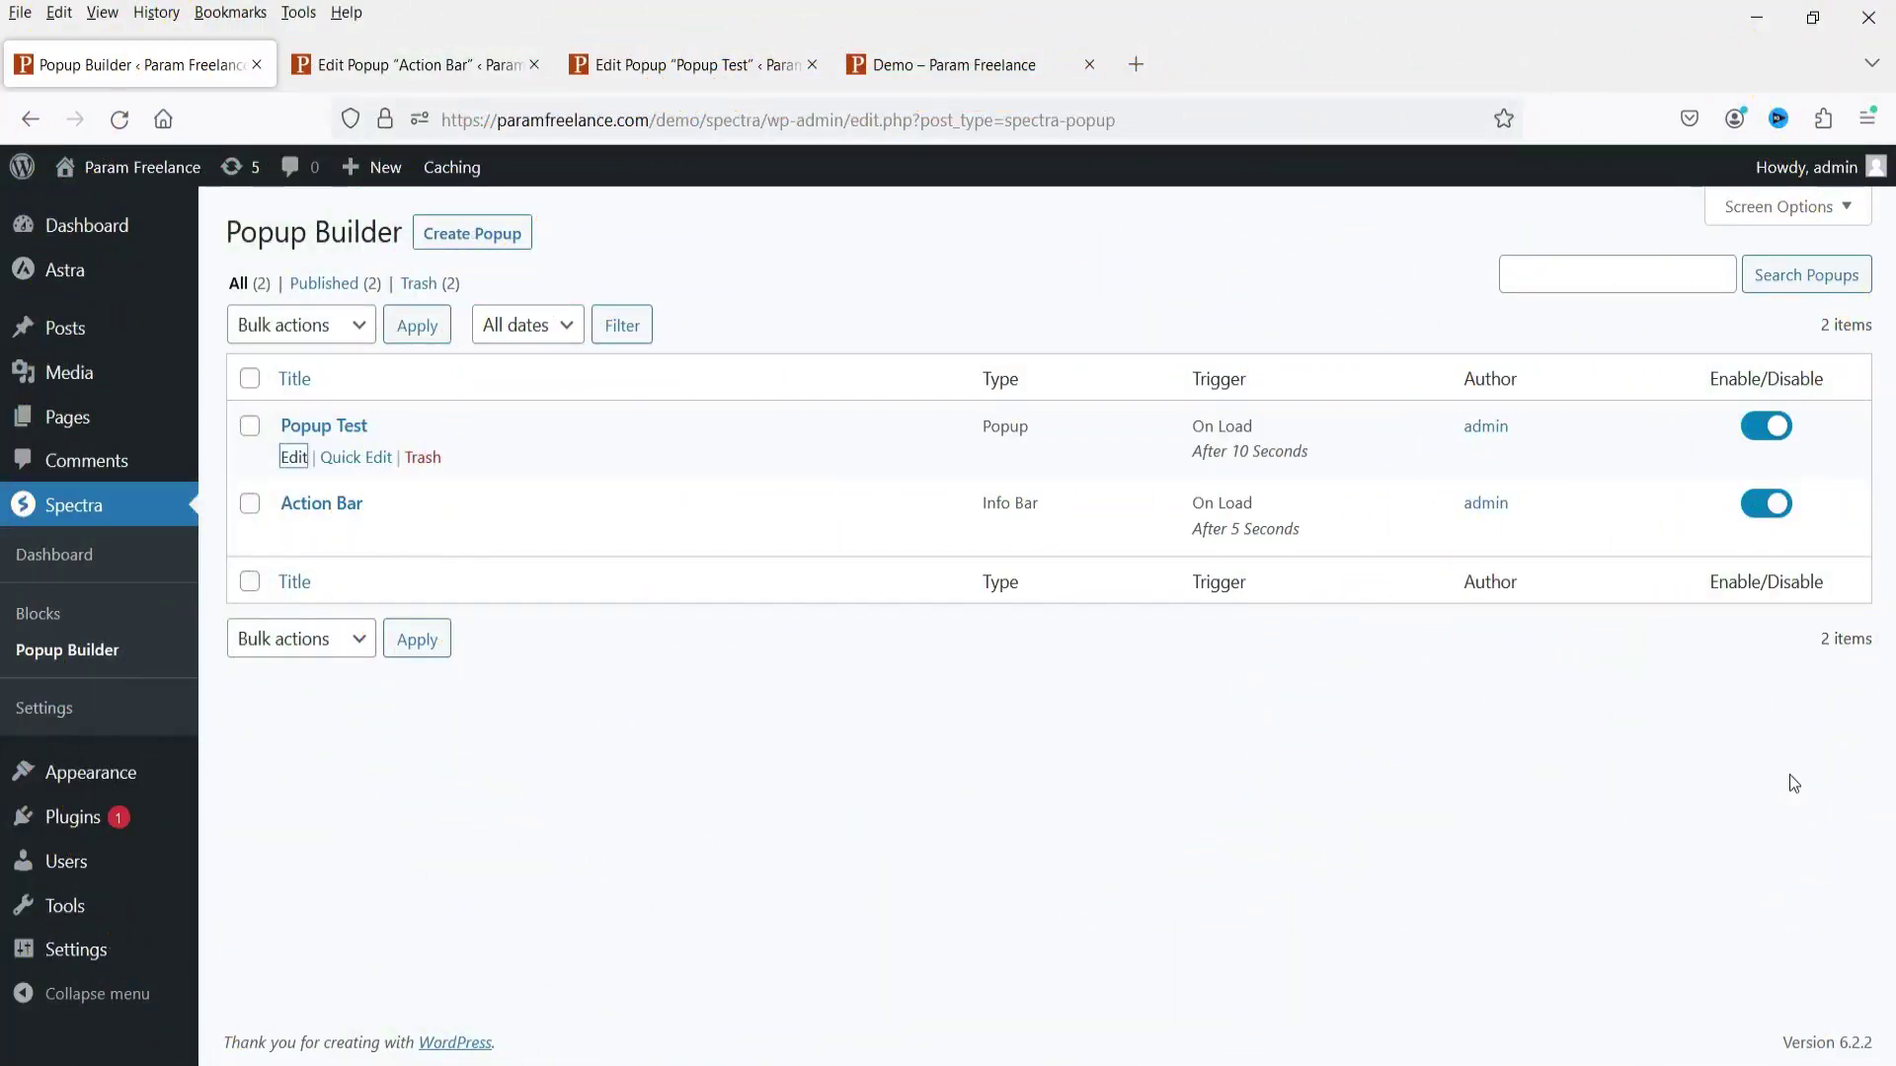
Review the Action Bar and Popup Test designs in their editors alongside the live Demo page.
click(972, 64)
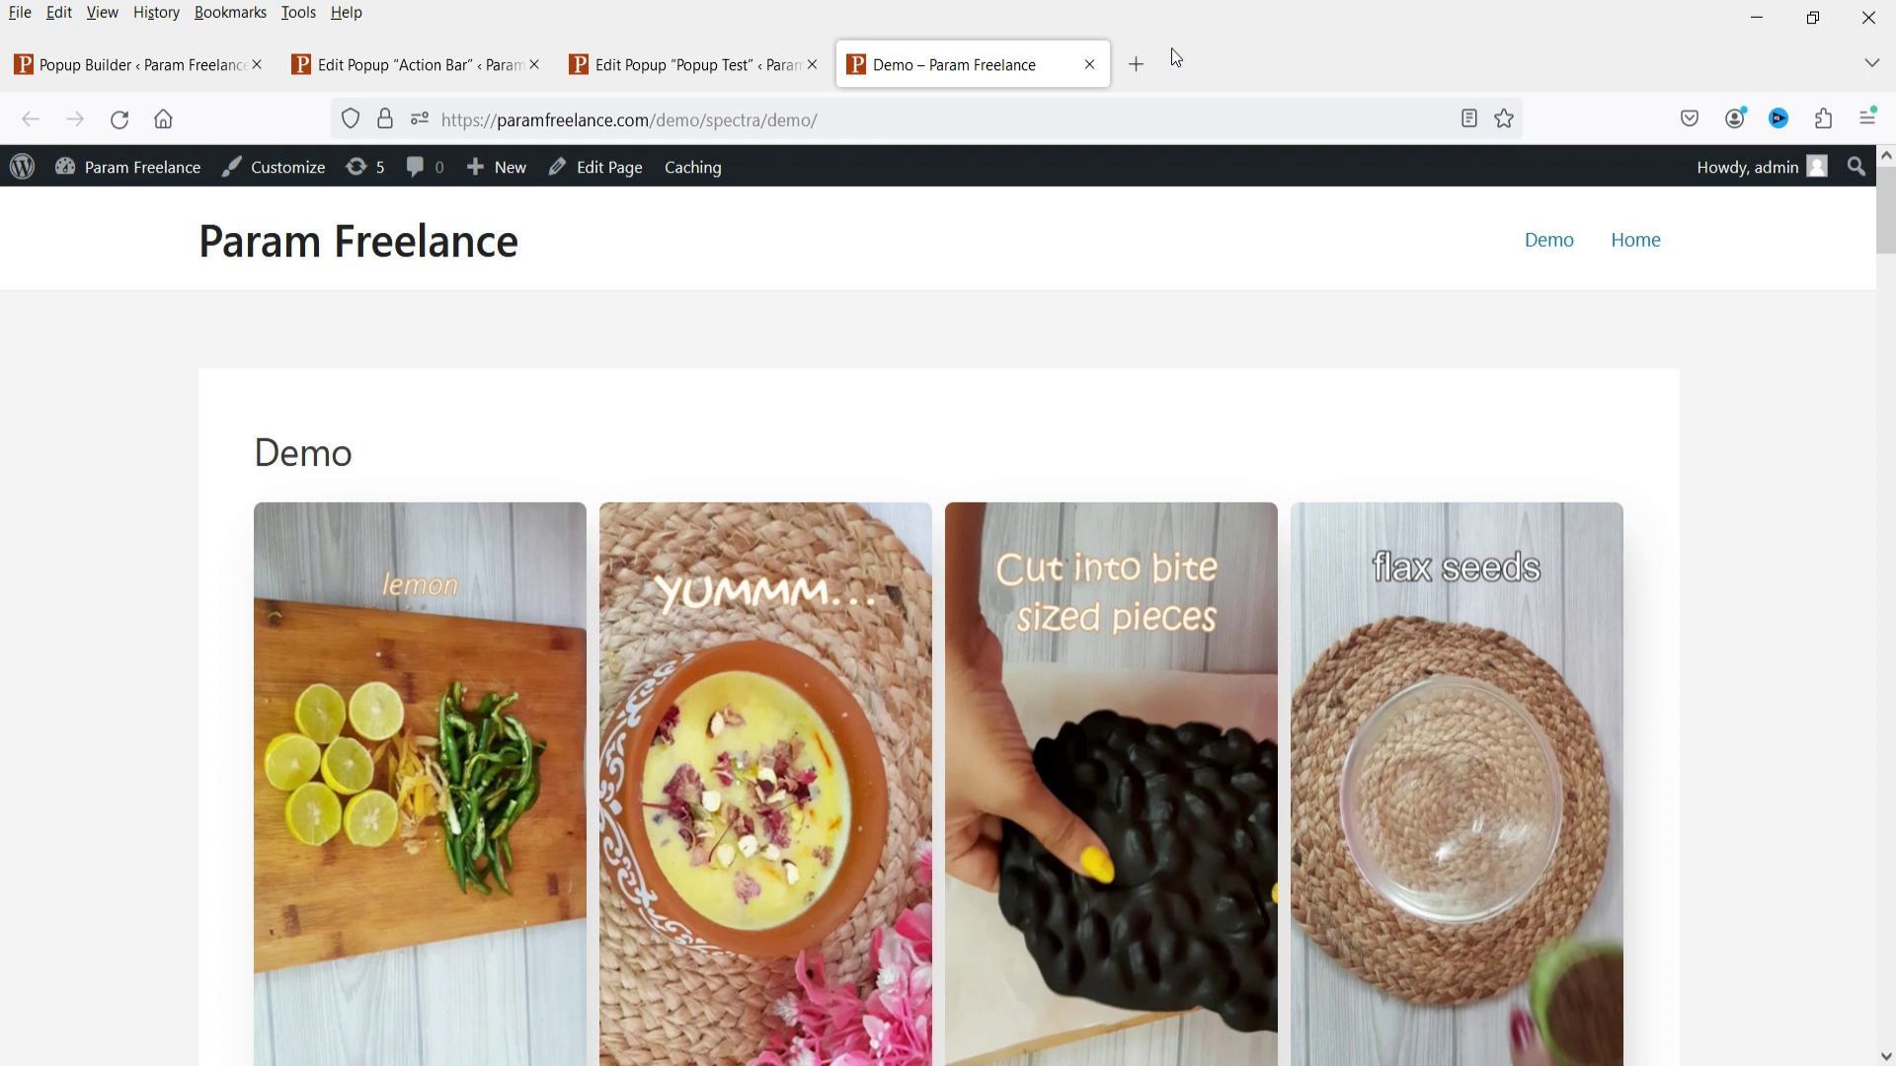
click(407, 62)
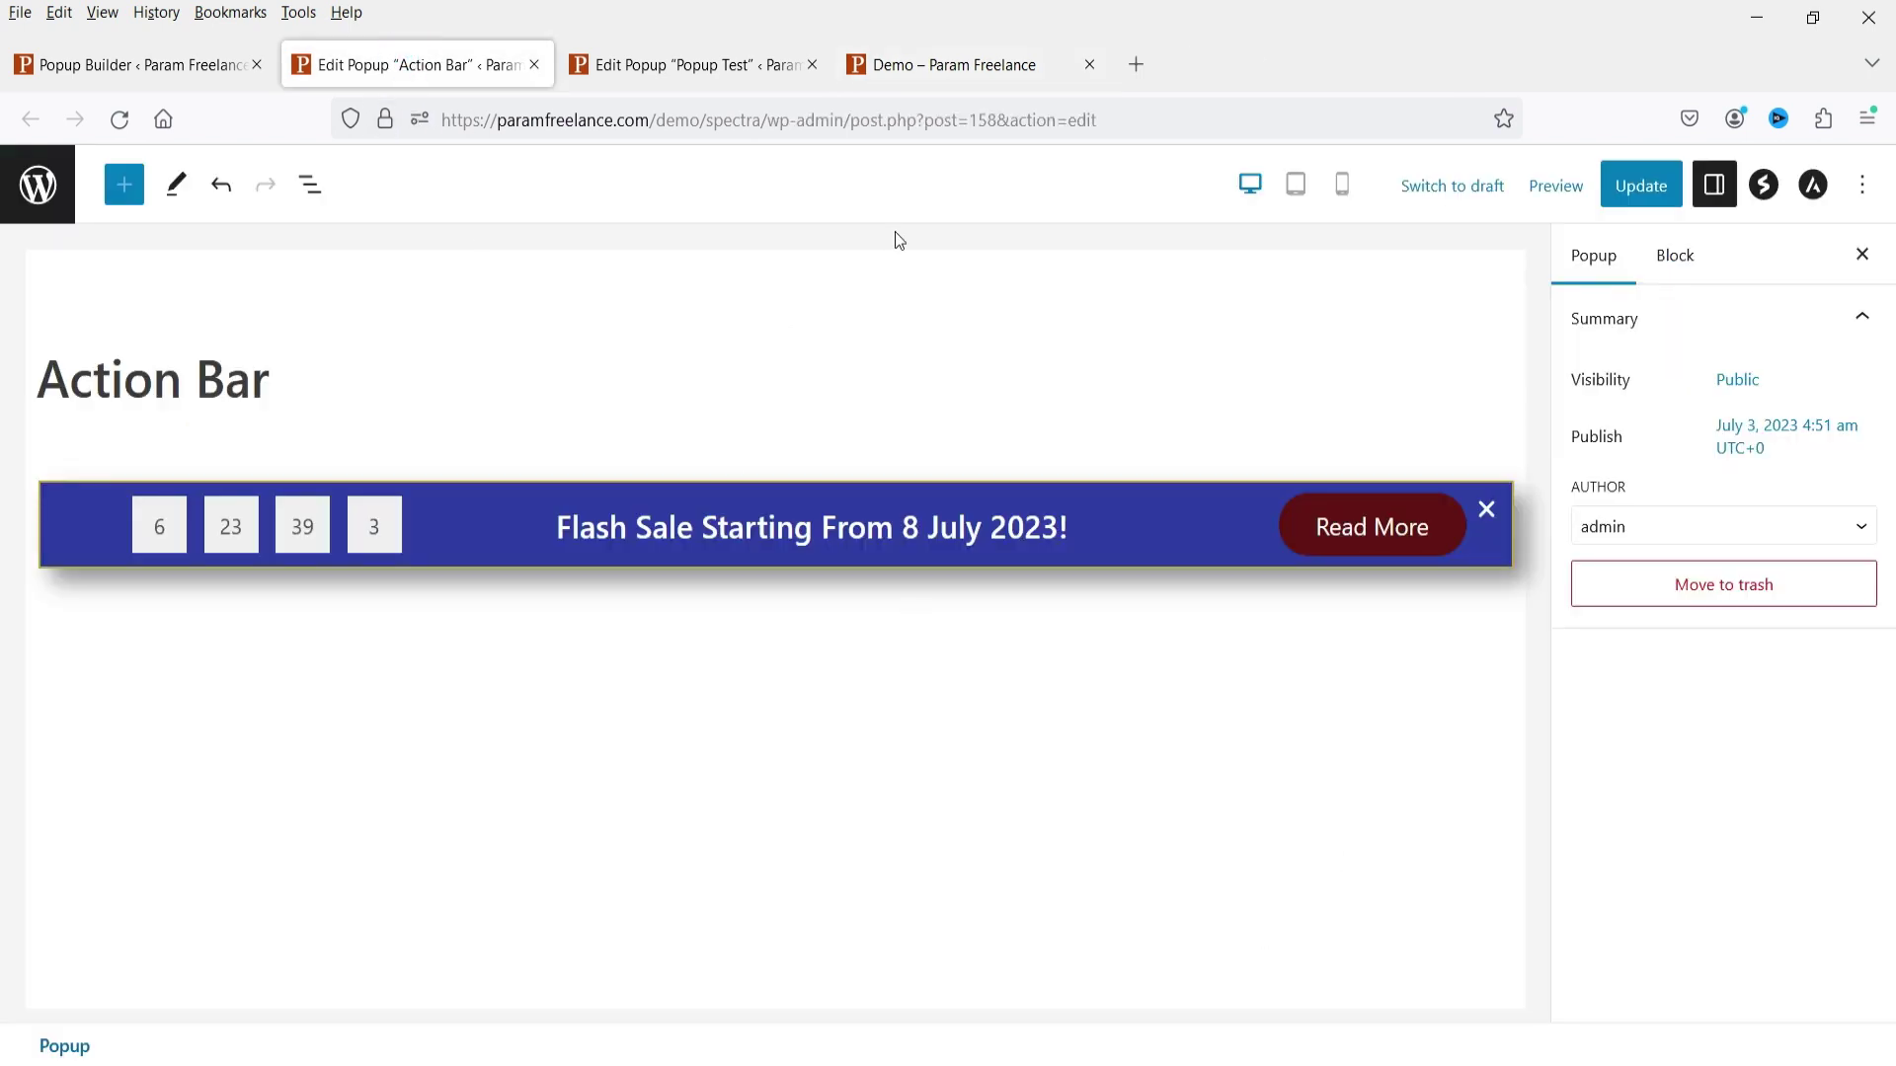
click(950, 62)
click(411, 79)
click(587, 71)
scroll(1274, 524, down, 3)
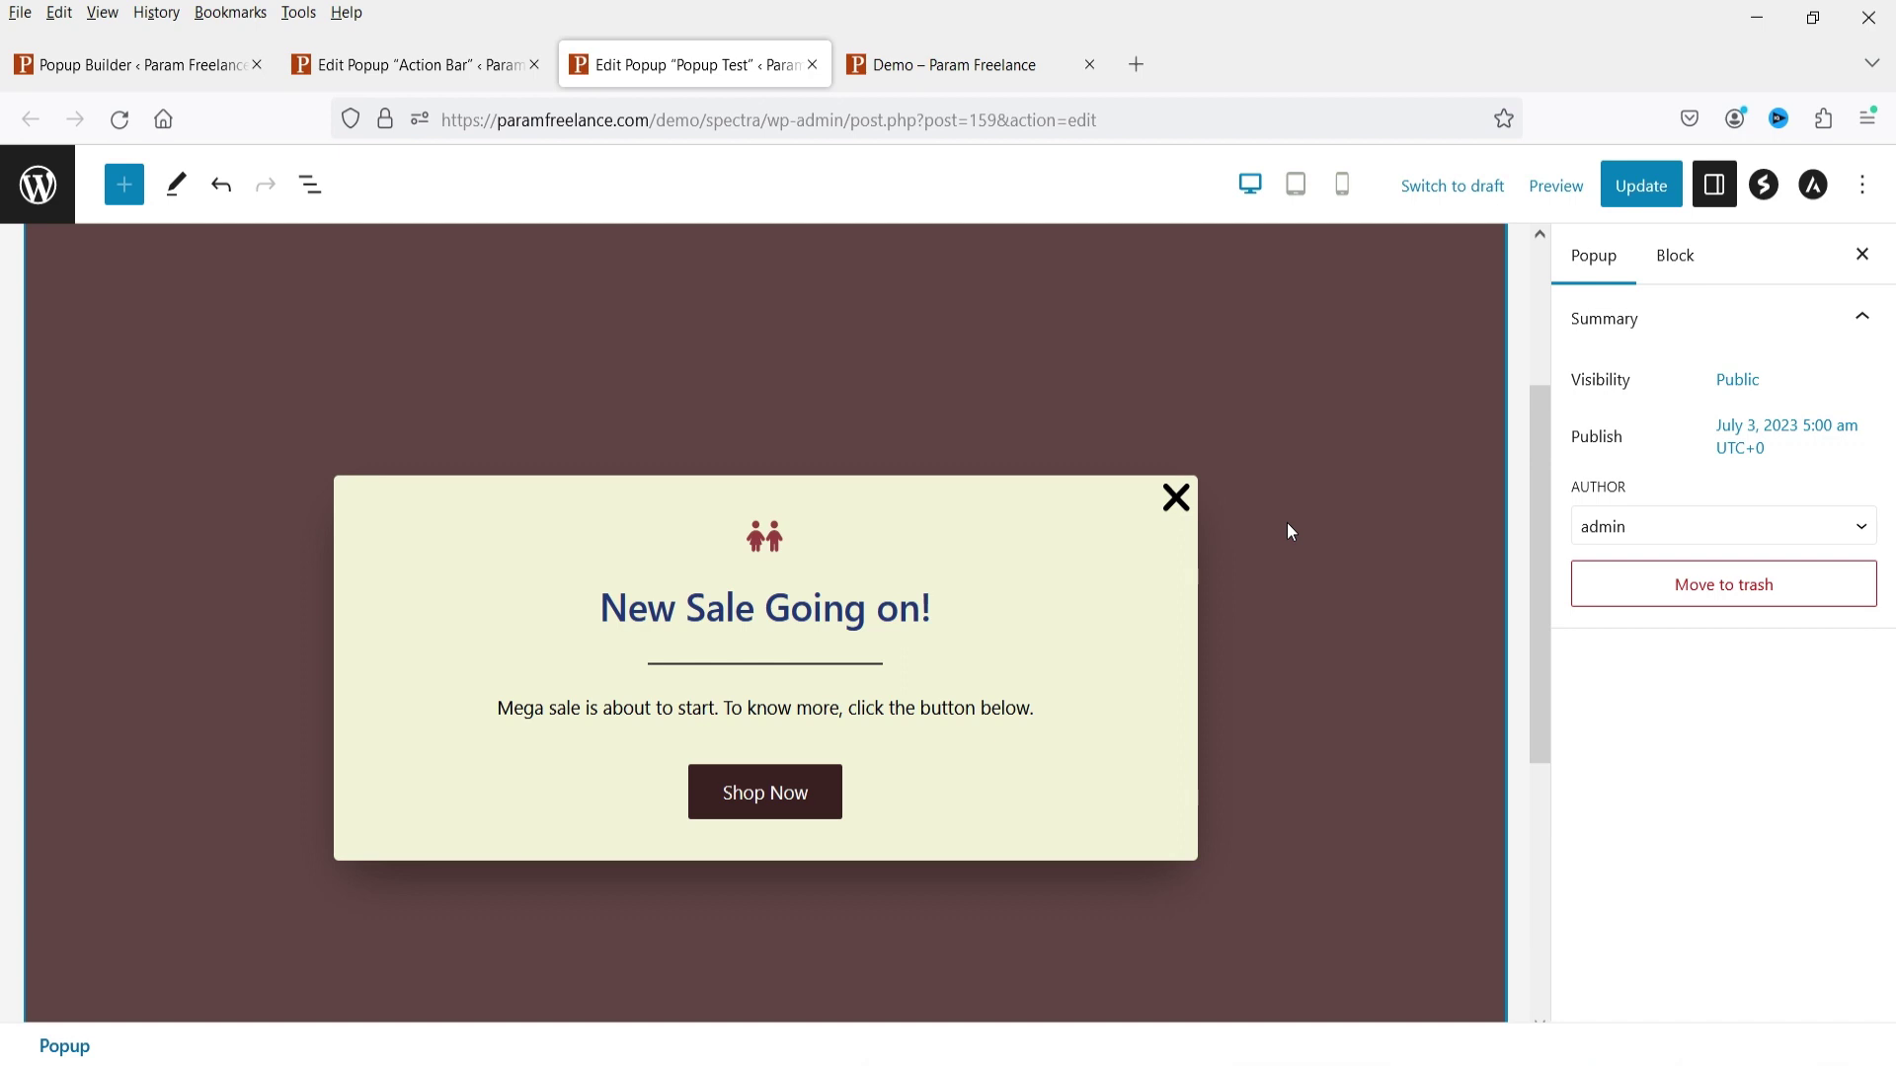
click(954, 75)
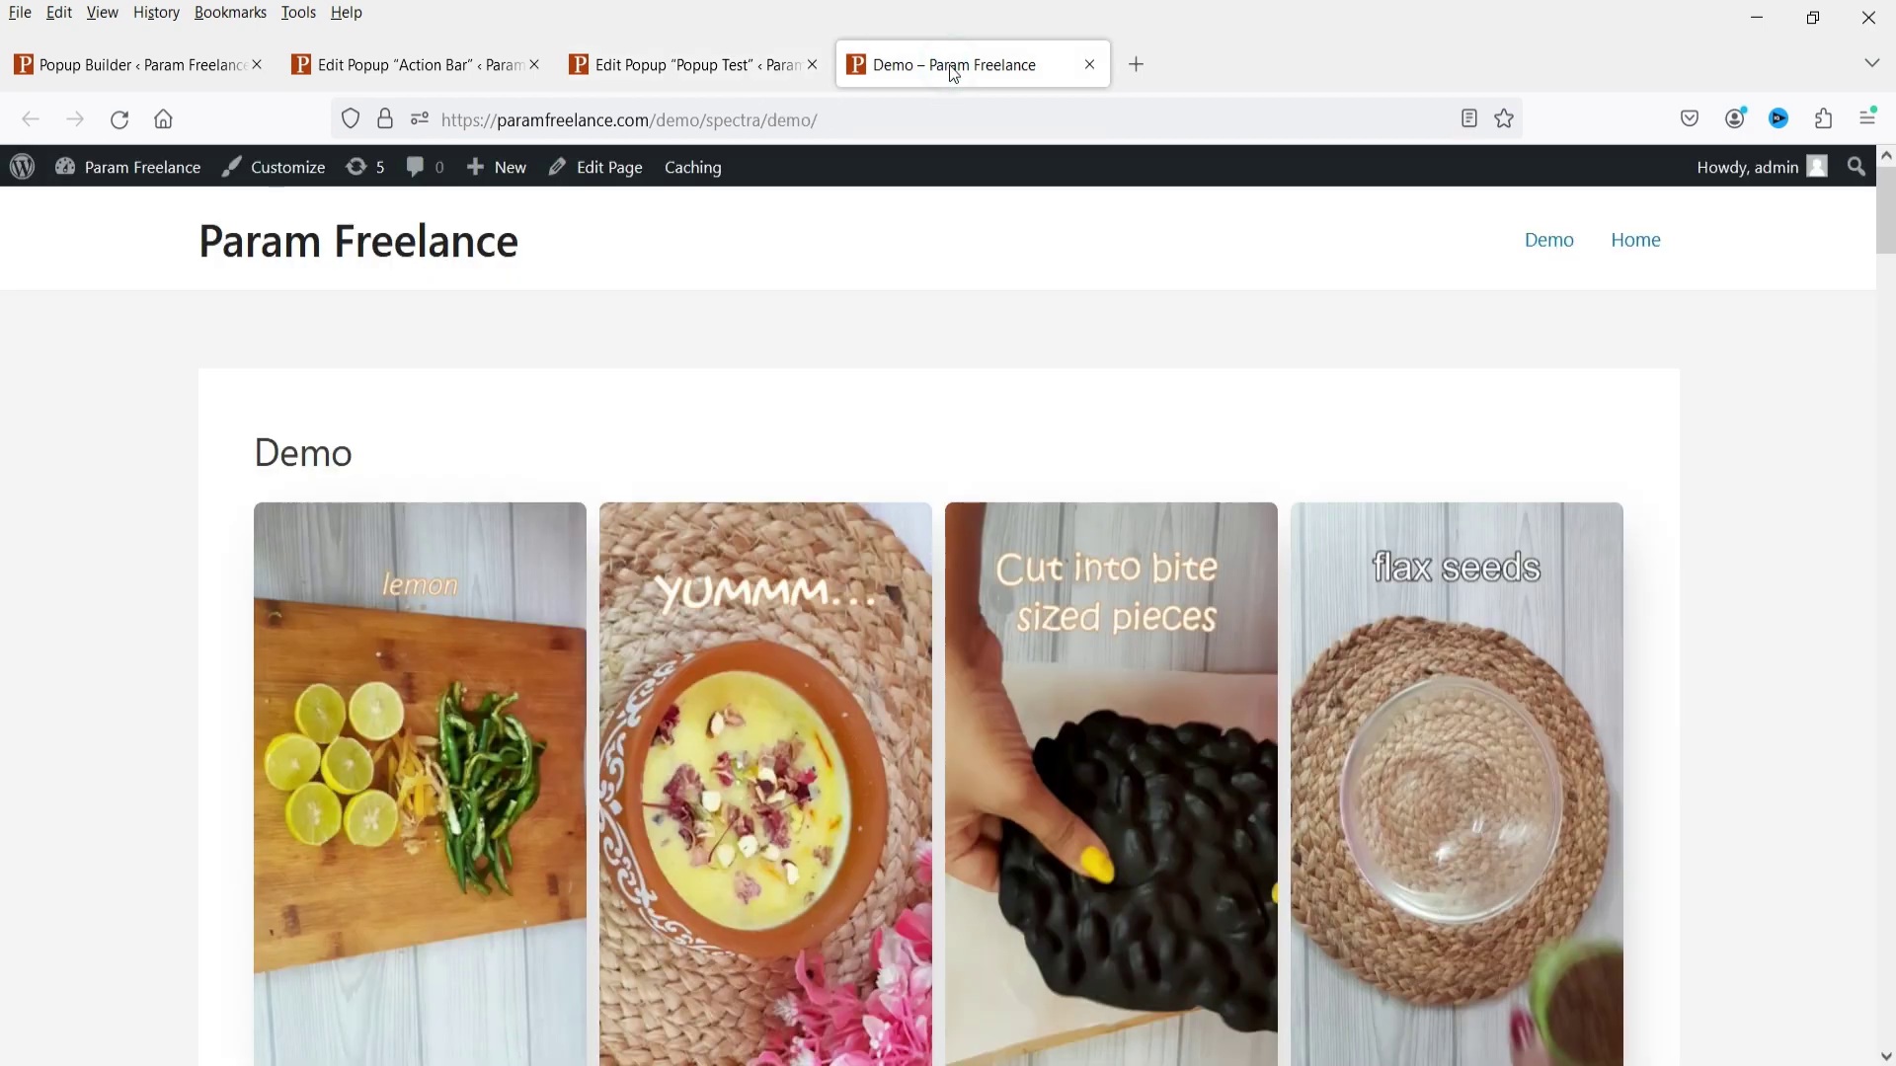
Open the site's Home page and compare its live info bar and popup with the Action Bar and Popup Test editors.
click(1787, 431)
click(1626, 242)
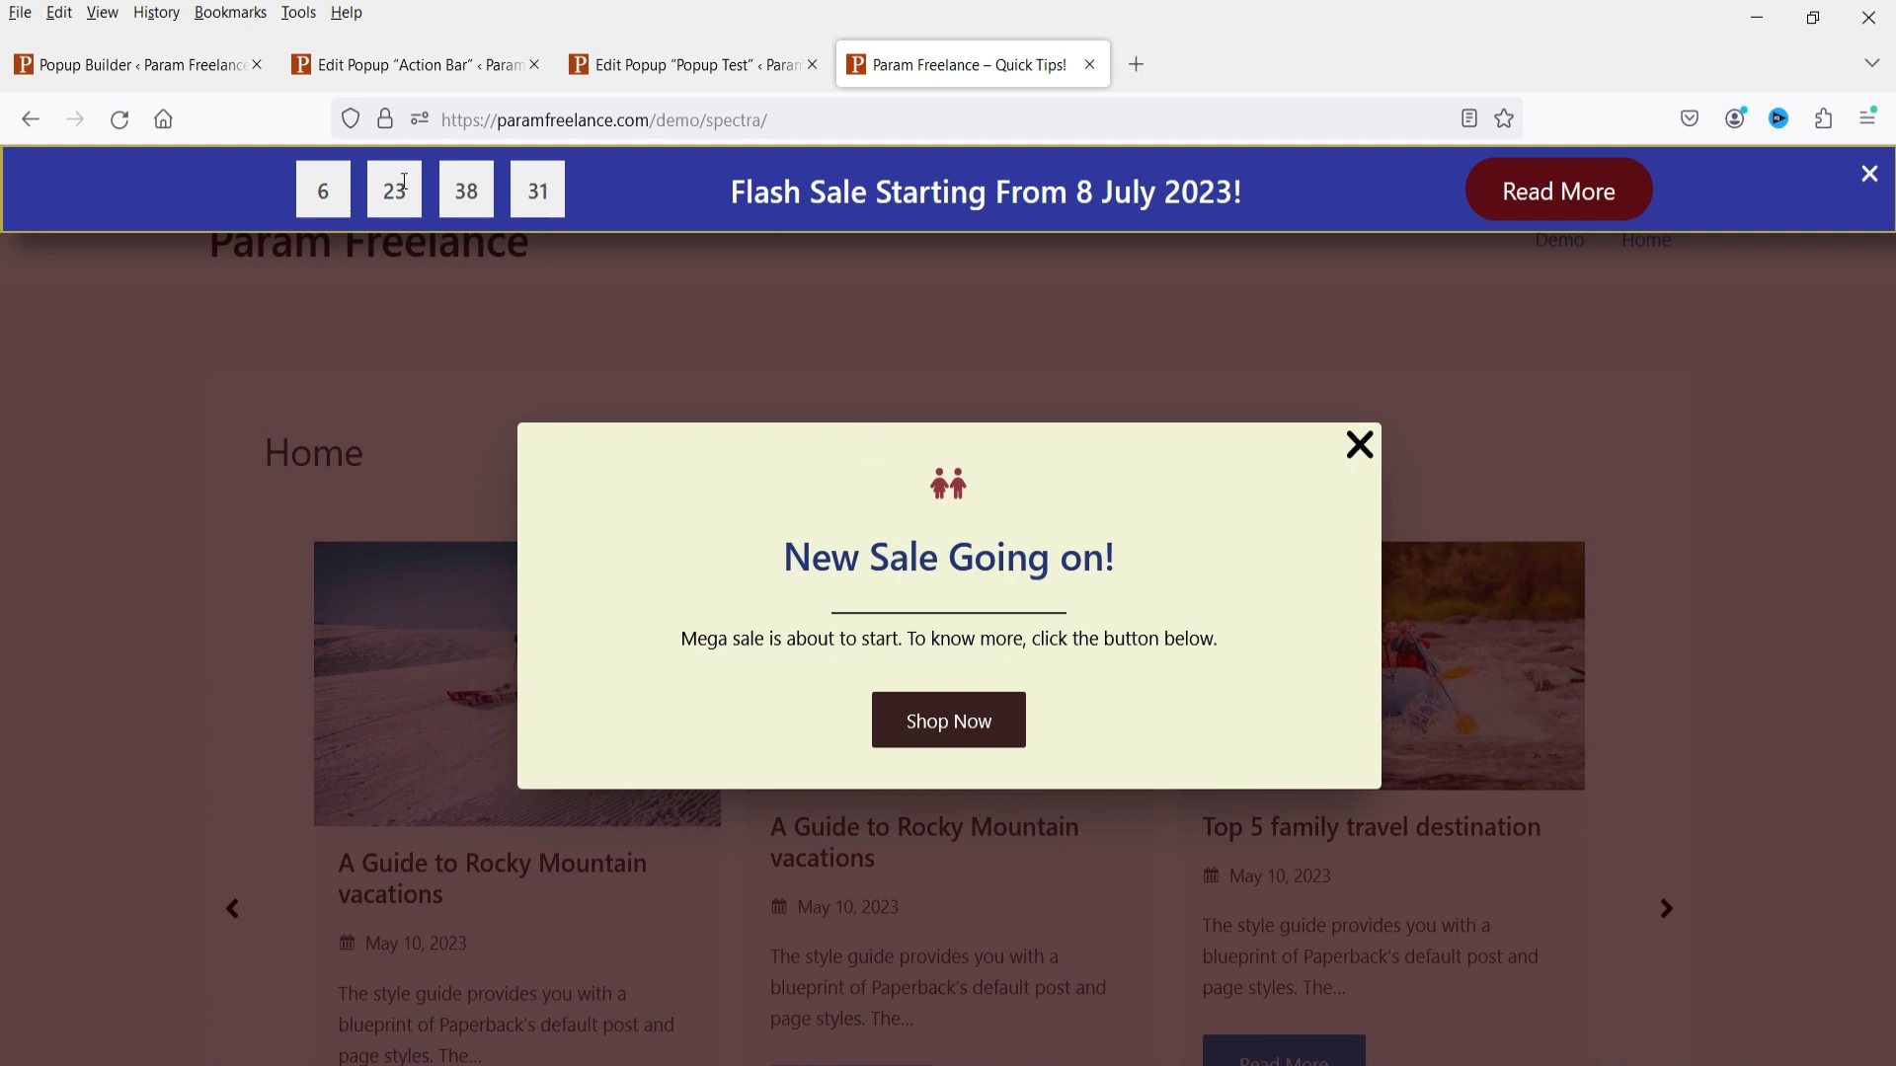
click(426, 64)
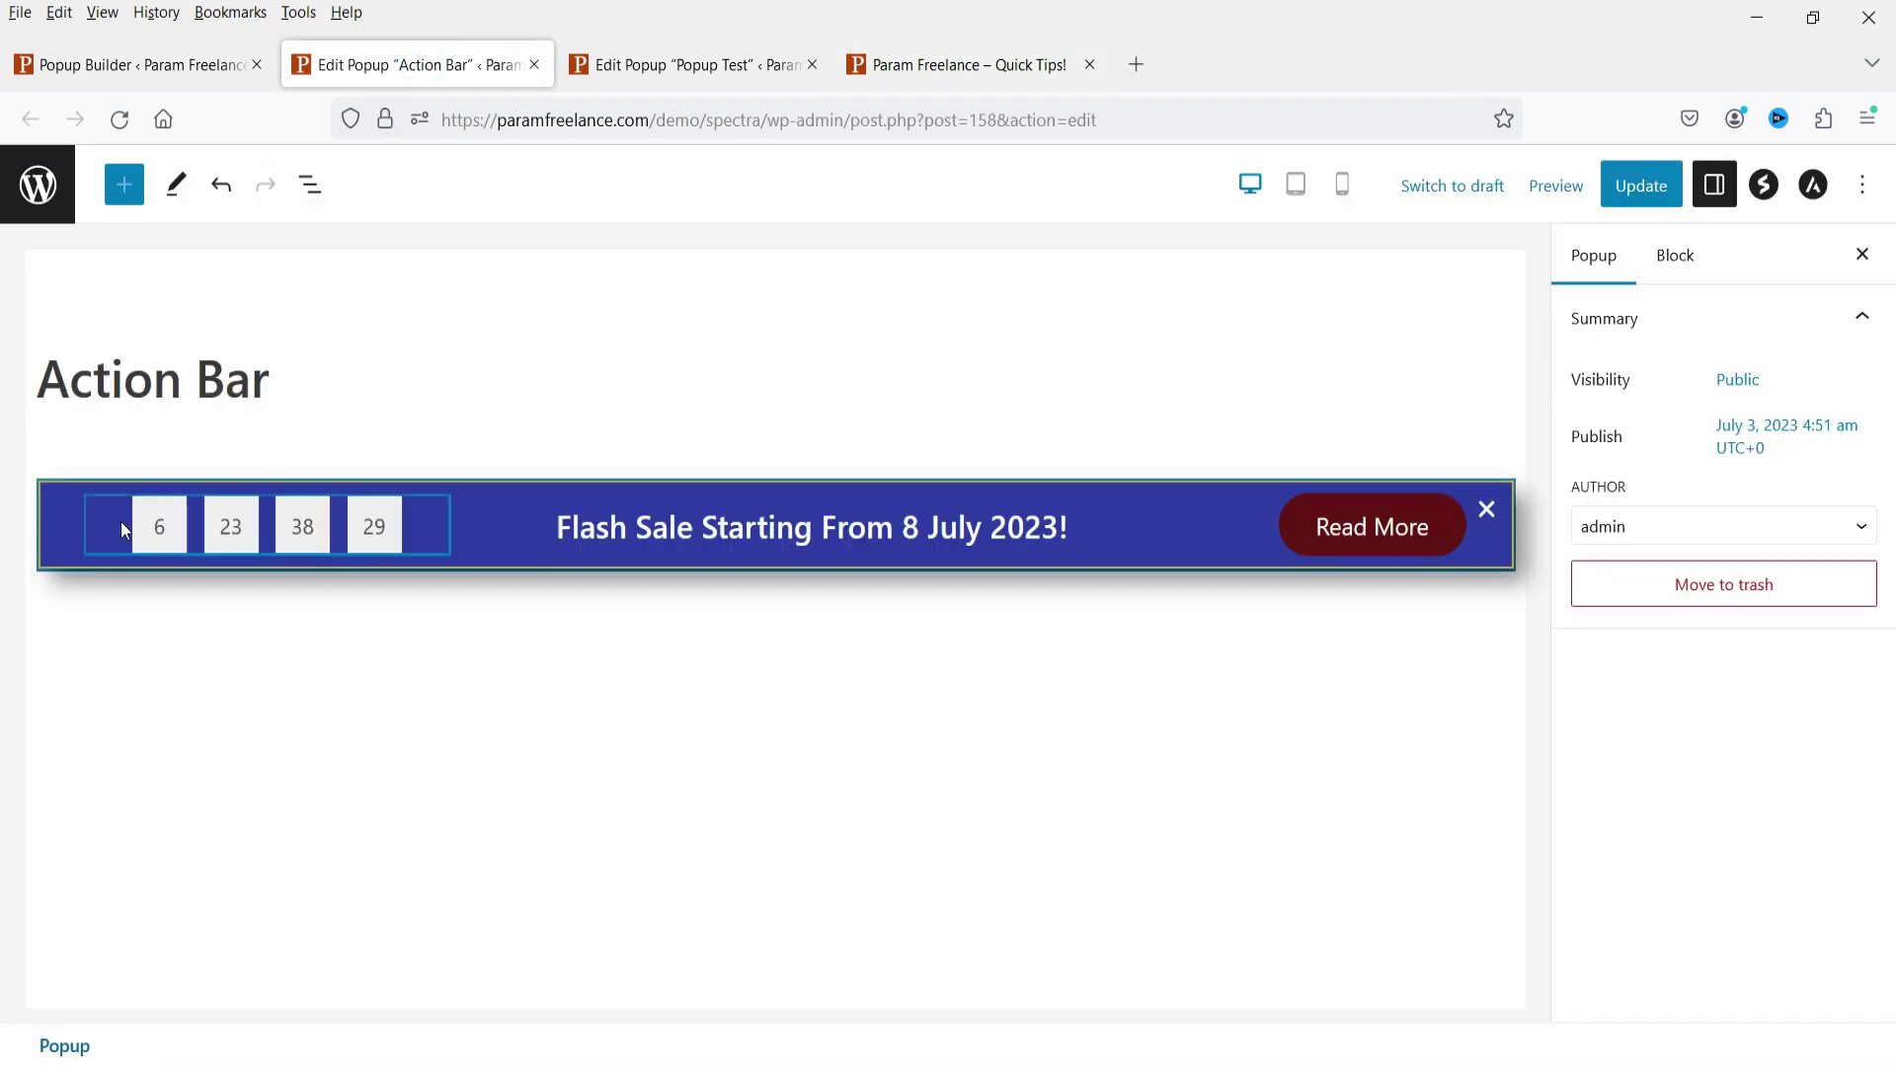
click(930, 62)
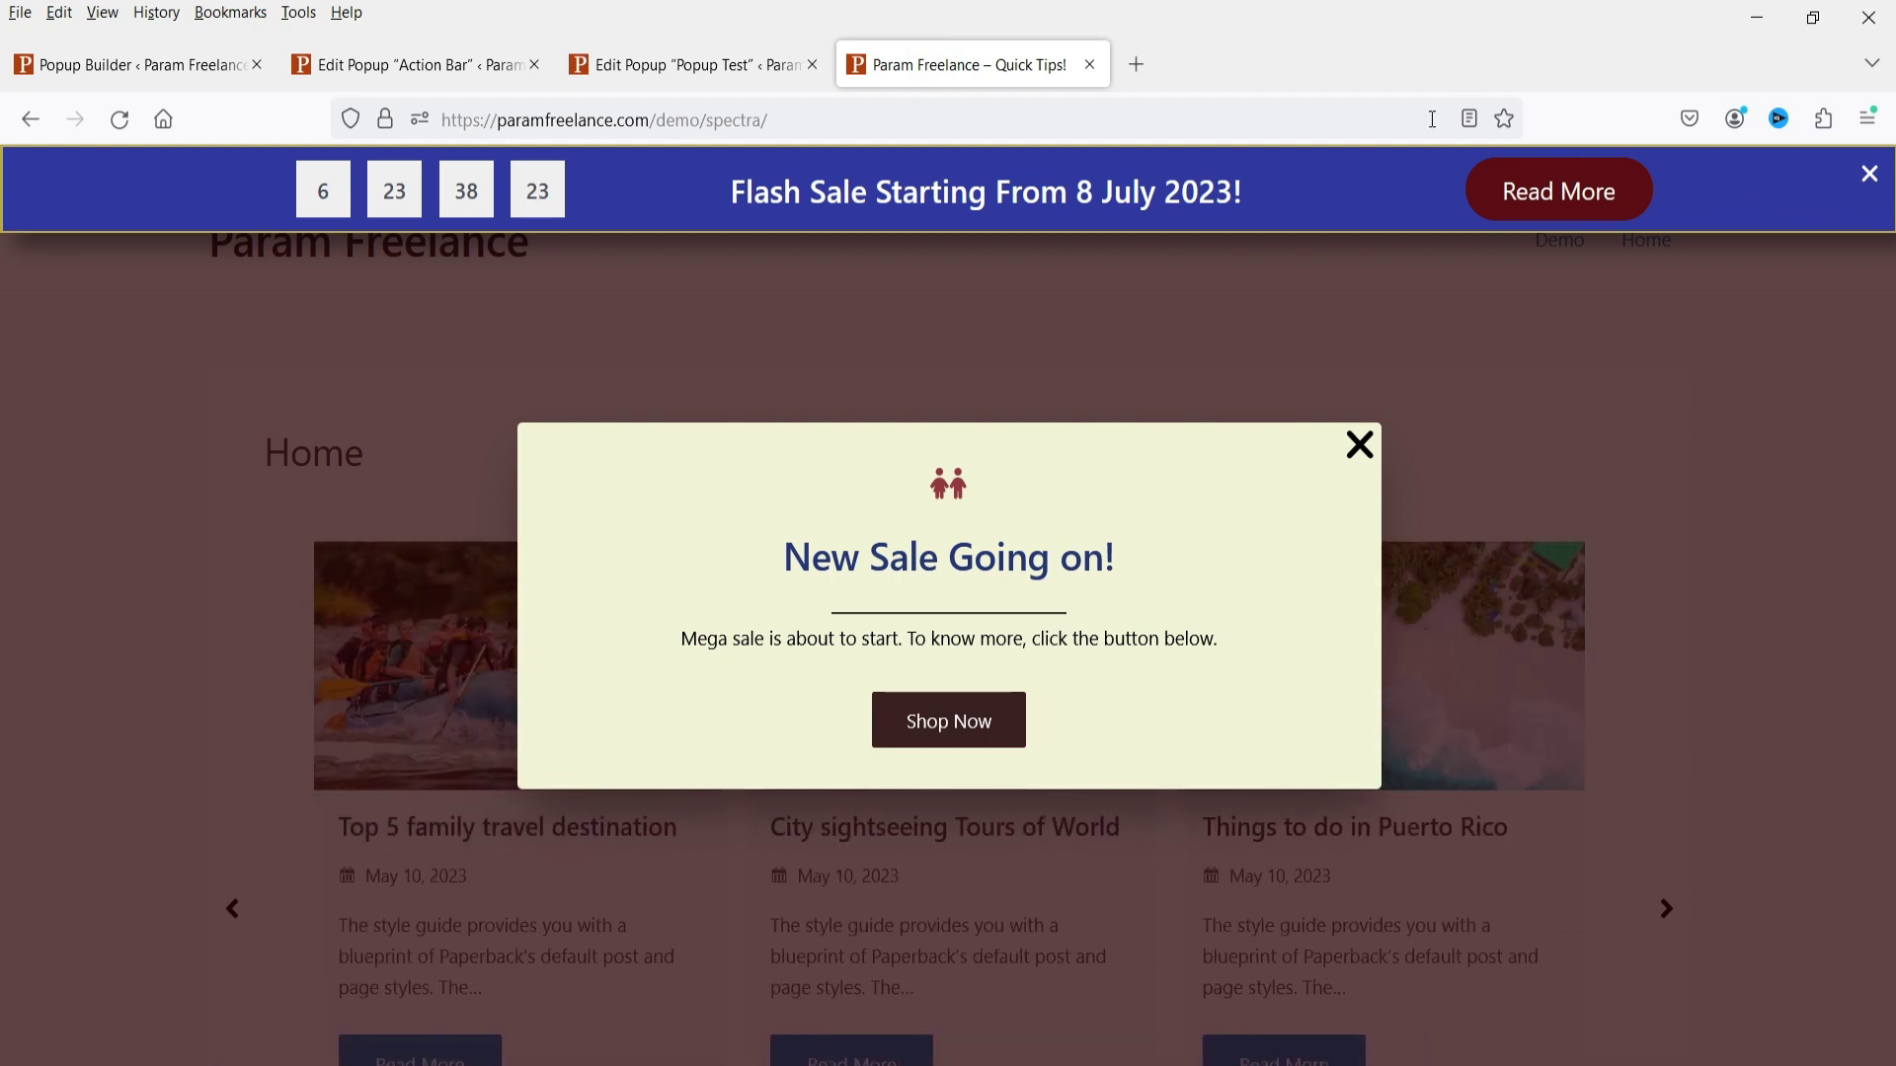
click(691, 64)
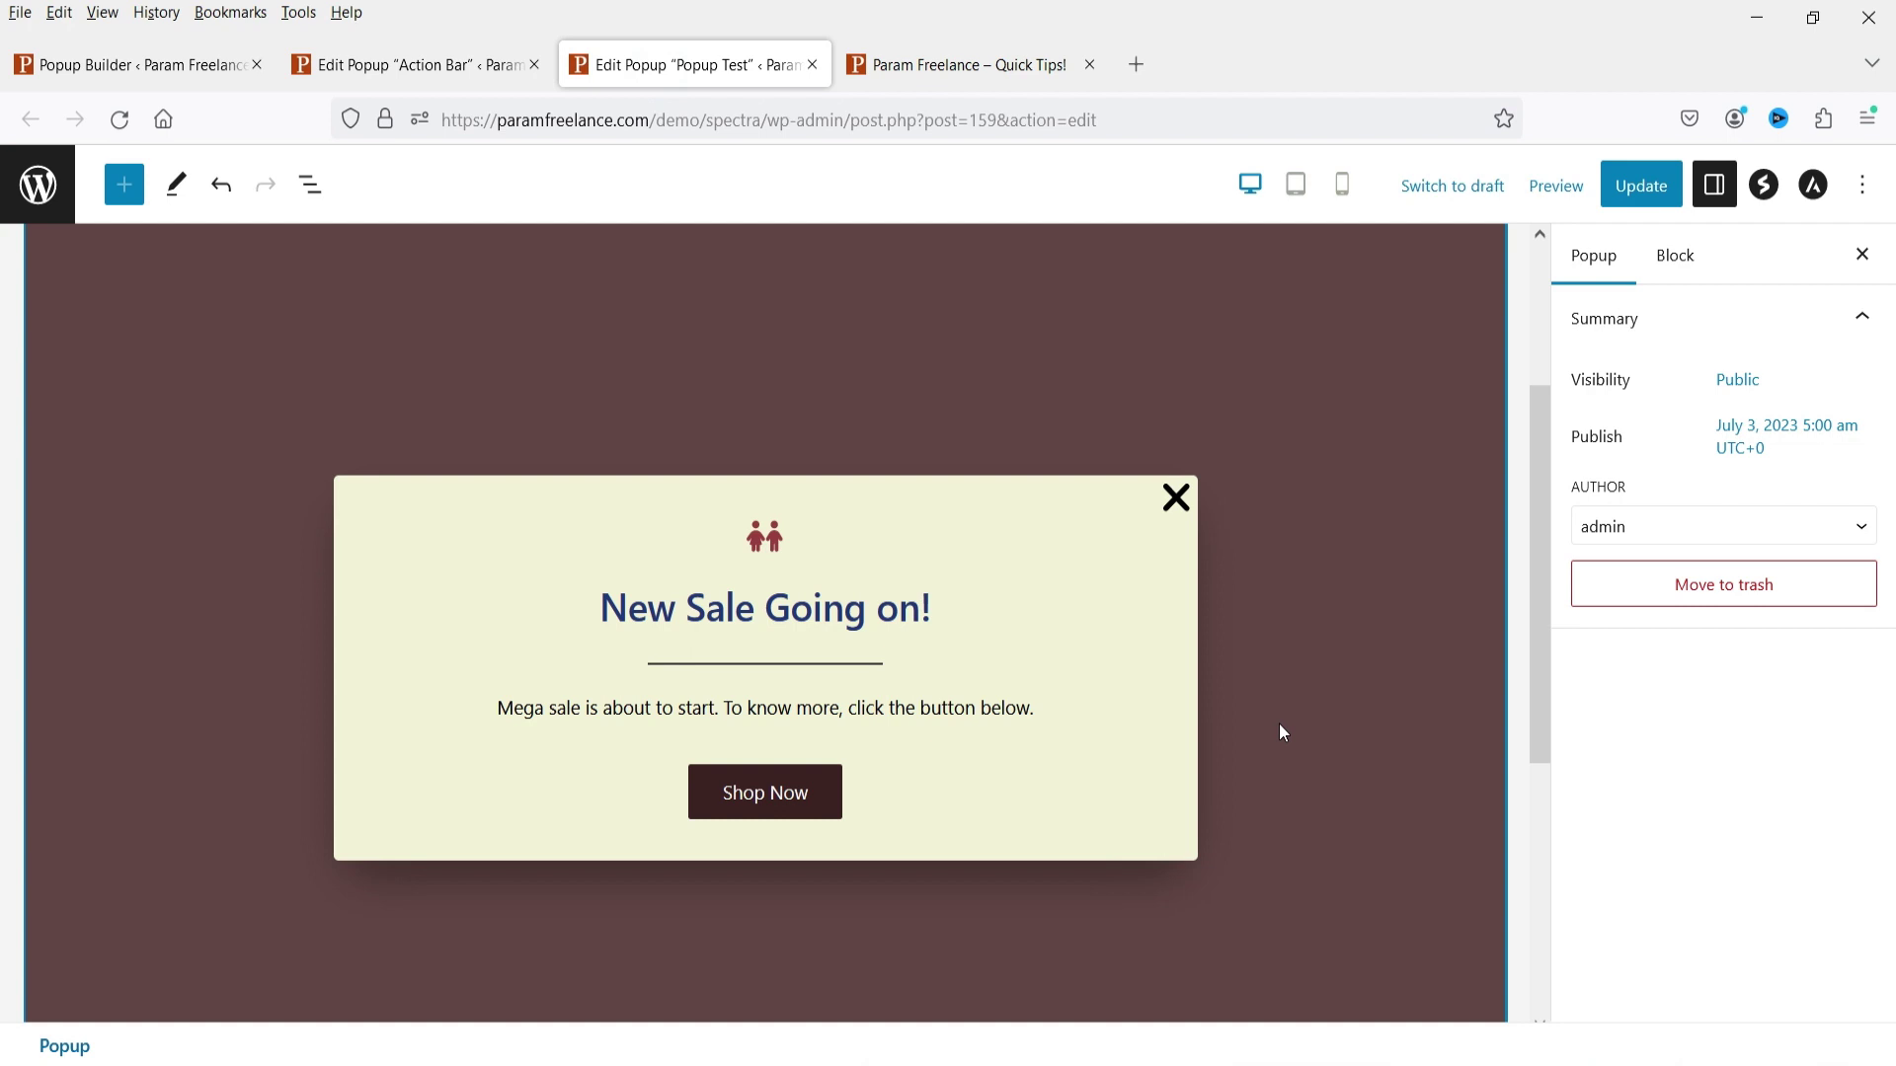
click(957, 64)
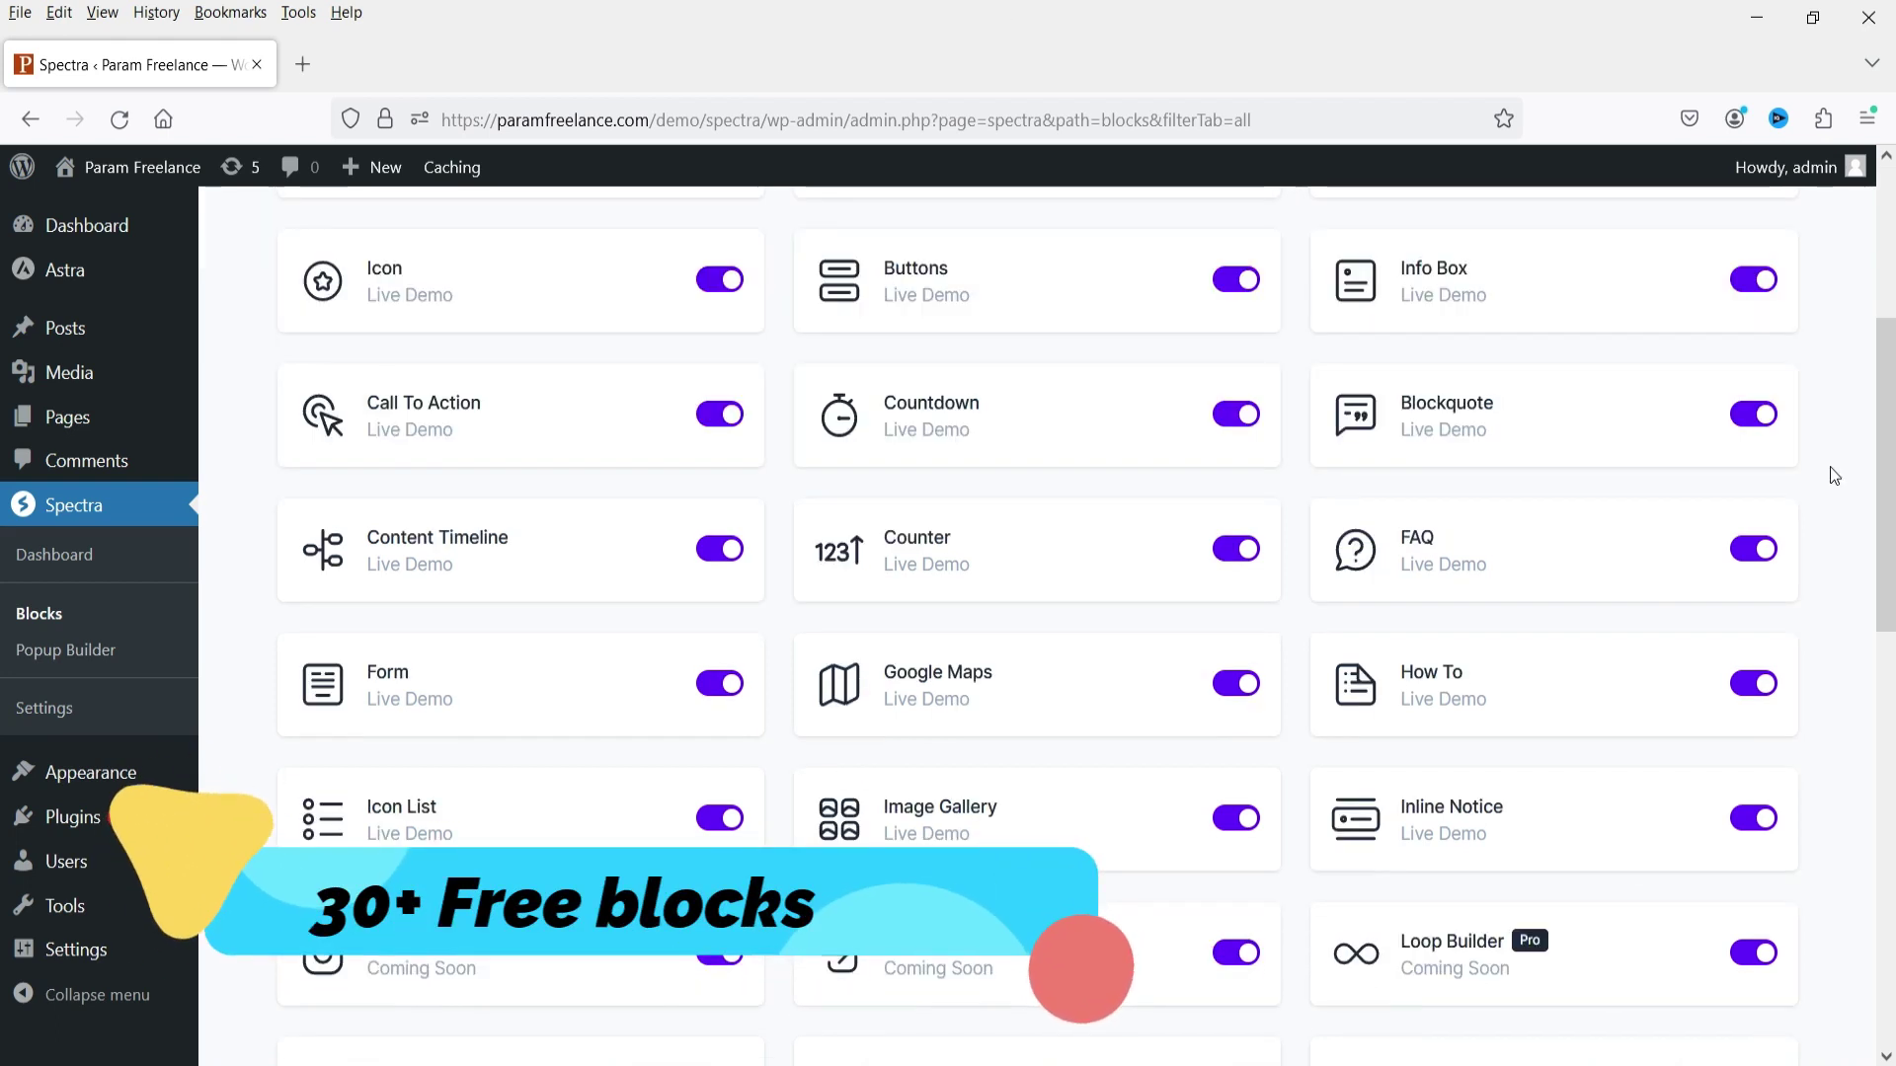
Browse the list of Spectra blocks, including the Pro-only ones, and return to the view of all blocks.
scroll(1834, 476, down, 4)
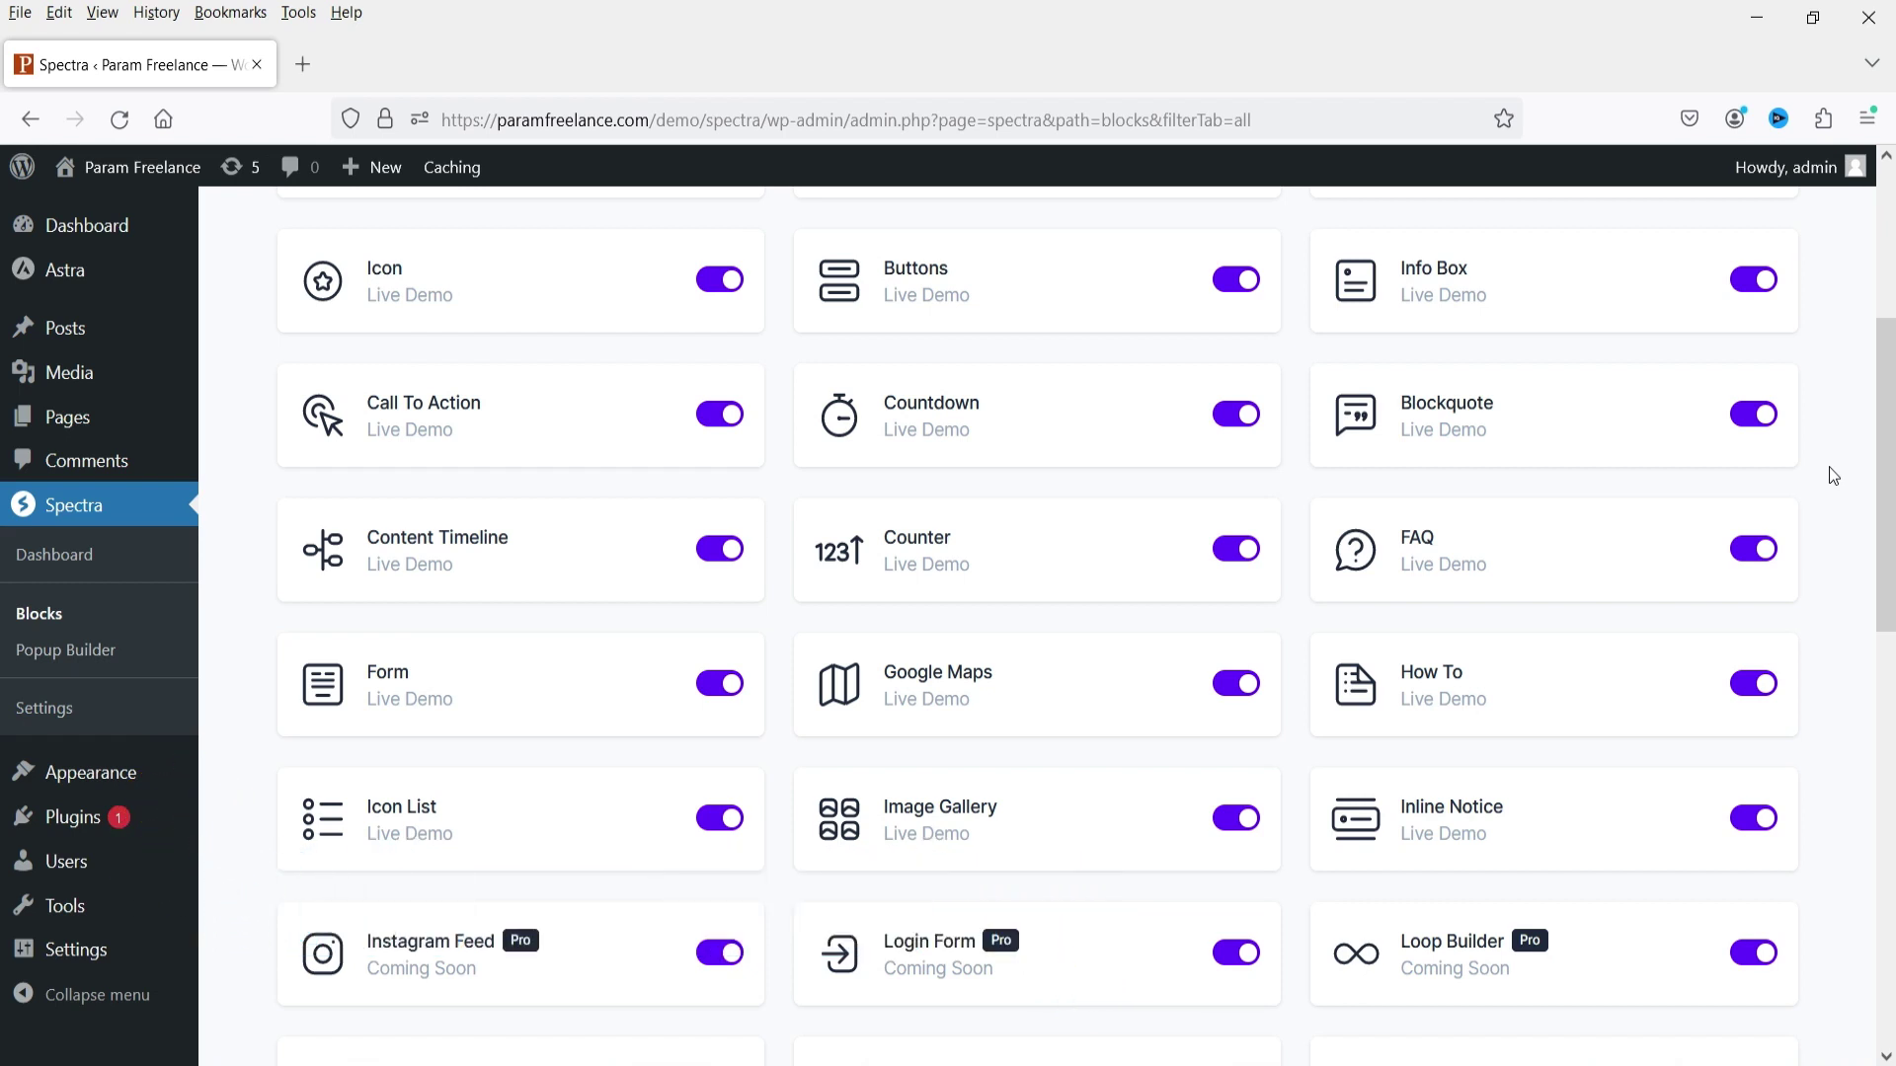
scroll(1833, 476, up, 4)
click(1372, 429)
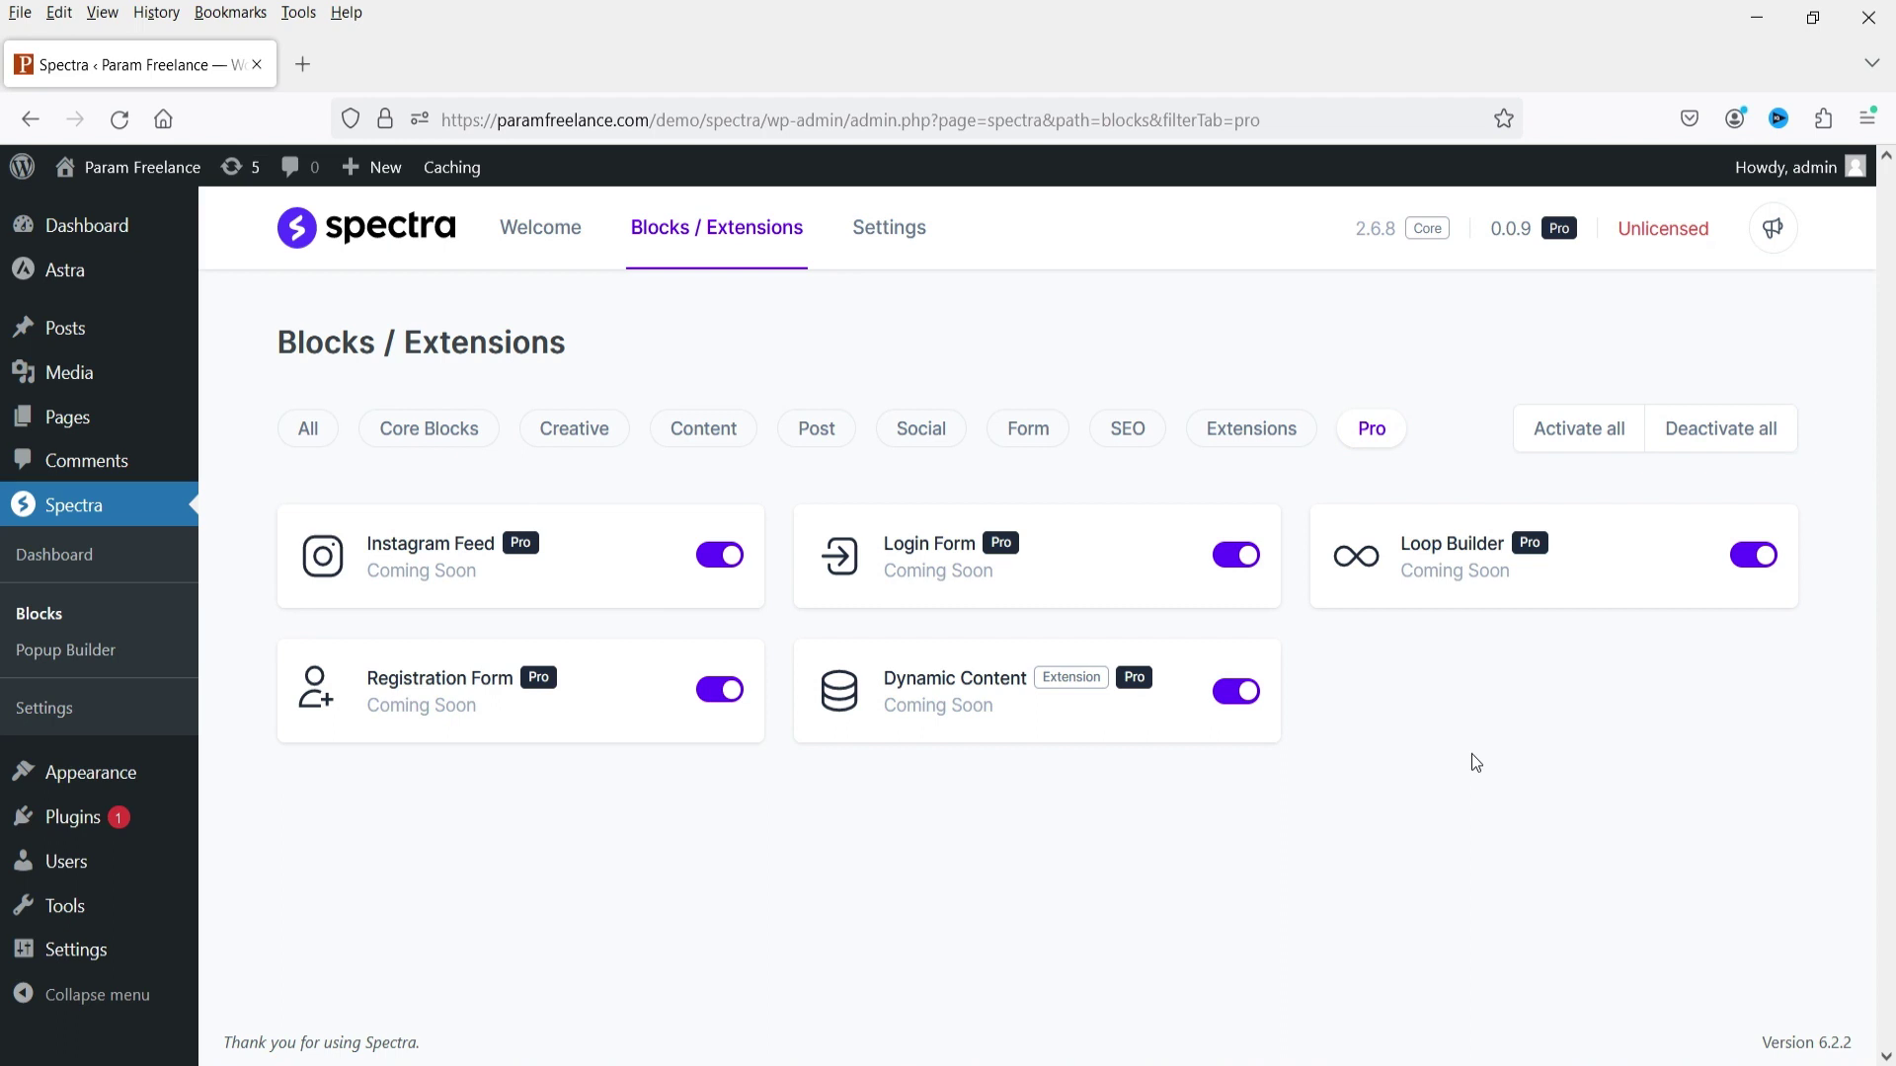
click(301, 432)
scroll(1832, 459, down, 4)
scroll(1831, 460, down, 1)
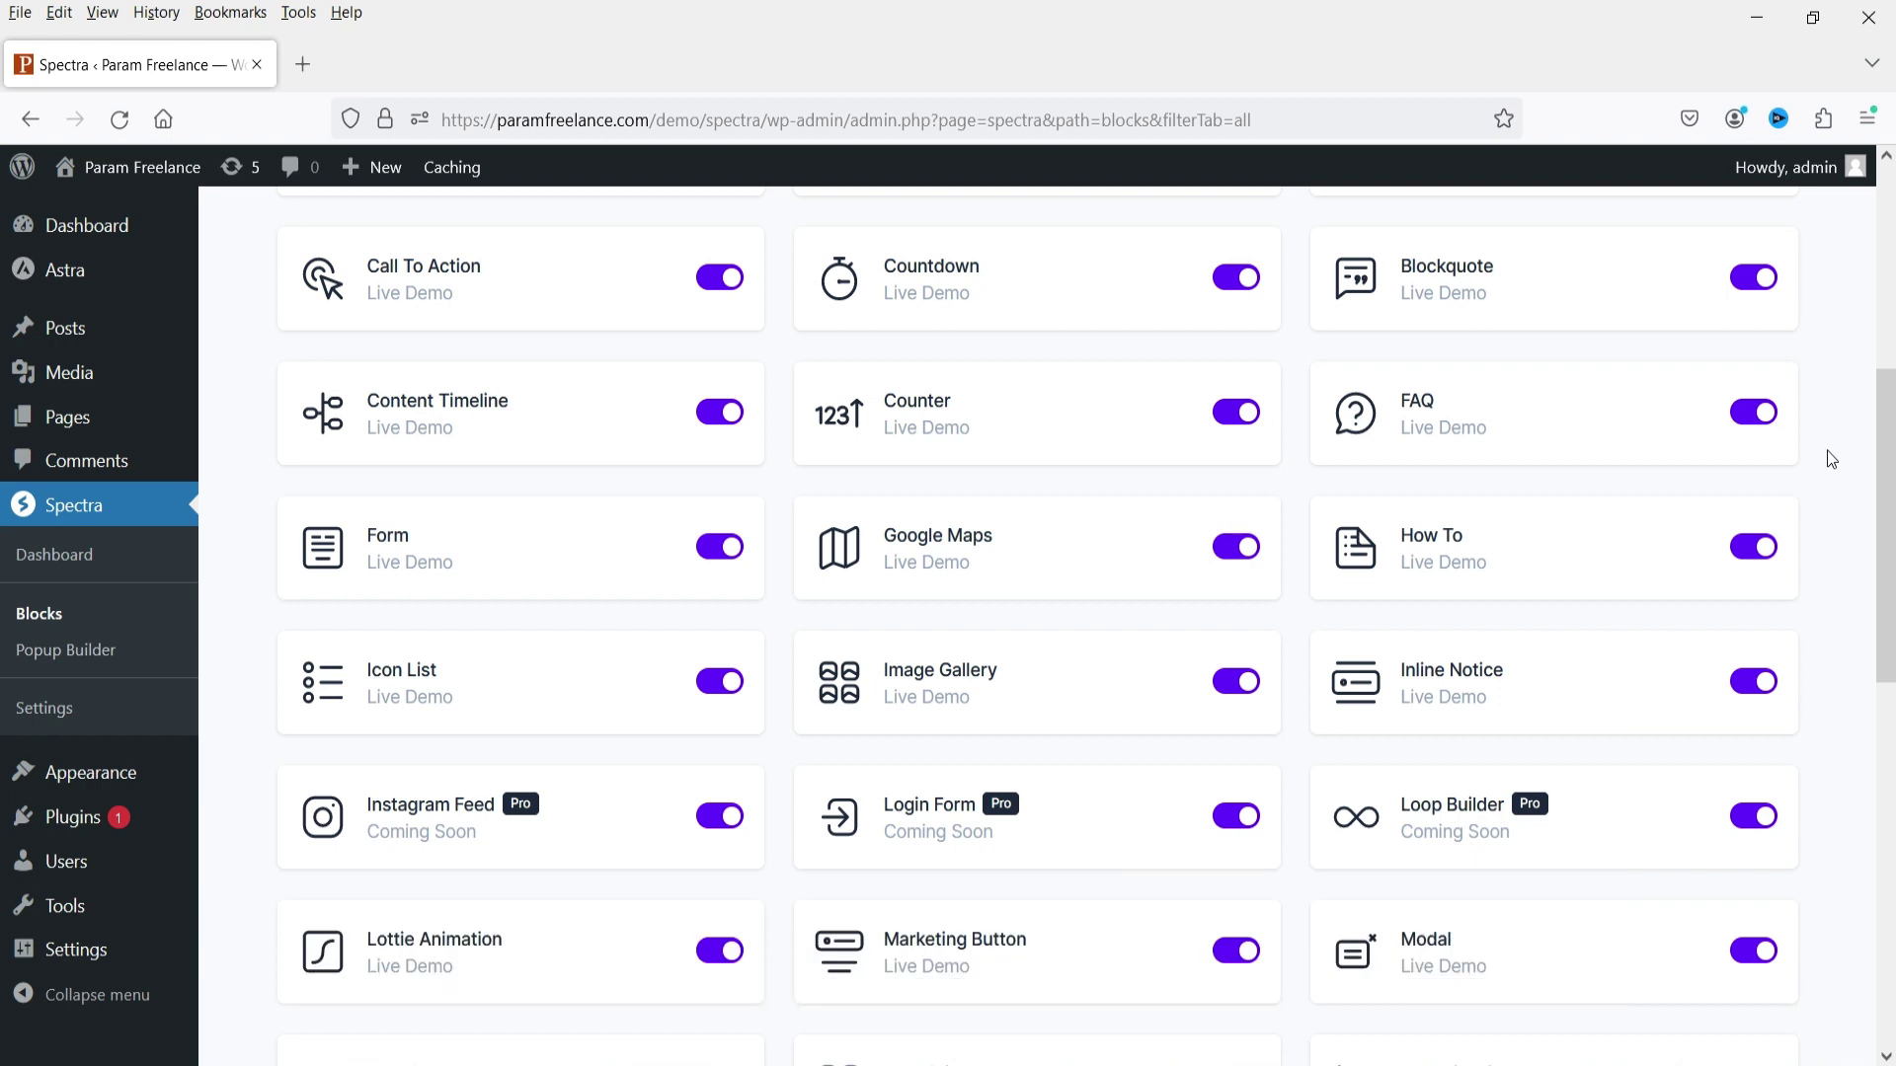
scroll(1831, 459, up, 5)
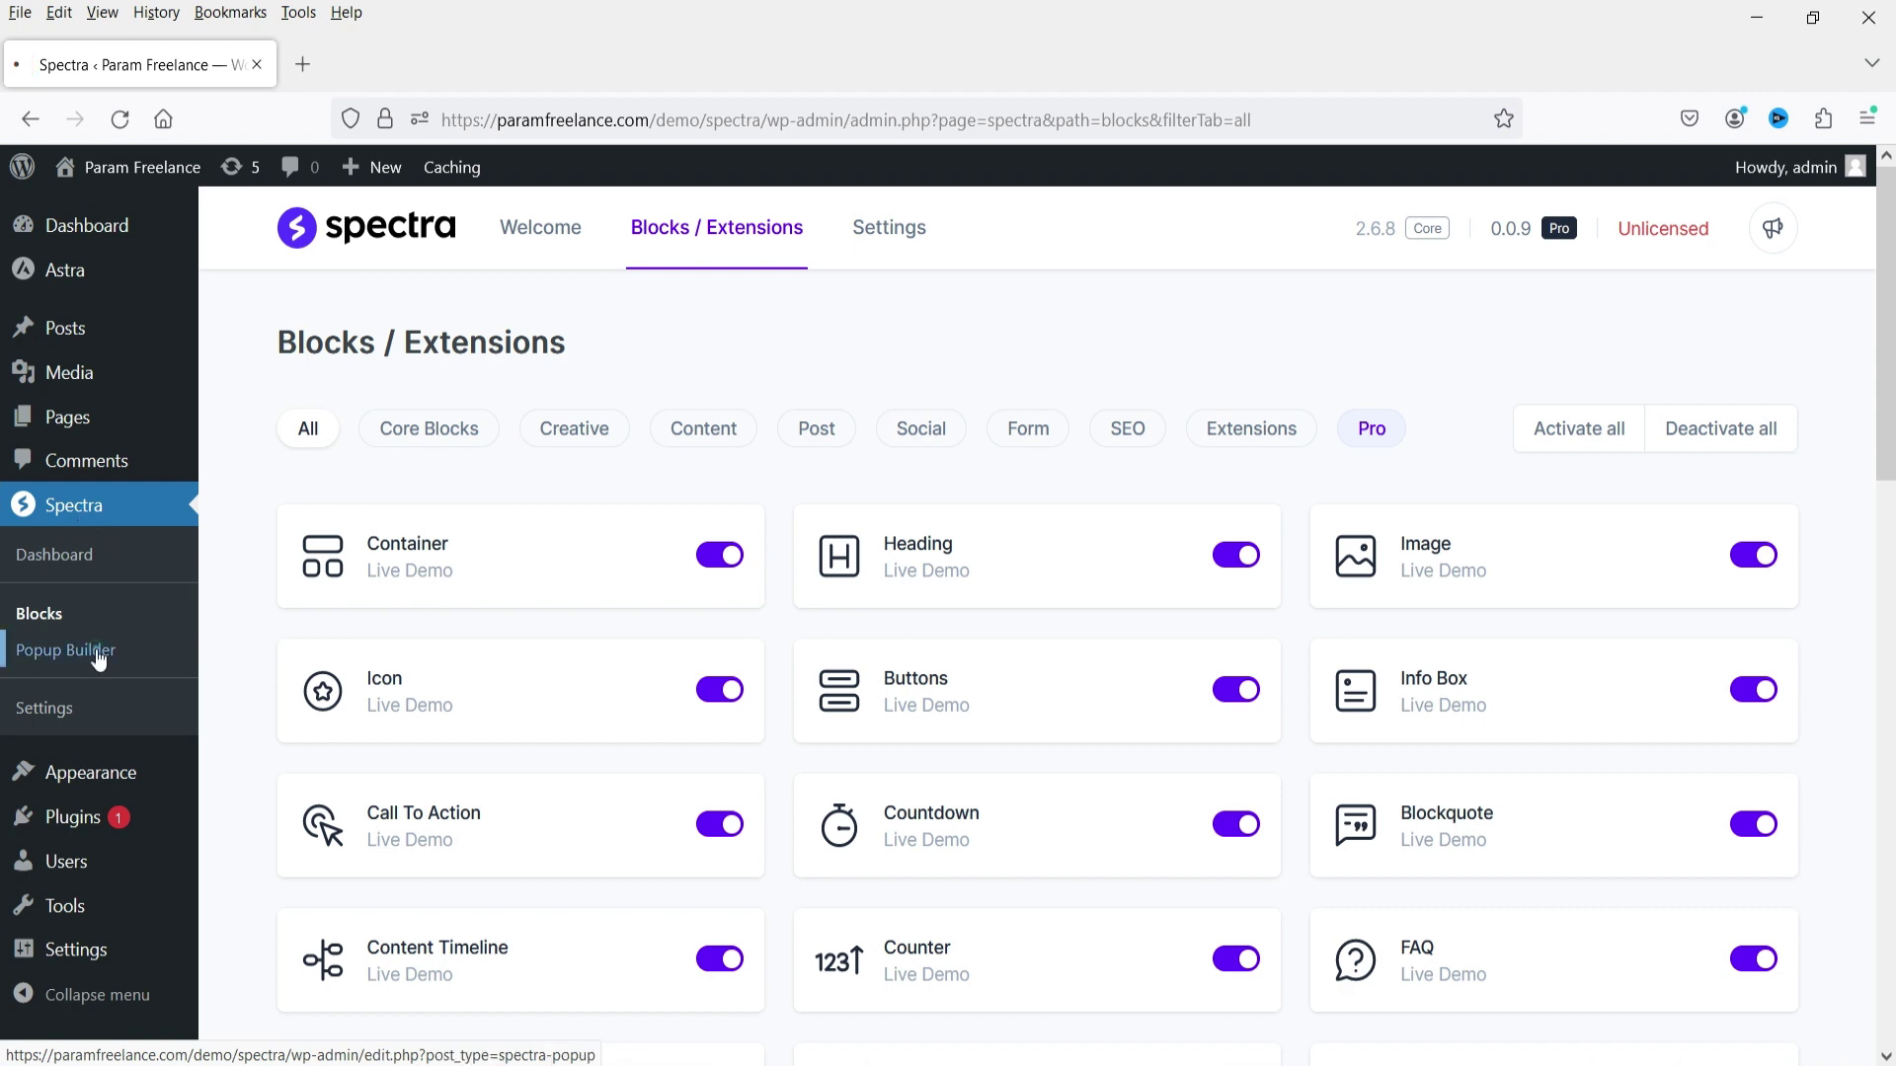
Create a new popup of type Info Bar in the Popup Builder and title it "Action Bar".
click(99, 660)
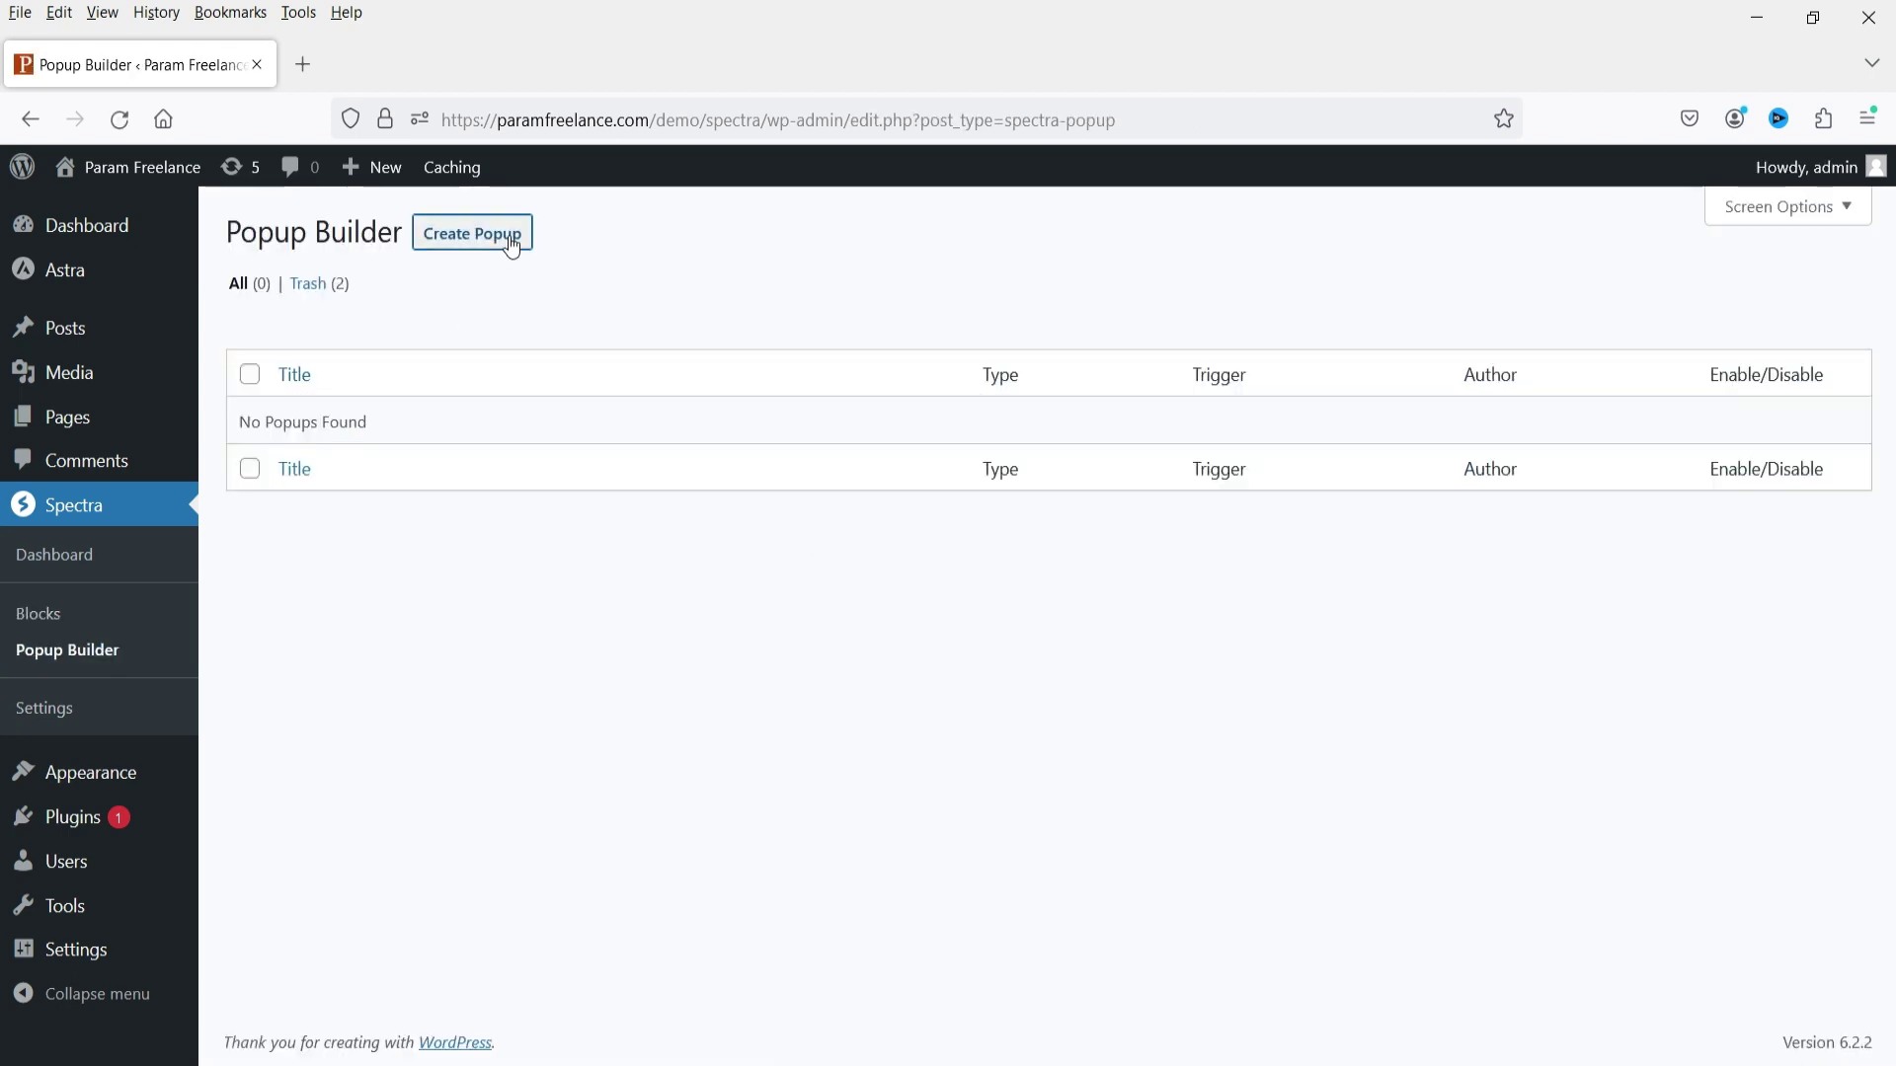
click(472, 233)
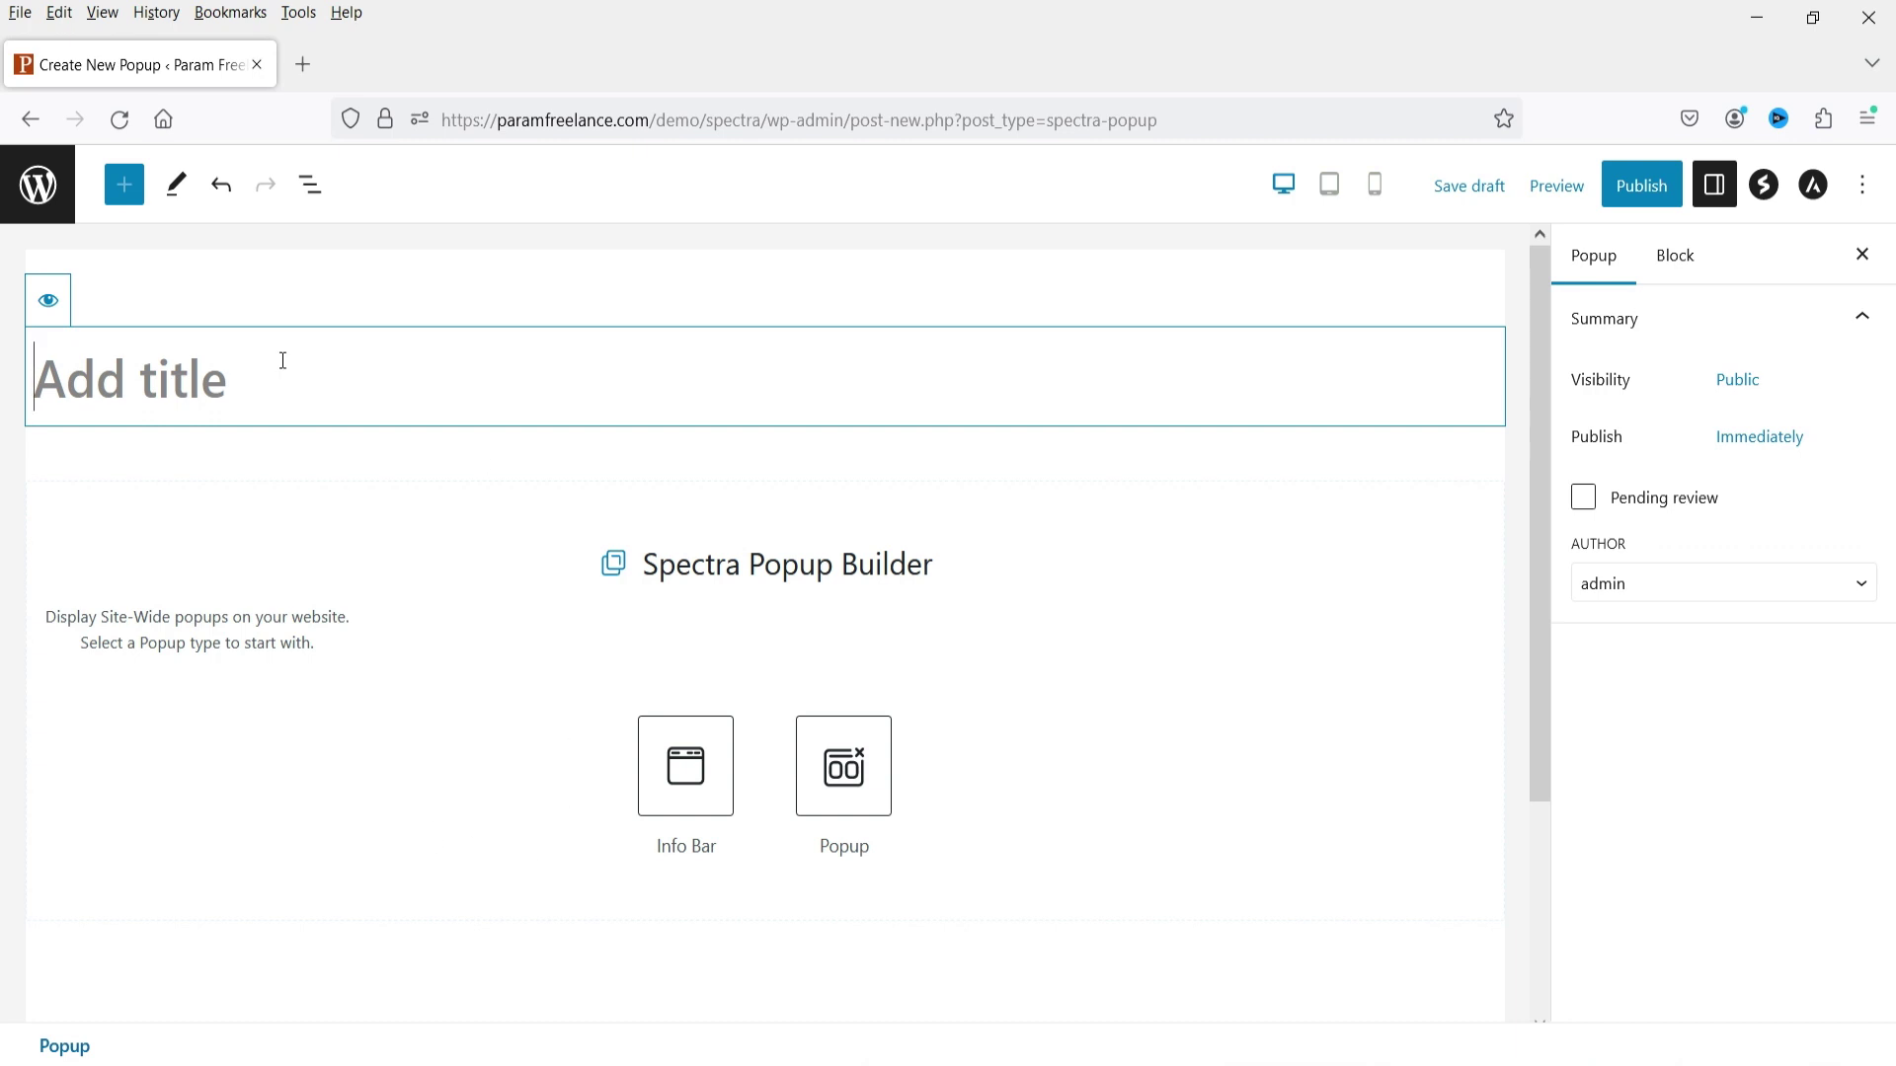
text(Action Bat)
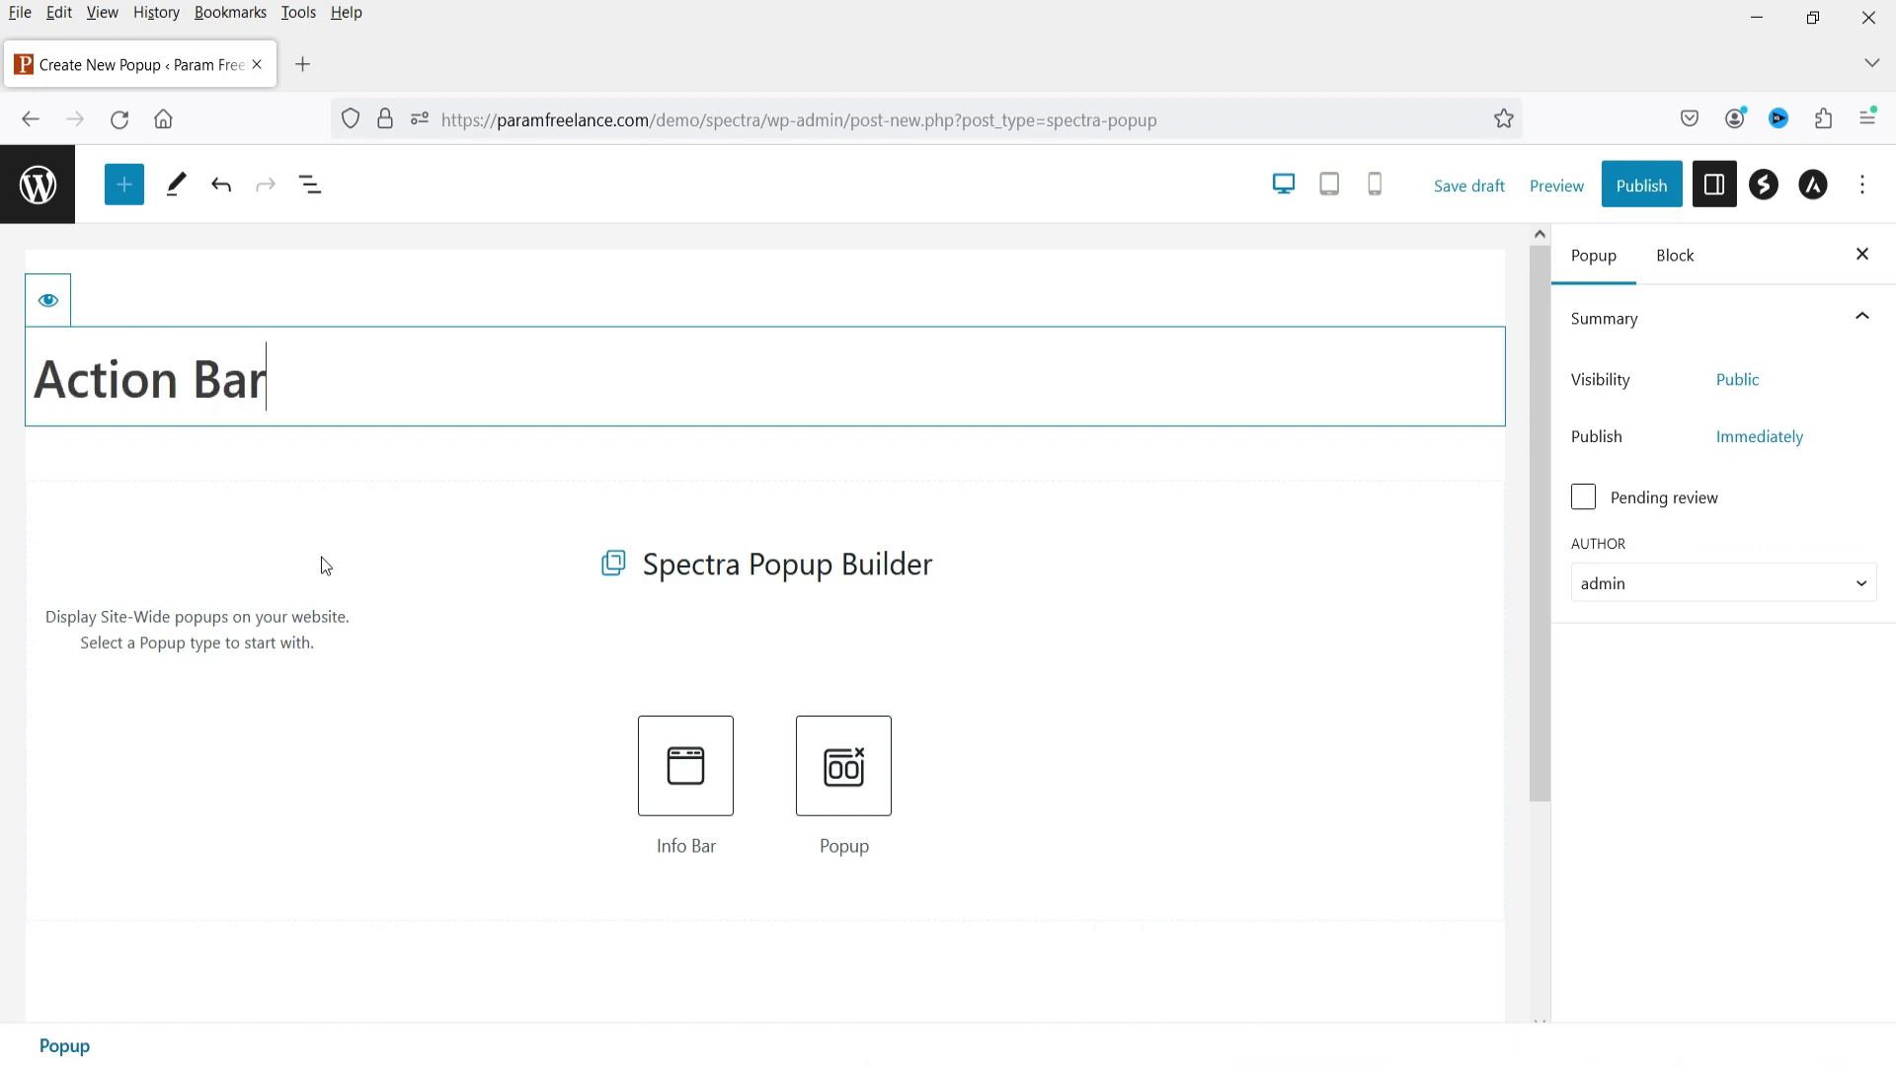
click(690, 779)
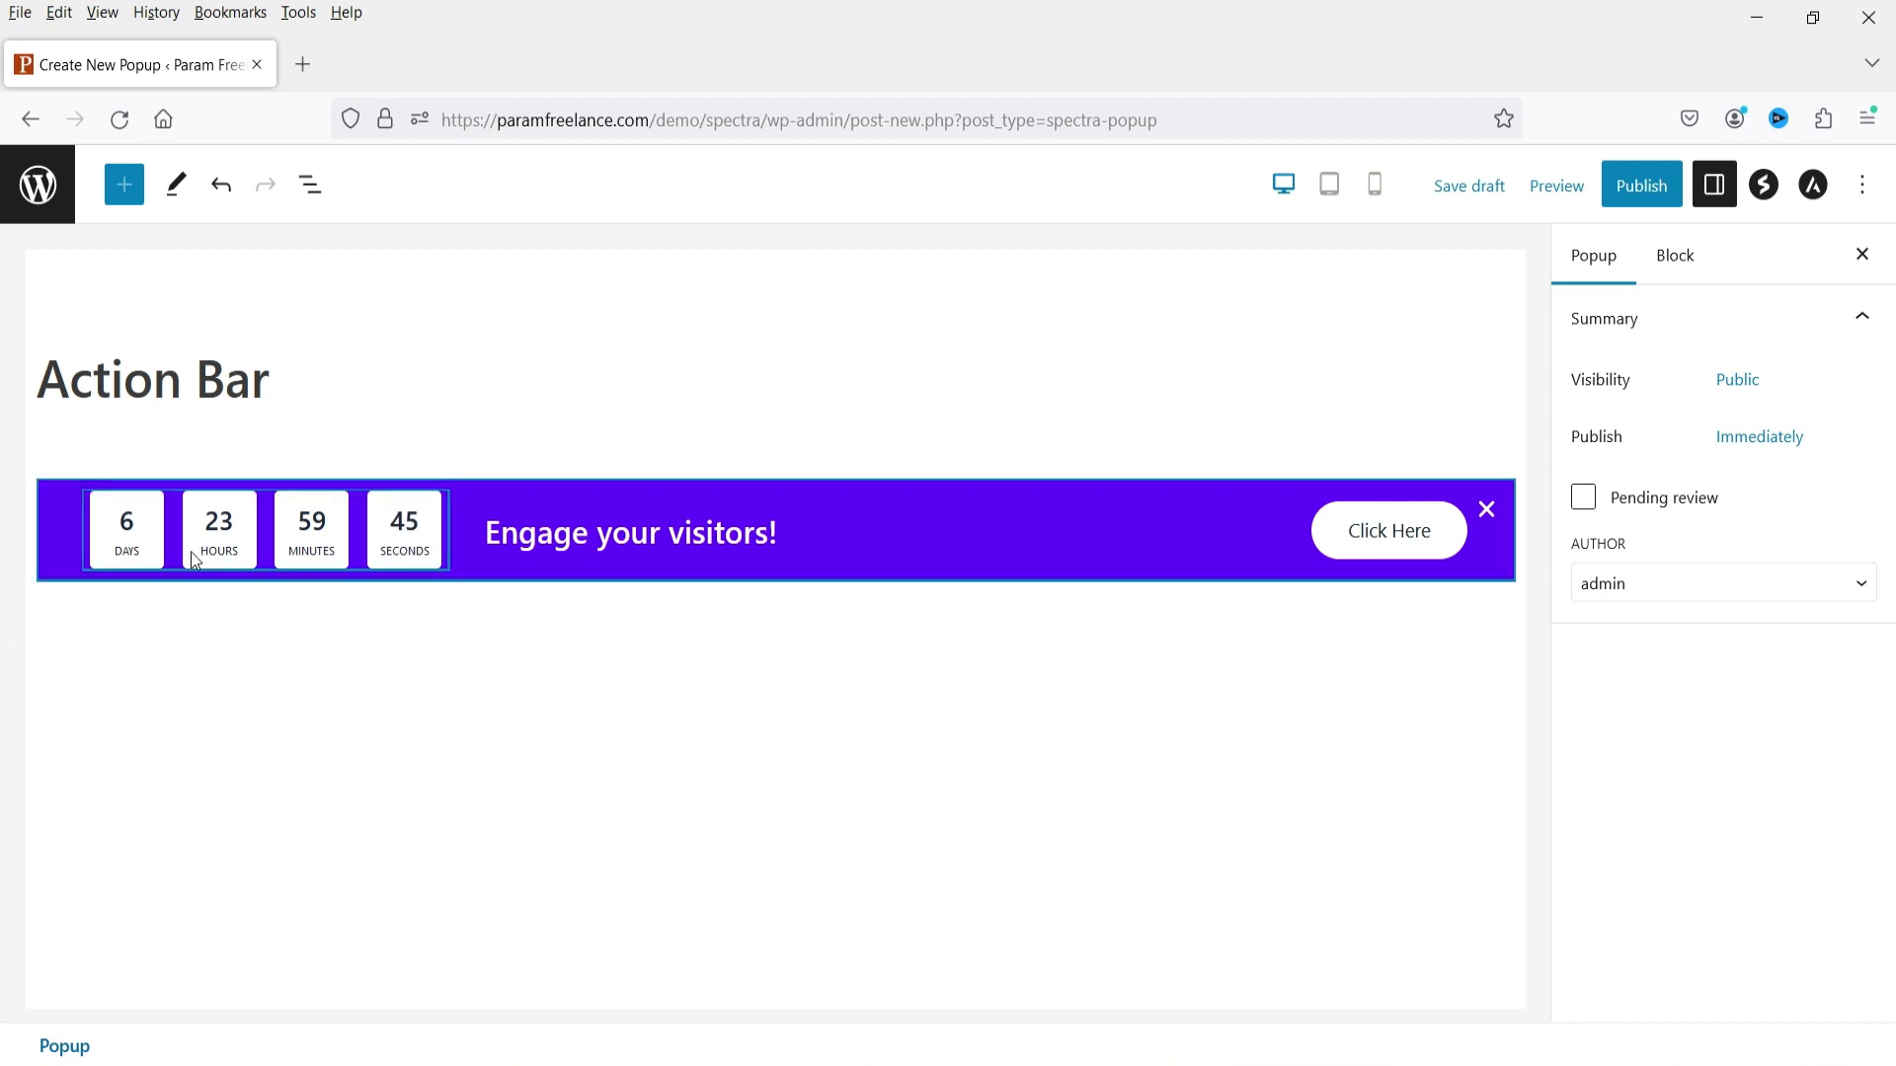
Examine the block options of the info bar's countdown and the transform choices of its heading.
click(616, 541)
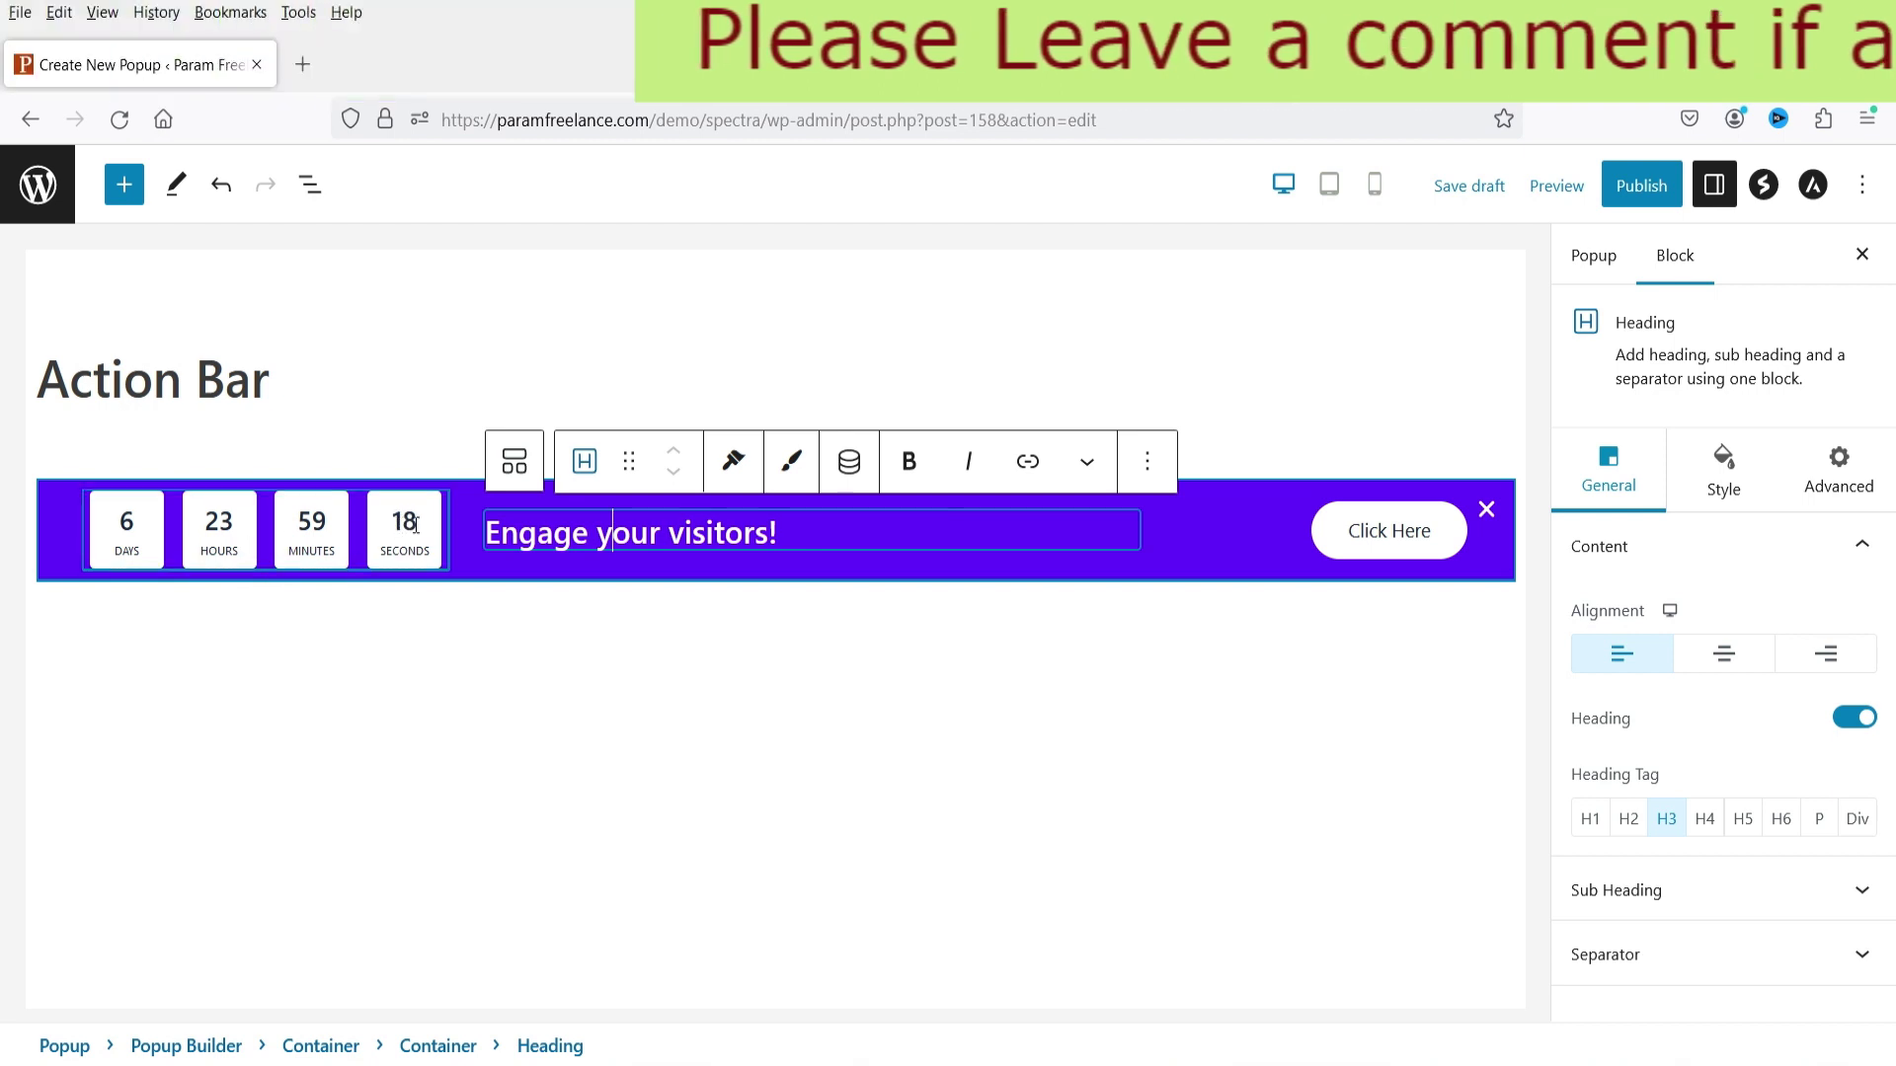
click(94, 510)
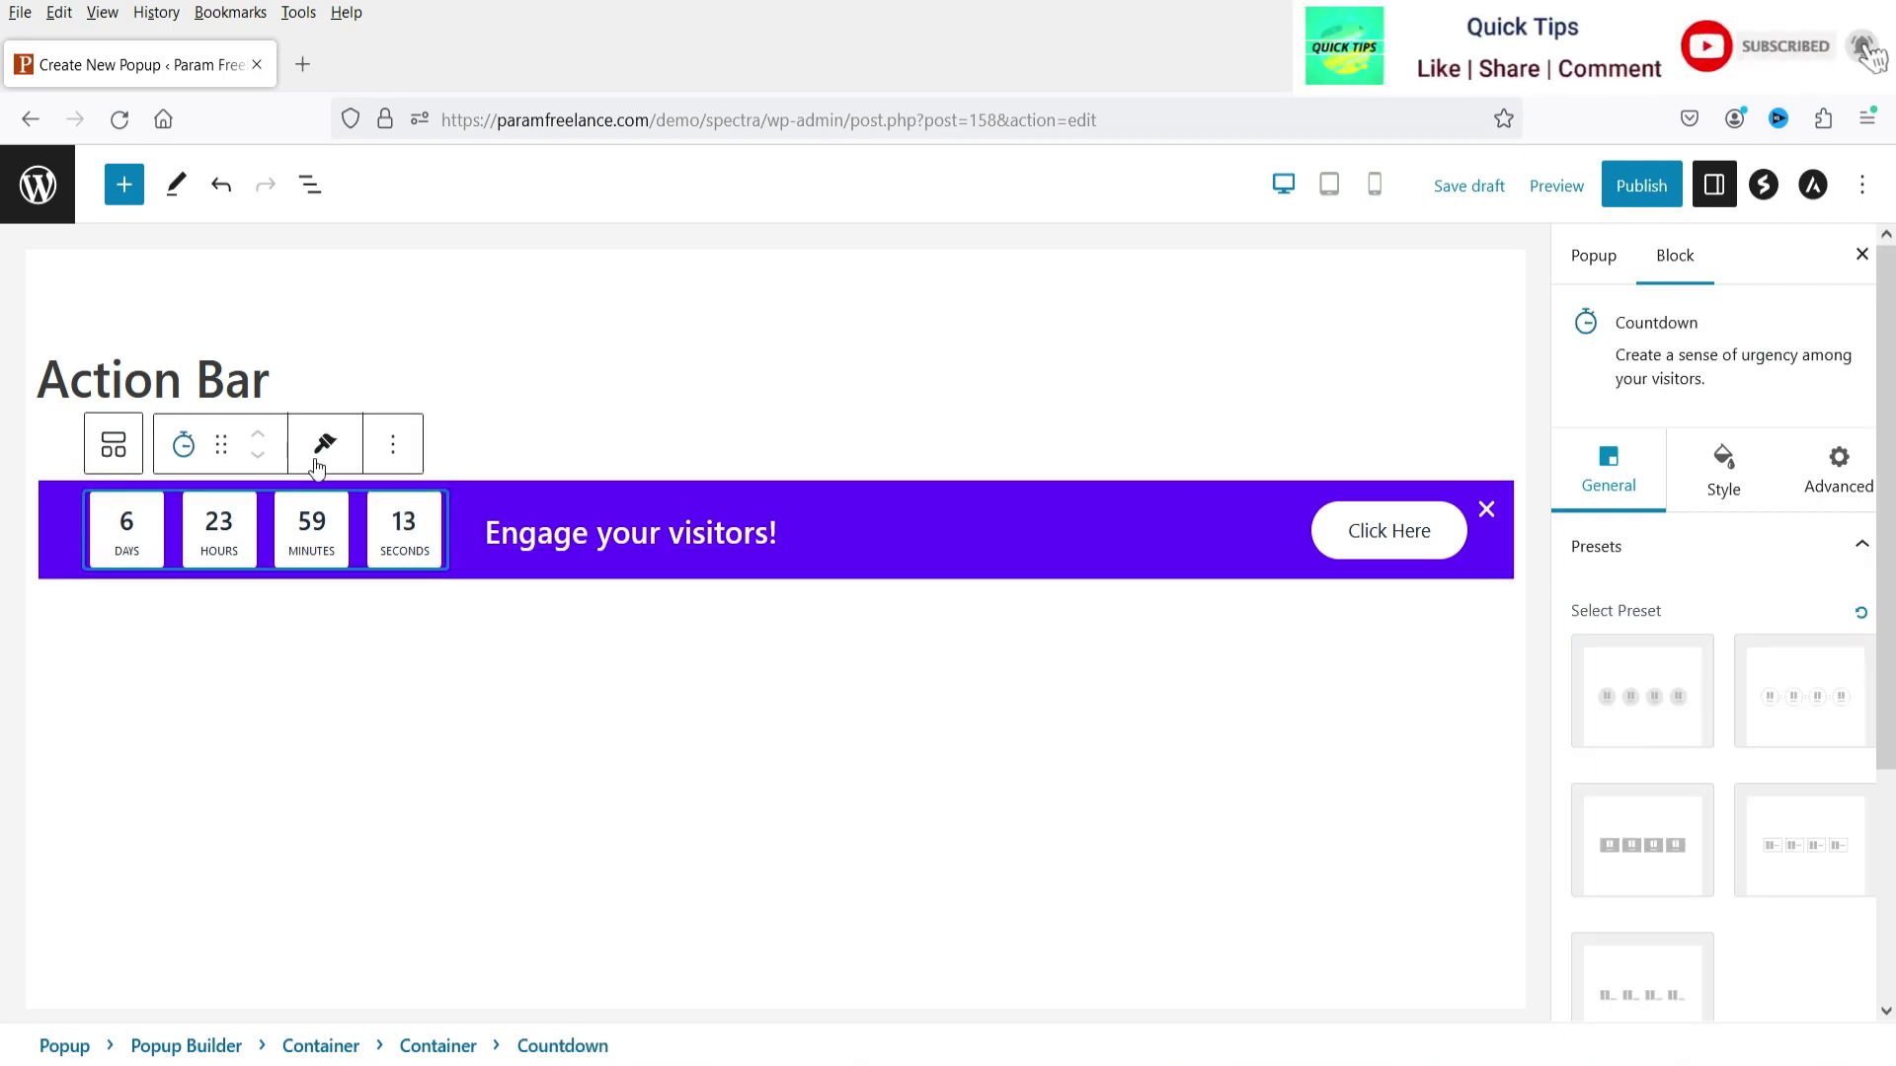
click(393, 444)
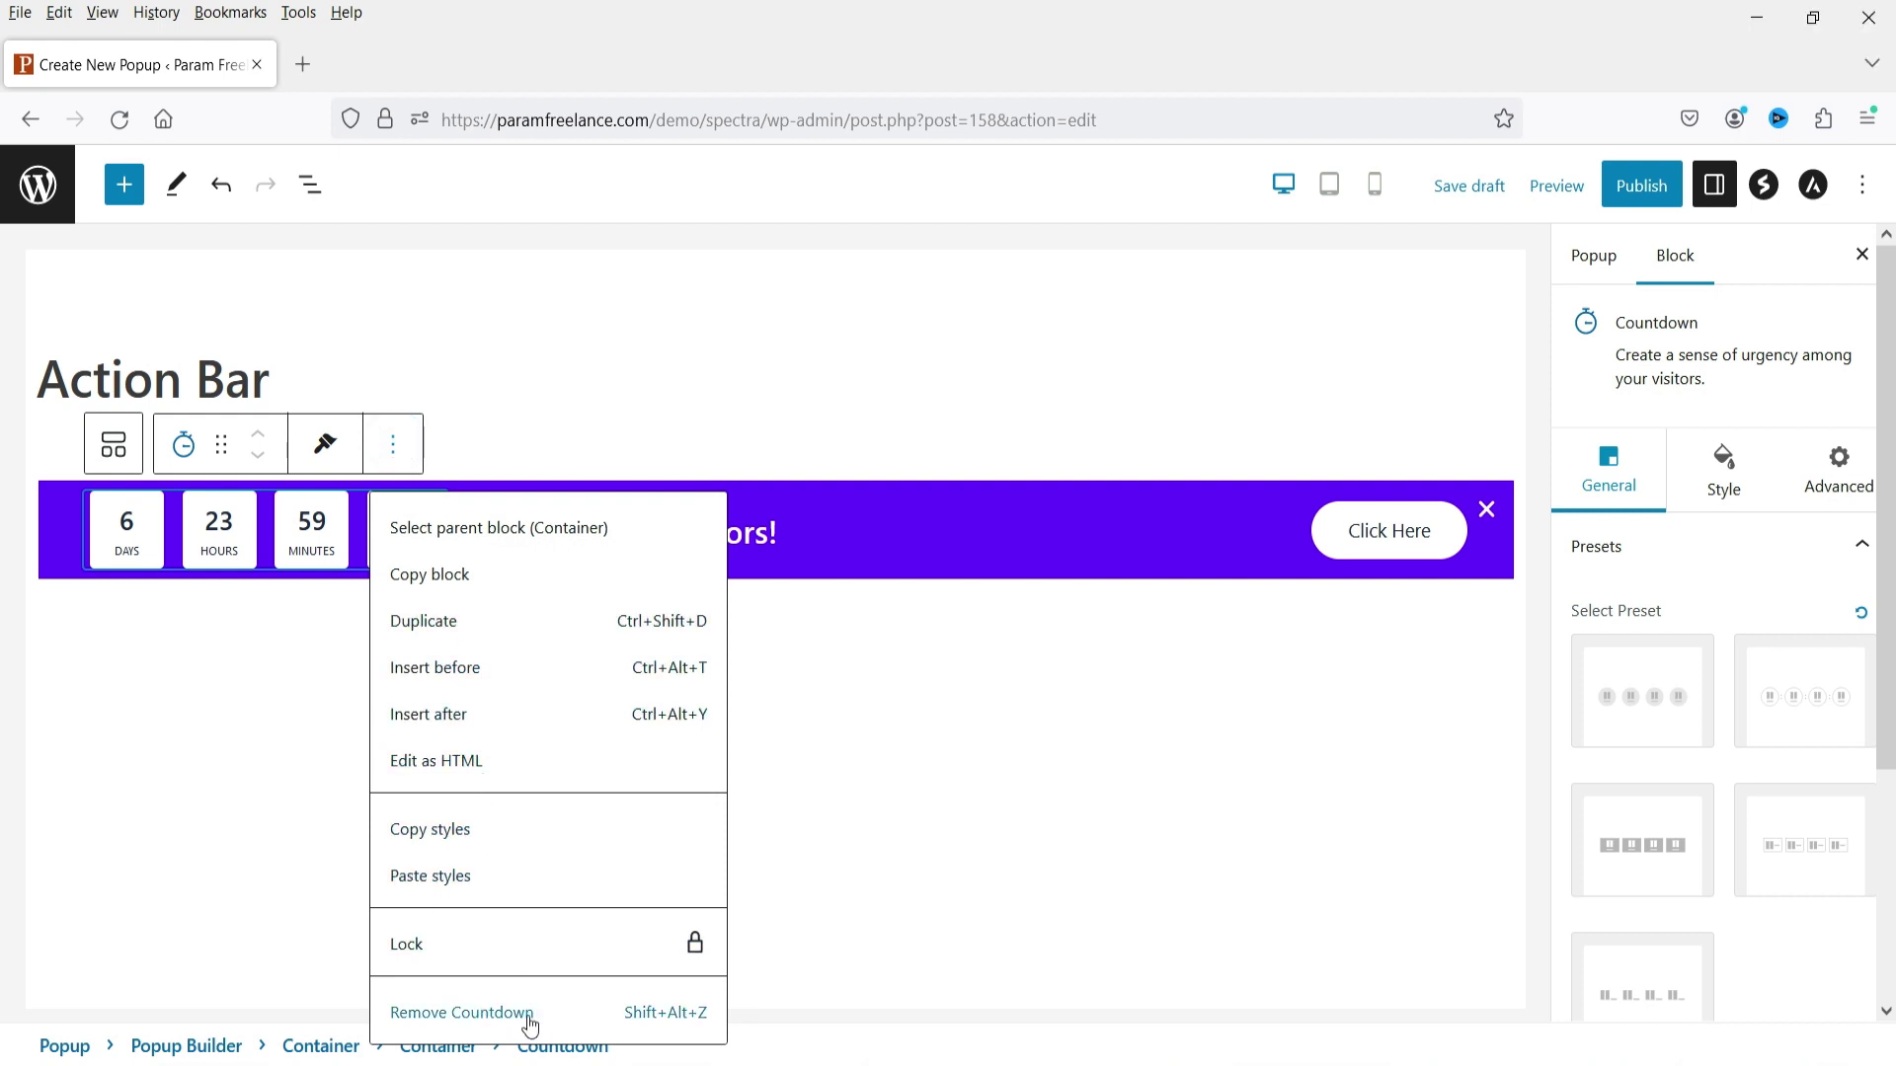
click(780, 534)
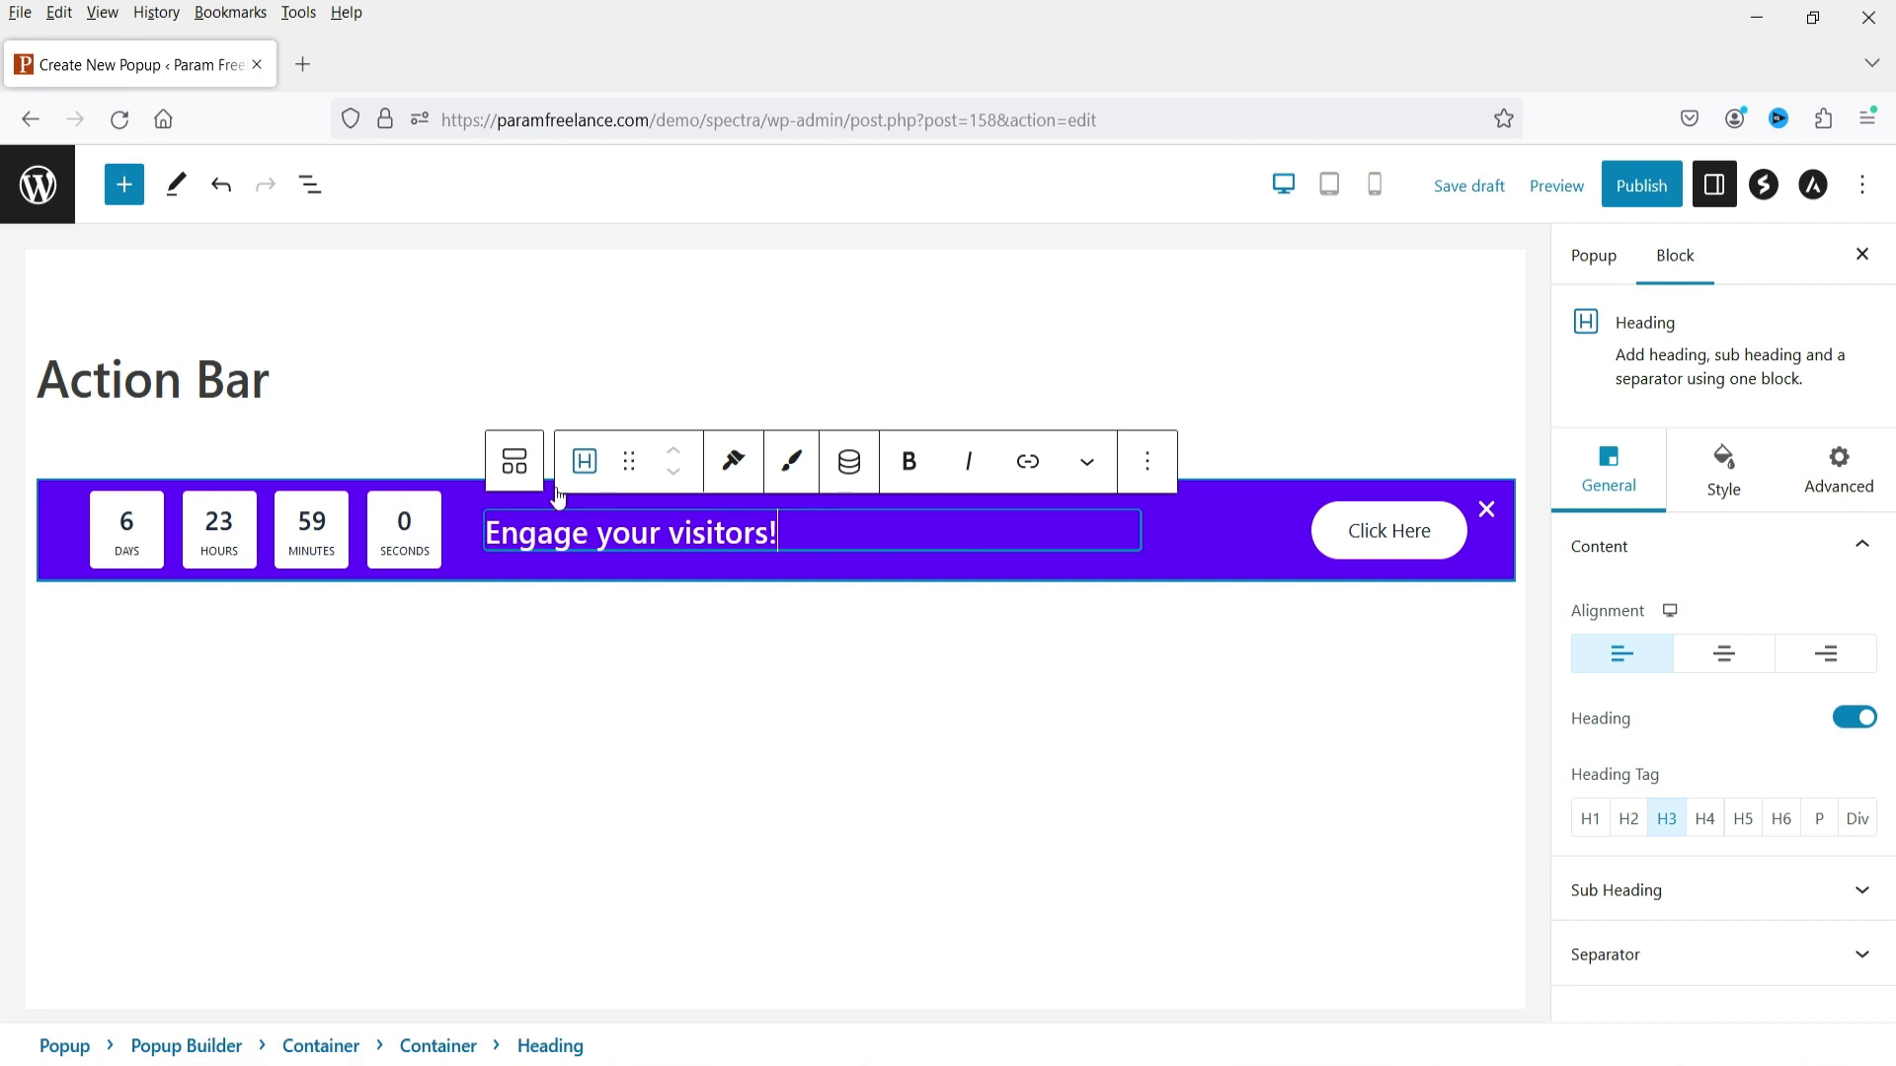
click(584, 461)
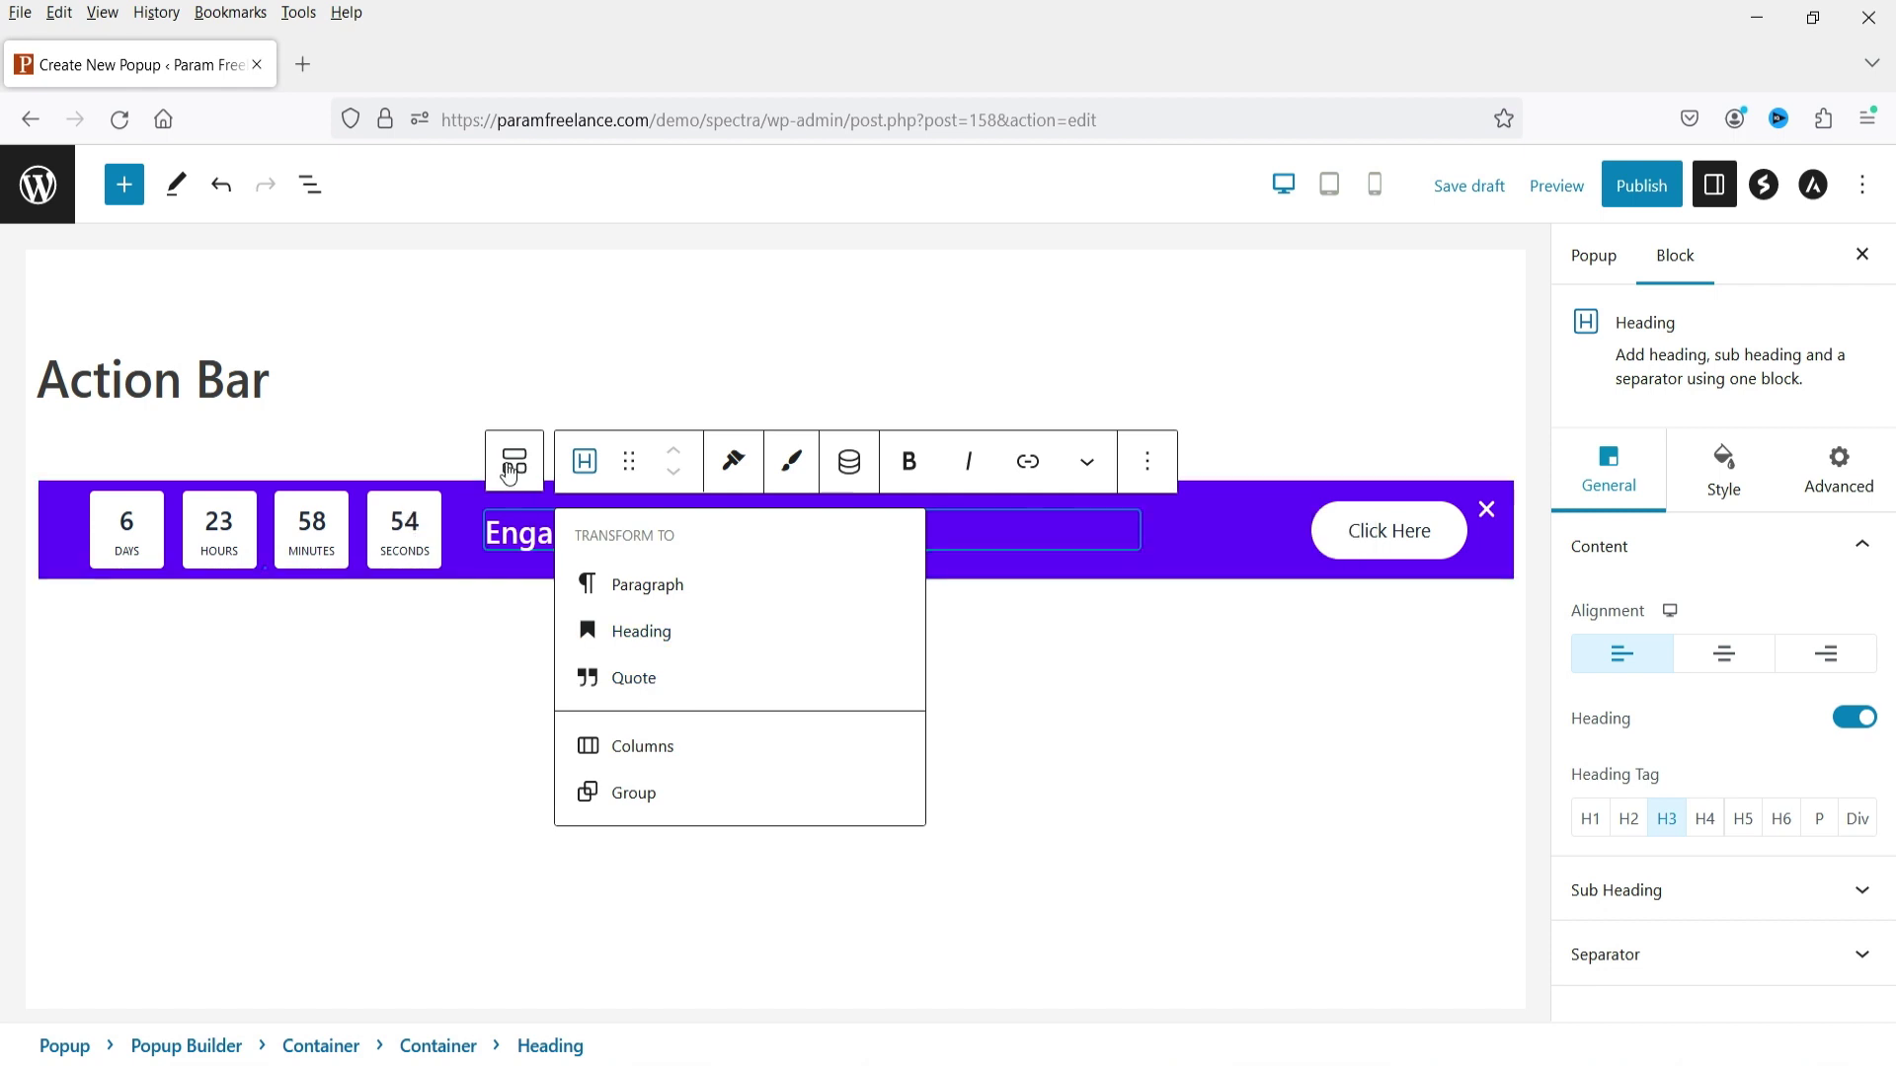
click(1004, 538)
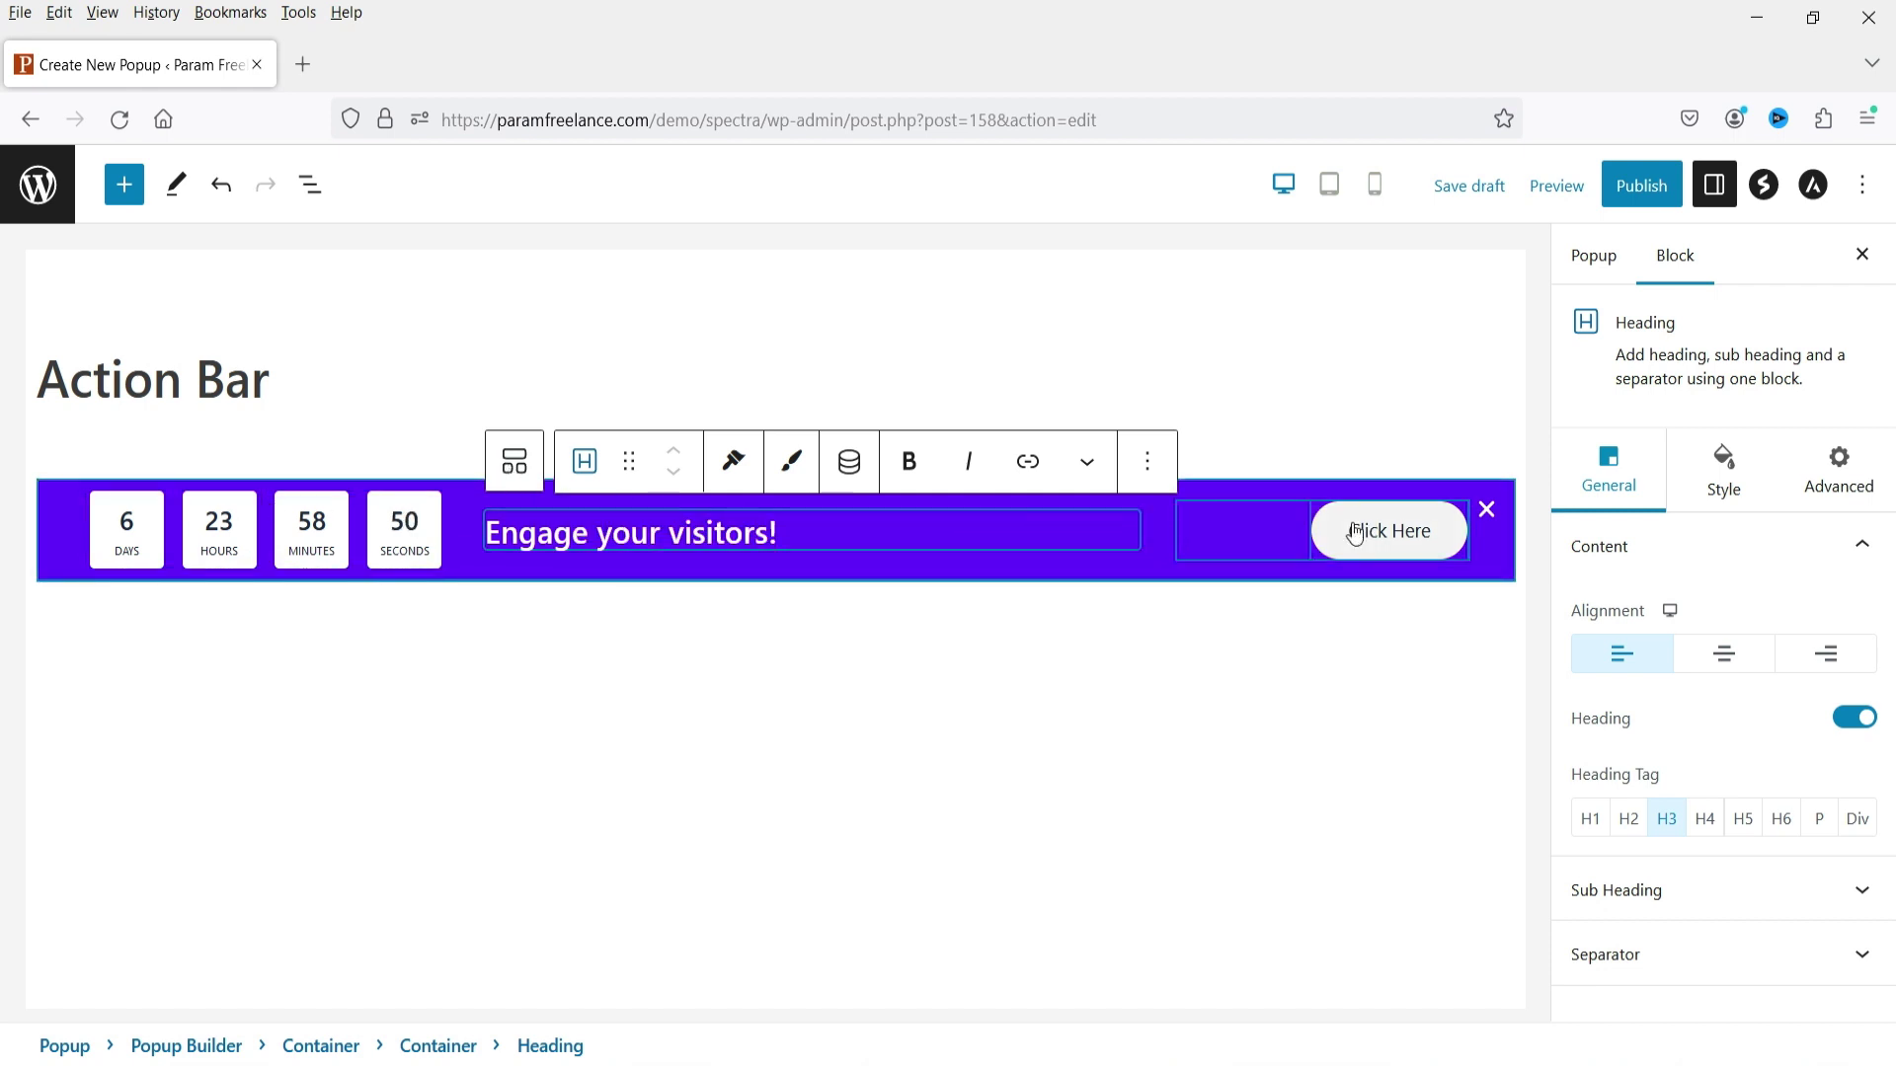
click(1402, 542)
click(1397, 528)
scroll(1641, 543, down, 3)
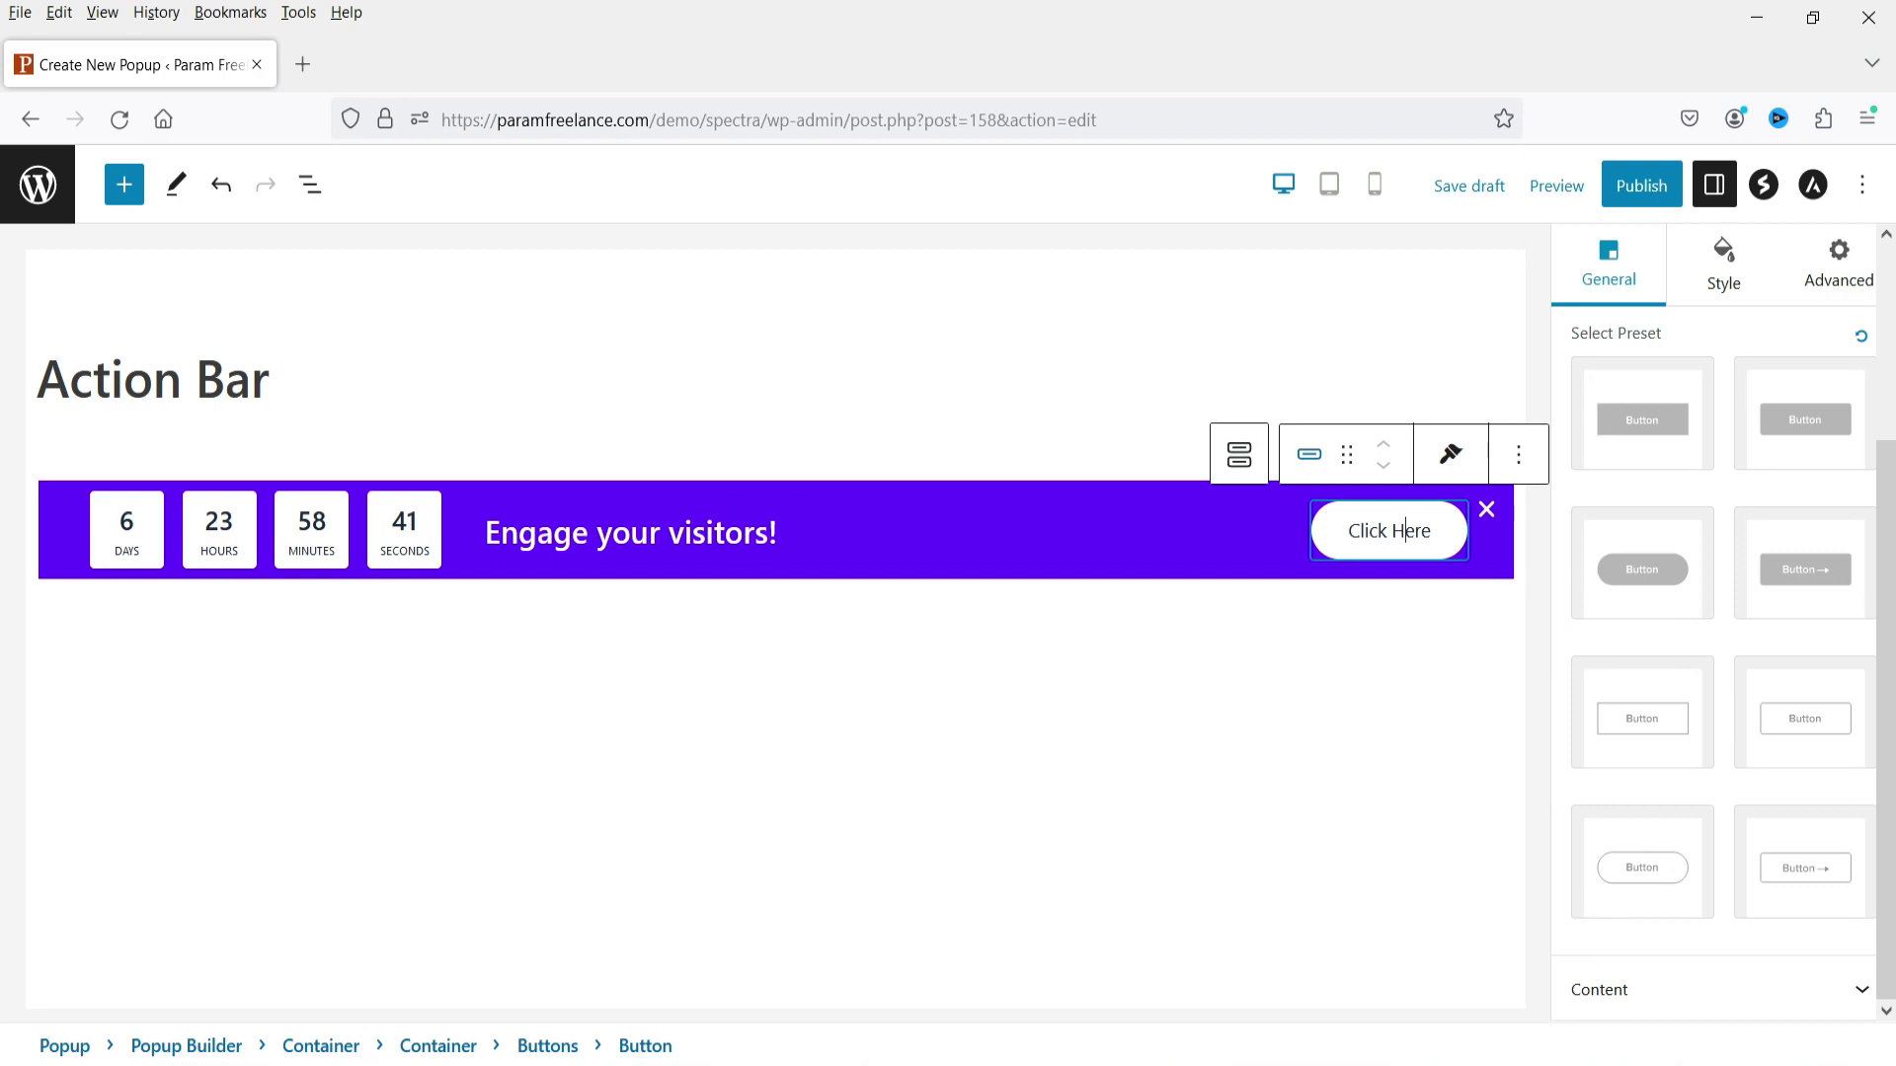
click(1662, 992)
double_click(1600, 808)
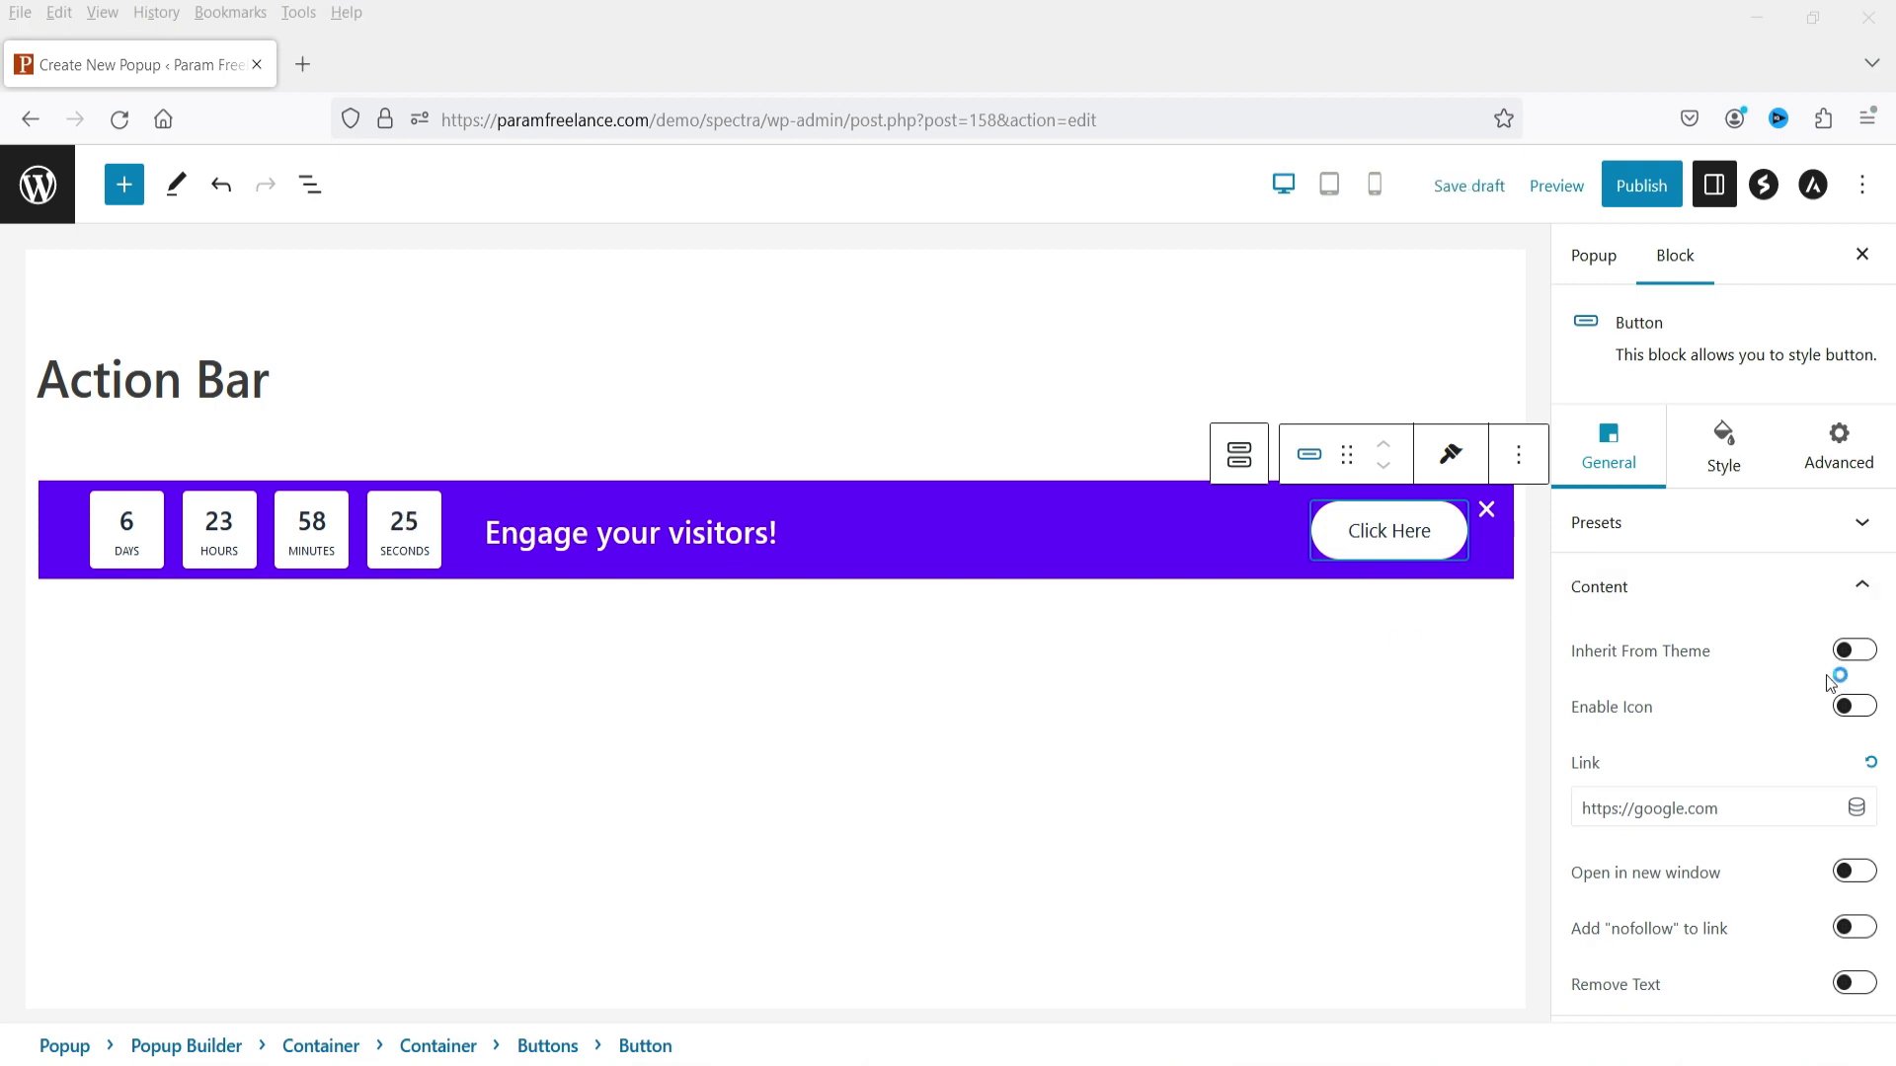
Switch Remove Text on and back off for the button, and replace its label with "Read More".
click(1854, 983)
click(1862, 990)
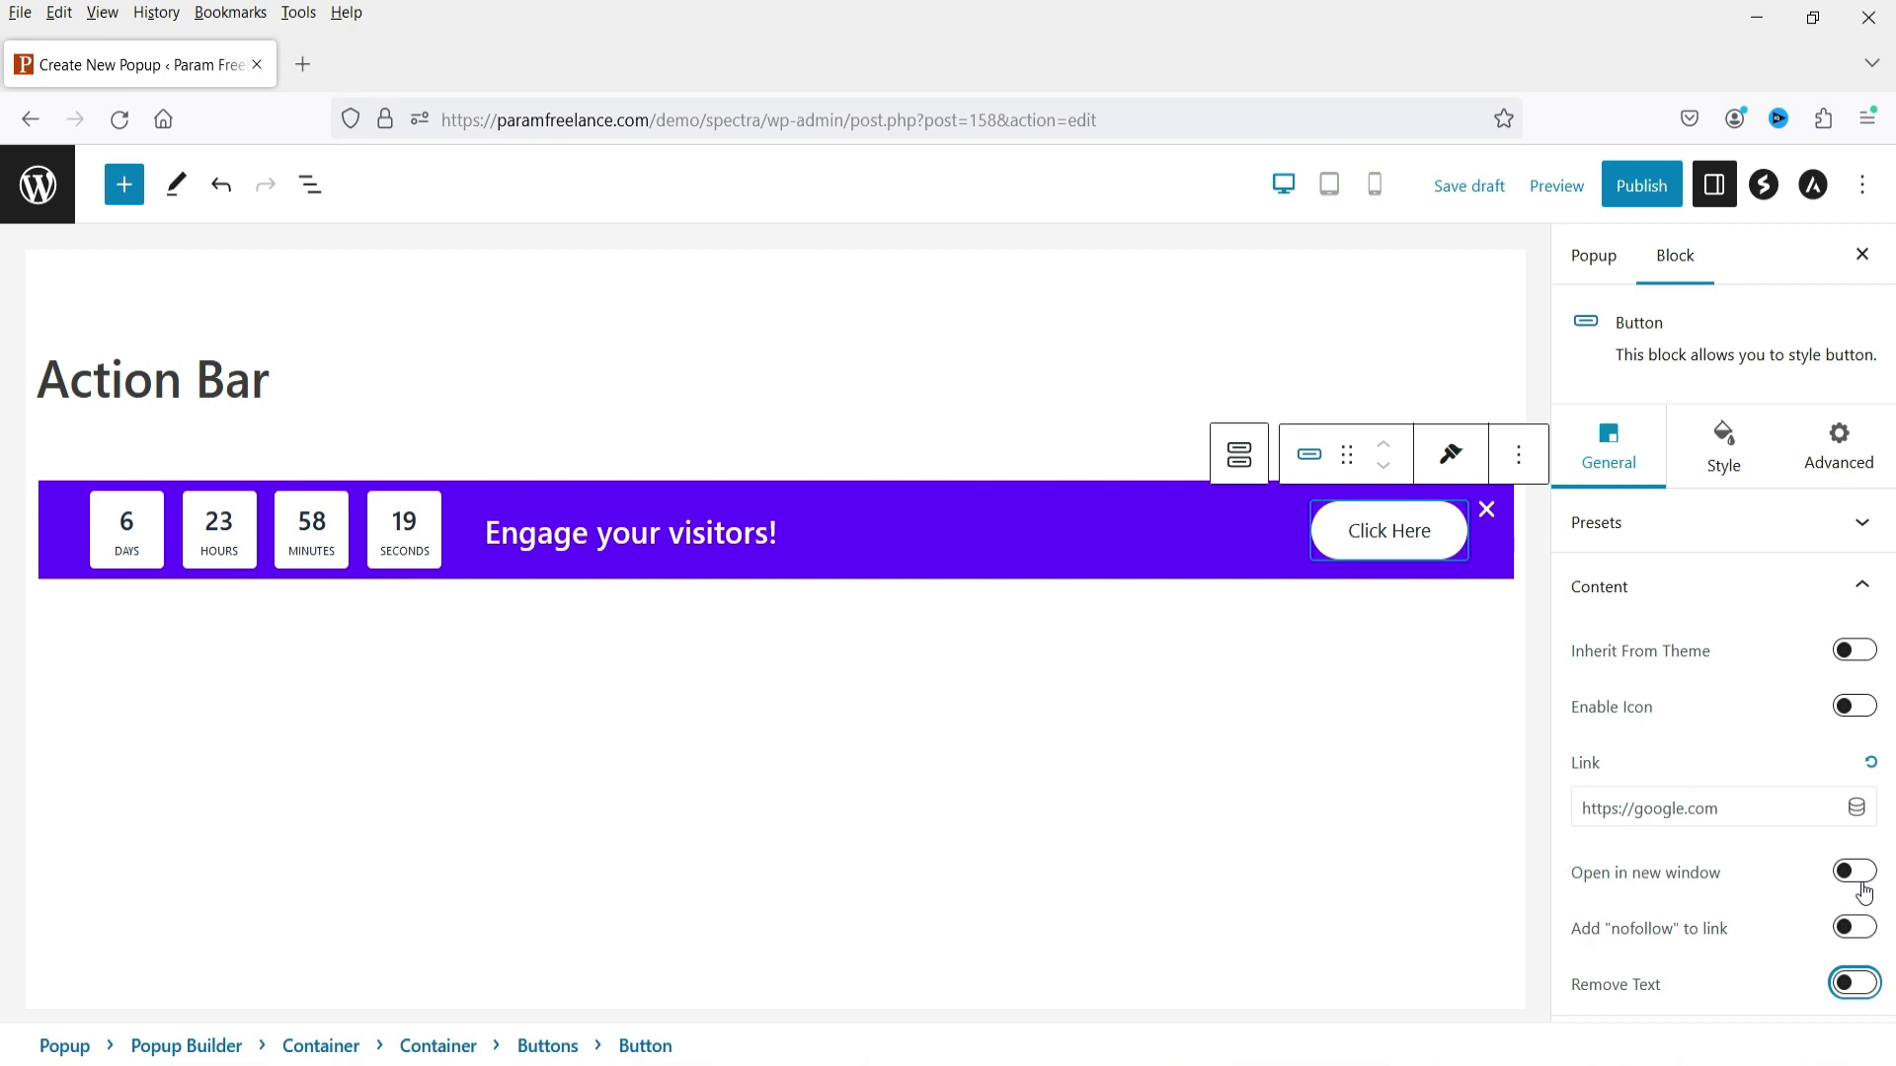
double_click(1361, 533)
double_click(1361, 533)
triple_click(1363, 541)
text(Read More)
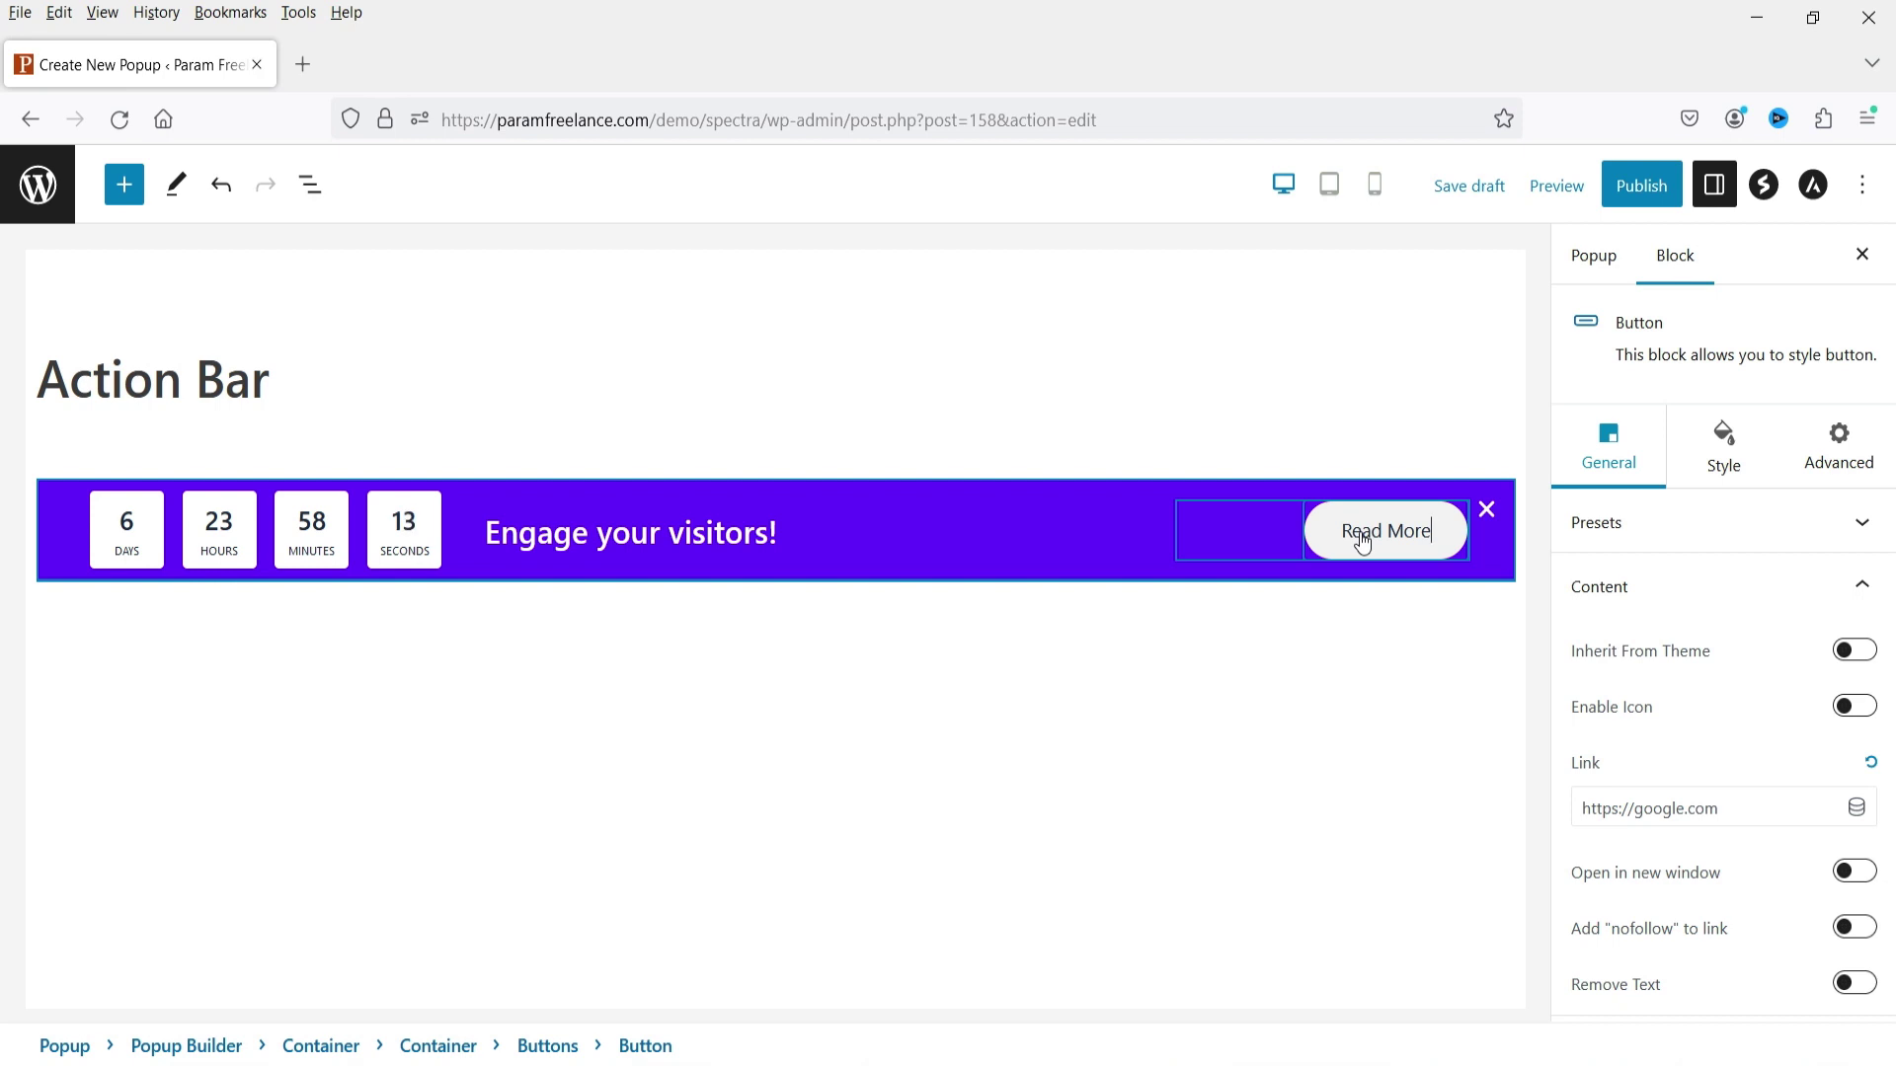
Replace the info bar's heading with "Flash Sale Starting From 8 July 2023!" and align it to the center.
triple_click(617, 533)
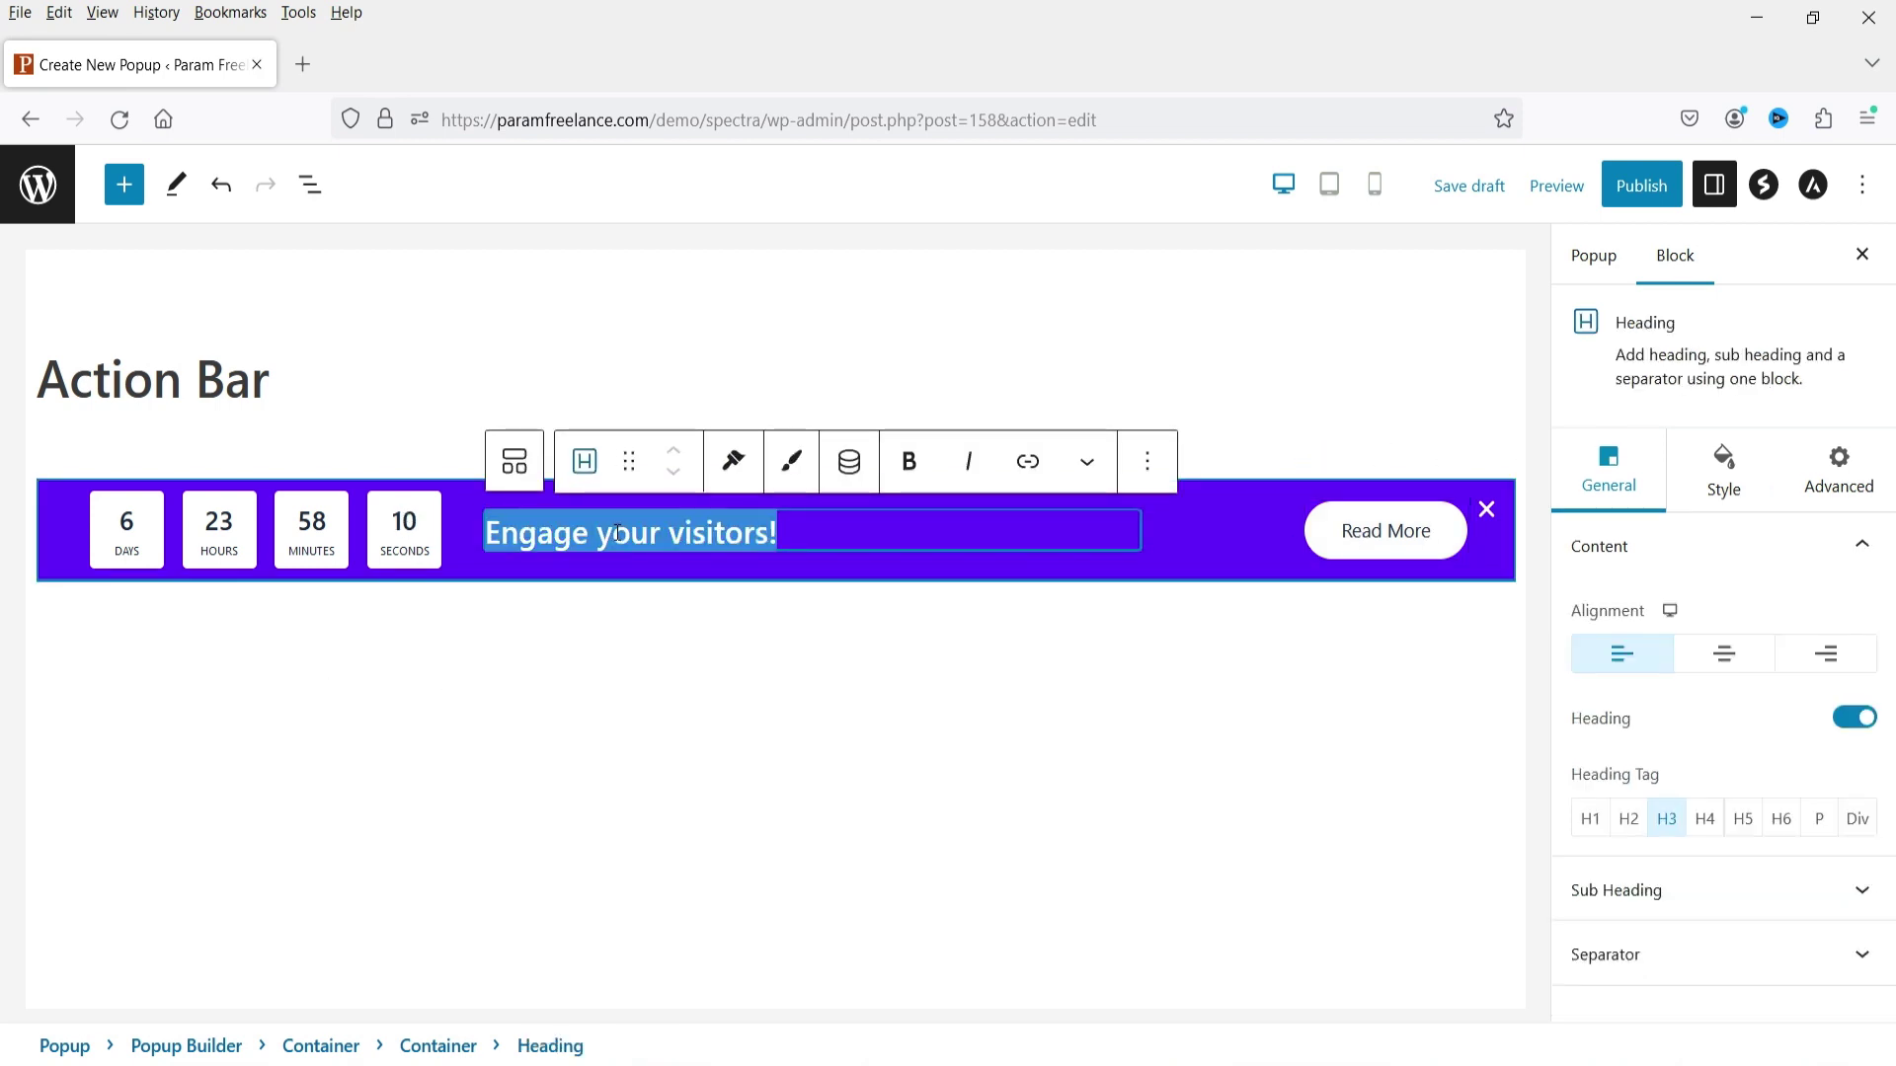
text(Flash Sale)
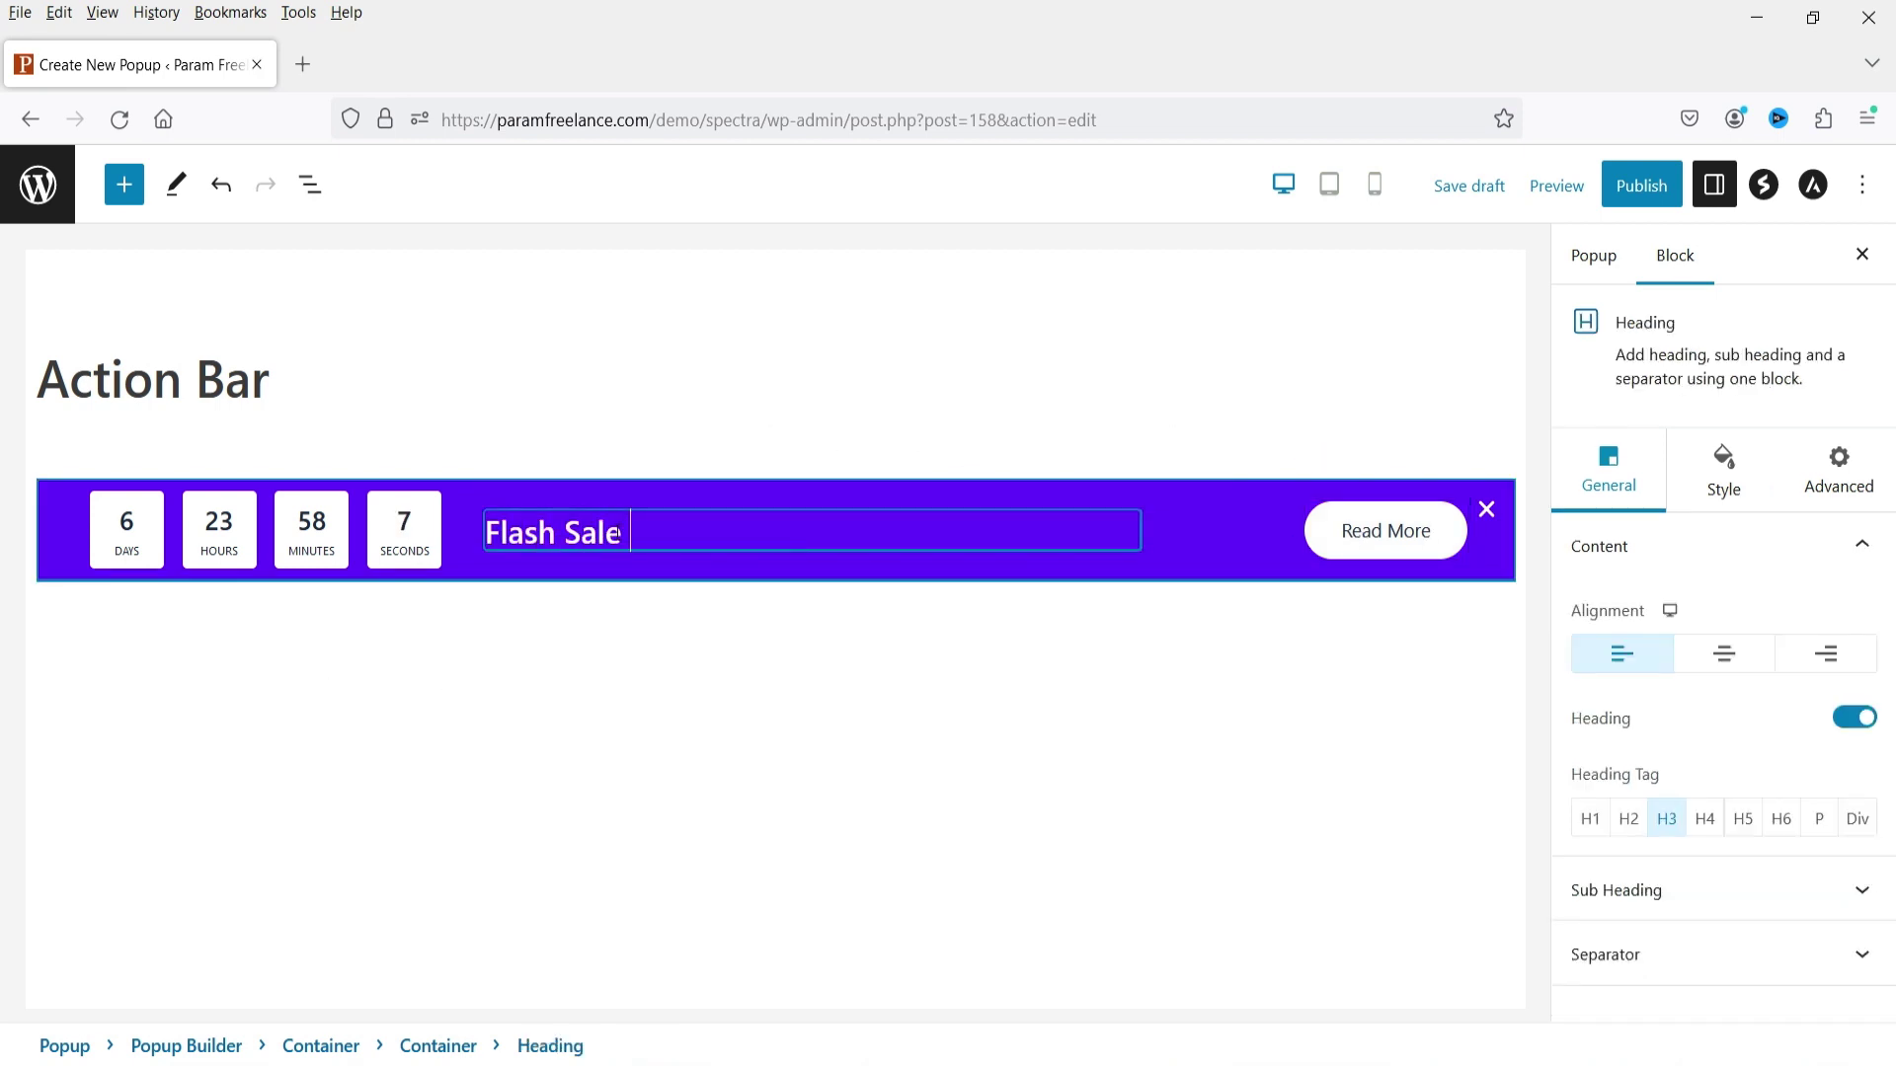
text( Starting From 8 July 2023)
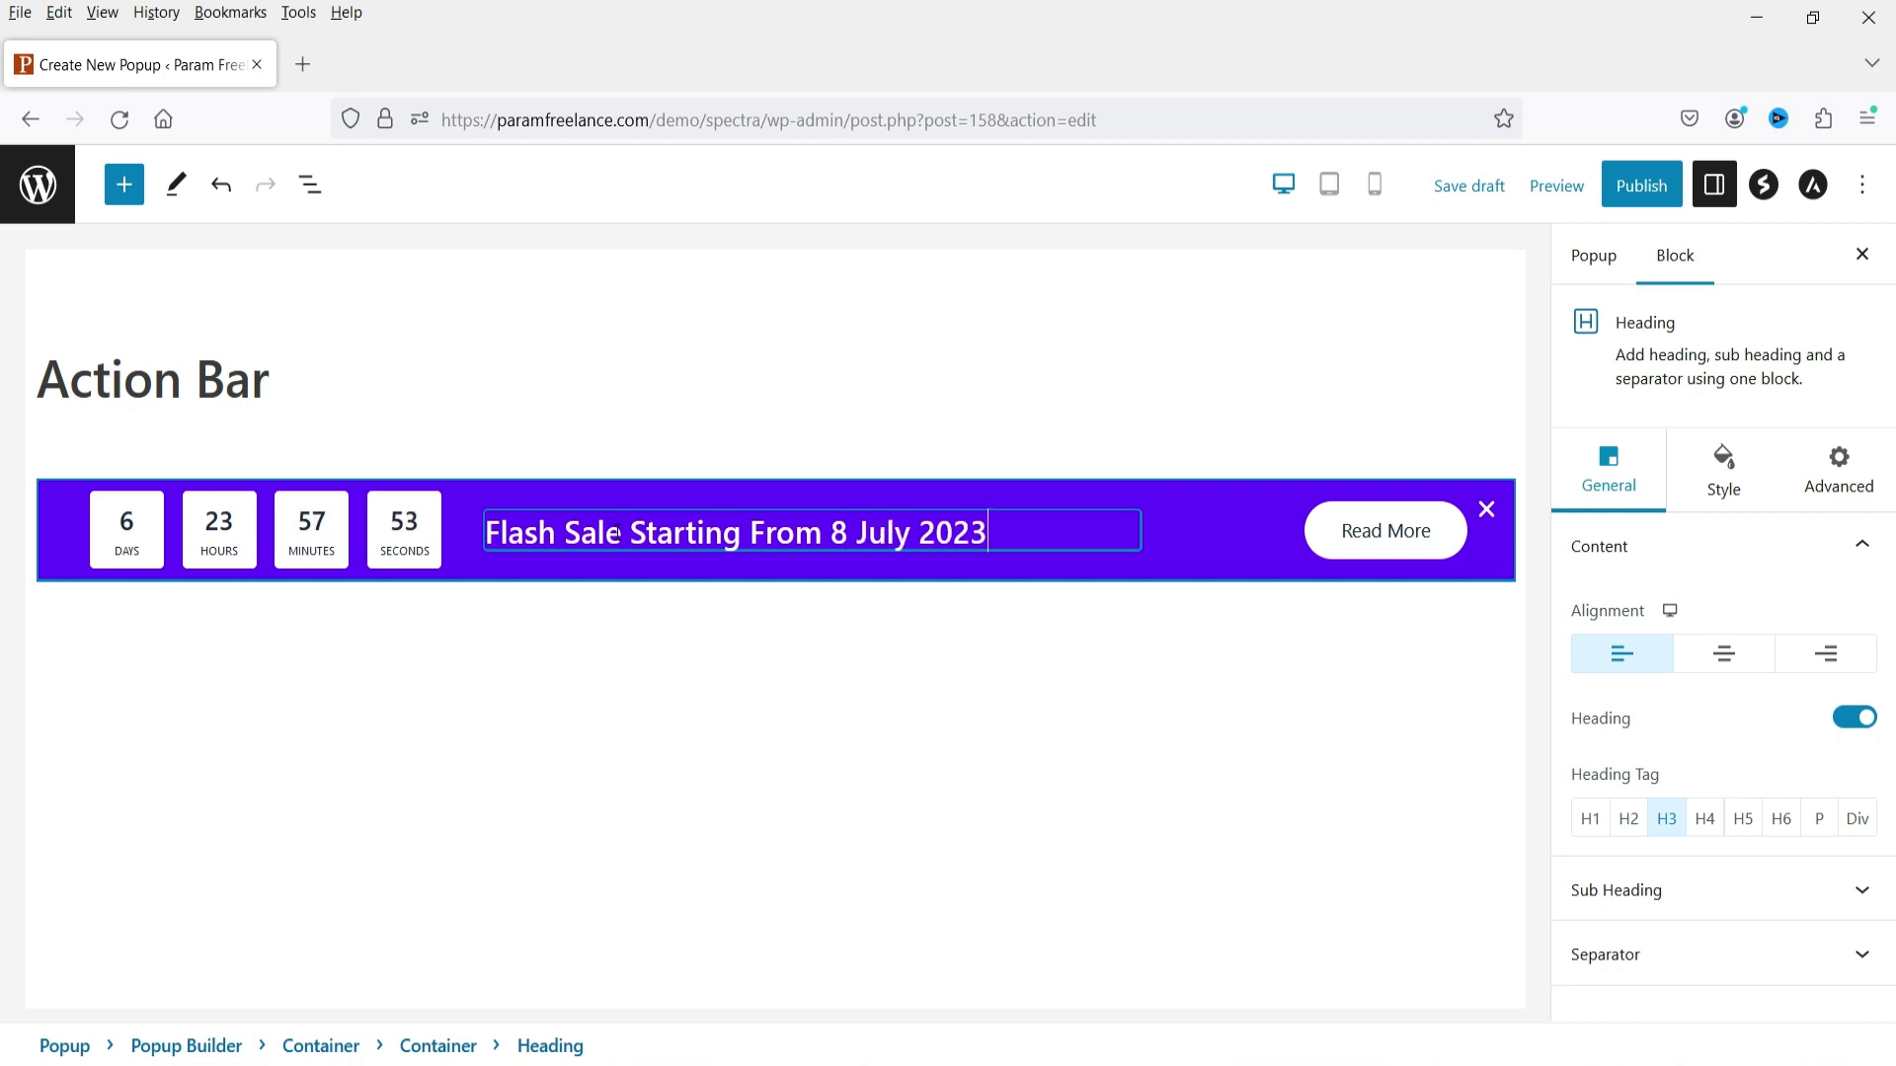
text(!)
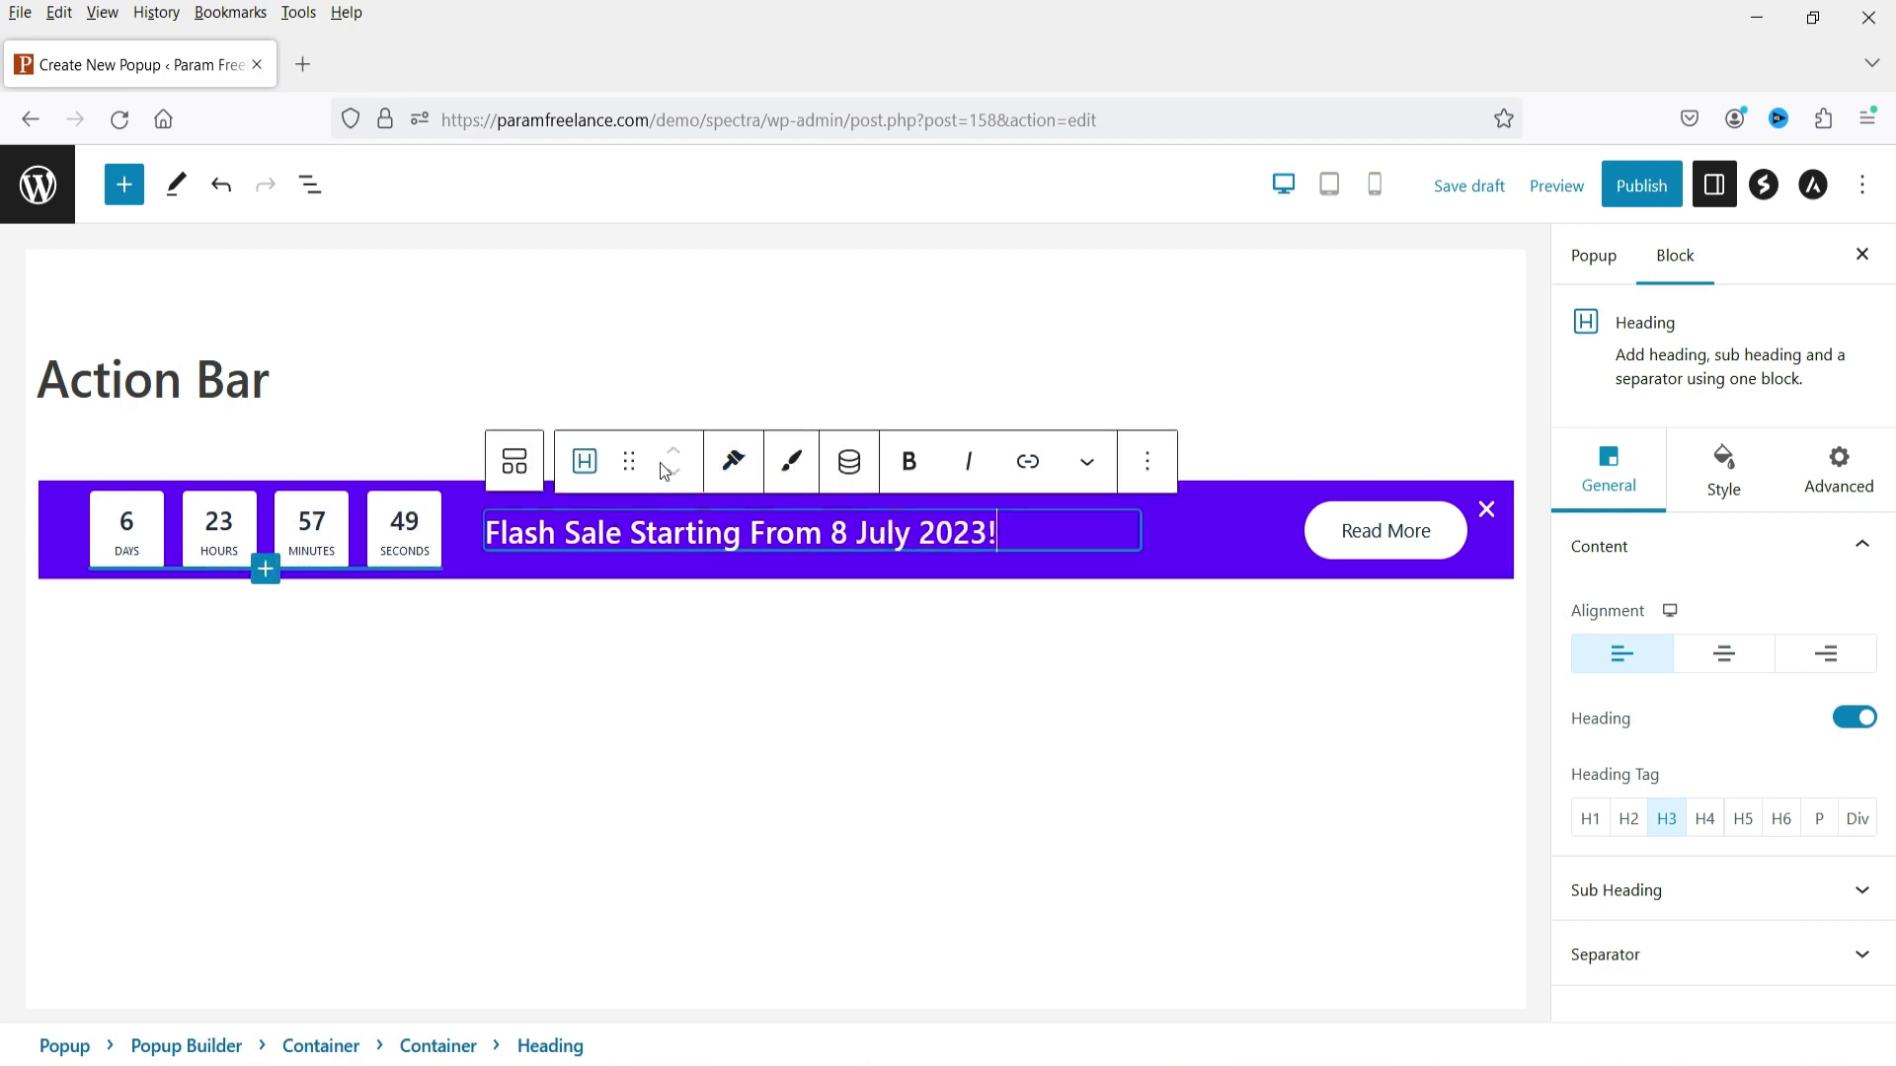
click(1725, 653)
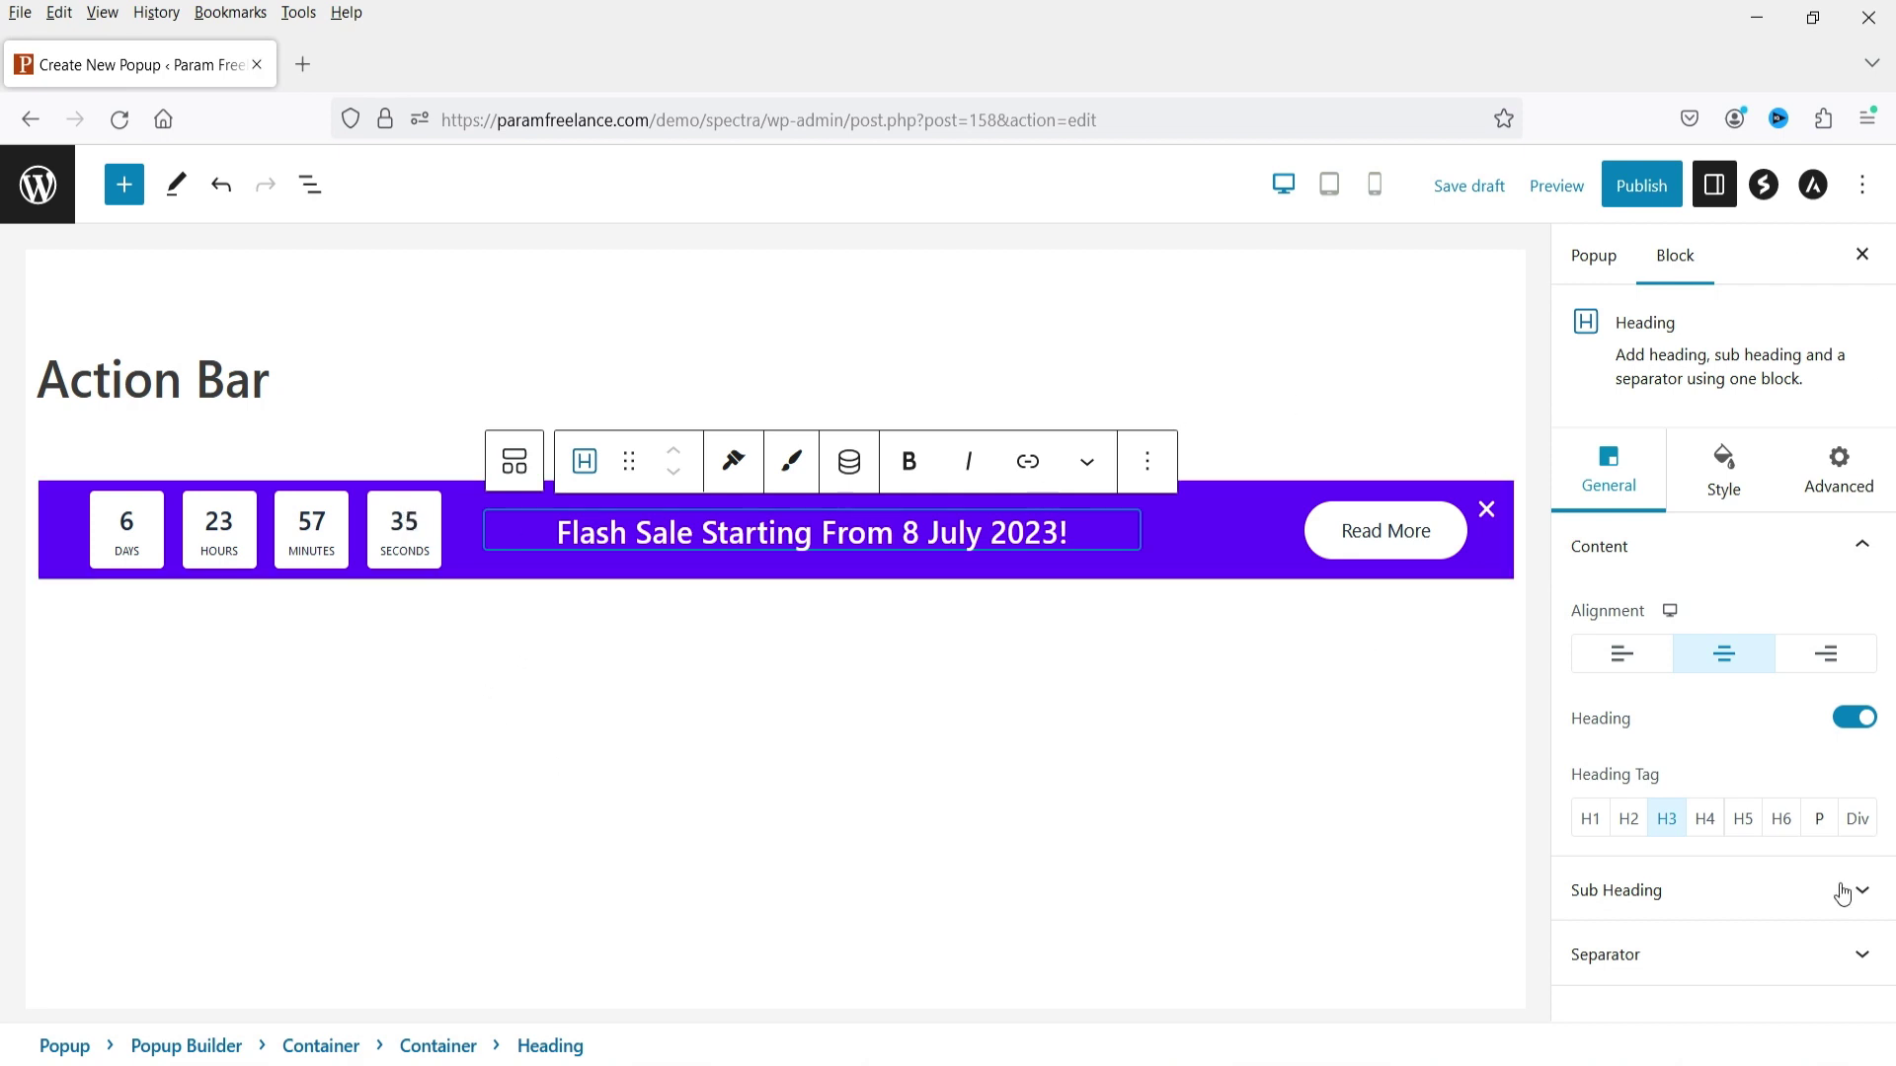
Change the background color of the info bar's "Read More" button to dark red.
click(1392, 535)
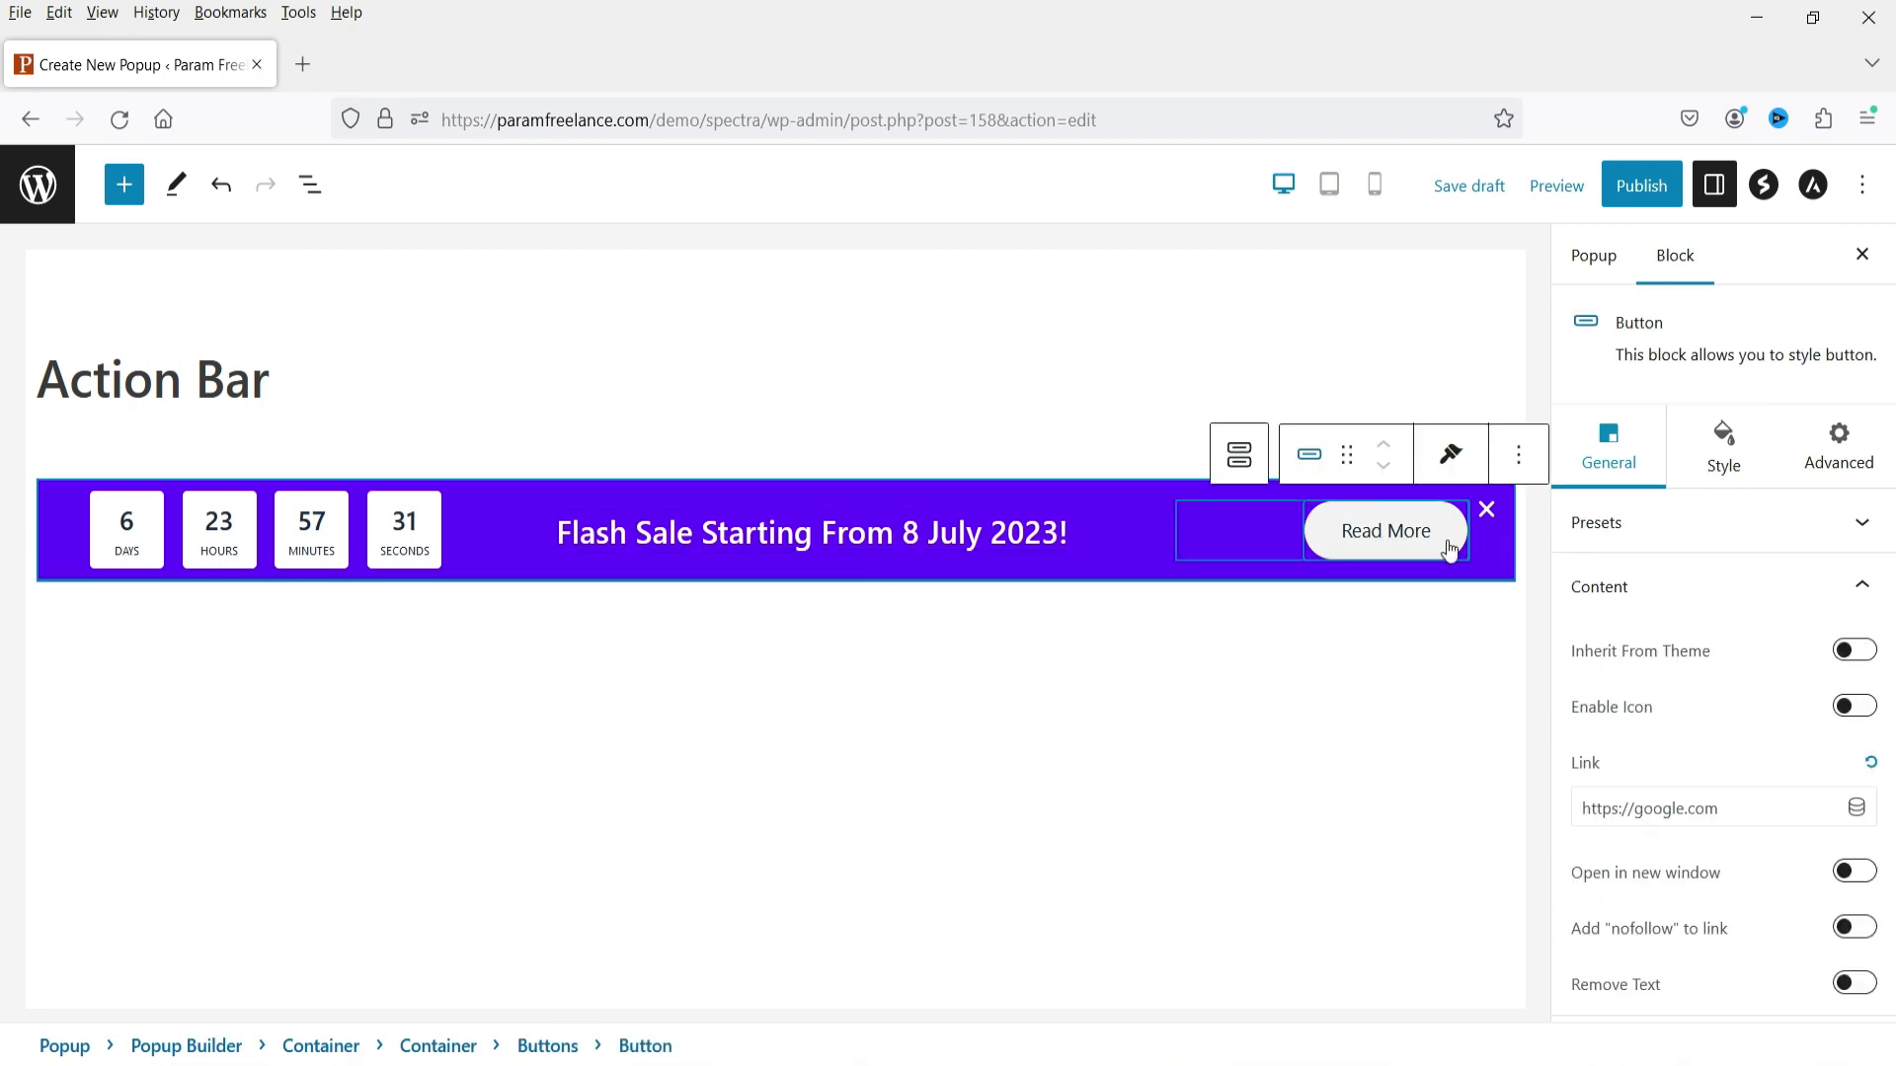
click(1716, 471)
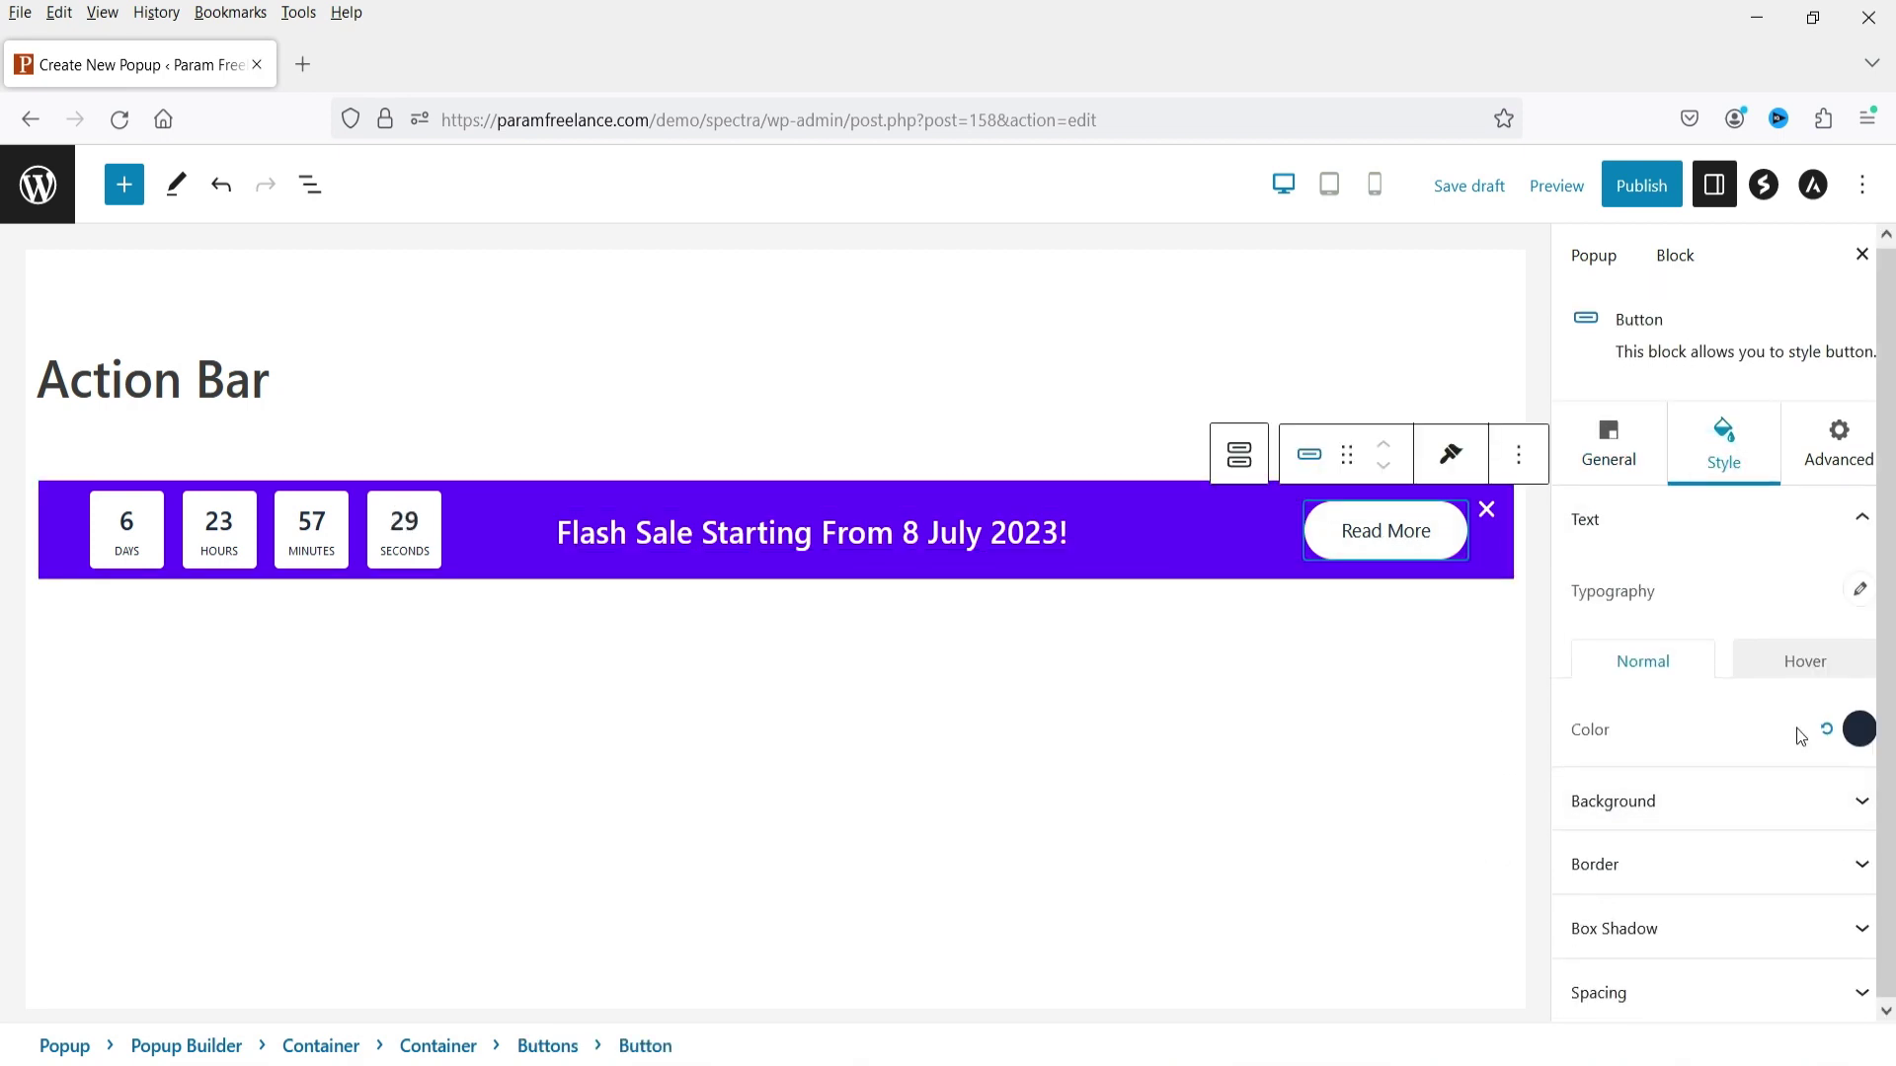
click(1779, 804)
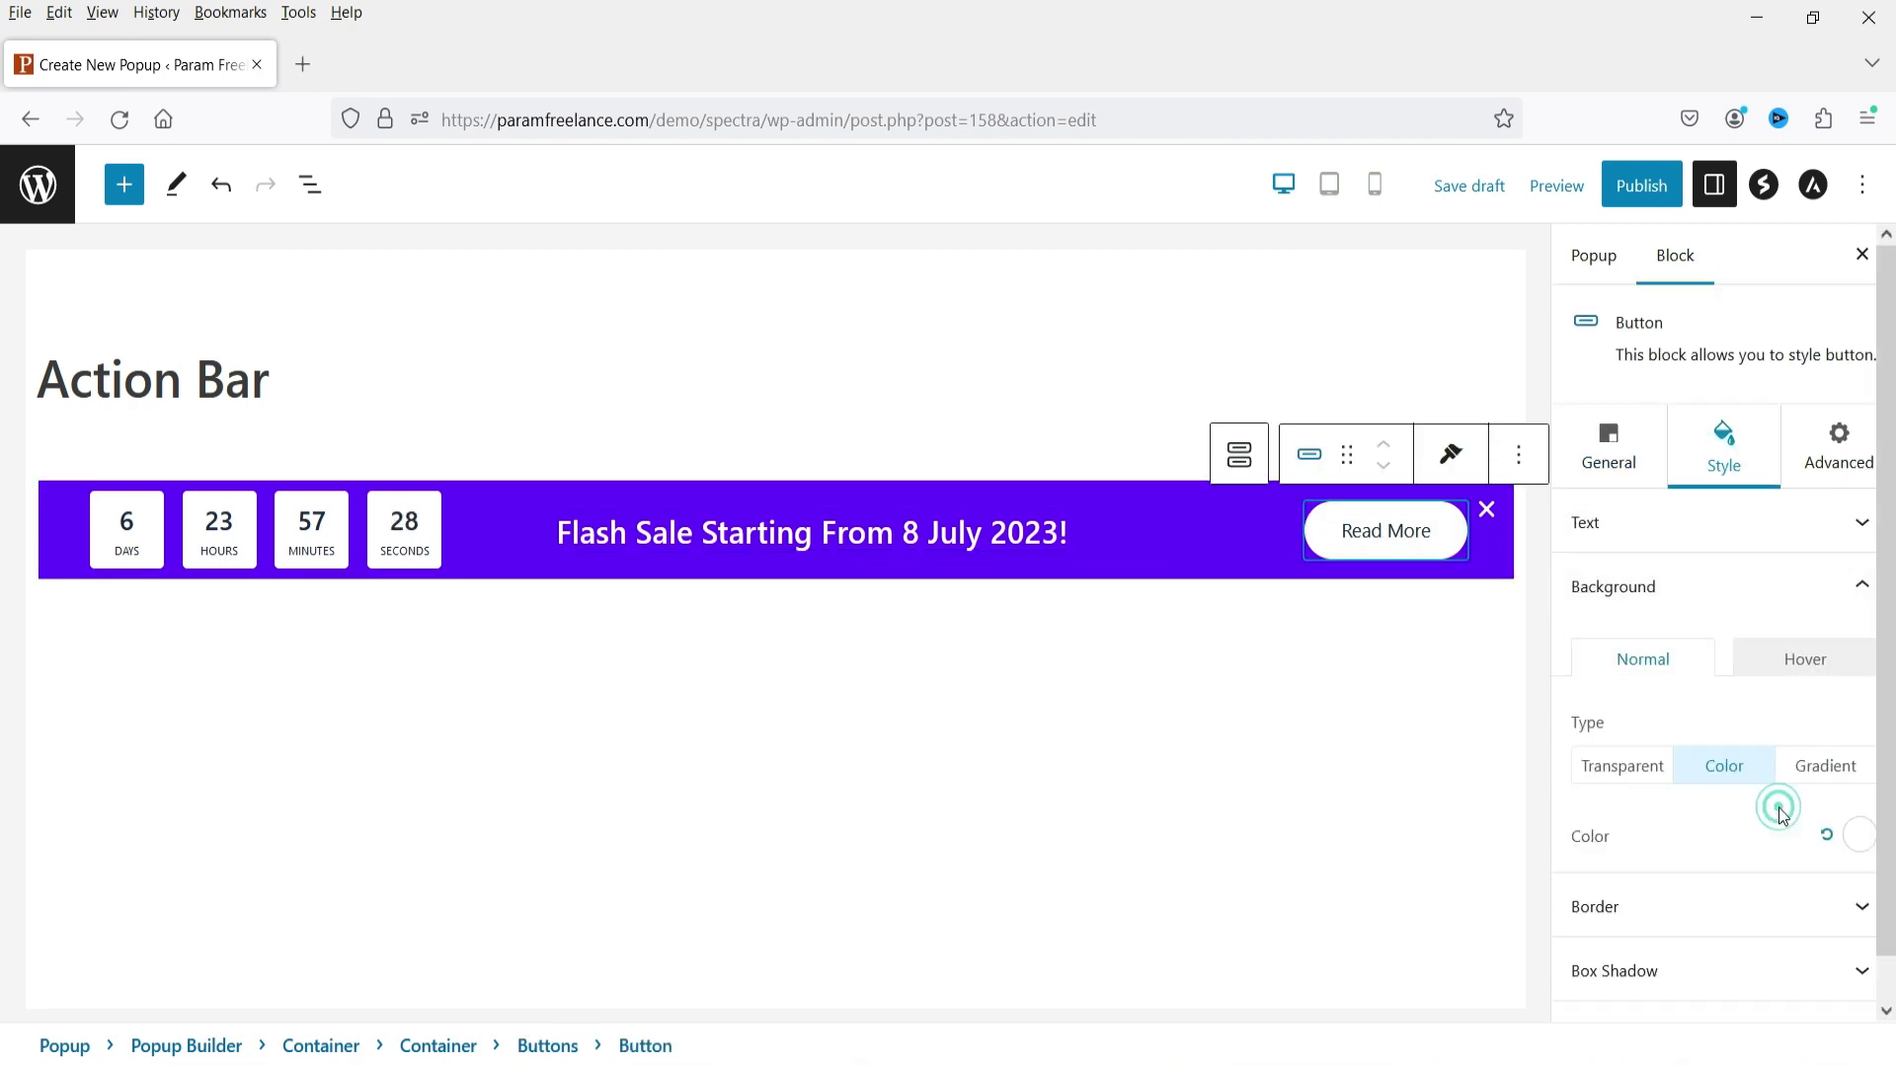
click(1858, 837)
click(1828, 269)
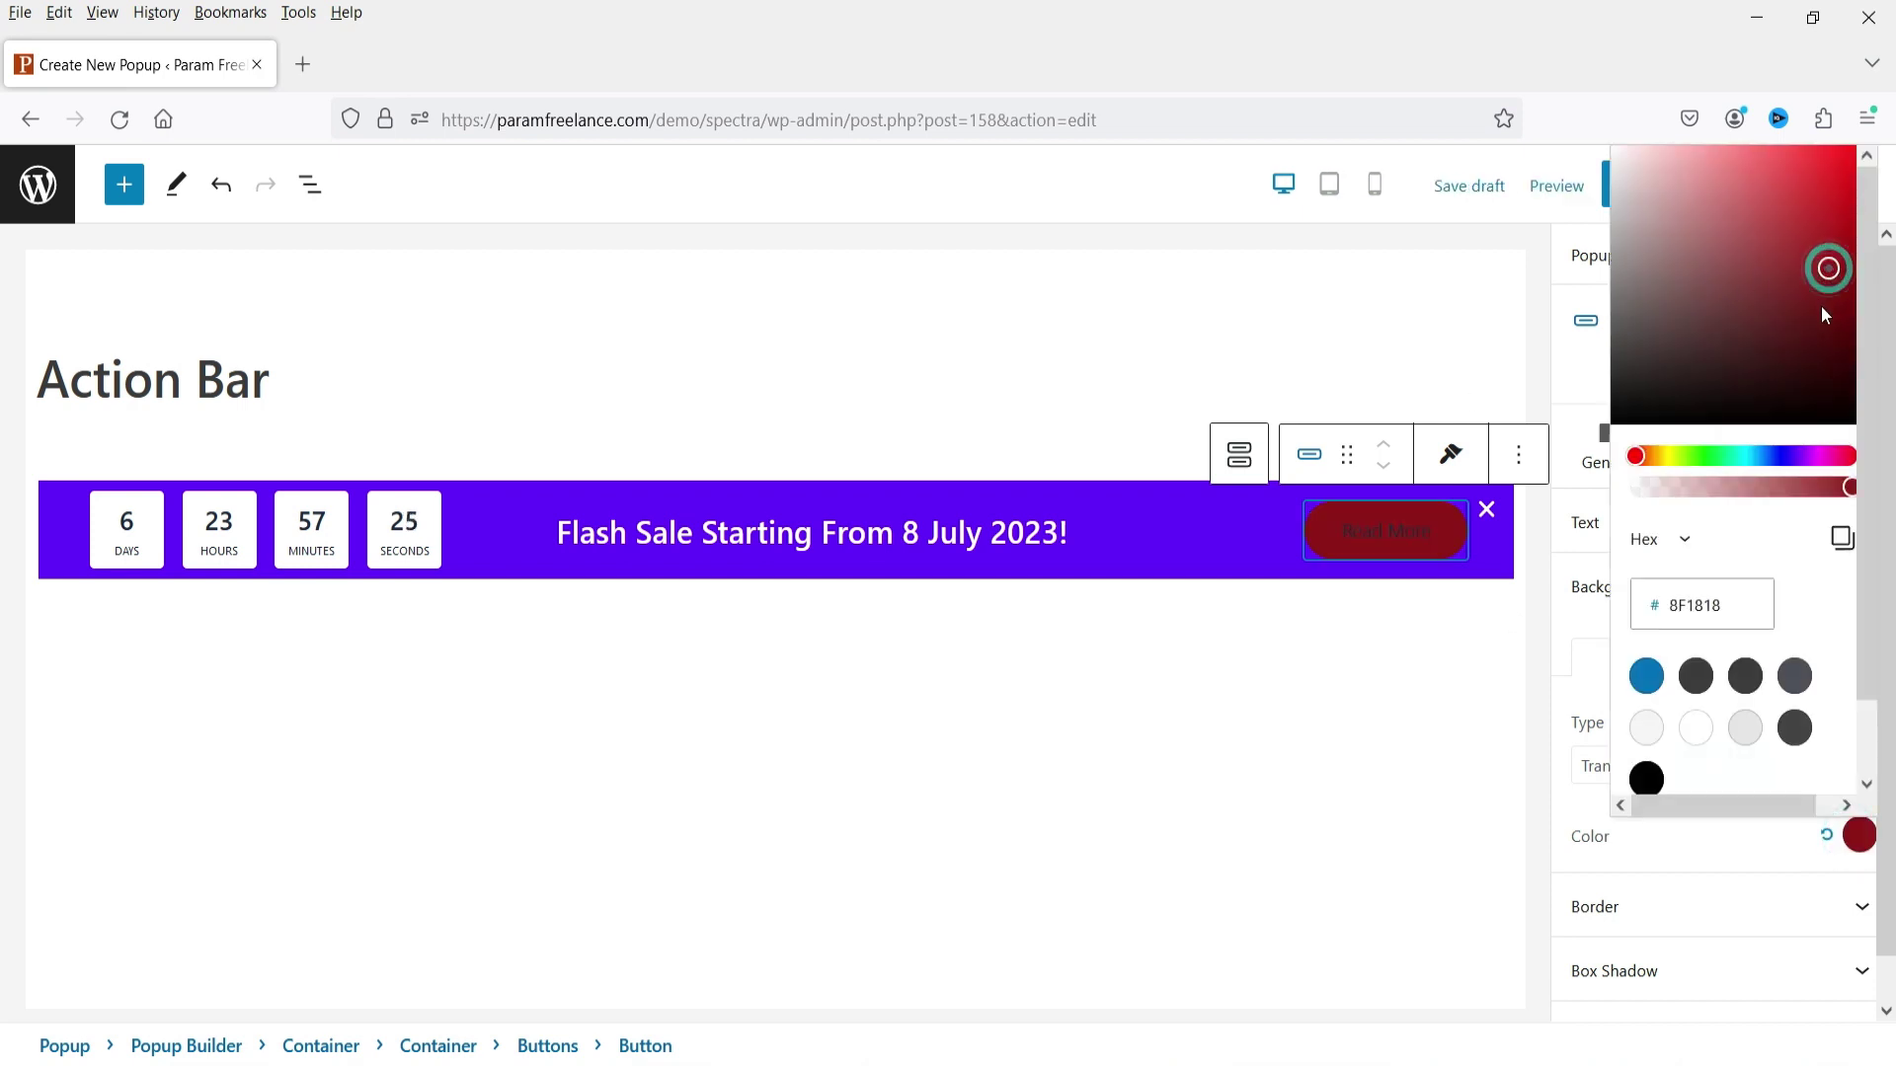
click(1820, 318)
Set the "Read More" button's text color to white (FFFFFF) and increase its font size through the typography settings.
click(1631, 508)
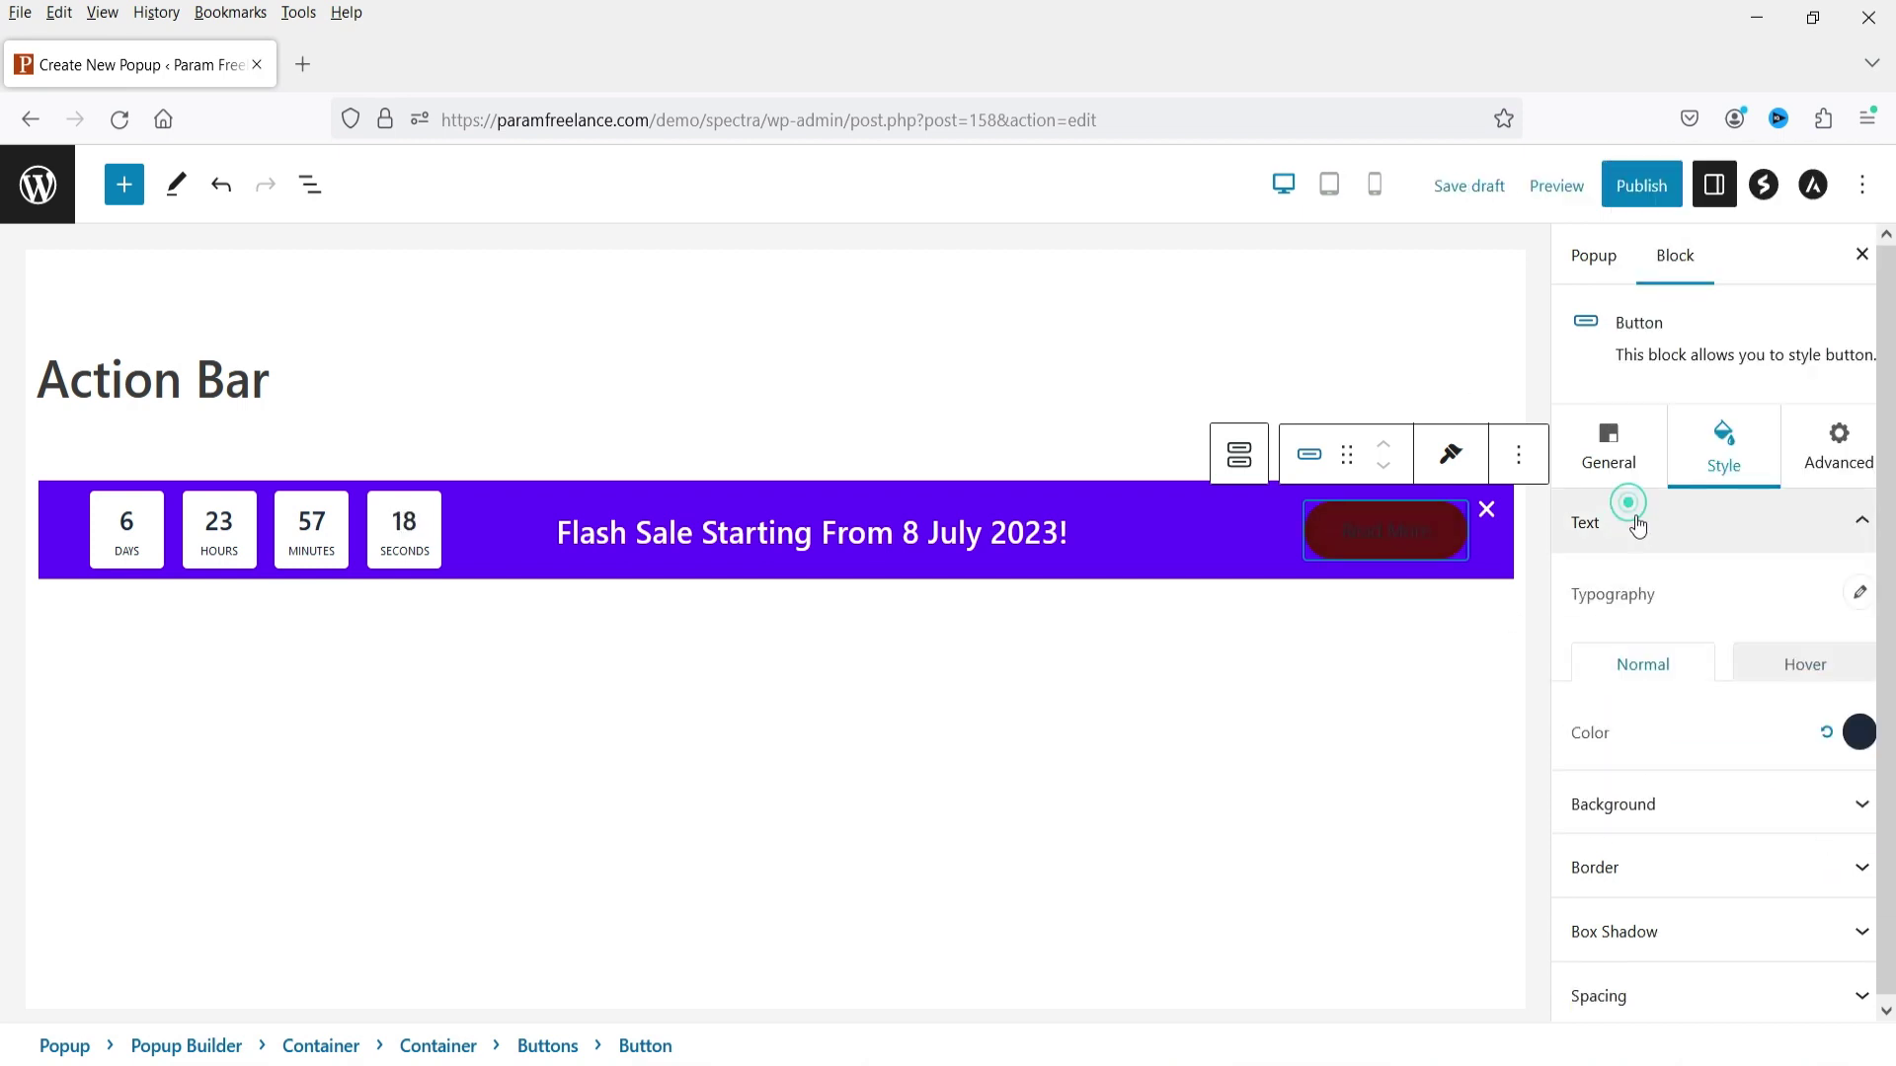
click(1858, 731)
drag(1744, 370, 1617, 148)
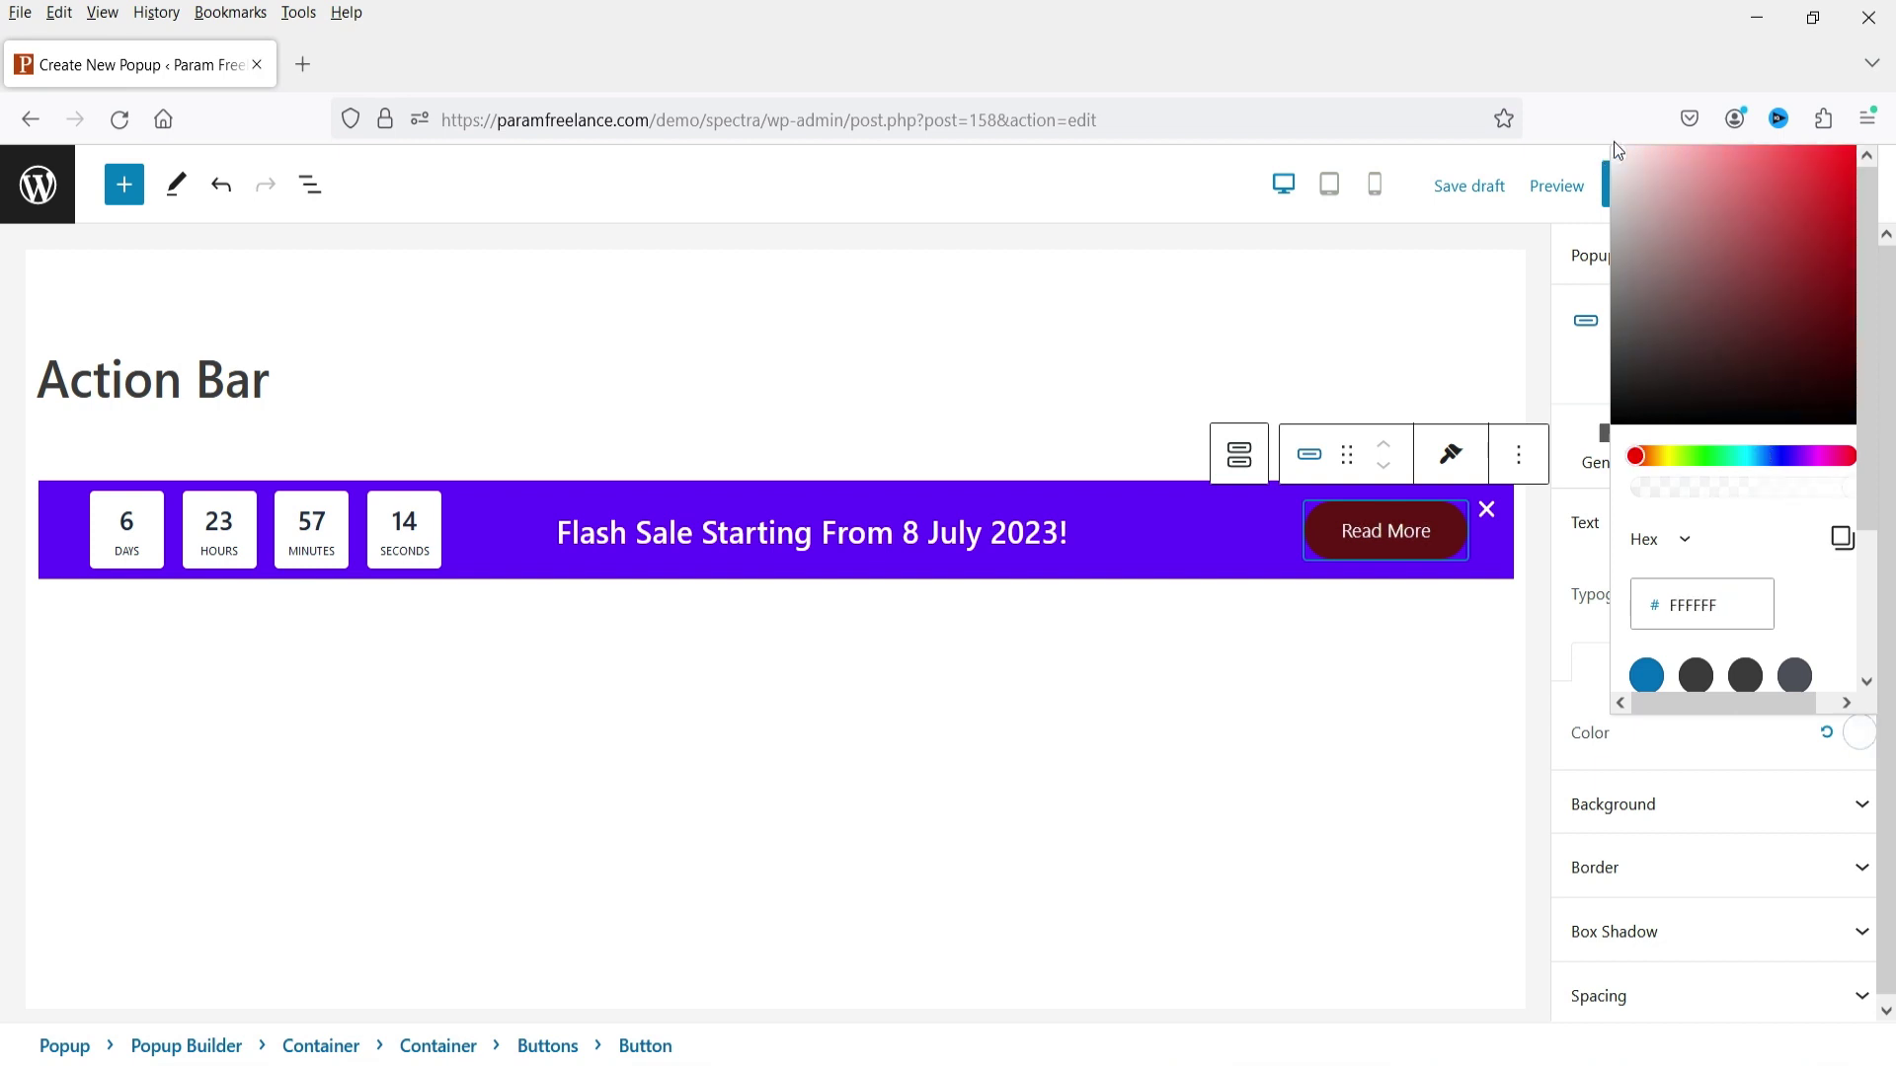
click(1601, 742)
drag(1672, 774, 1627, 780)
click(1714, 550)
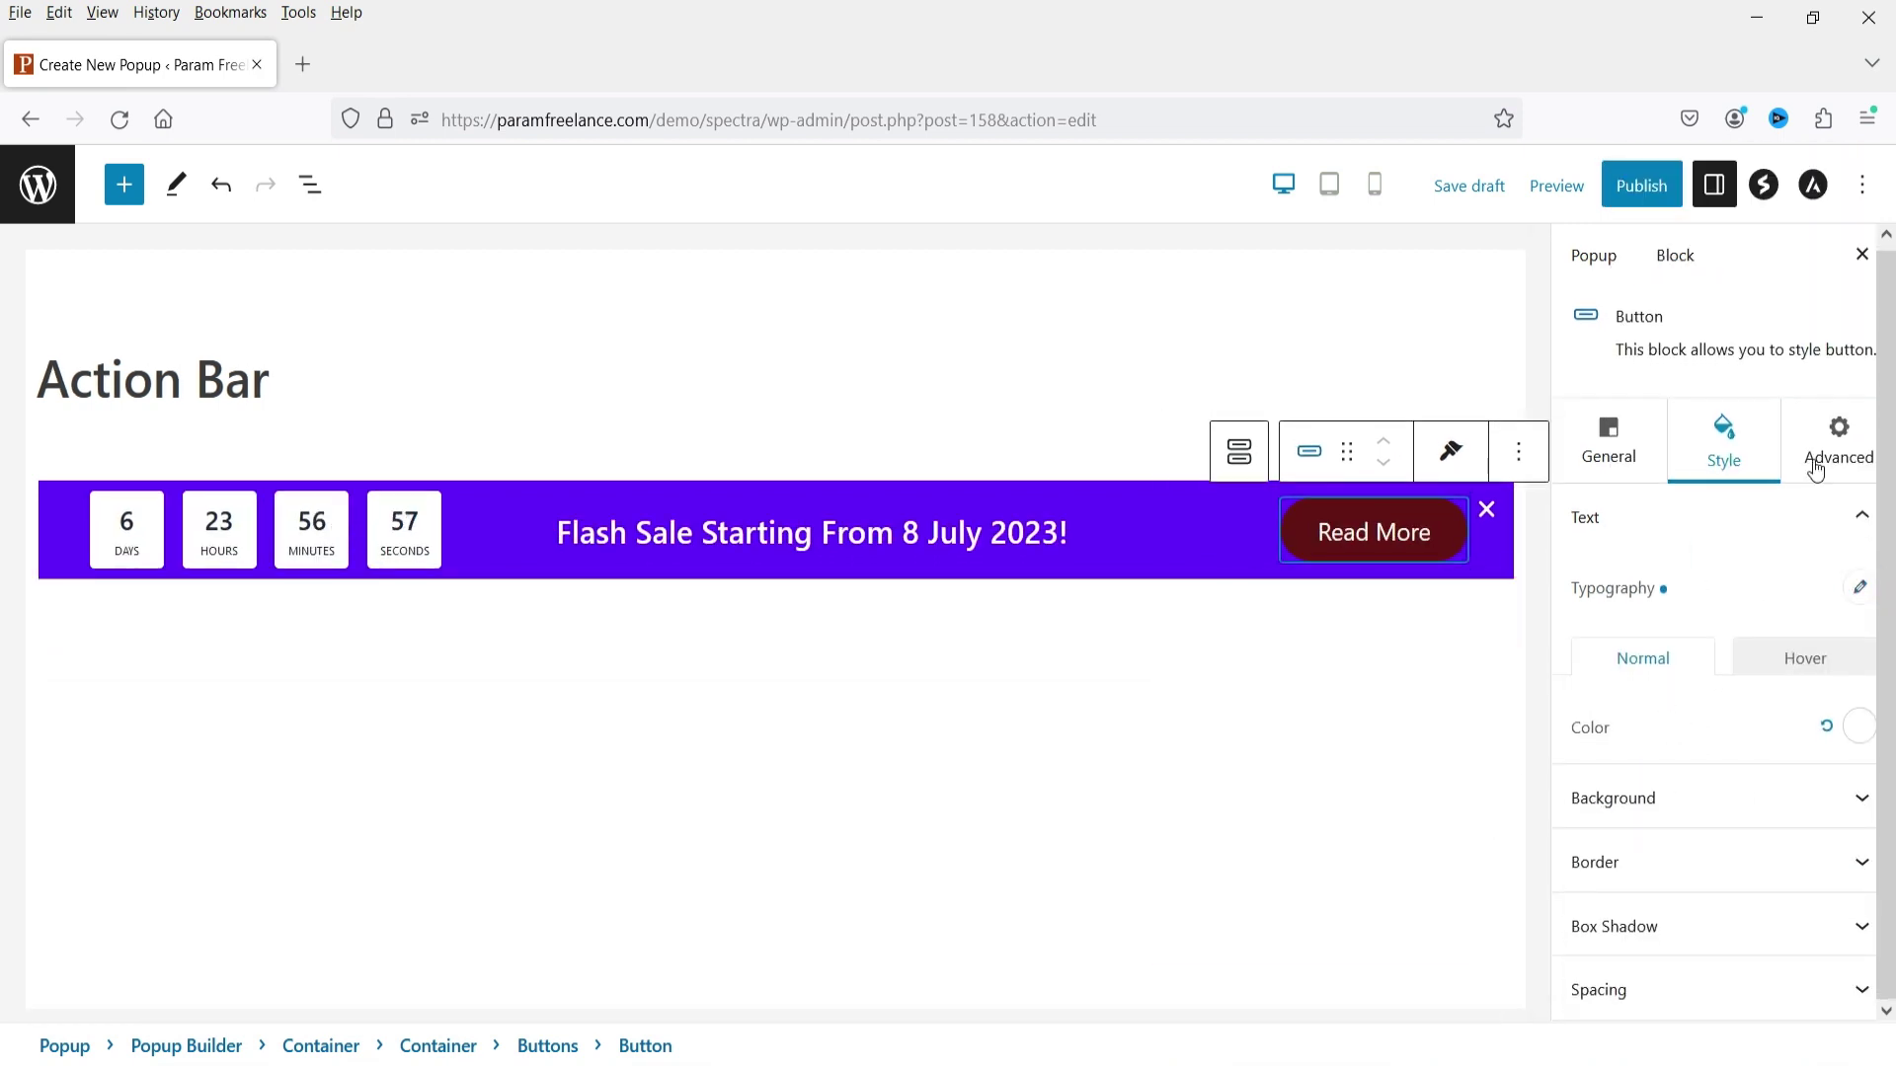
Apply the first available preset to the info bar's countdown block.
click(1609, 450)
click(125, 549)
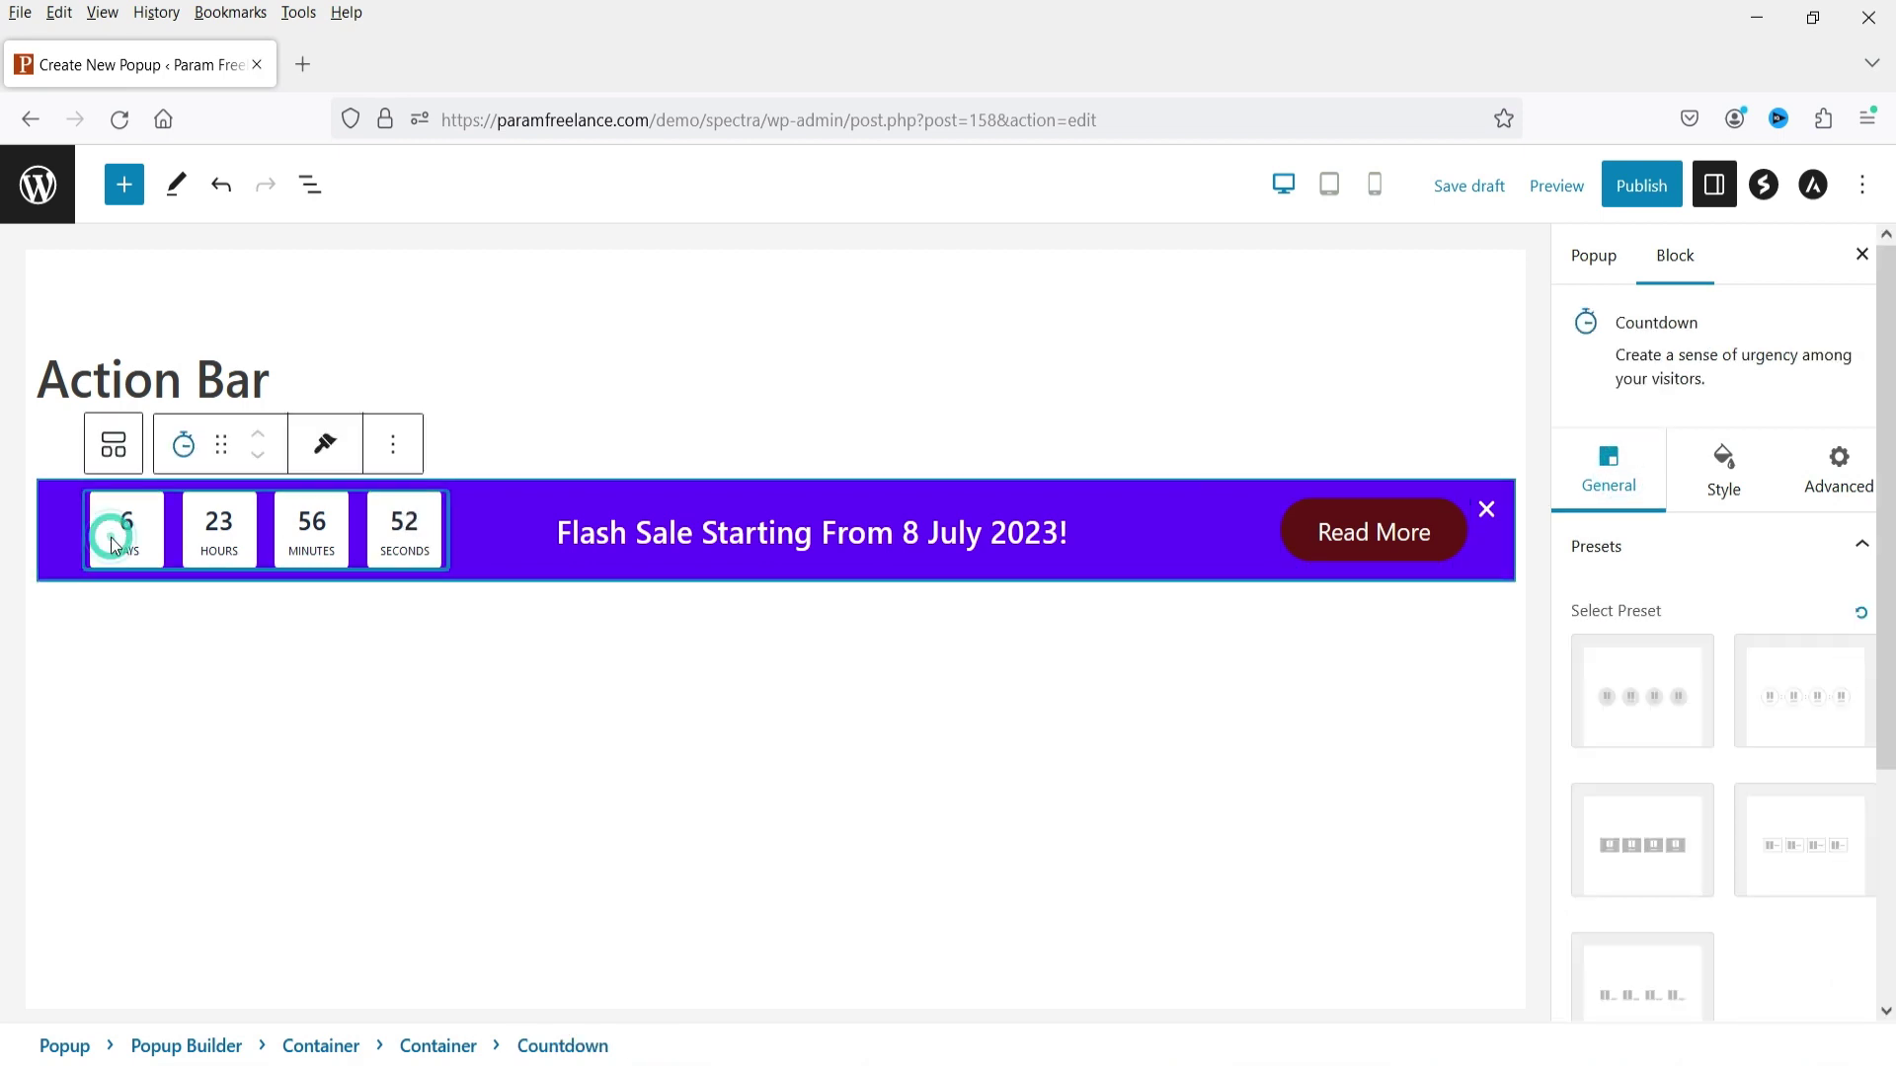
click(1645, 718)
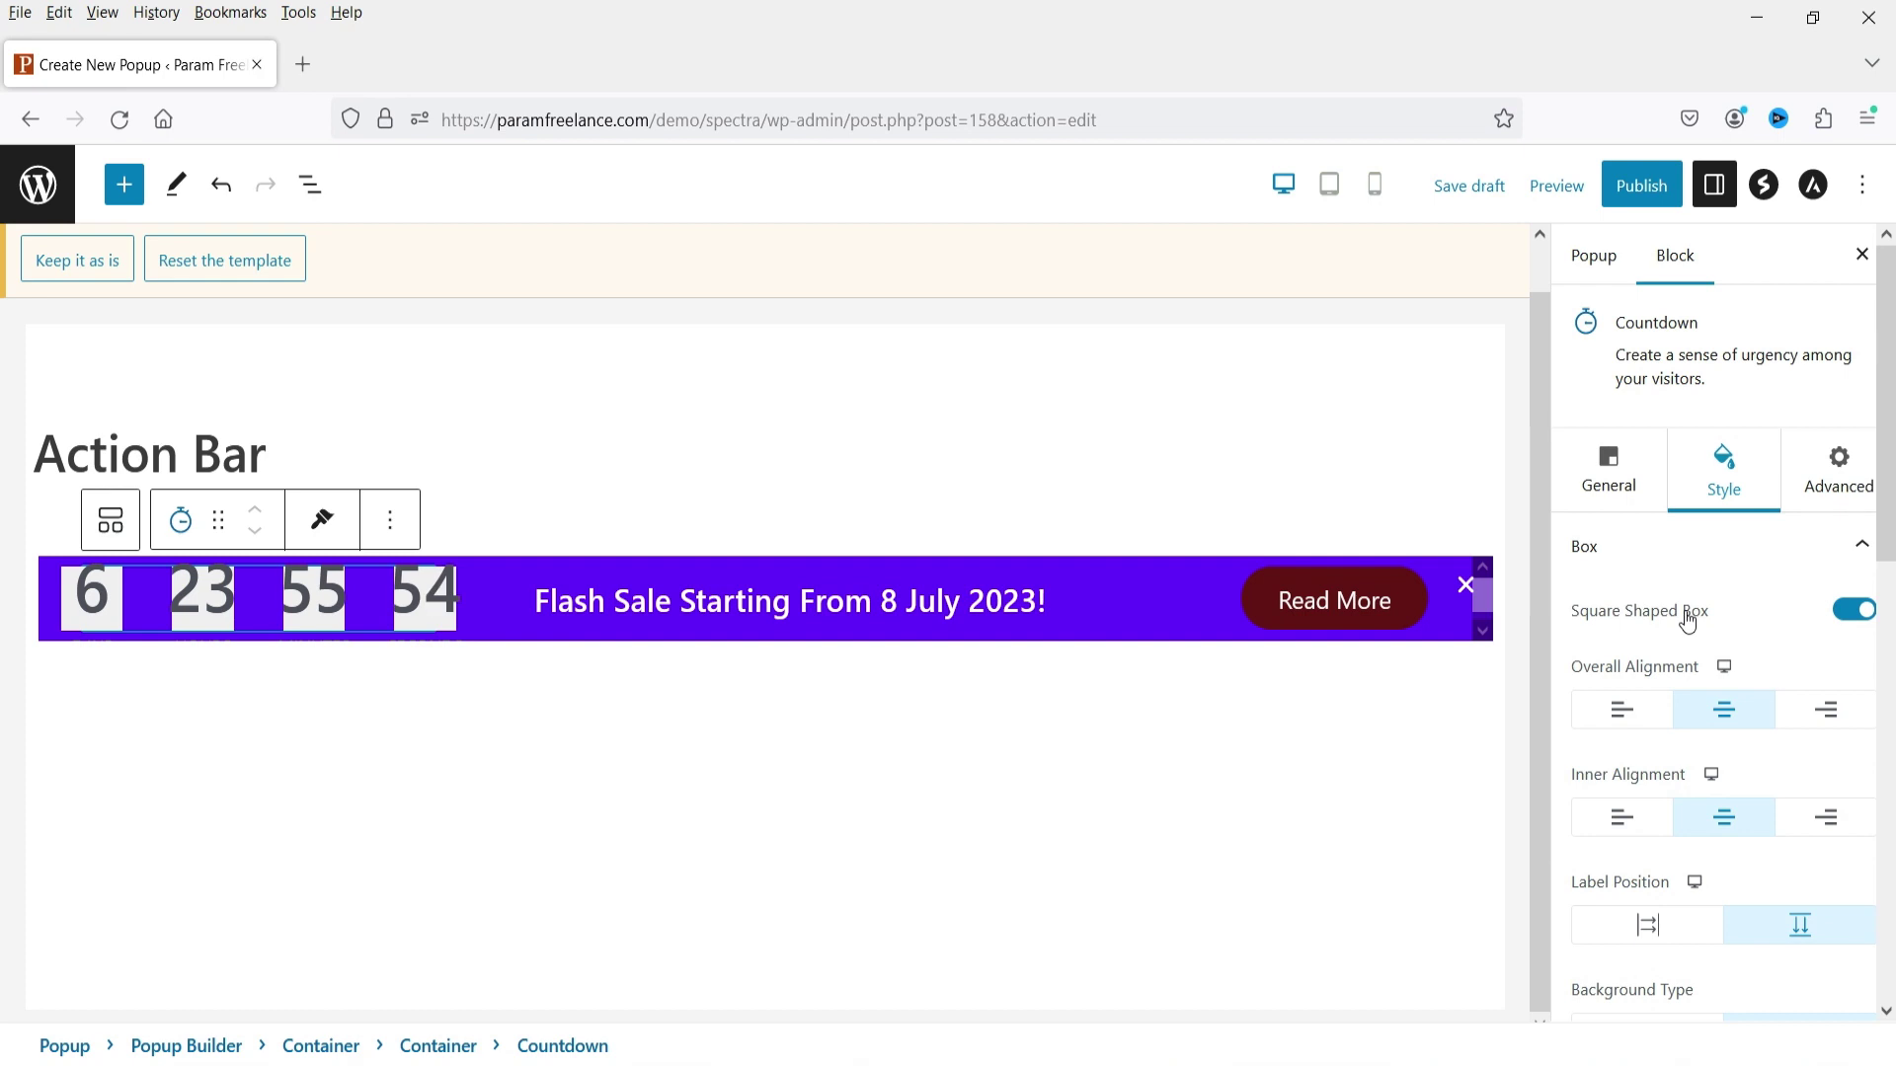
Reduce the size of the countdown's digits in its style settings so they fit inside small boxes.
click(1584, 546)
click(1608, 464)
click(1723, 267)
drag(1624, 769, 1602, 775)
click(1026, 857)
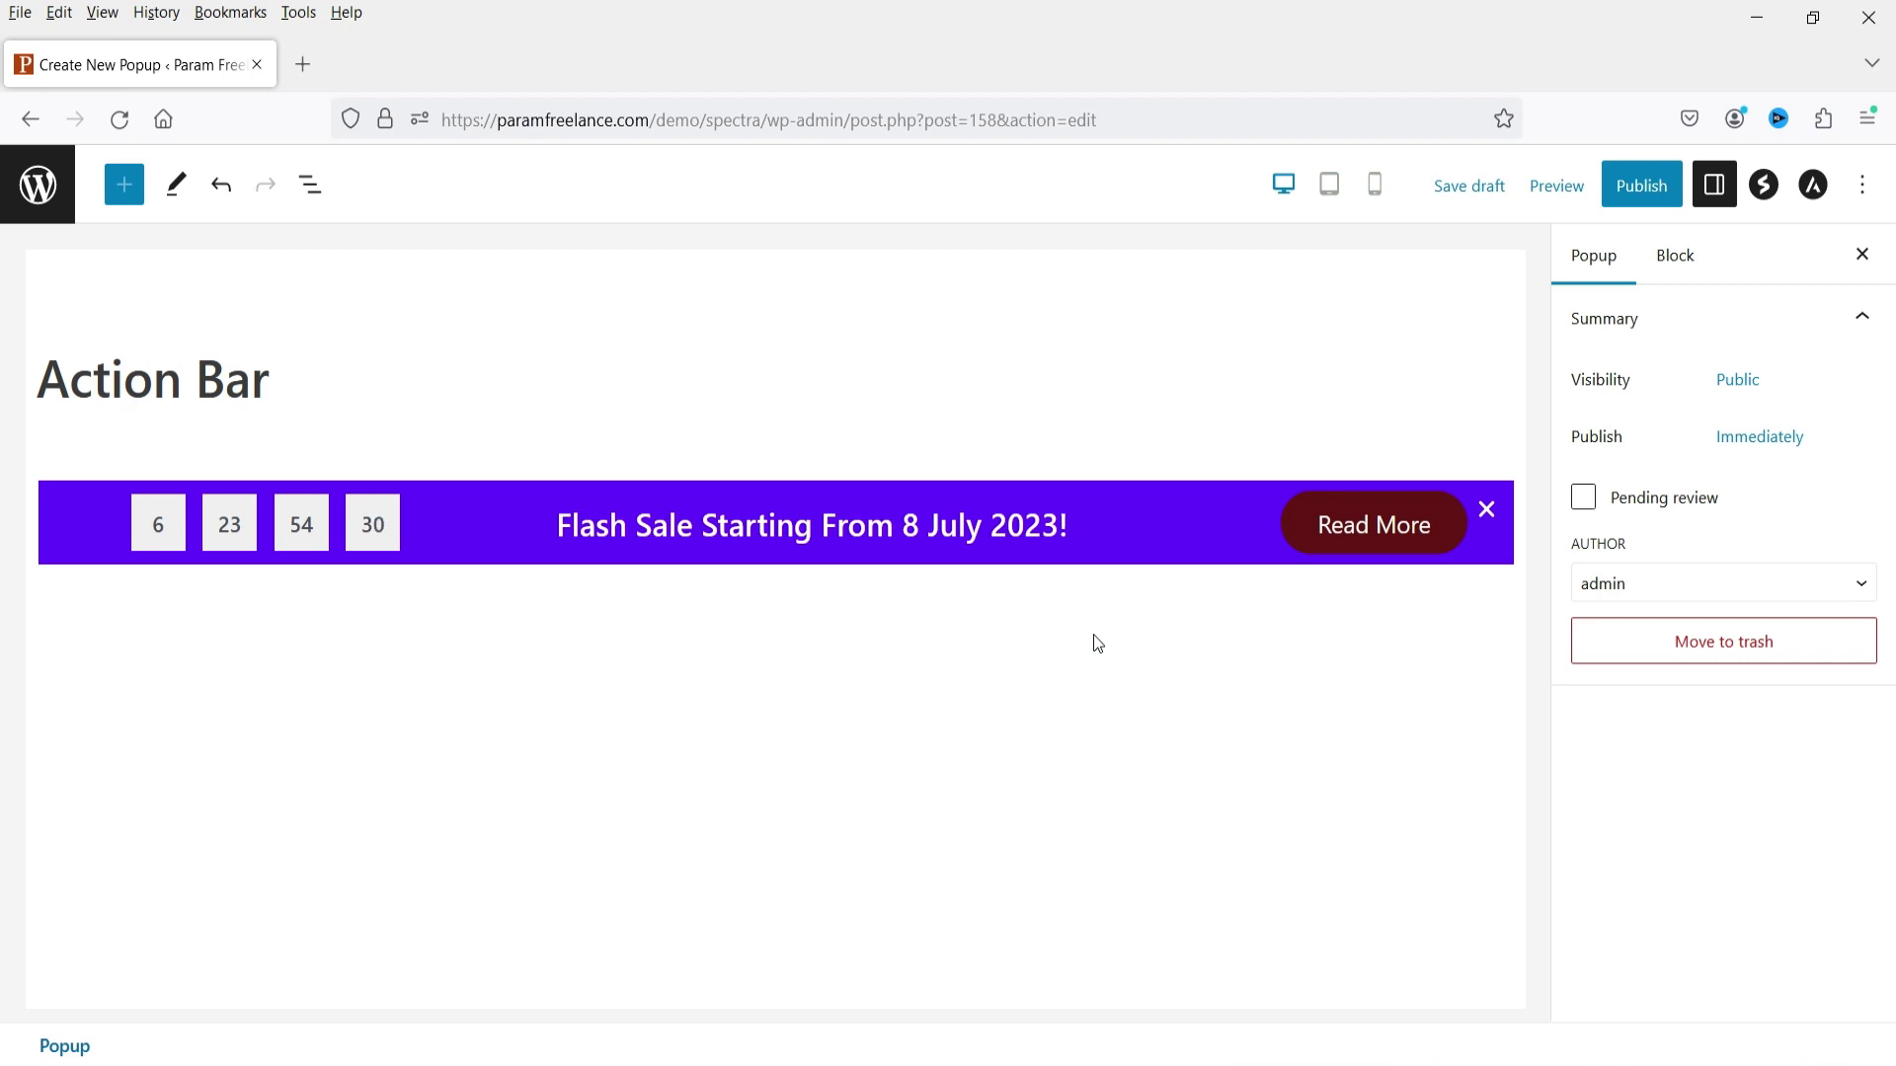
Try a minimum height of 80 px for the info bar, and settle on 60 px.
click(39, 488)
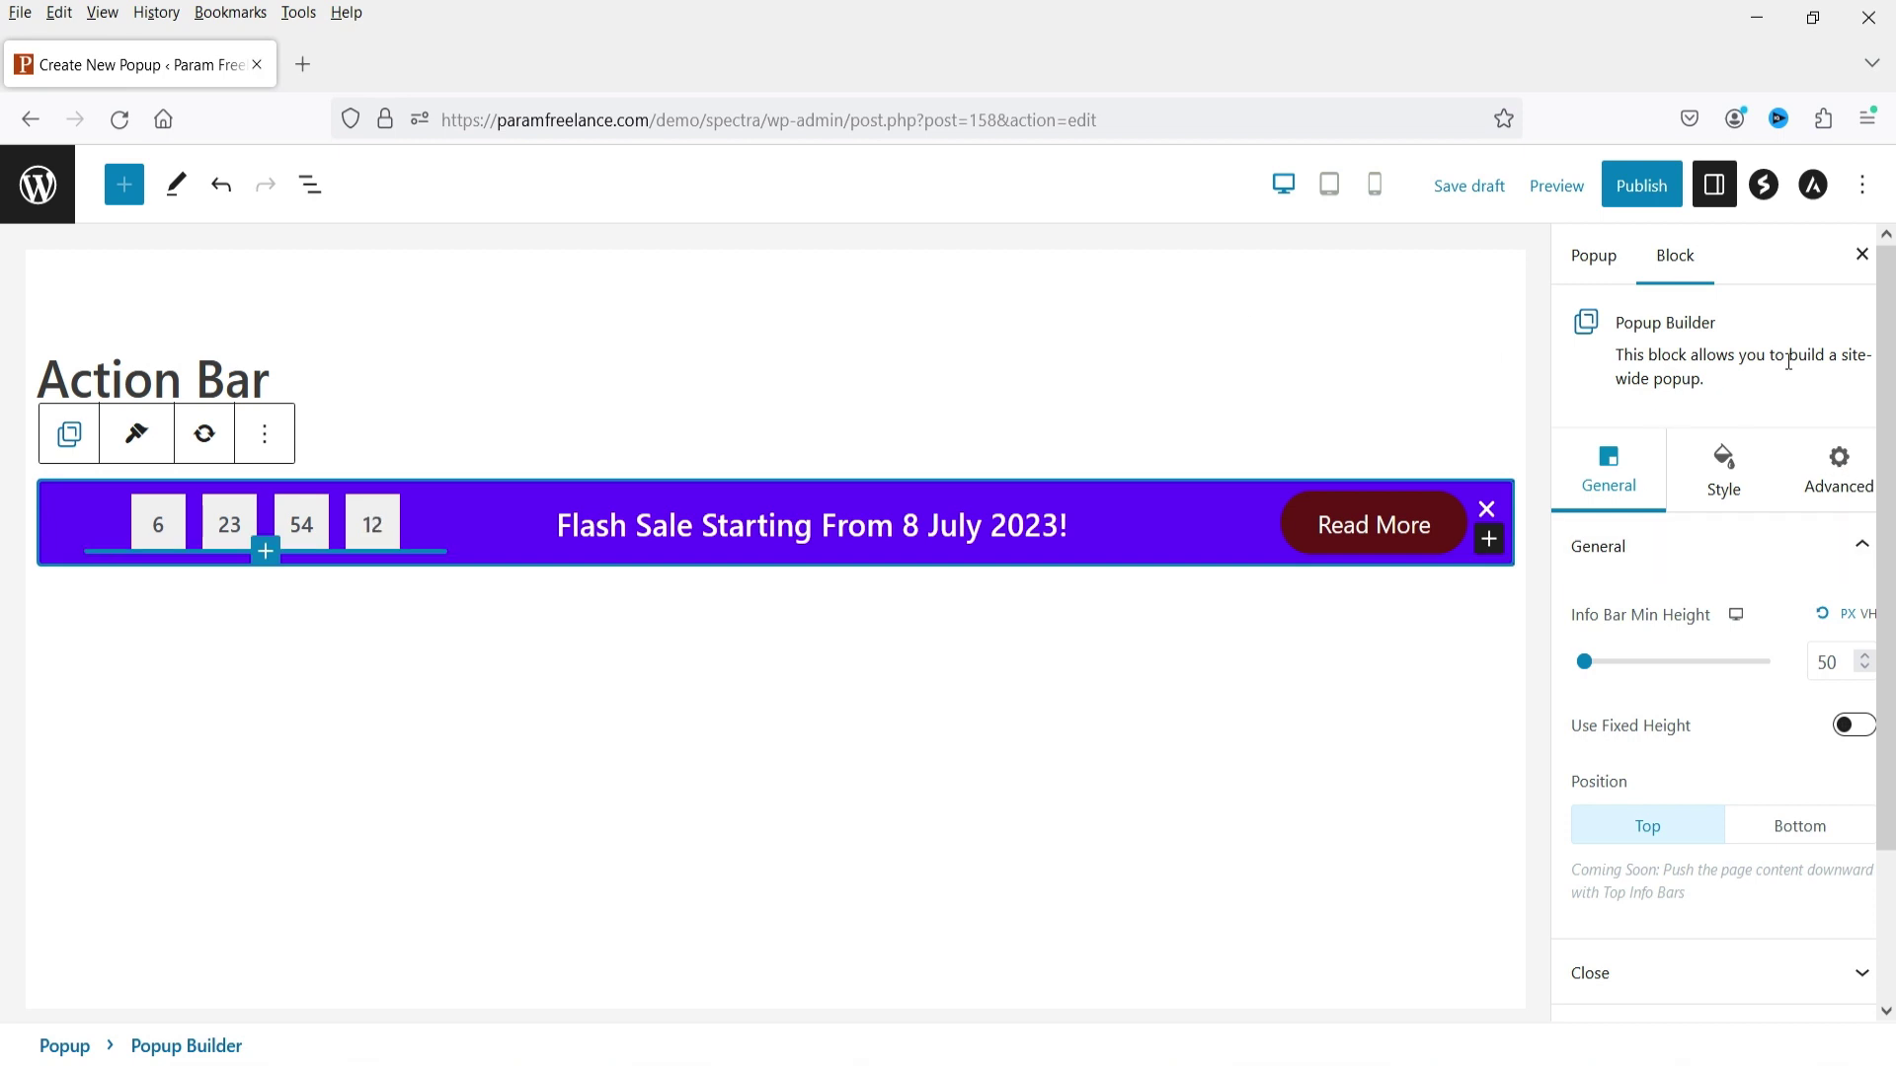
scroll(1748, 605, down, 2)
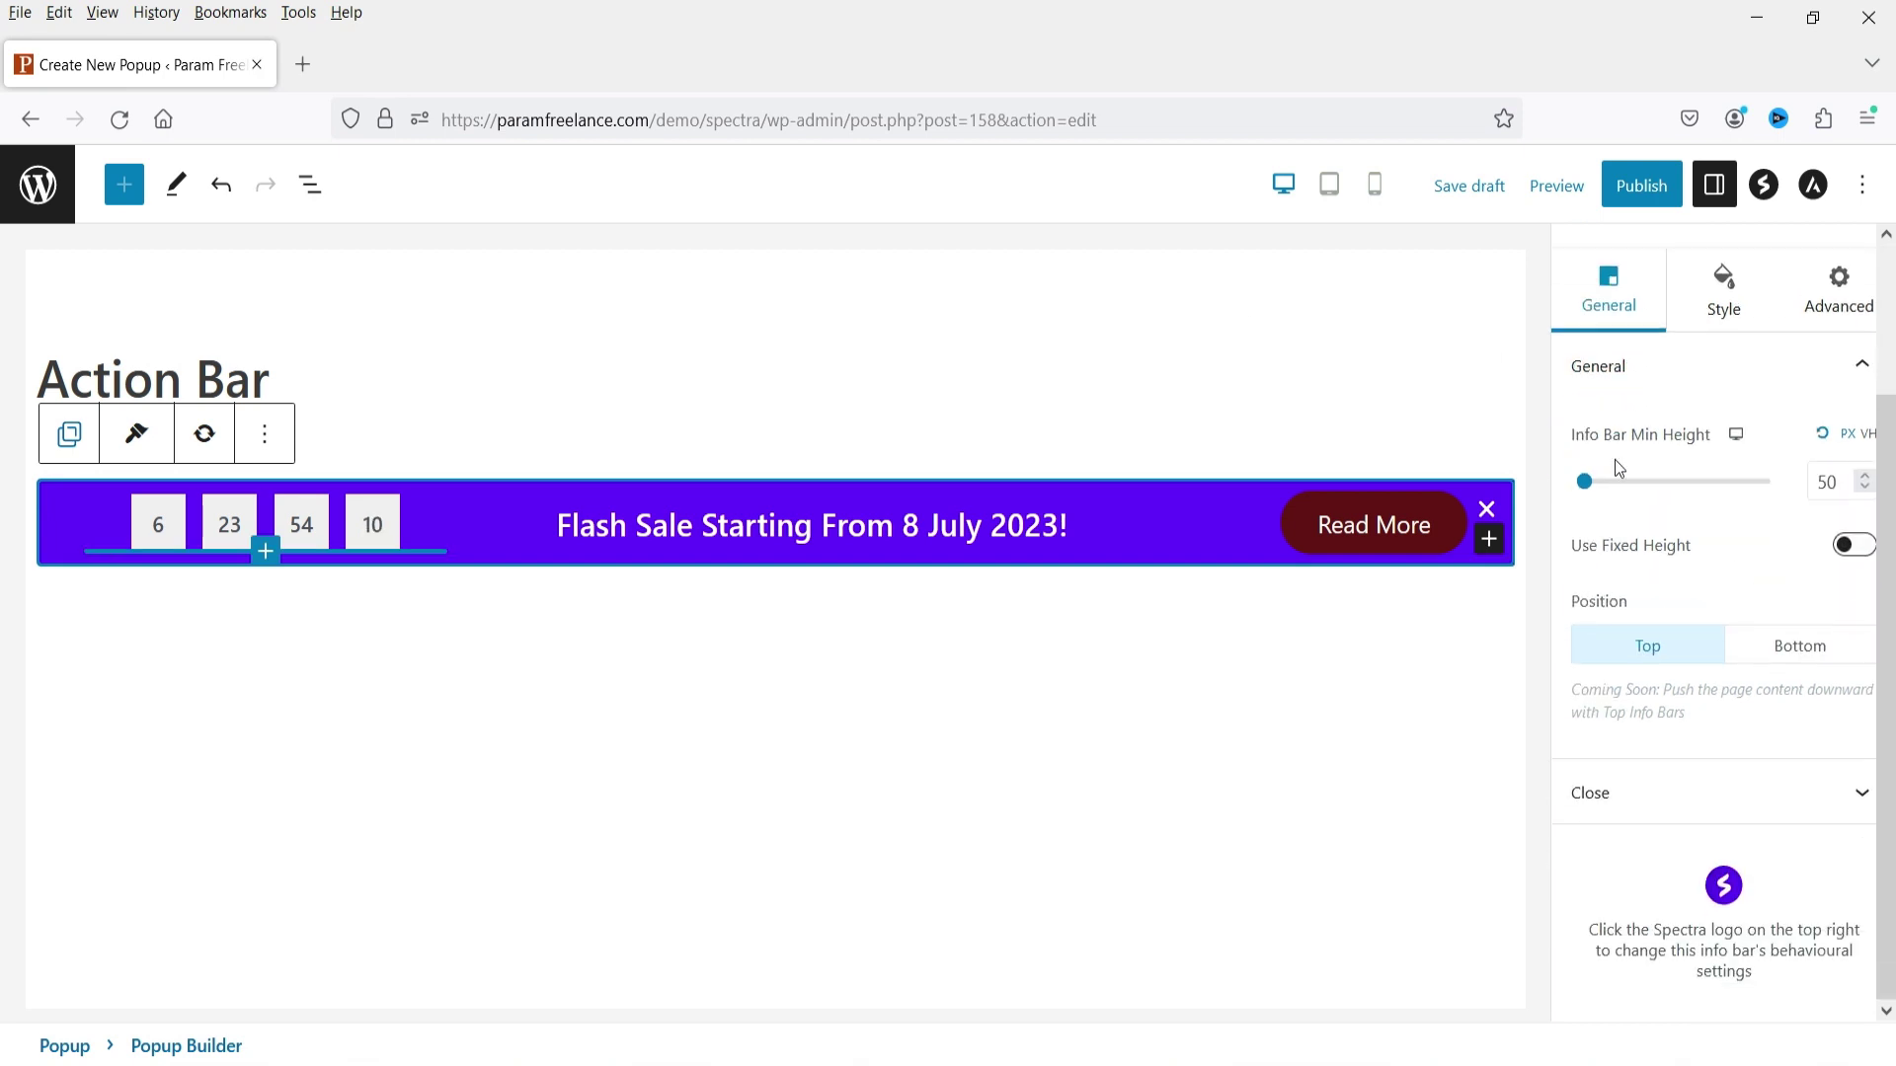
click(1867, 477)
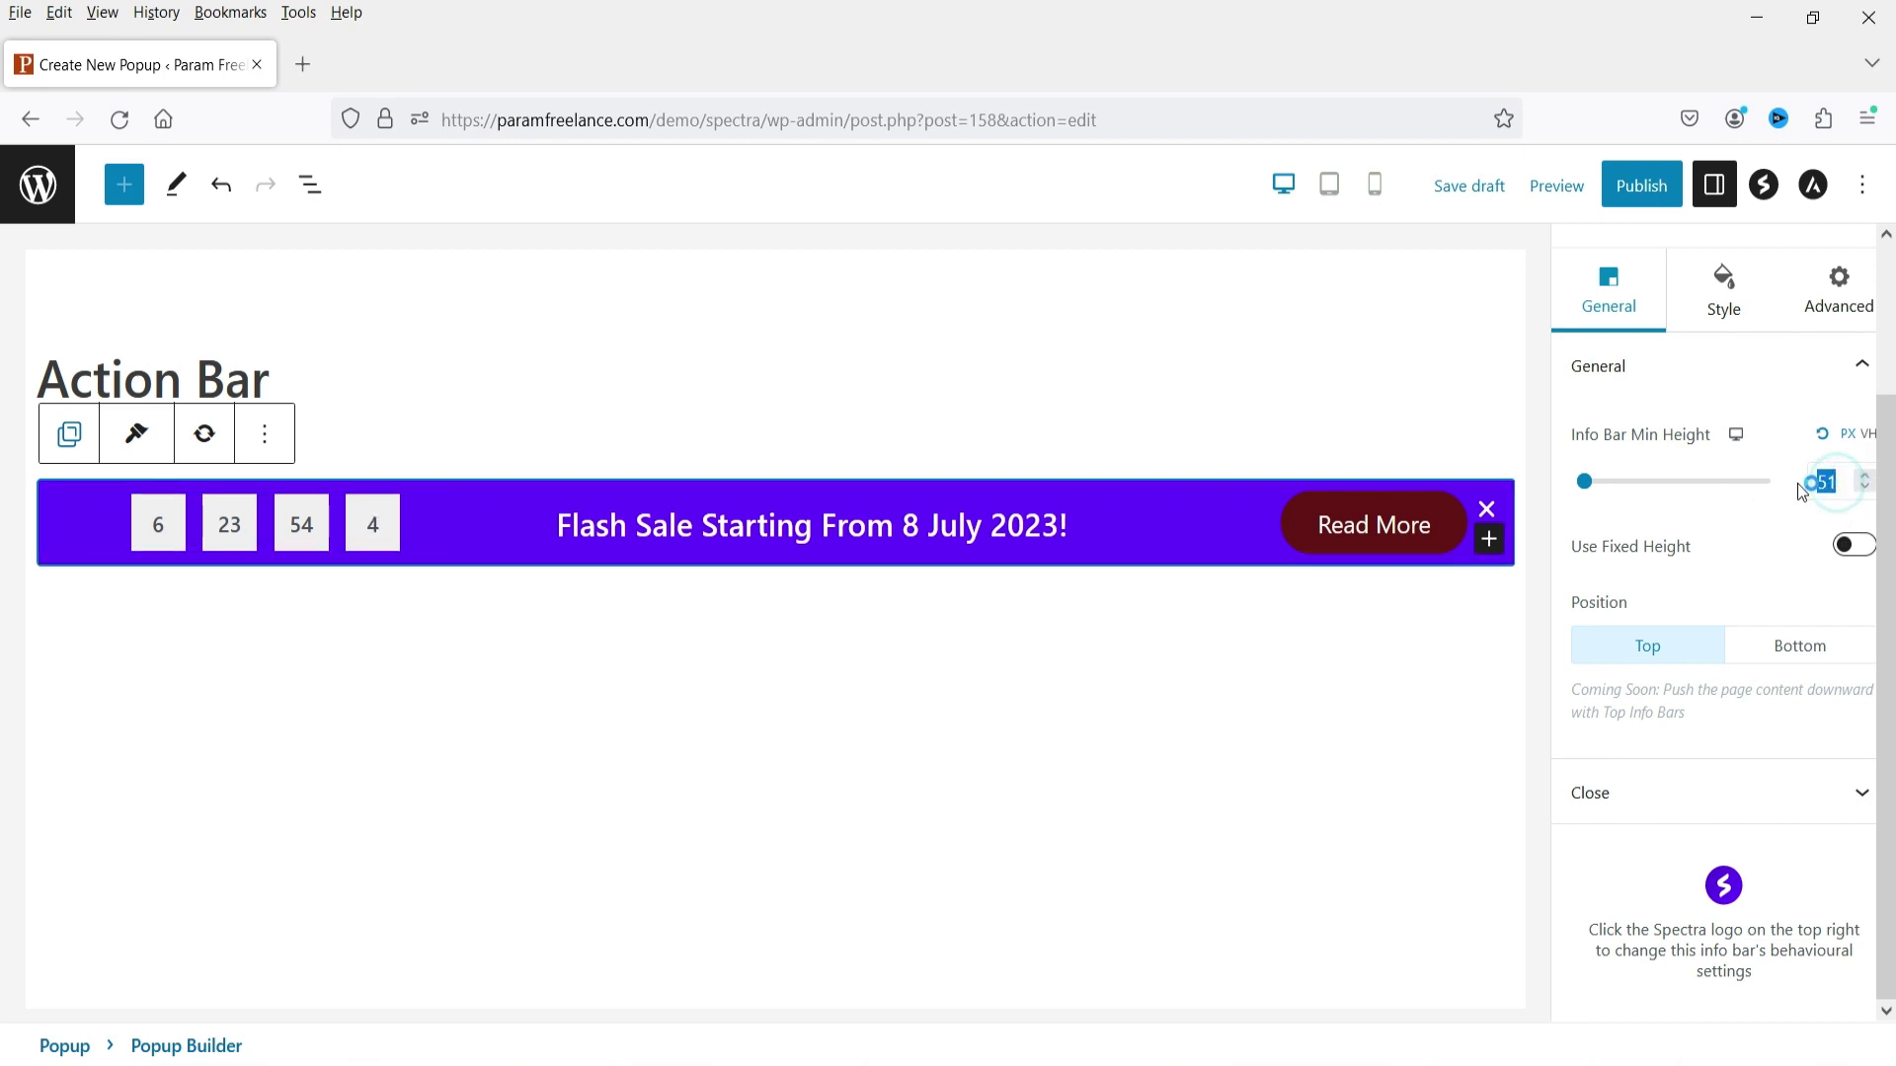
text(80)
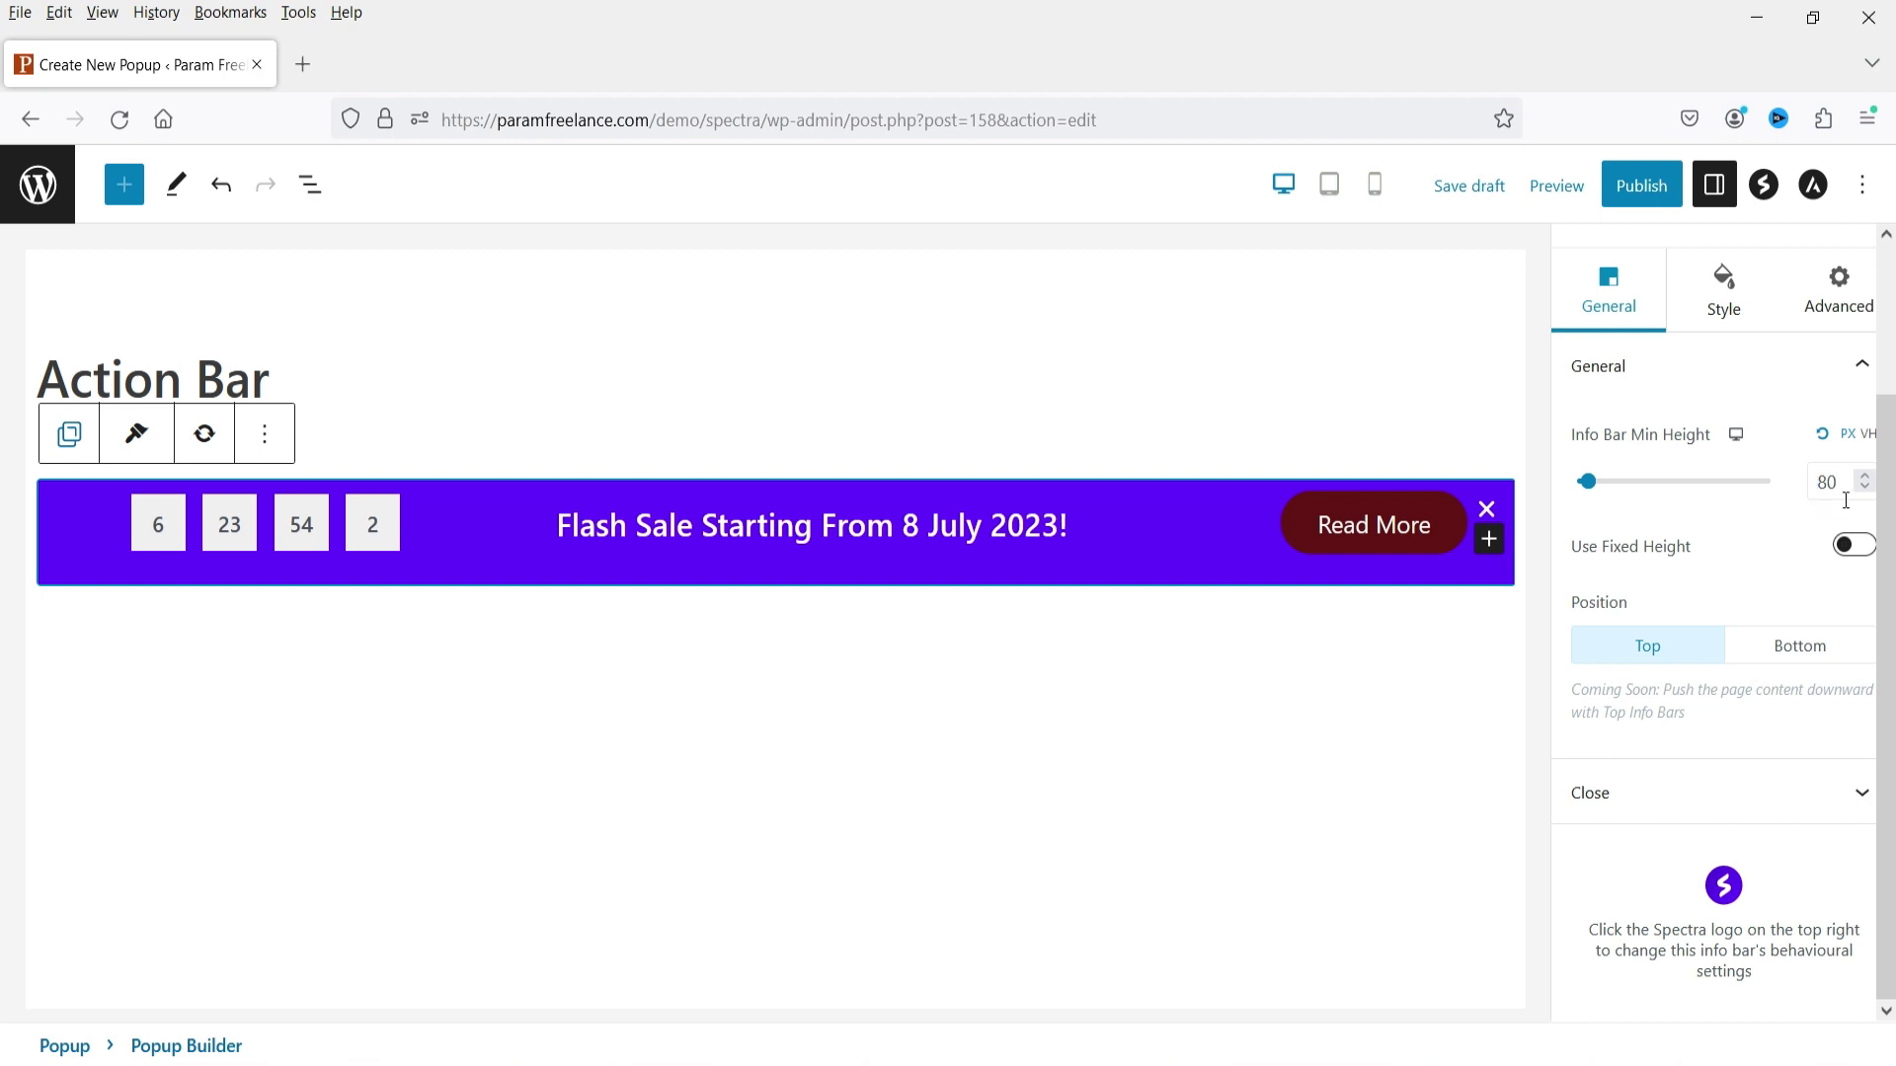
double_click(1826, 483)
text(60)
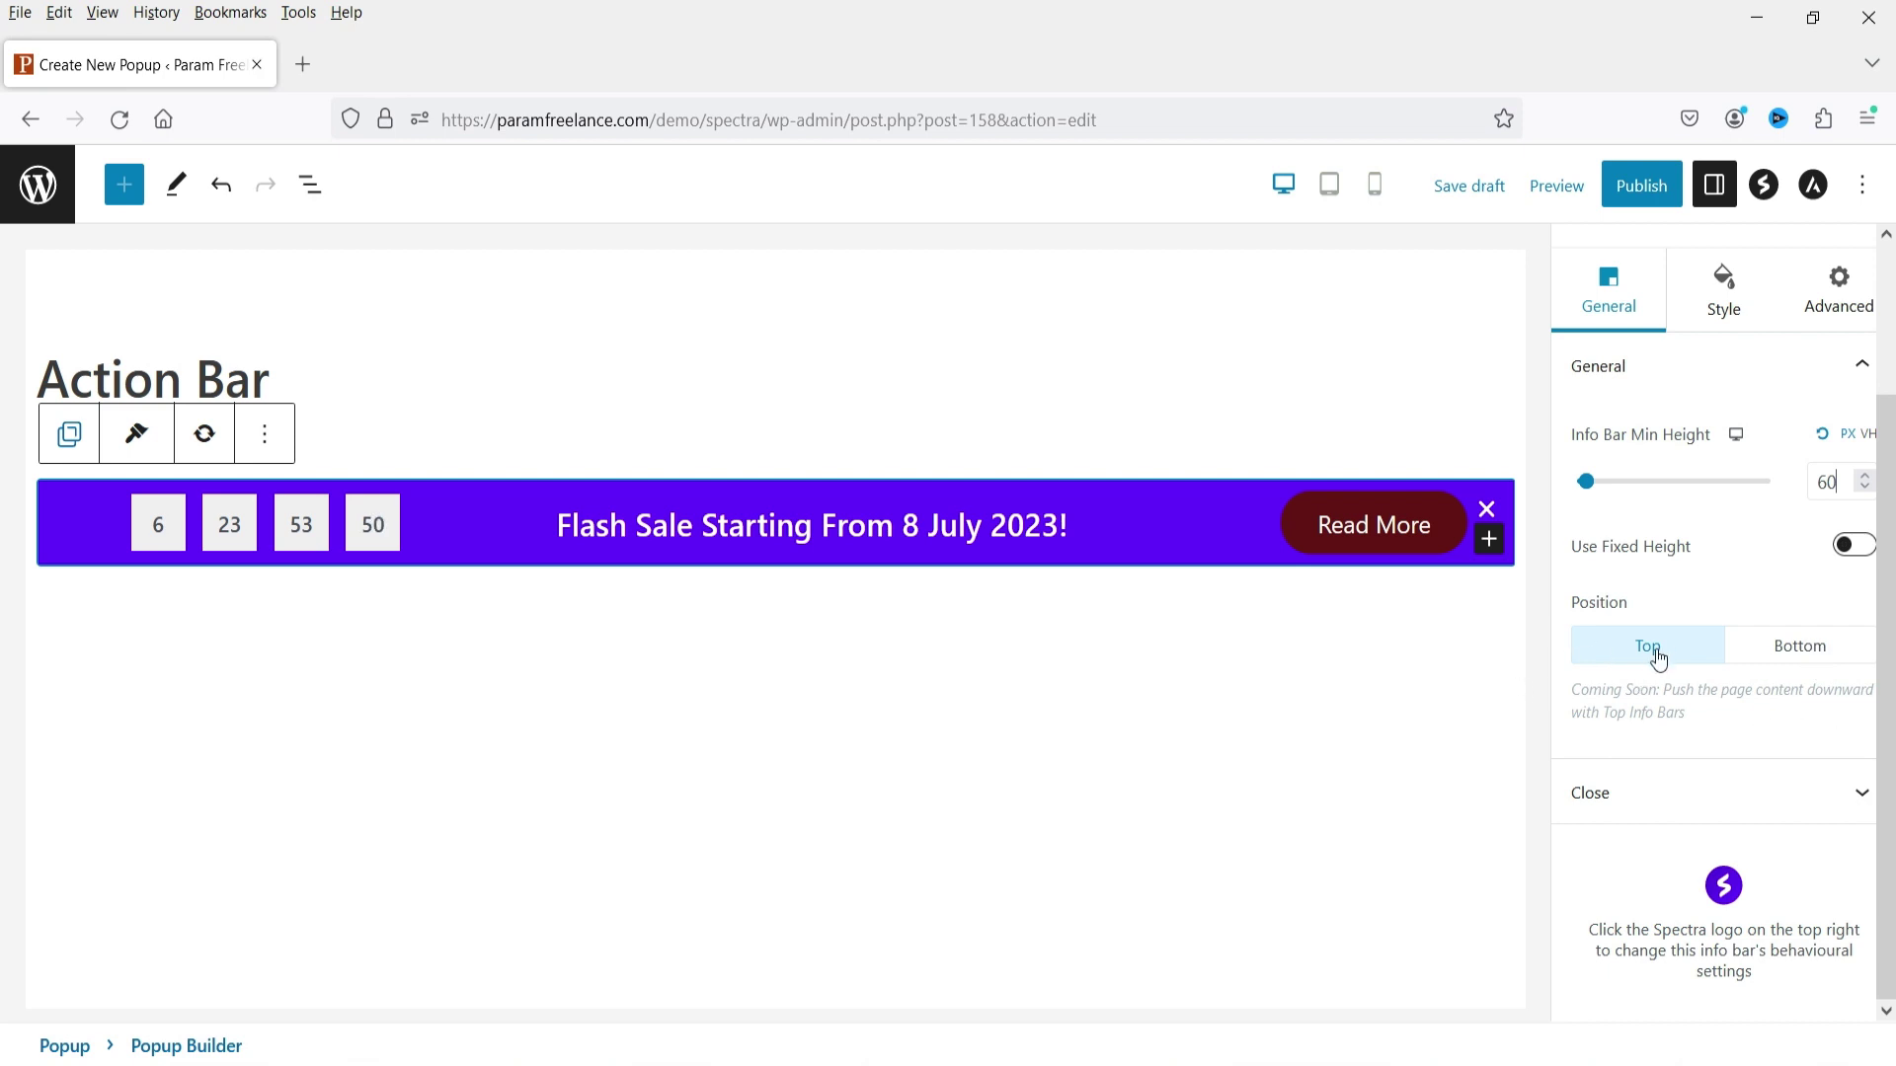
Look through the icon library for the info bar's close icon and leave the icon as it is.
click(1767, 793)
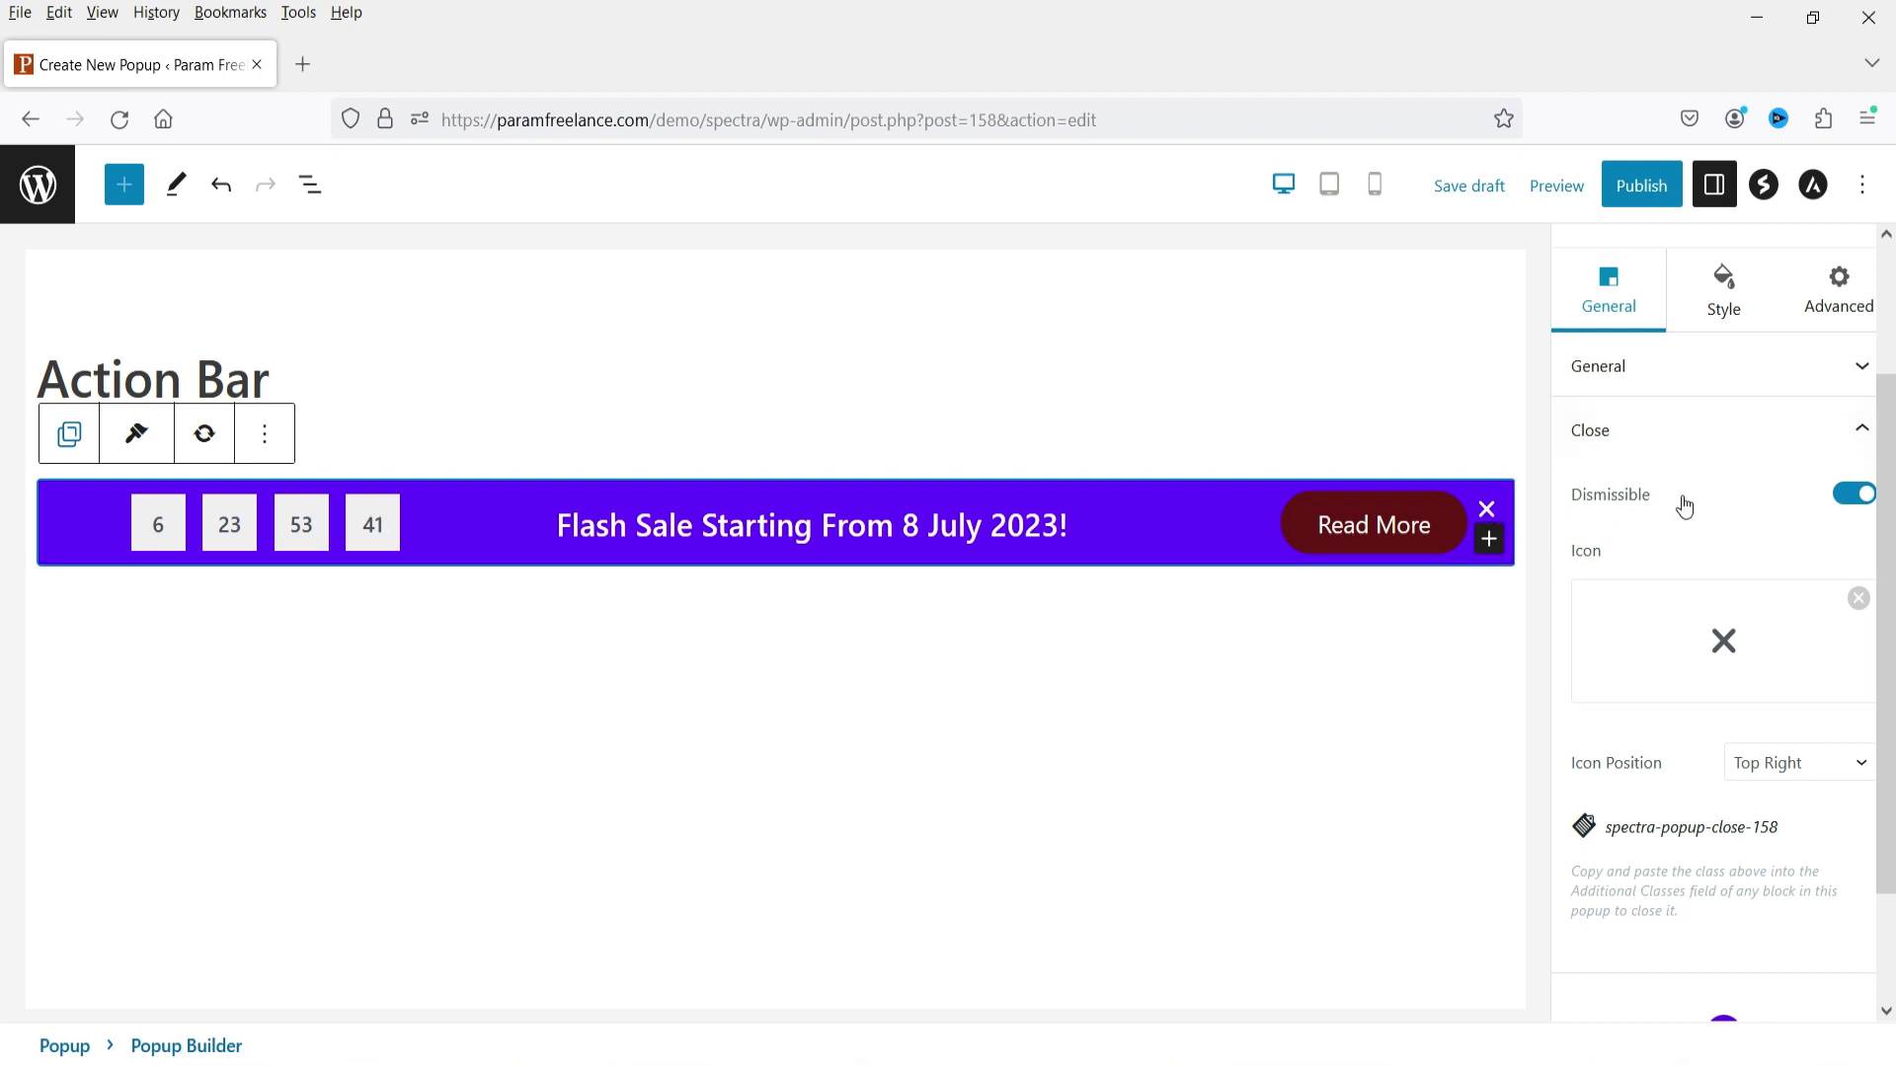
mouse_move(1723, 652)
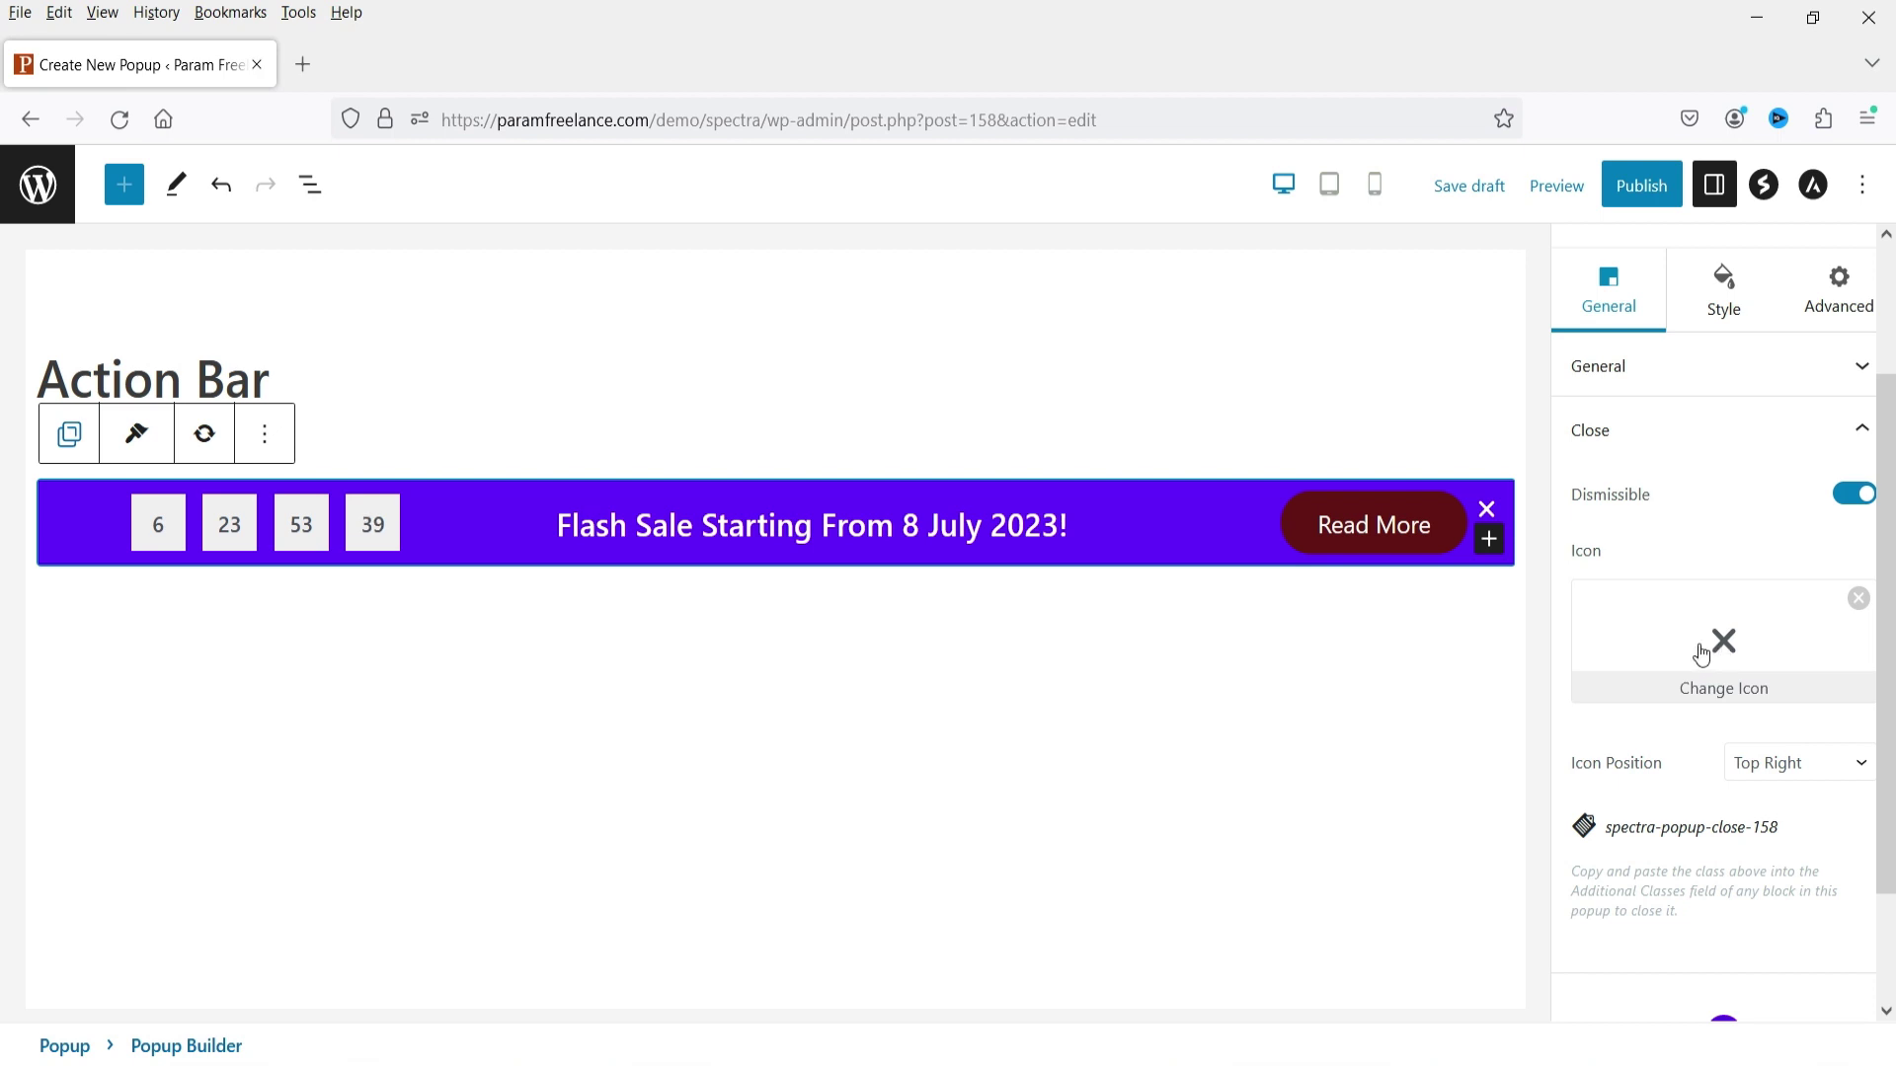
click(1656, 635)
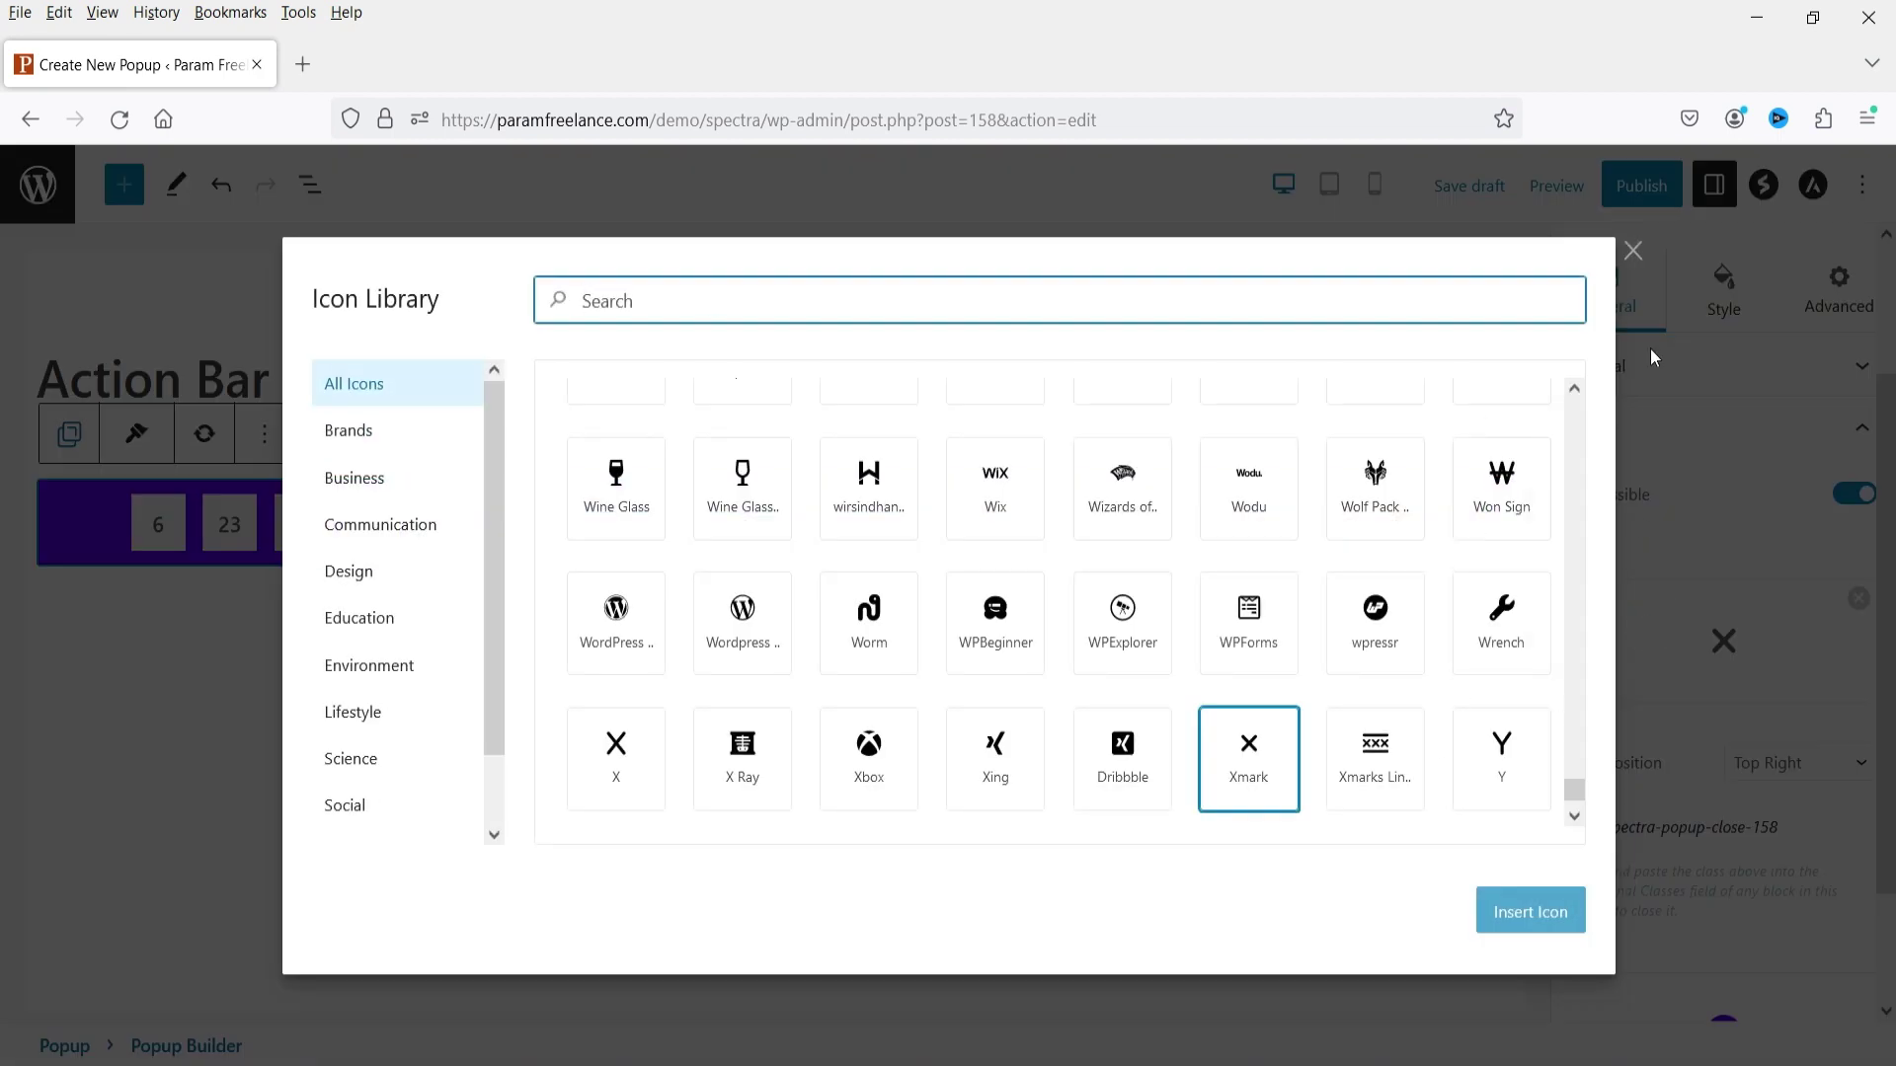
click(1633, 252)
mouse_move(1708, 635)
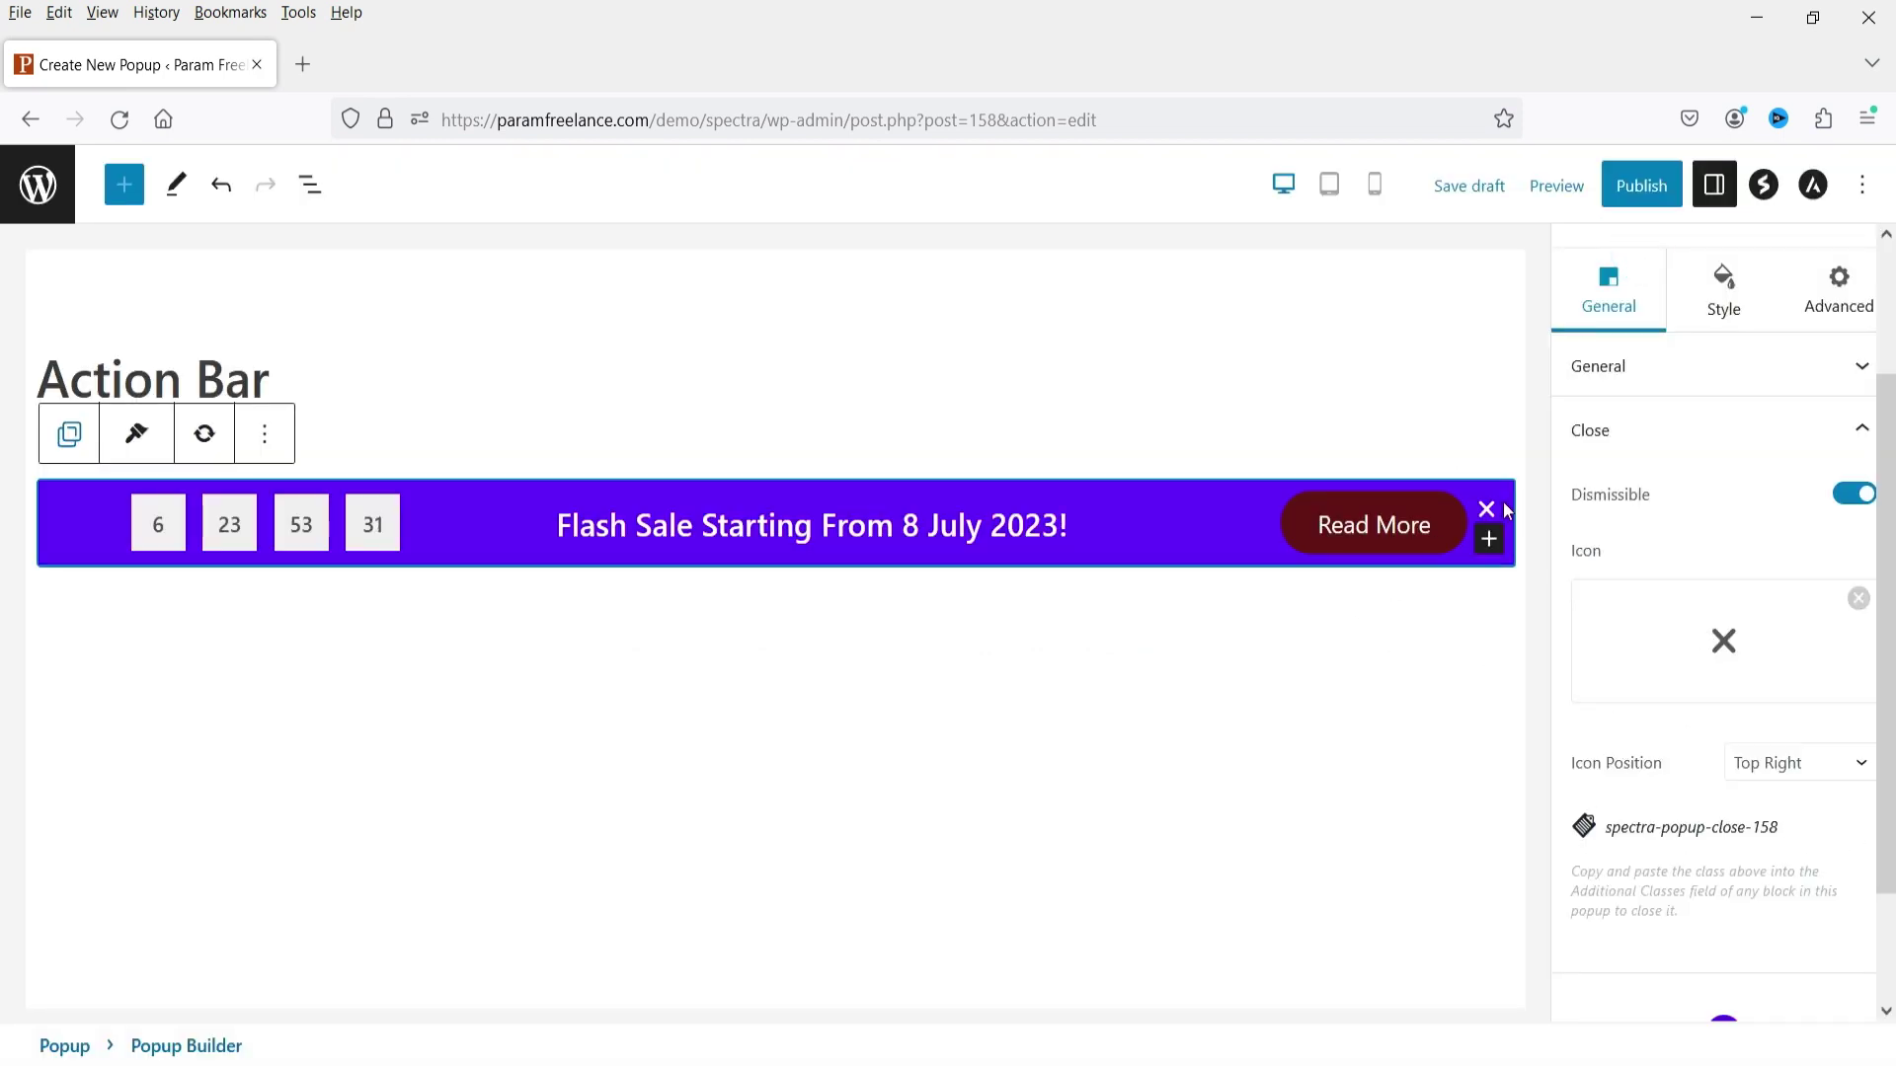
Try the close icon at Top Left, return it to Top Right, and turn off the info bar's Dismissible option.
click(1814, 762)
click(1798, 806)
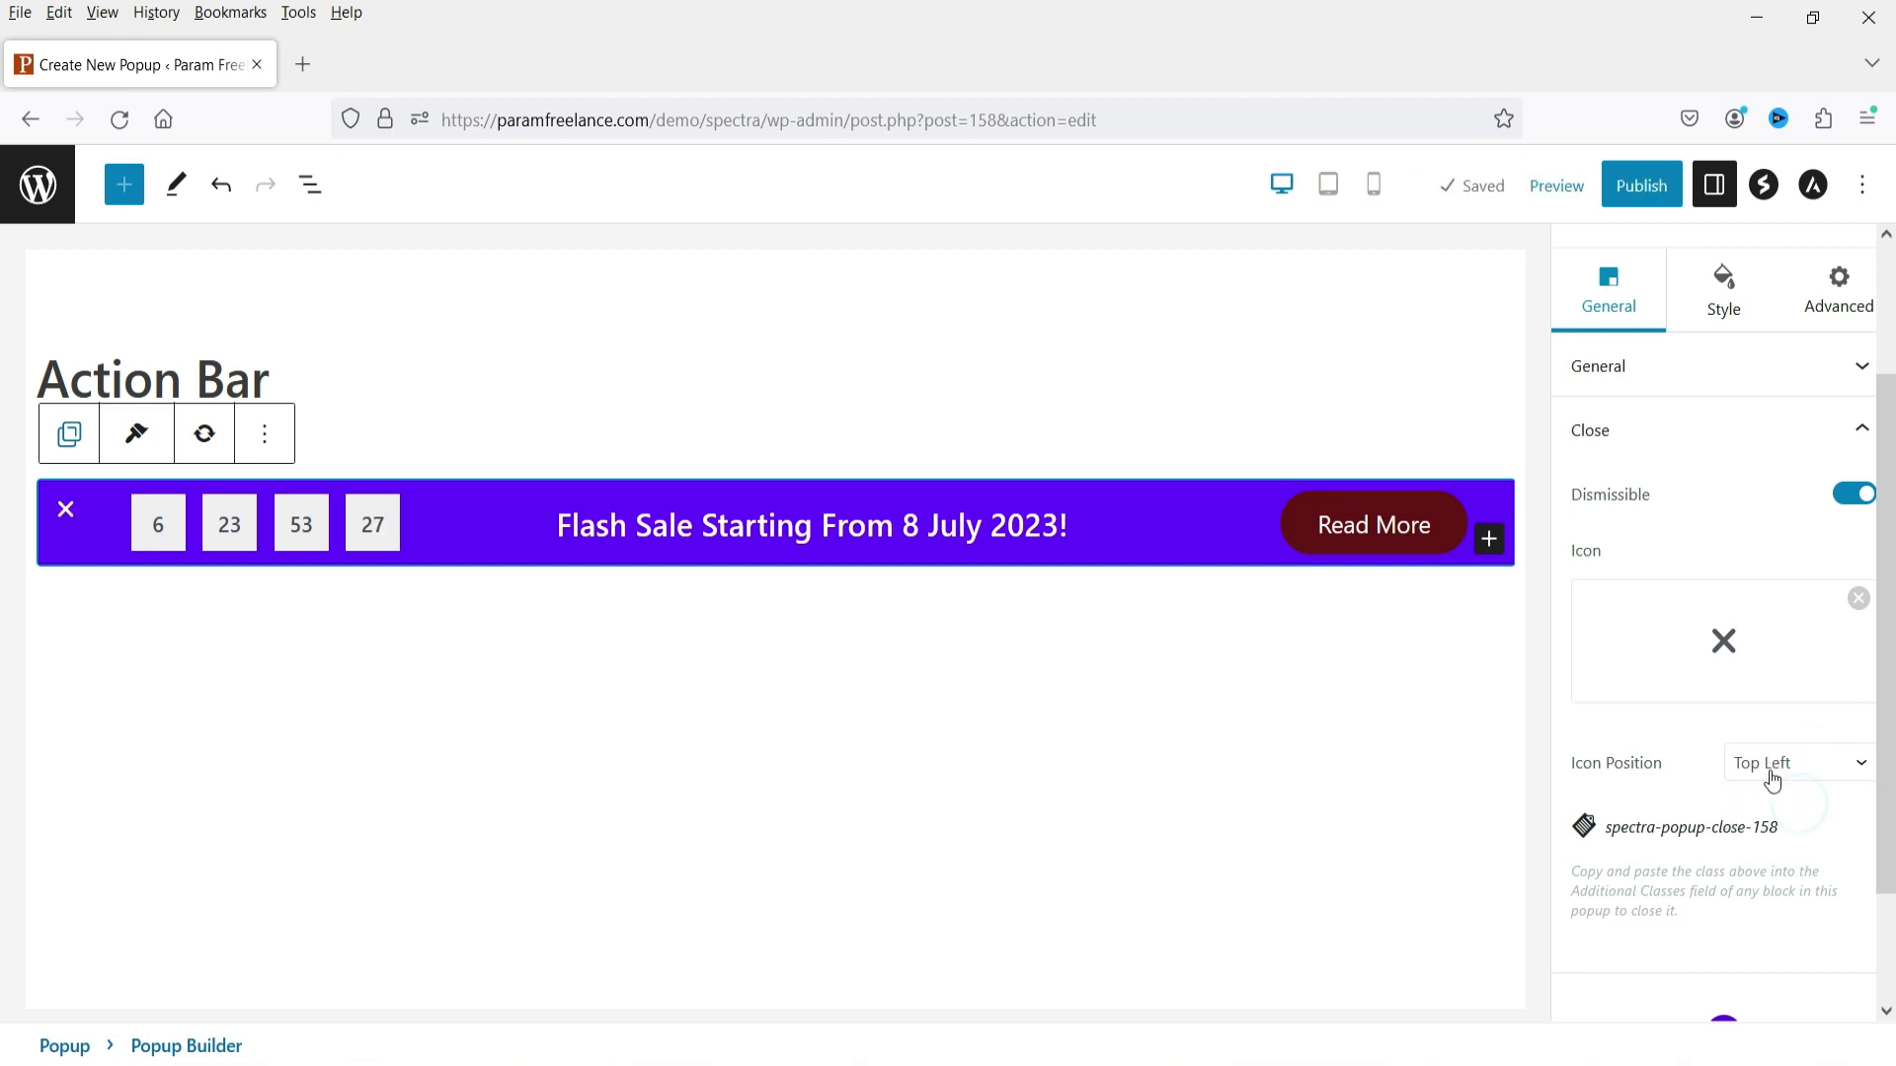
click(1791, 763)
click(1777, 839)
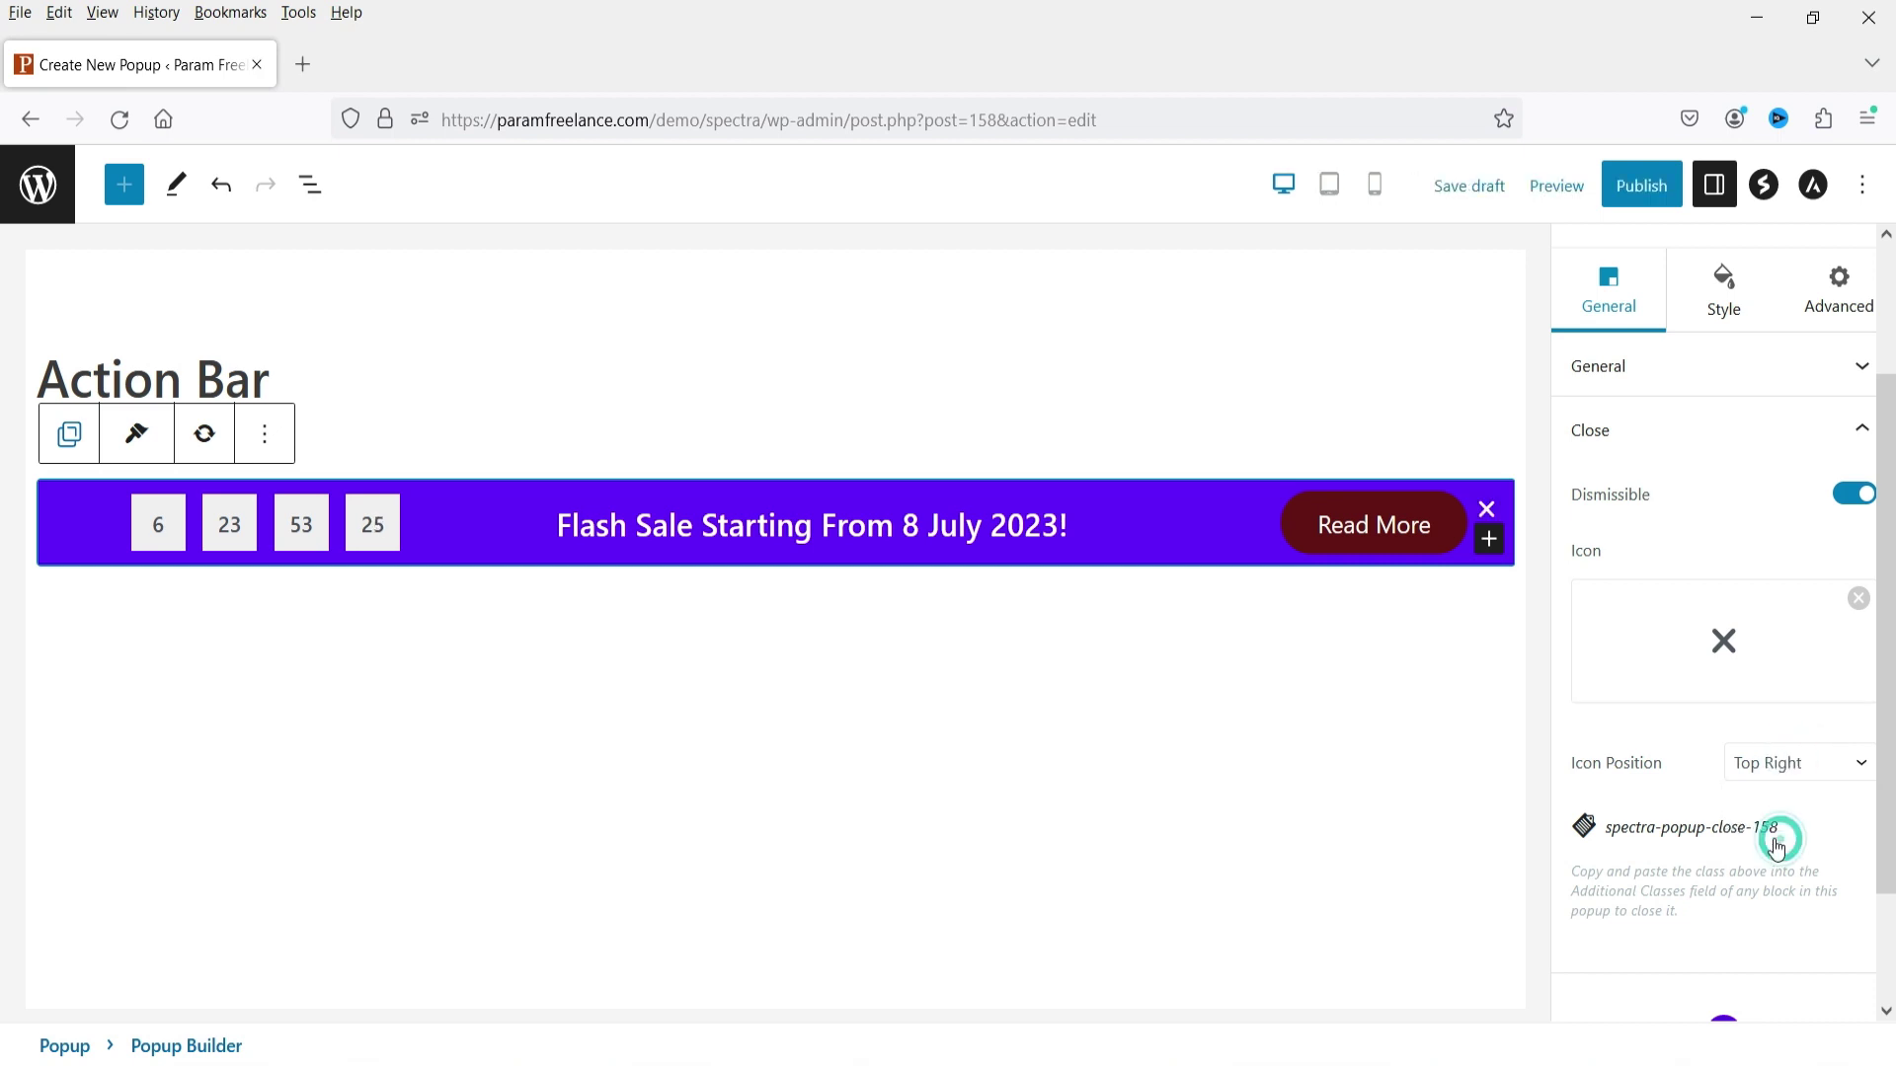
click(1694, 491)
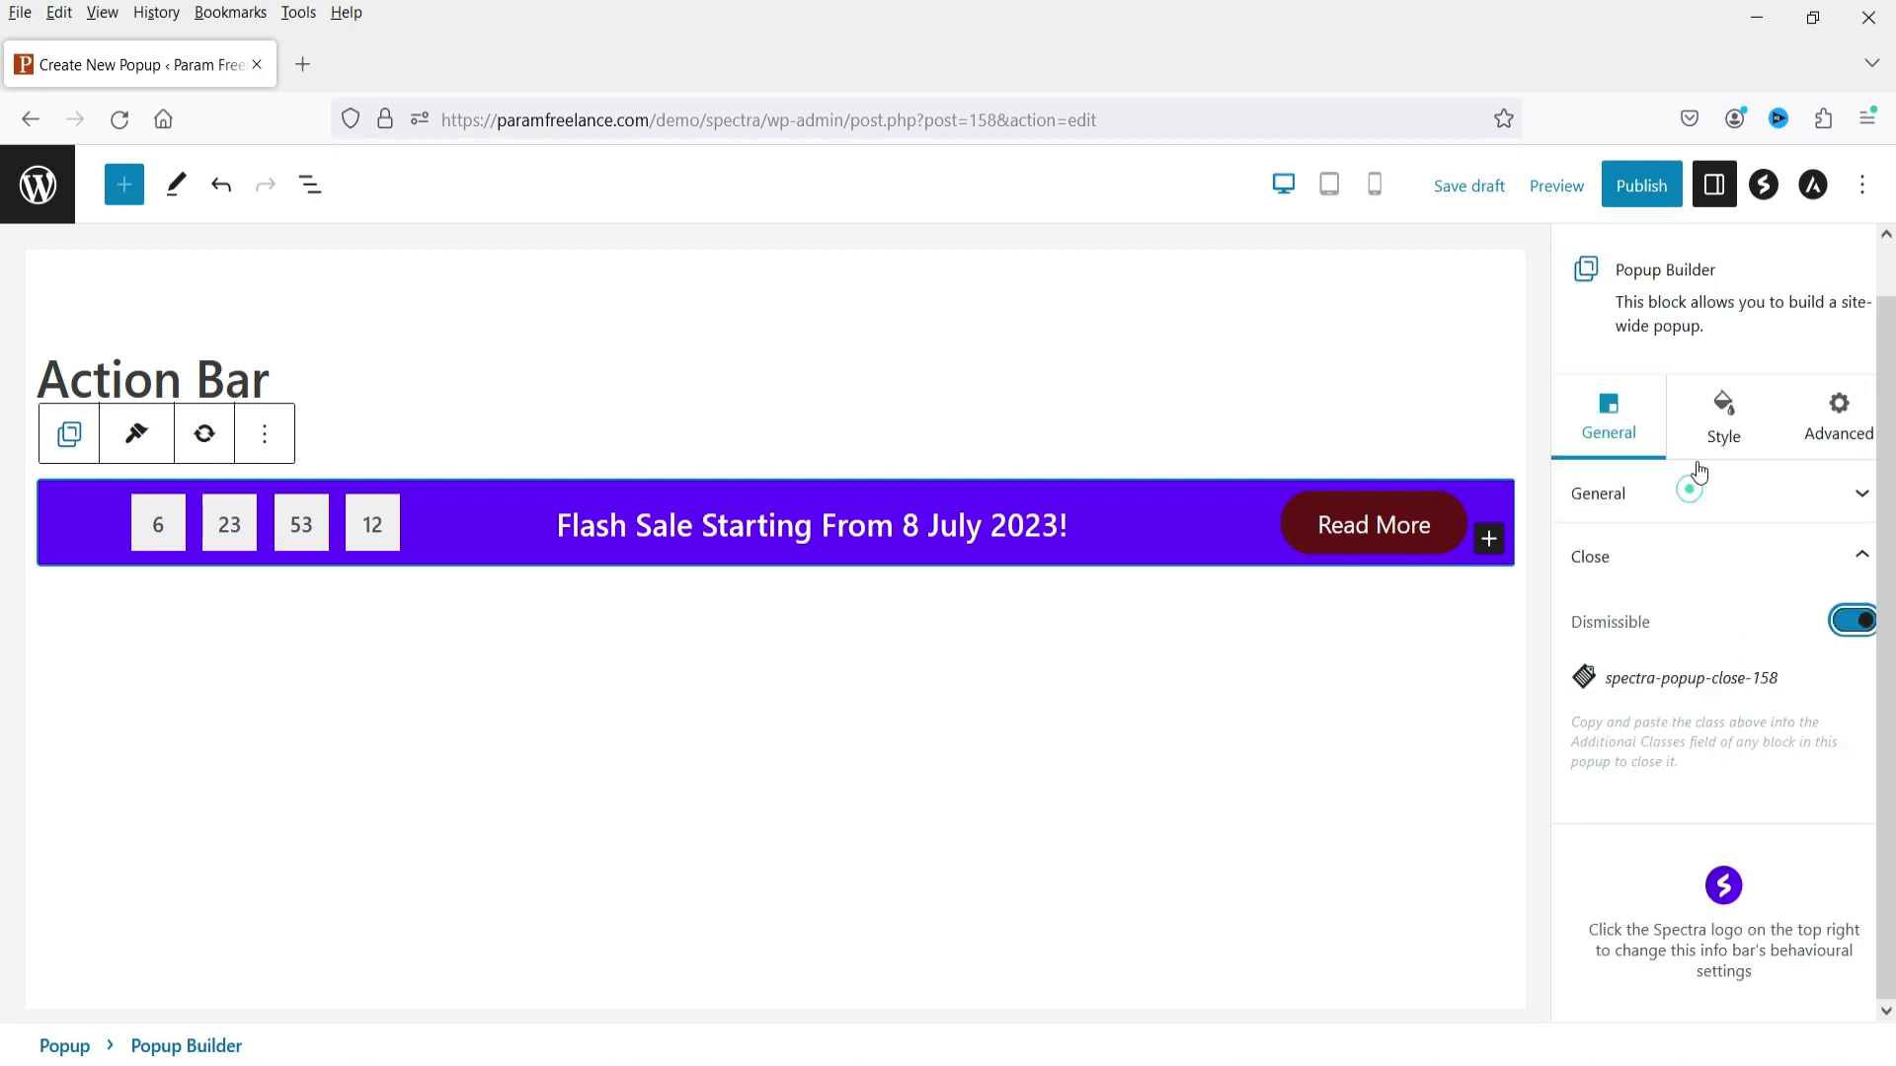
Change the info bar's background color to a muted dark blue.
click(1722, 423)
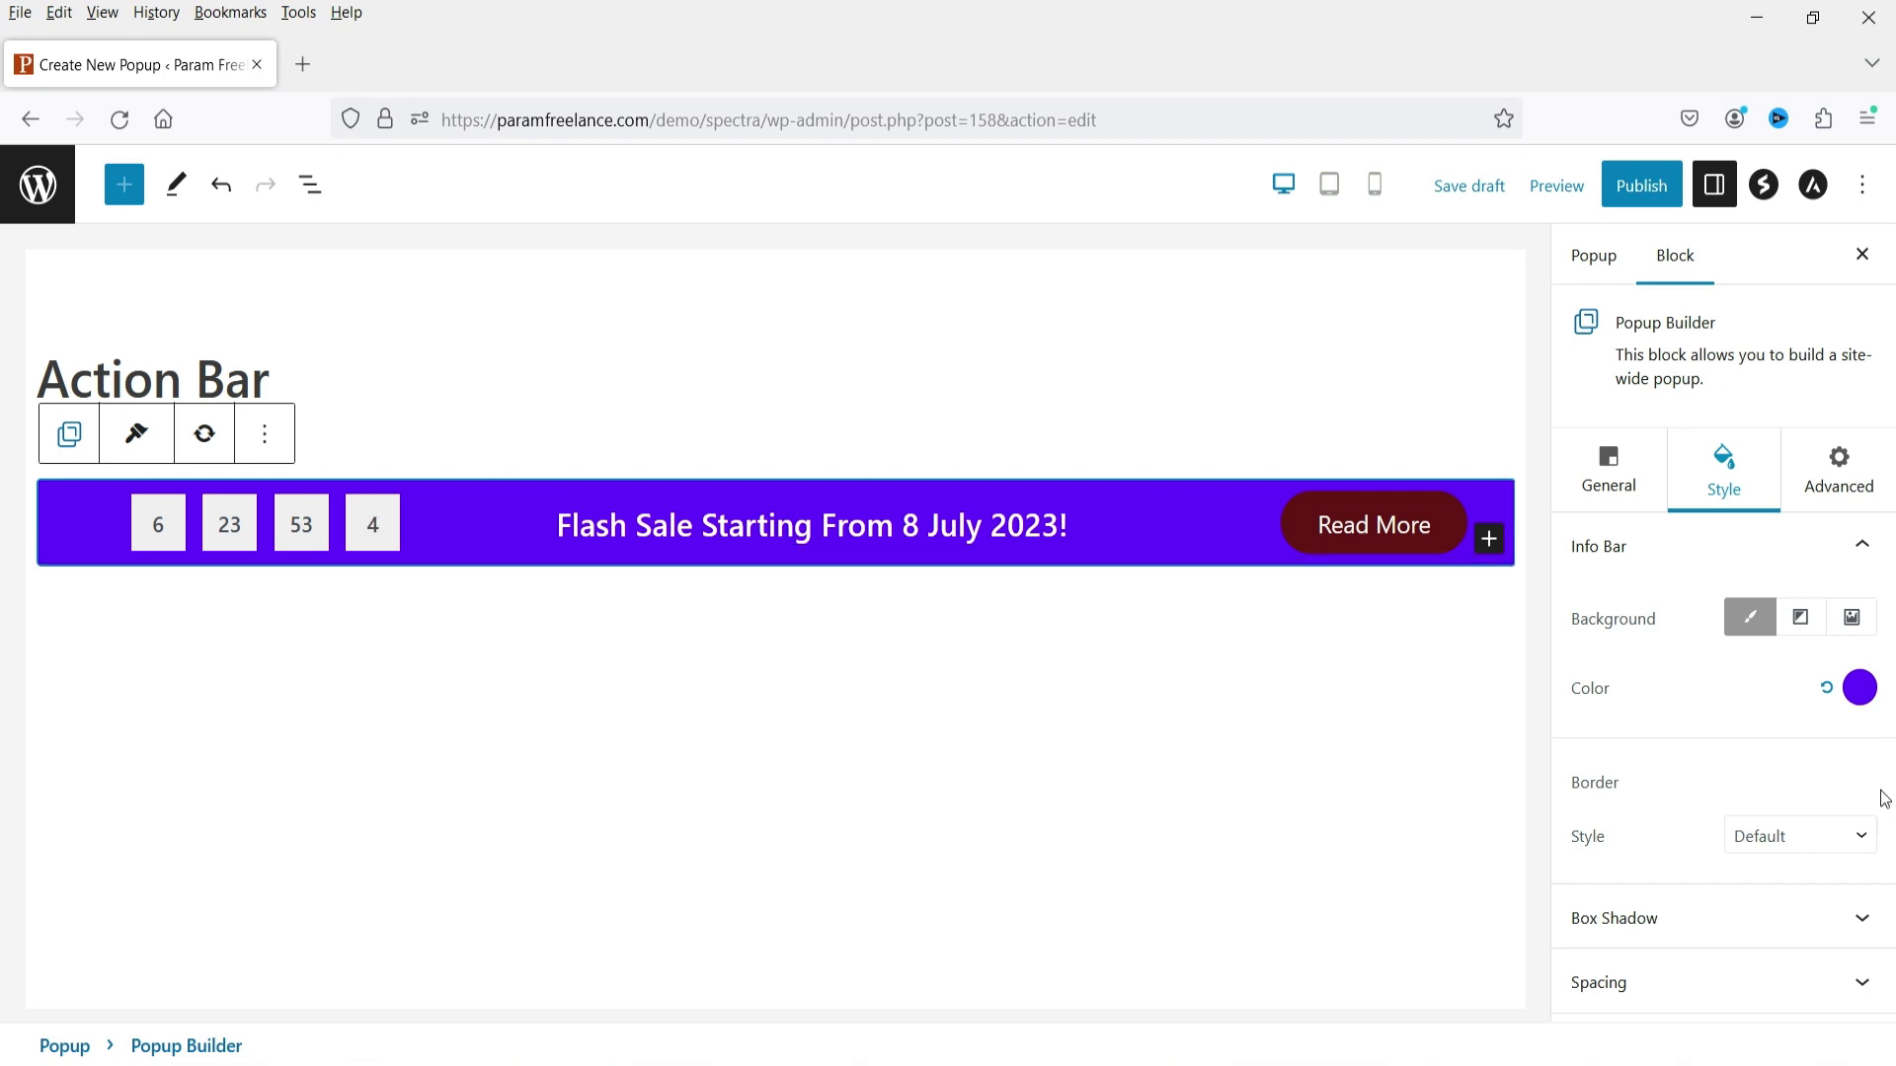
click(1859, 687)
drag(1676, 459, 1777, 456)
click(1774, 309)
click(1584, 598)
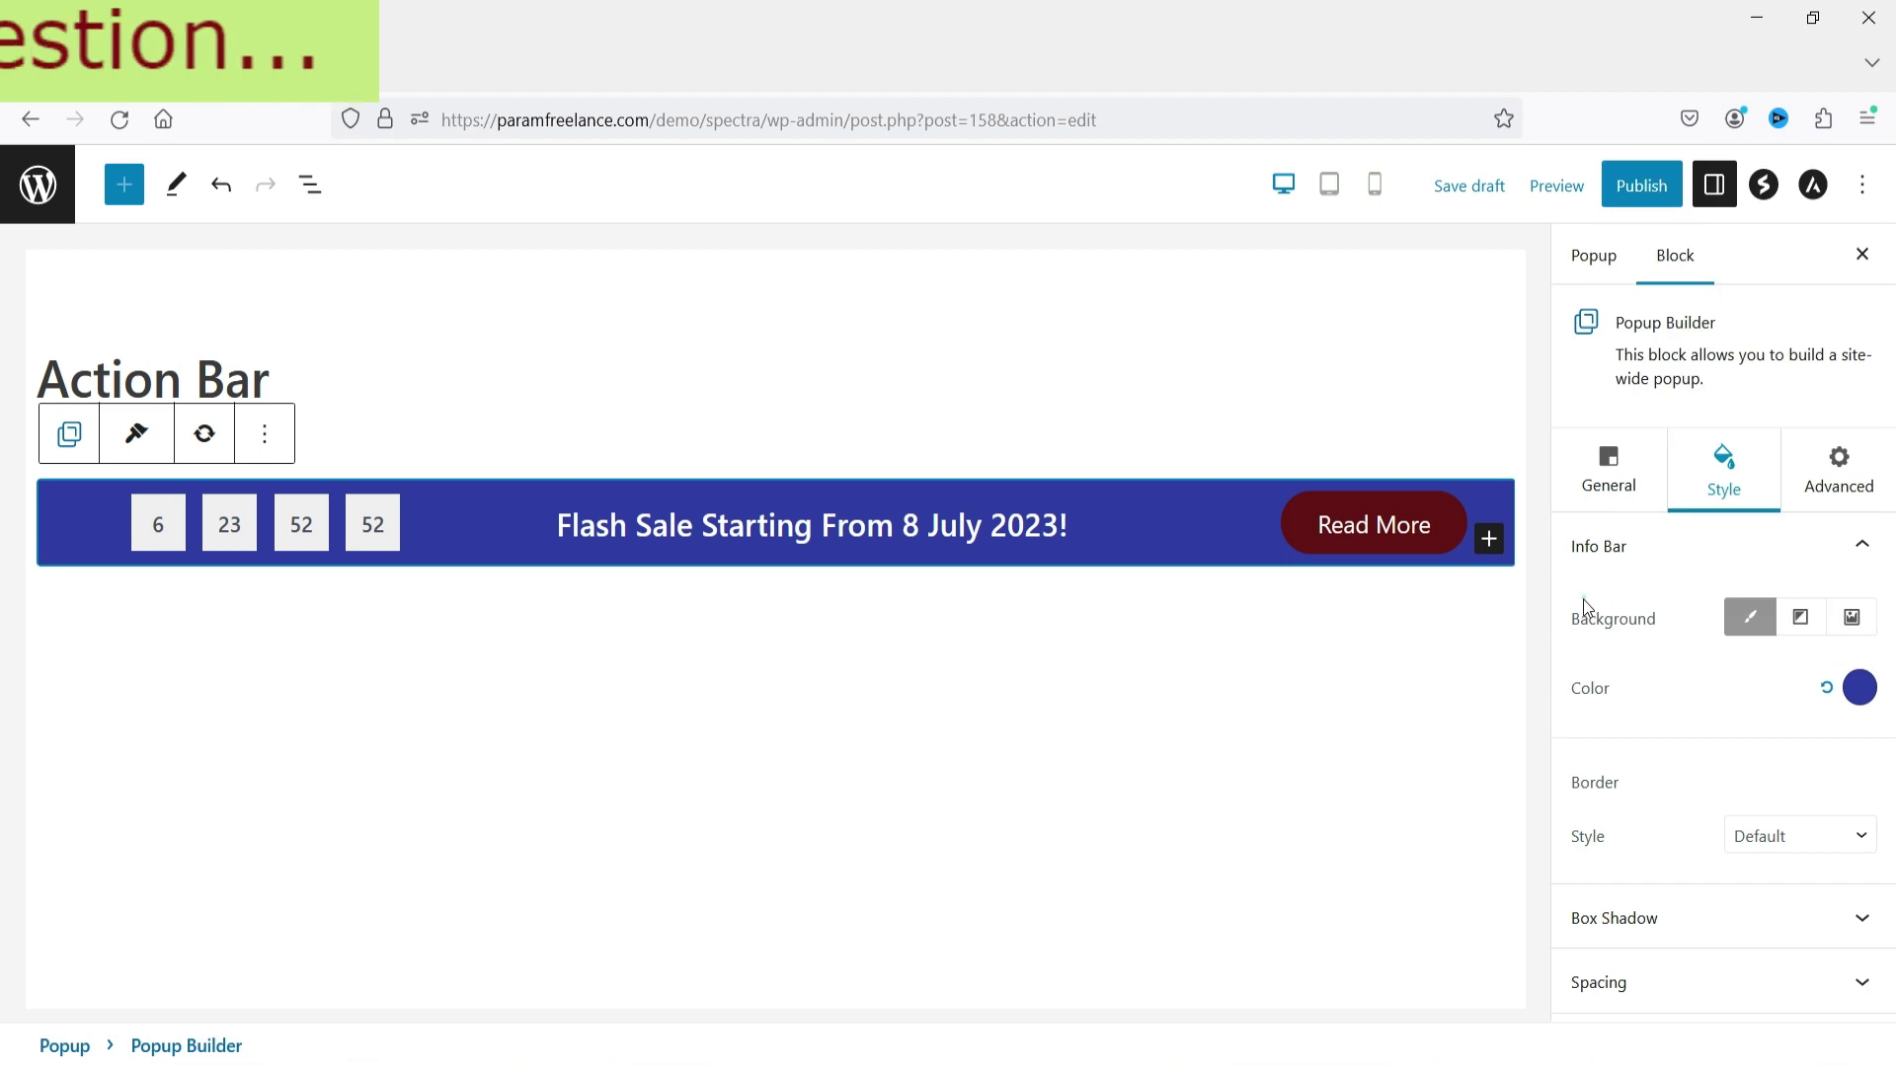
Give the info bar a thin solid border with linked width on all sides and a green color.
click(1794, 837)
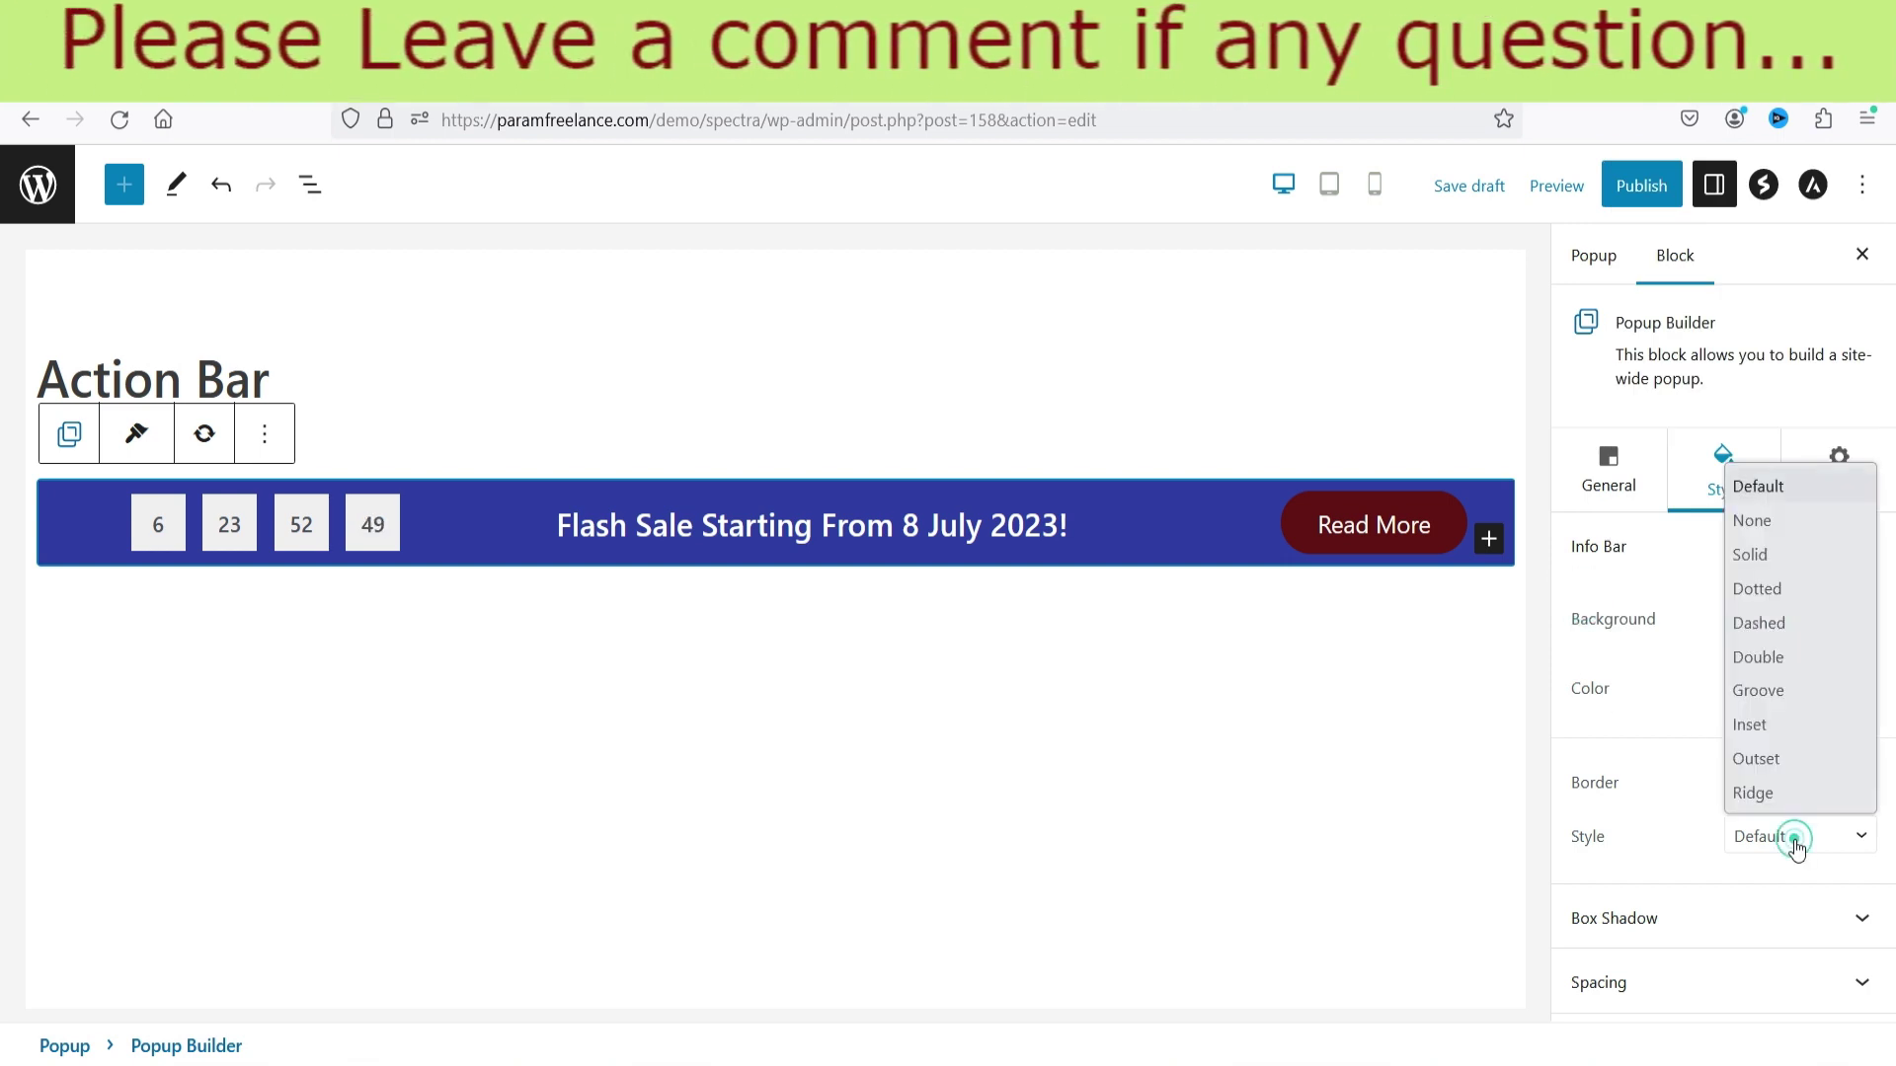
click(1778, 560)
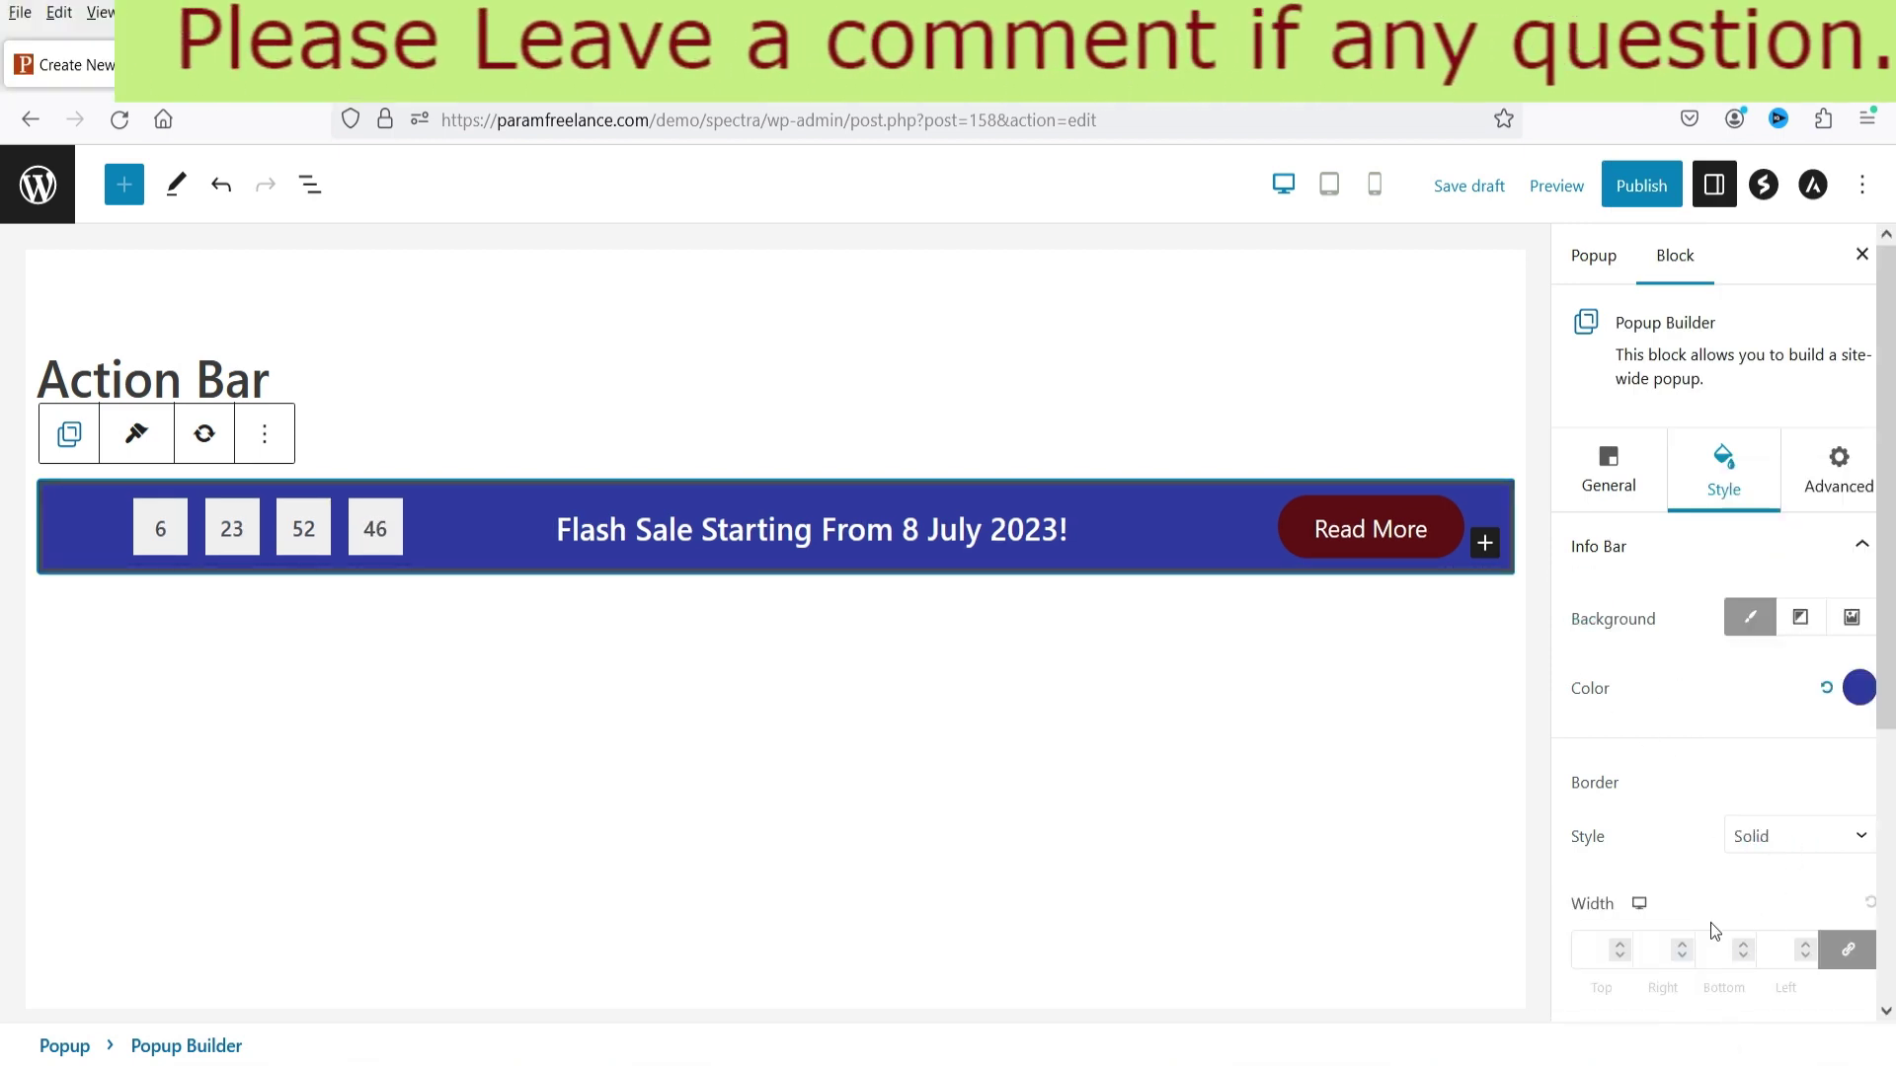
click(1619, 942)
scroll(1757, 790, down, 4)
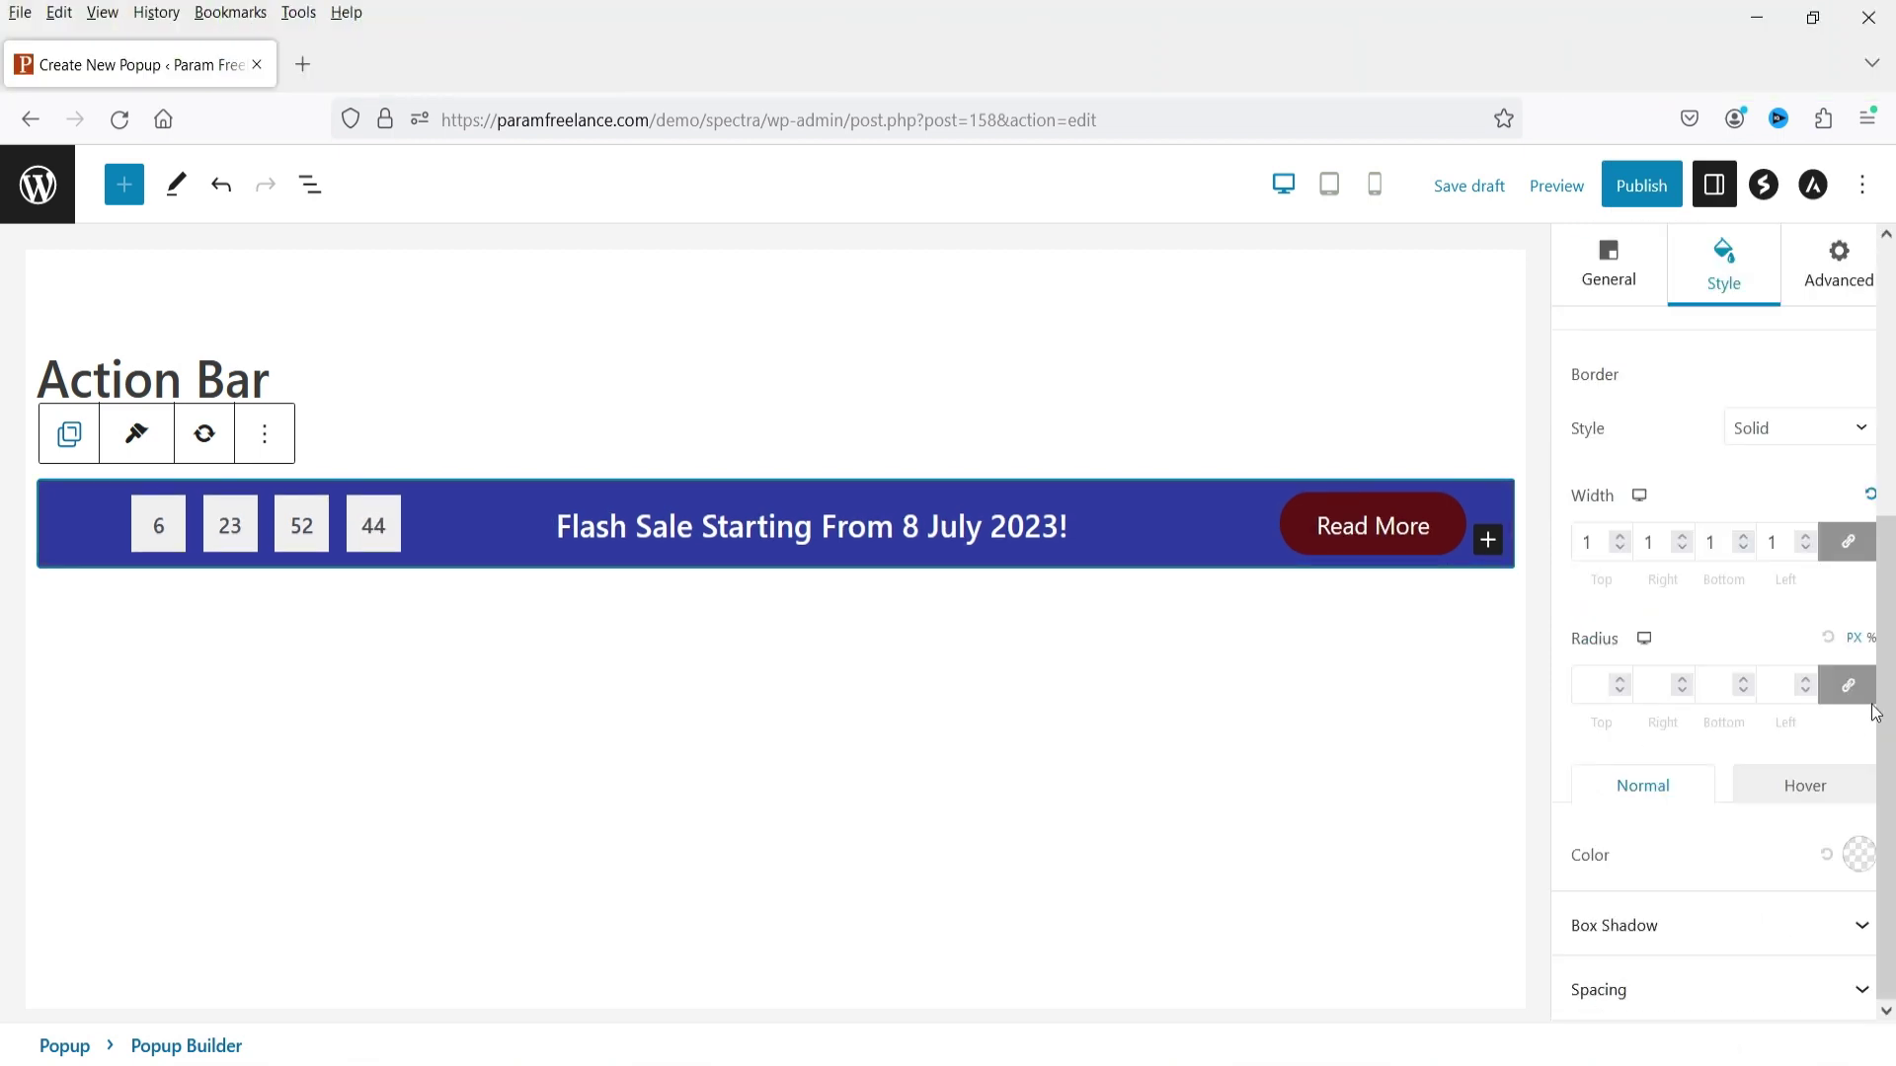
click(1620, 539)
click(1858, 854)
click(1665, 469)
click(1787, 233)
key(Escape)
Compare several box shadow presets on the info bar and apply the sixth one, with the strong shadow below.
click(1629, 926)
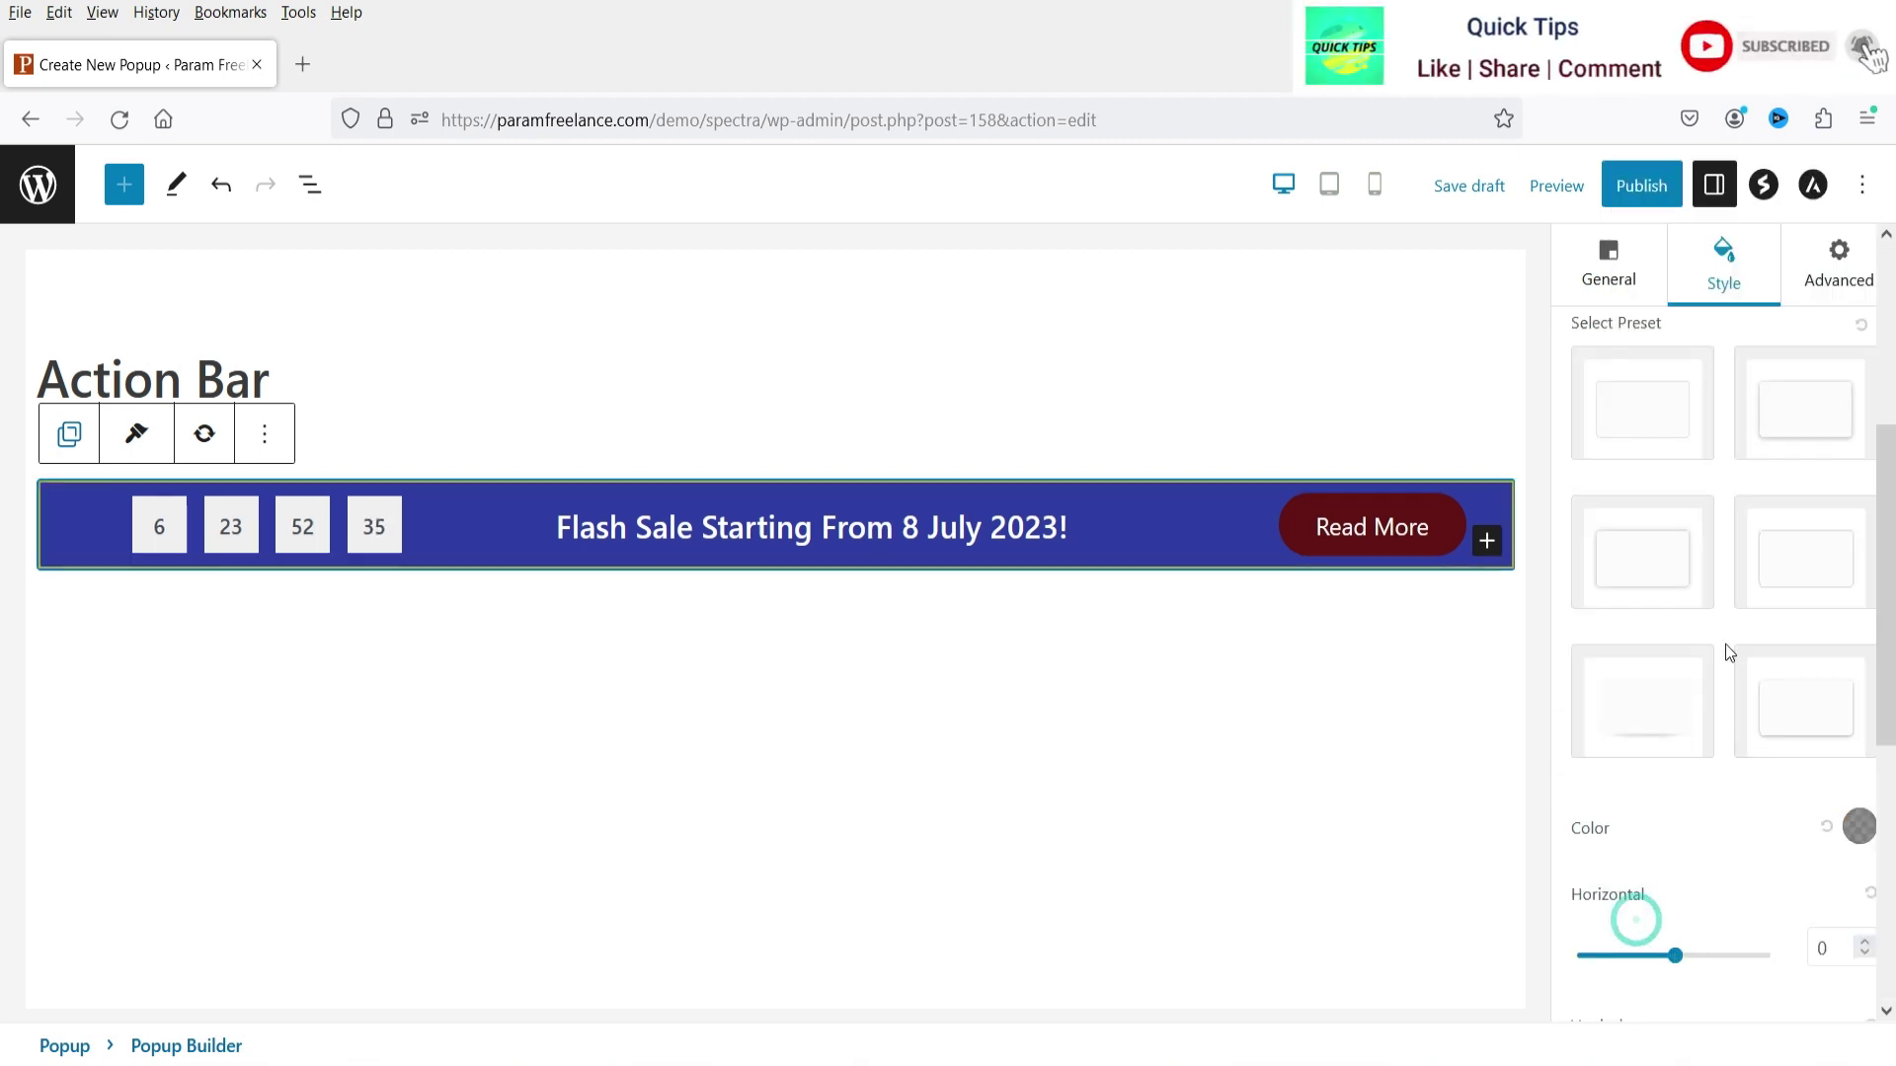
click(1804, 699)
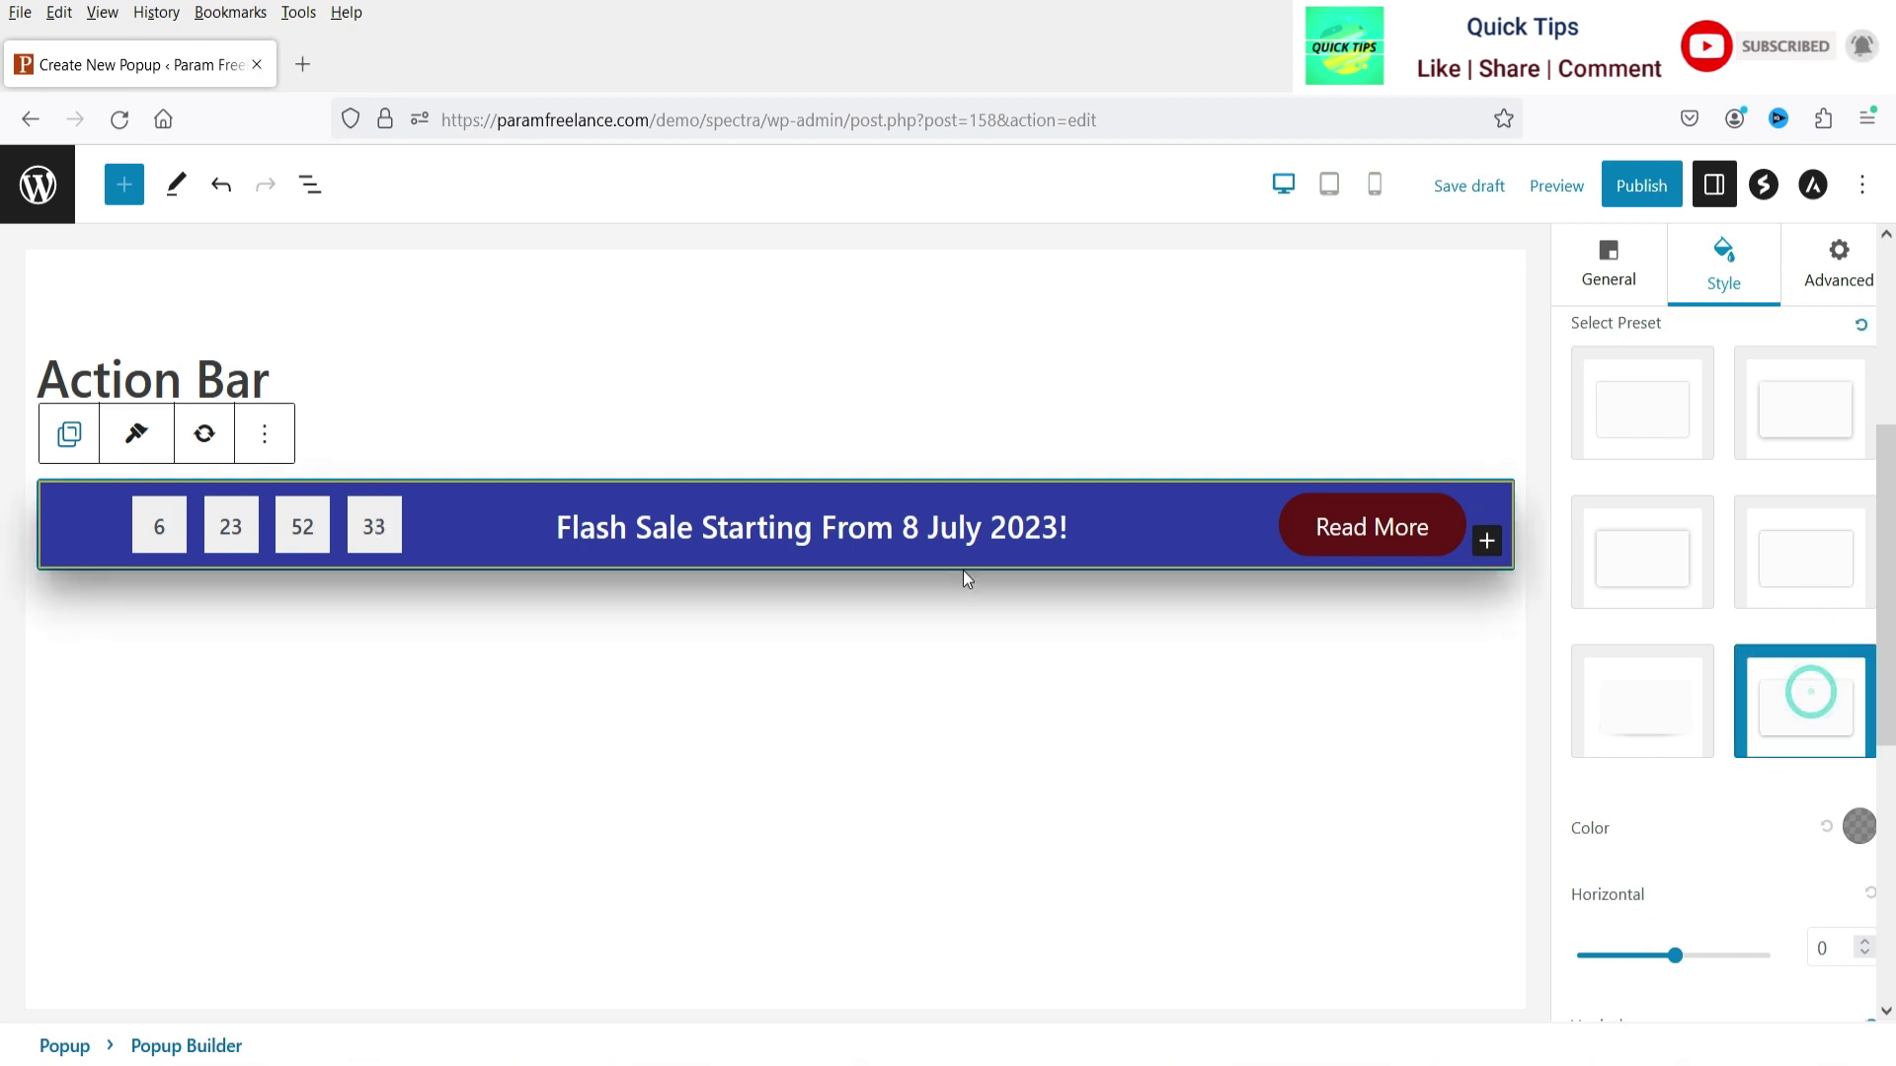
click(1804, 565)
click(1809, 444)
click(1813, 724)
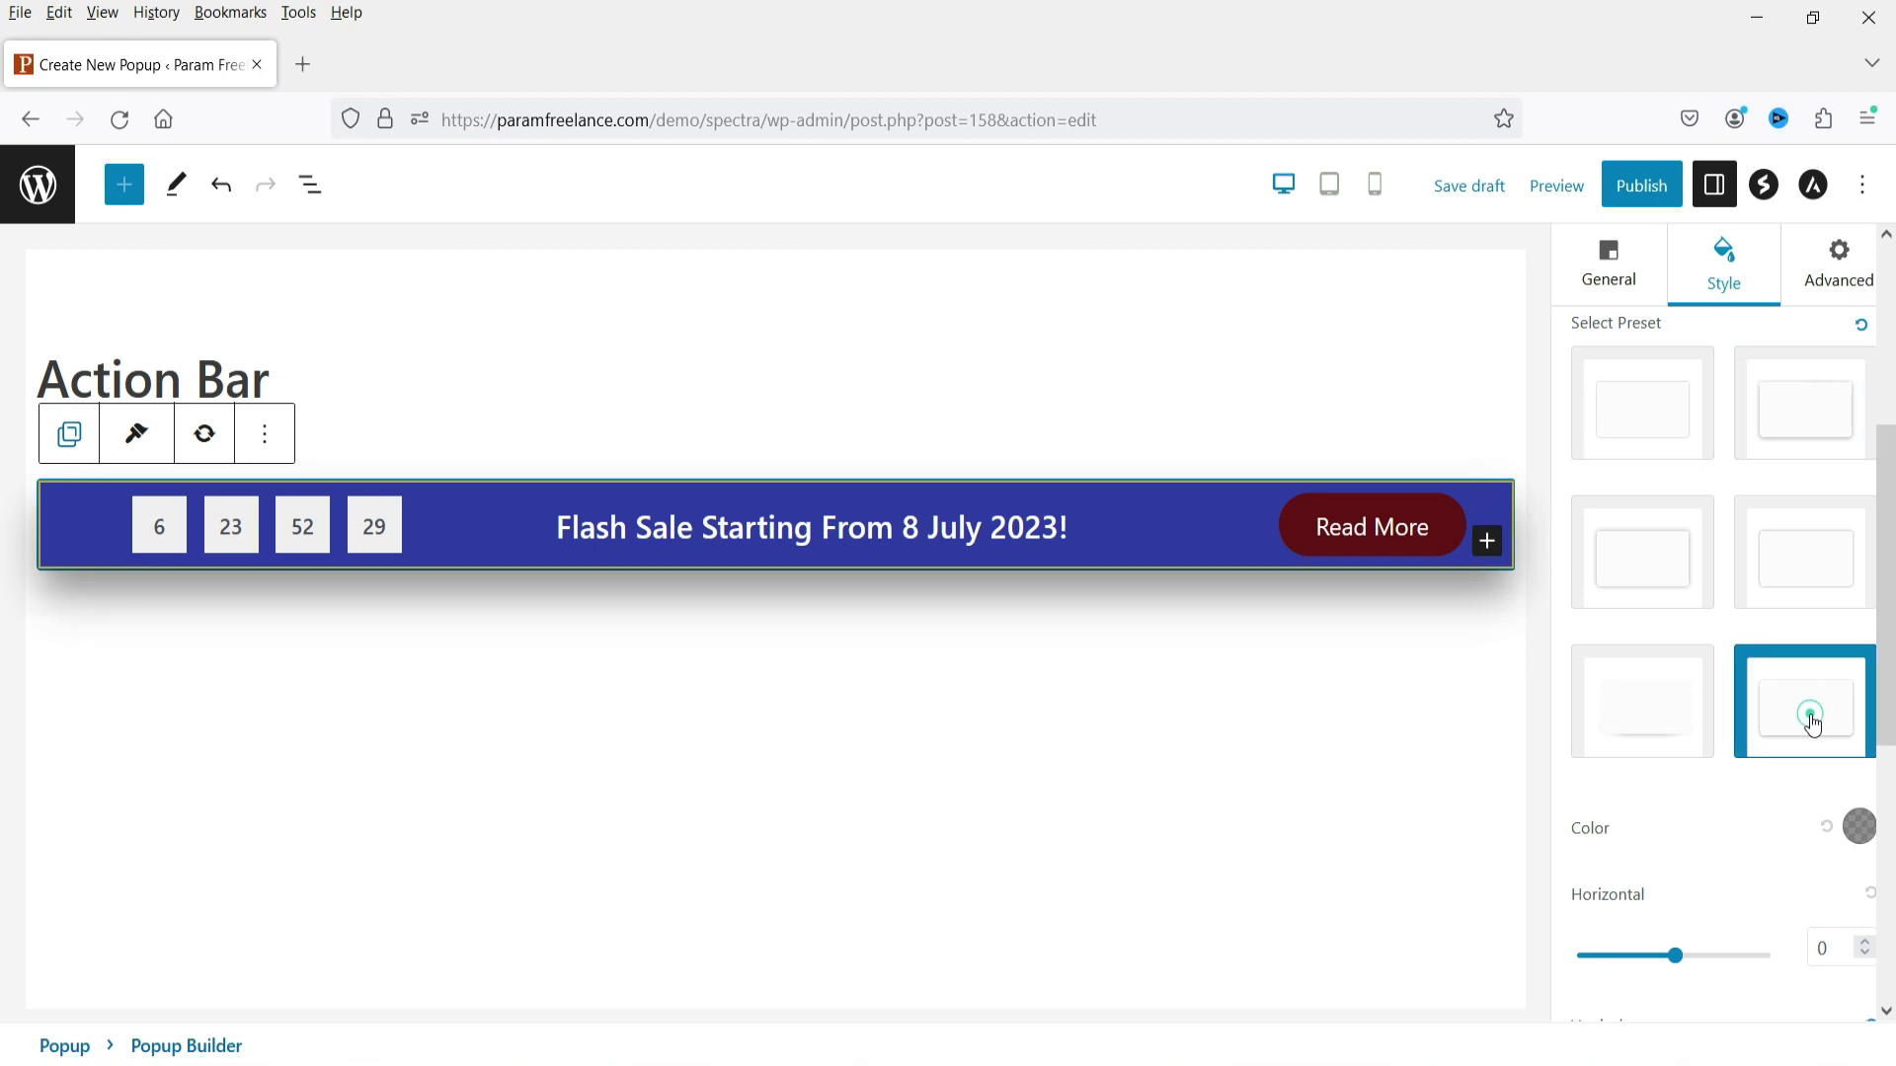
Set the box shadow's horizontal and vertical offsets to 10 and its blur to 17, keeping the spread at 0.
scroll(1679, 751, down, 3)
mouse_move(1692, 815)
mouse_down()
mouse_move(1652, 813)
mouse_move(1684, 814)
mouse_up()
drag(1674, 682, 1611, 672)
scroll(1678, 692, down, 3)
mouse_move(1679, 804)
mouse_down()
mouse_move(1647, 807)
mouse_move(1677, 808)
mouse_up()
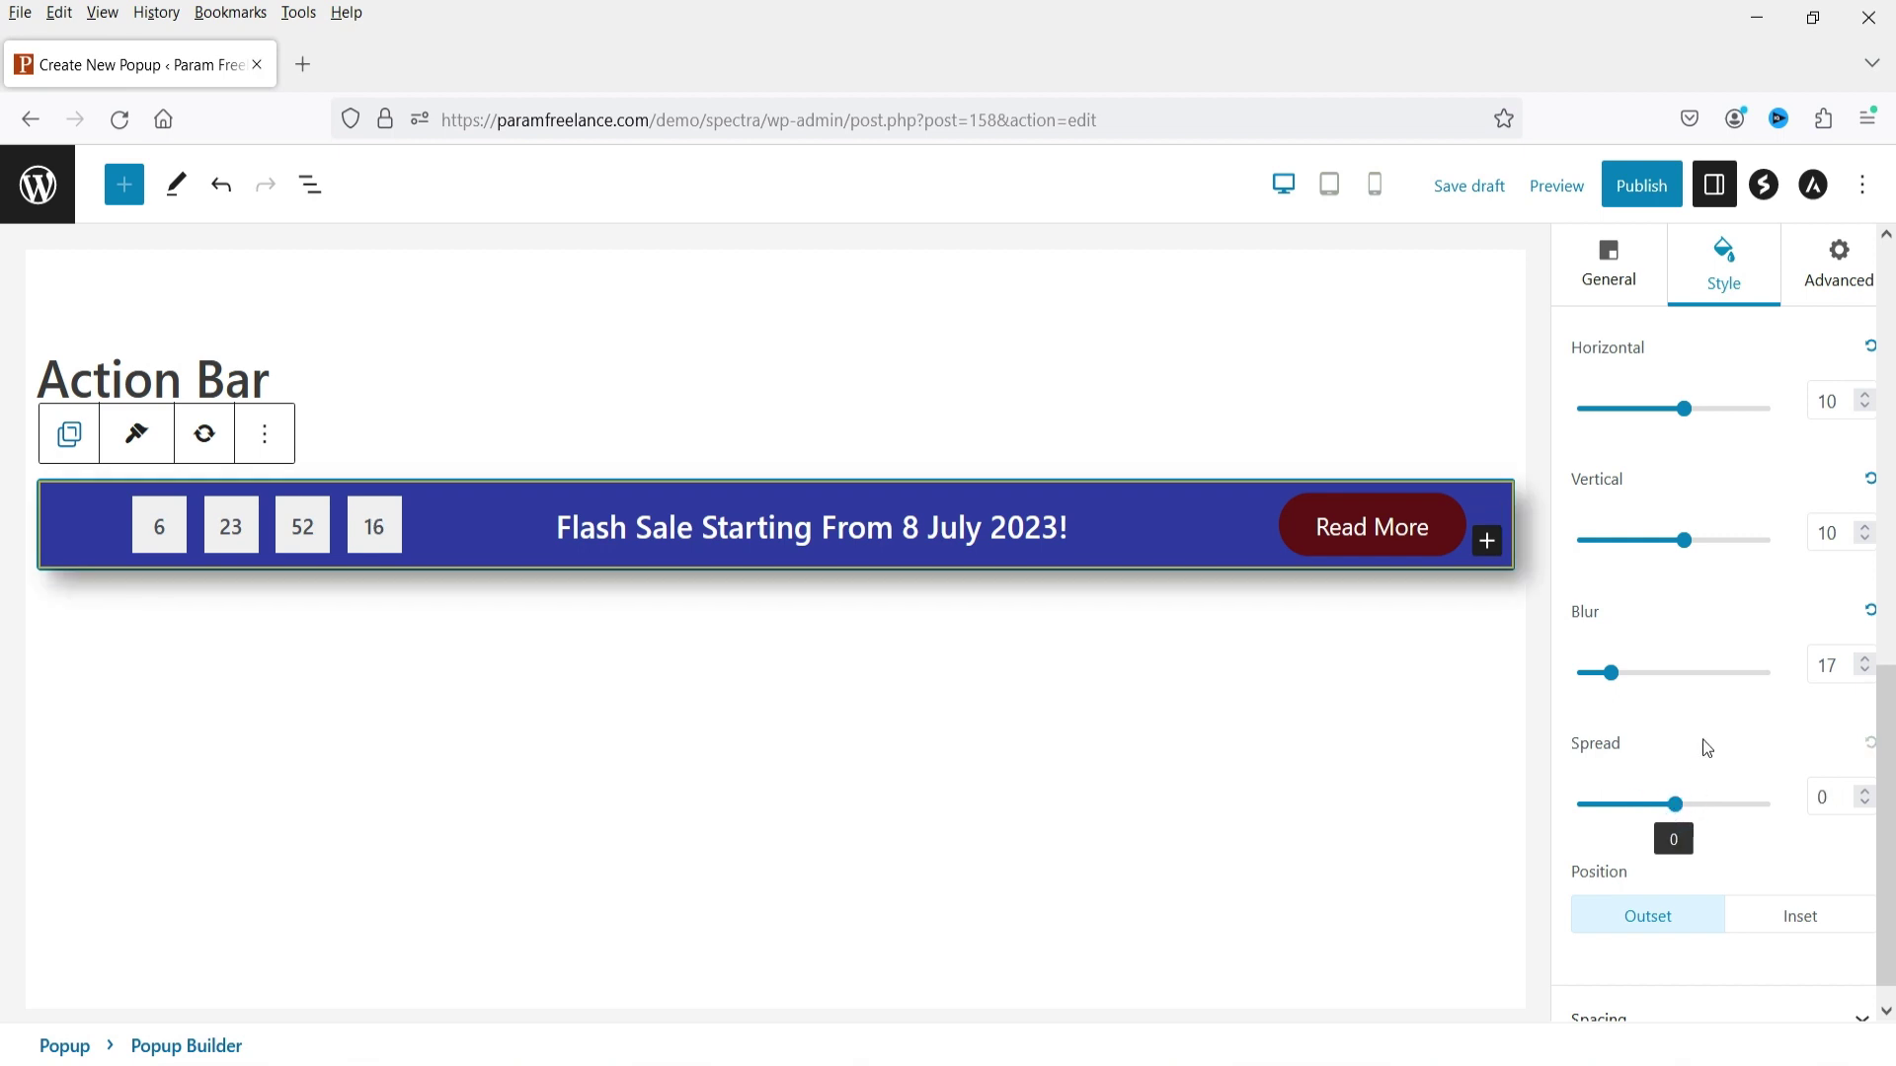
scroll(1712, 744, down, 1)
scroll(1732, 603, up, 10)
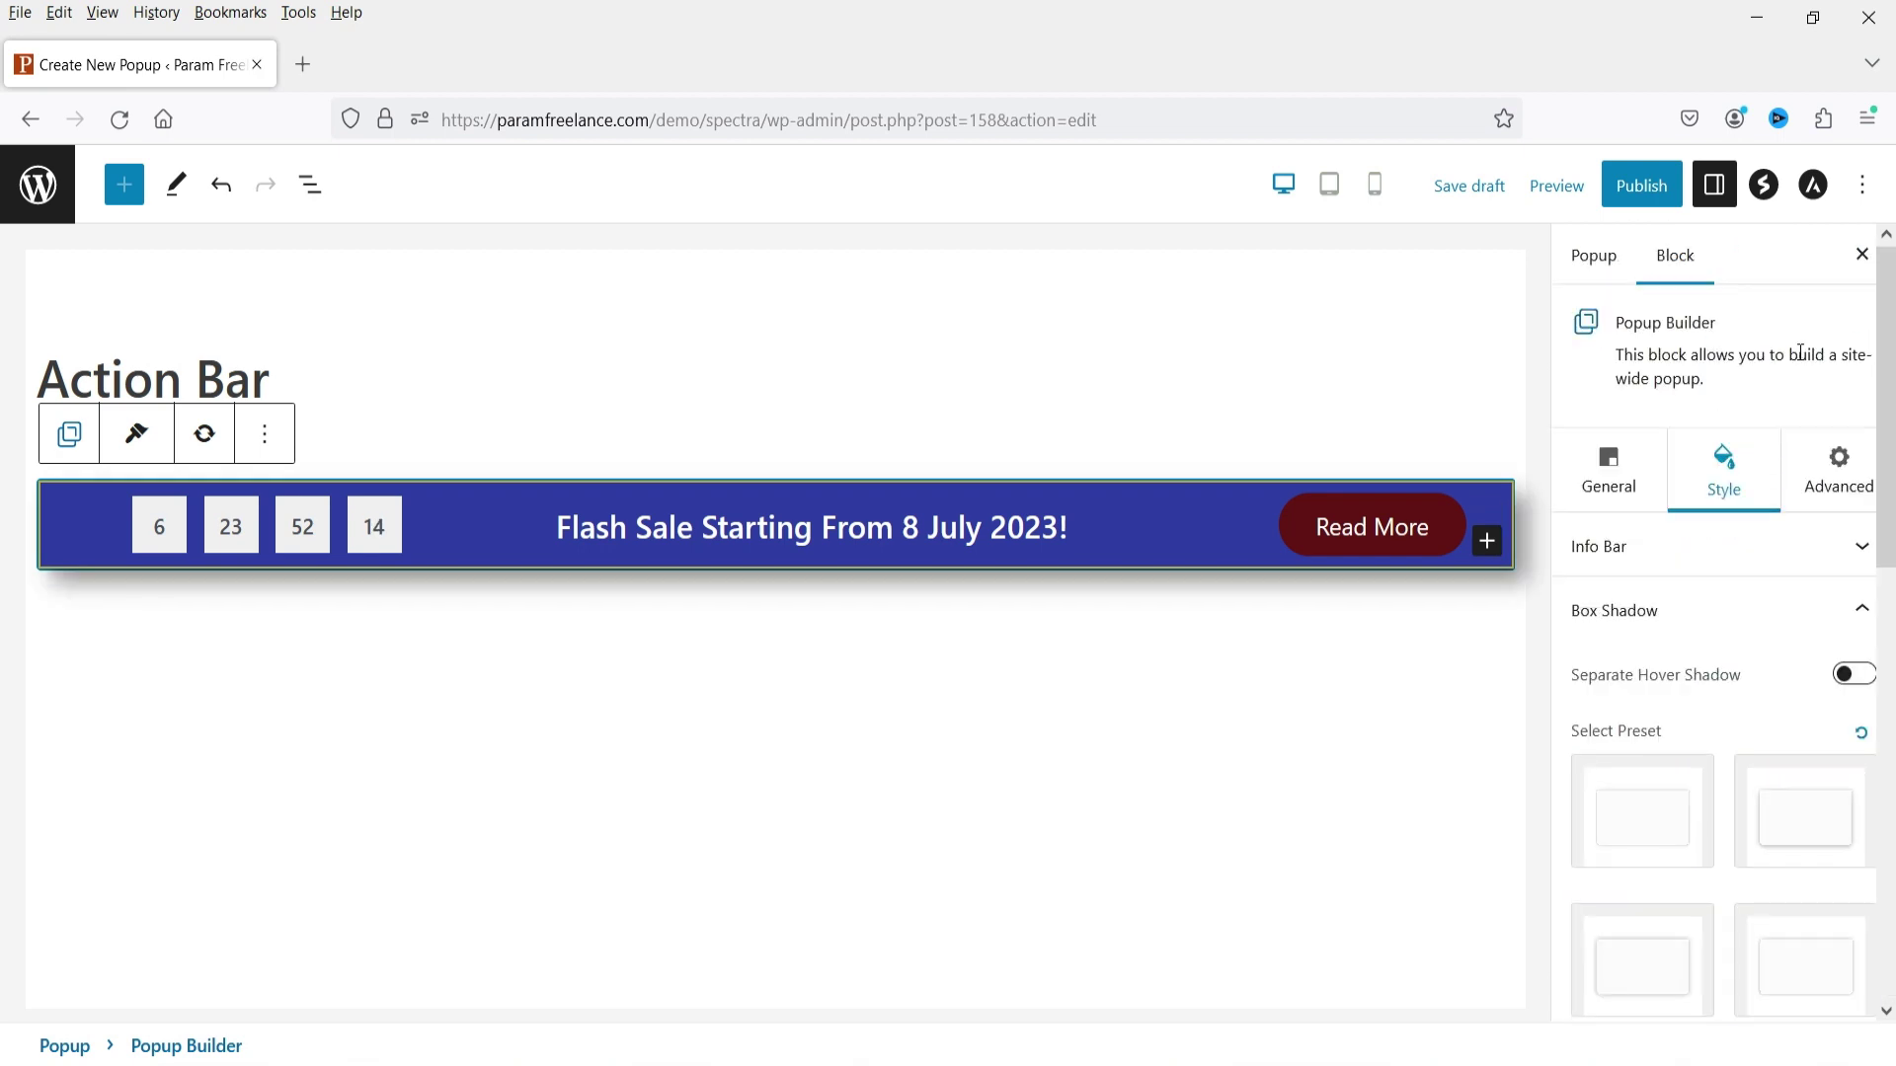
In the info bar's responsive conditions, switch Hide on Tablet on and back off, and turn on Hide on Mobile.
scroll(1689, 681, down, 8)
scroll(1695, 644, up, 3)
scroll(1696, 632, up, 4)
click(1839, 264)
click(1705, 545)
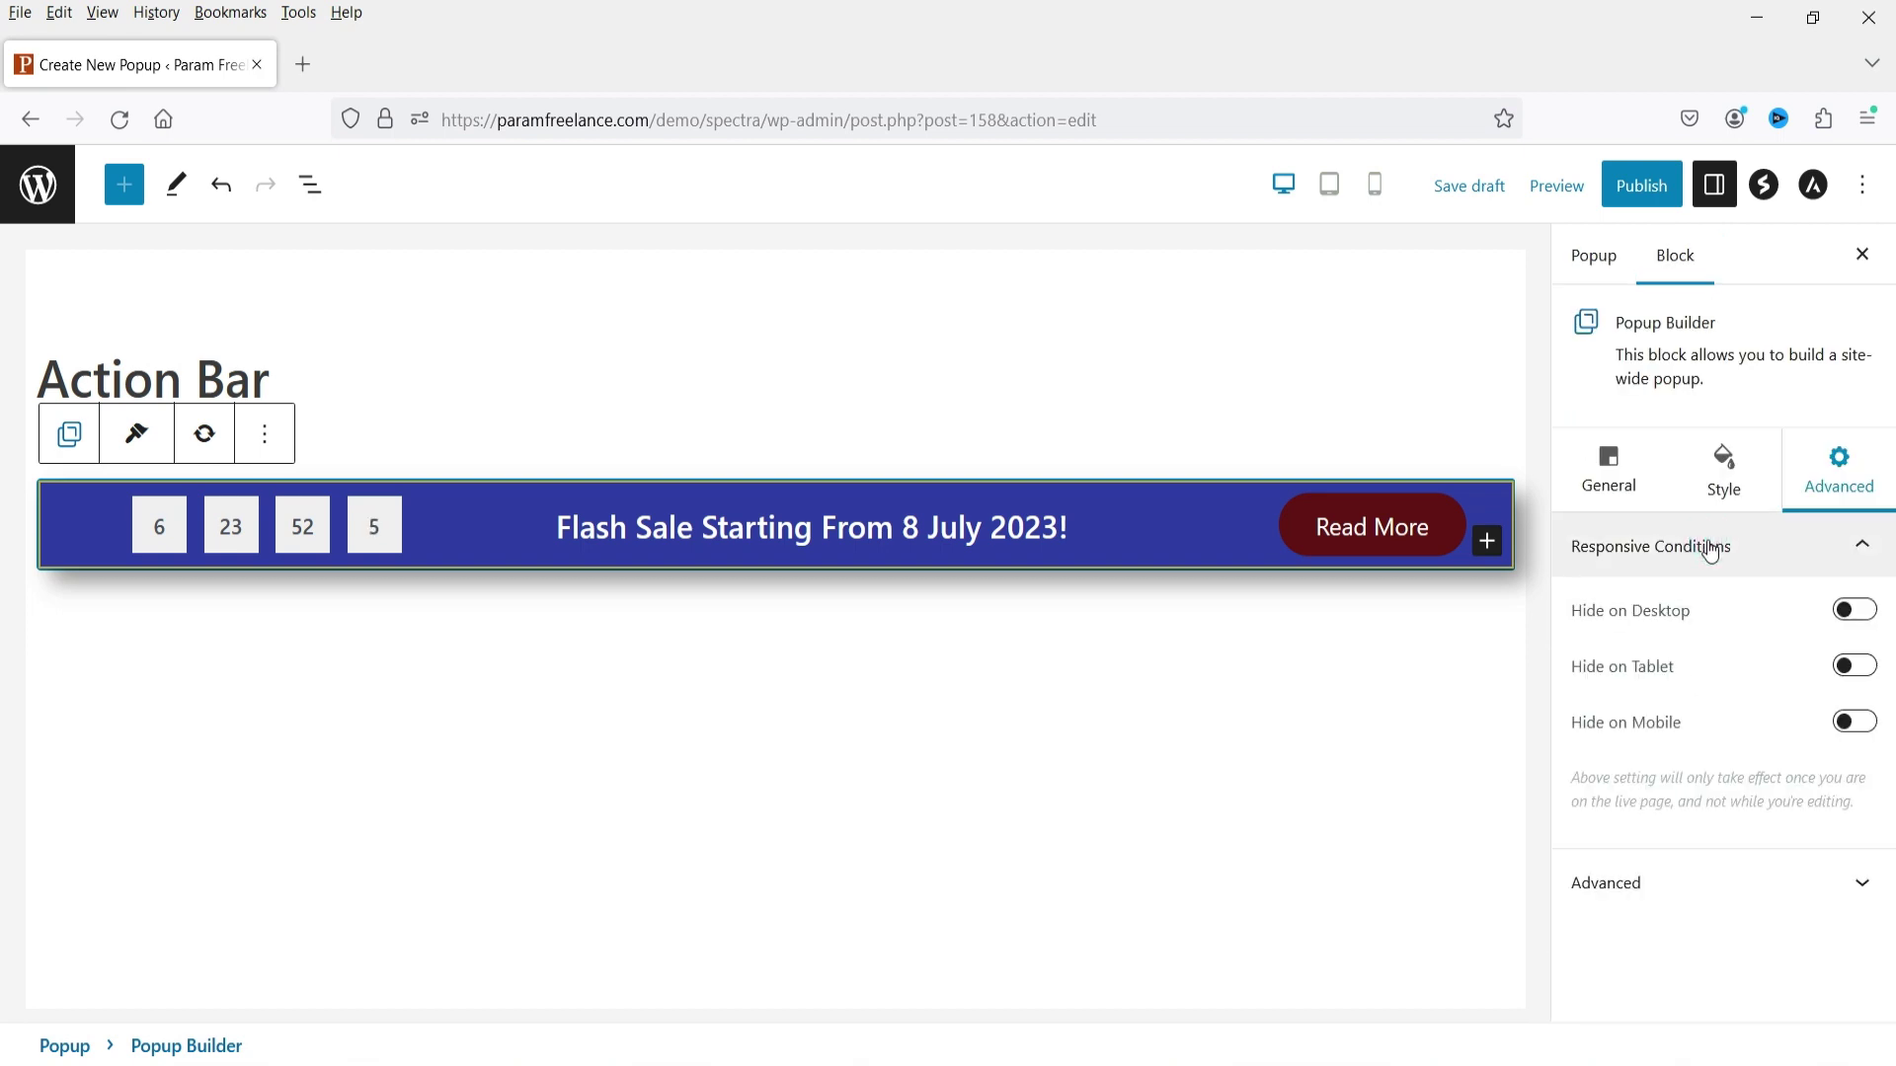
click(1853, 679)
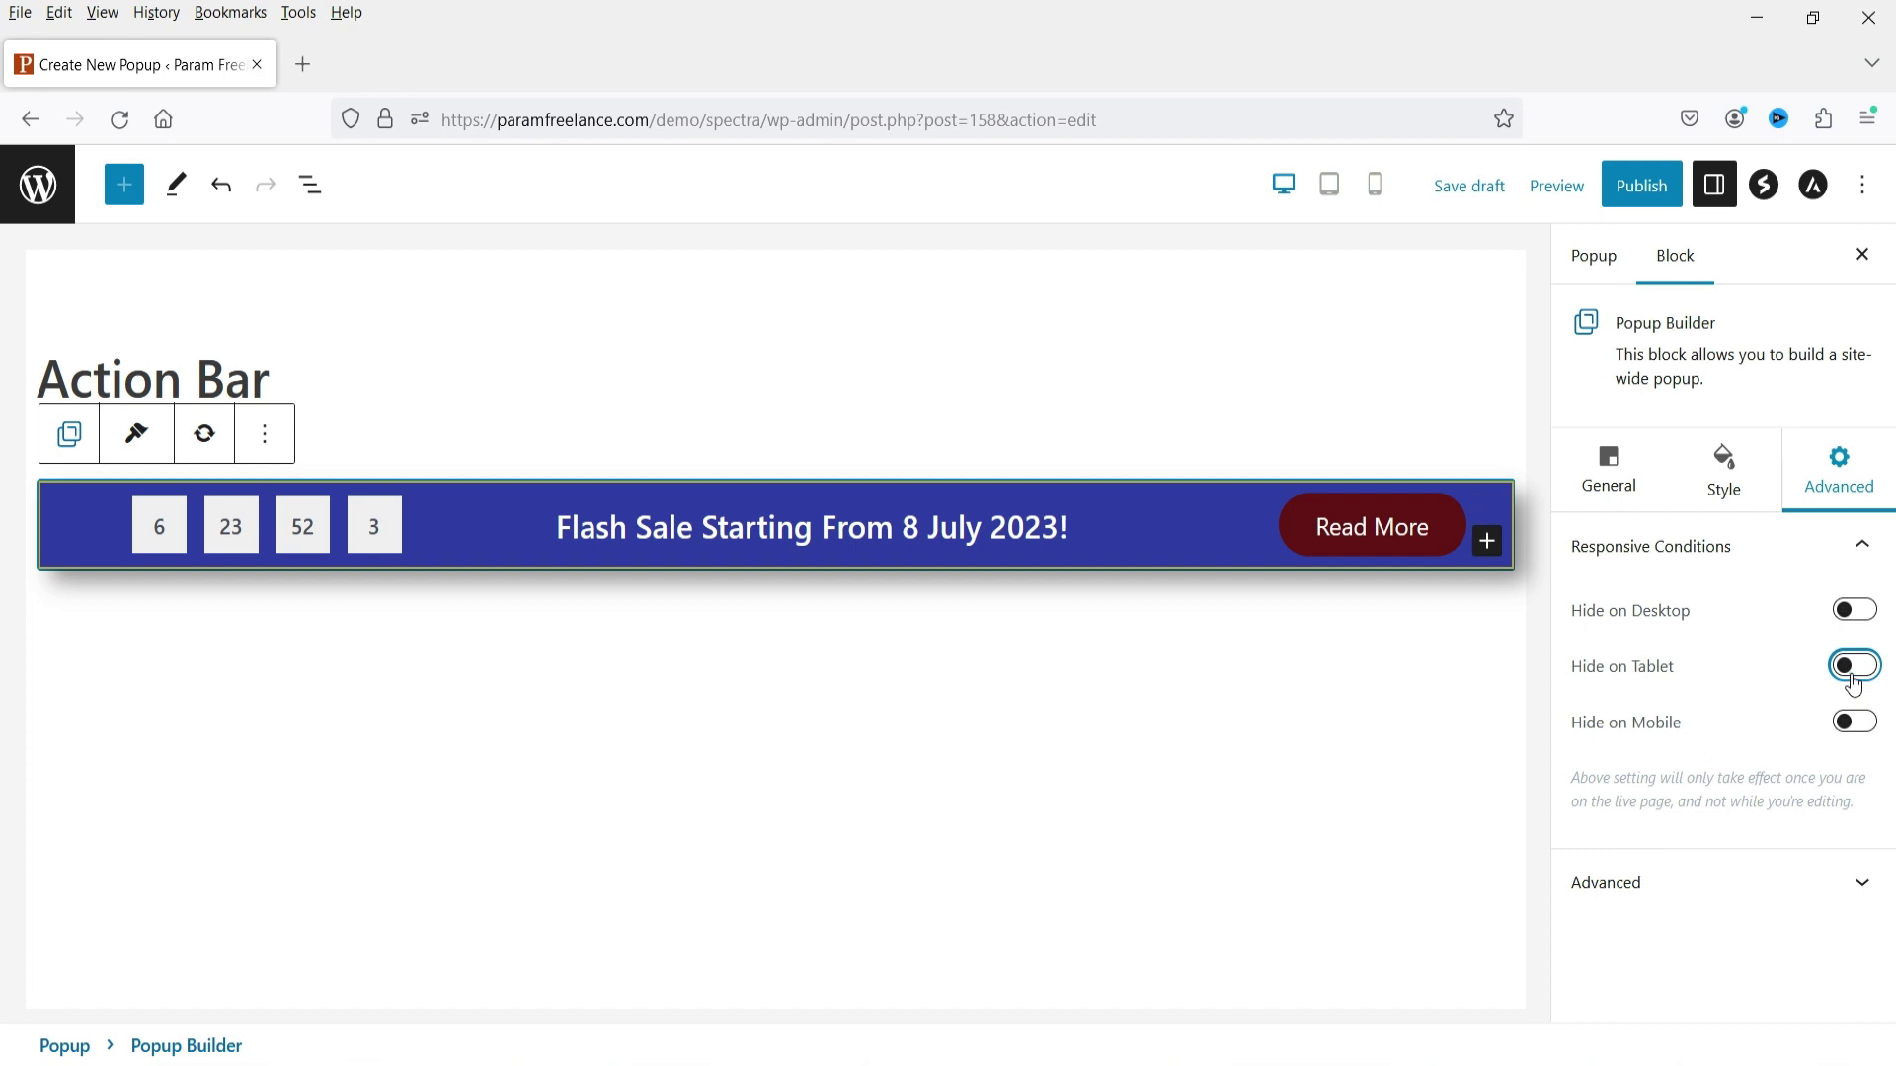
click(1853, 681)
click(1853, 733)
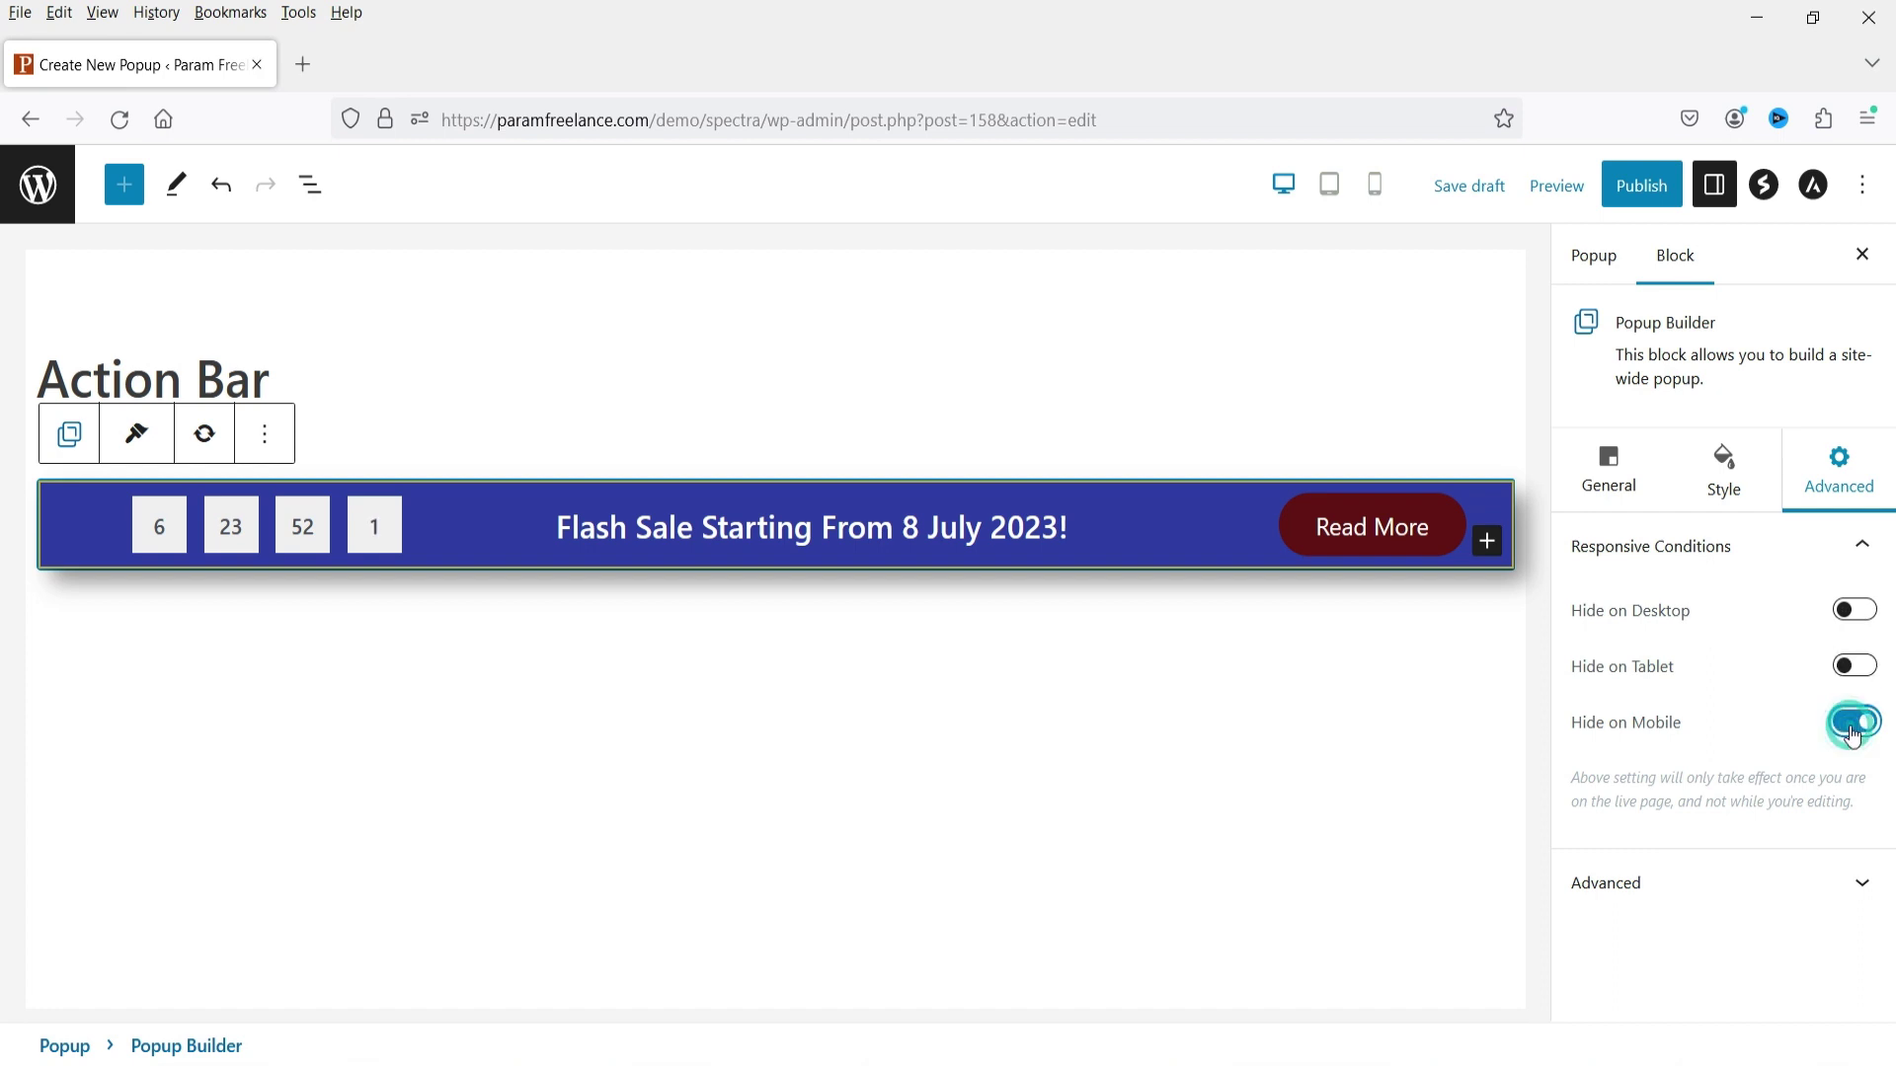
Turn Hide on Mobile back off and preview the info bar in tablet and mobile views before returning to desktop view and its general settings.
click(1852, 733)
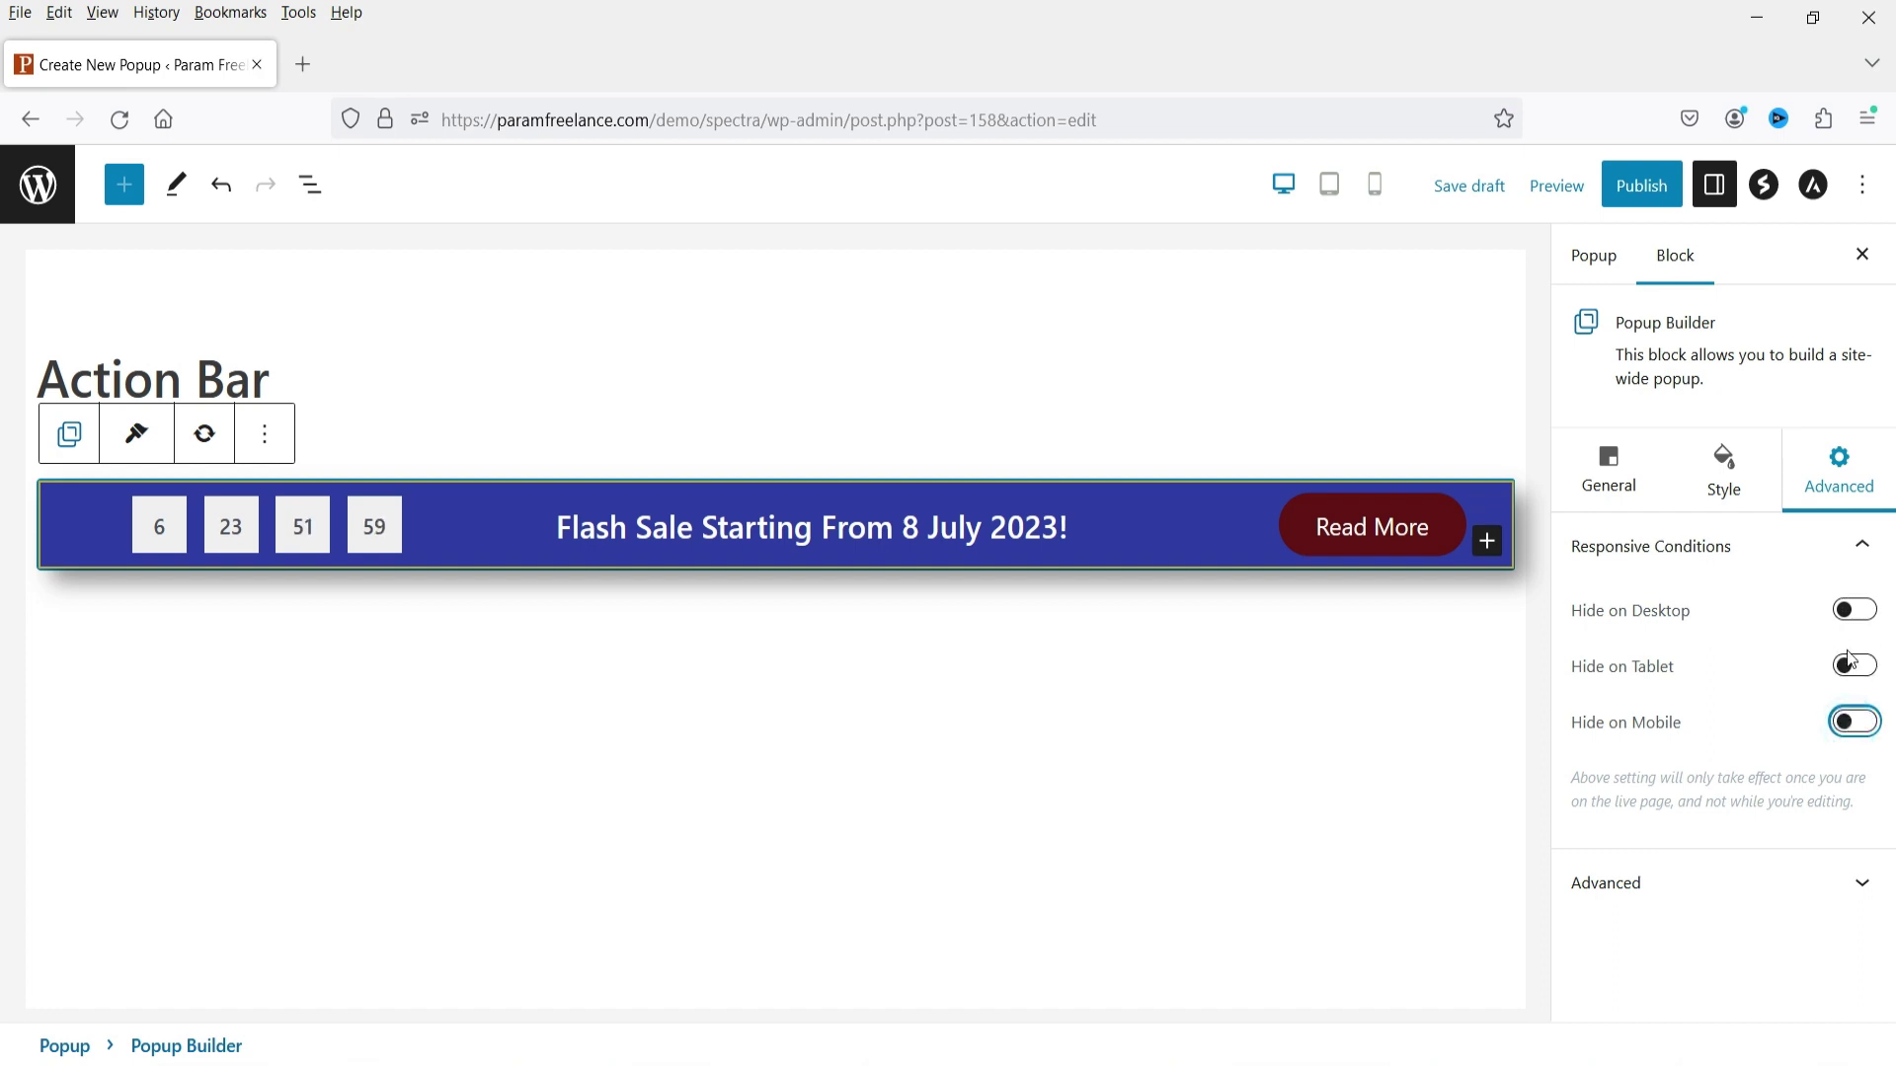
click(1331, 186)
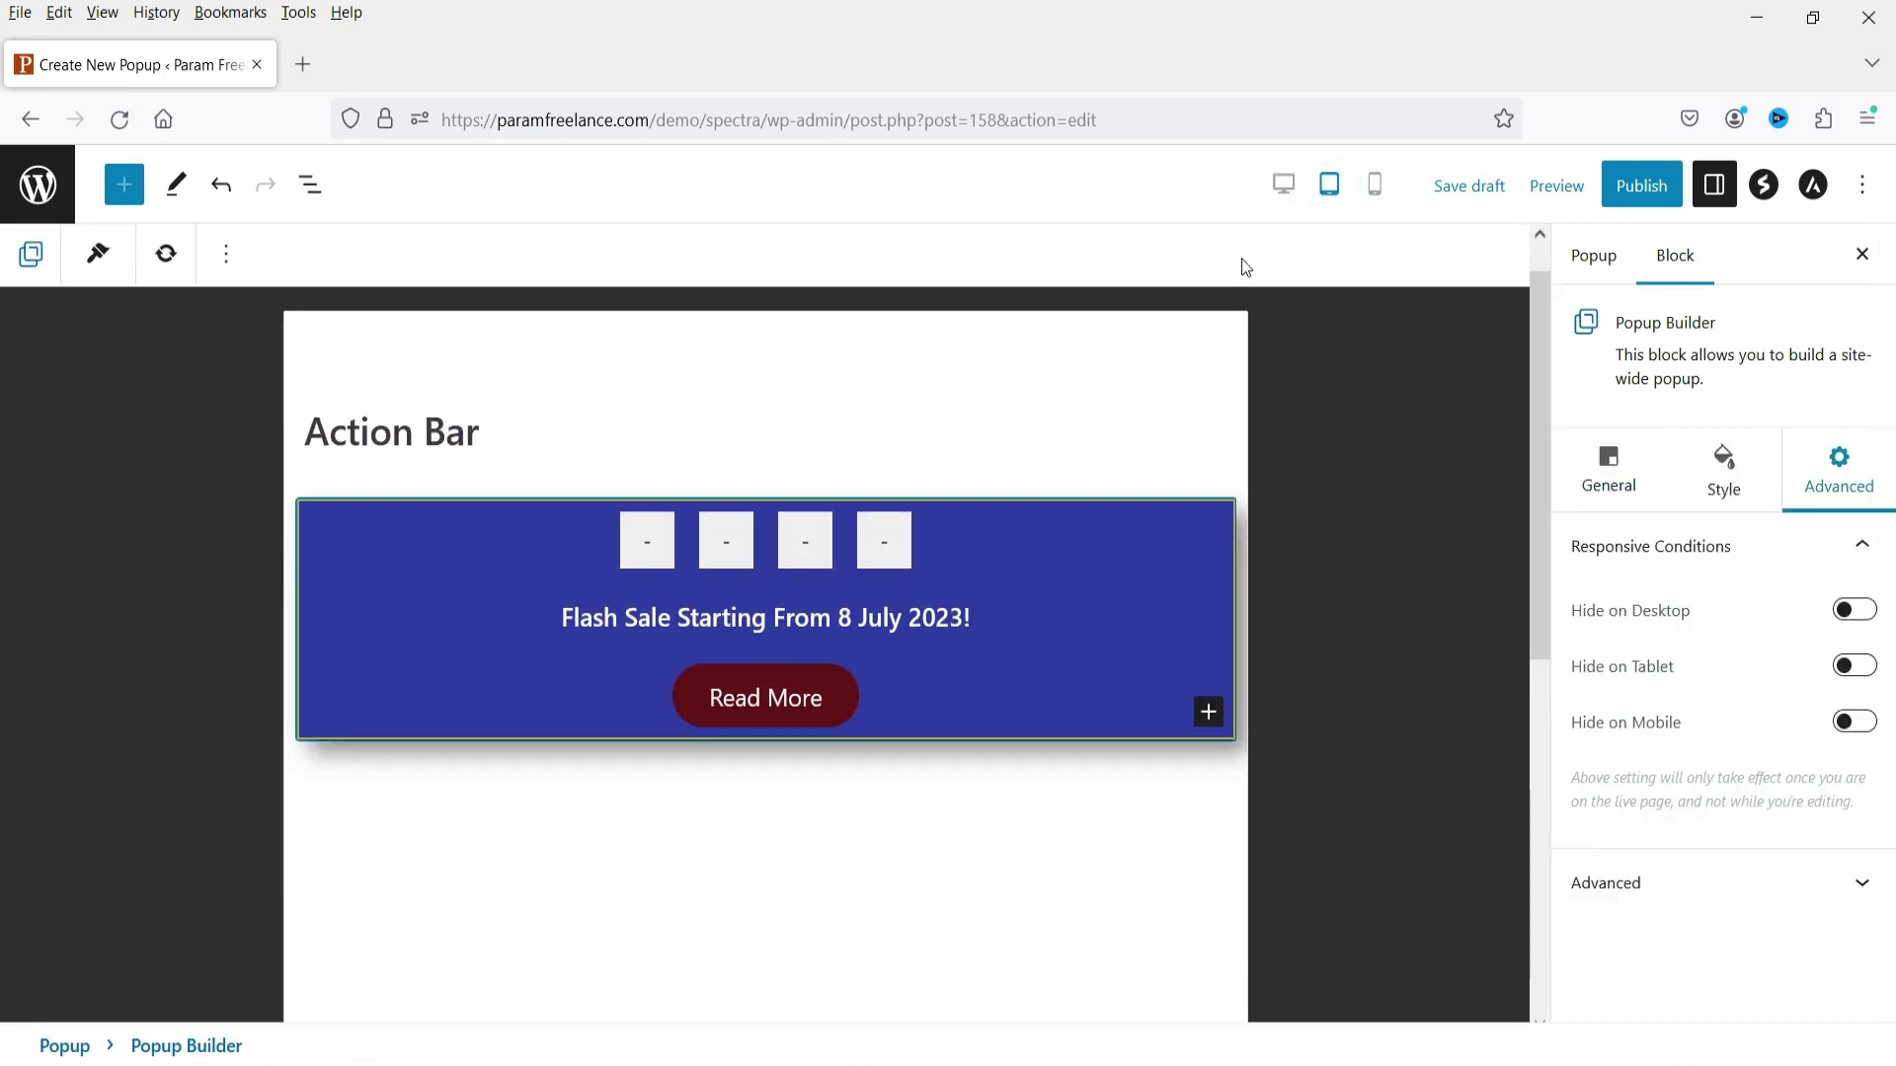
click(1375, 197)
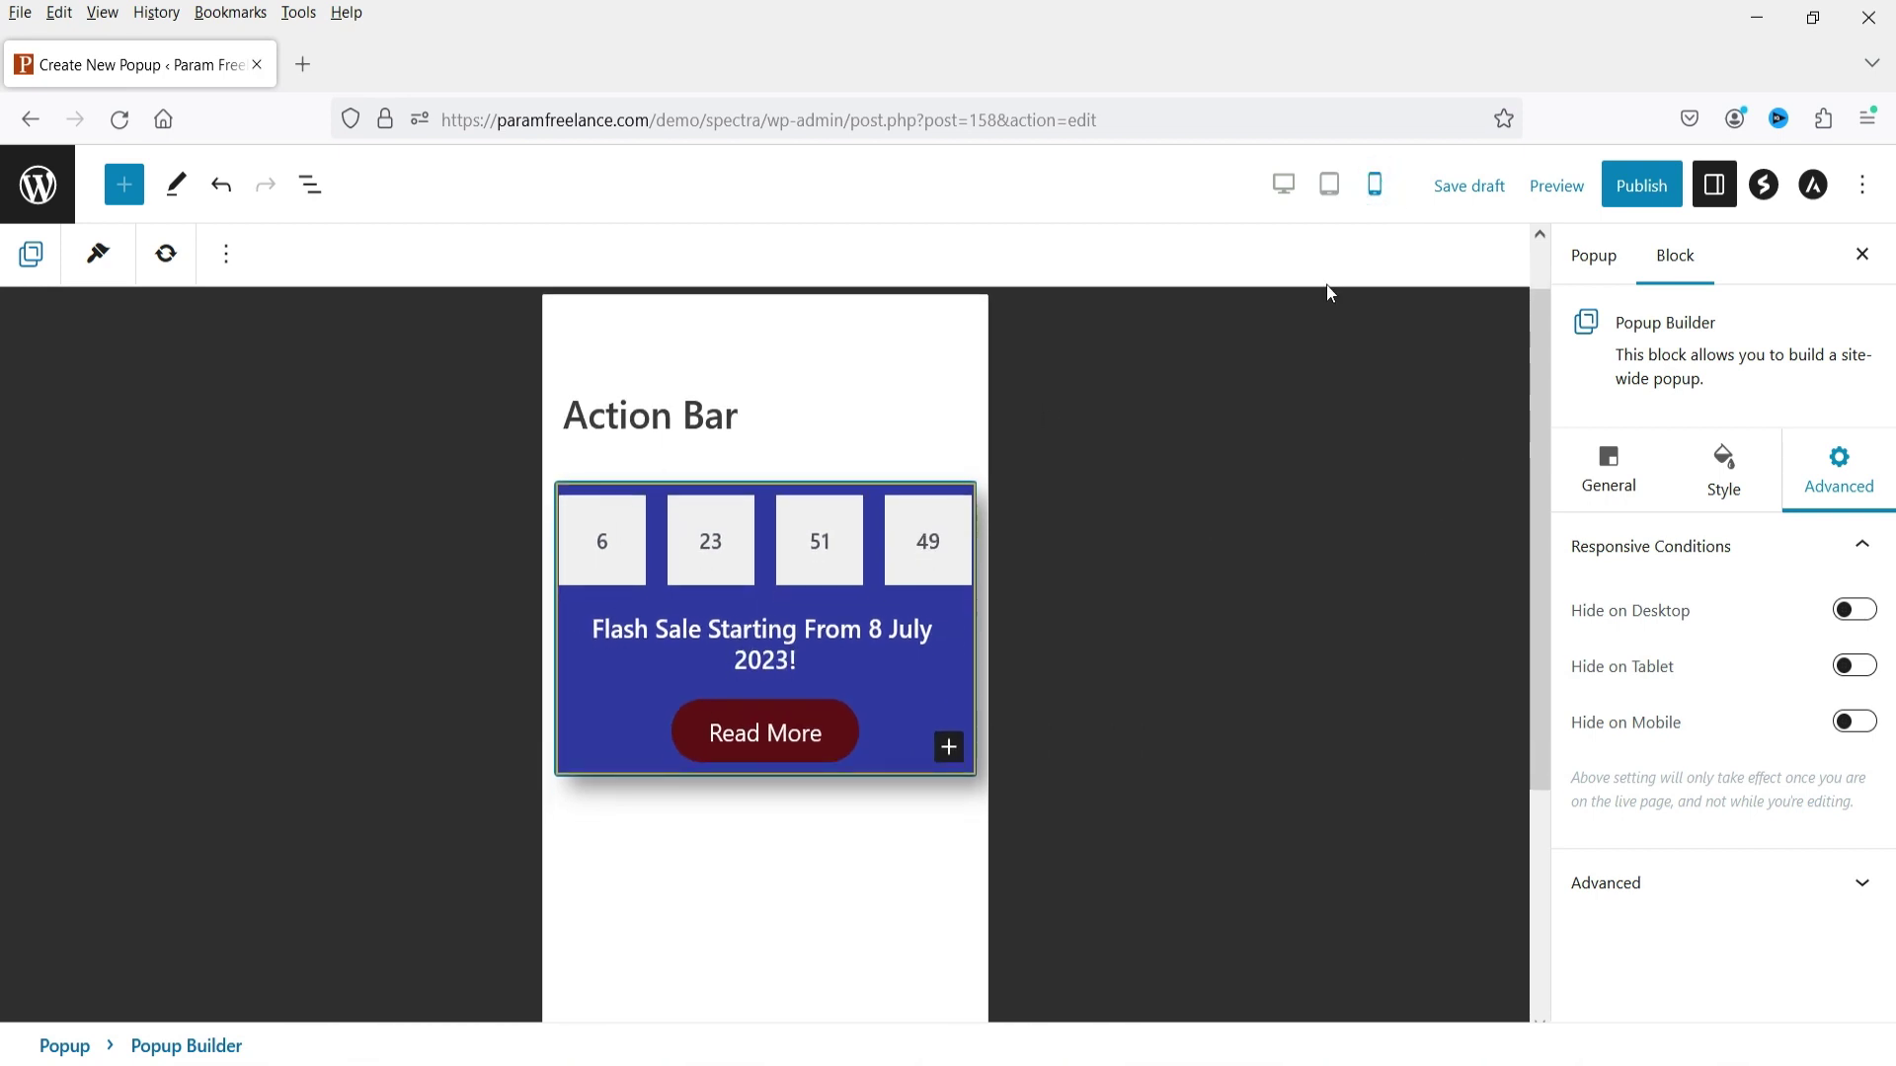
click(1282, 185)
click(1586, 460)
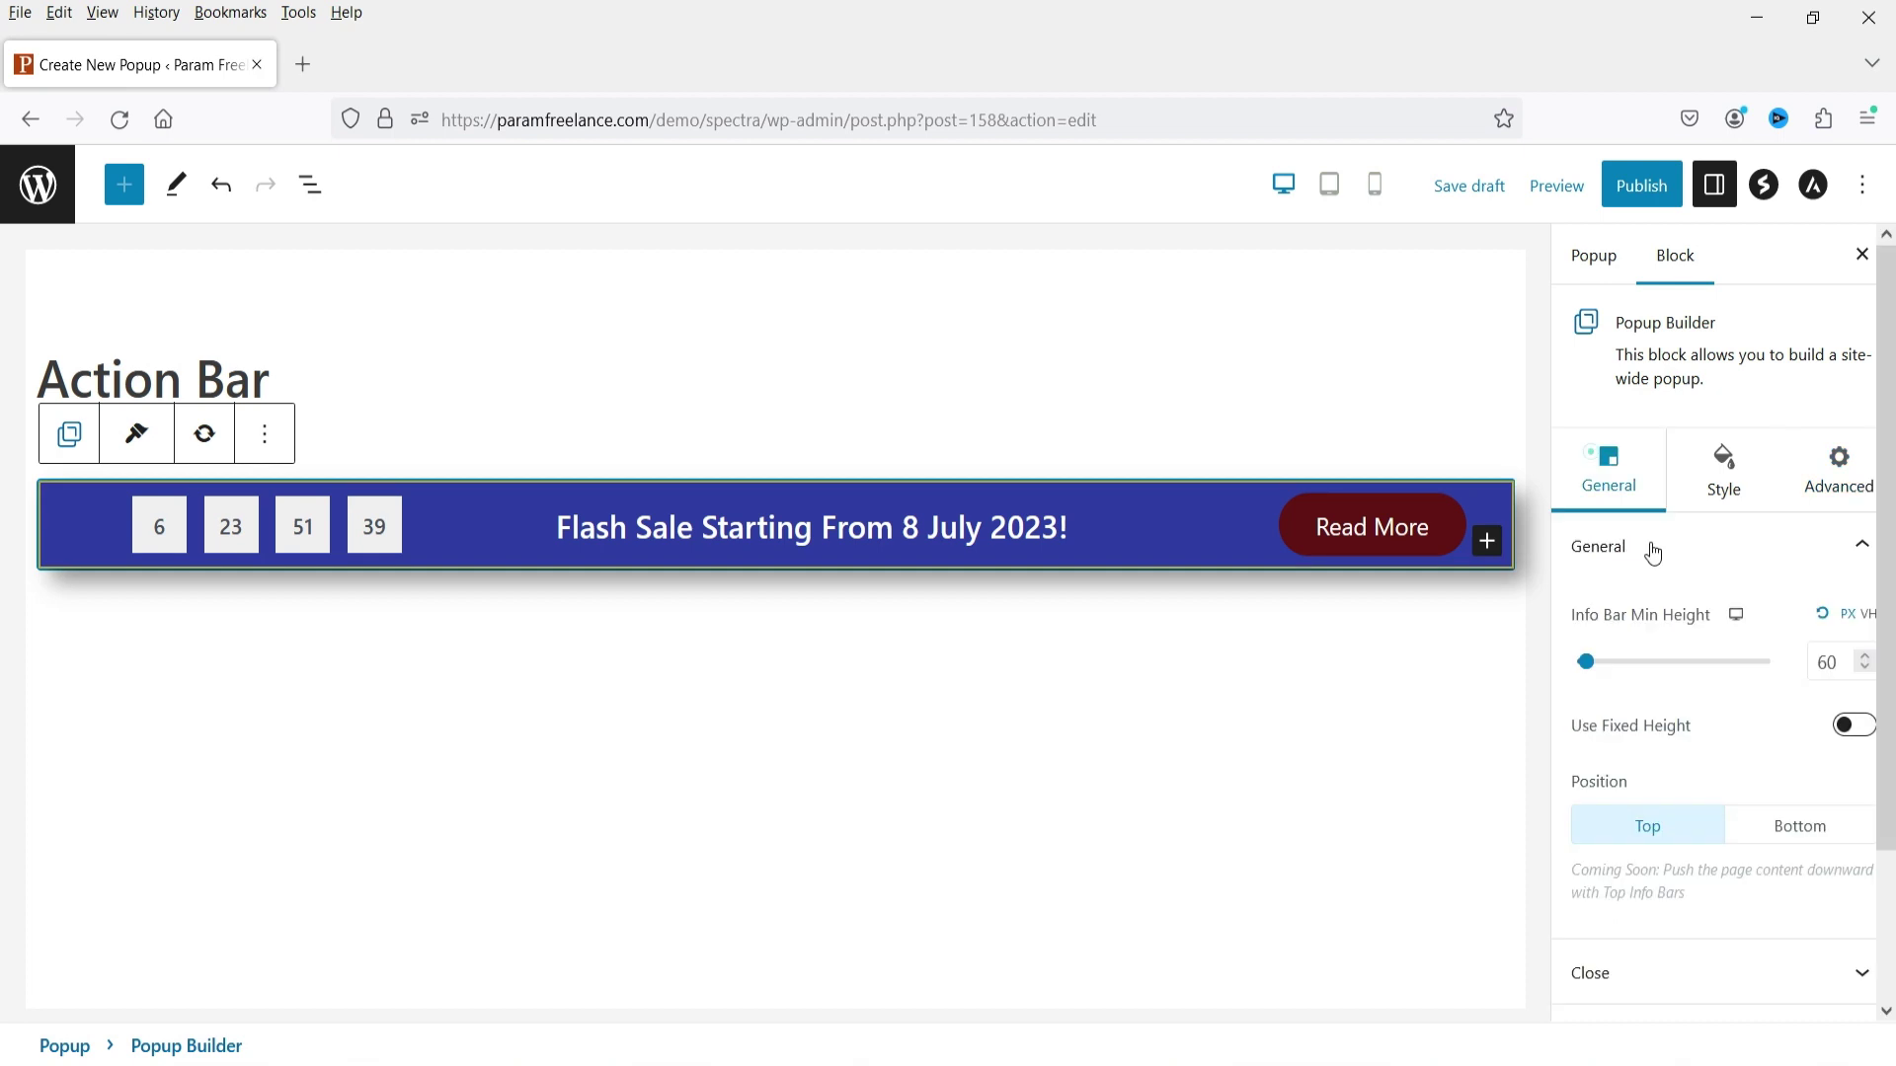
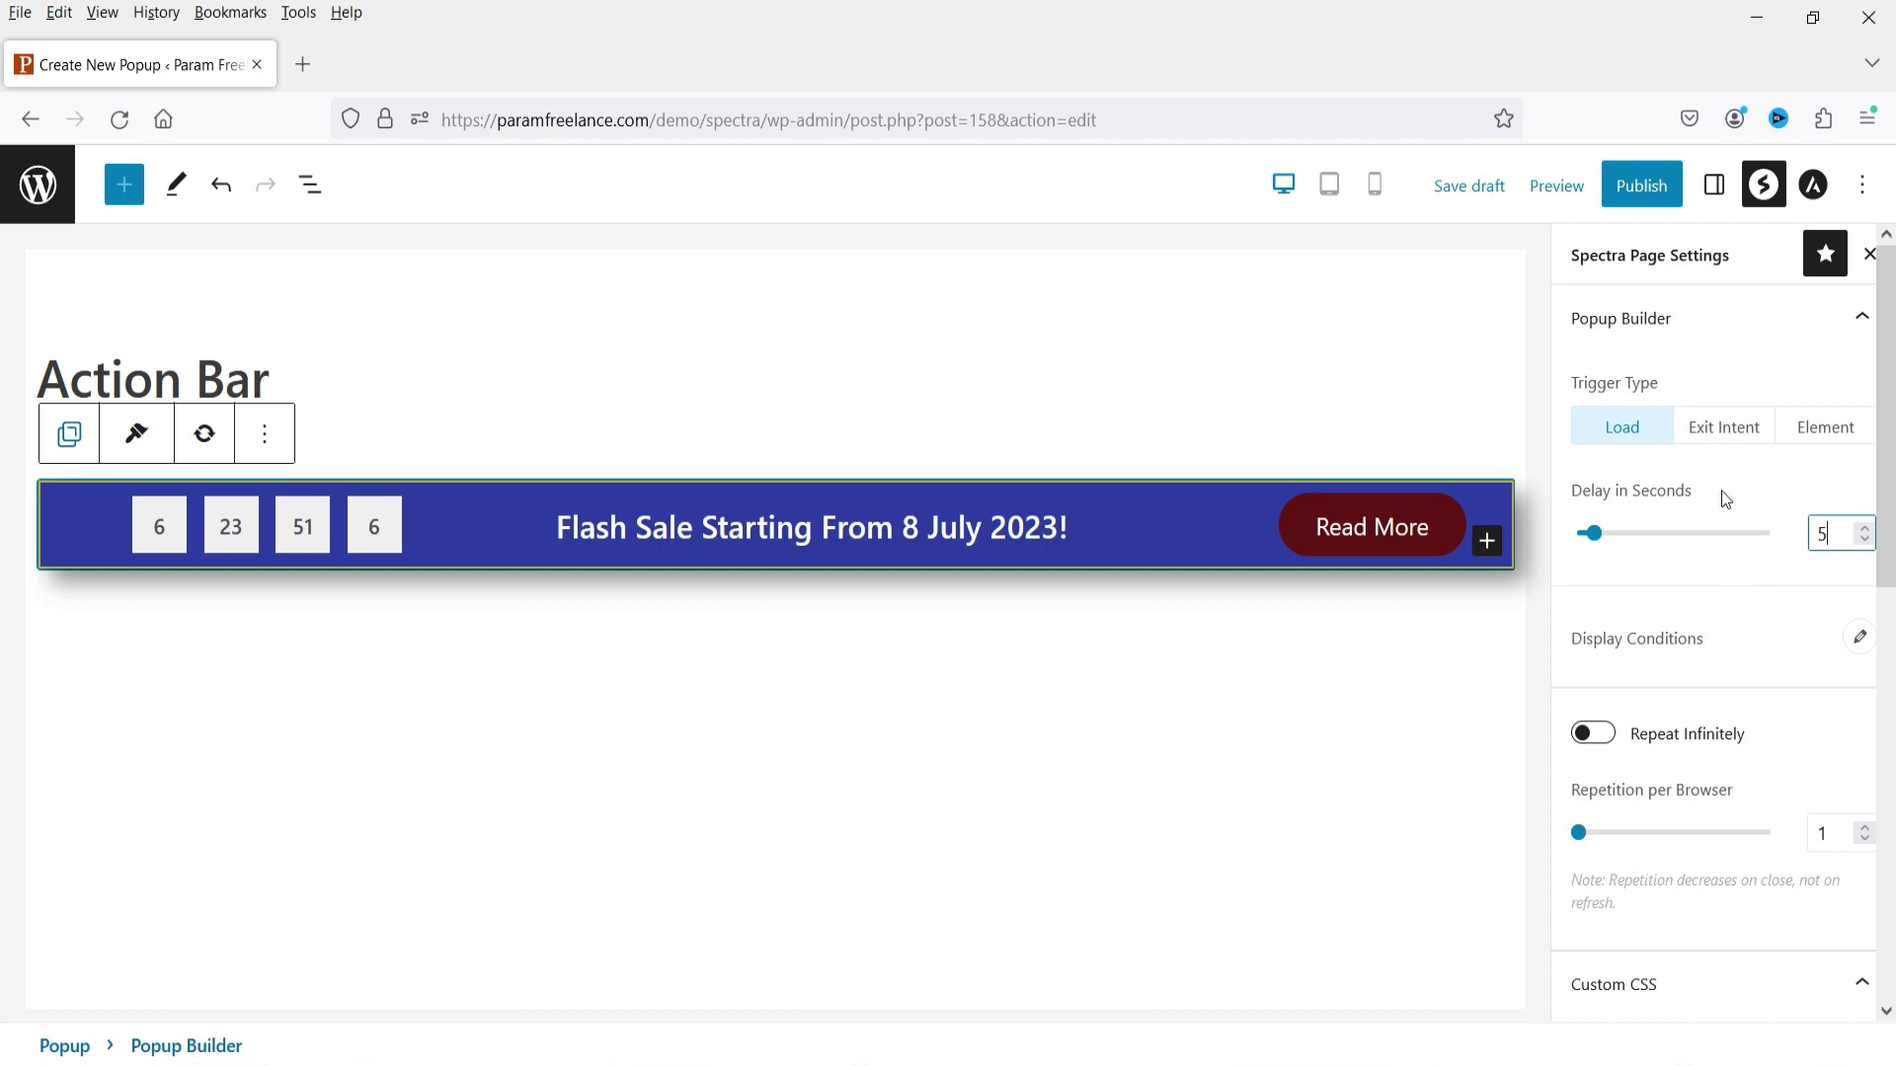
Set Repetition per Browser to 4 under the Exit Intent trigger, and switch the trigger type to Element.
click(1727, 437)
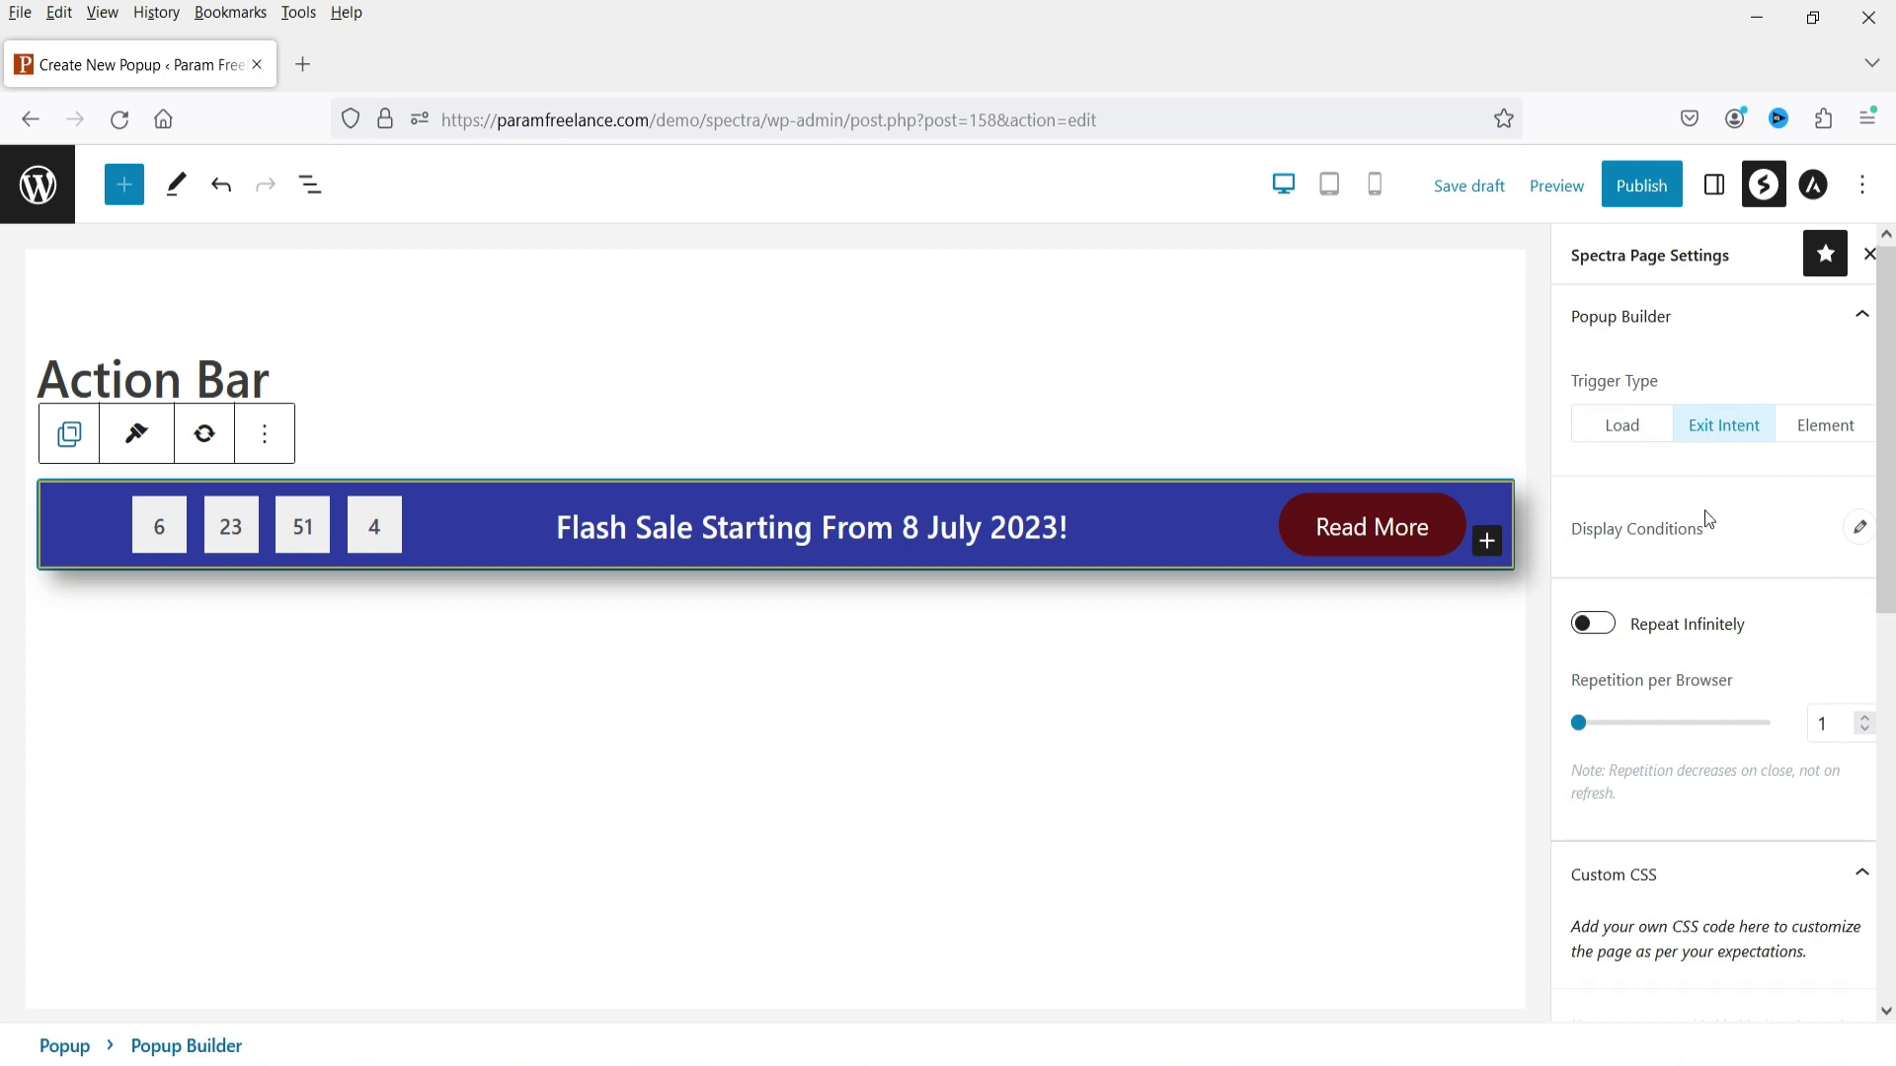
scroll(1599, 525, down, 2)
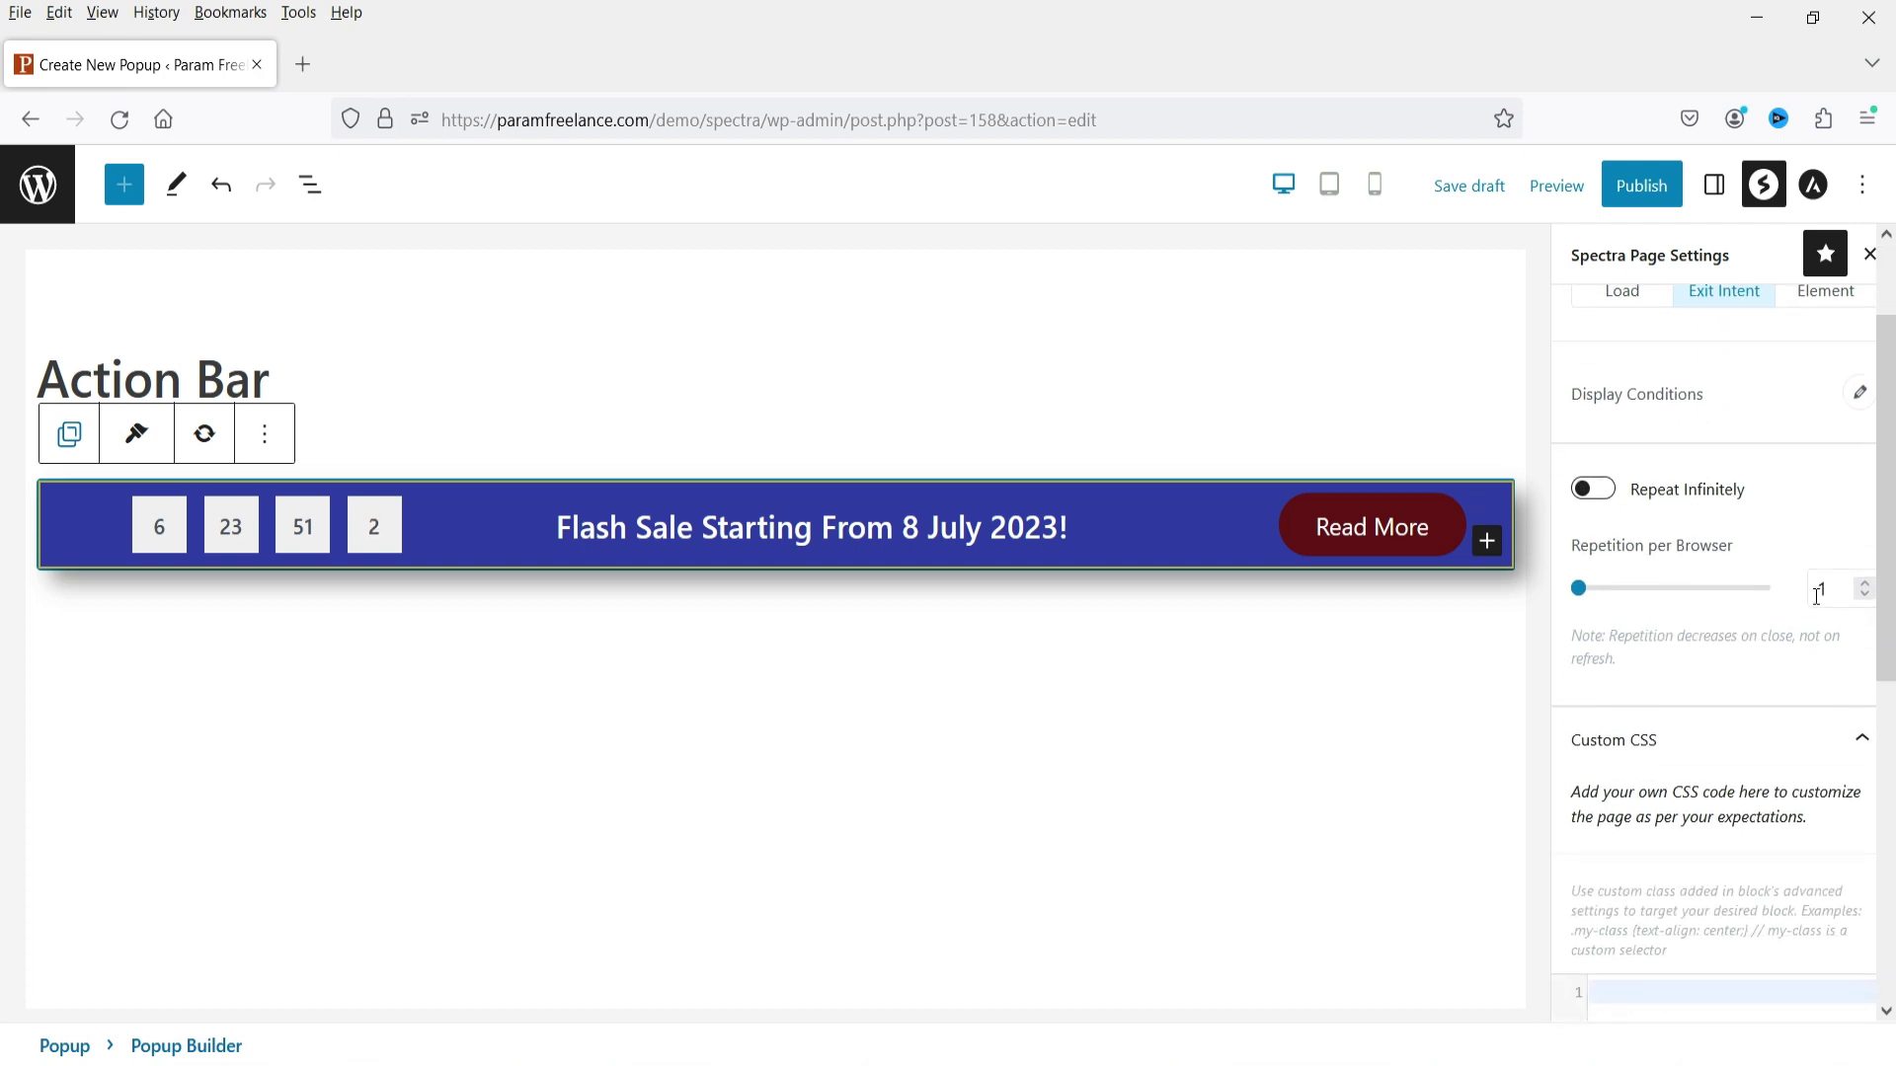
click(1865, 584)
click(1865, 585)
click(1865, 585)
scroll(1744, 520, up, 2)
click(1825, 427)
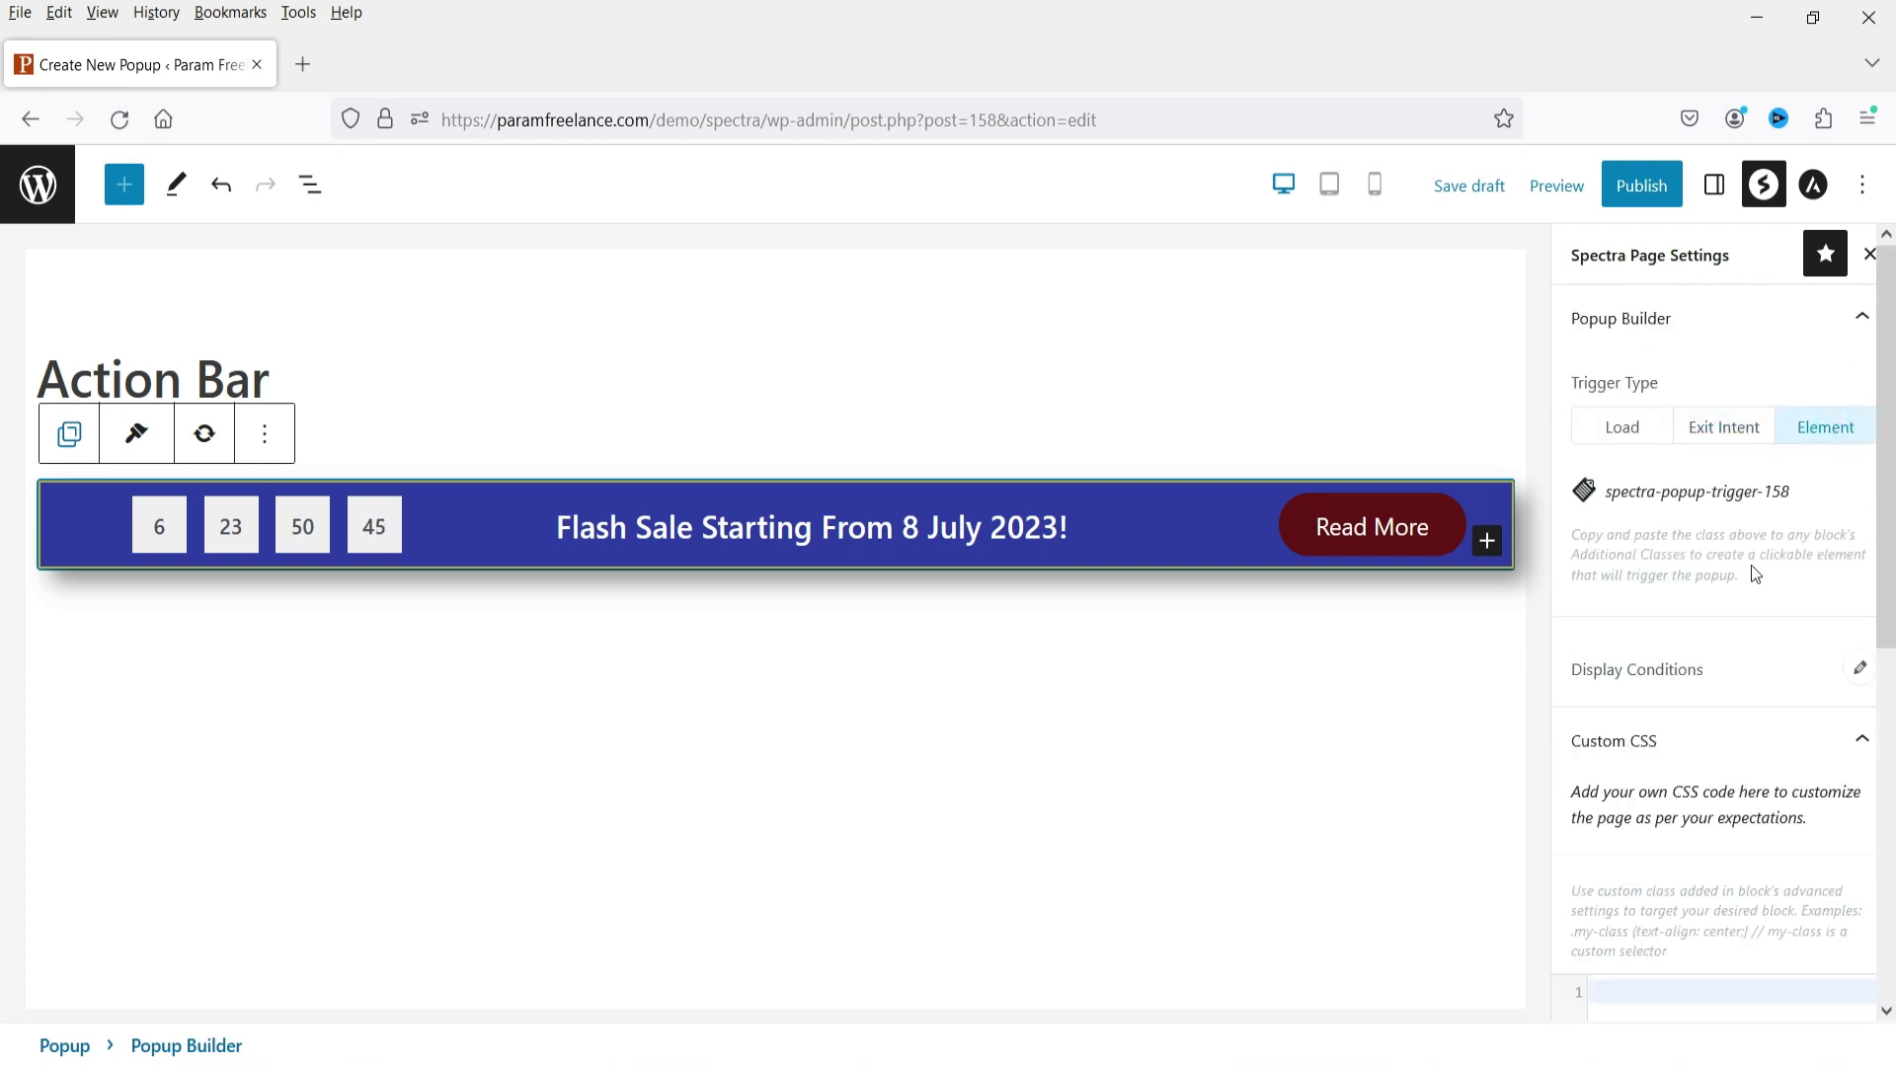
Review the display conditions for Entire Website, trying All Posts as a Do Not Display On exclusion and removing it again.
scroll(1750, 562, down, 2)
click(1858, 532)
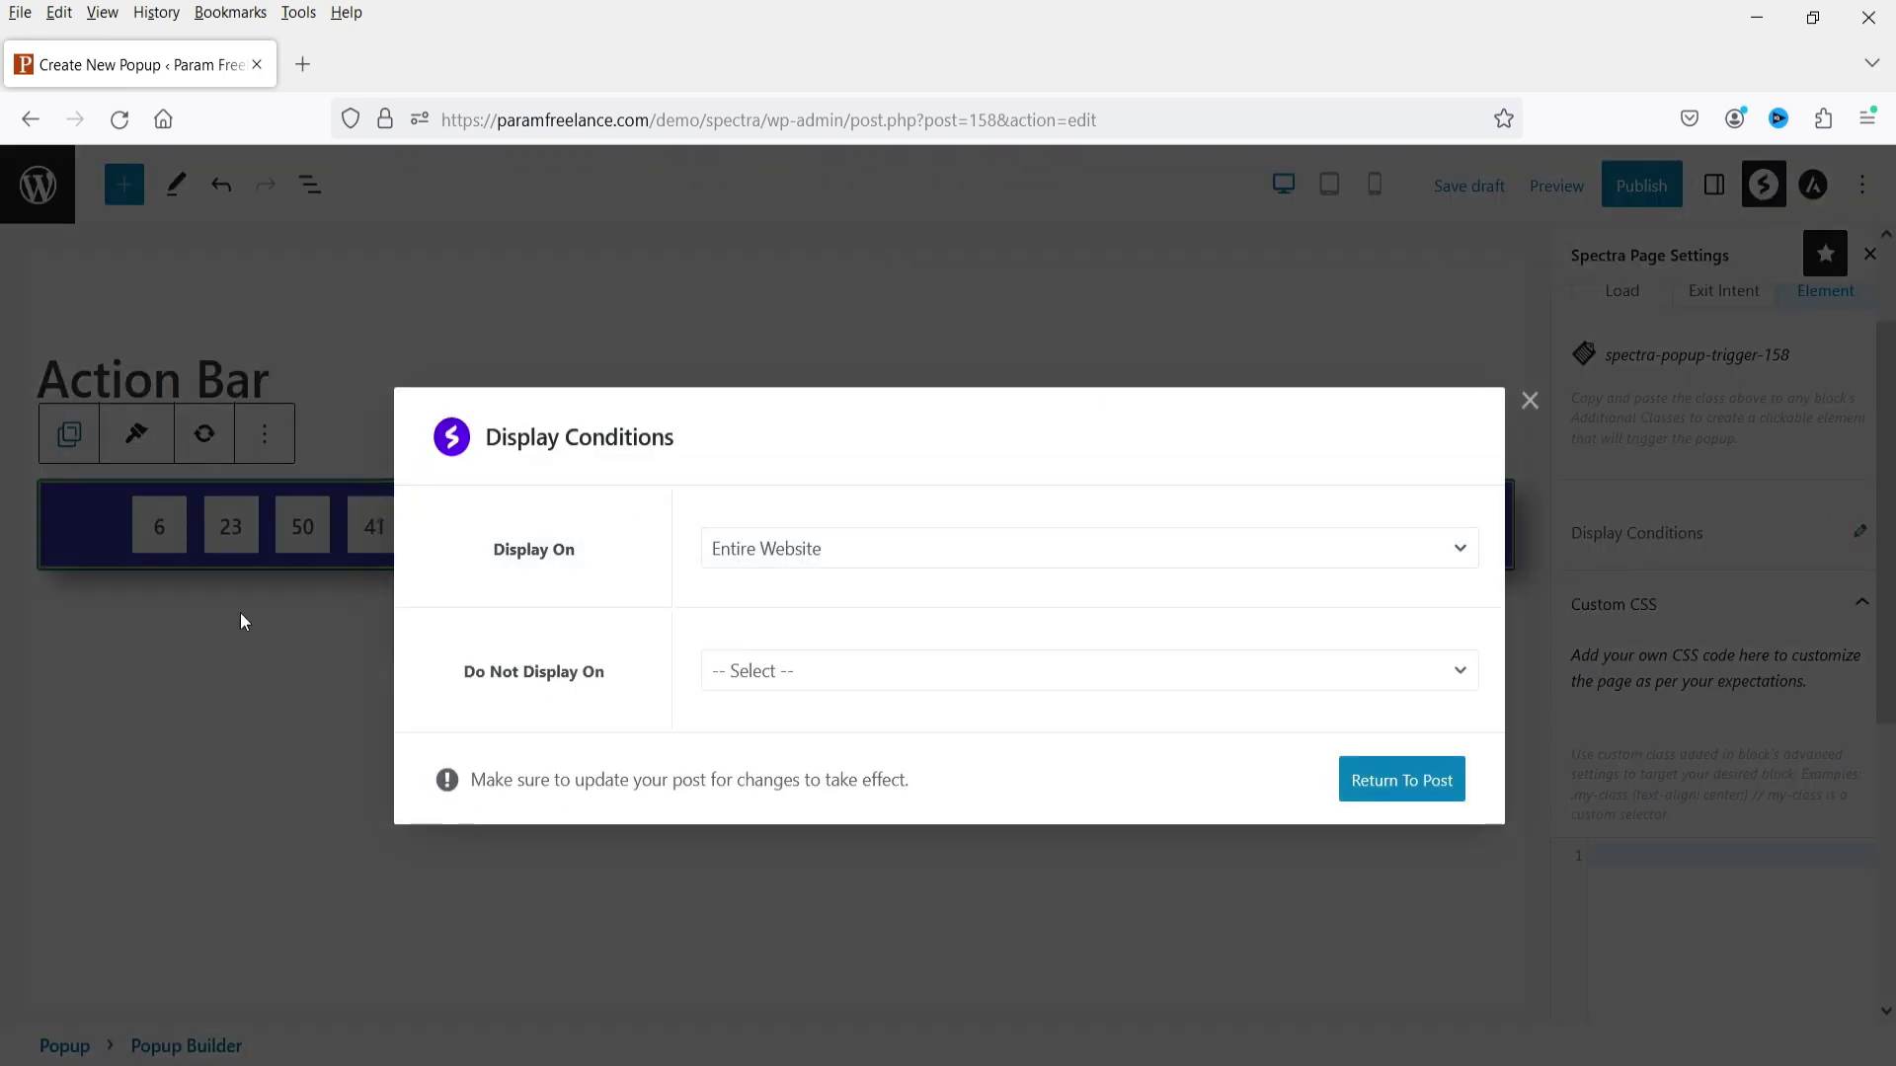
click(798, 558)
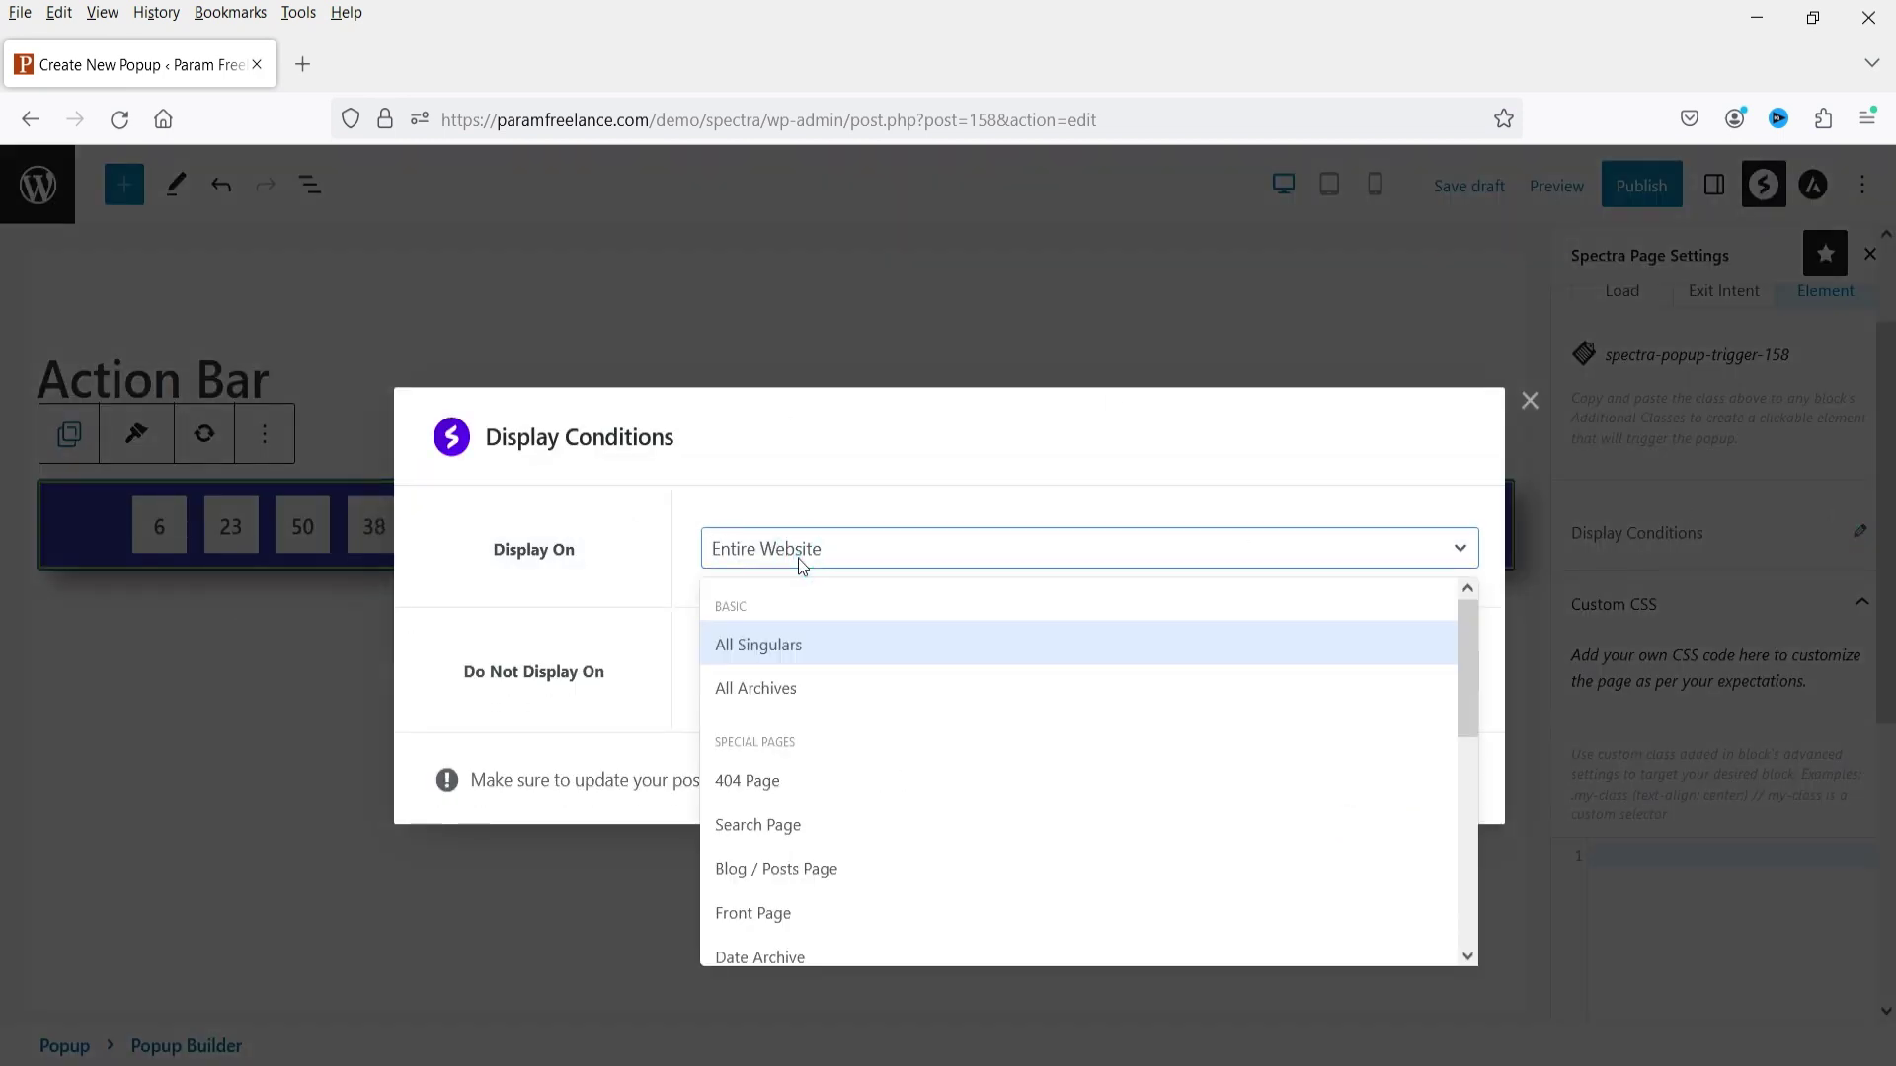
click(798, 559)
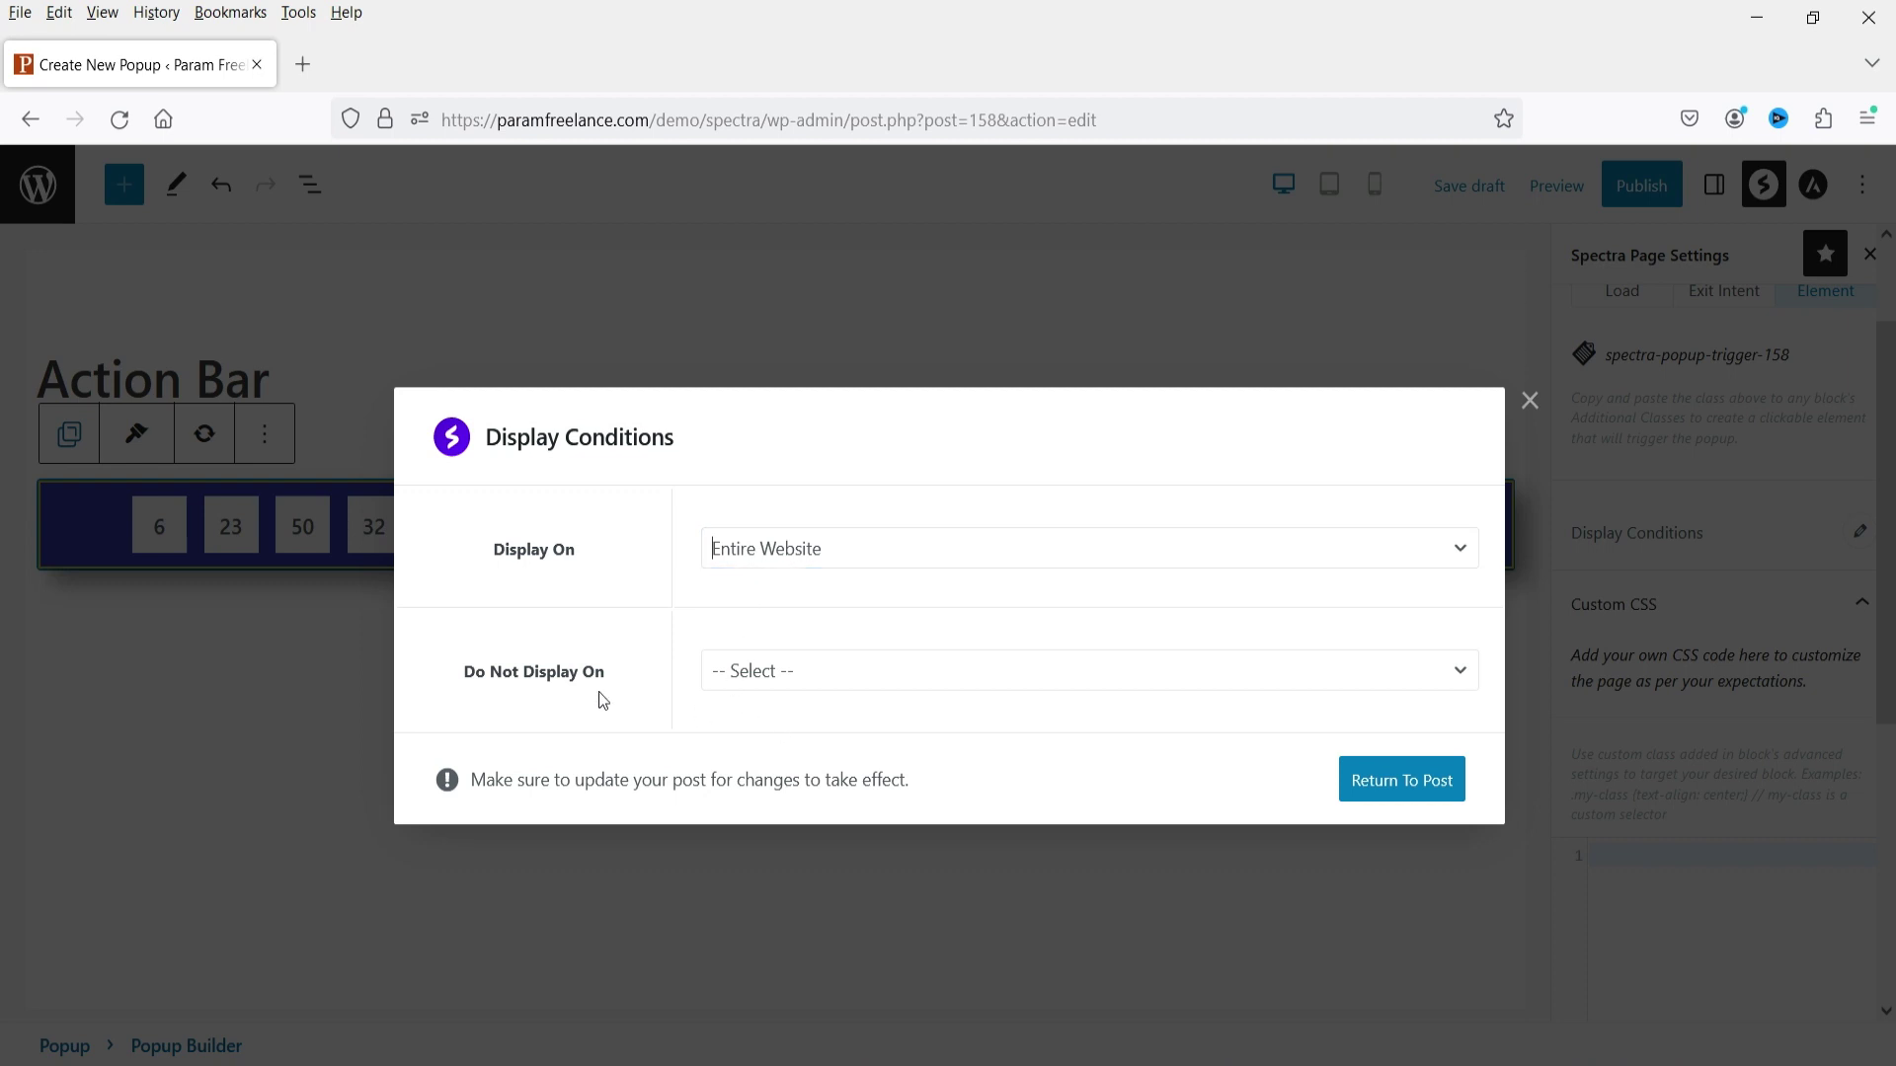
click(819, 679)
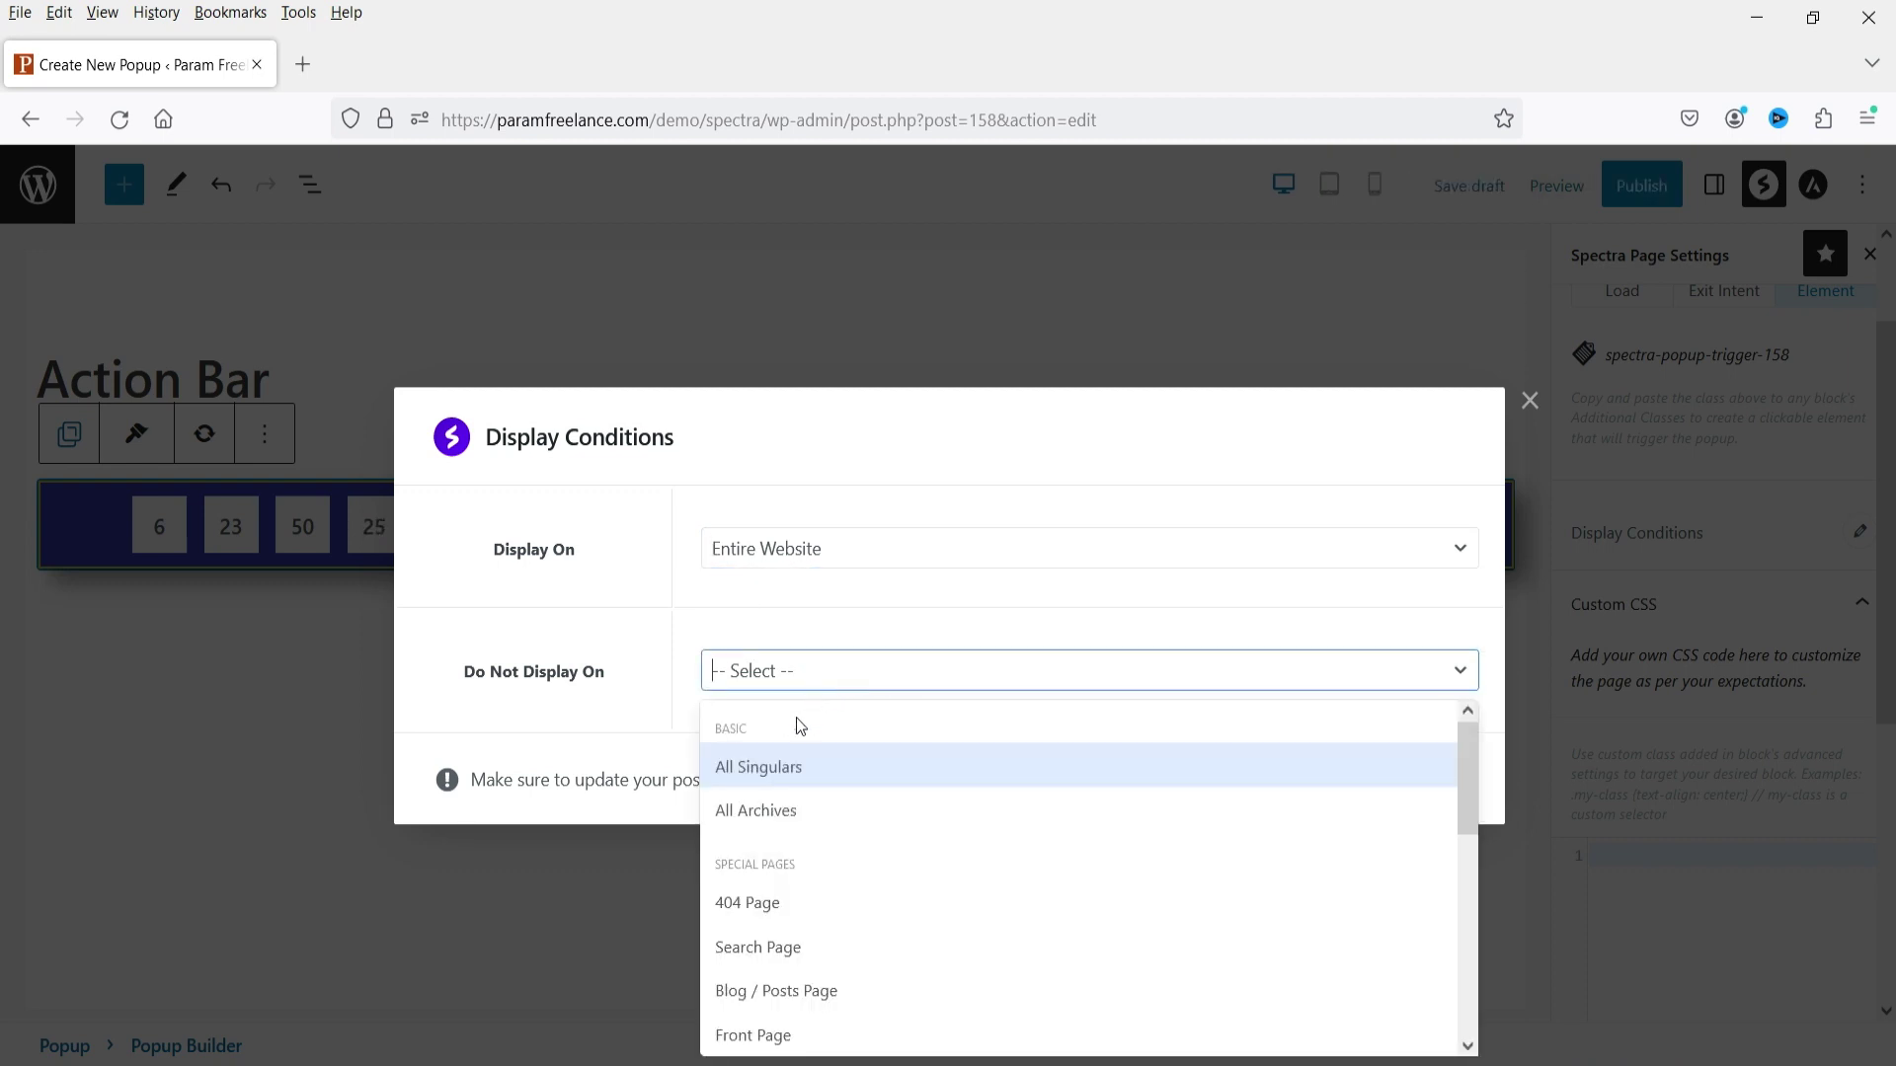
scroll(1009, 839, down, 5)
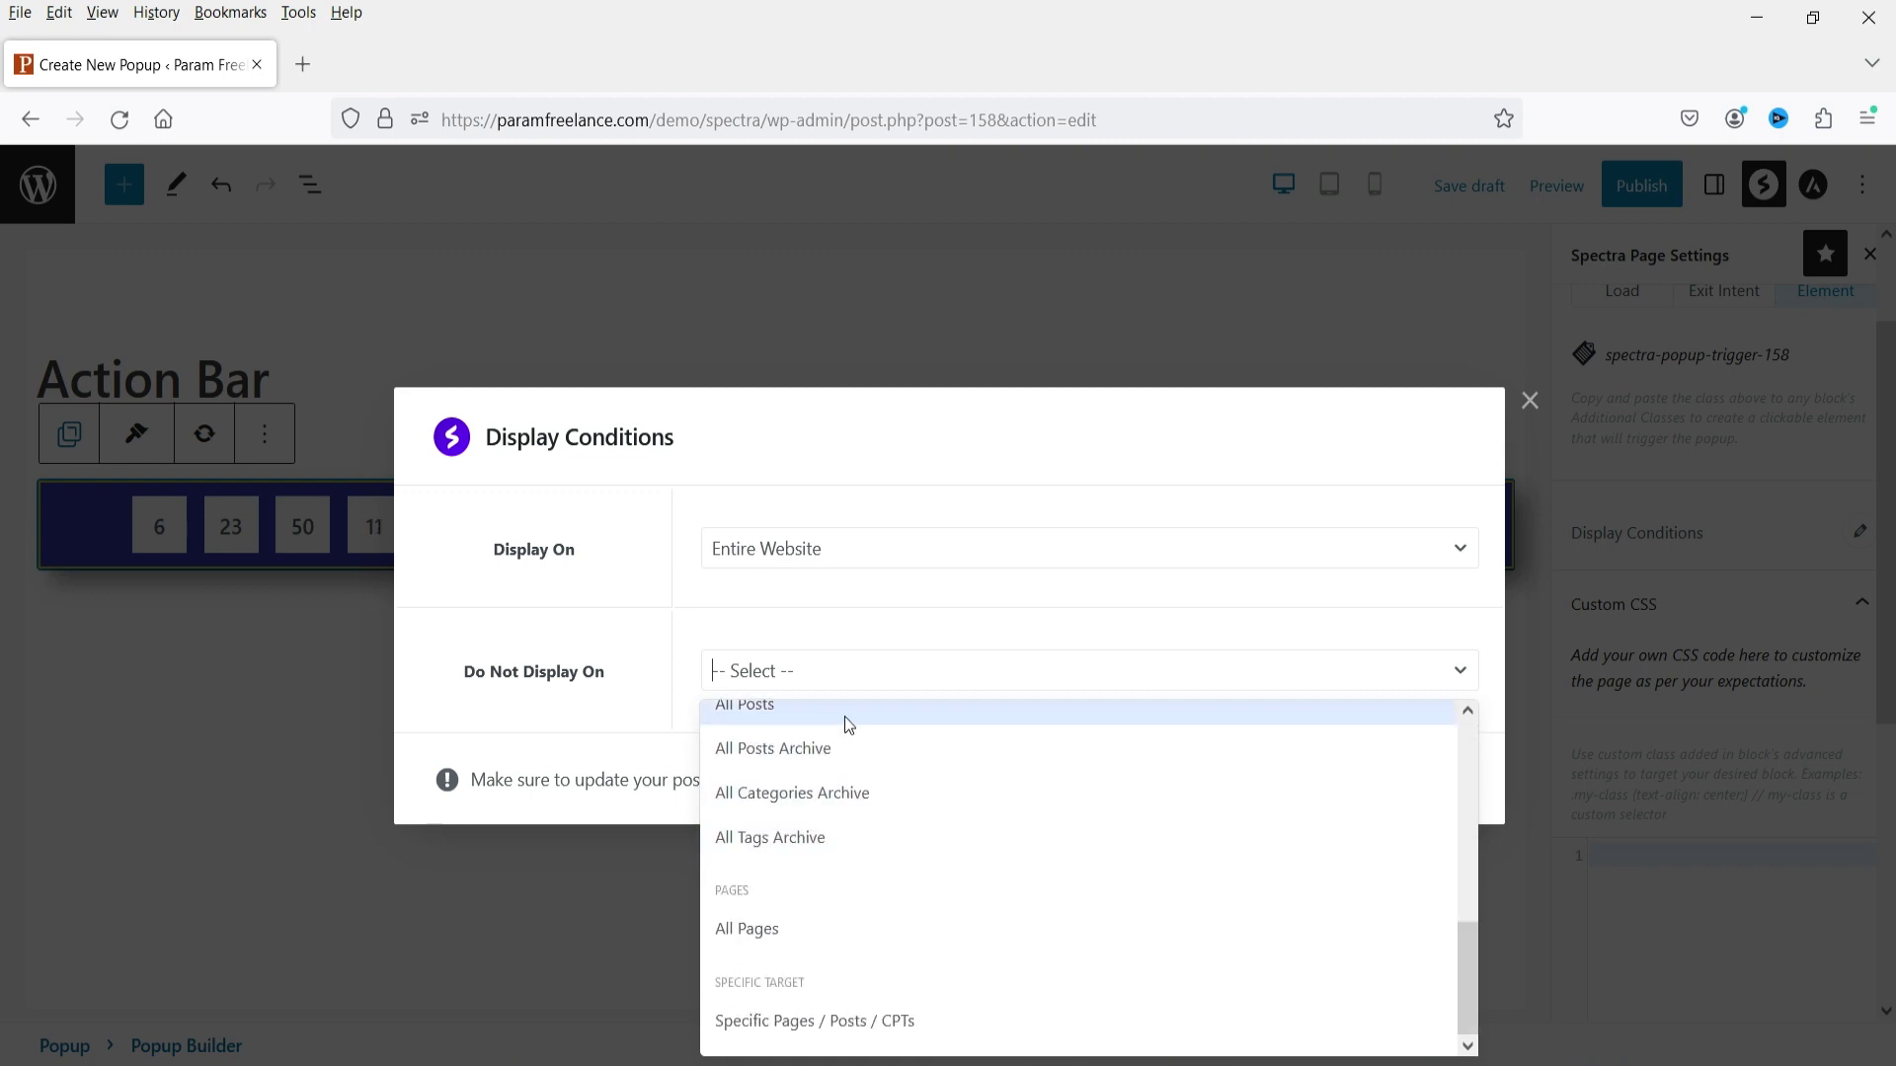
click(802, 713)
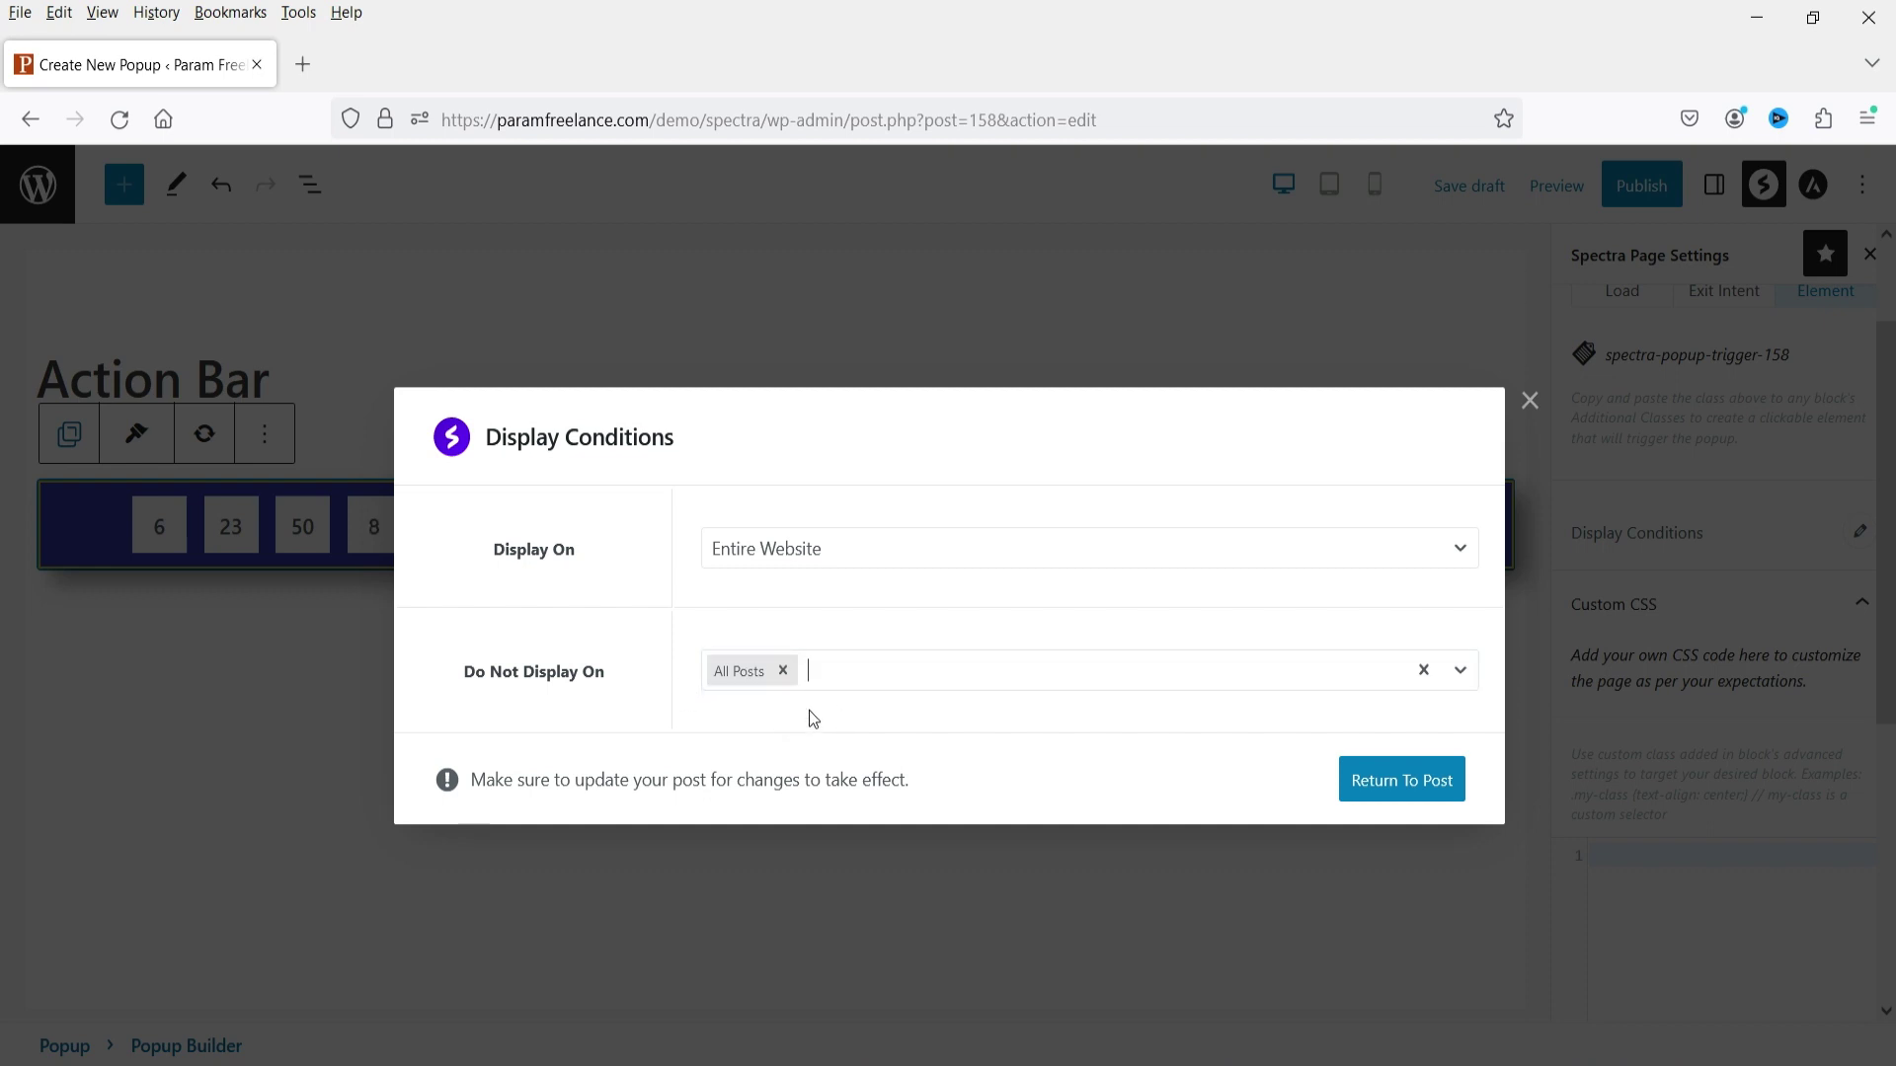
click(783, 670)
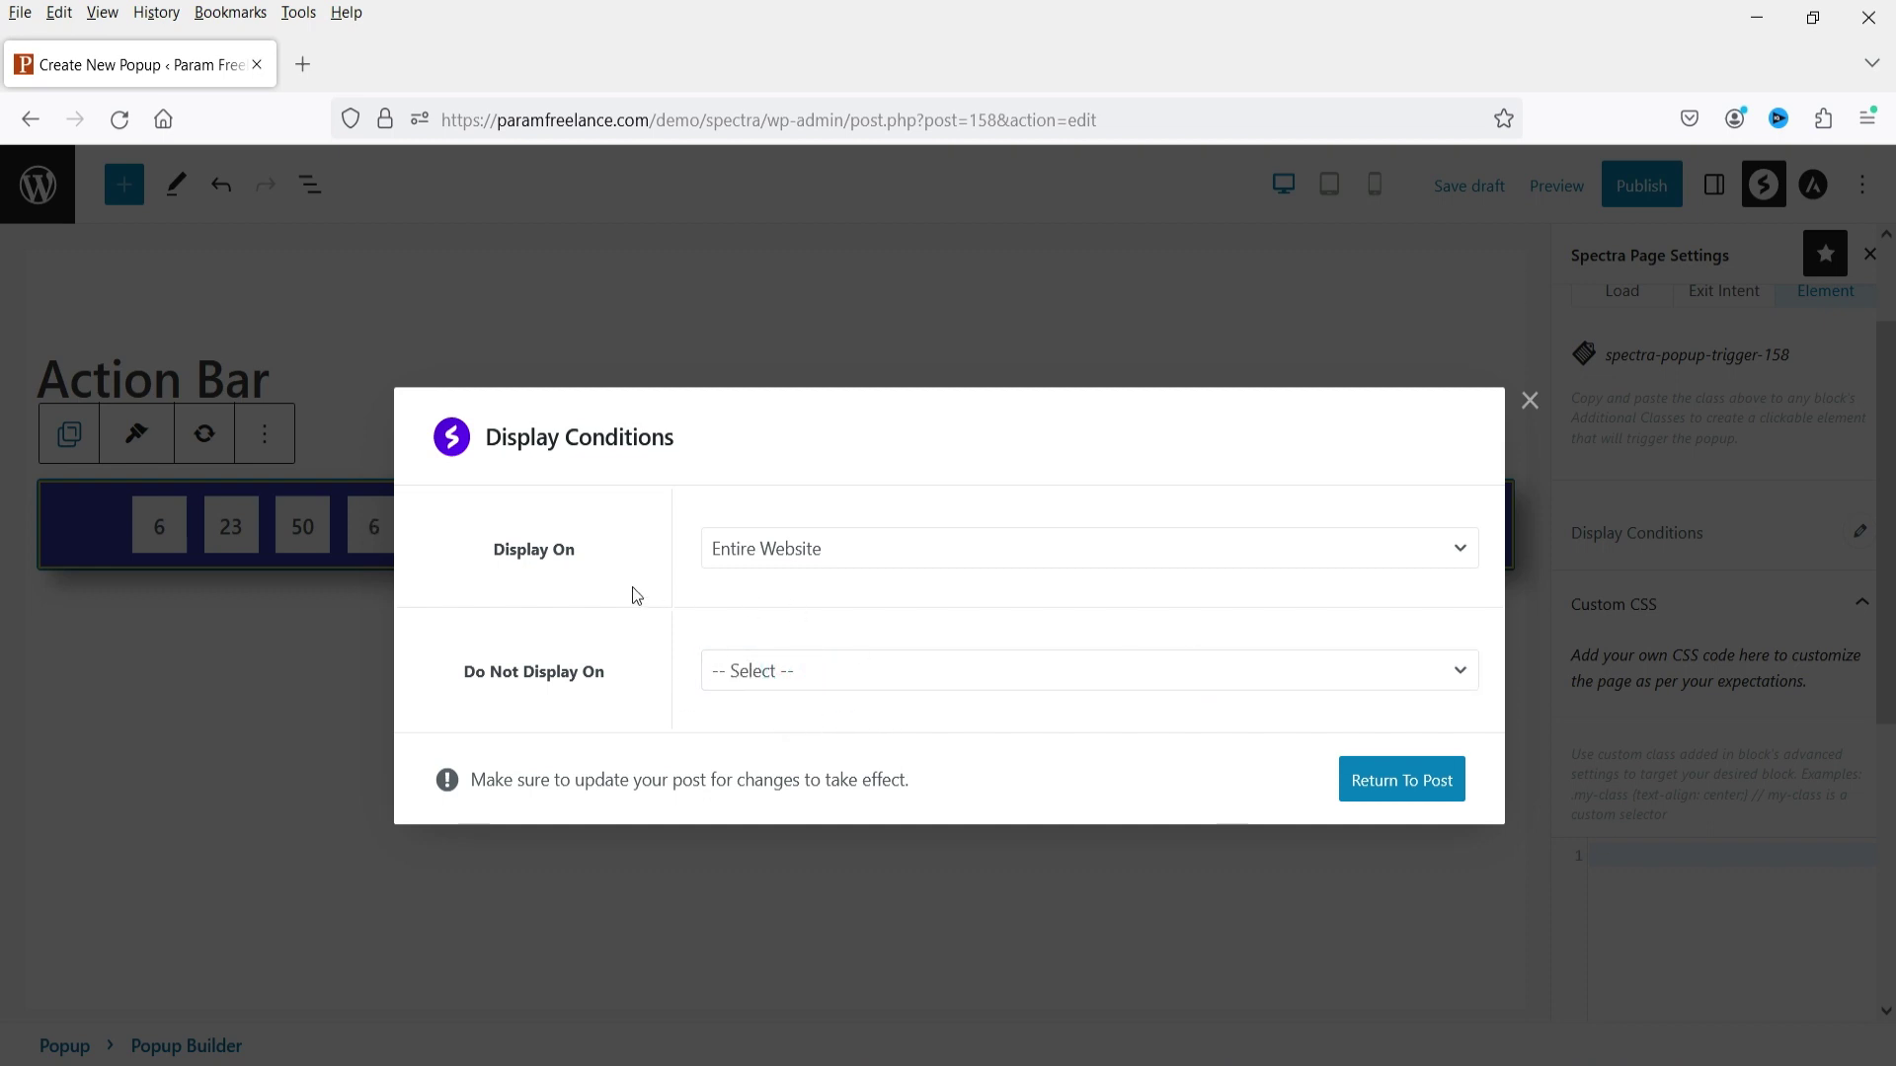
click(1371, 784)
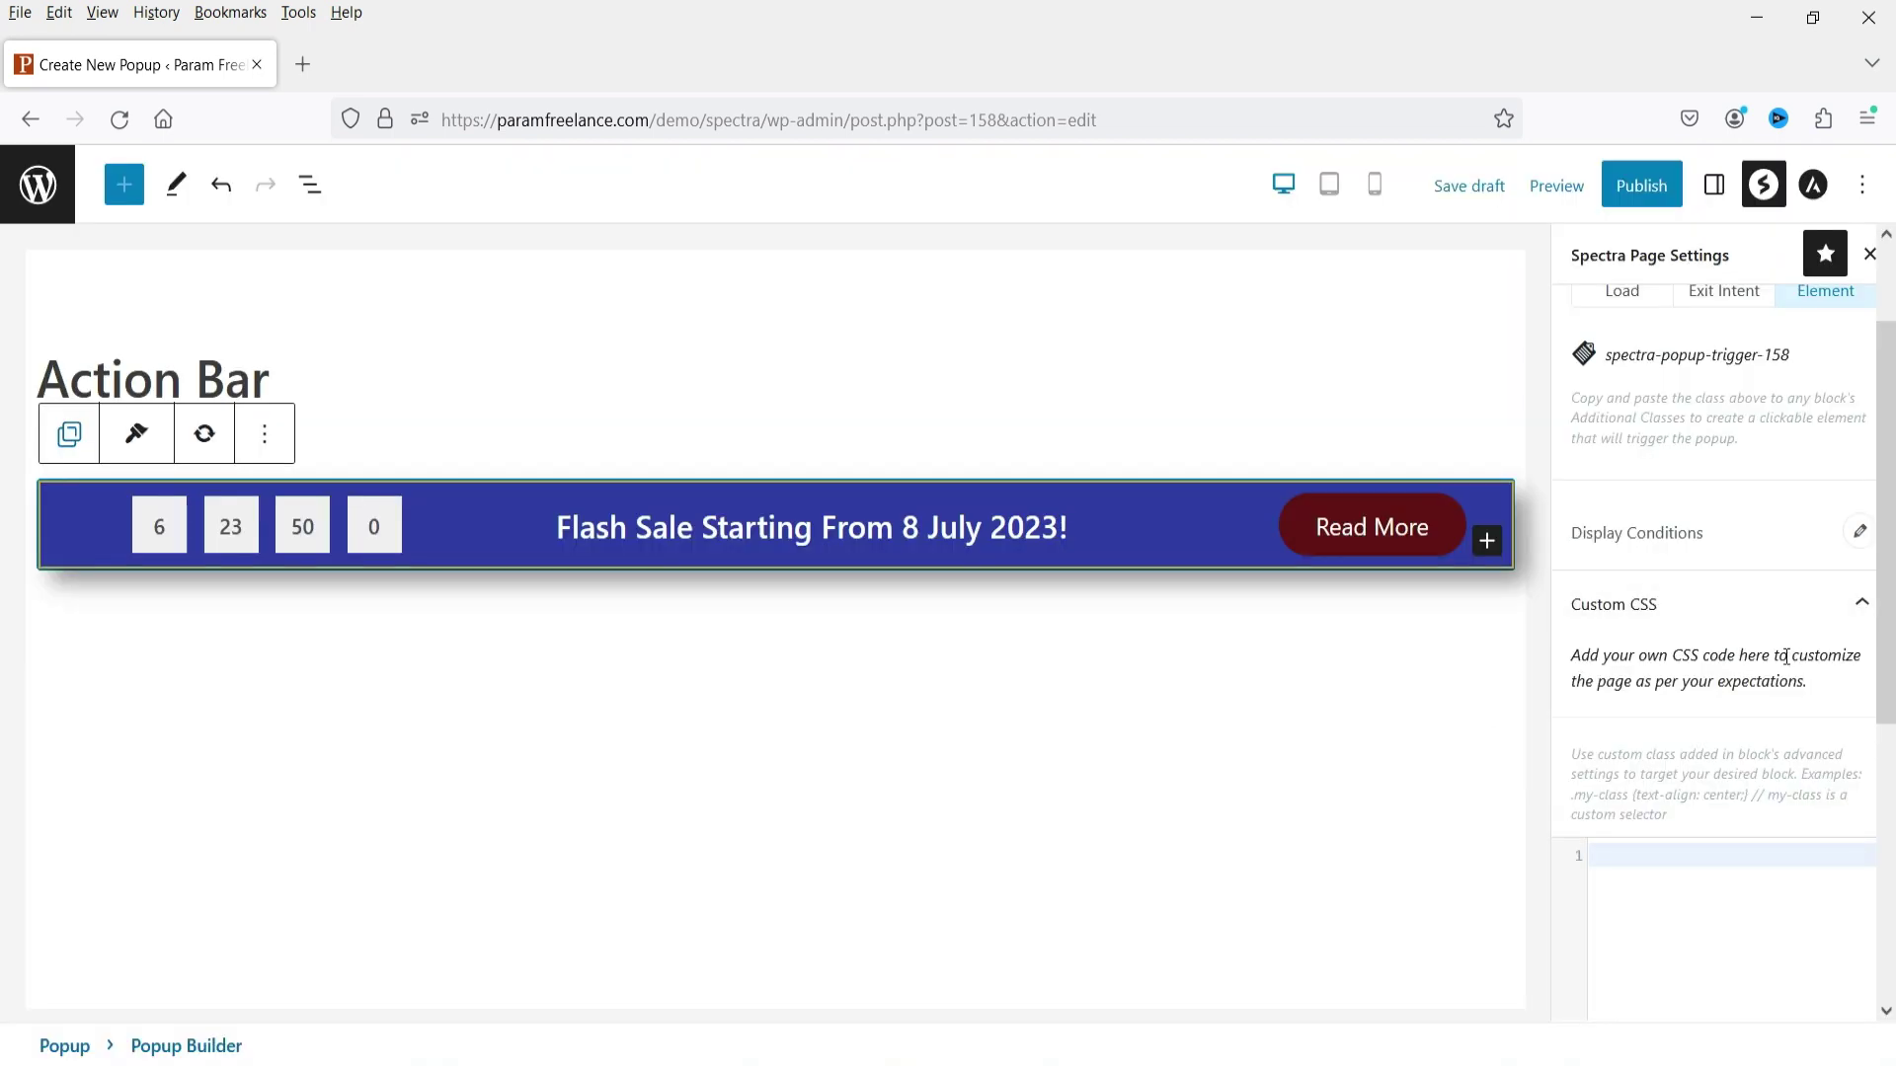
Switch the trigger type back to Load and publish the Action Bar popup.
scroll(1778, 641, up, 2)
click(1634, 433)
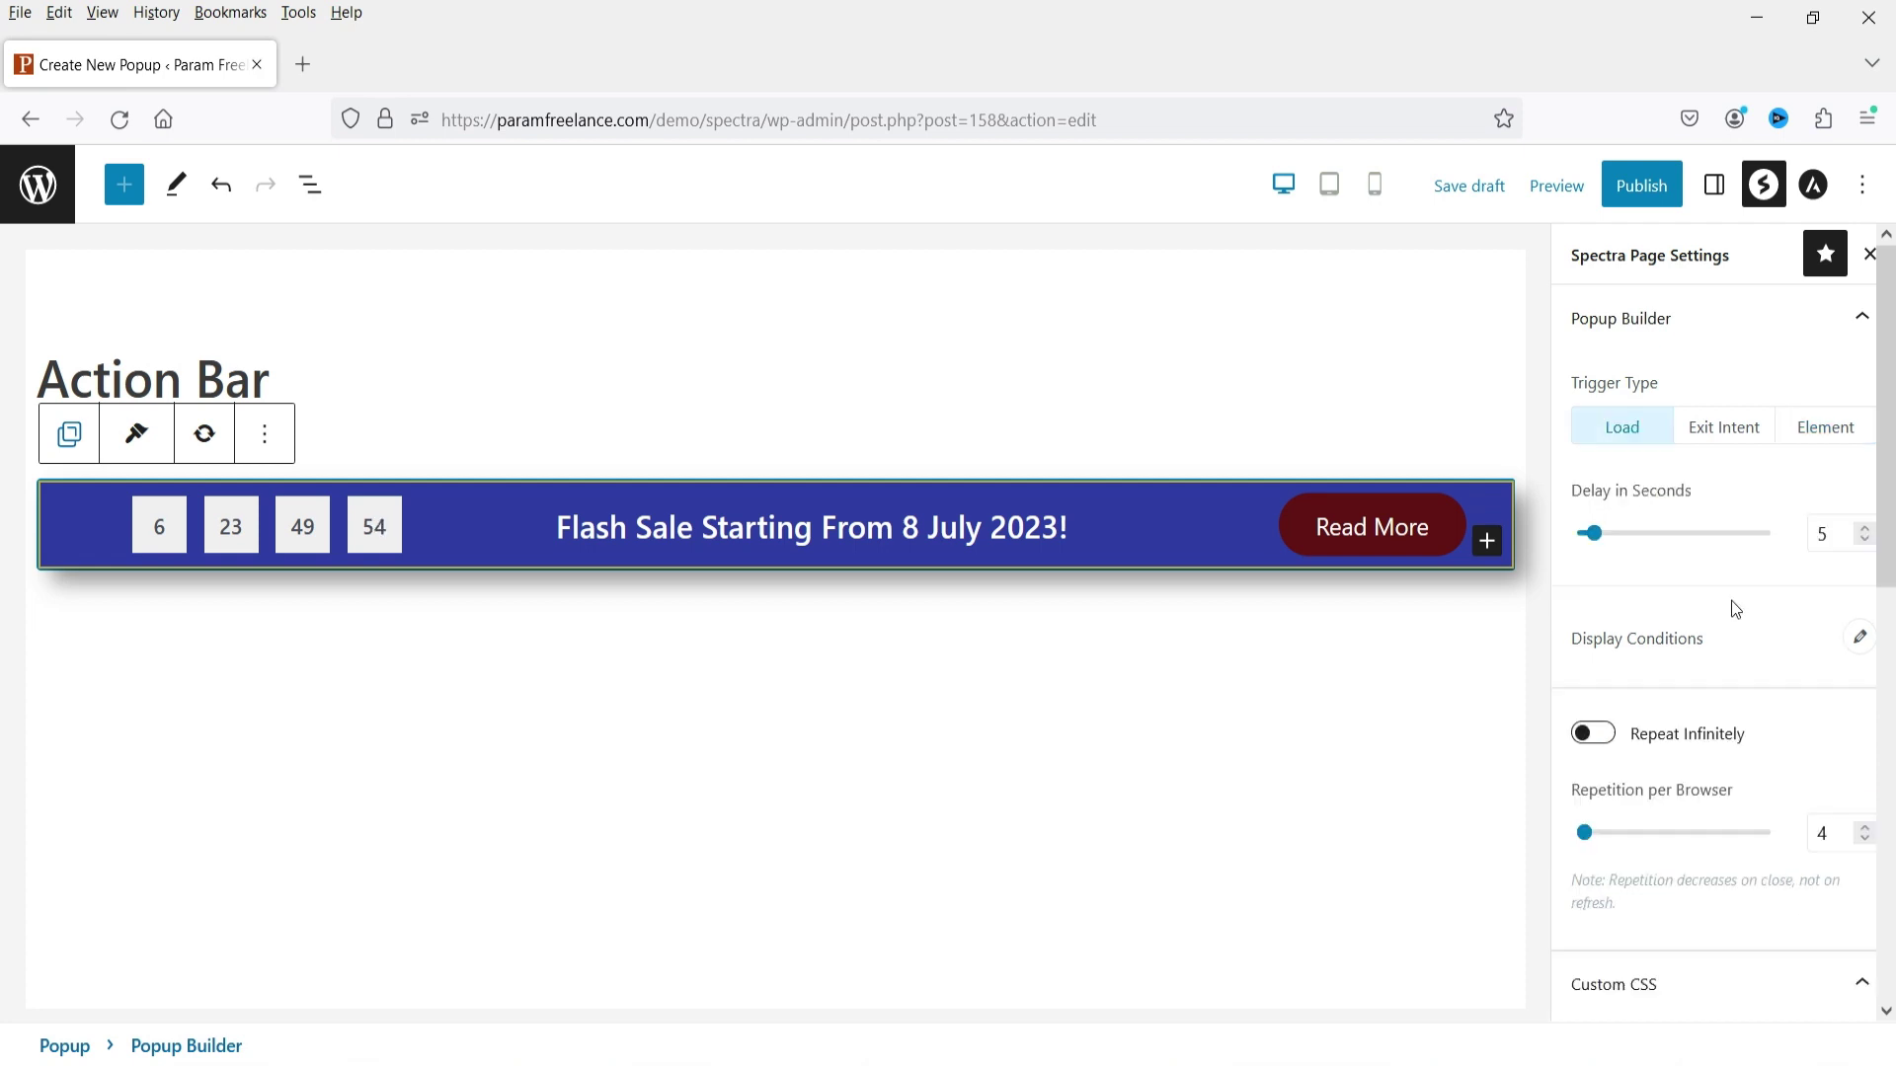
click(1637, 197)
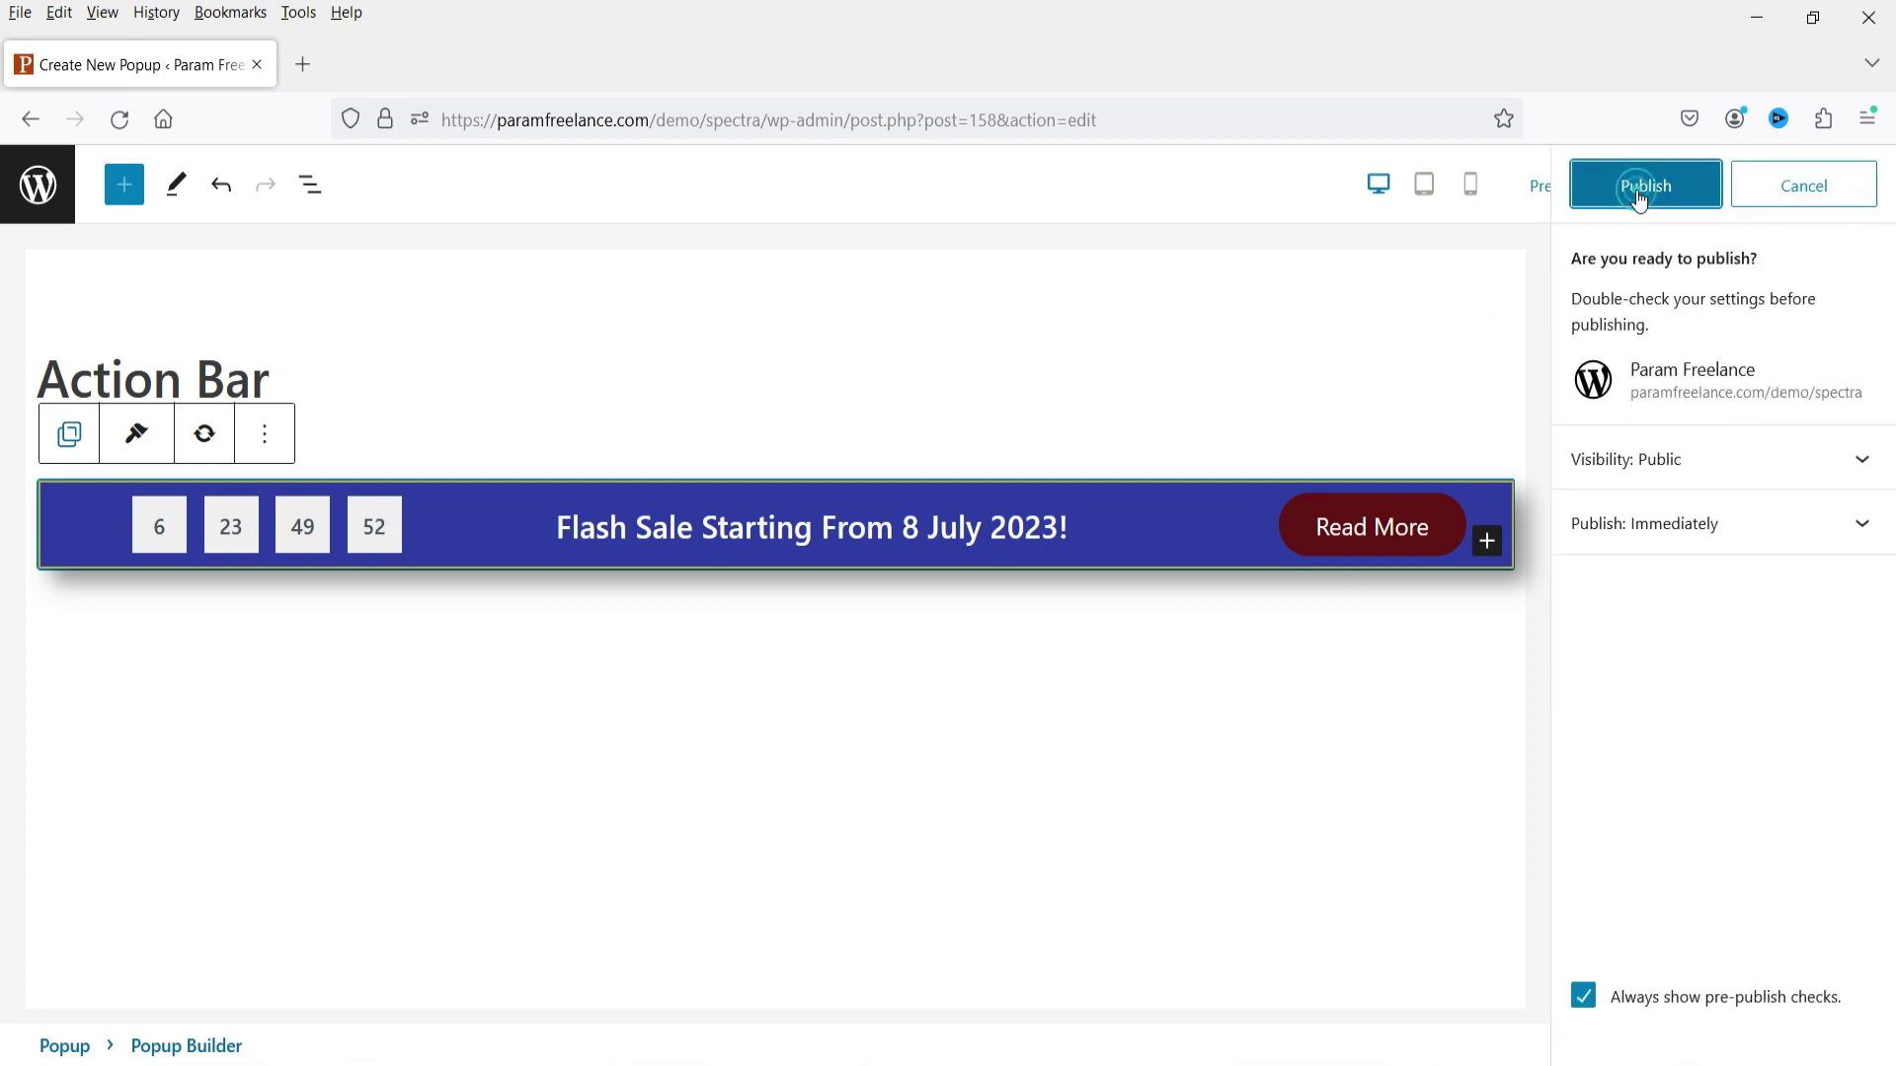
click(1637, 190)
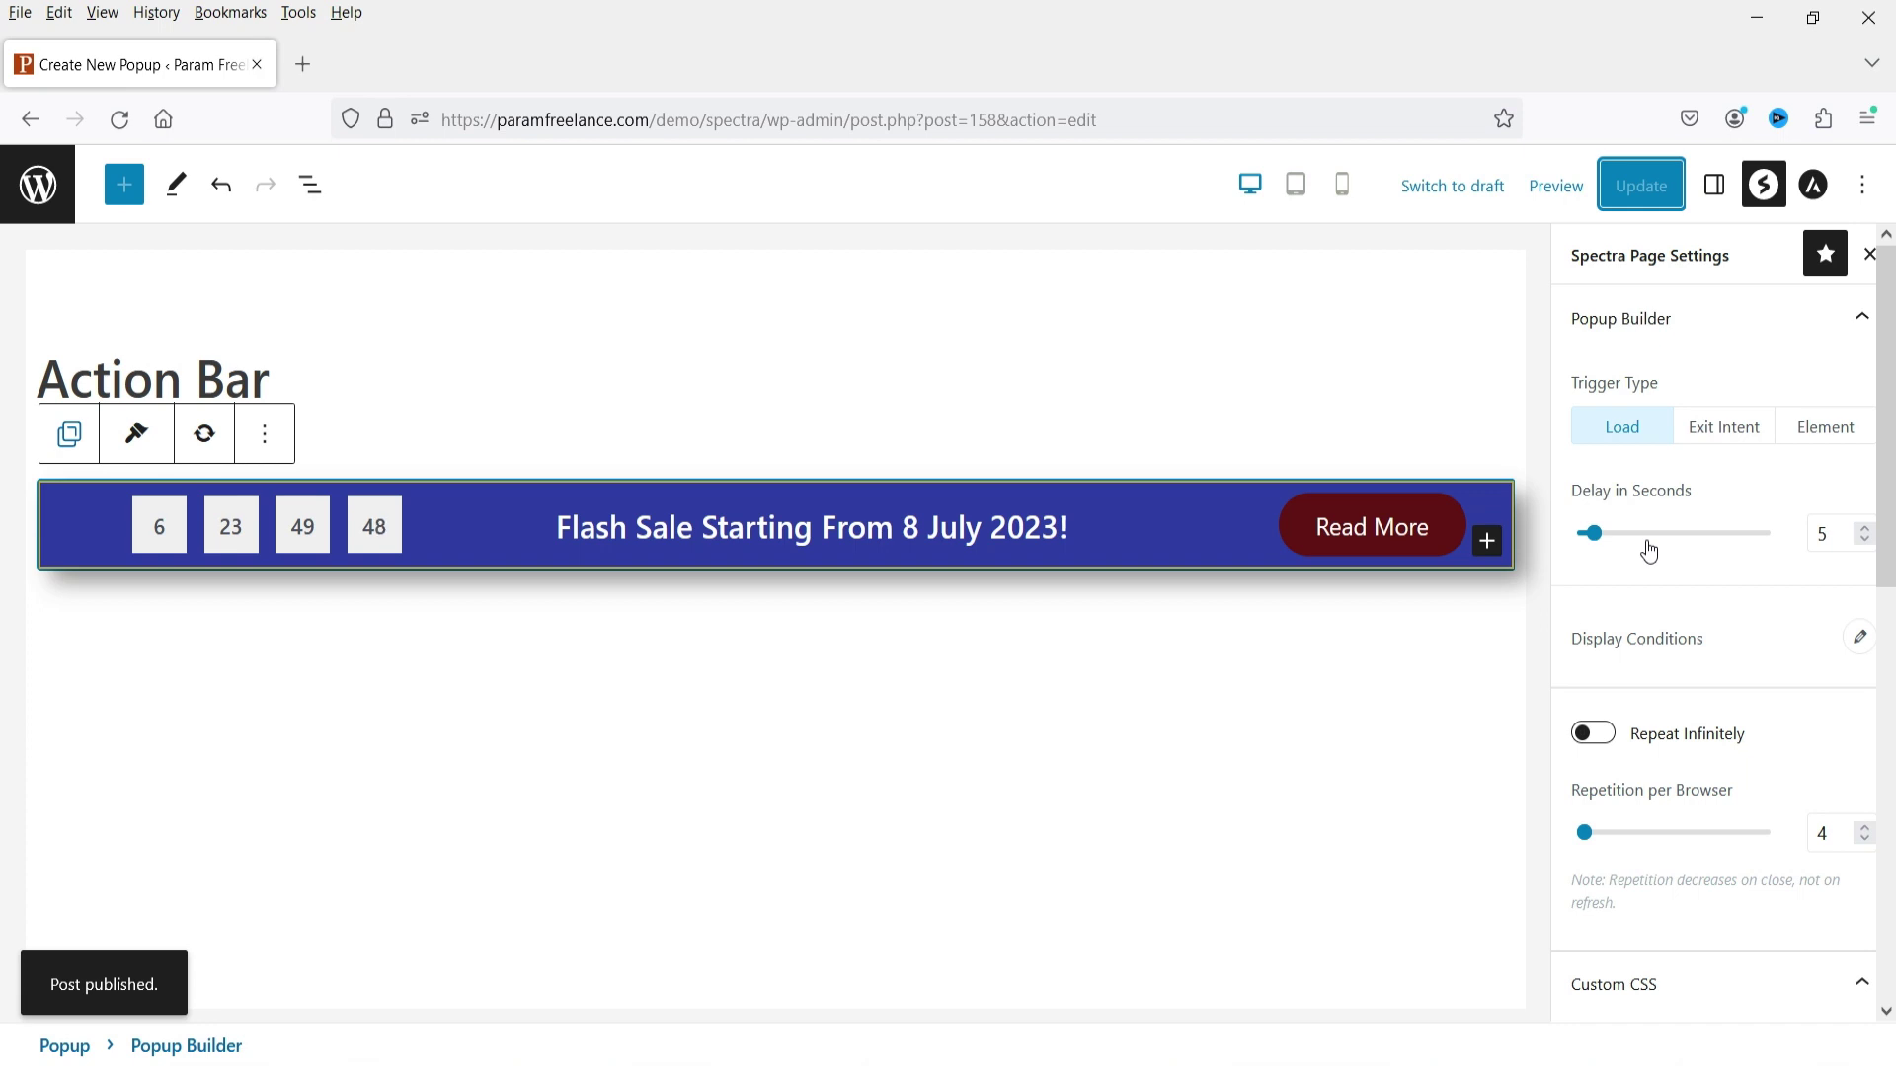
Open the live Demo page from the site's page list in a new tab and dismiss the info bar on it.
right_click(58, 198)
click(172, 217)
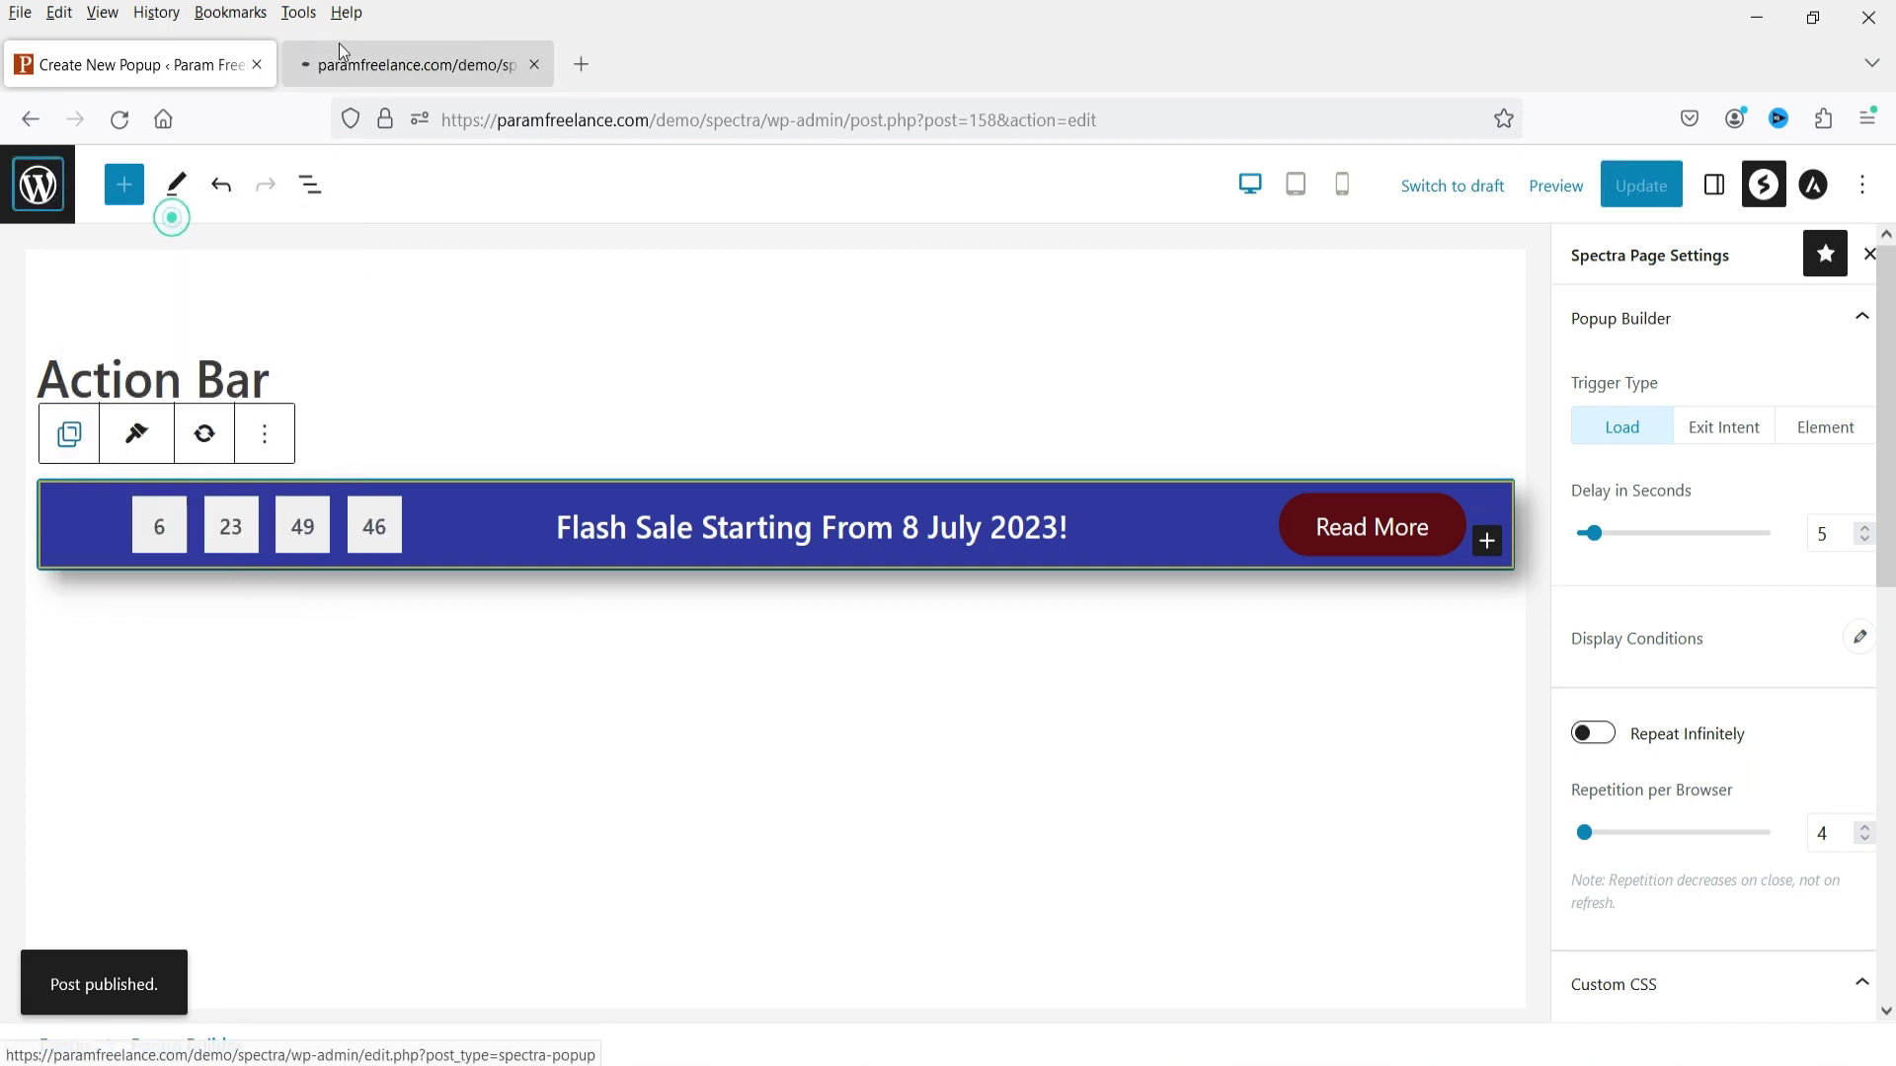
click(340, 54)
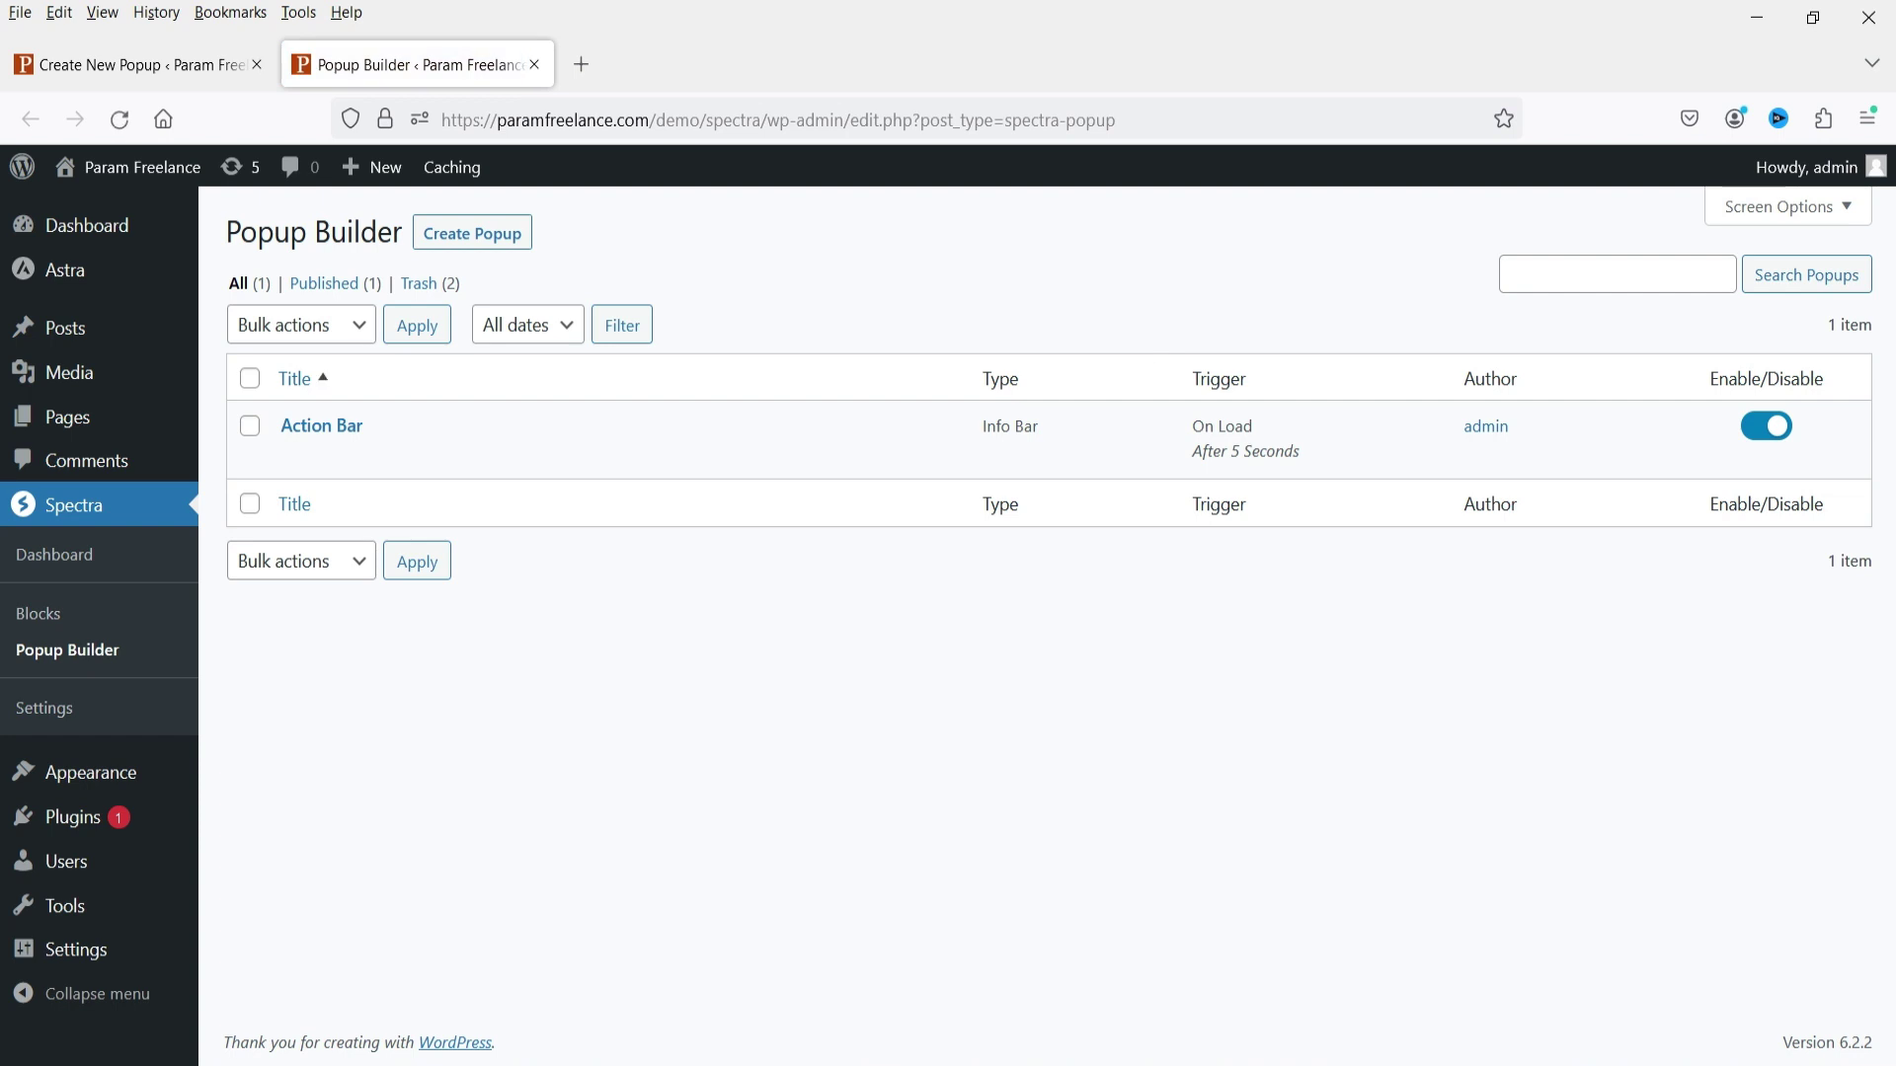
click(69, 416)
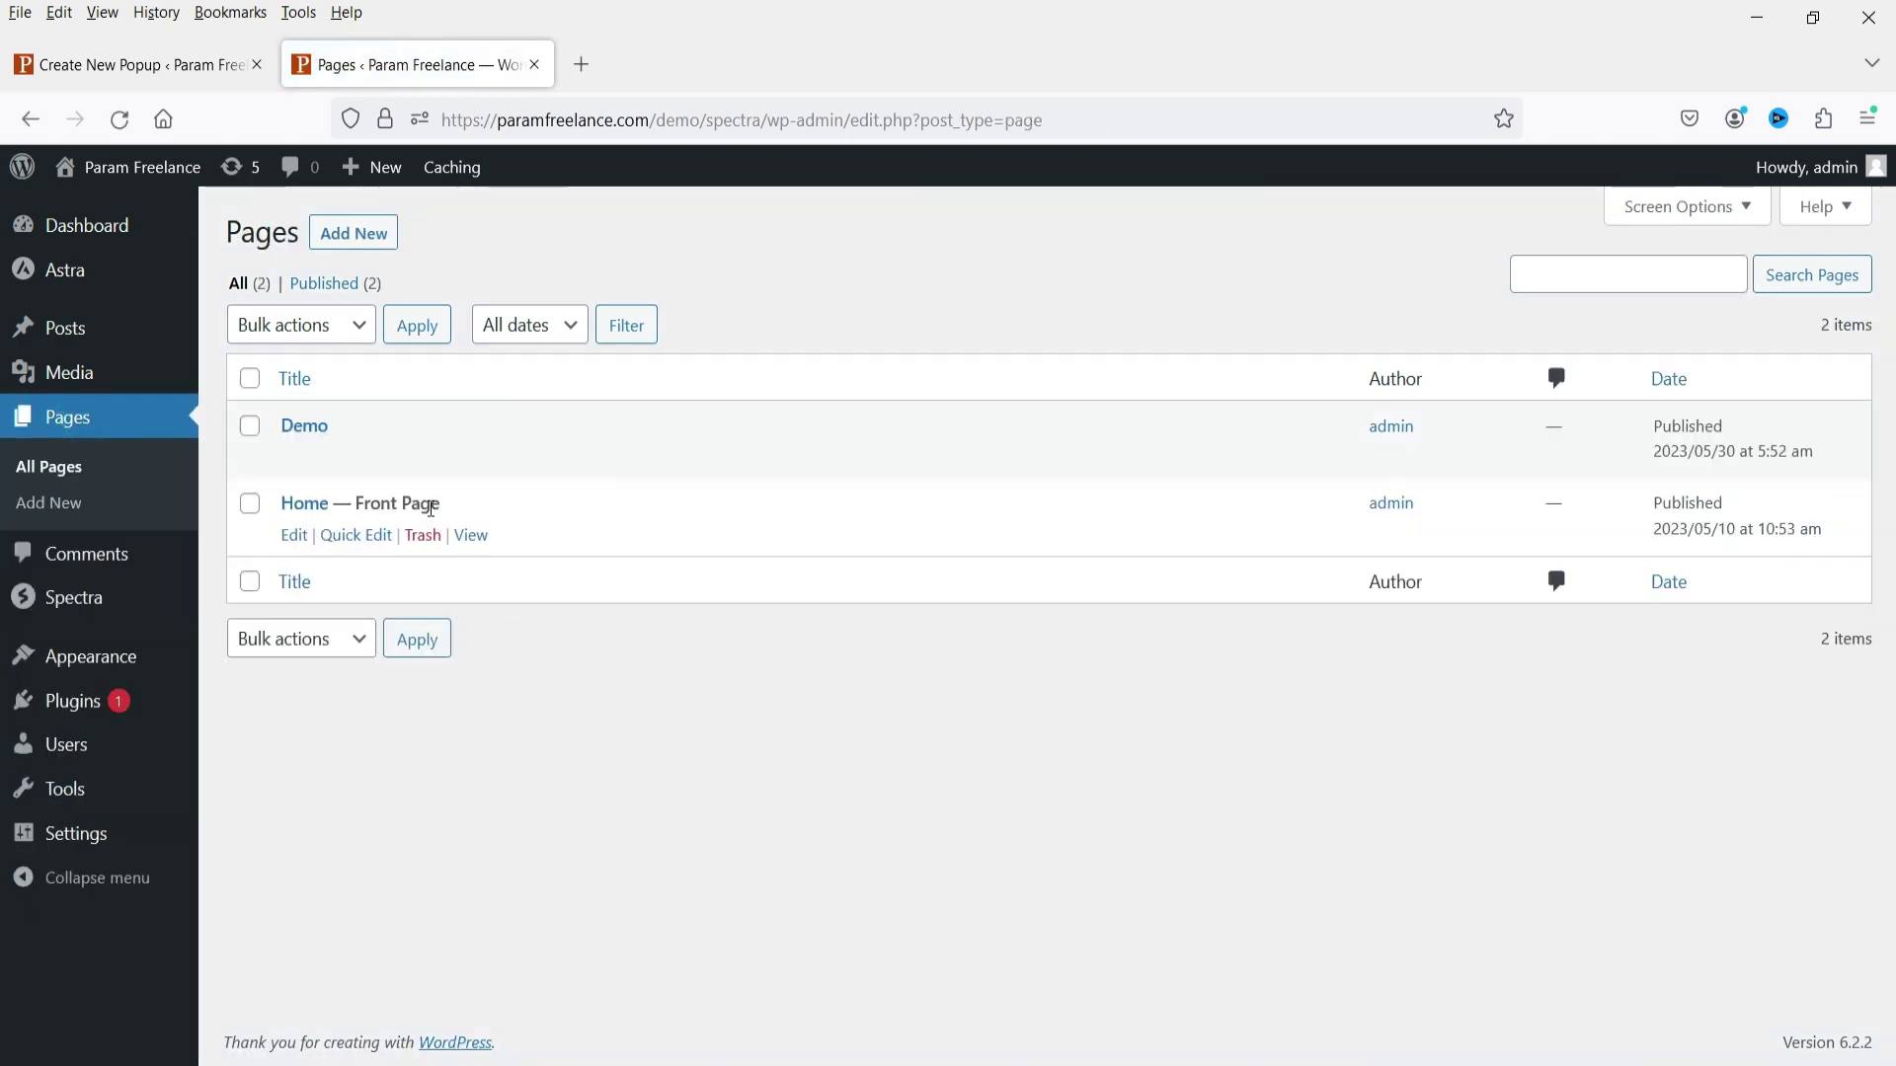
right_click(474, 459)
click(534, 475)
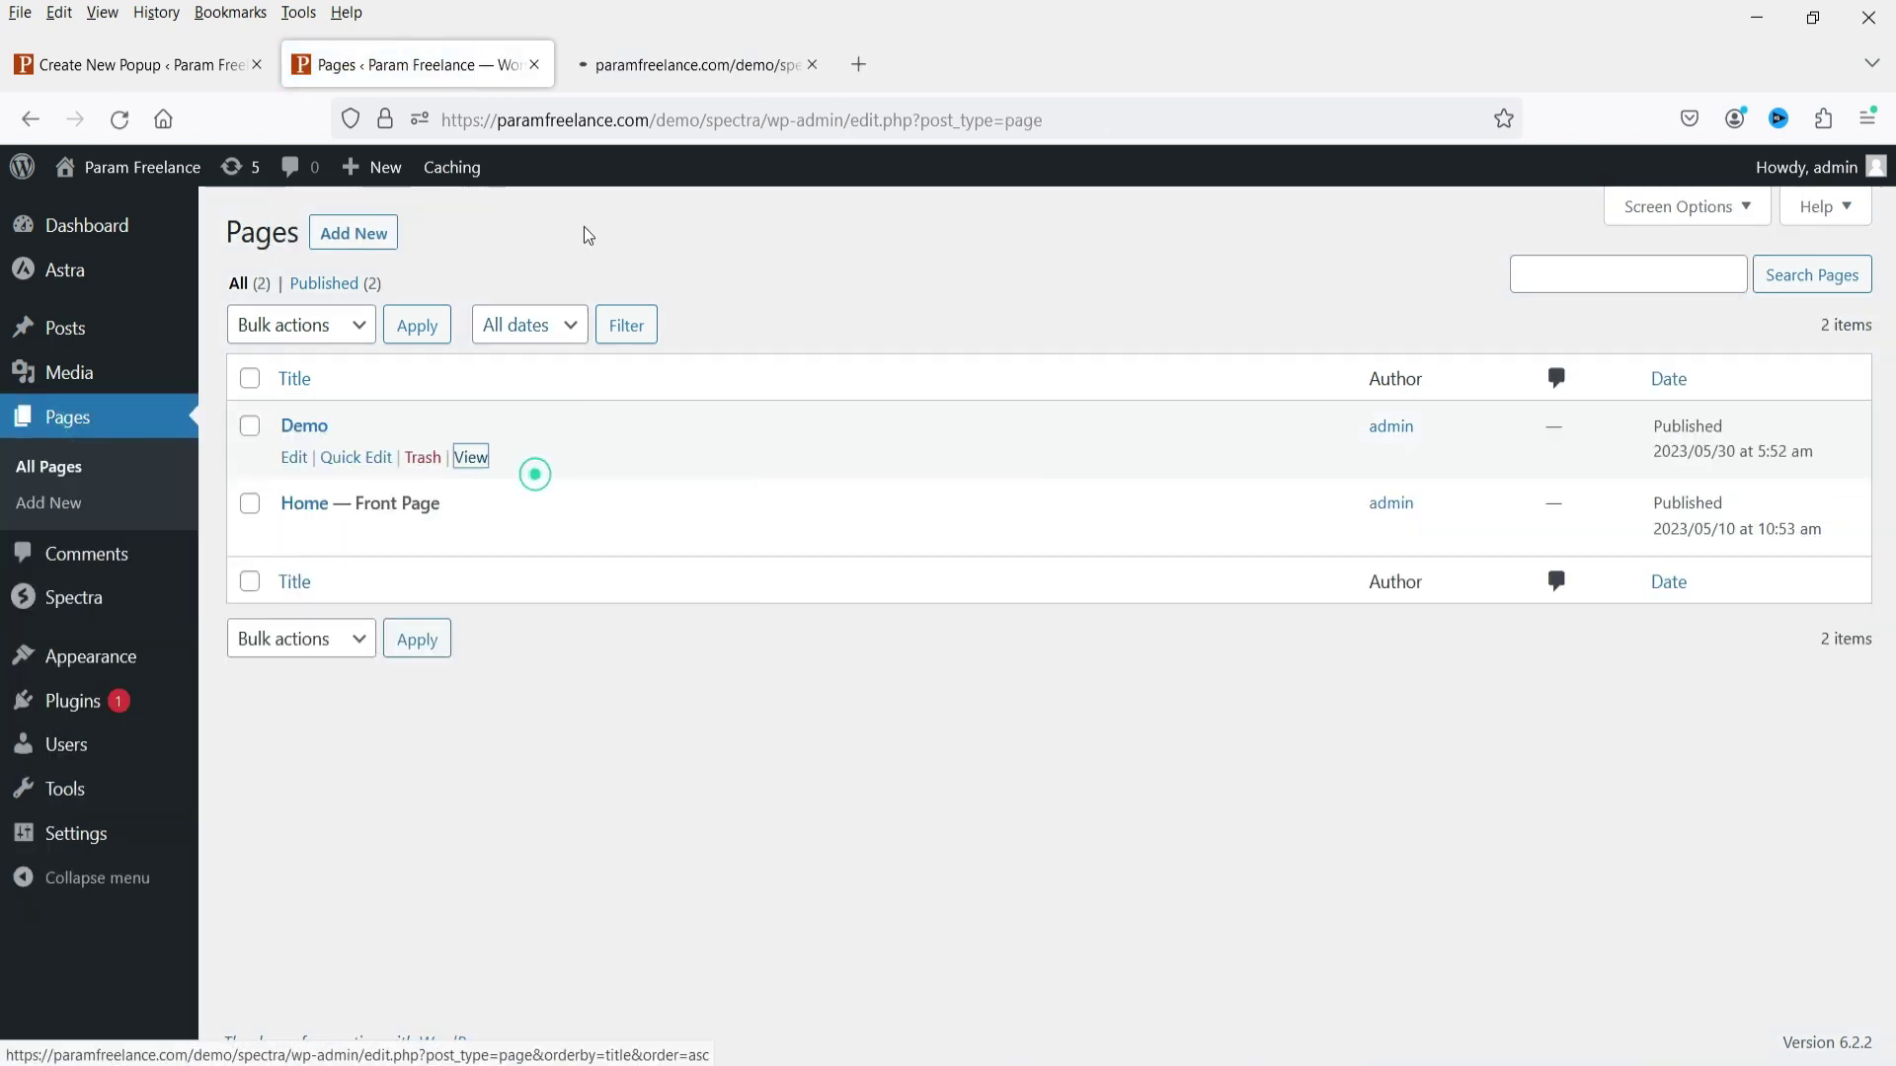
click(691, 65)
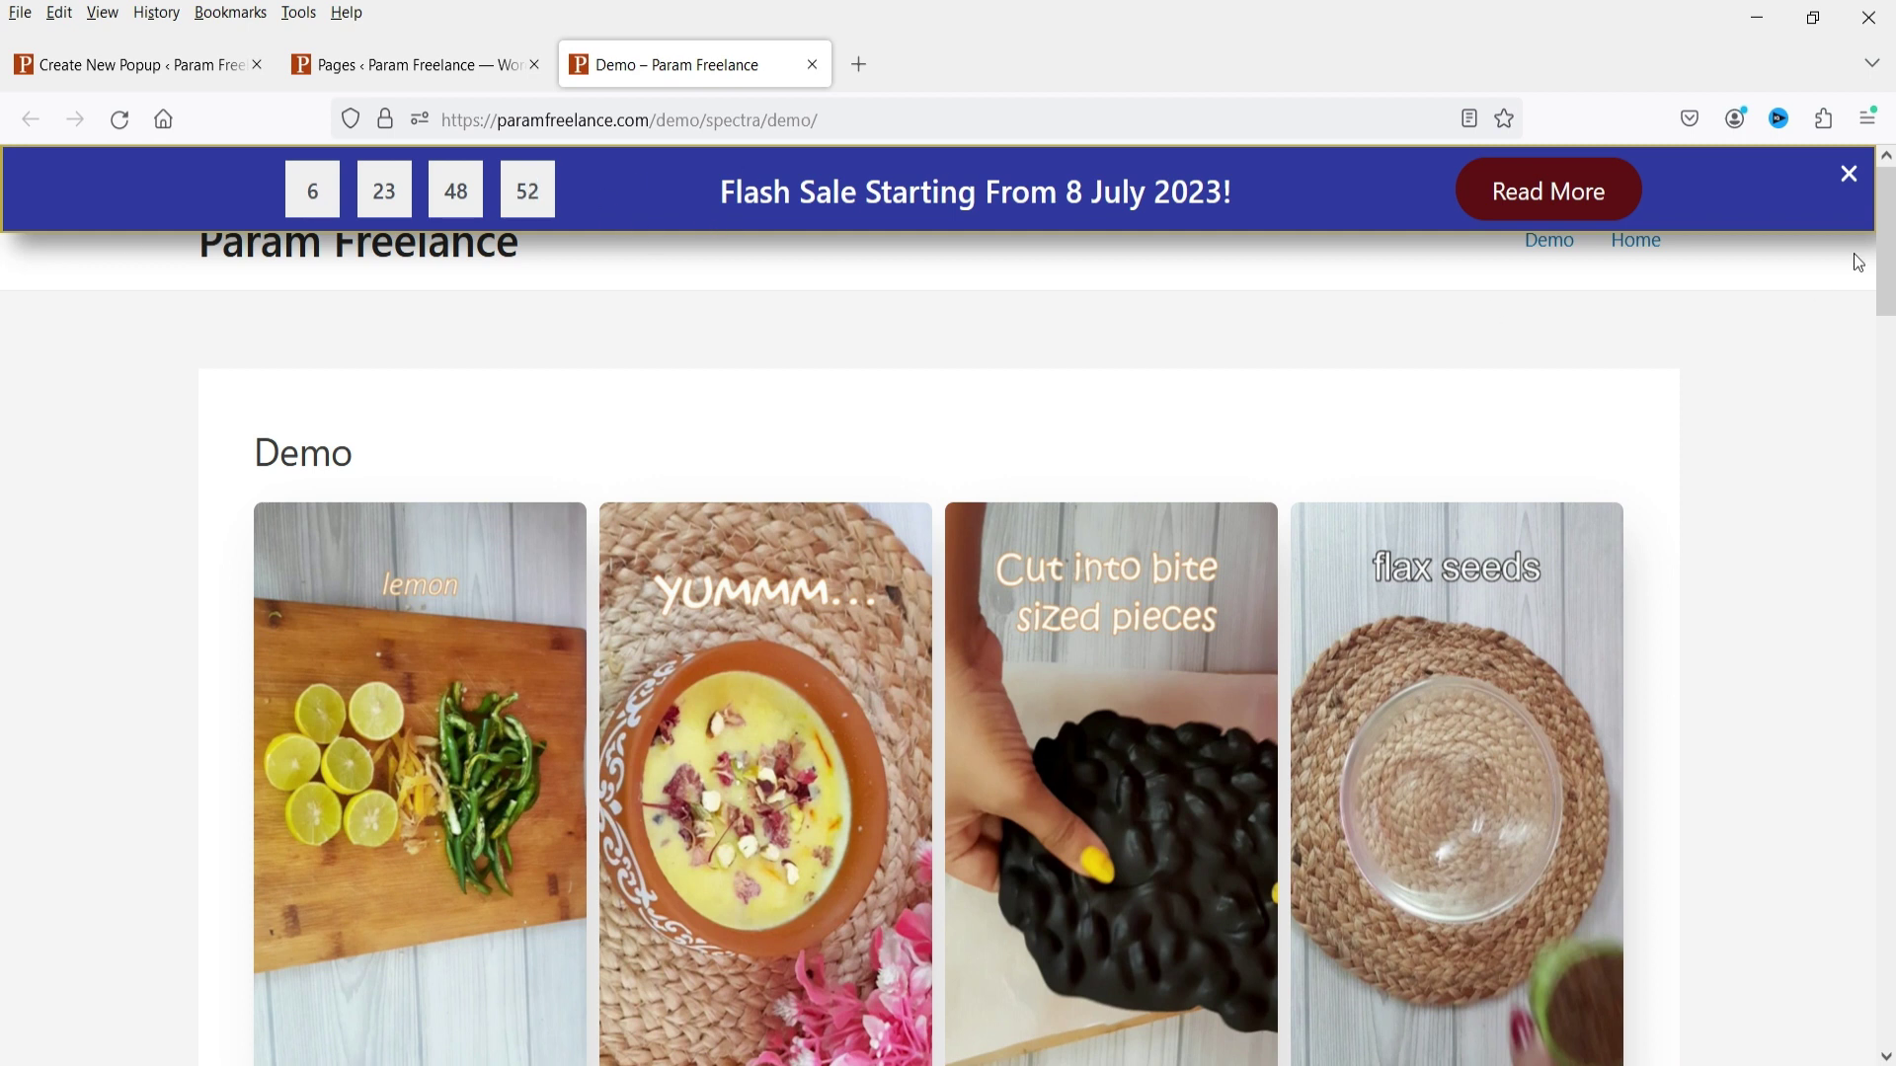
click(1850, 178)
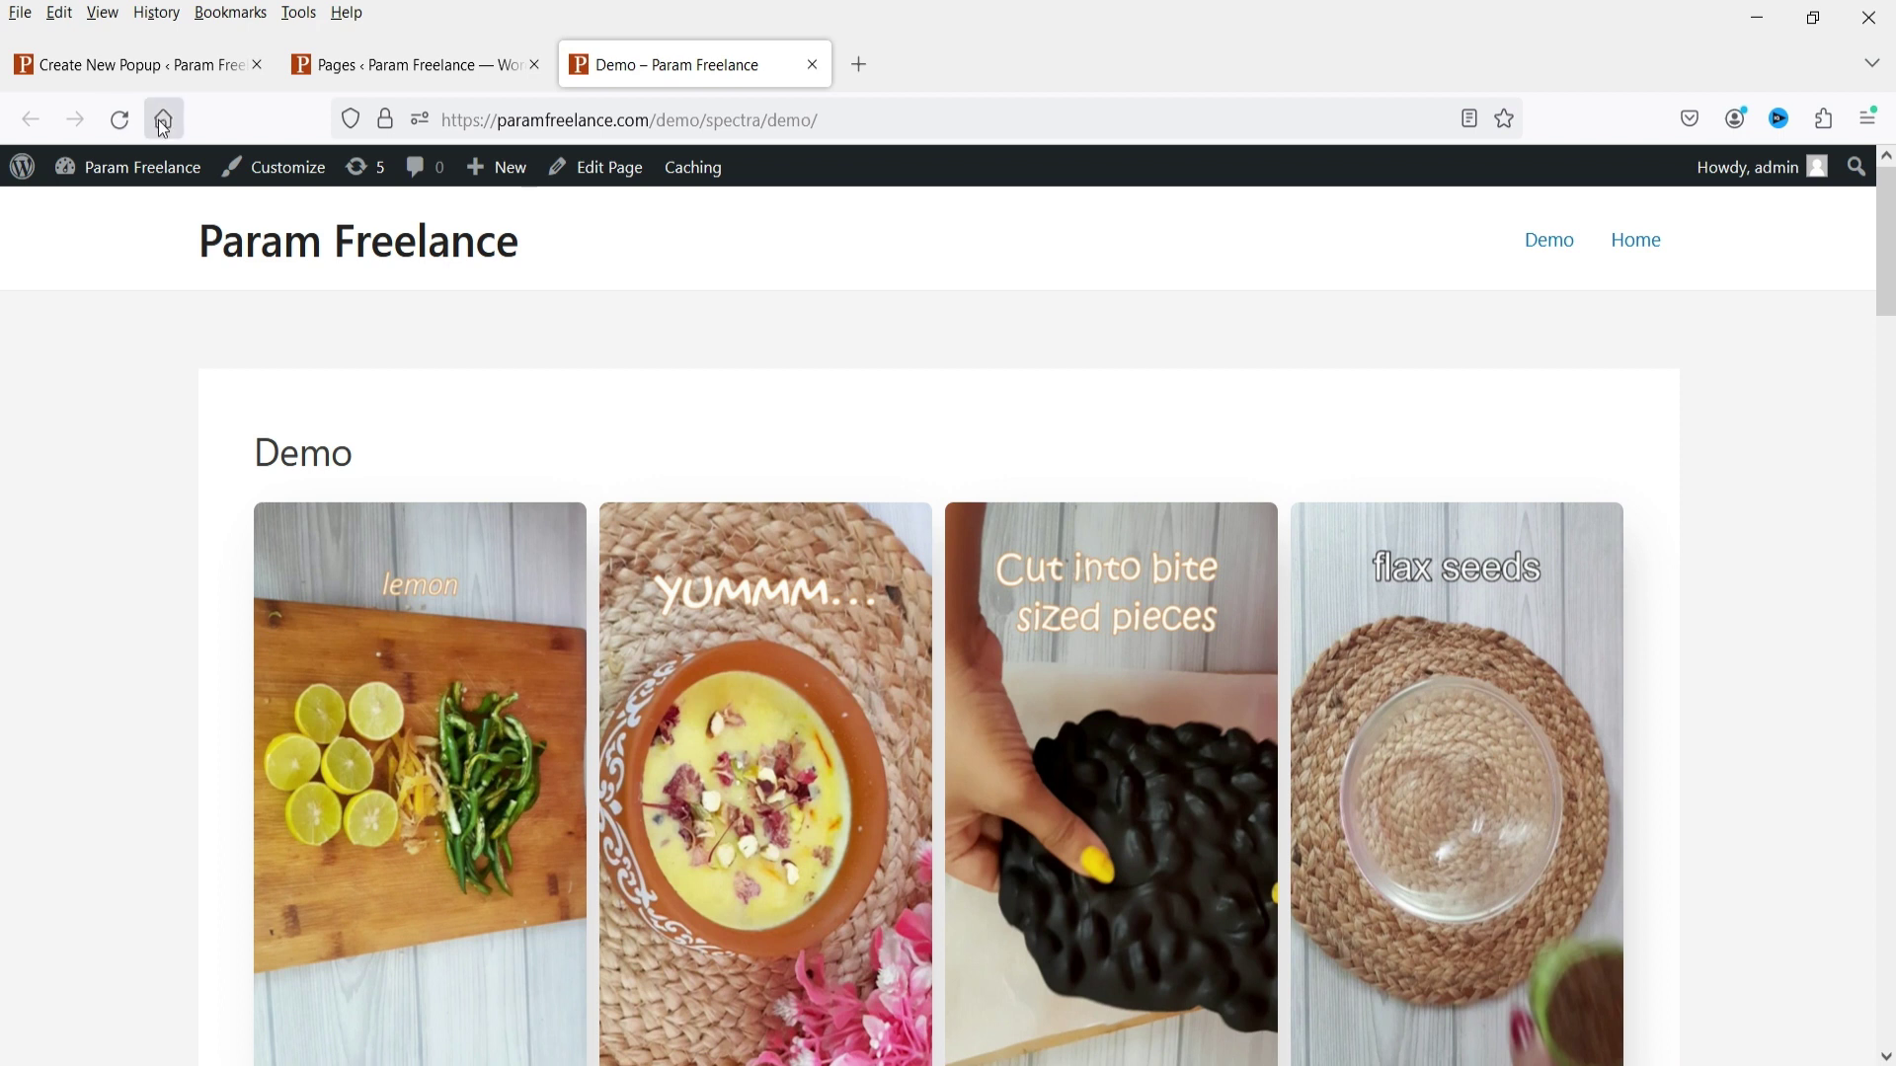
Return to the popup list and create a new popup titled "Popup Test" using the Popup type.
click(107, 64)
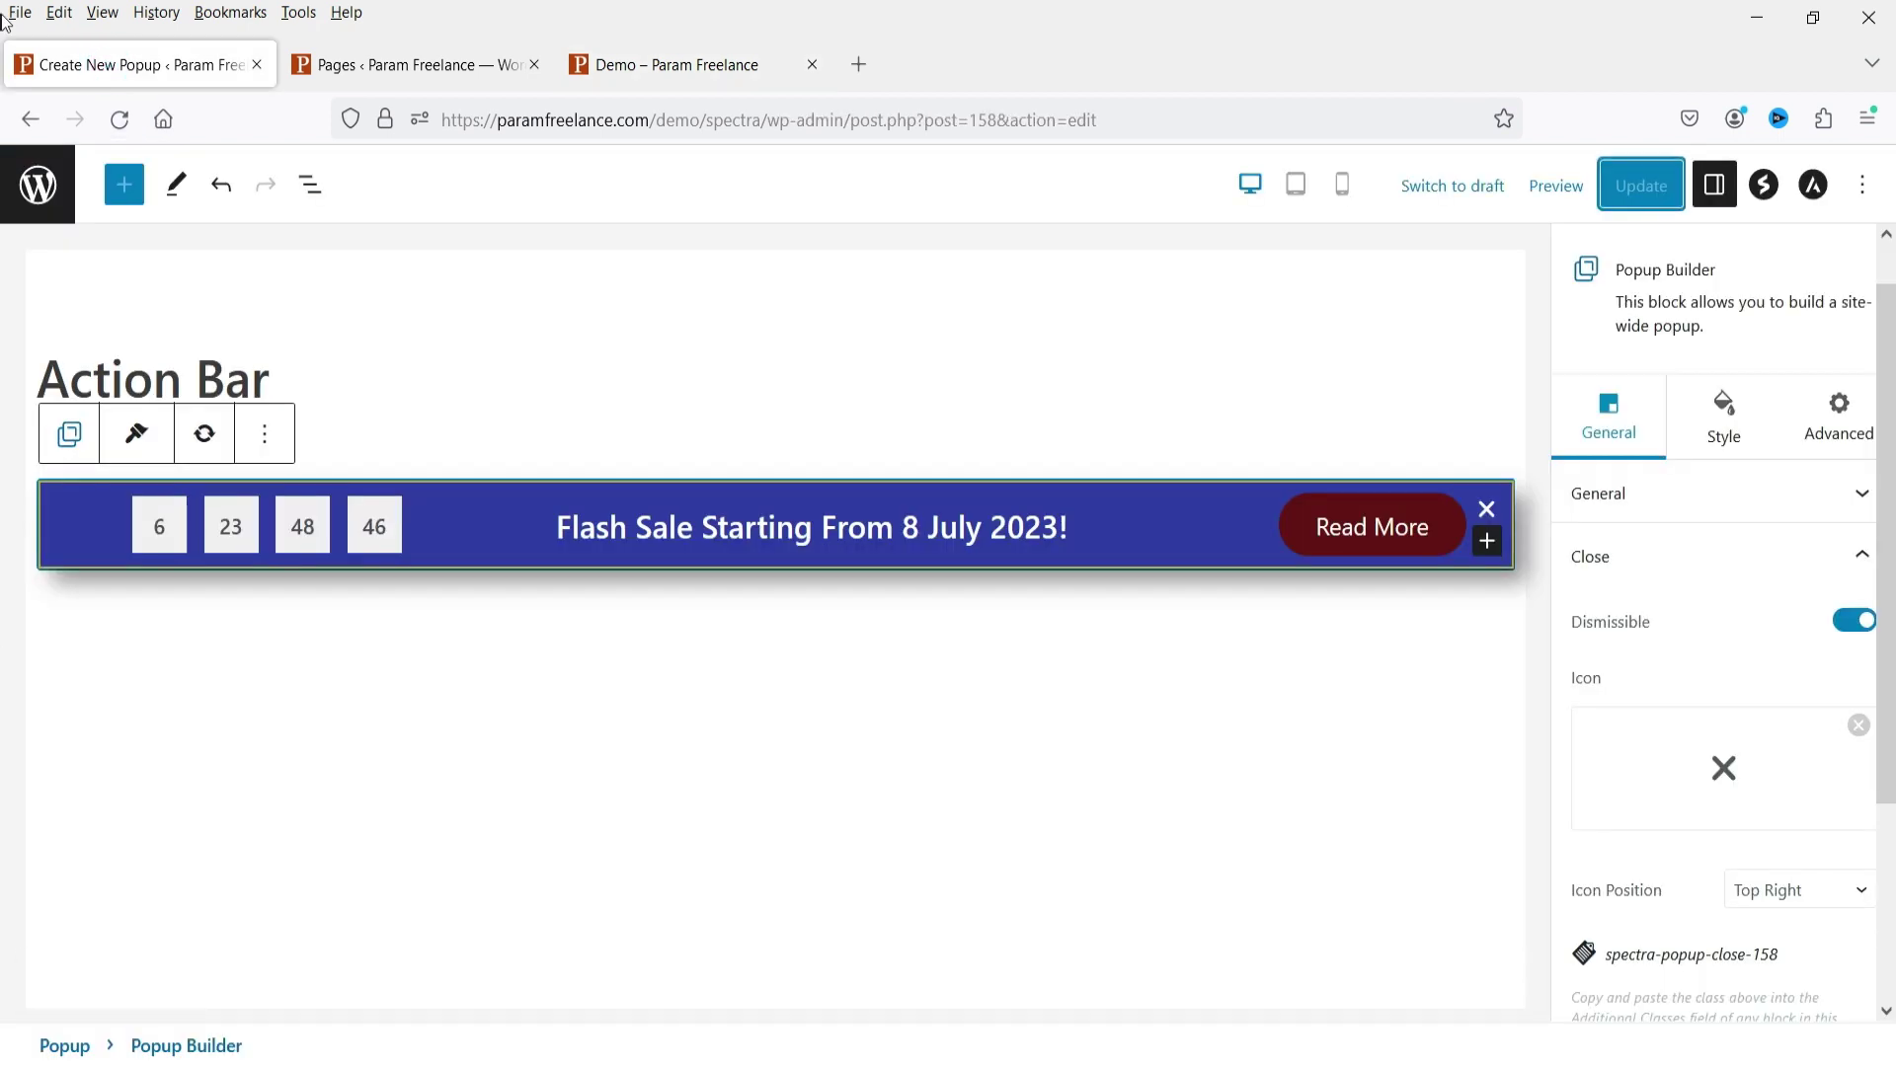
click(42, 189)
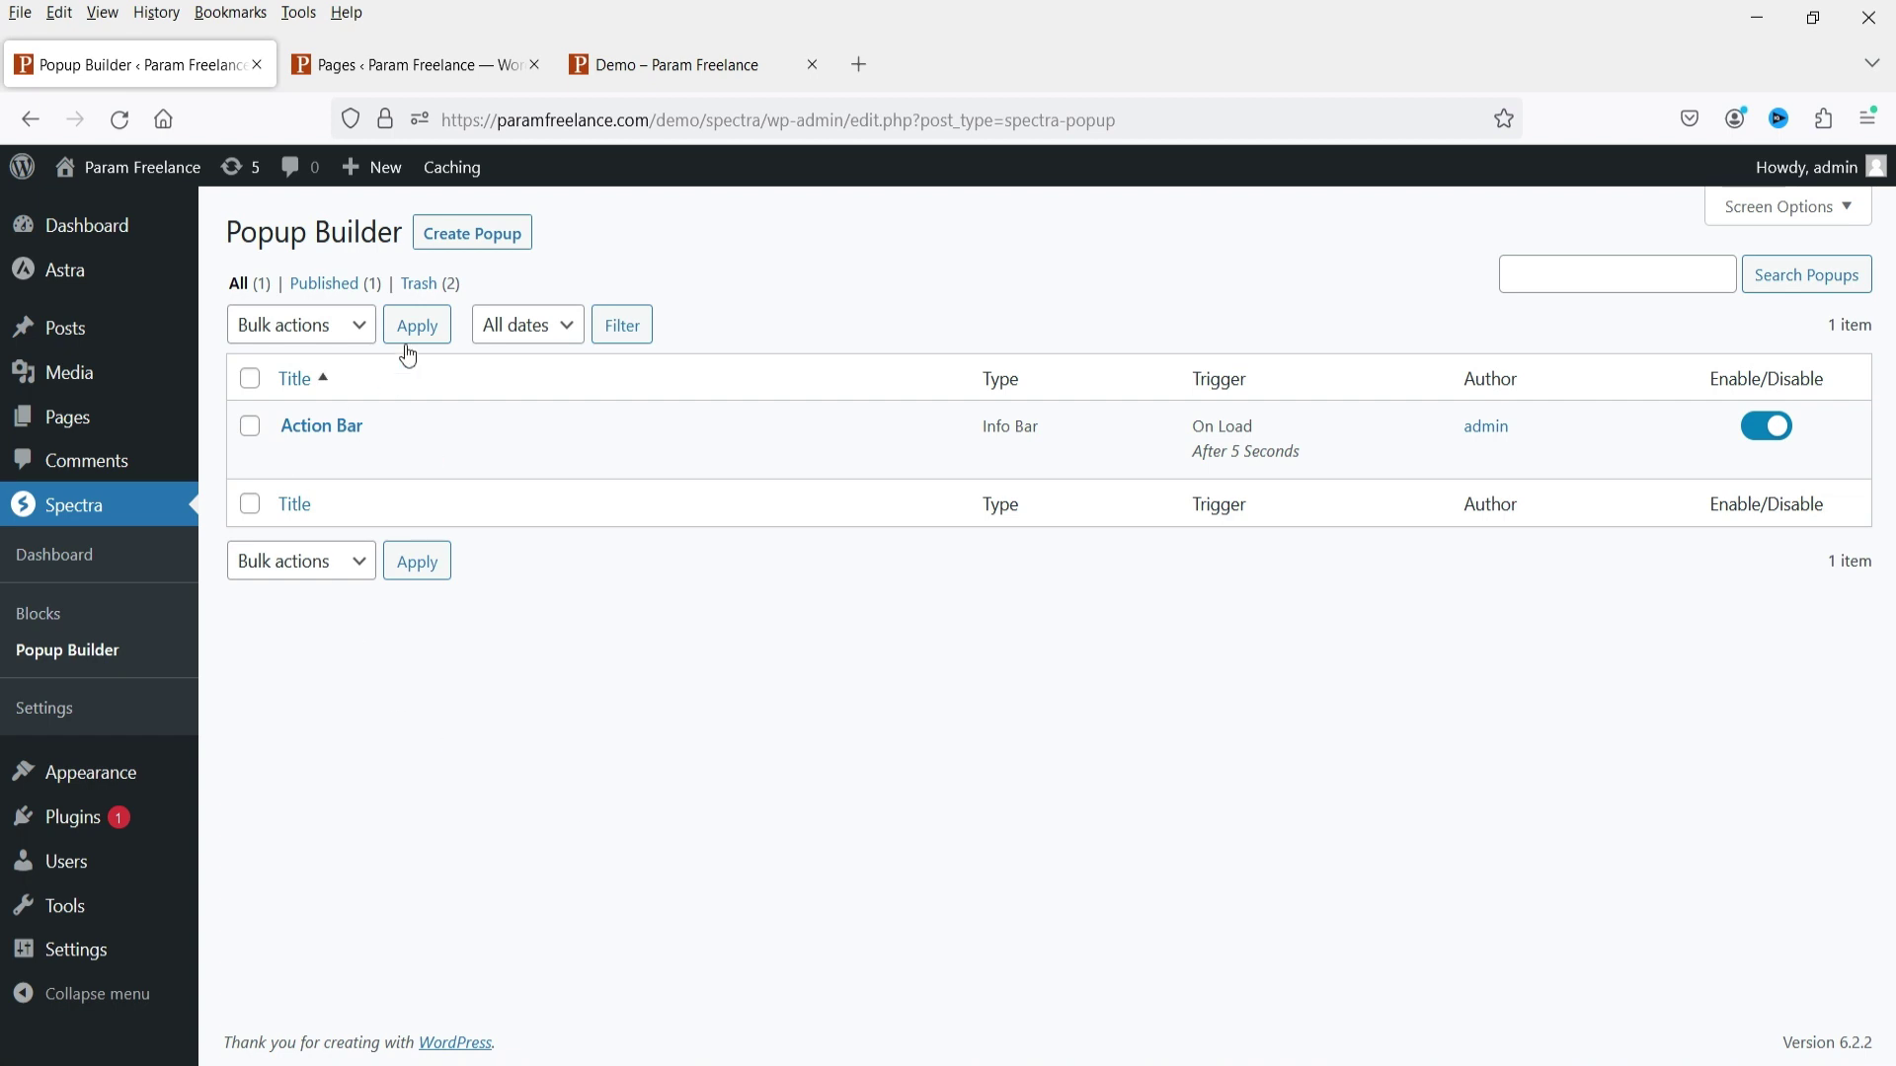
click(494, 240)
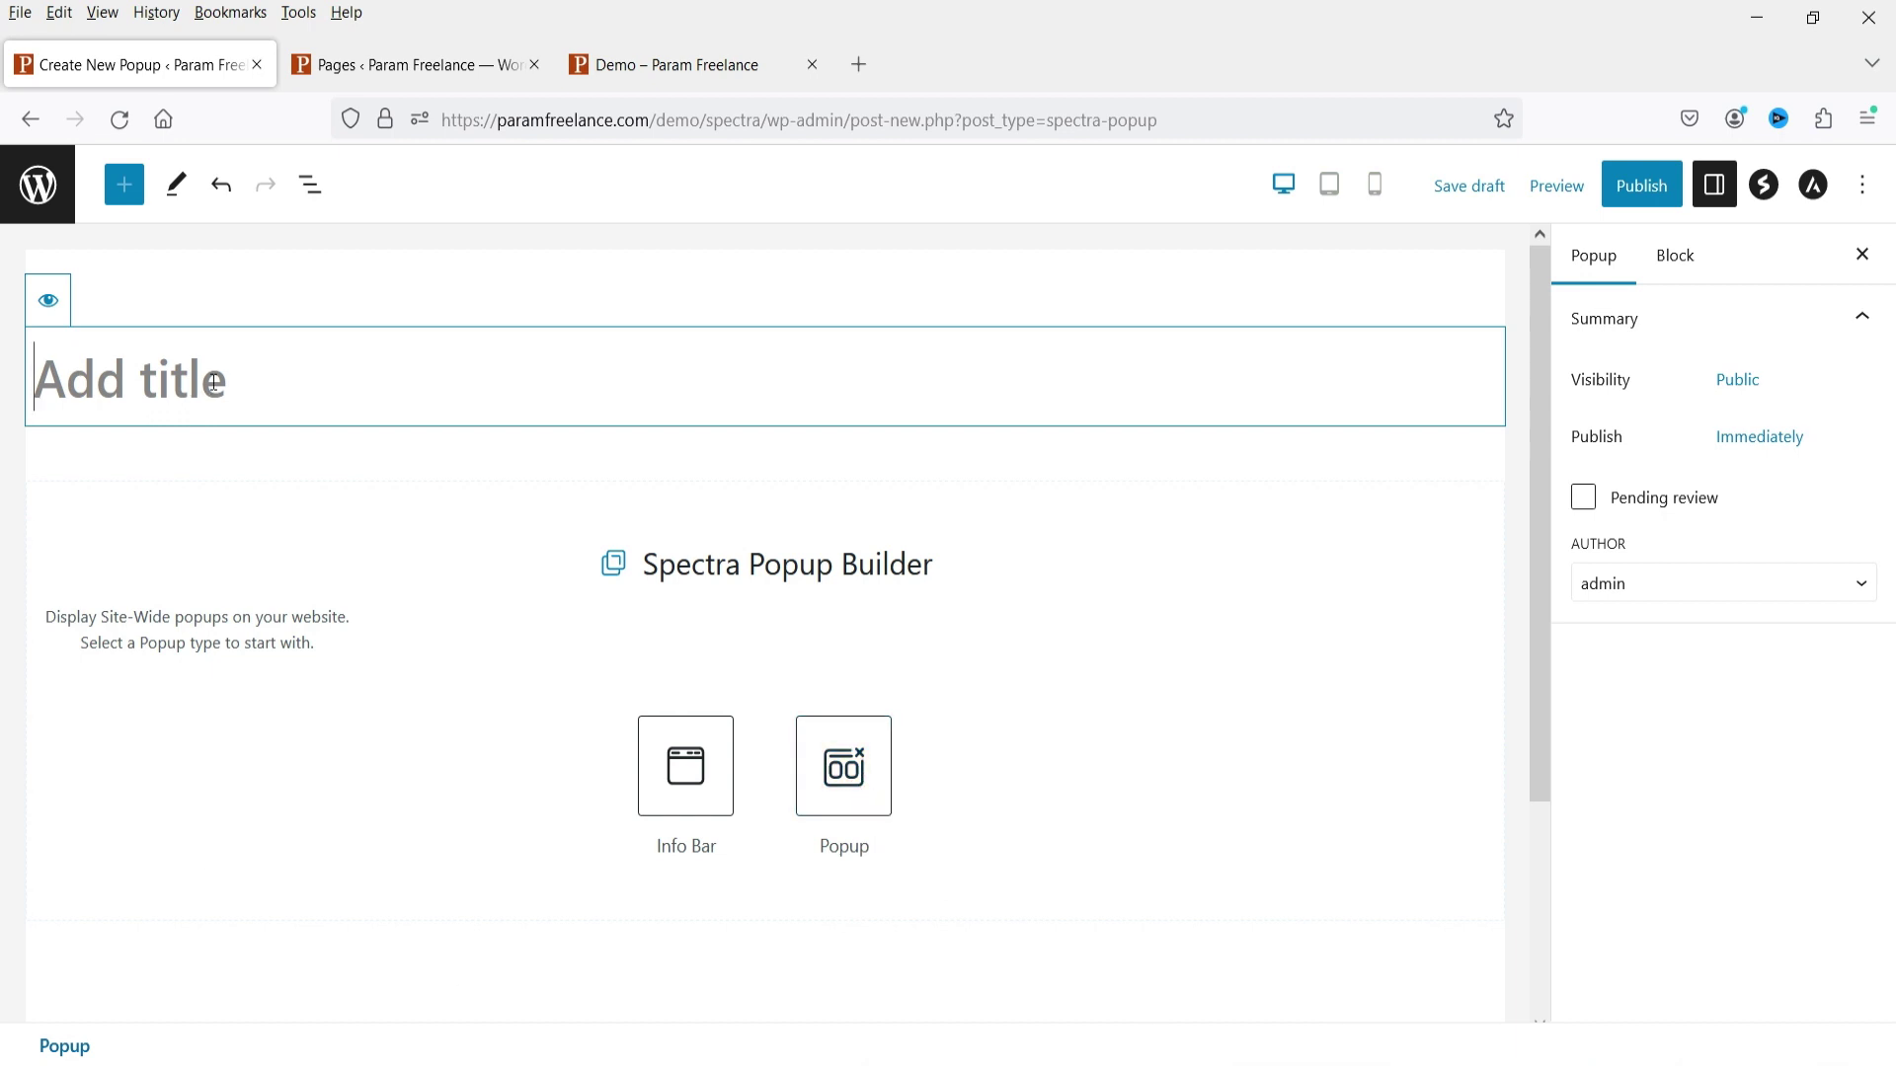
text(Popup)
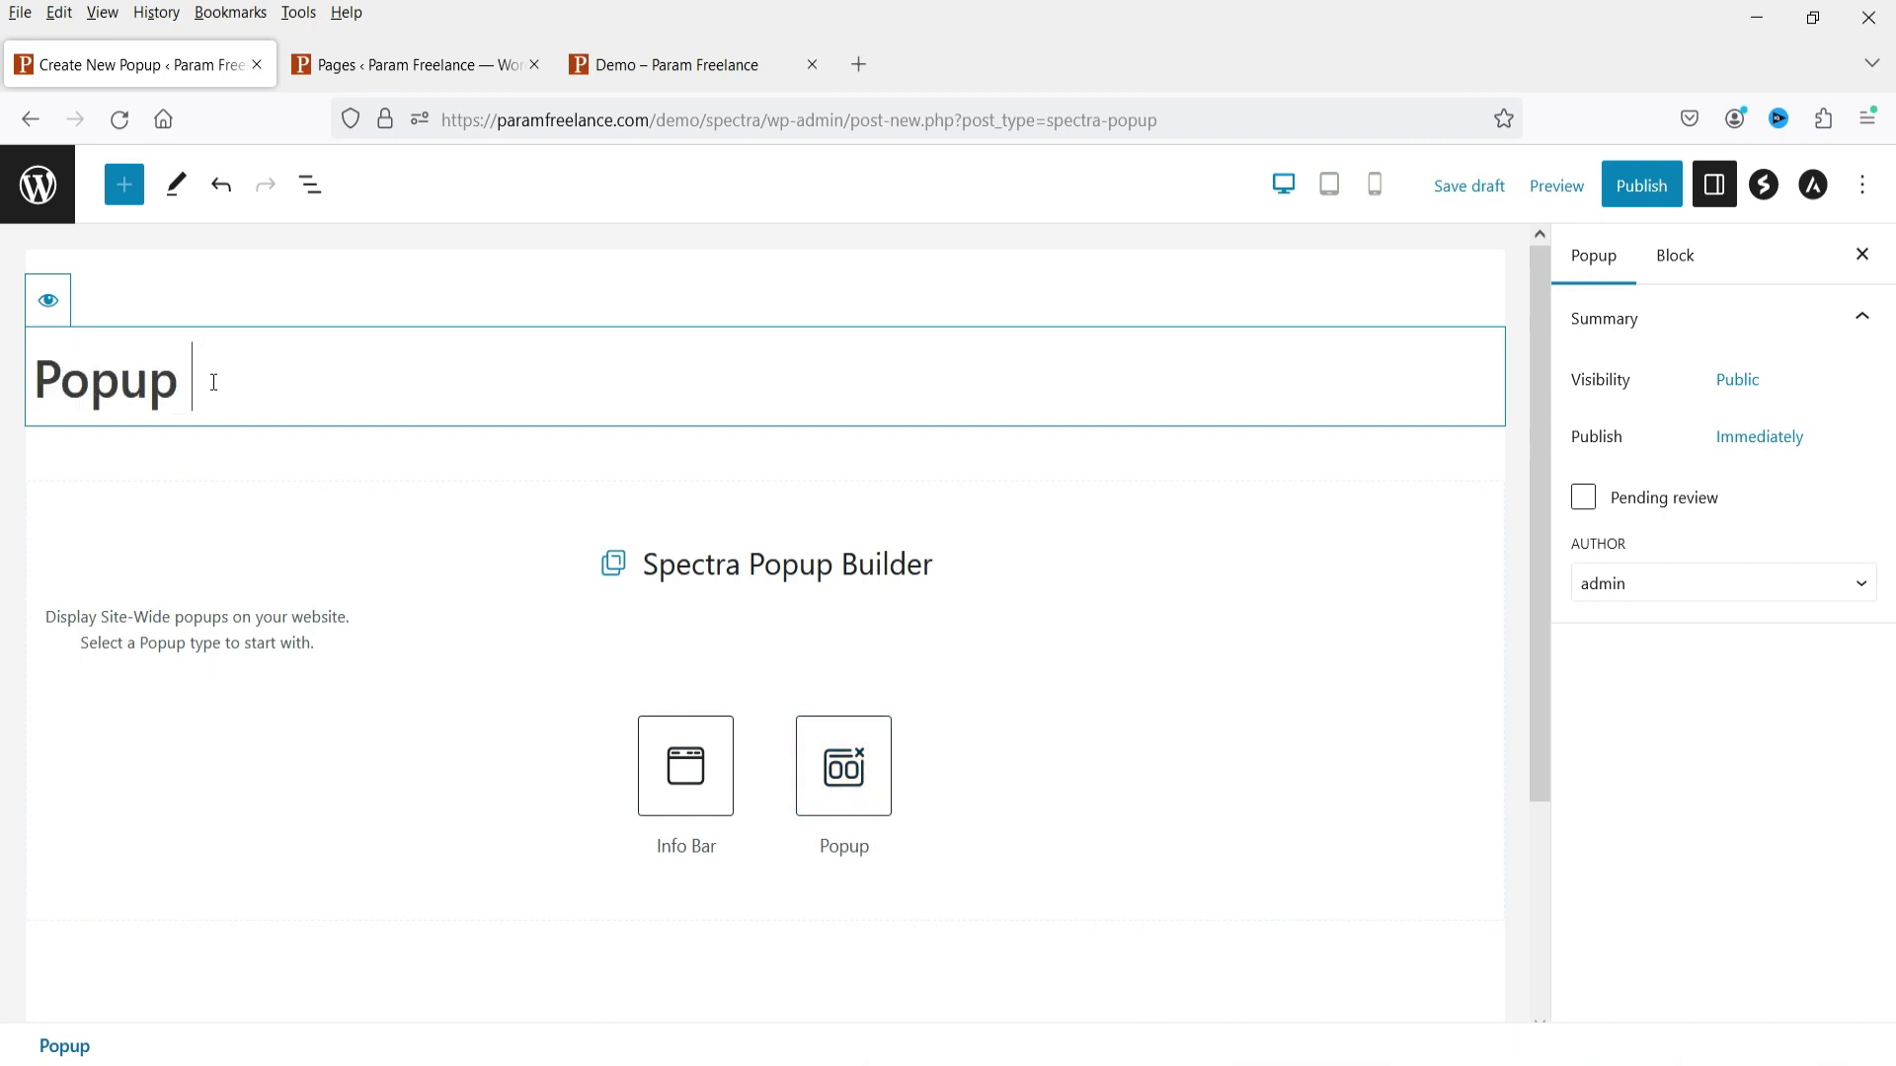
text( Test)
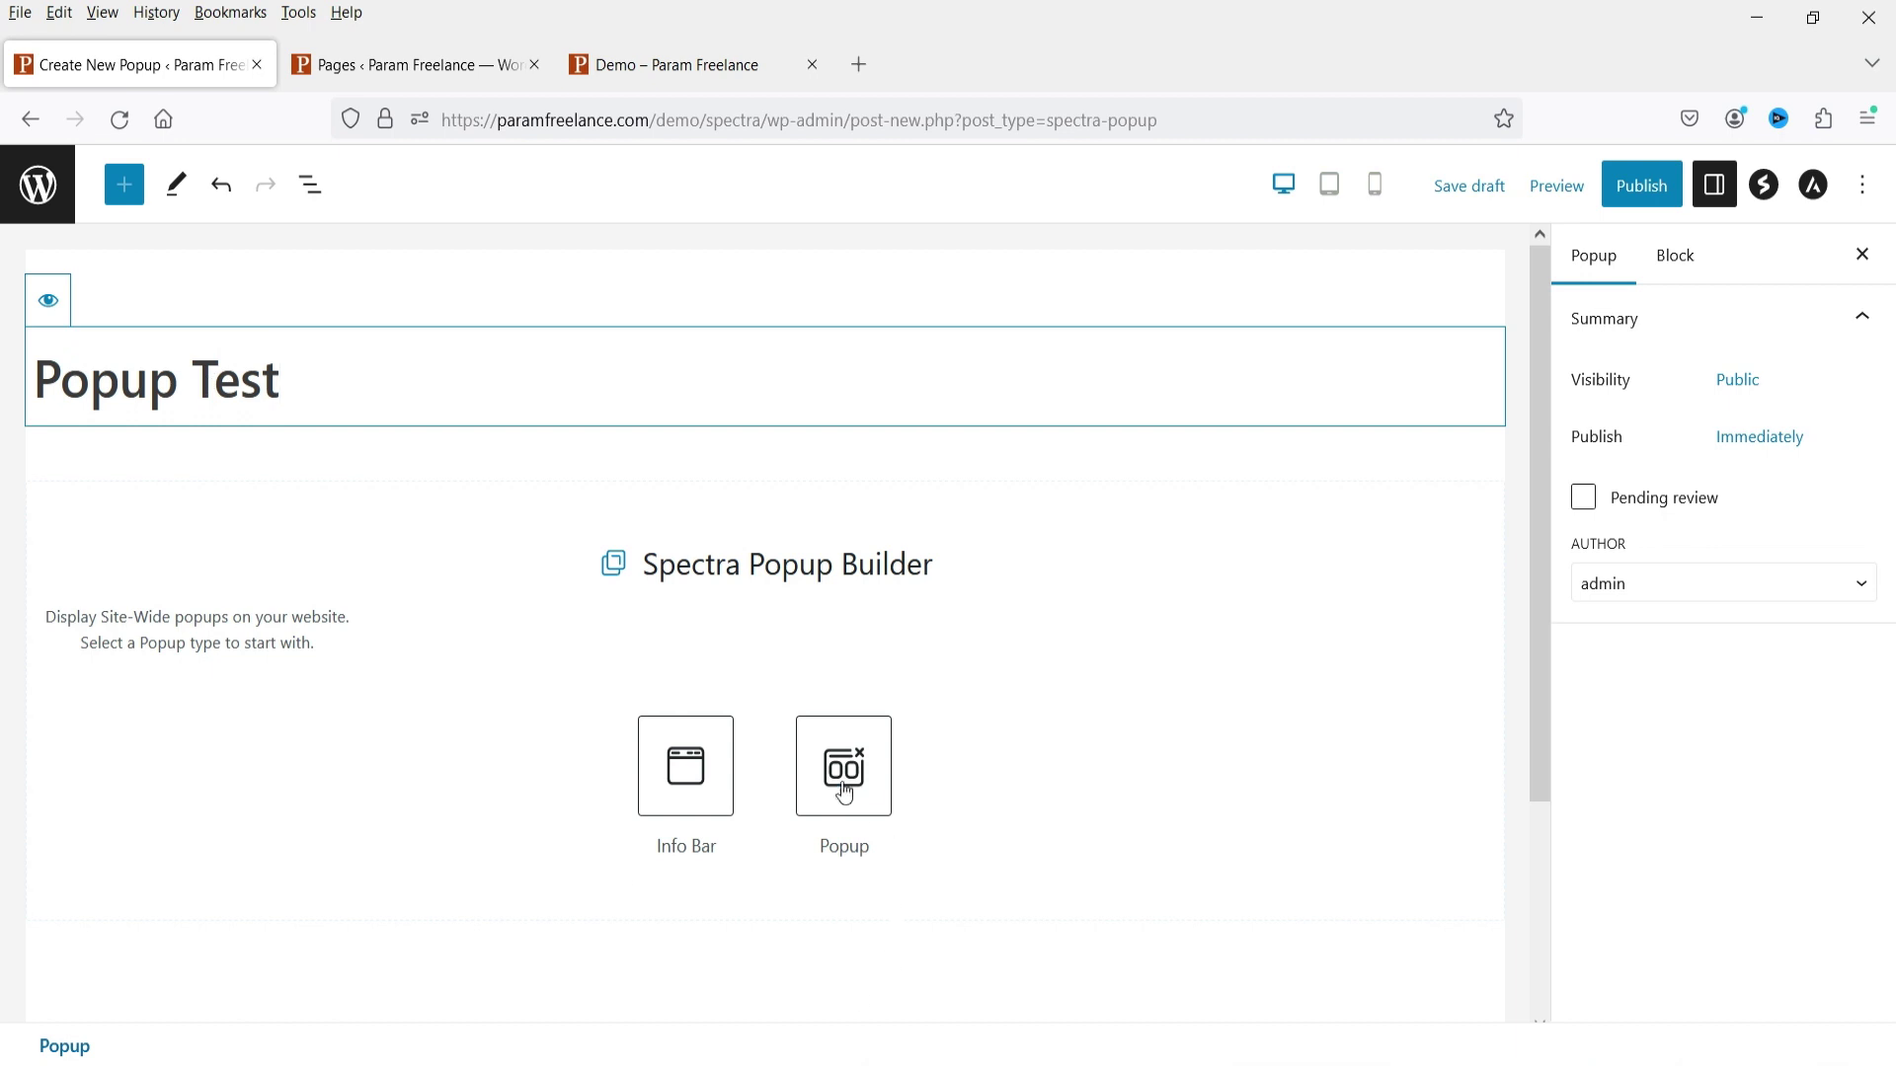
click(842, 776)
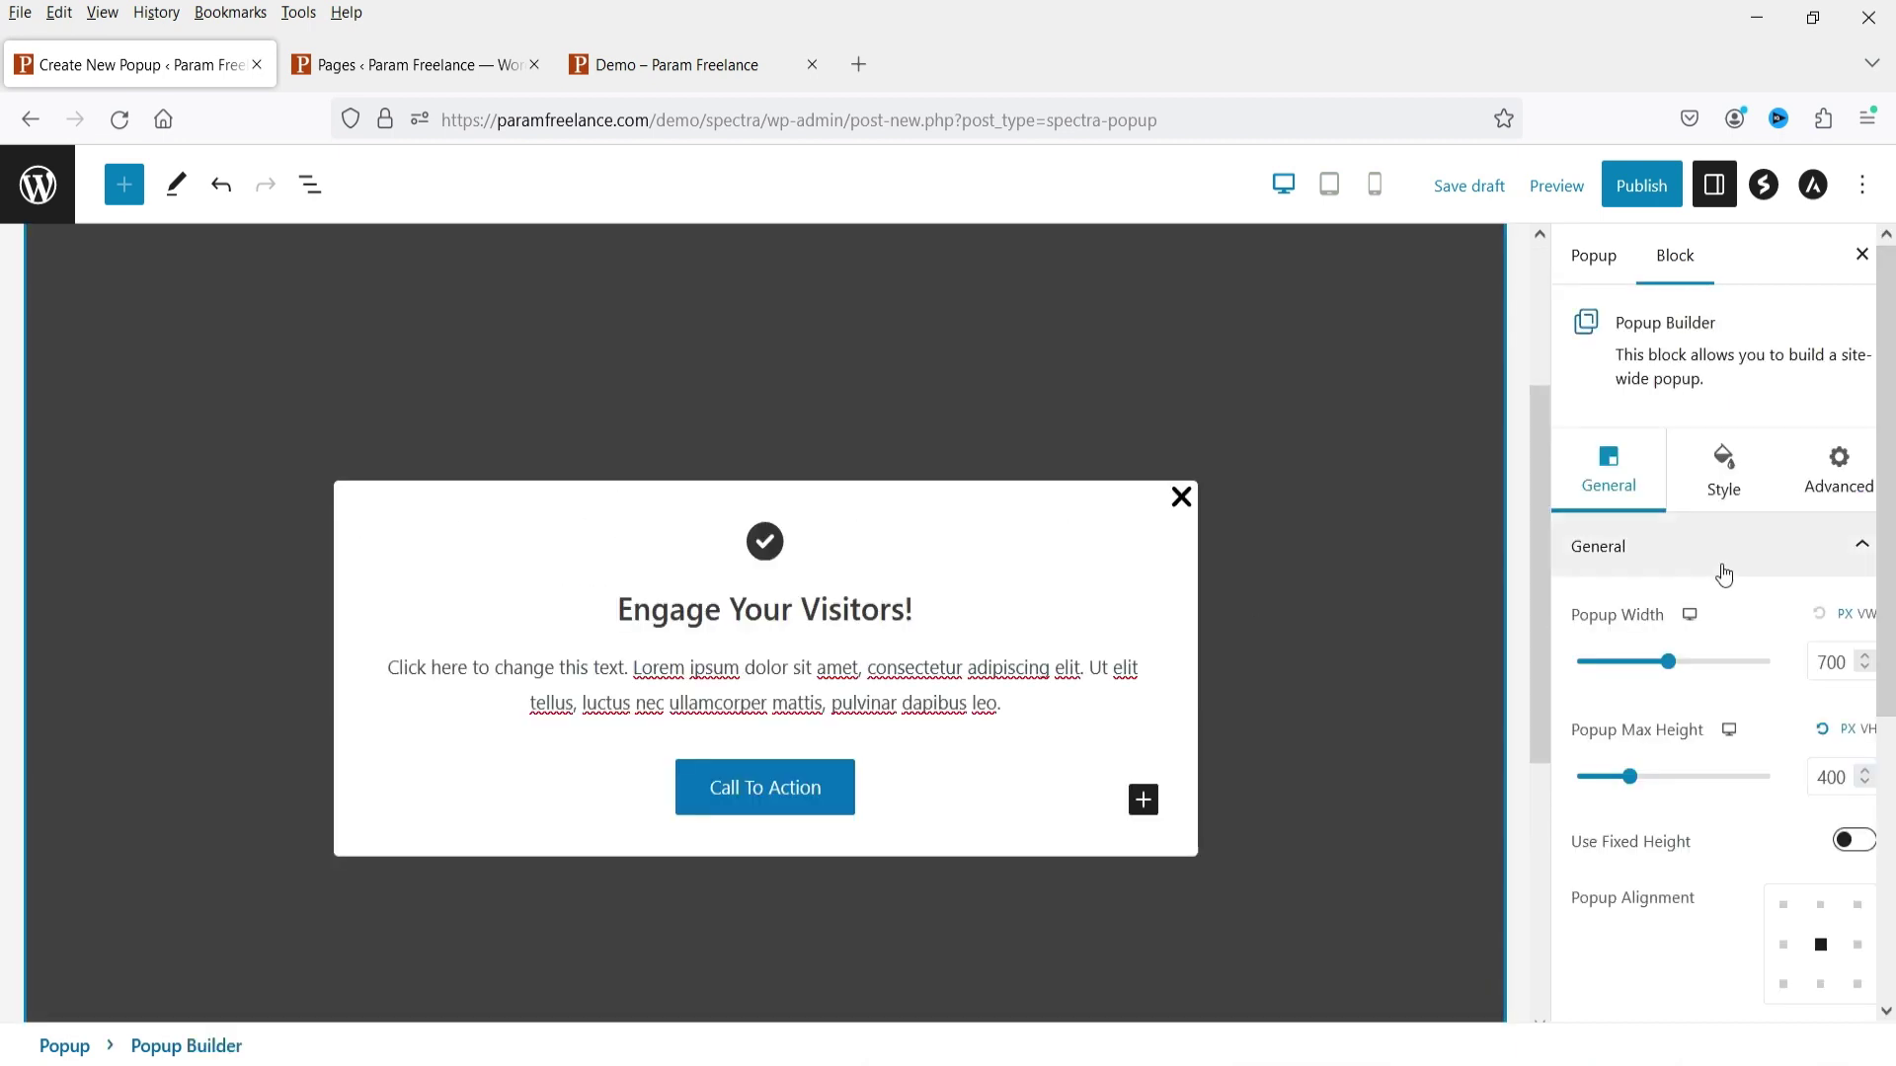
Look through the new popup's general size, alignment and overlay settings, and select the Info Box block inside it.
scroll(1722, 571, down, 2)
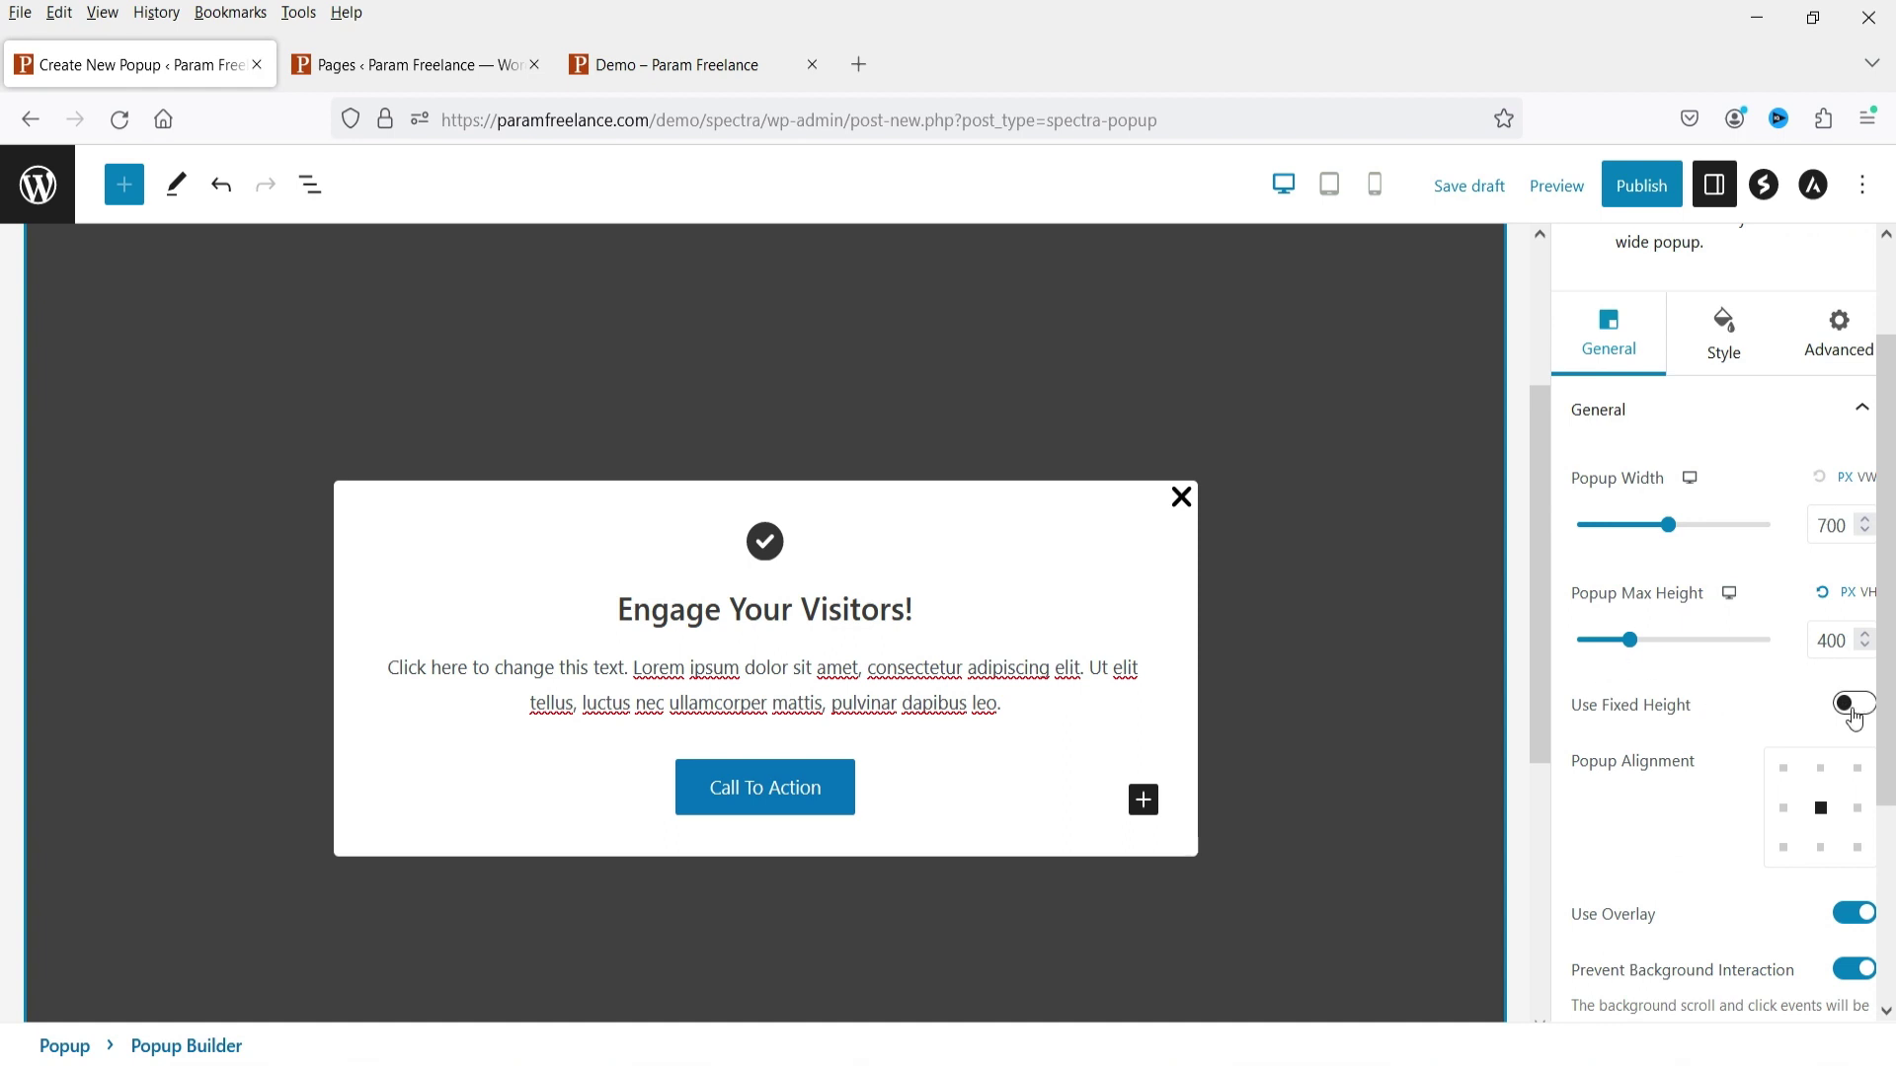
scroll(1774, 651, down, 4)
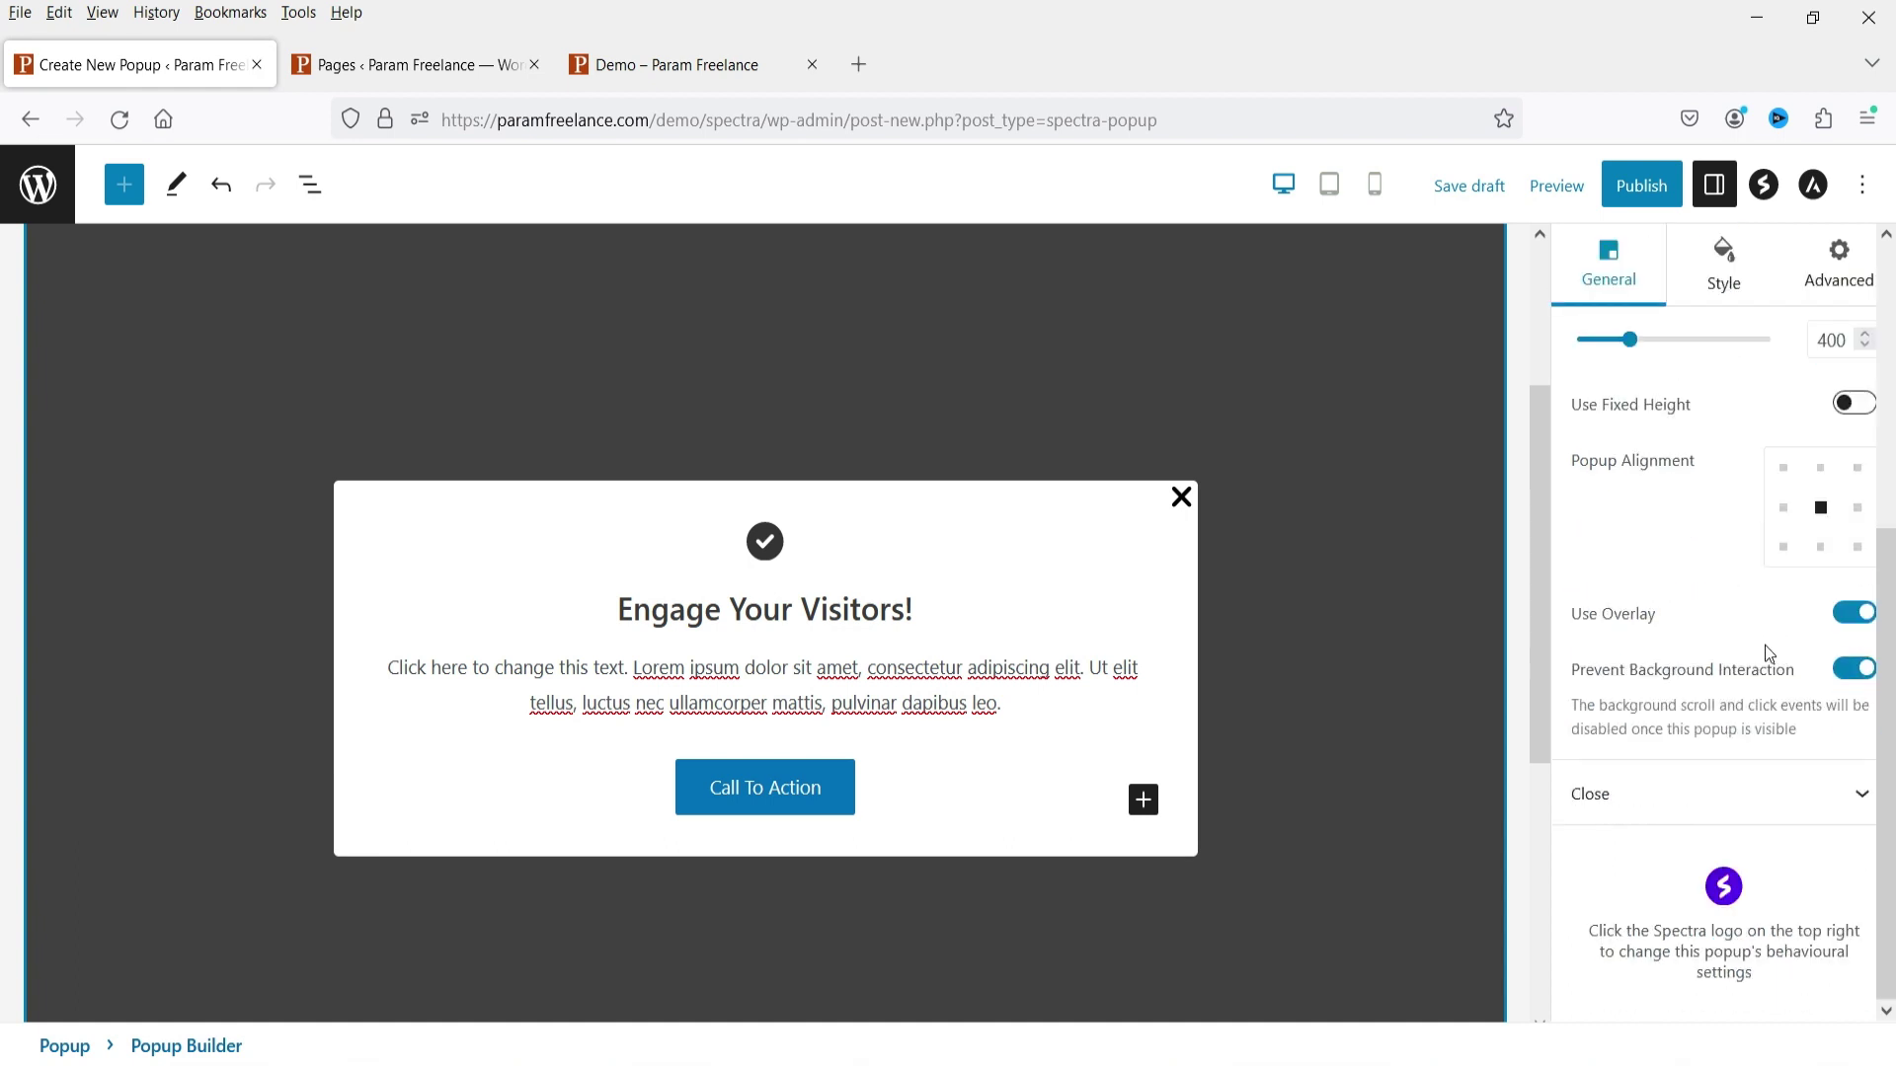
scroll(1763, 644, up, 6)
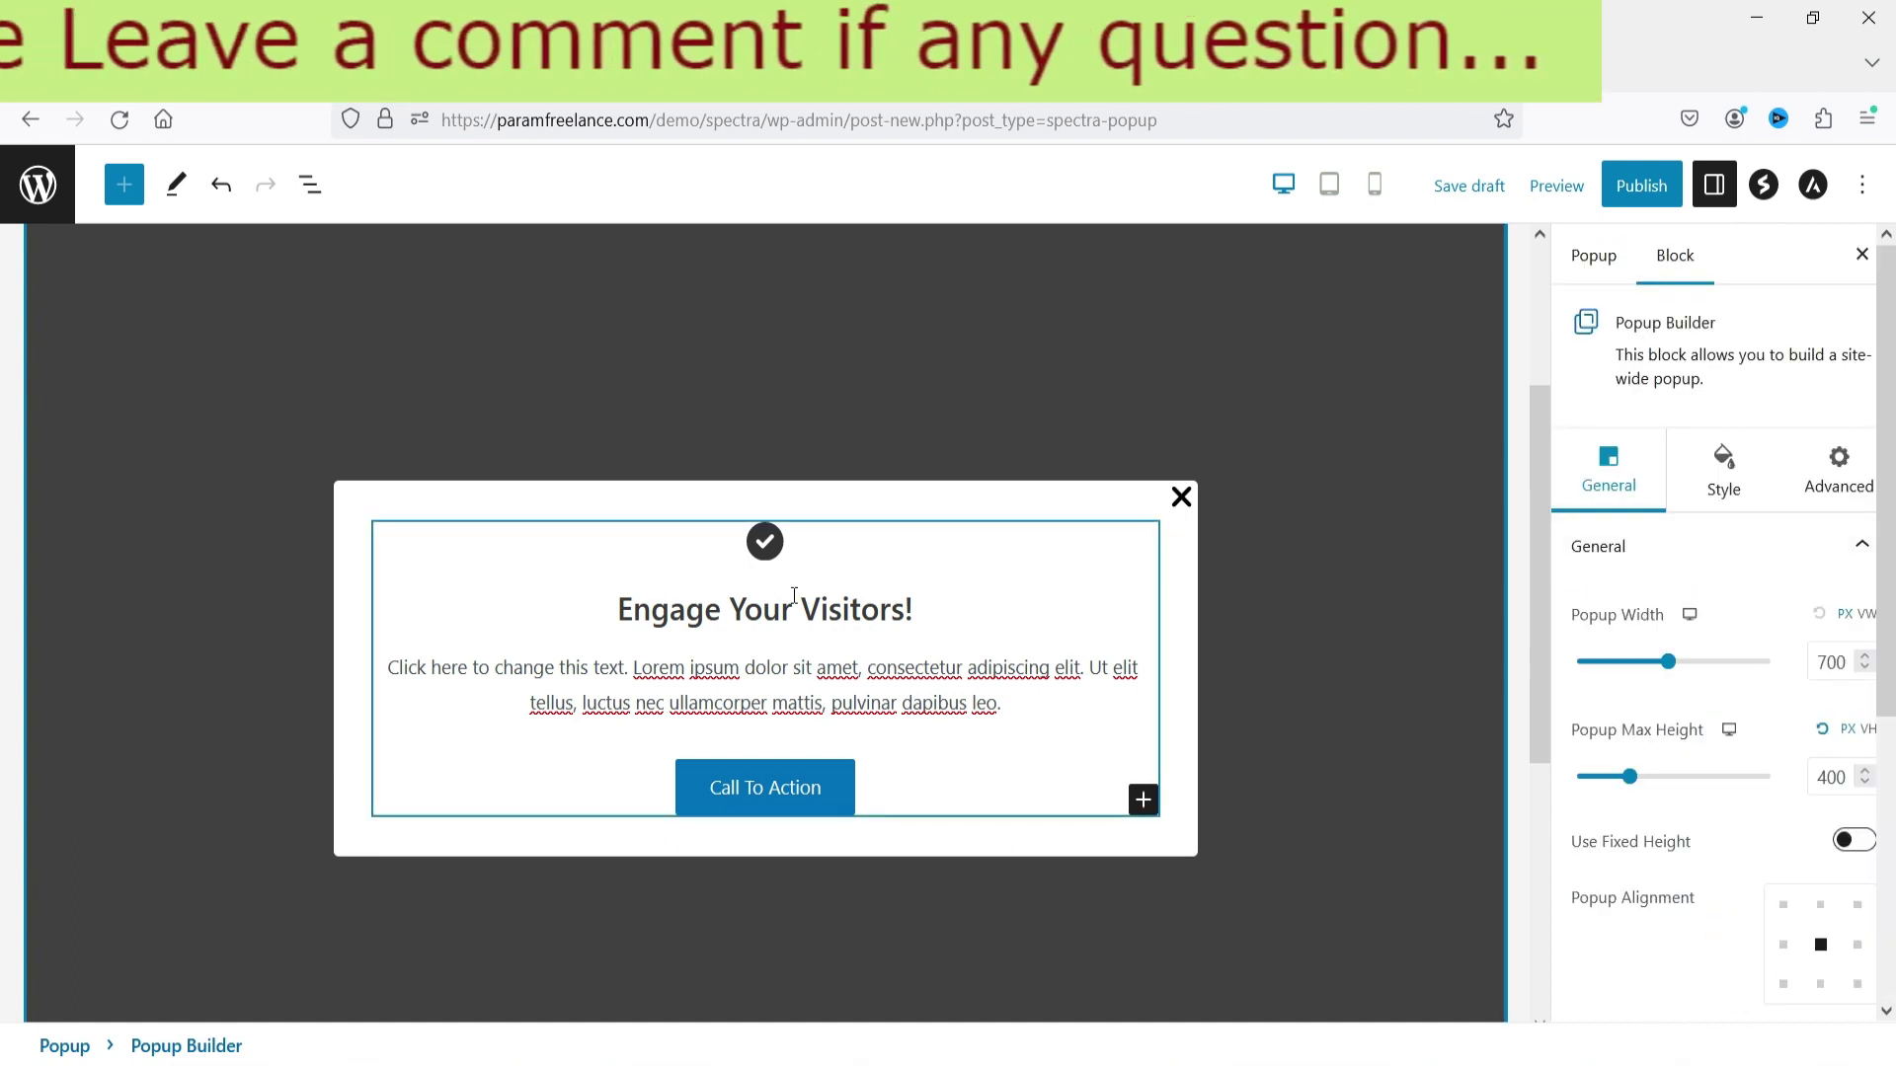
click(846, 565)
click(846, 566)
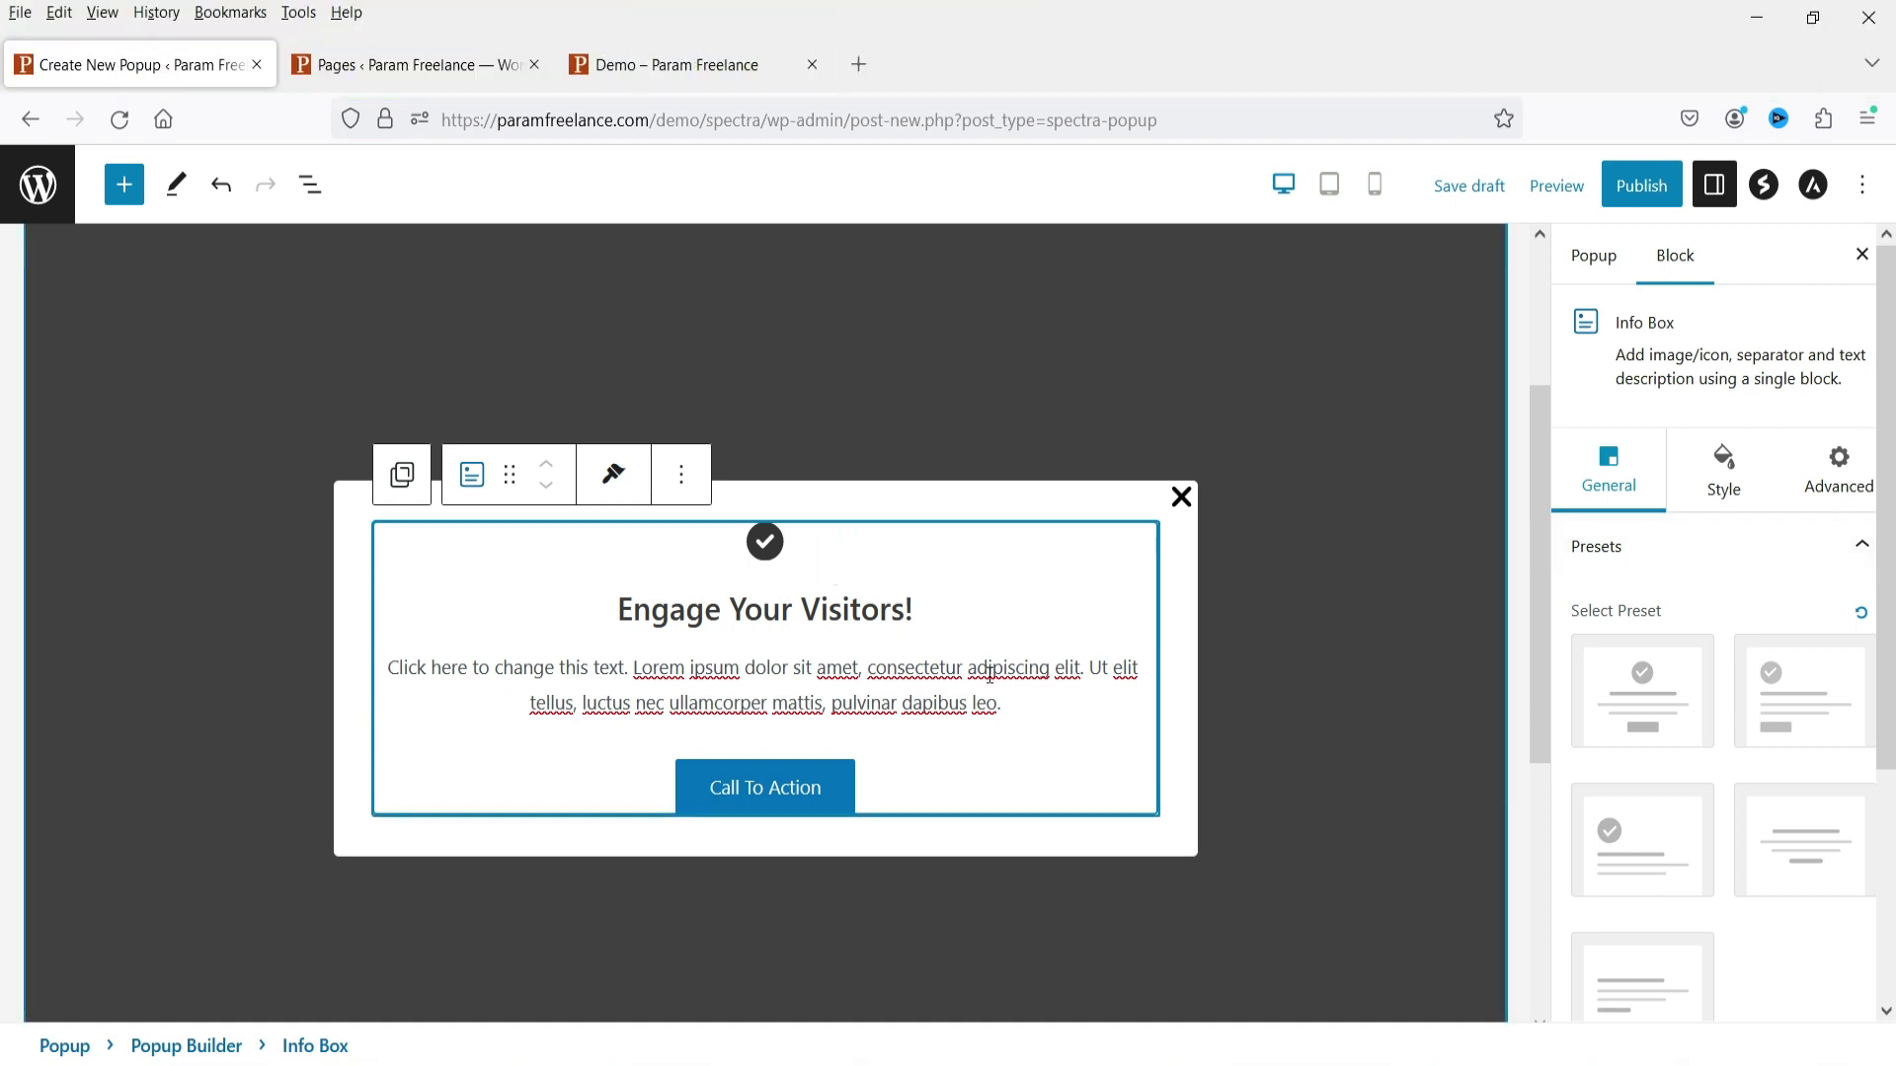
Try the Info Box's layout presets and apply the centred one with an icon above the title and a button.
click(1028, 563)
scroll(1805, 573, down, 3)
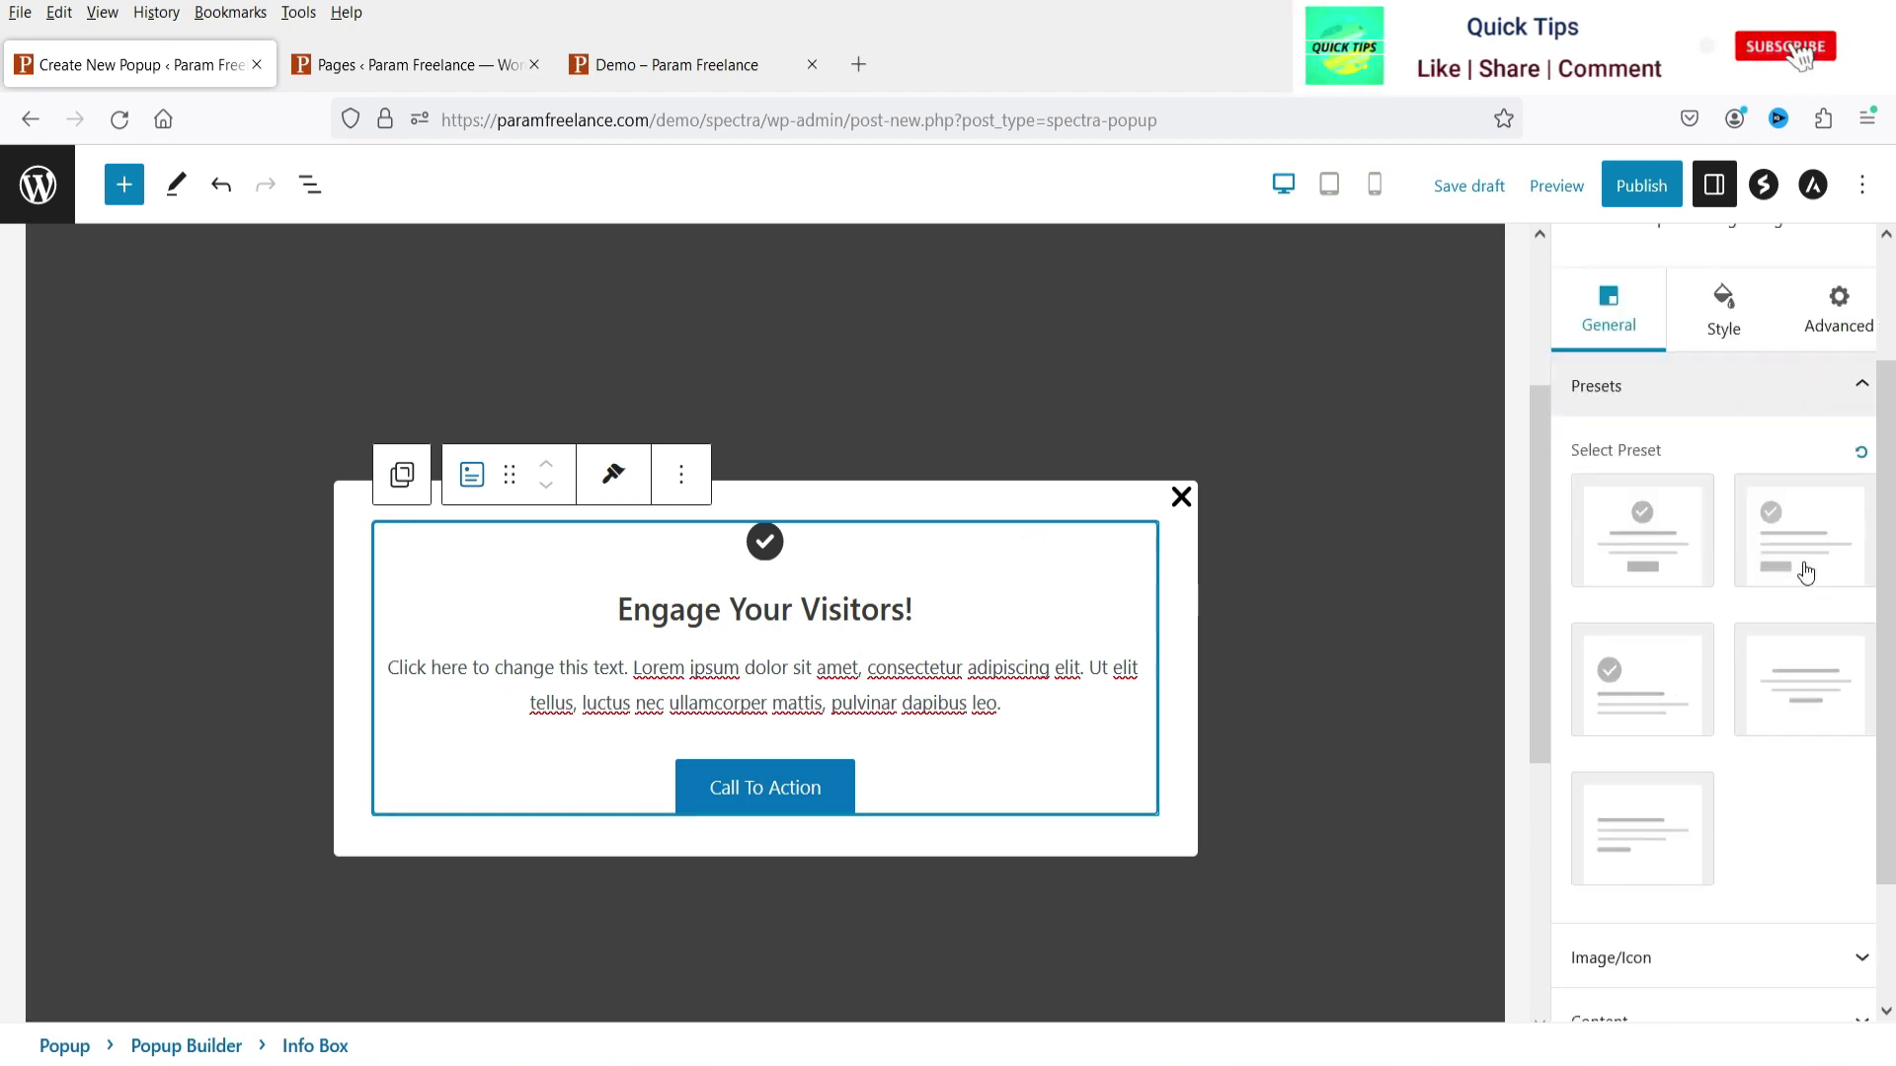
scroll(1678, 588, up, 3)
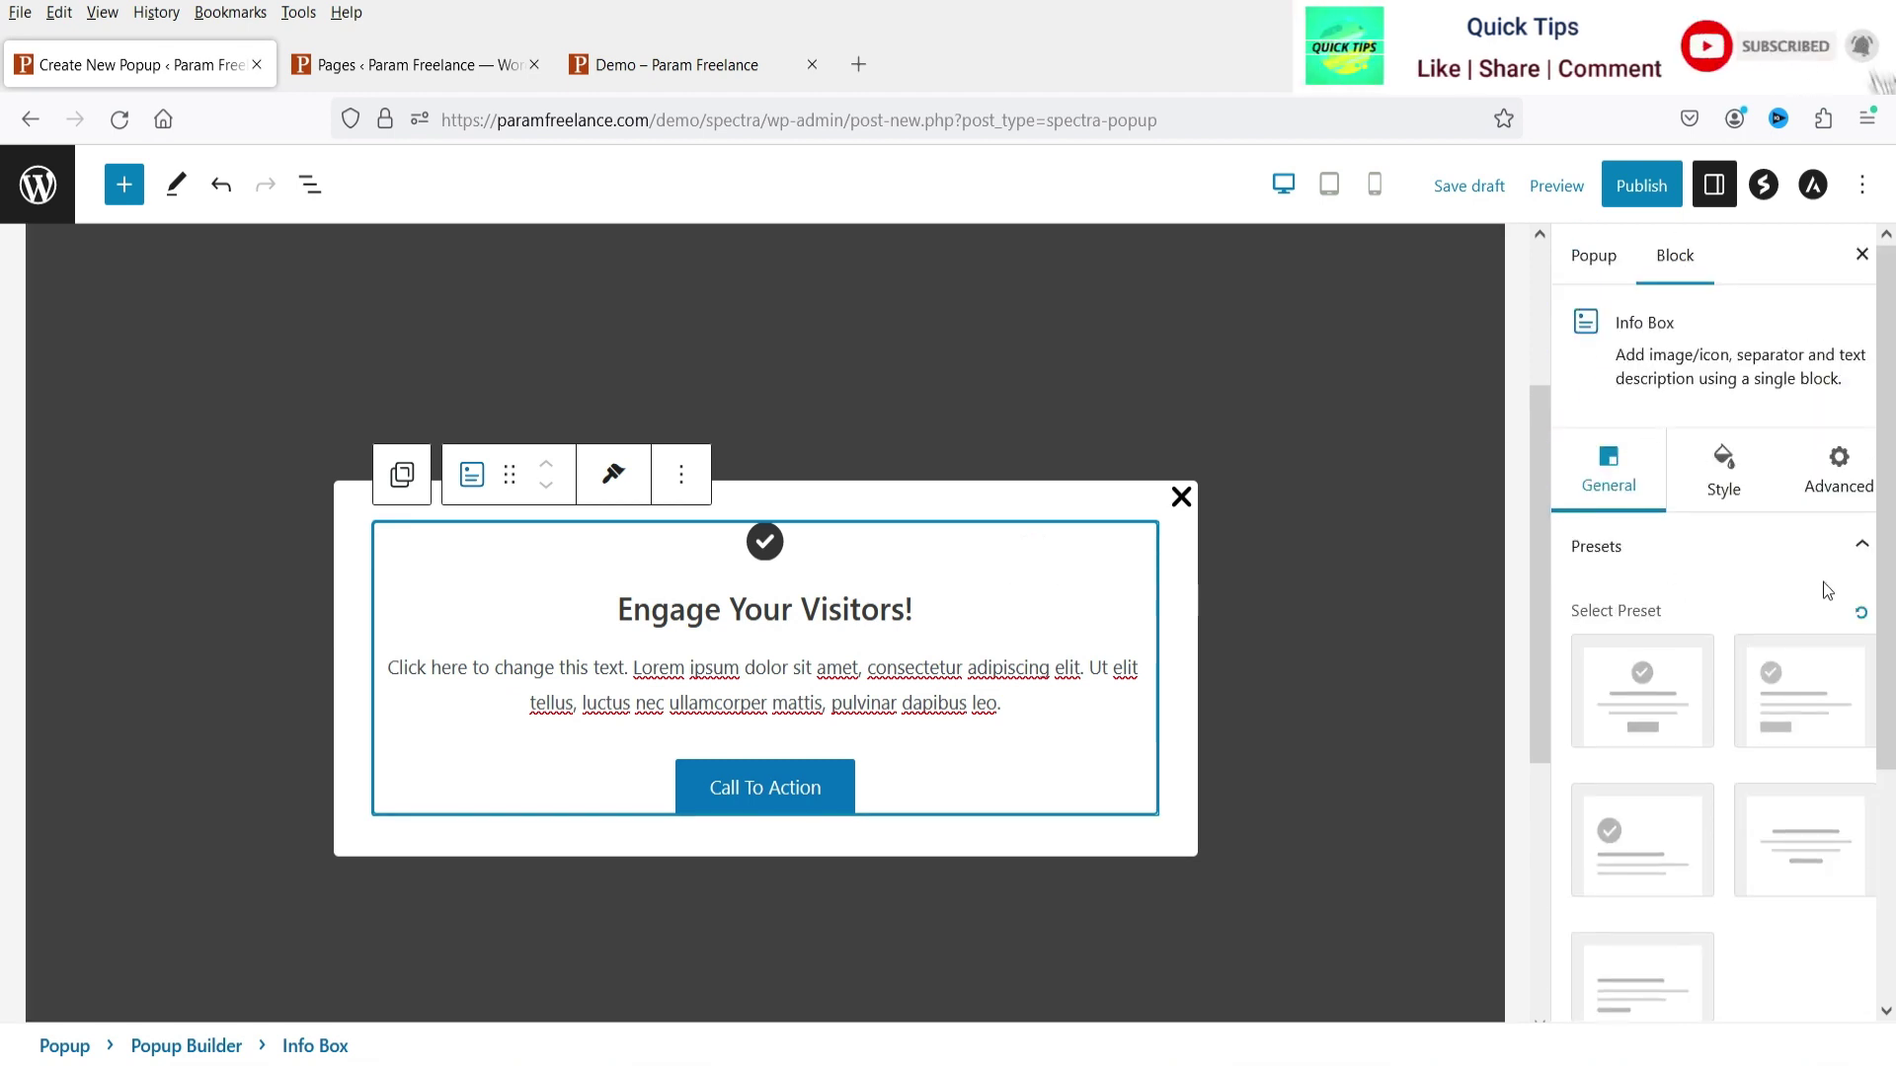
scroll(1737, 582, down, 3)
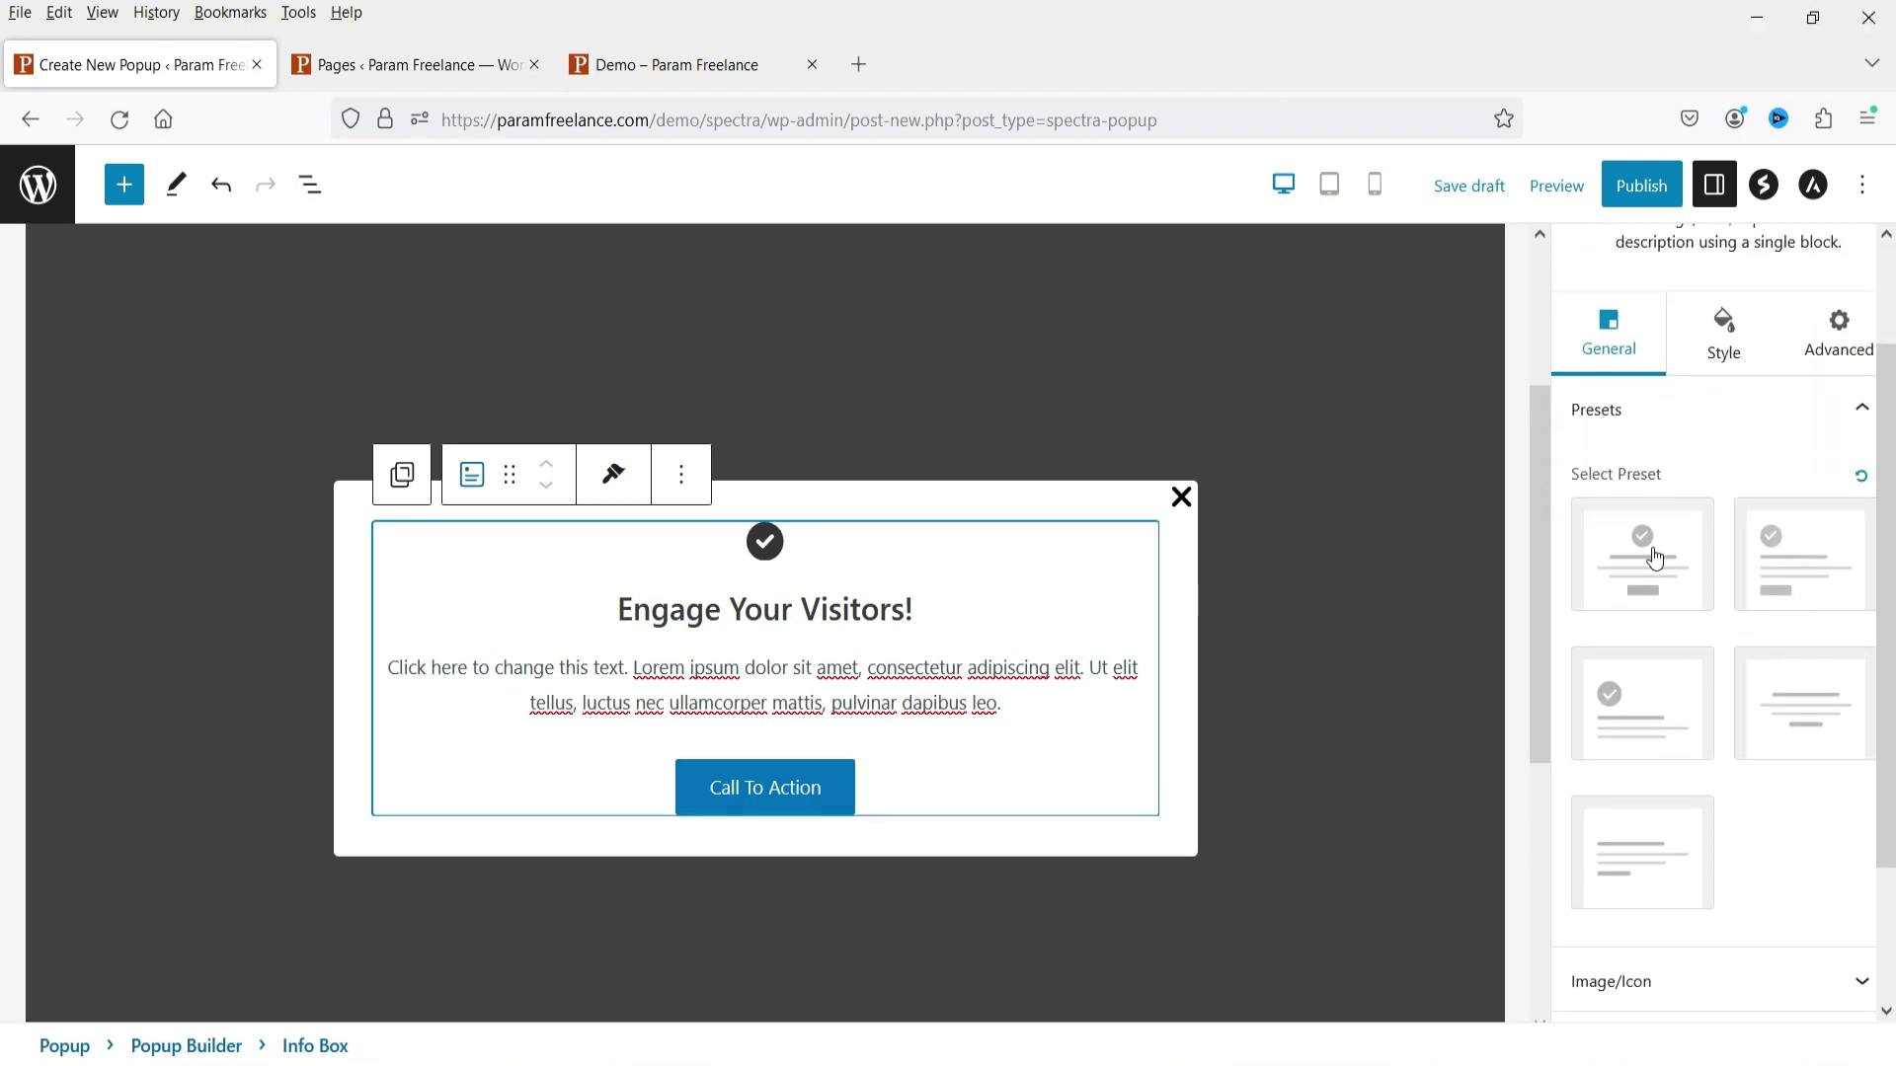
click(1651, 555)
click(1749, 573)
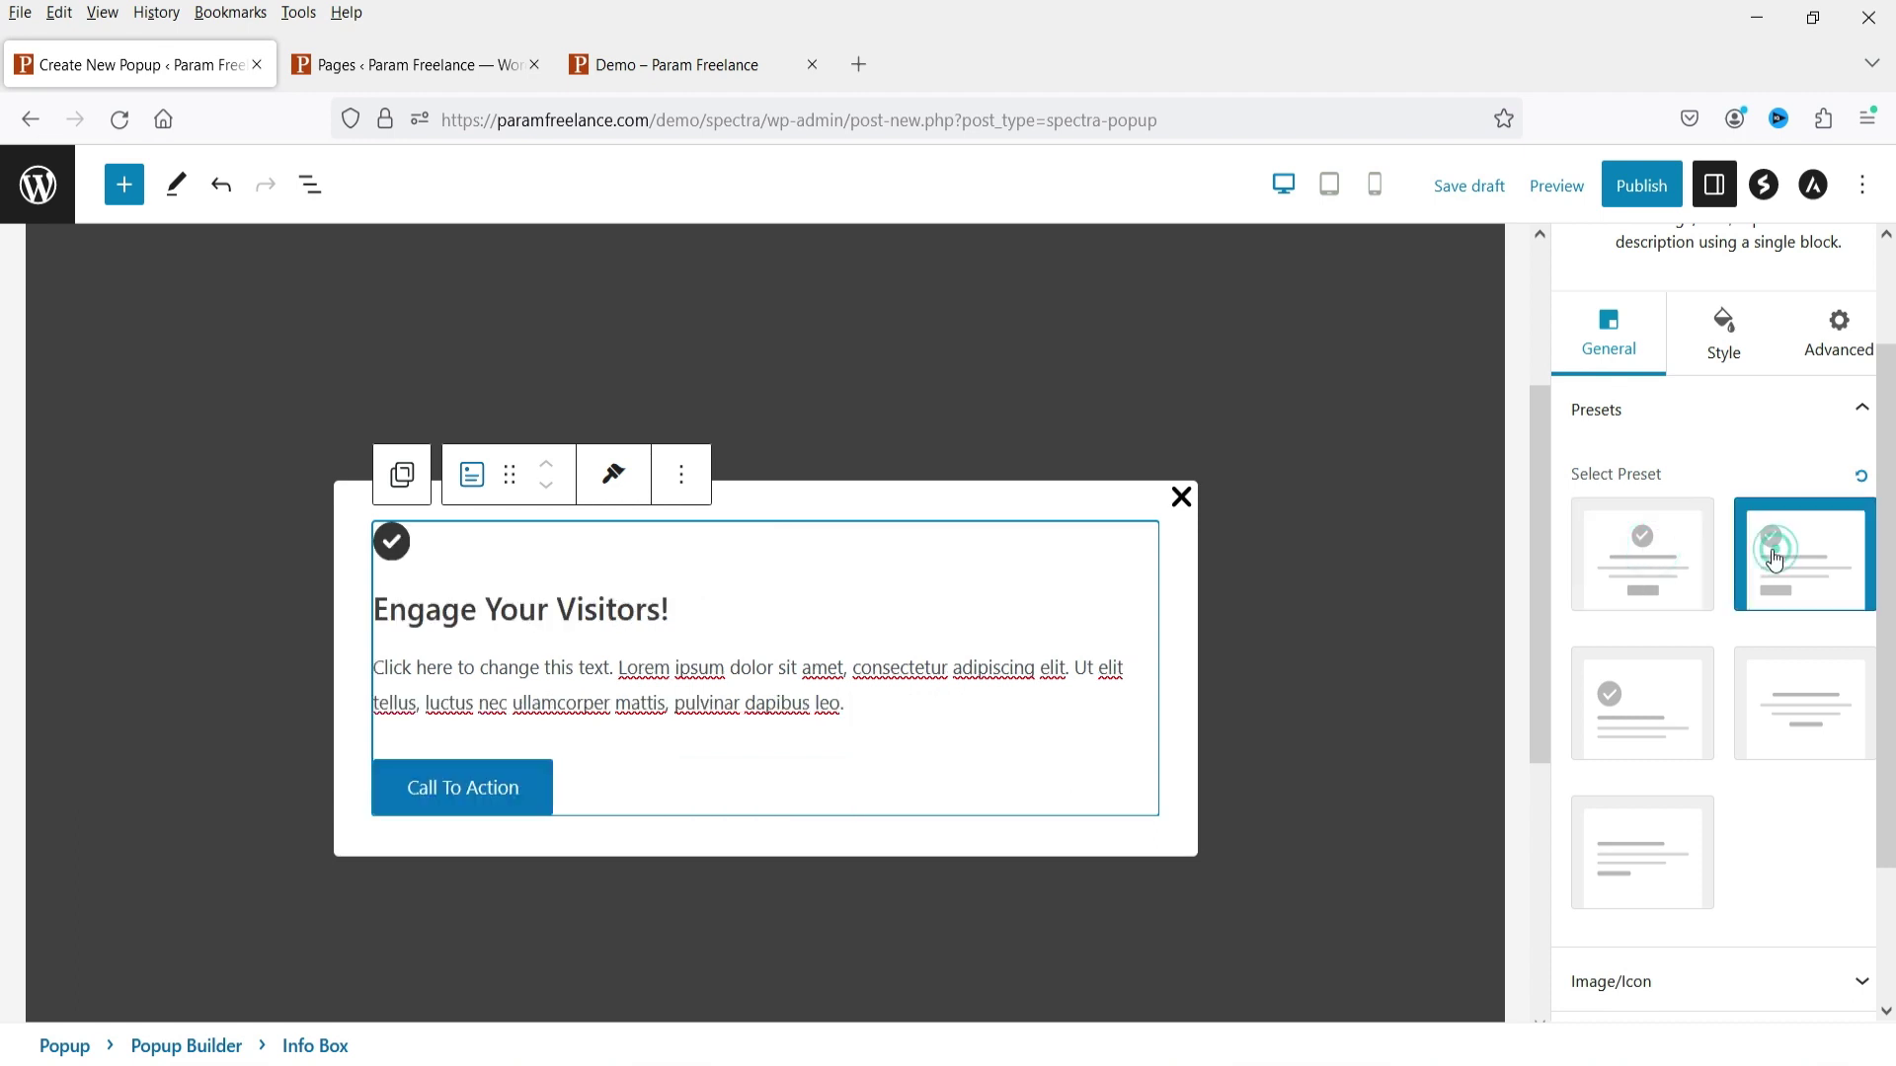
click(1646, 723)
click(1837, 716)
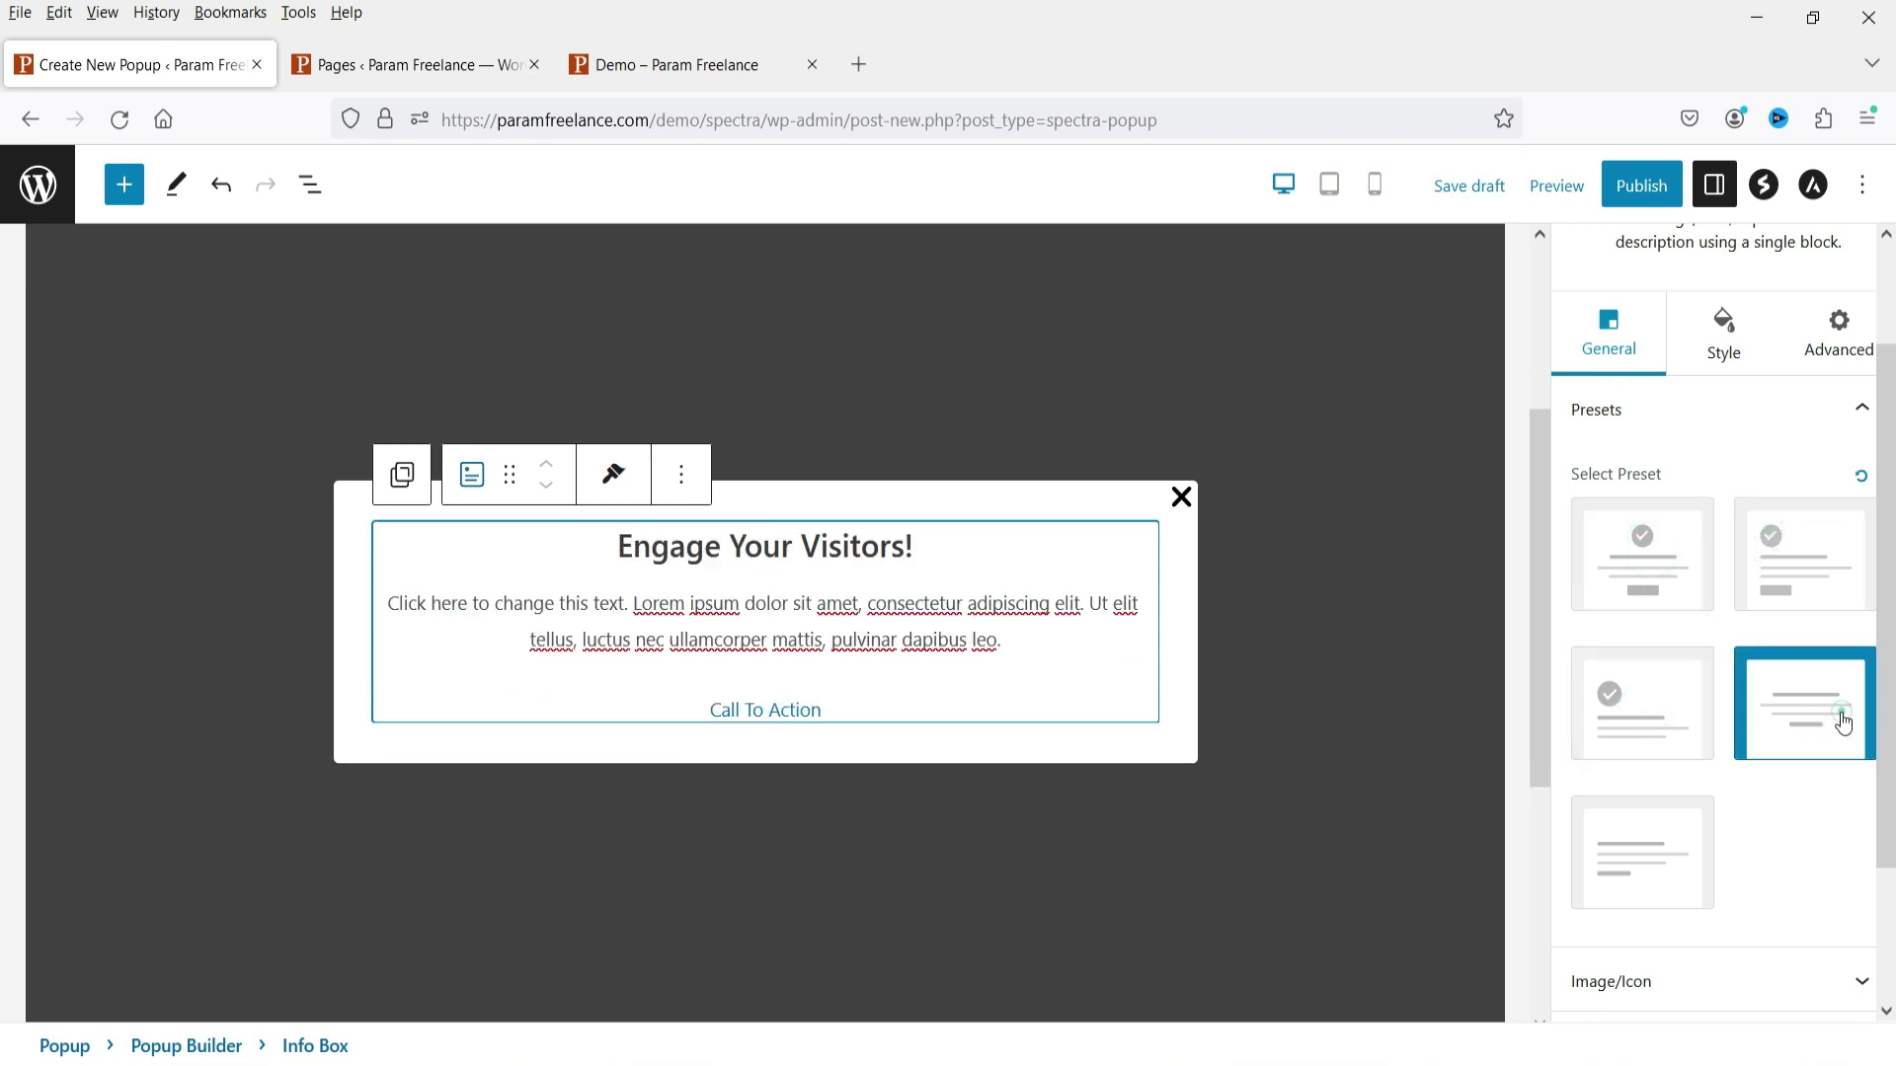
click(1639, 855)
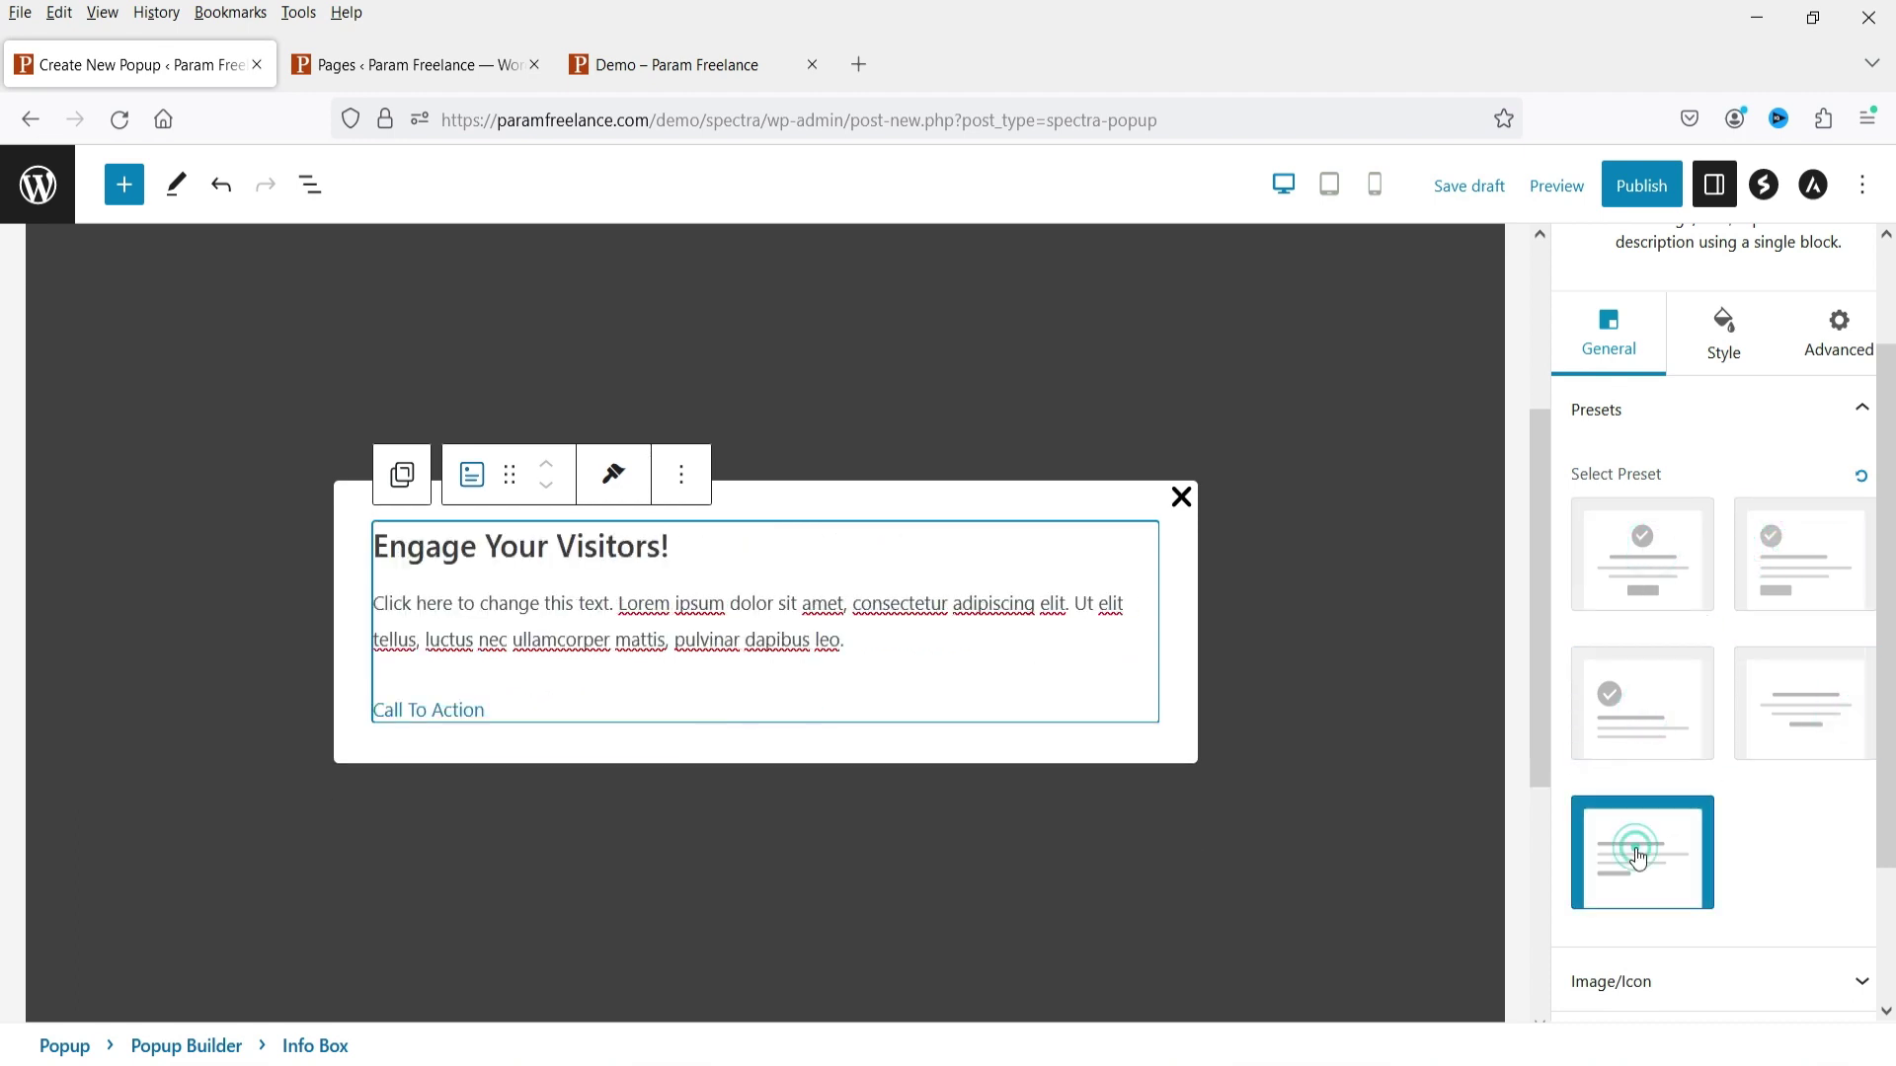
click(1667, 577)
scroll(1671, 572, down, 2)
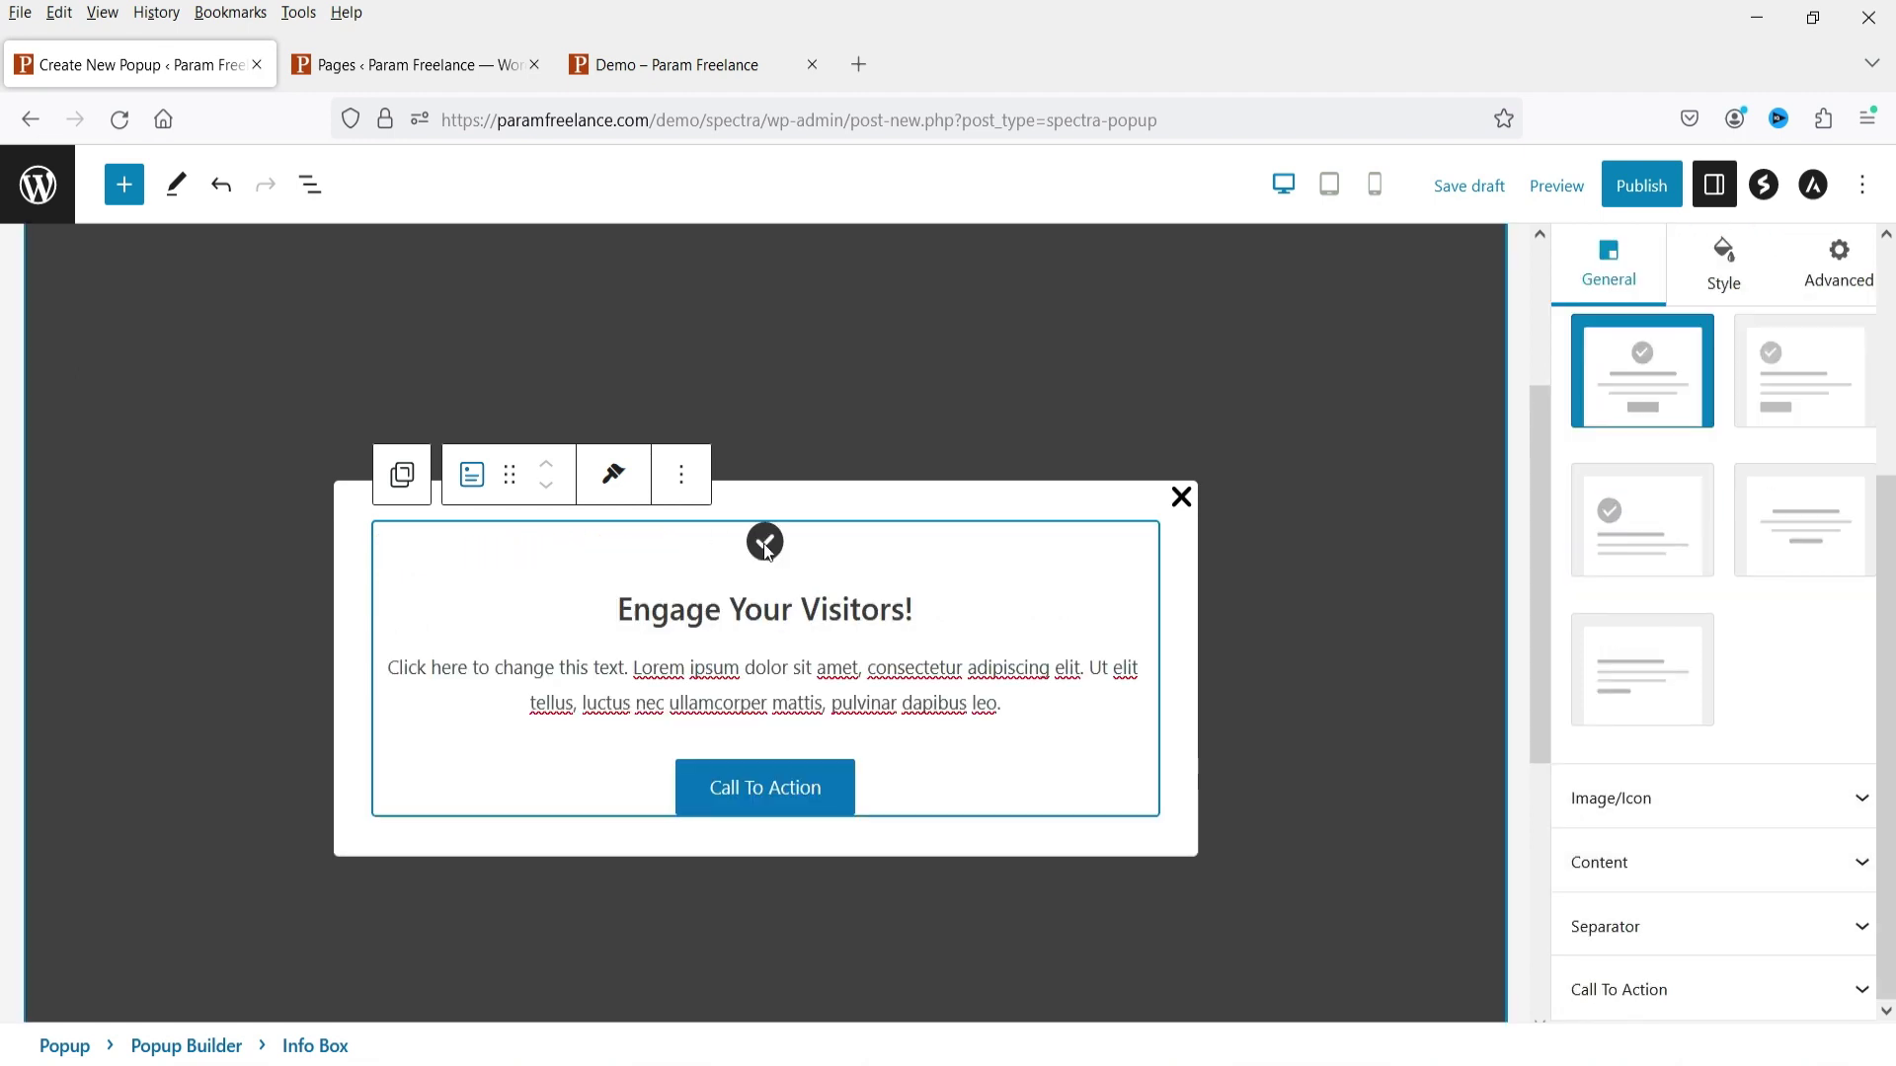
Try Image as the Info Box's image/icon source, browse the media library, and switch the source back to Icon.
click(1644, 796)
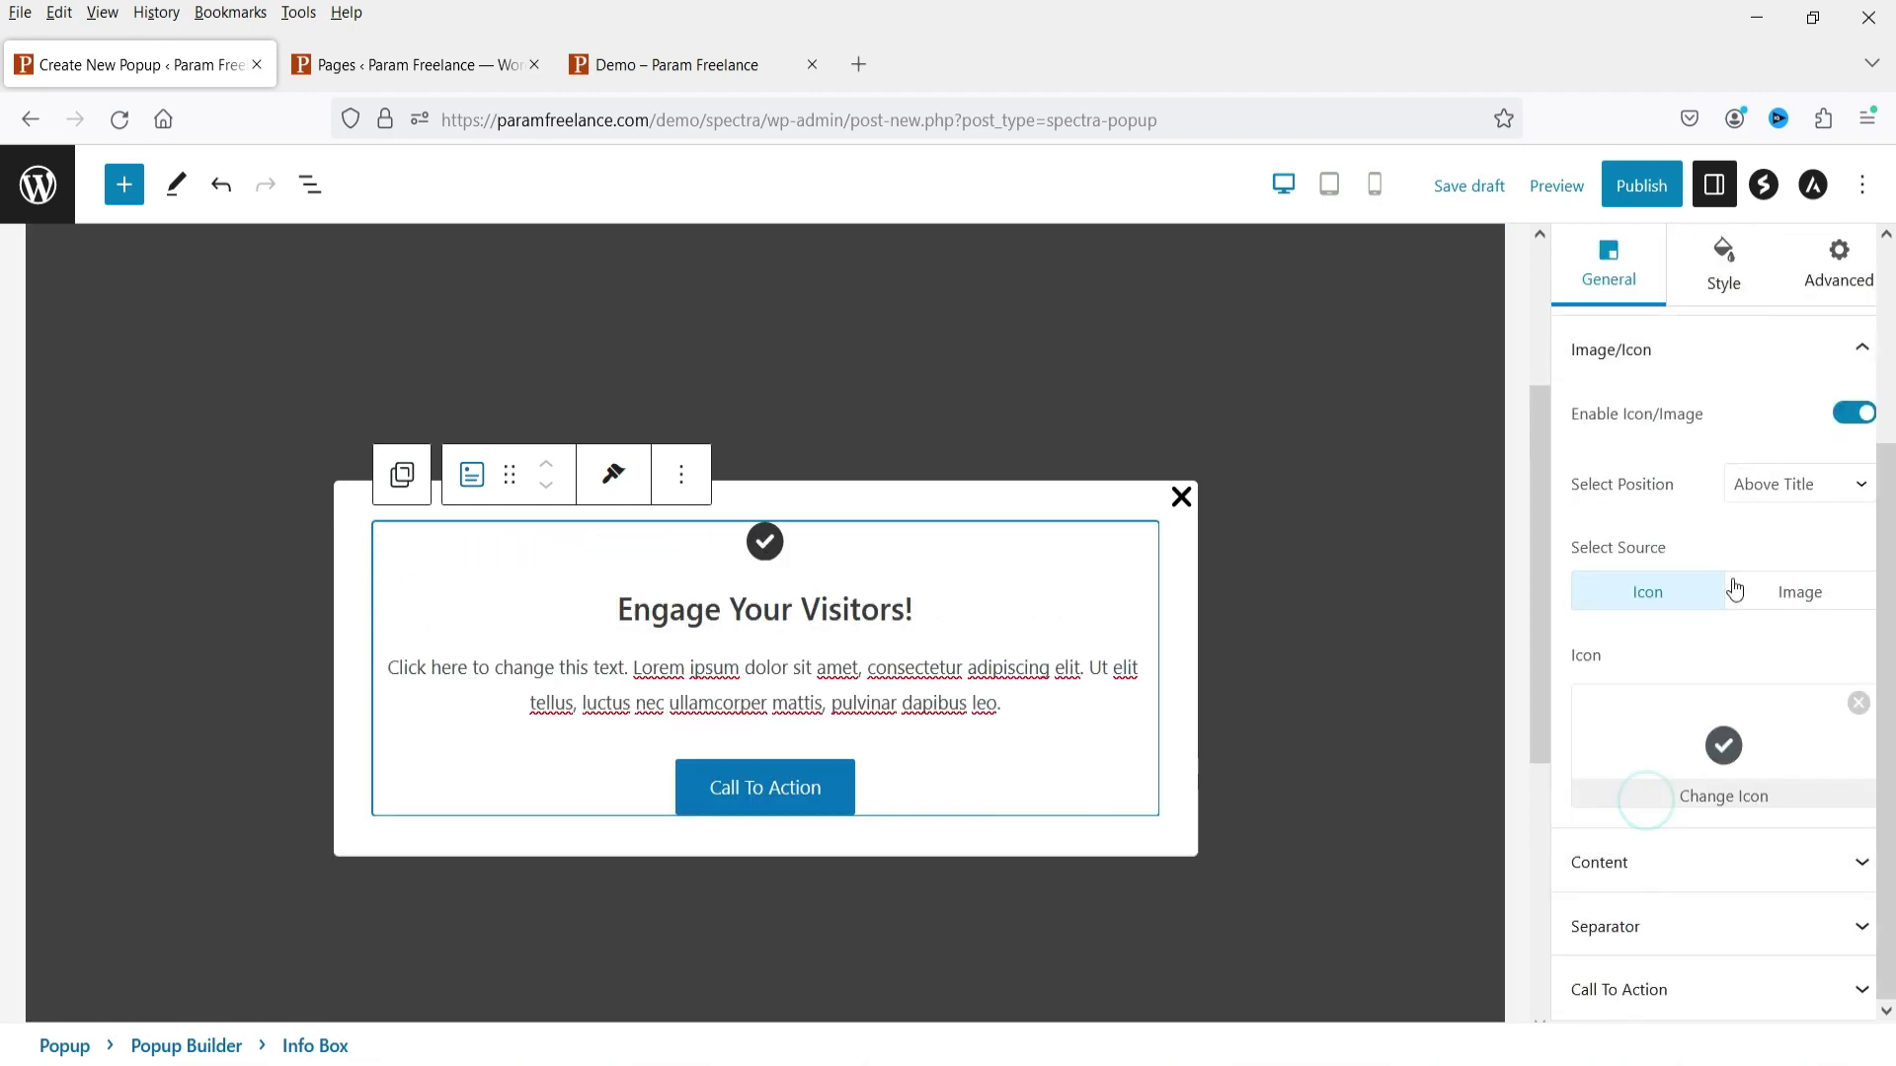
click(1815, 595)
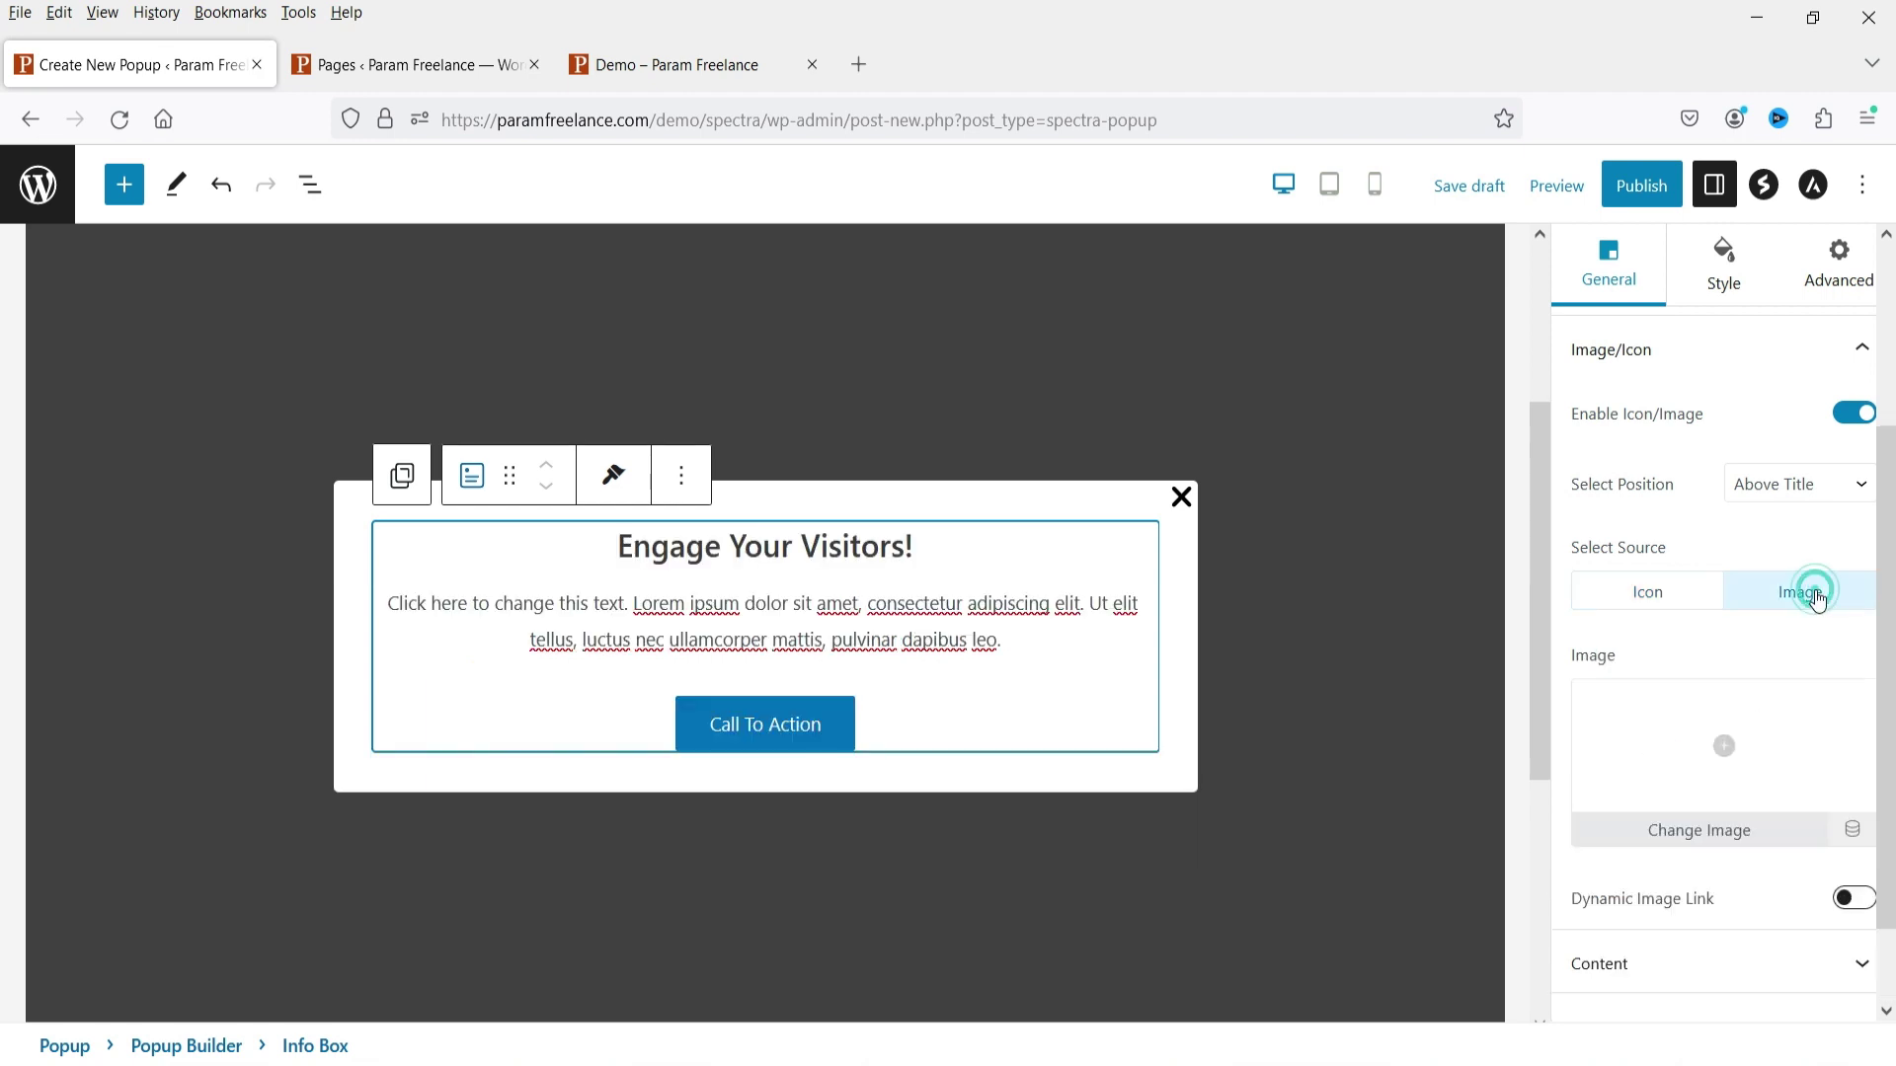
click(1729, 750)
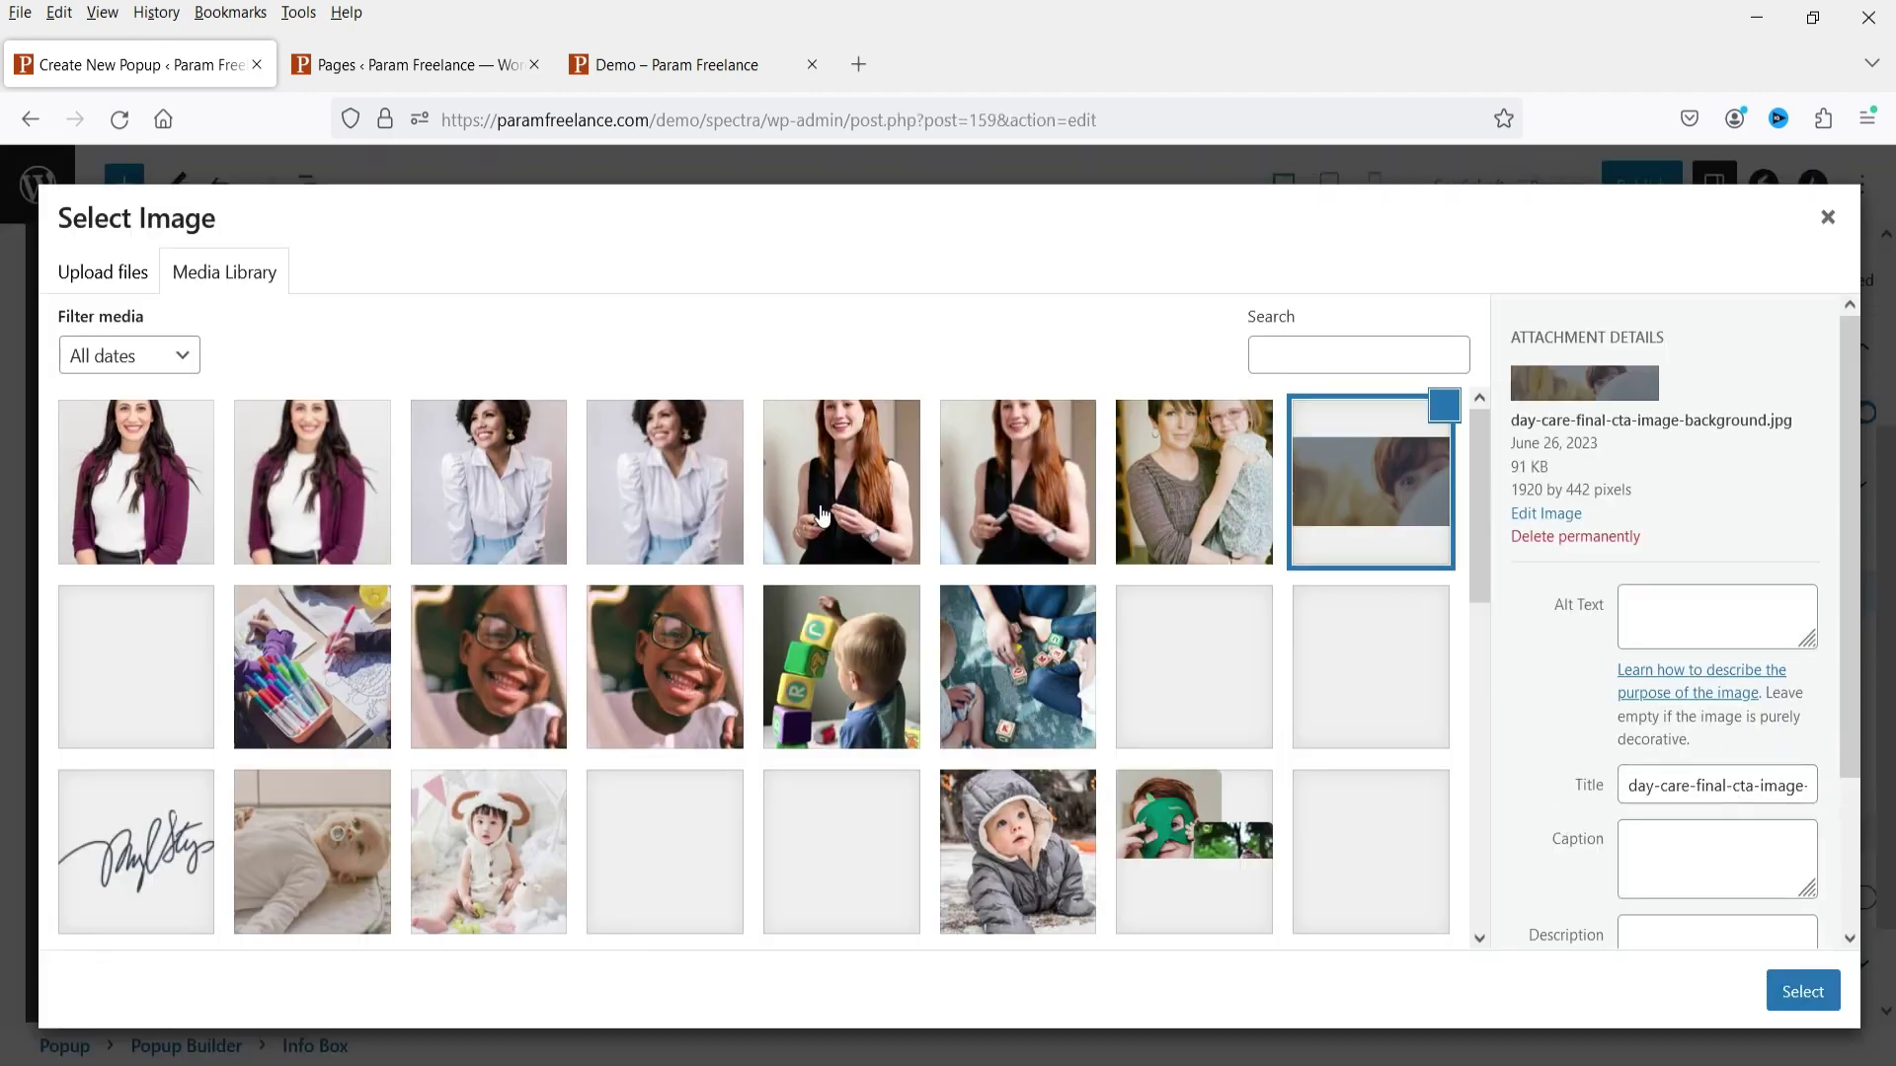
scroll(822, 513, down, 2)
scroll(822, 514, up, 2)
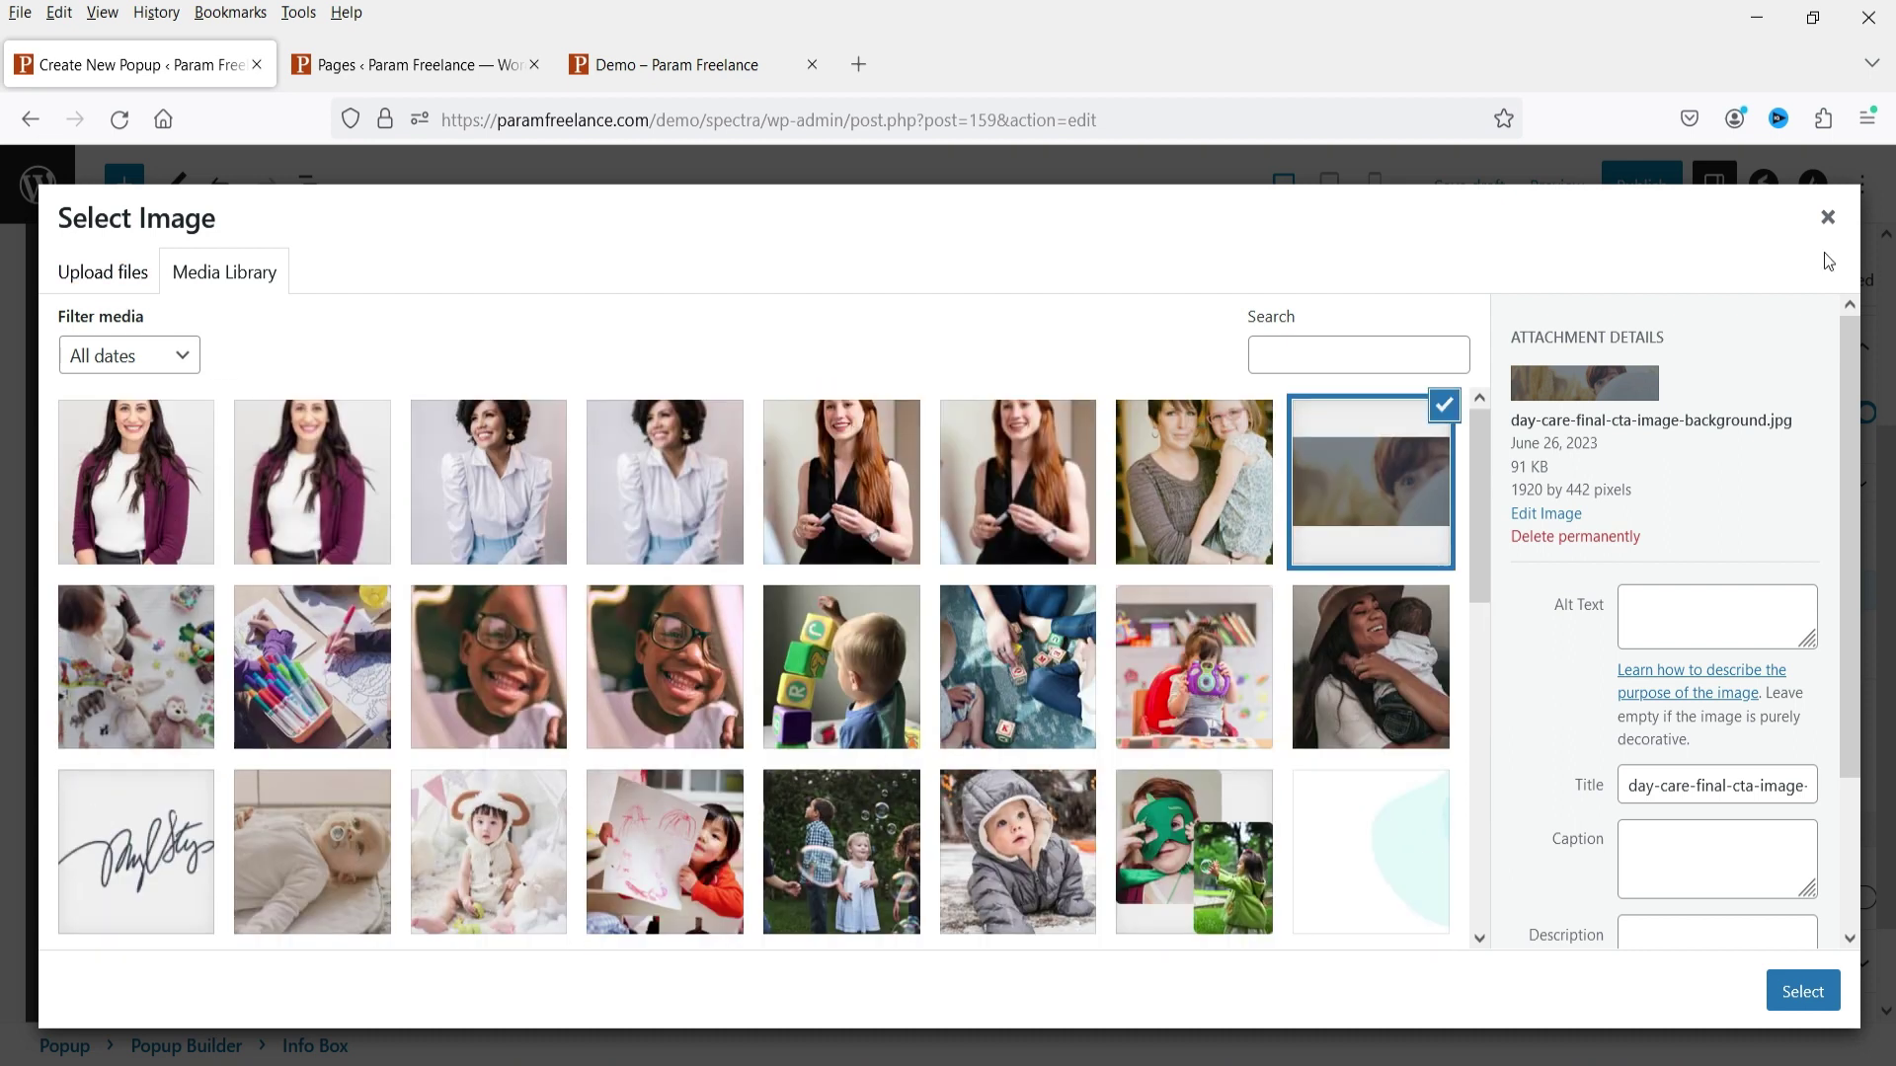
click(1826, 217)
click(1629, 593)
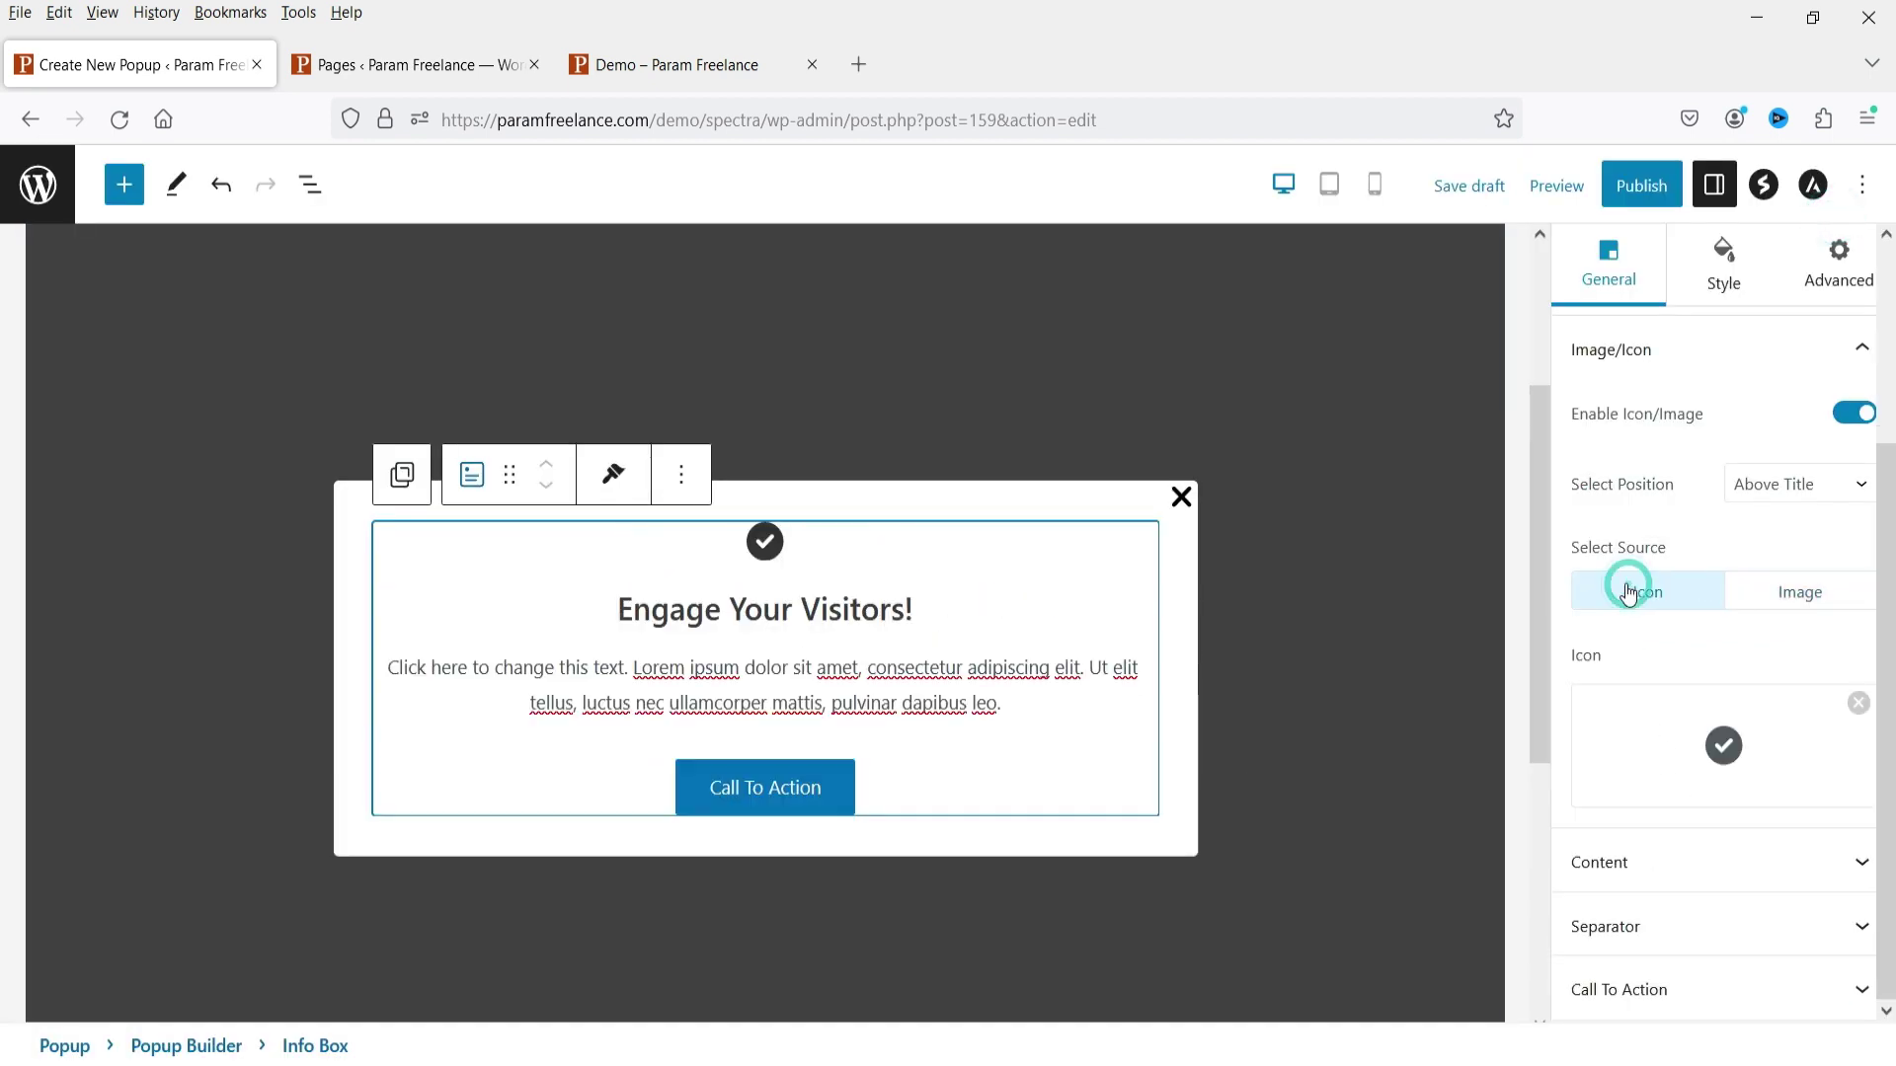
Replace the Info Box's check icon with the Children icon from the icon library.
click(1696, 745)
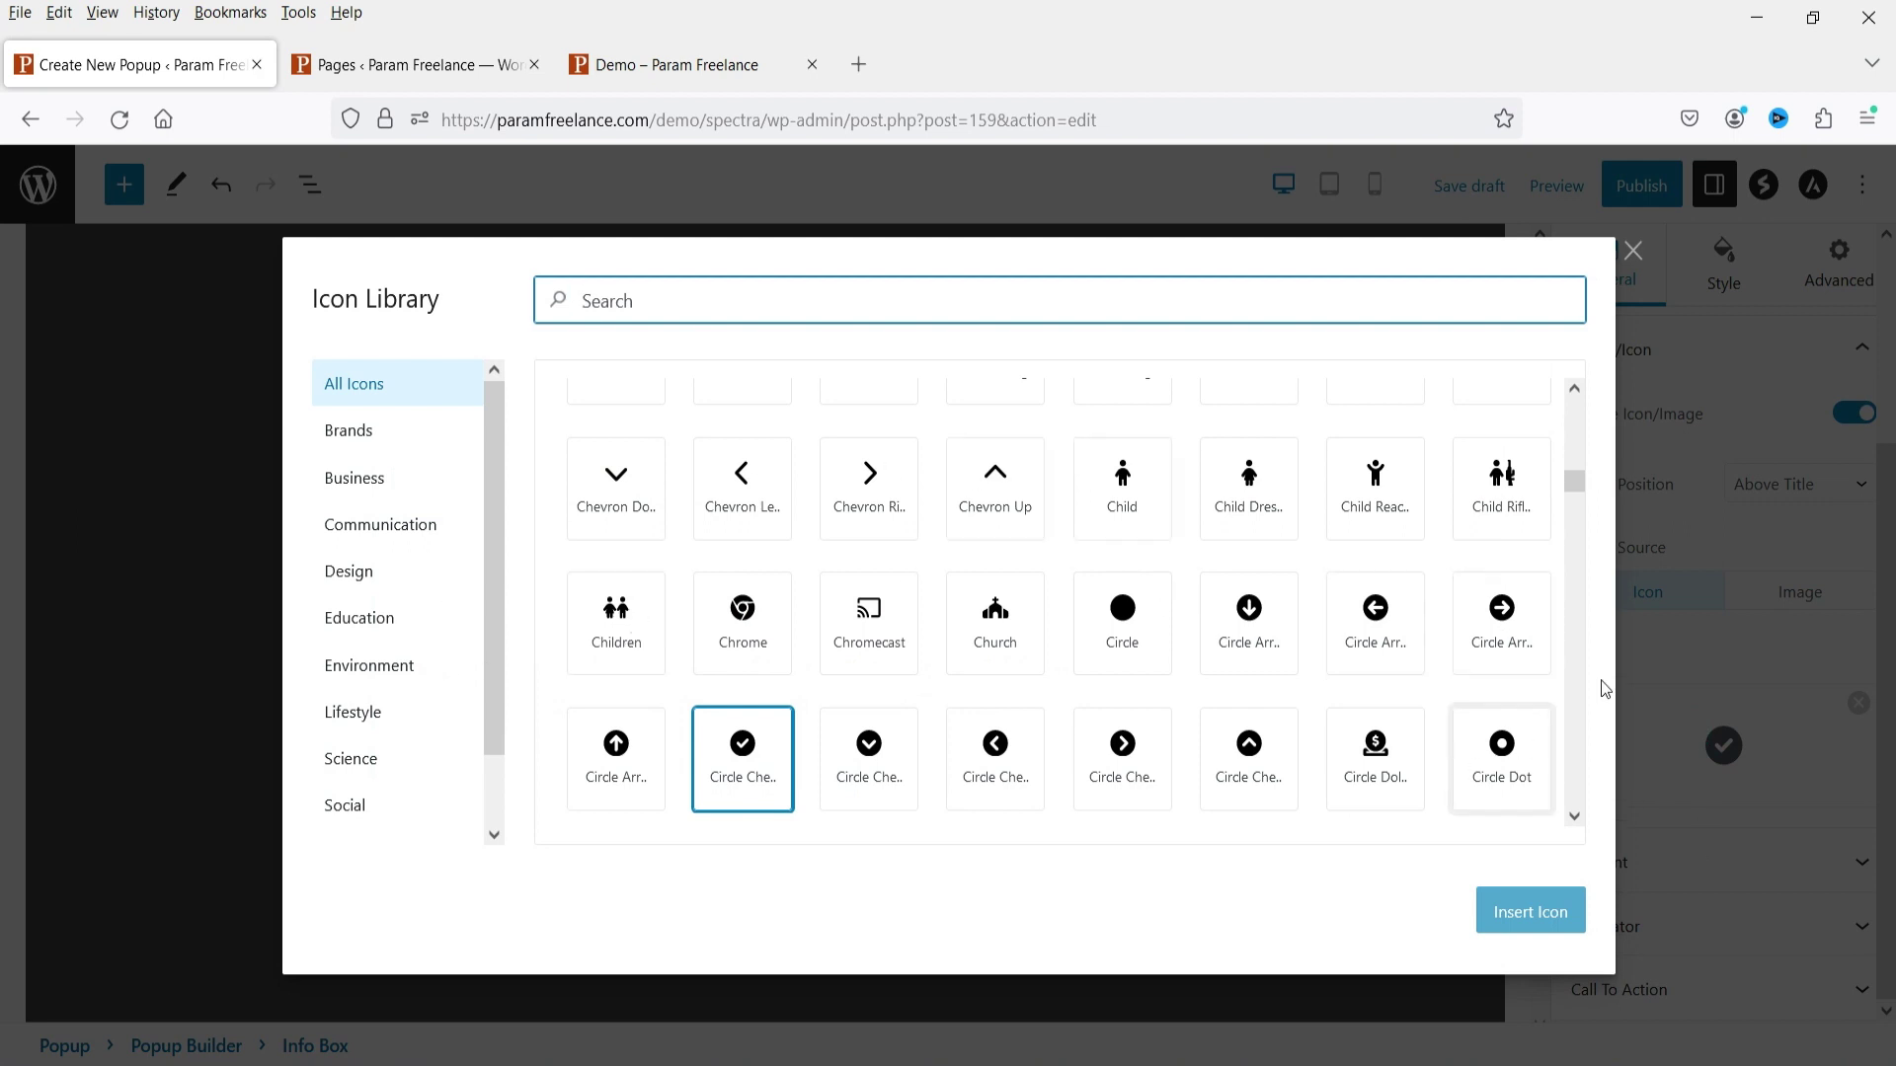
click(616, 617)
click(1528, 910)
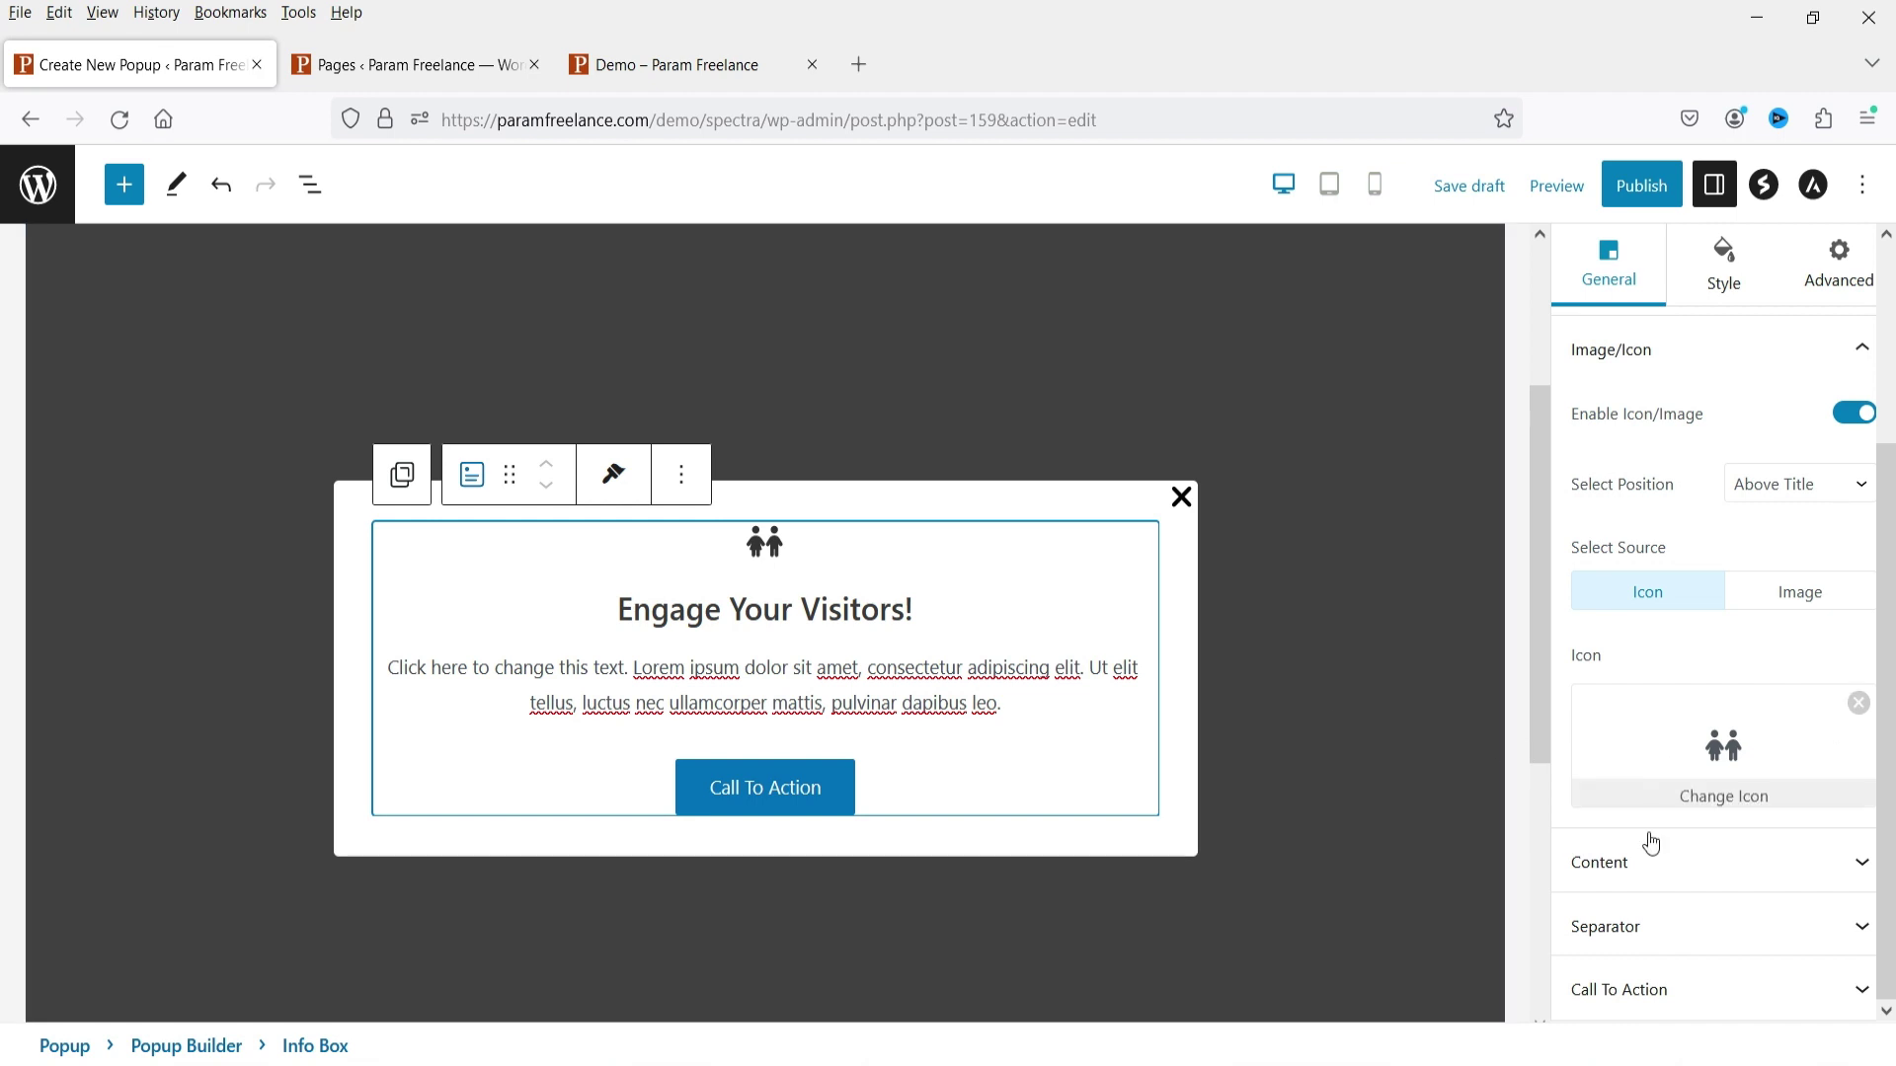
Set the Info Box title tag to H2 and change the title text to "New Sale Going on!".
click(1650, 863)
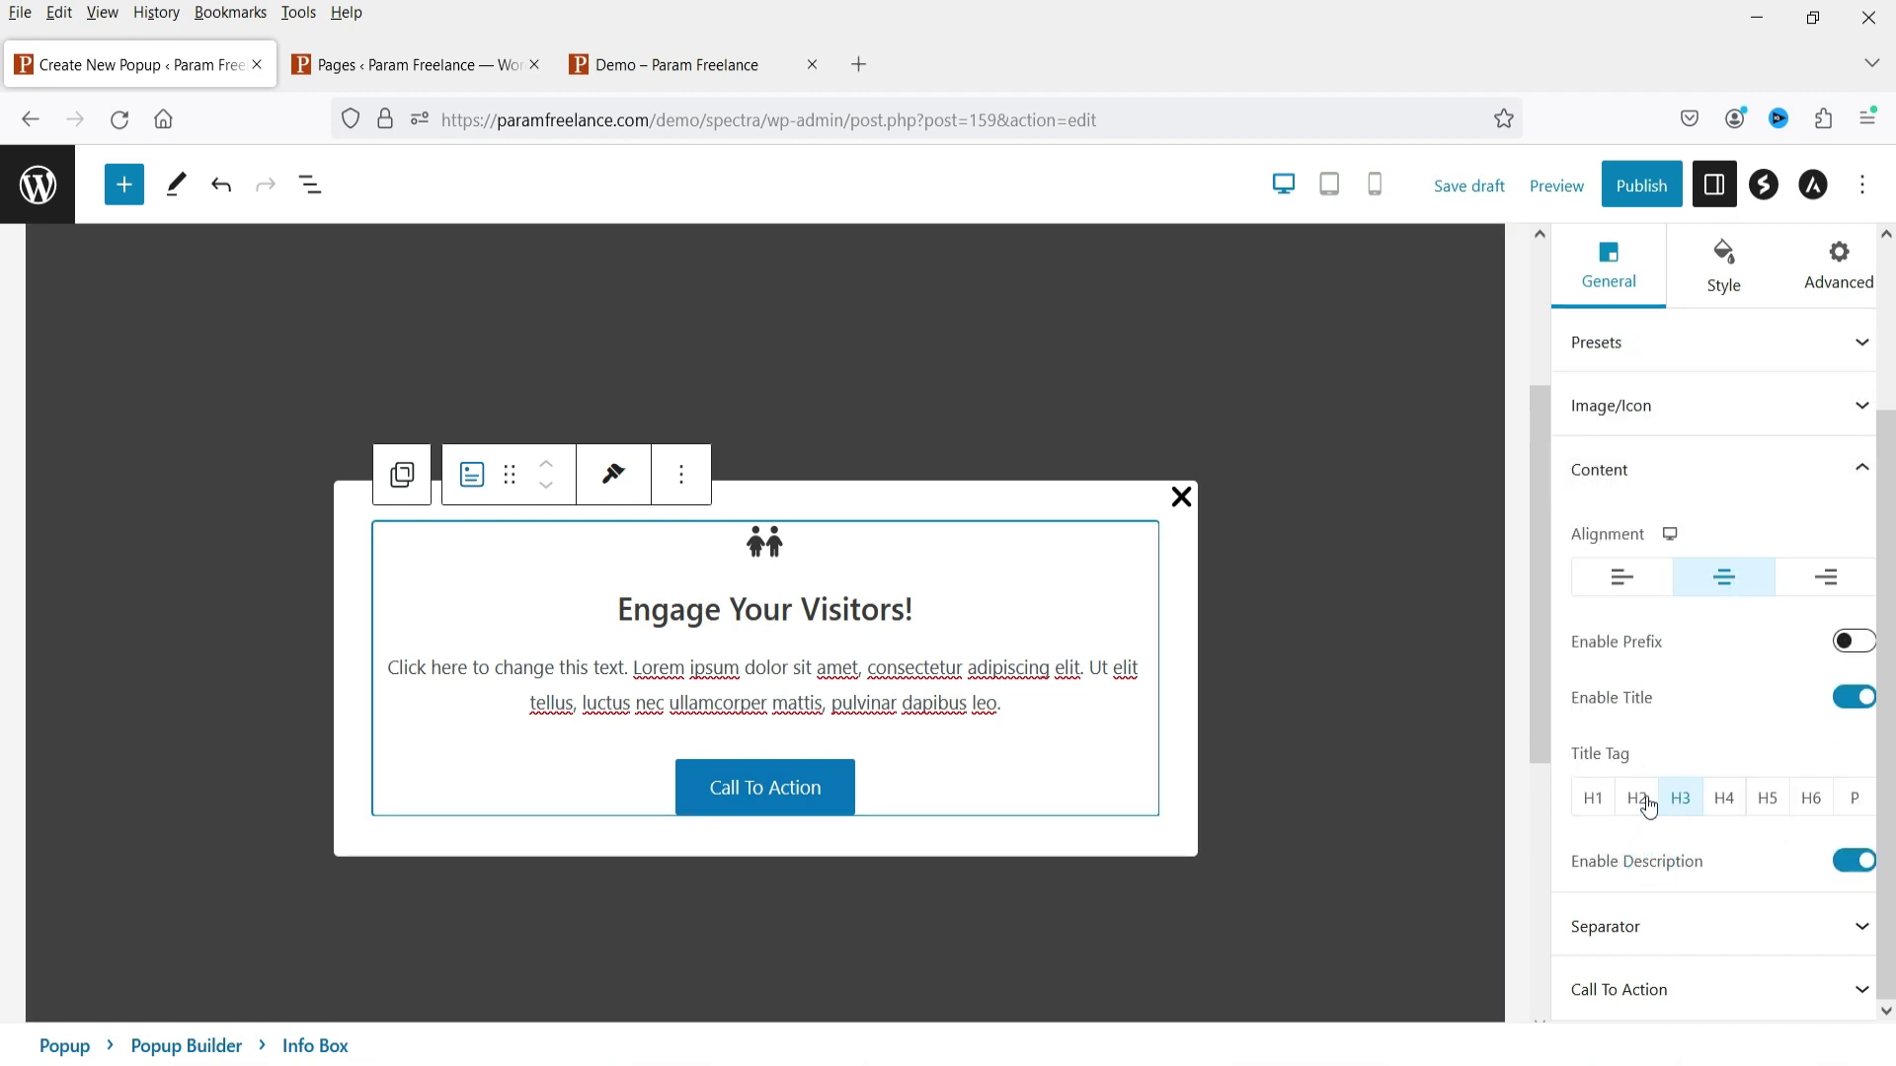
click(1589, 798)
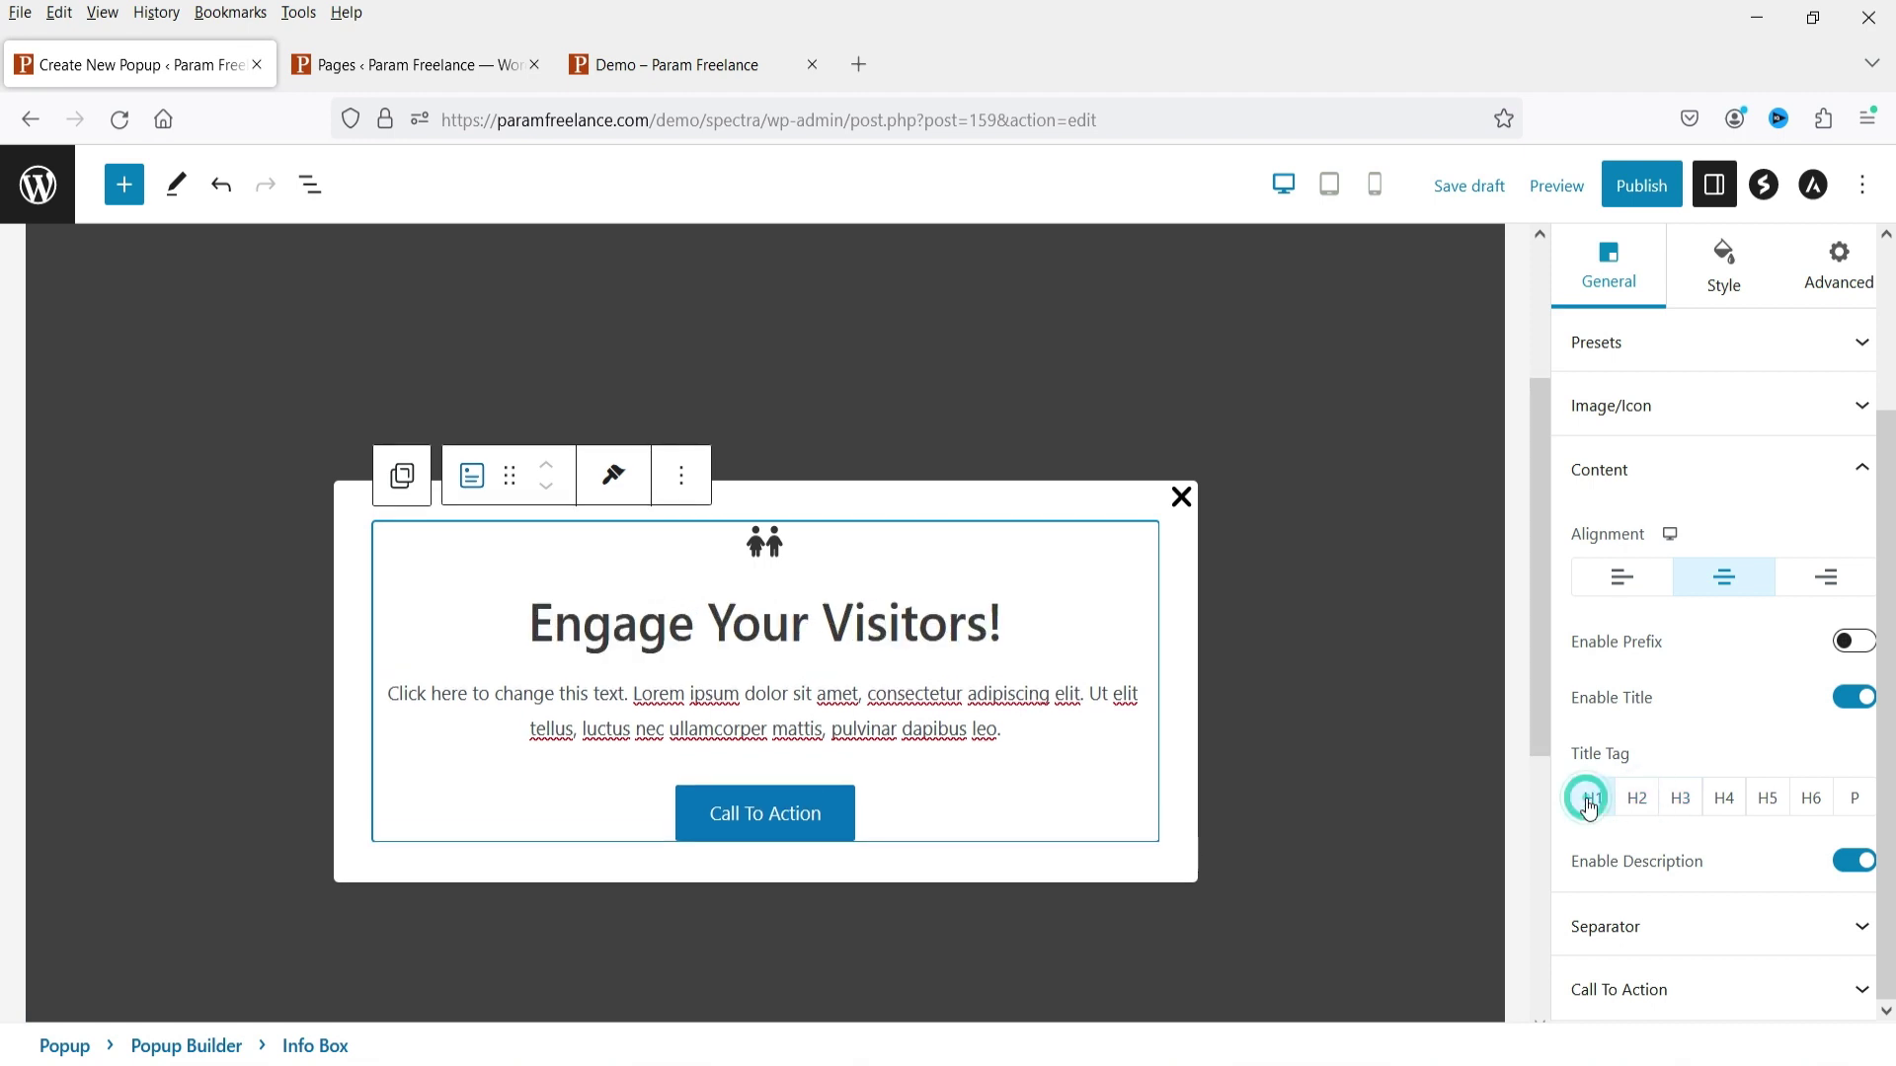
click(1643, 804)
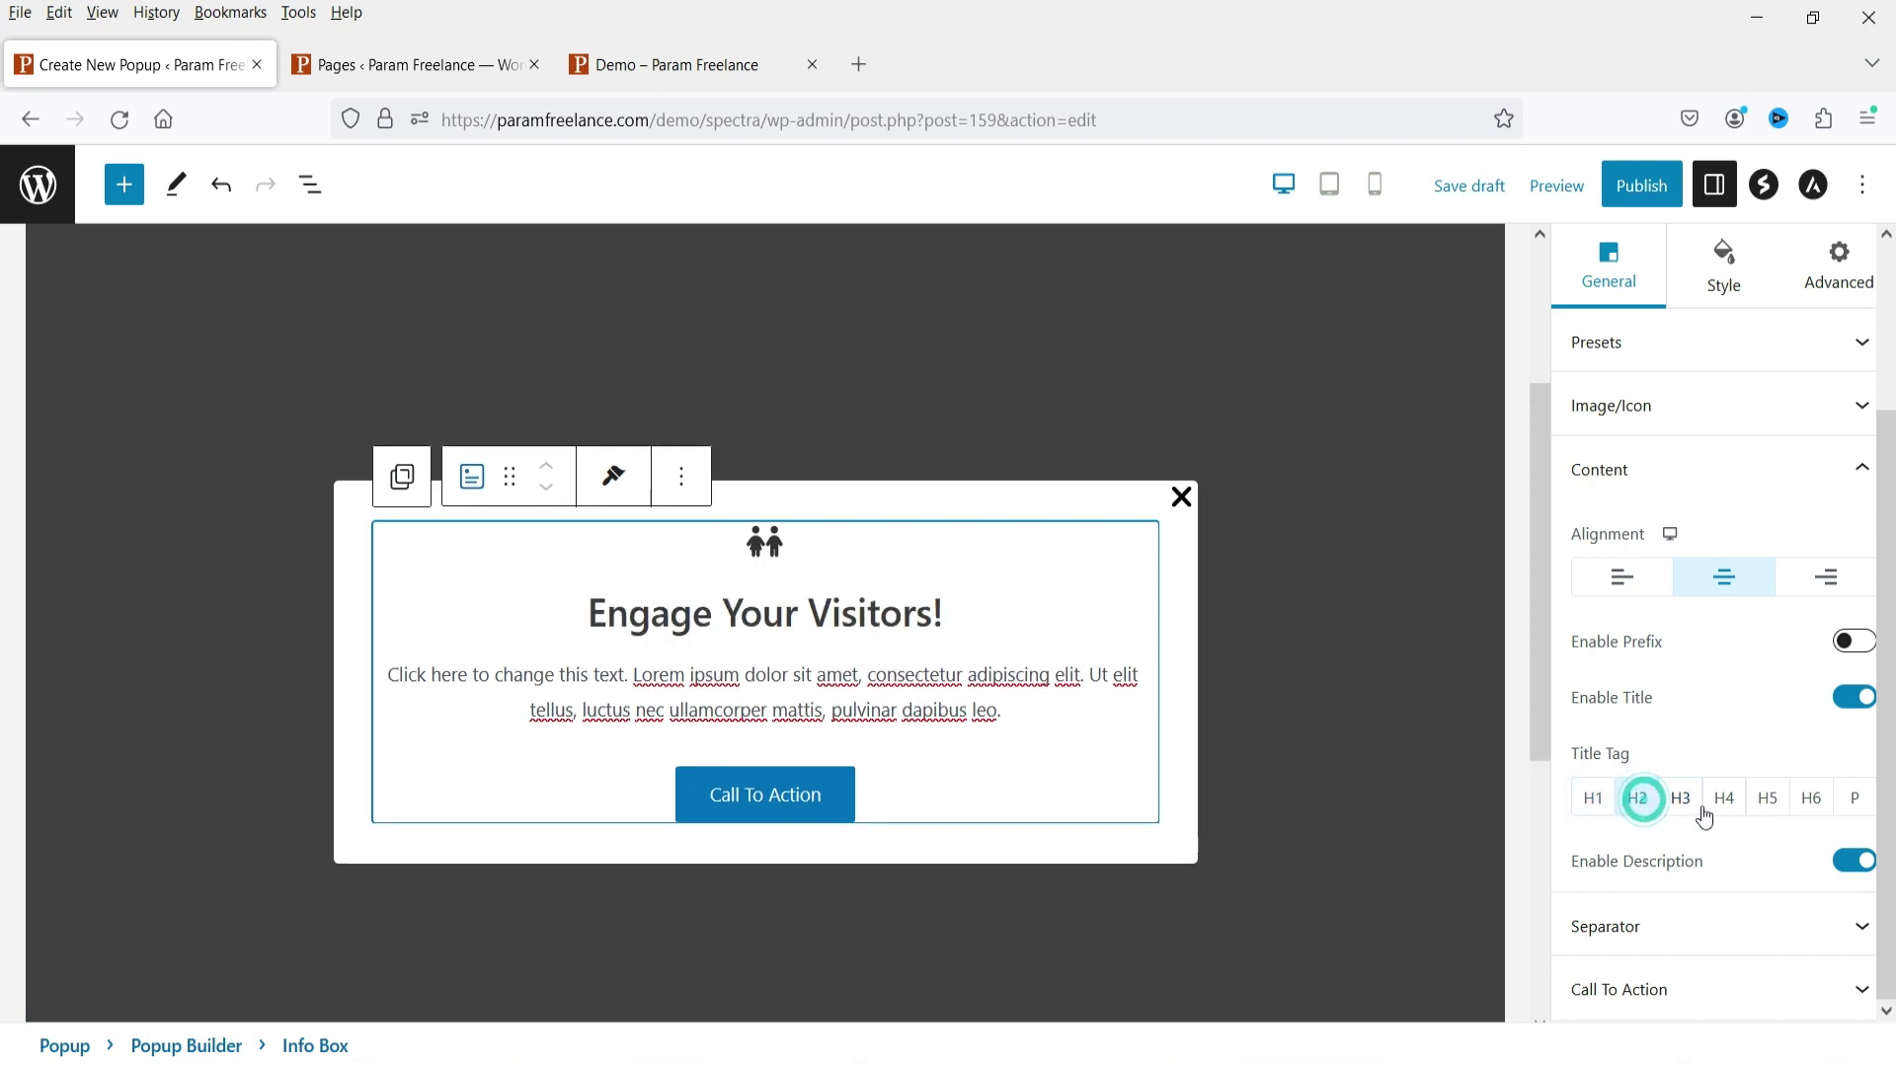
double_click(735, 610)
triple_click(735, 610)
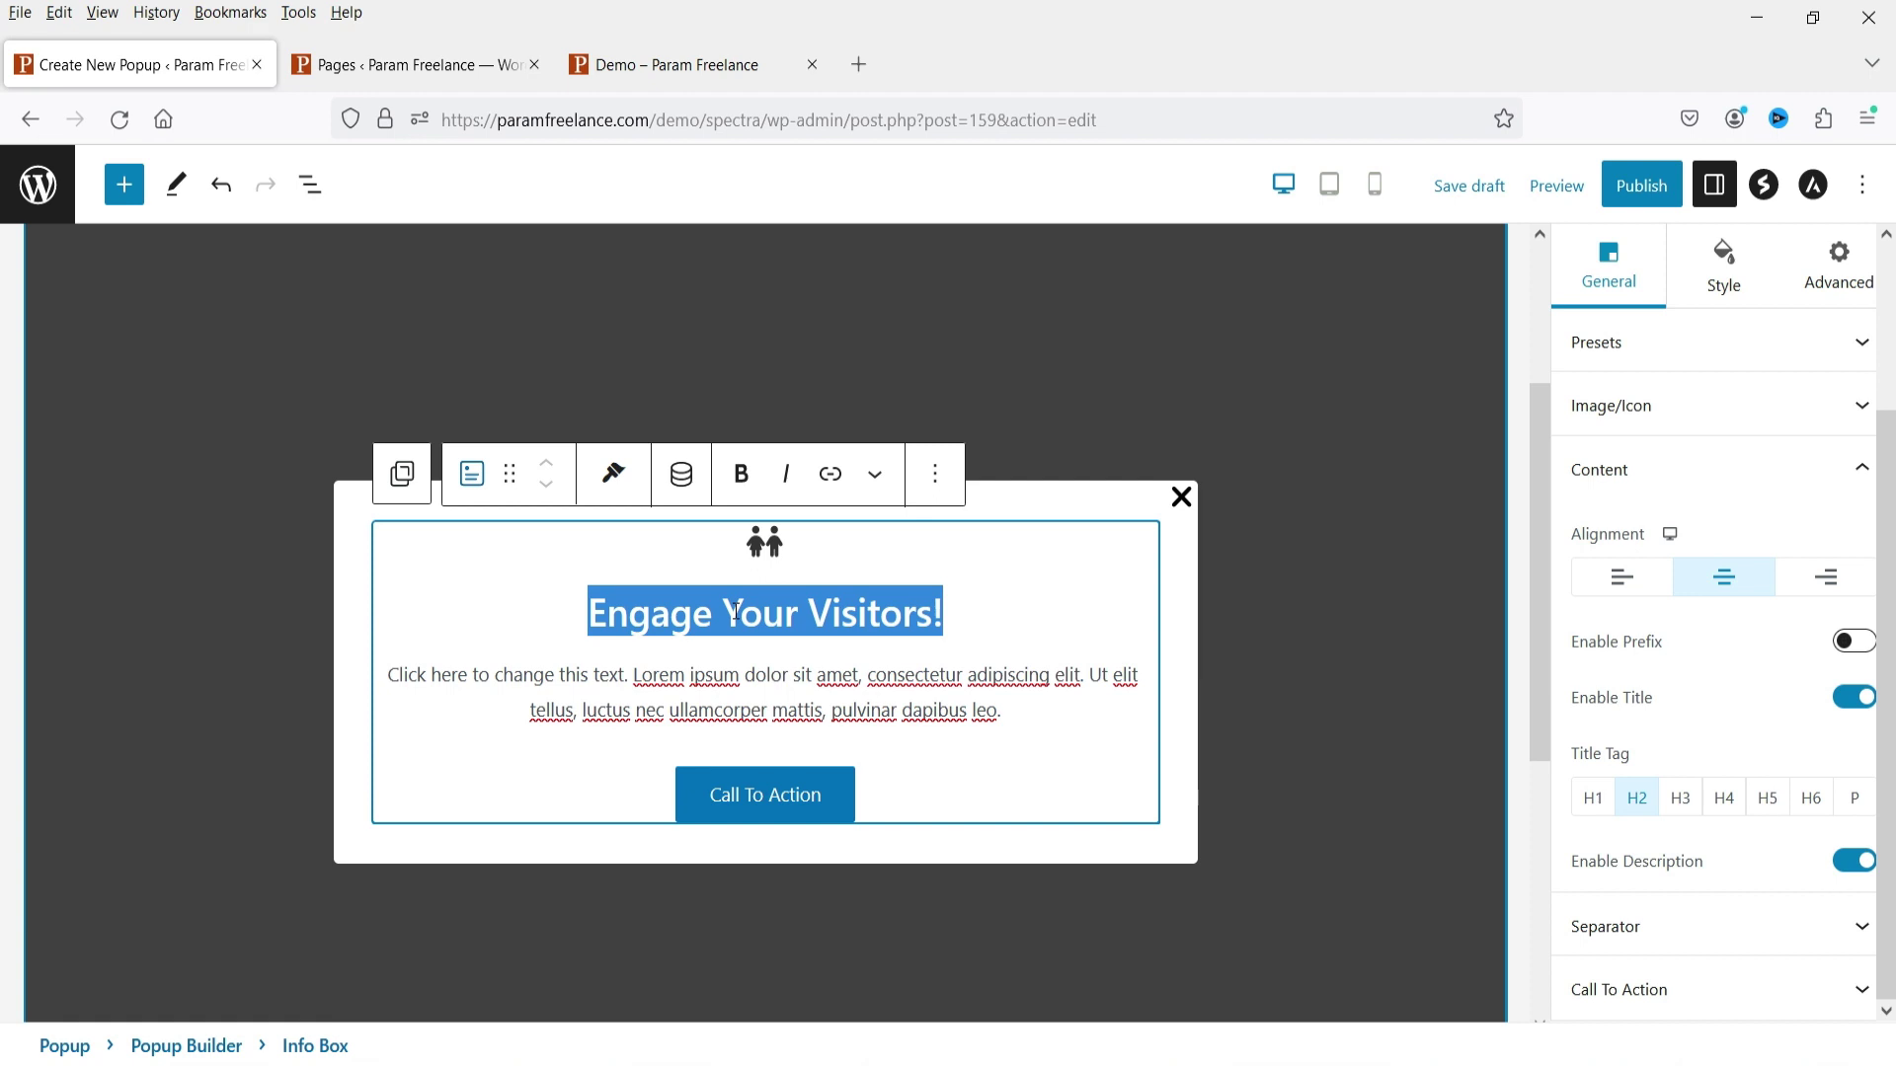
text(New Sale Going on!)
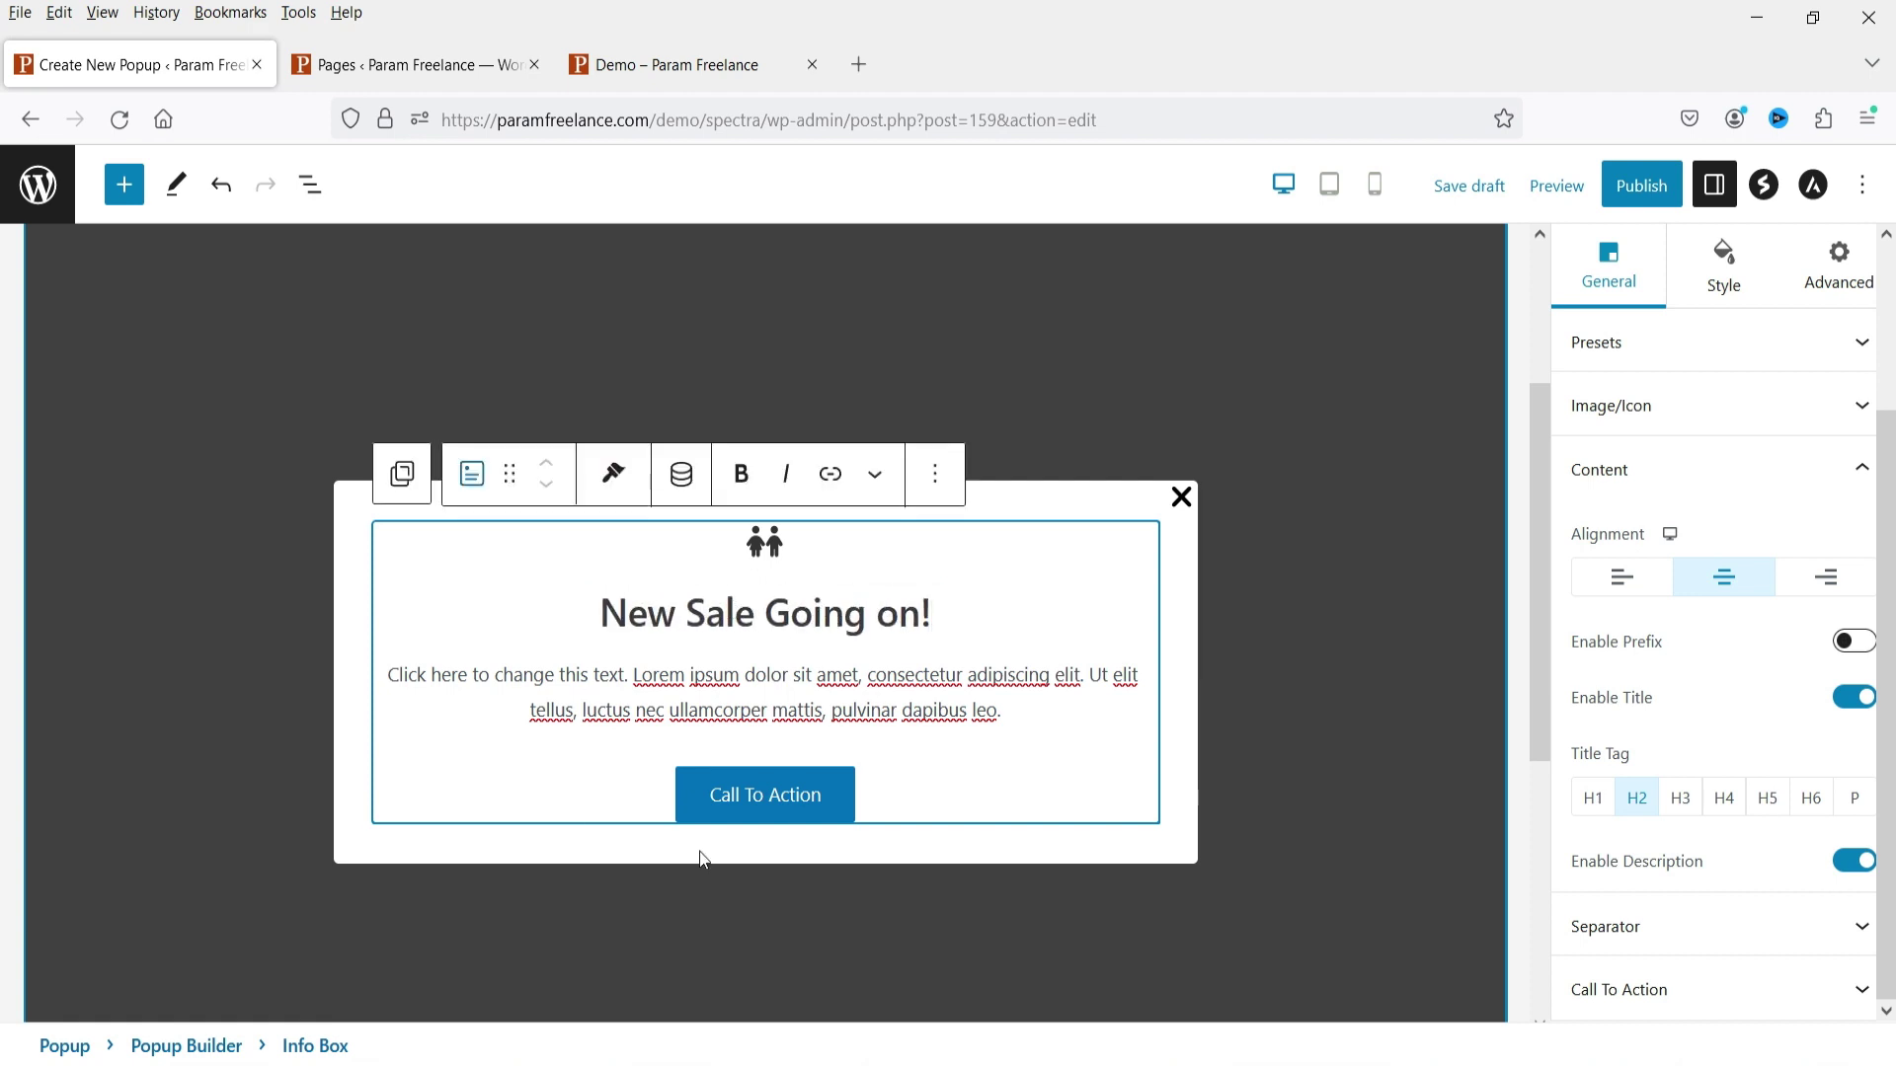
Replace the description with "Mega sale is about to start. To know more, click the button below." and the button label with "Shop Now".
triple_click(743, 704)
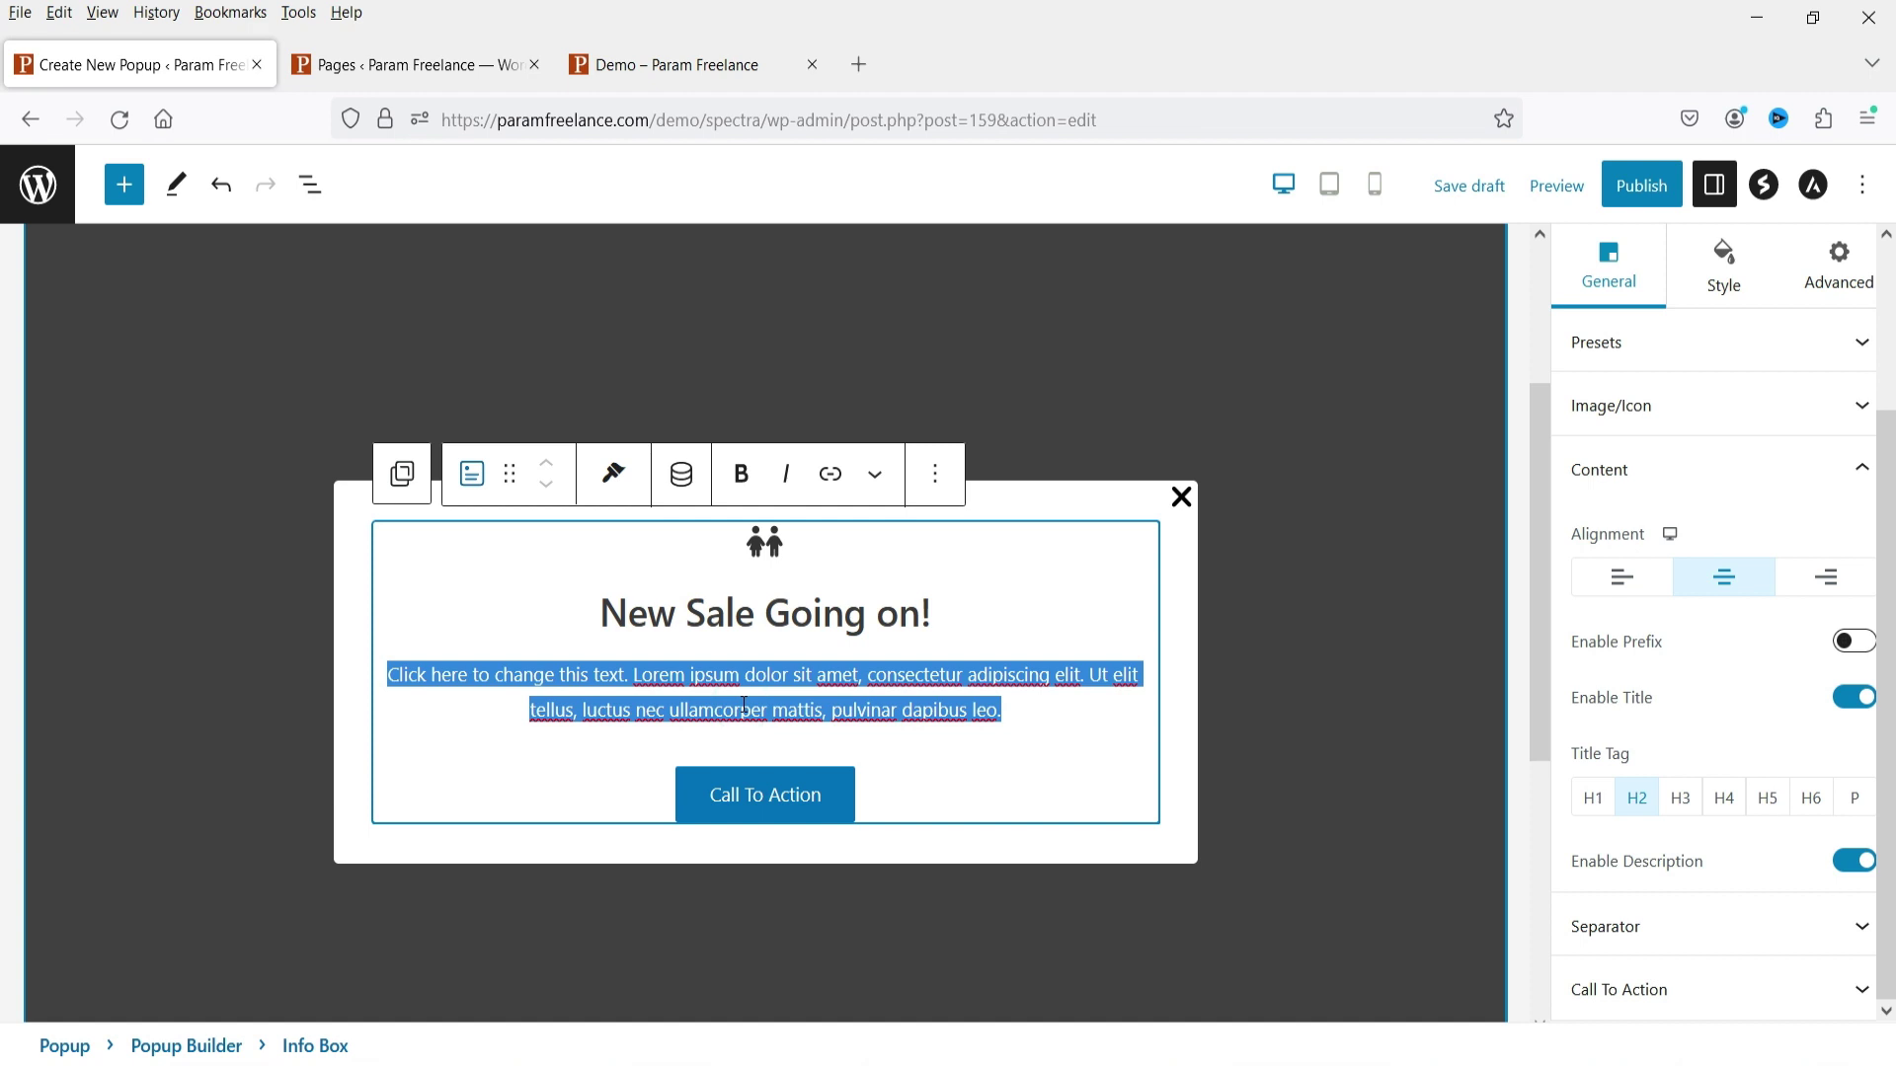
text(Mega sale is about to start. To know more, )
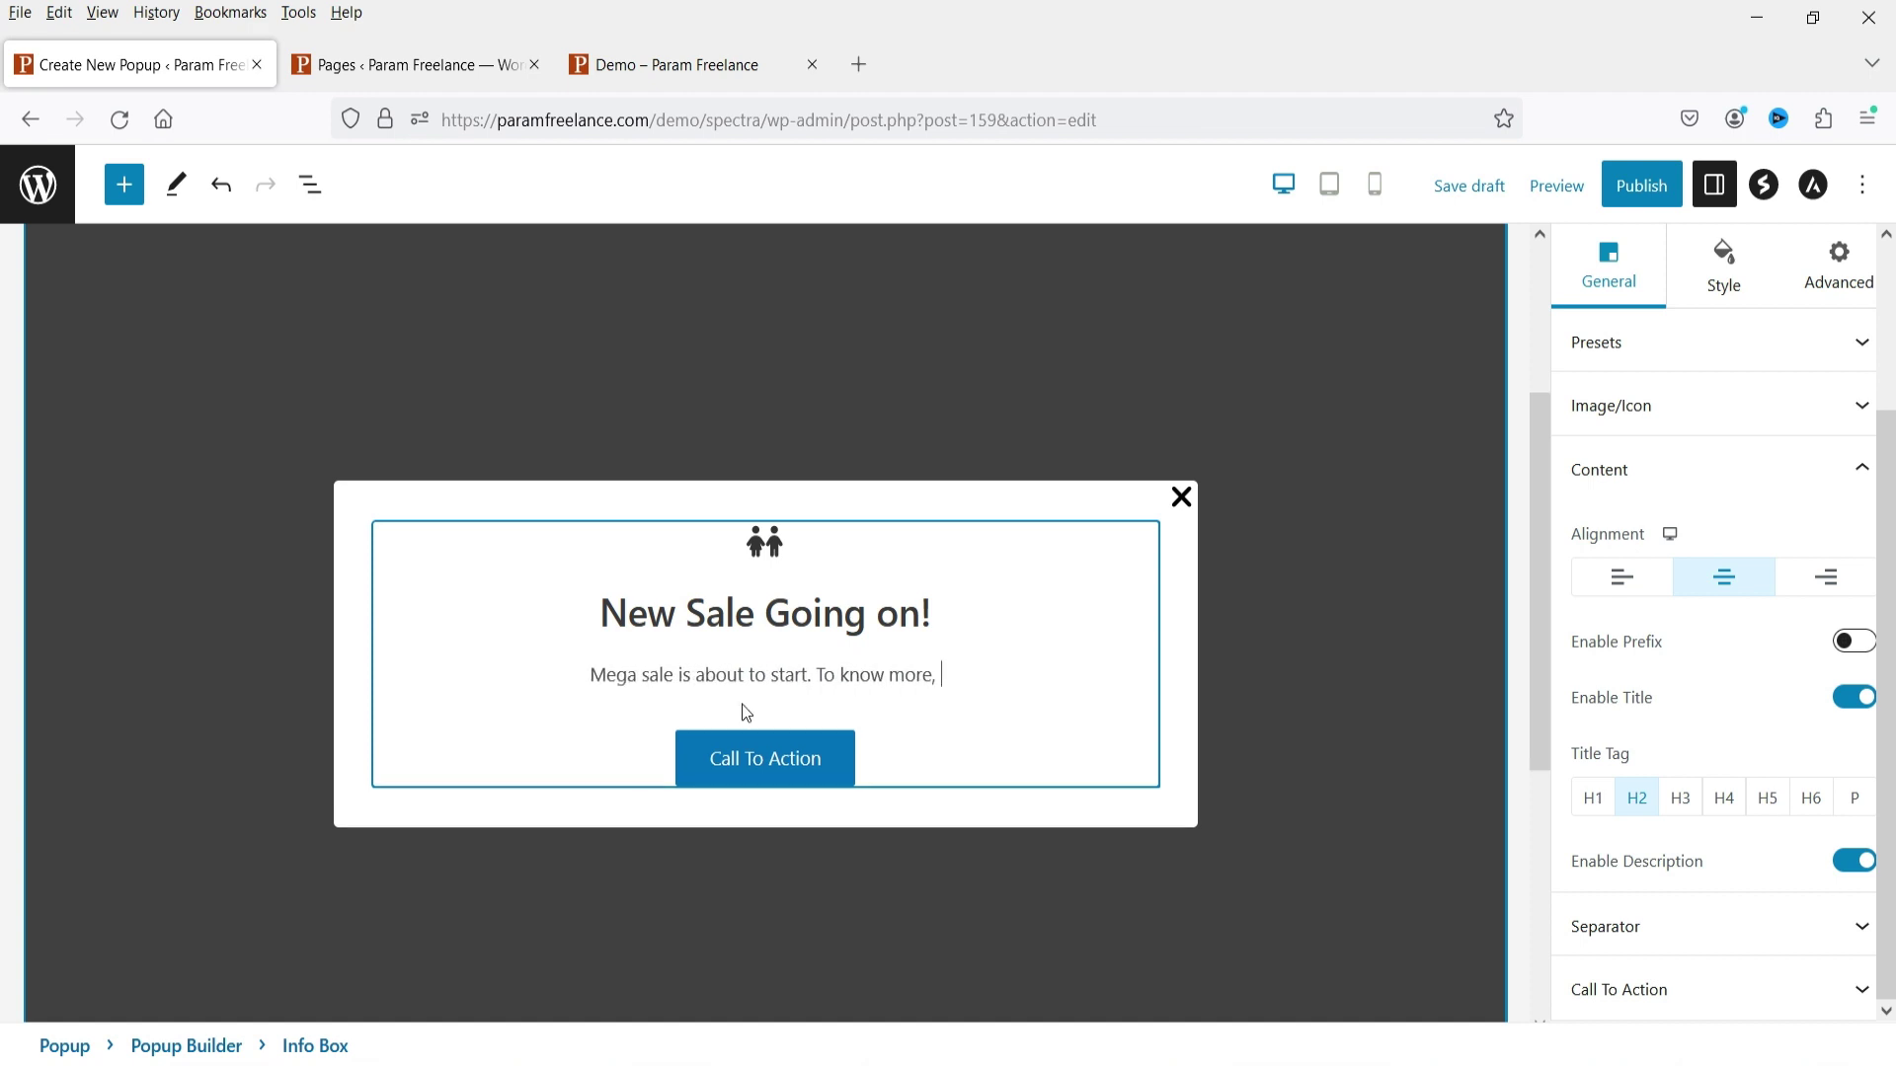
text(click the button below.)
triple_click(763, 760)
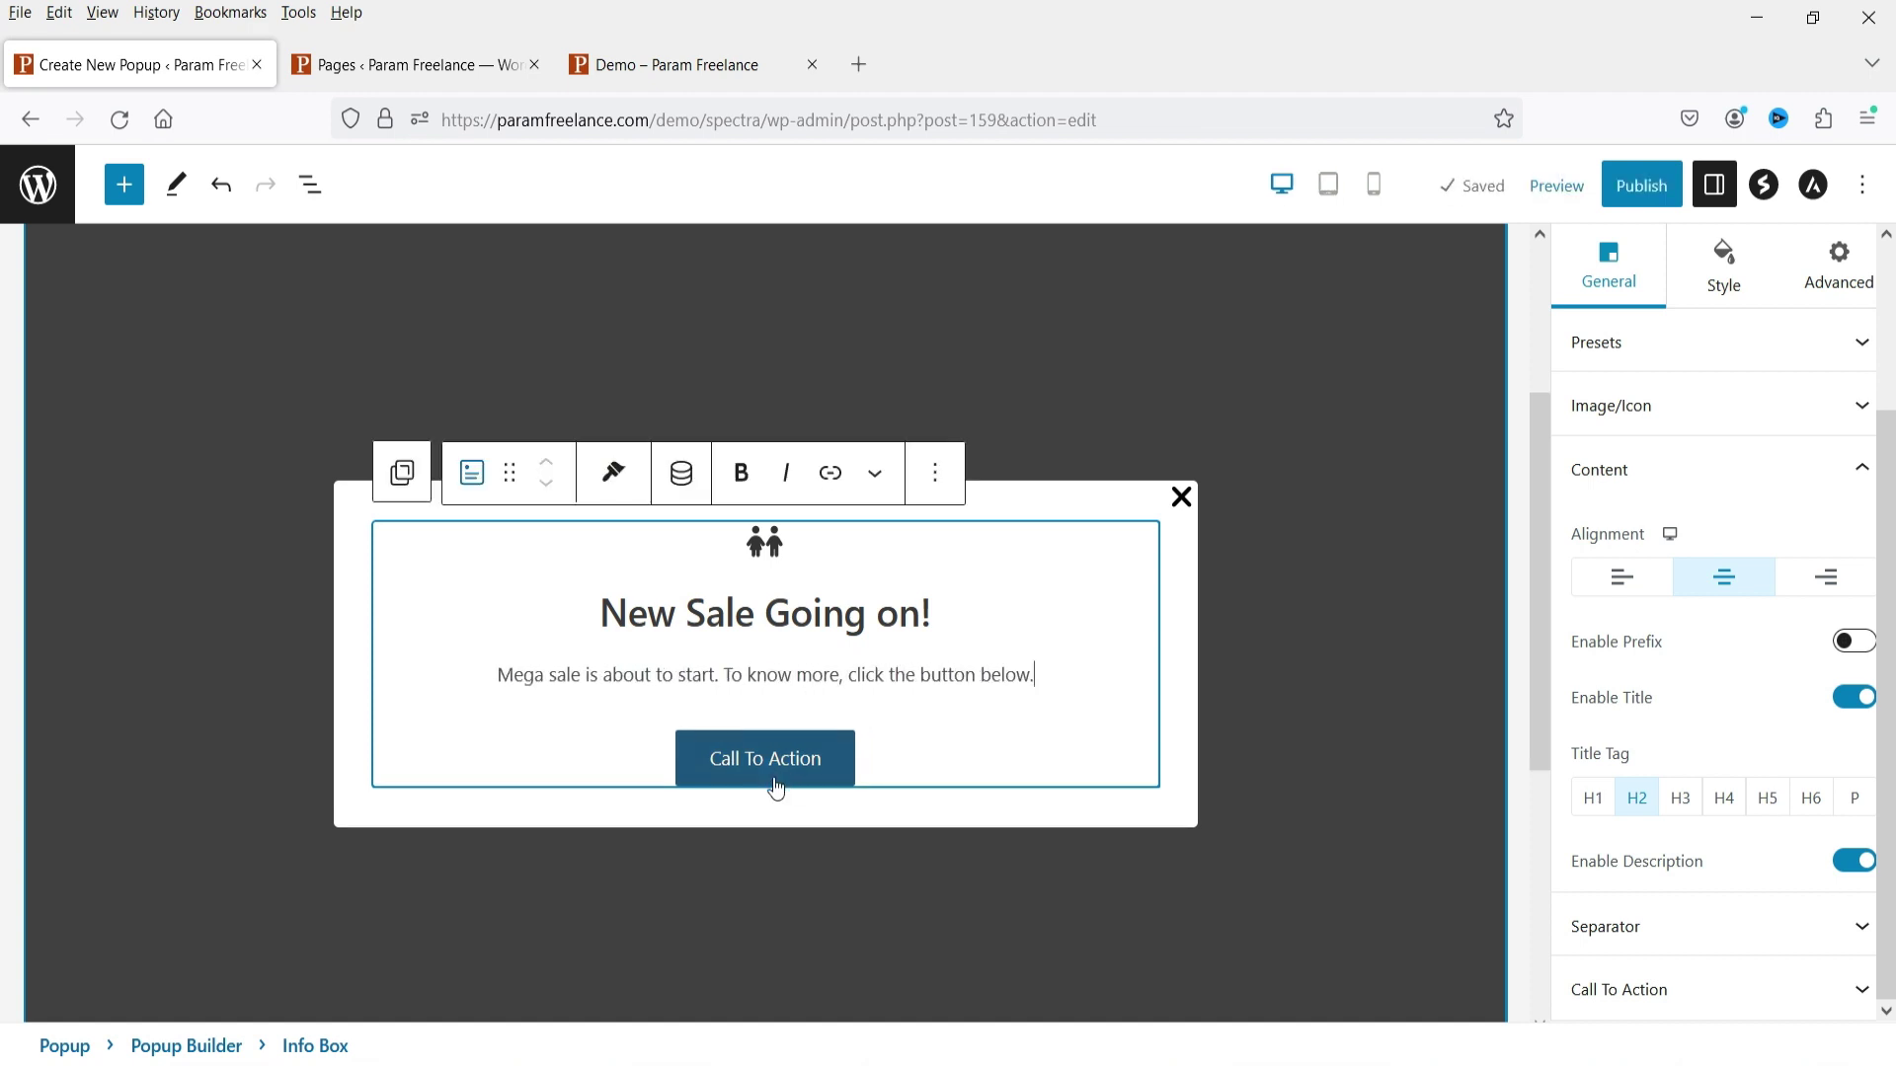
text(Sh)
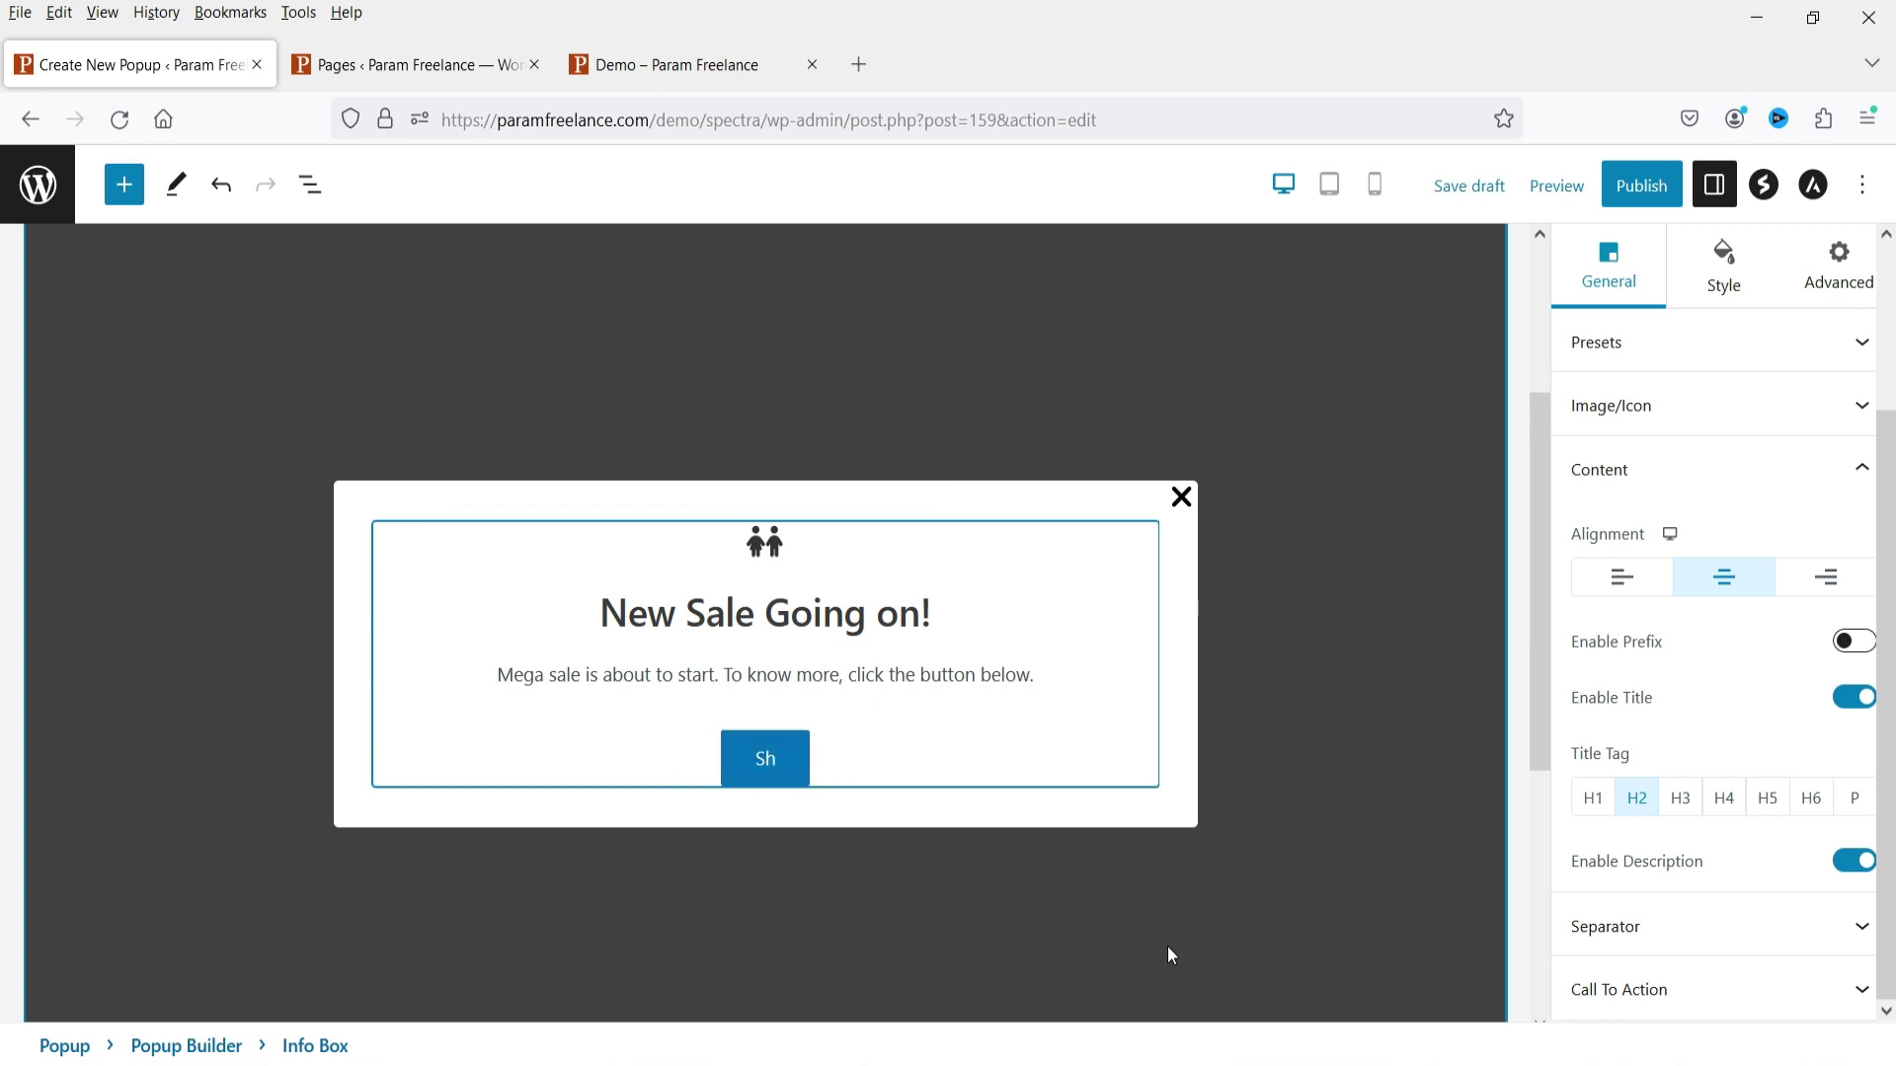
text(op Now)
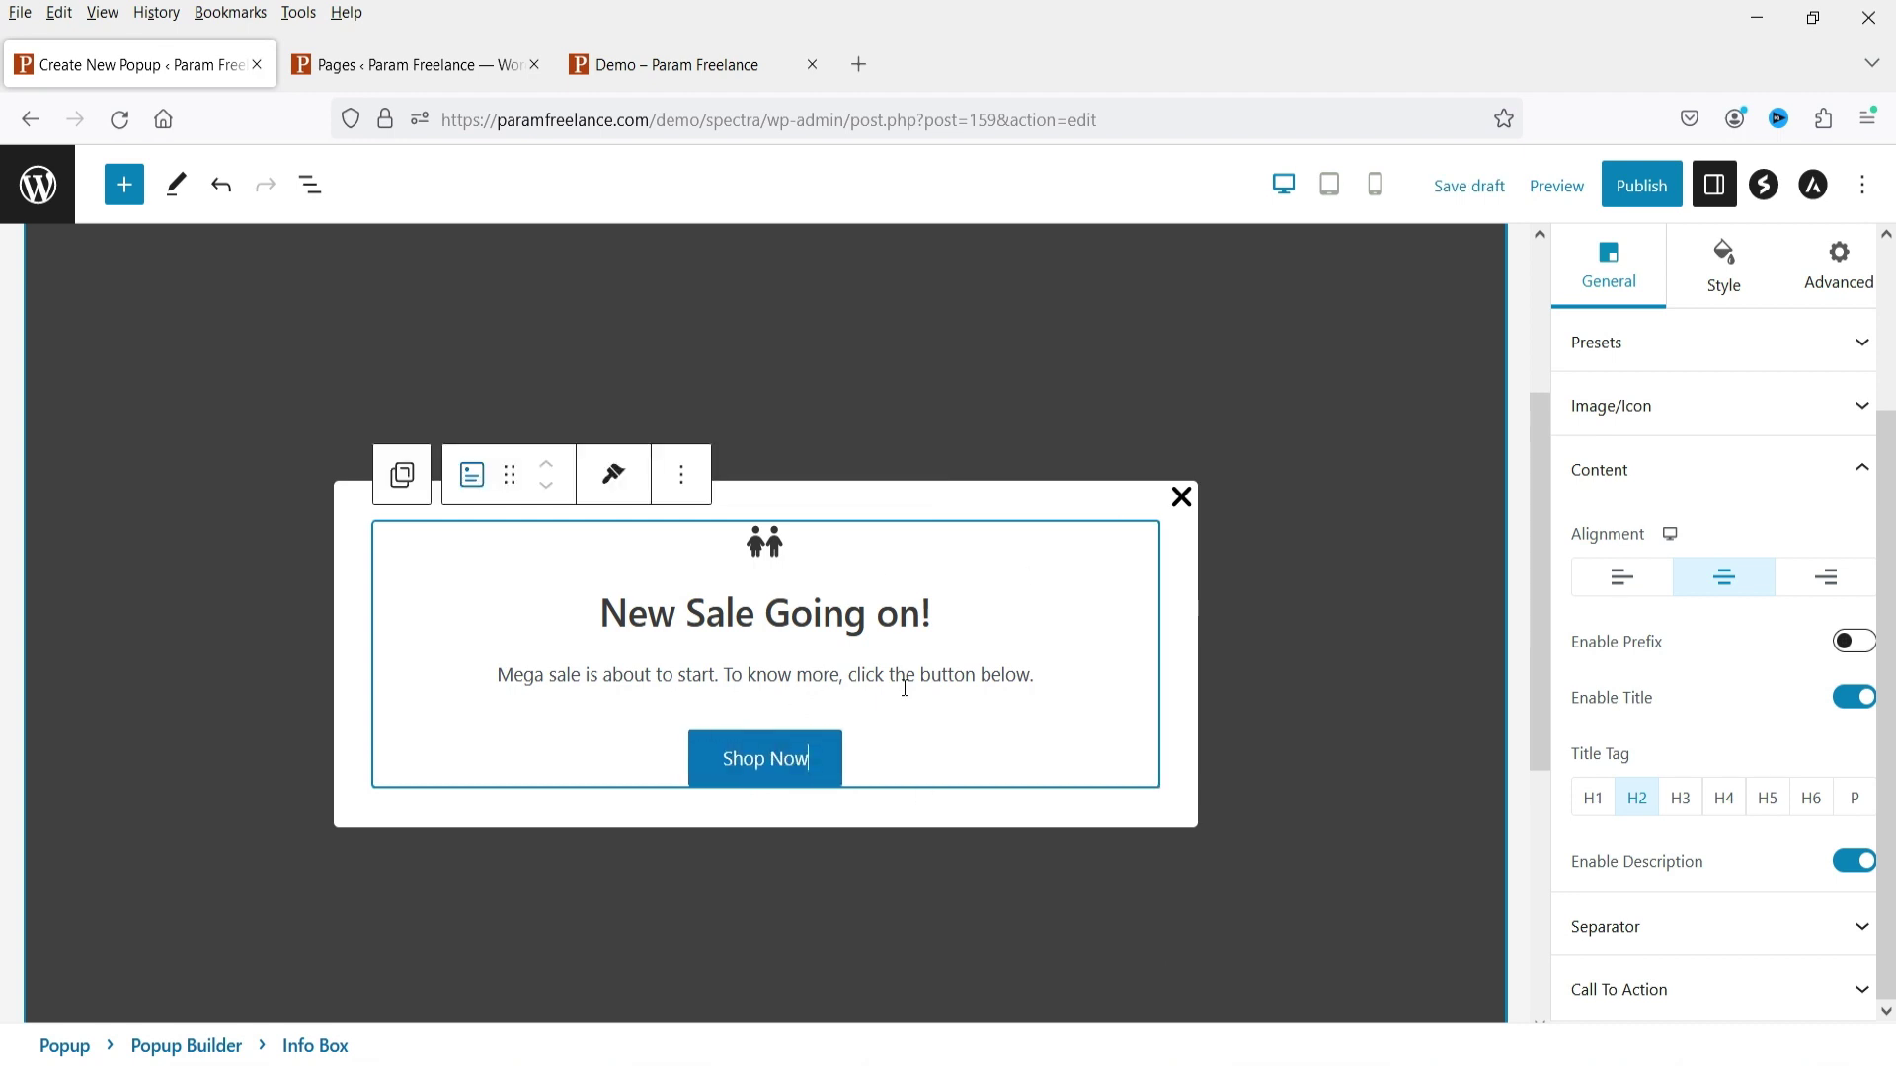
Add a separator to the Info Box using the Solid style.
click(1682, 928)
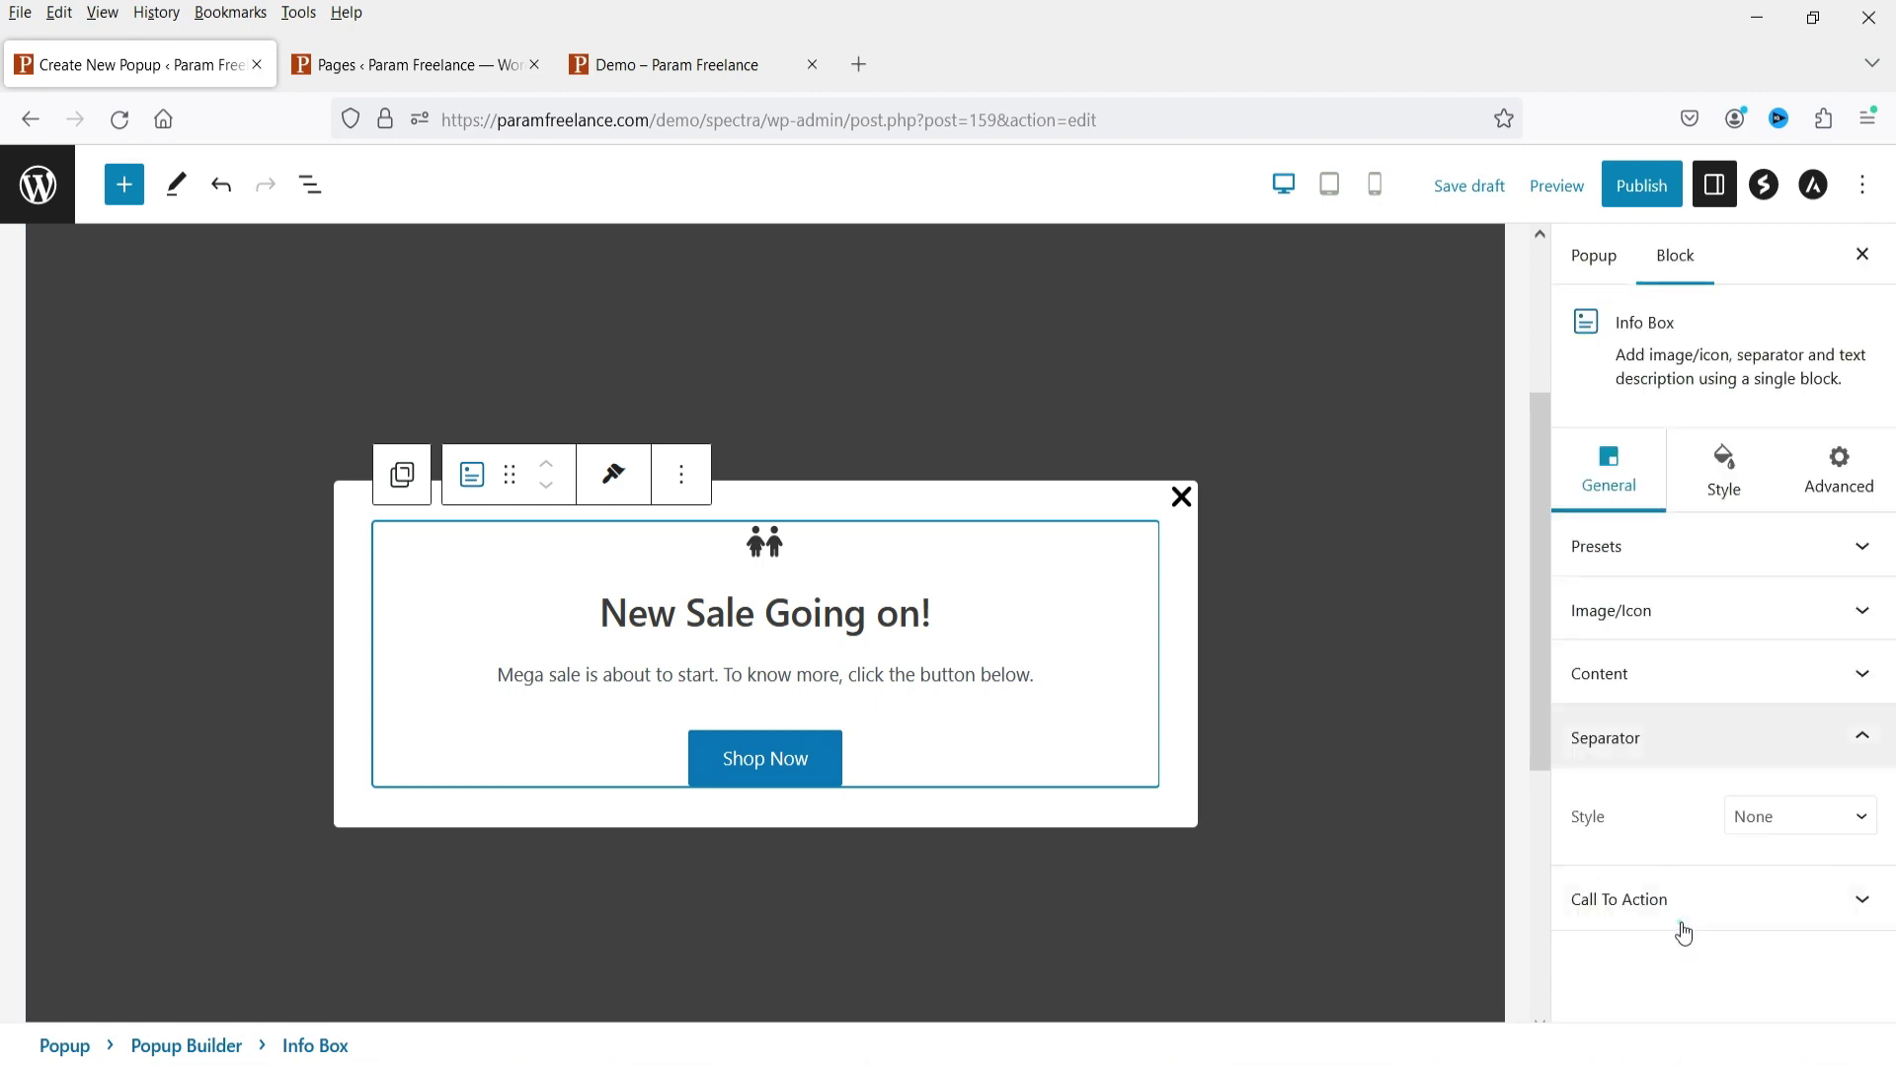
click(1766, 822)
click(1792, 891)
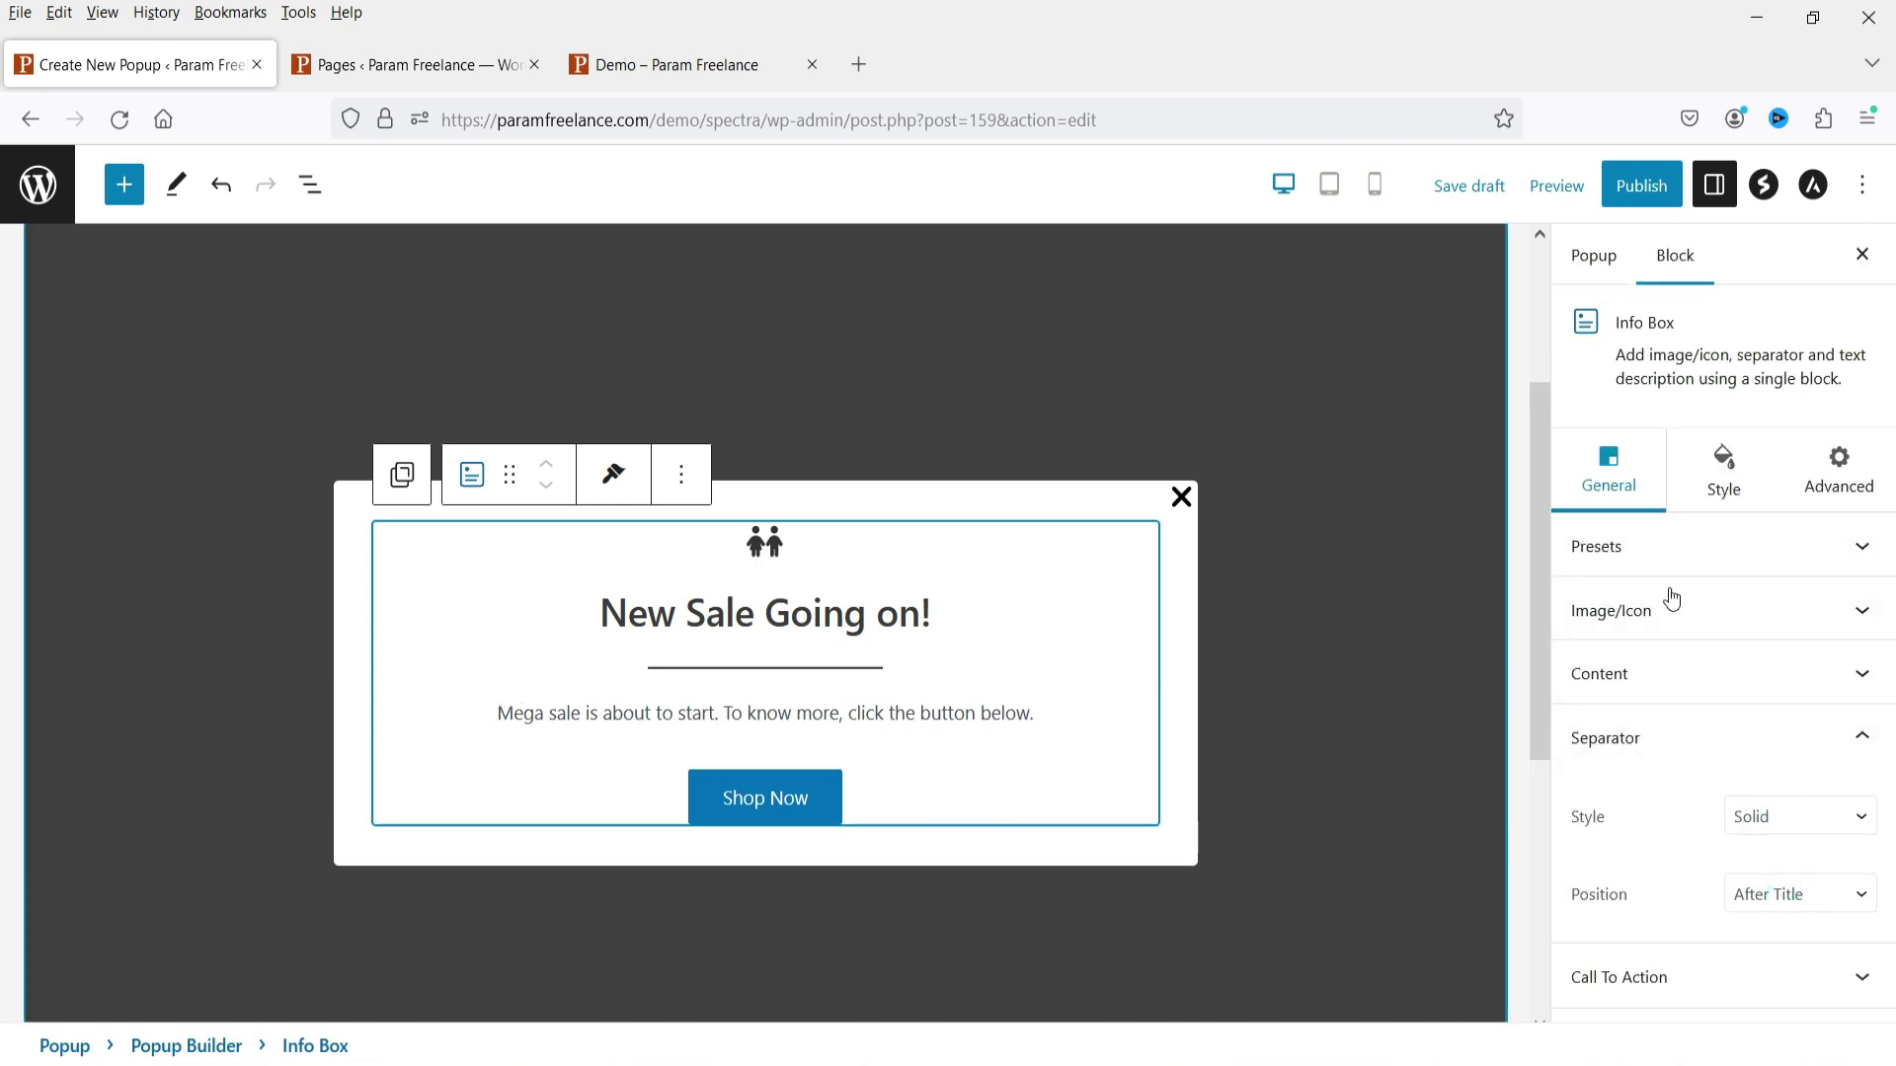
click(1666, 987)
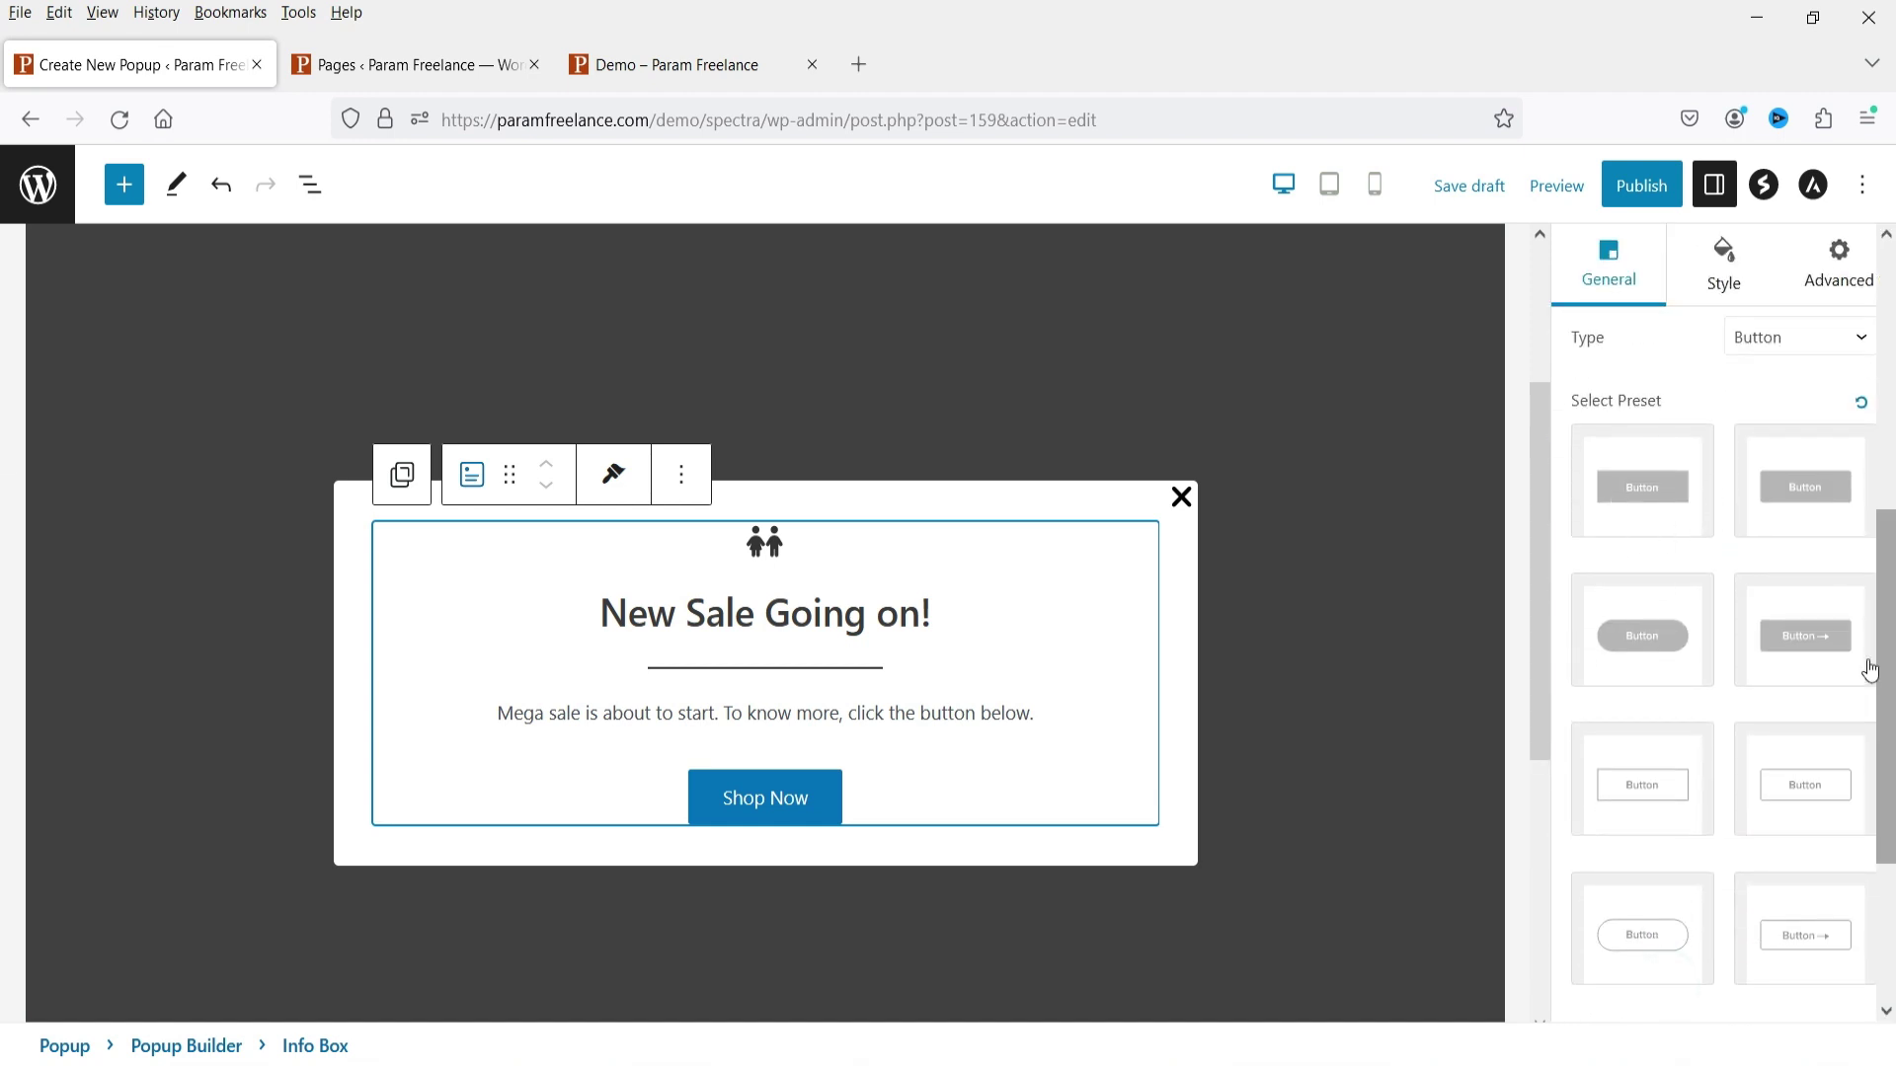
scroll(1831, 713, down, 3)
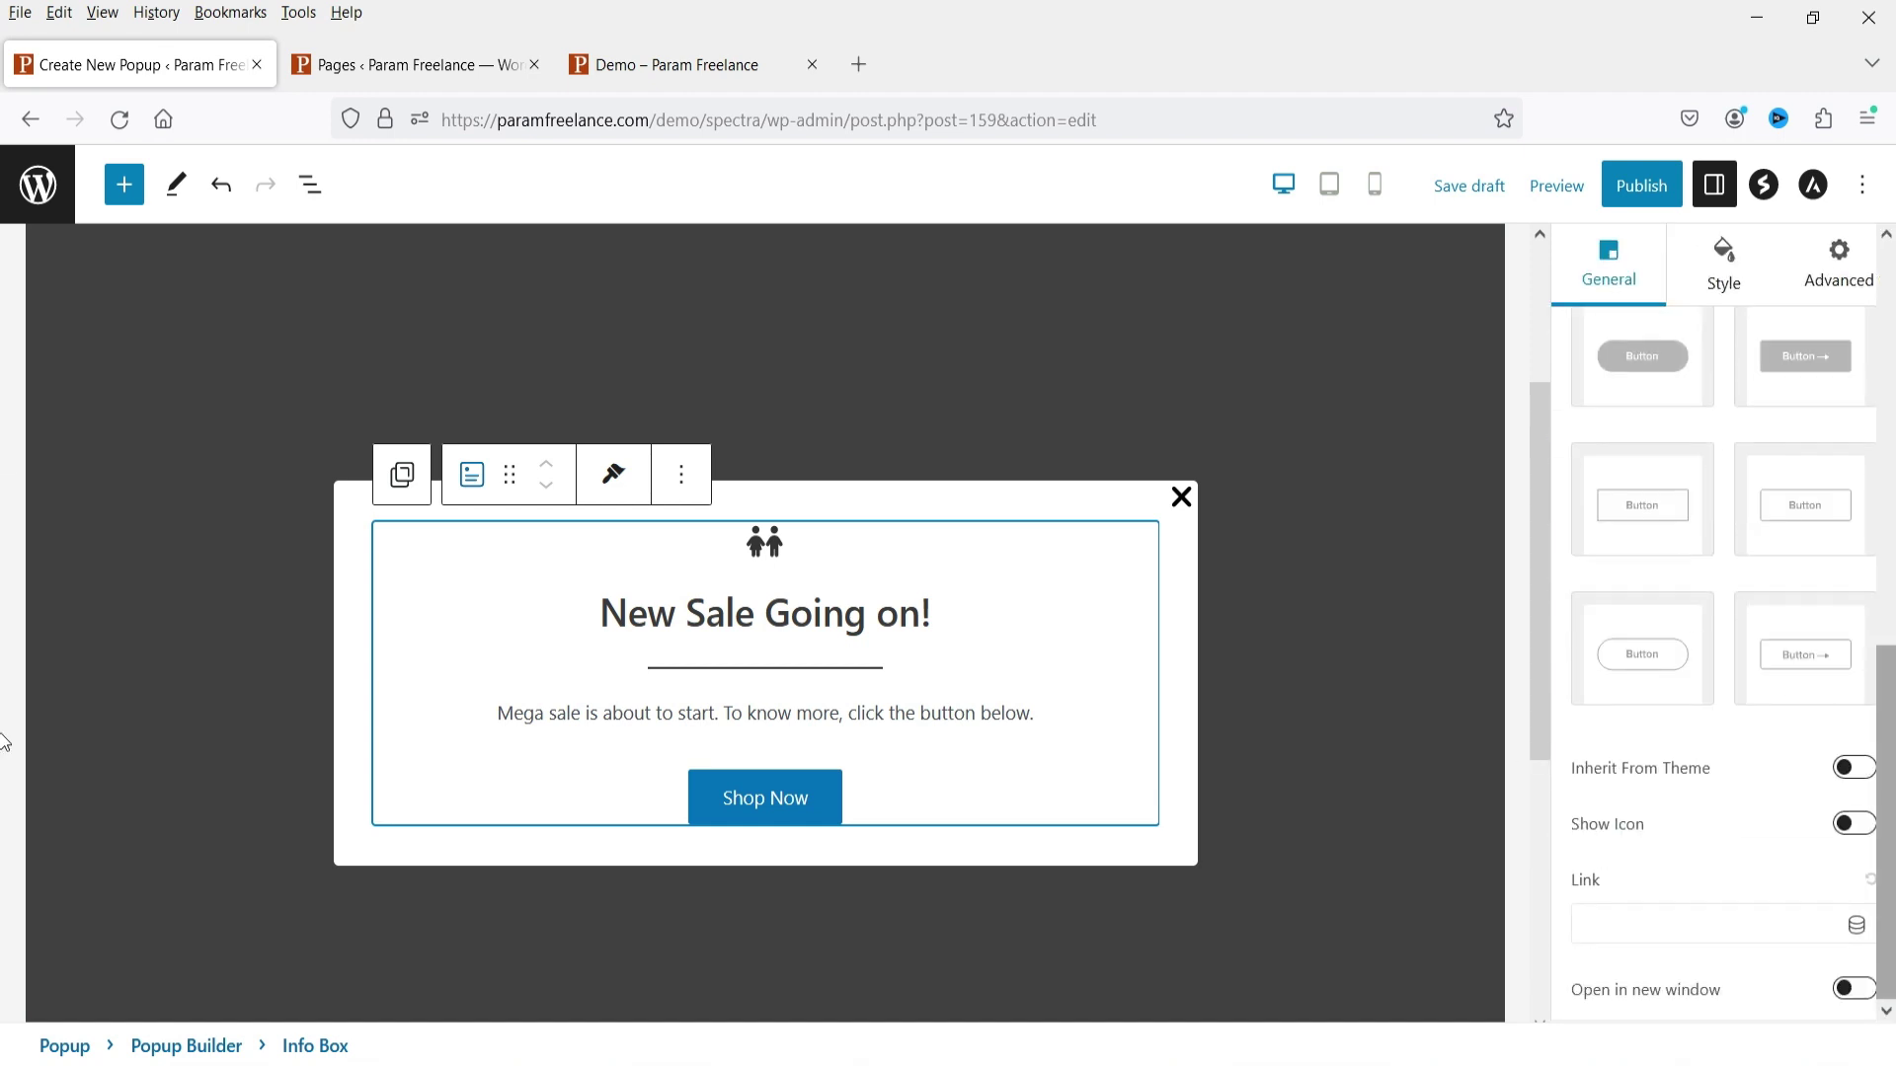
click(1596, 921)
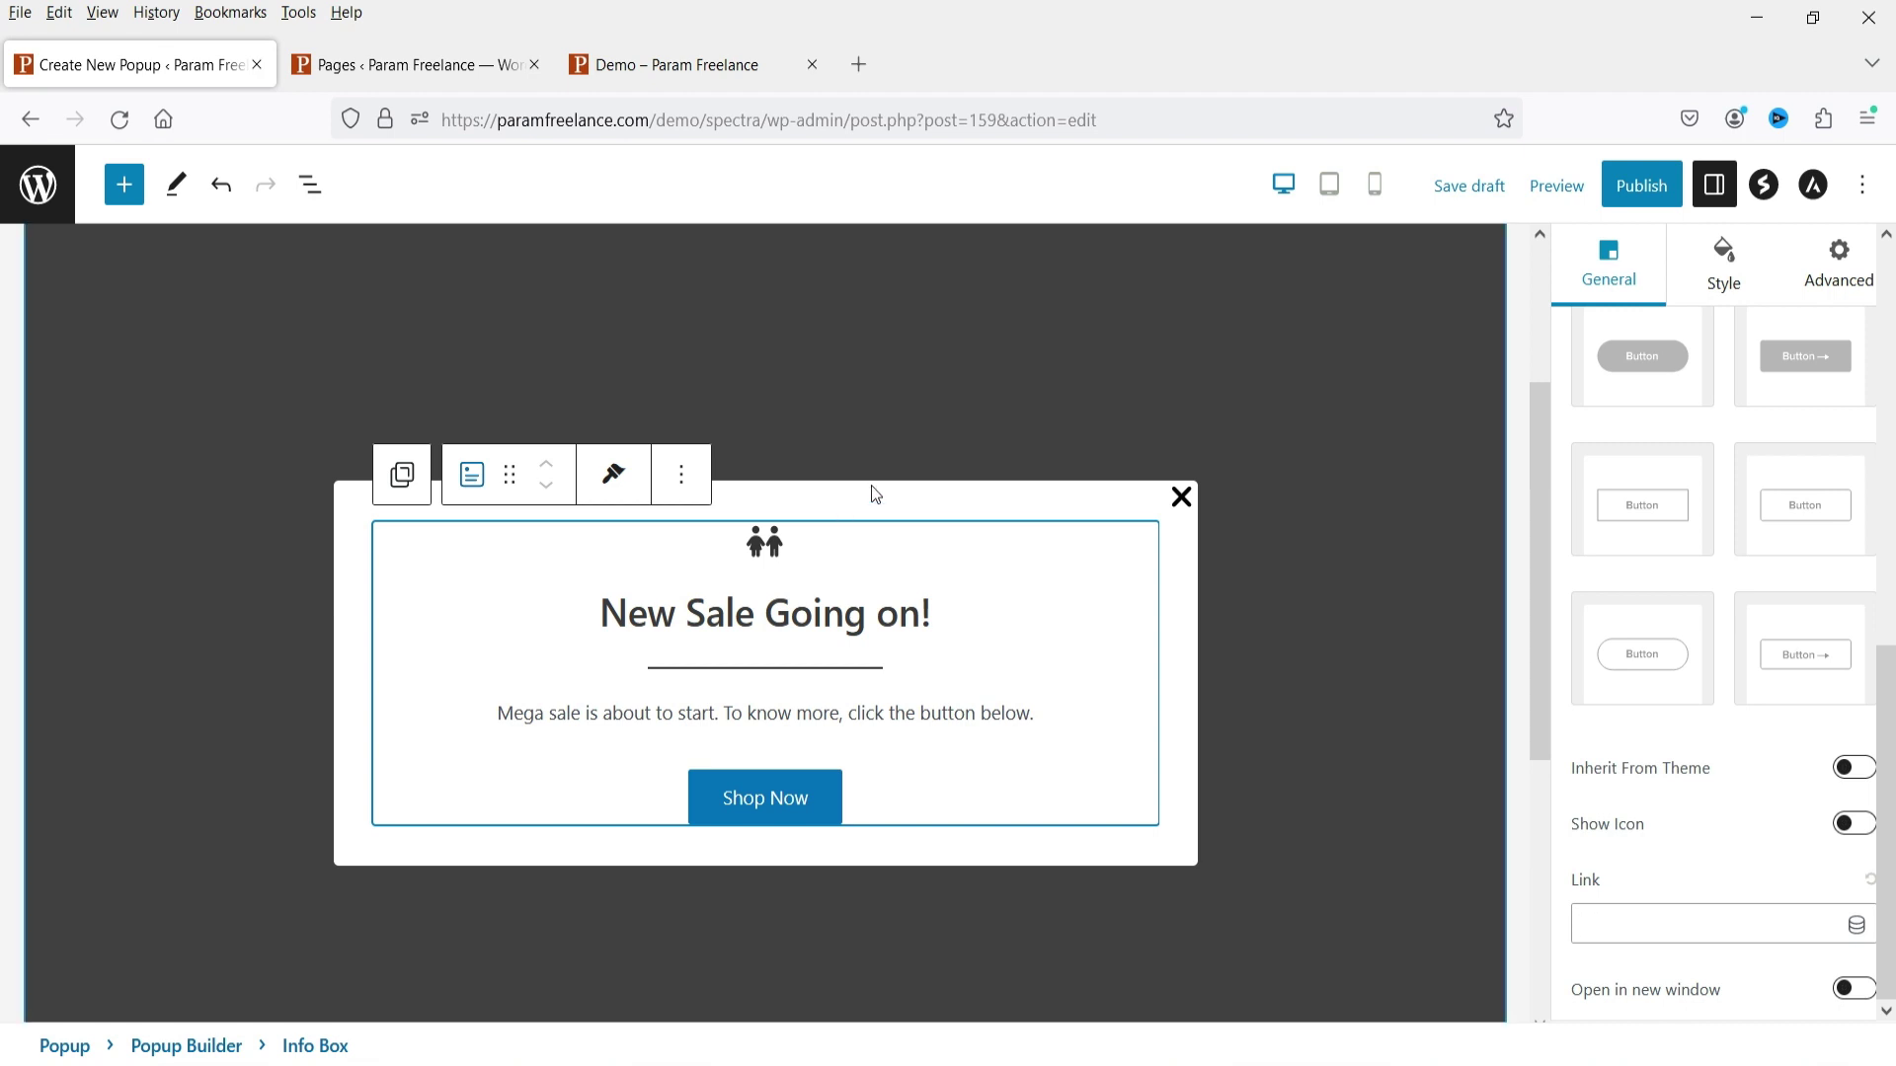
click(725, 67)
click(946, 136)
triple_click(946, 136)
key(ctrl+c)
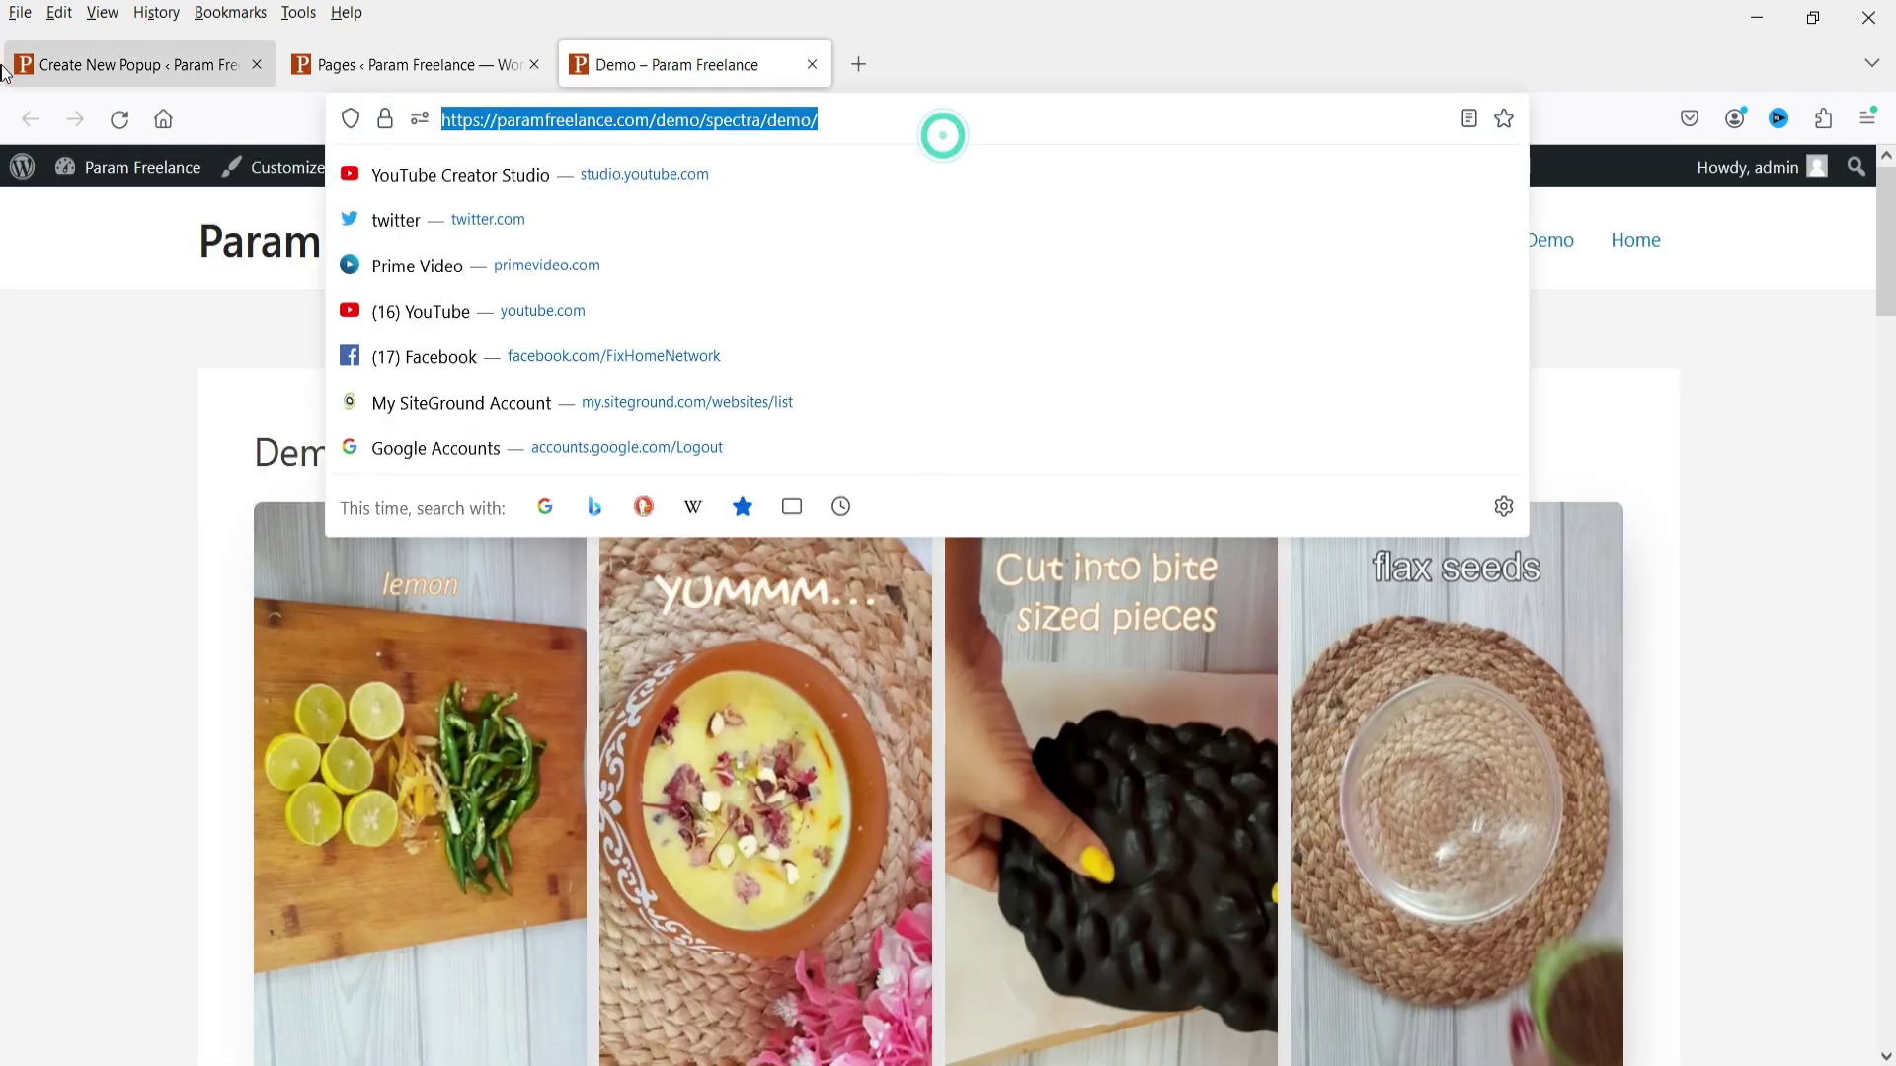
click(32, 61)
key(ctrl+v)
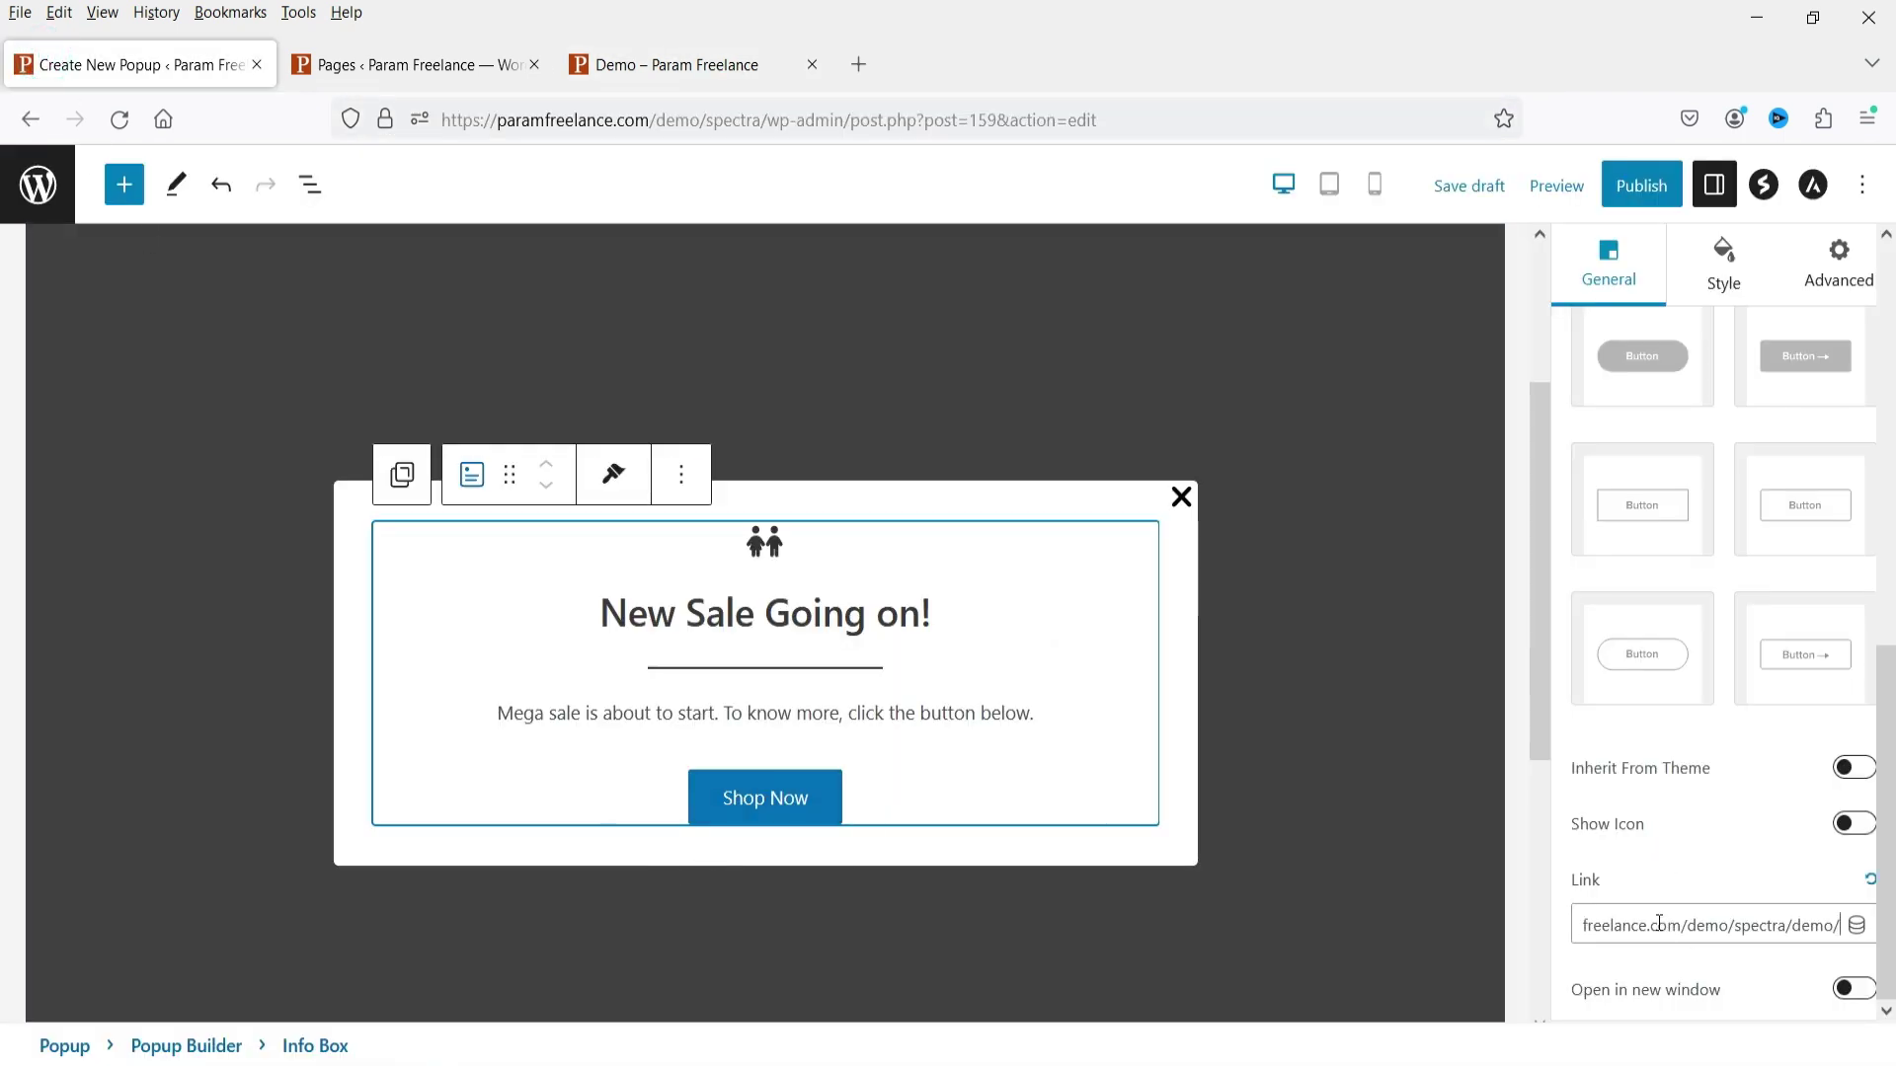
click(1657, 924)
click(1677, 869)
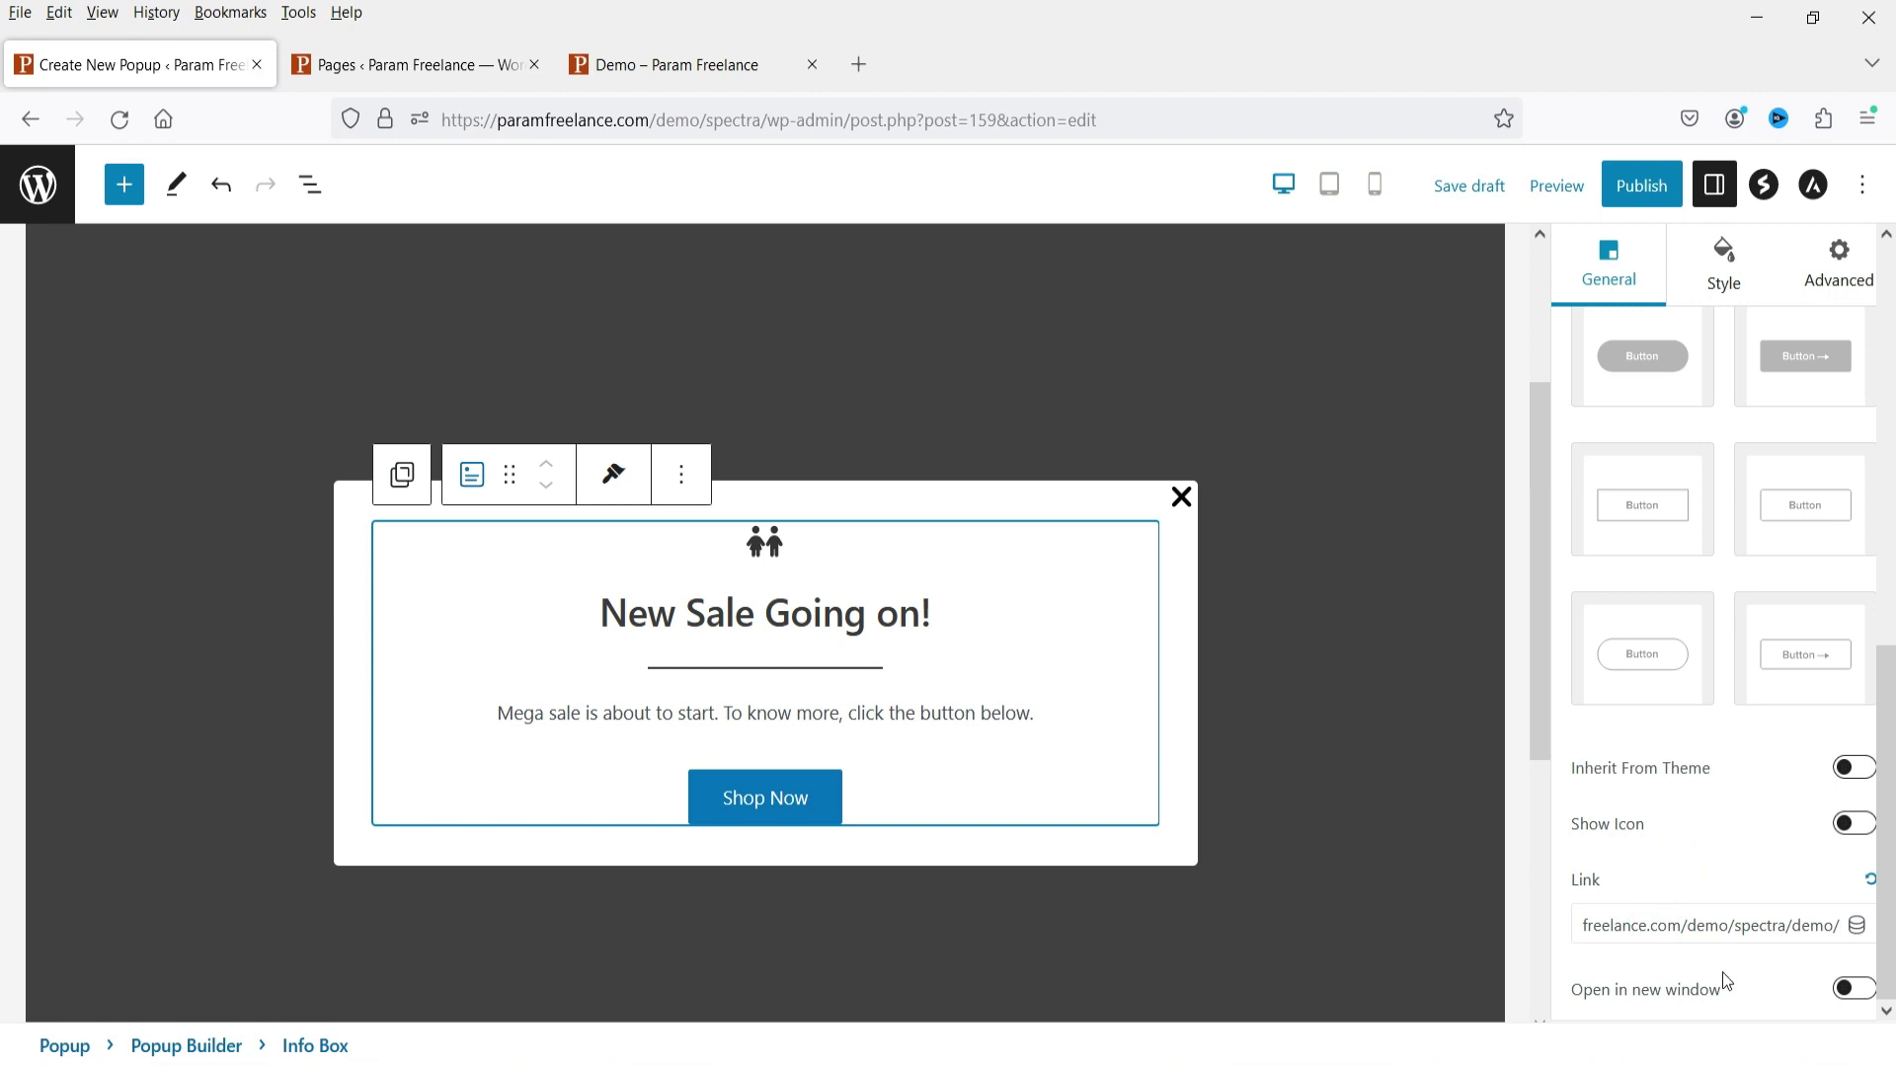
click(1842, 989)
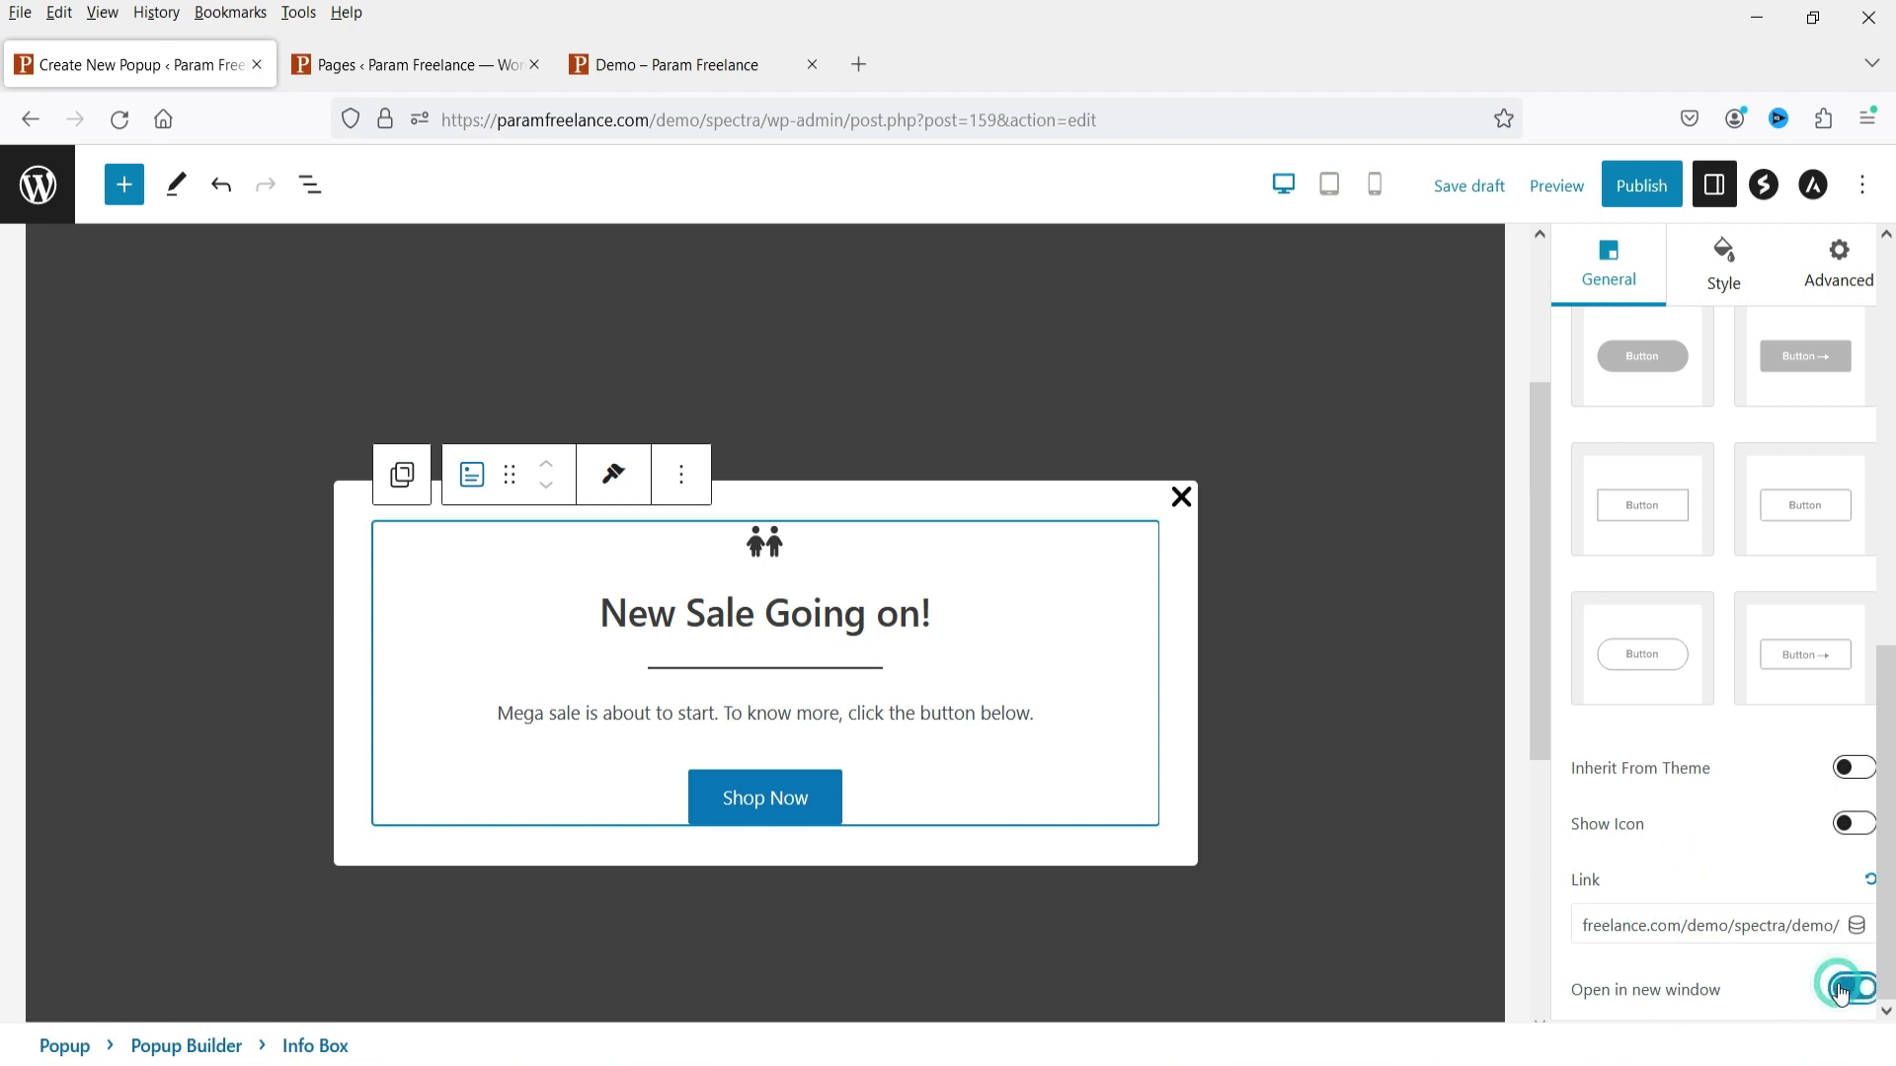
click(1843, 990)
Give the whole popup a plain pale yellow-green background colour in the Popup Builder block's style settings.
scroll(1765, 696, up, 10)
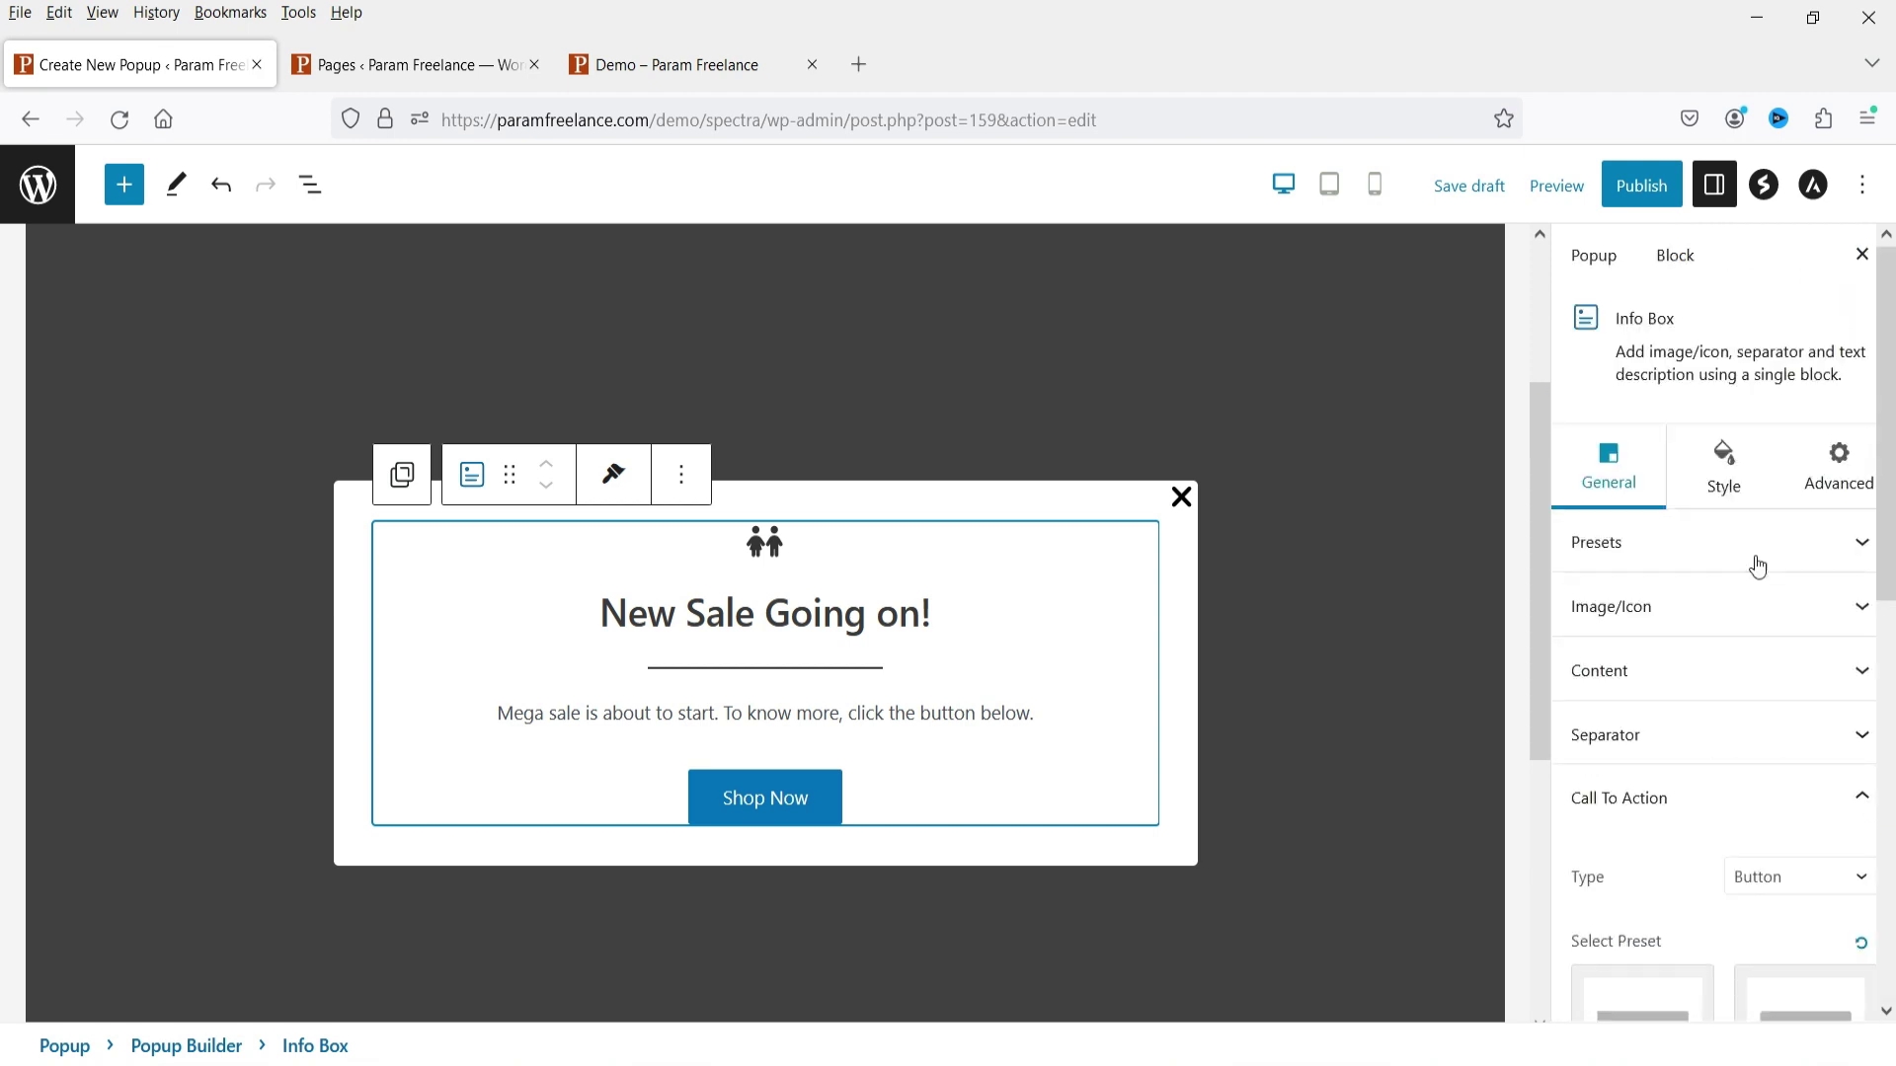
click(1727, 456)
scroll(1703, 618, down, 3)
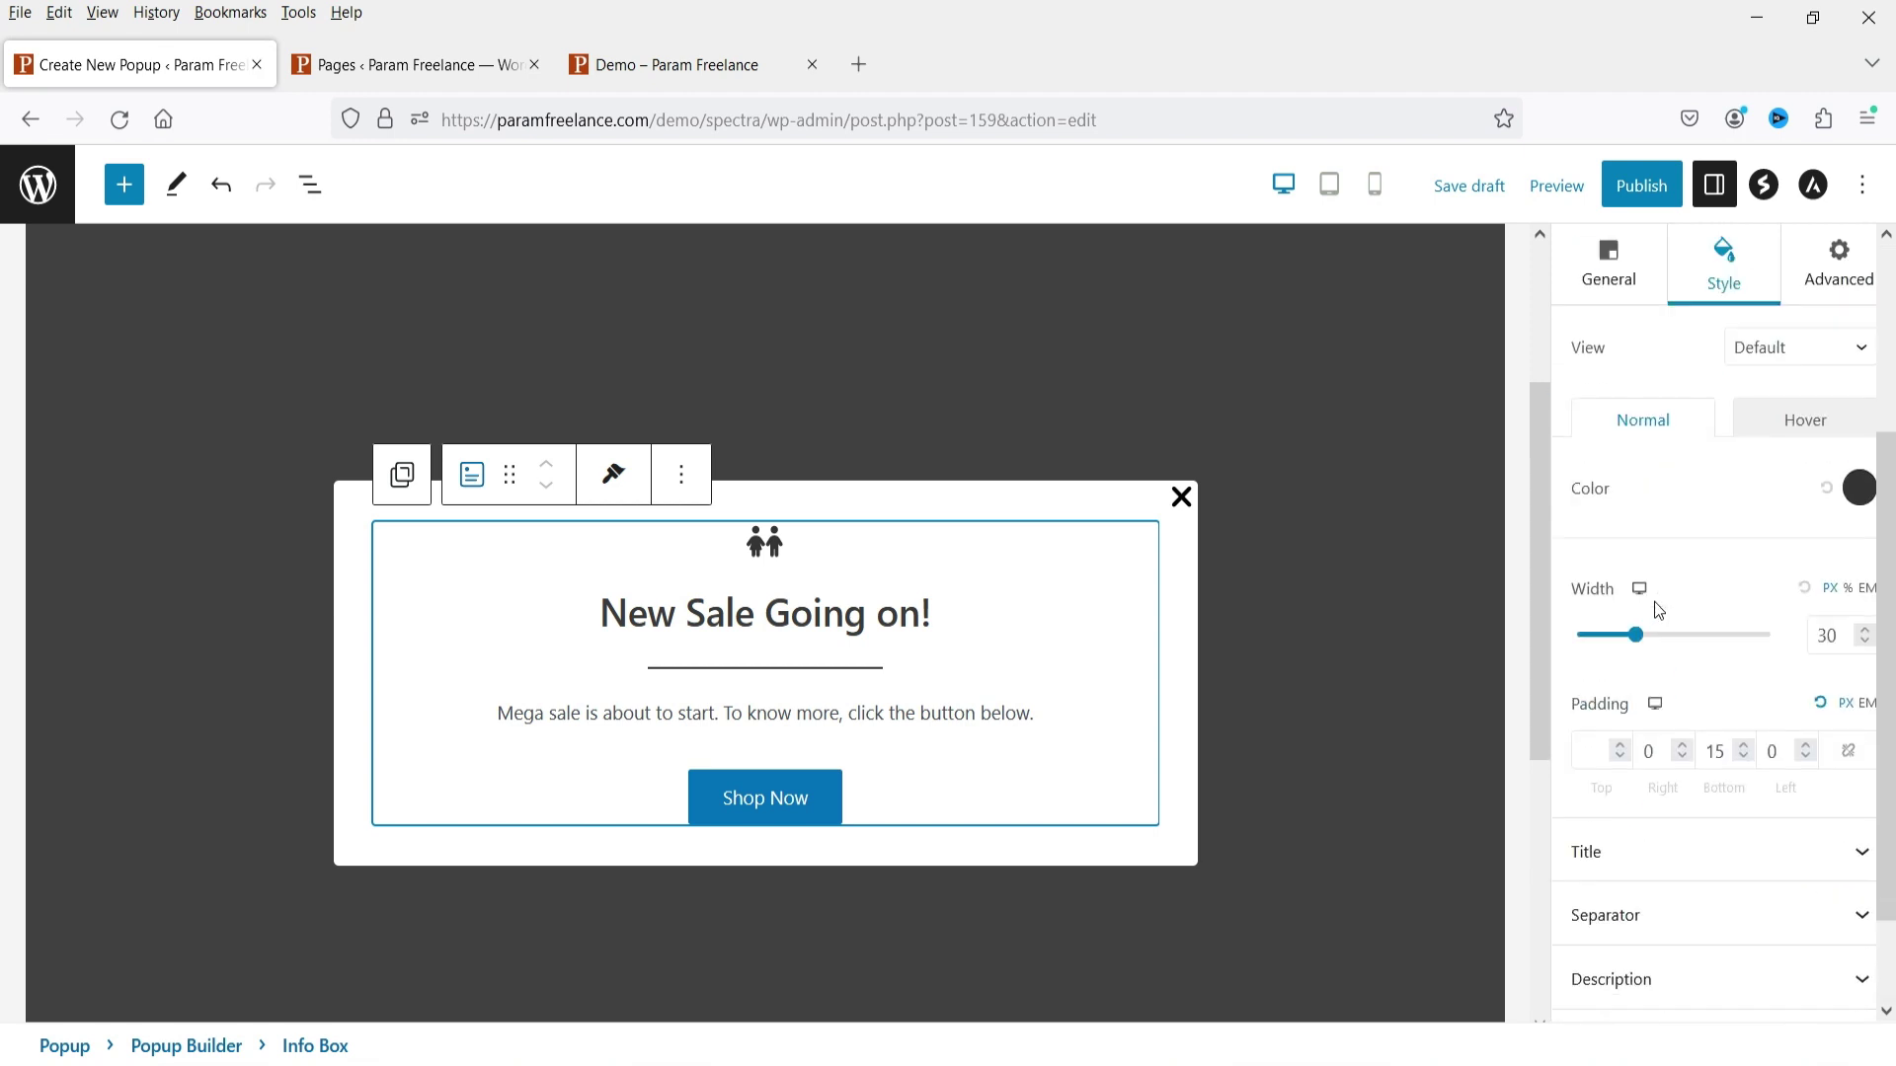
click(347, 522)
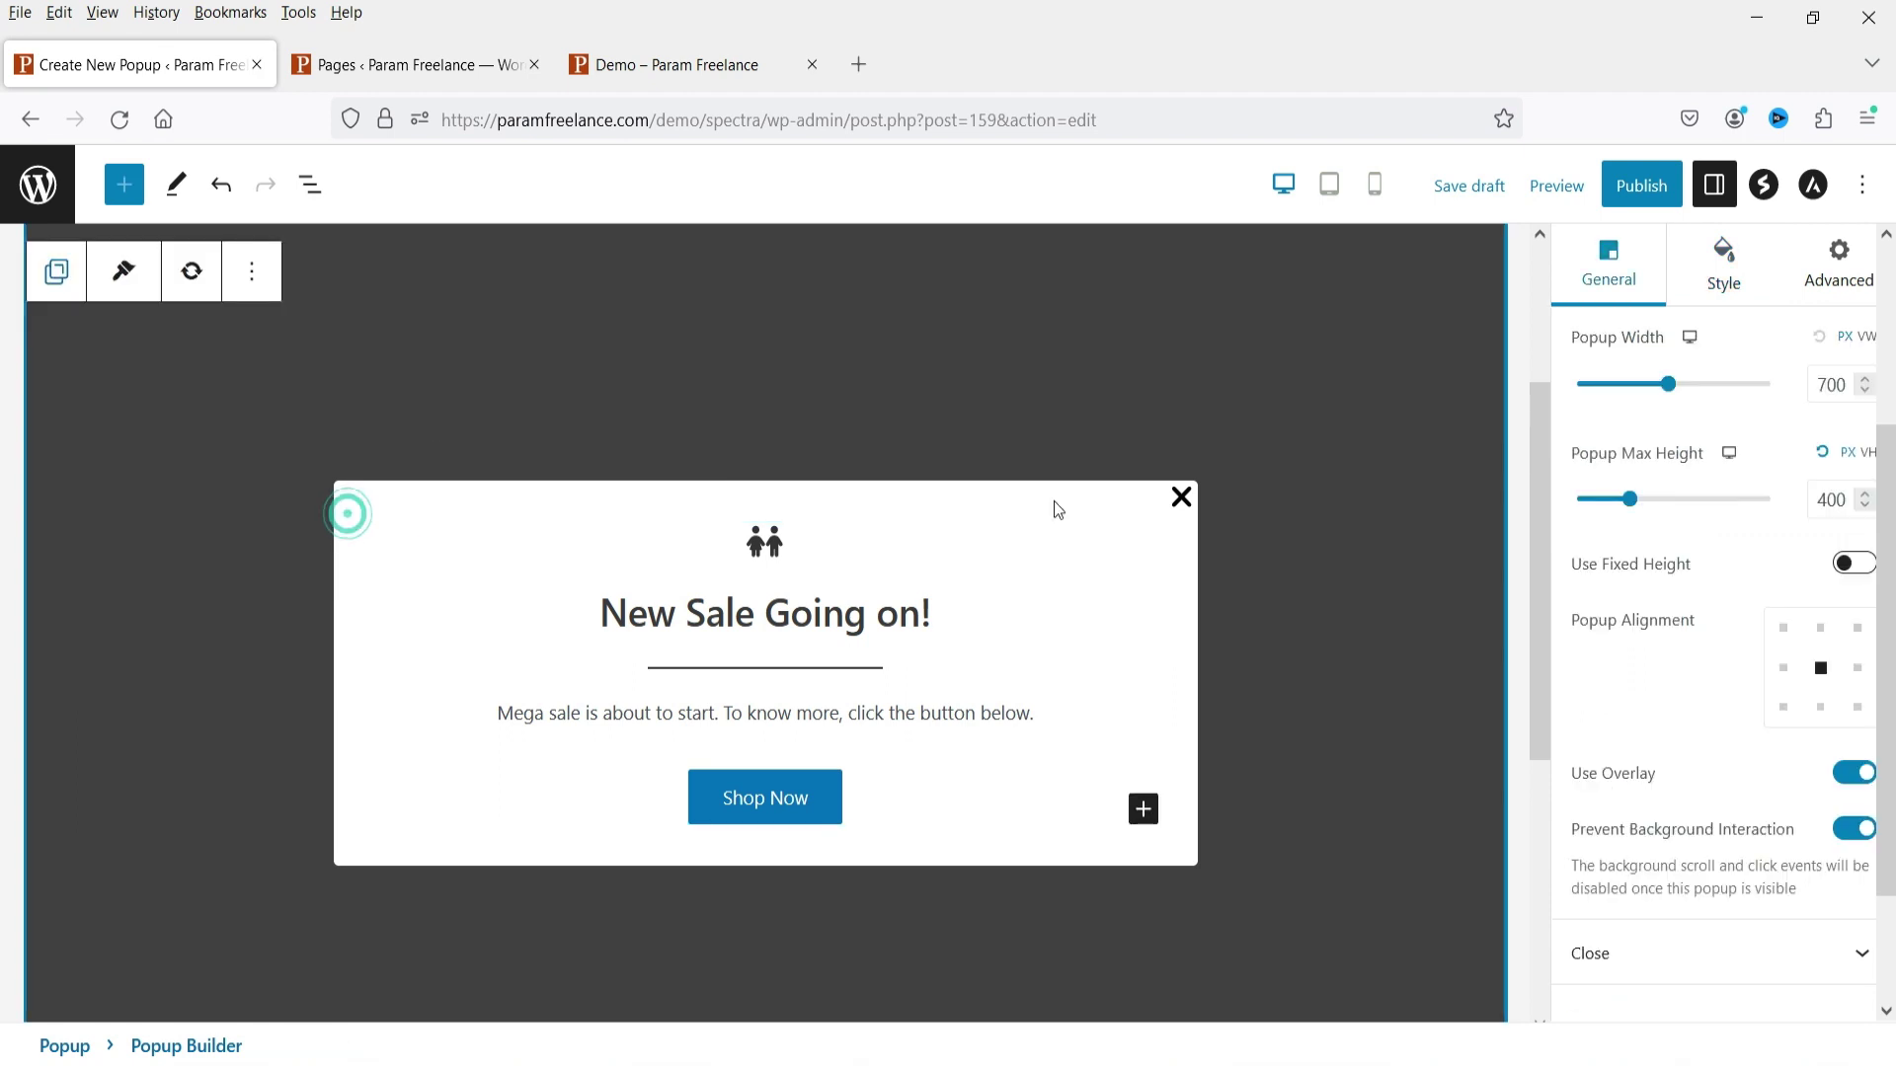
click(1706, 281)
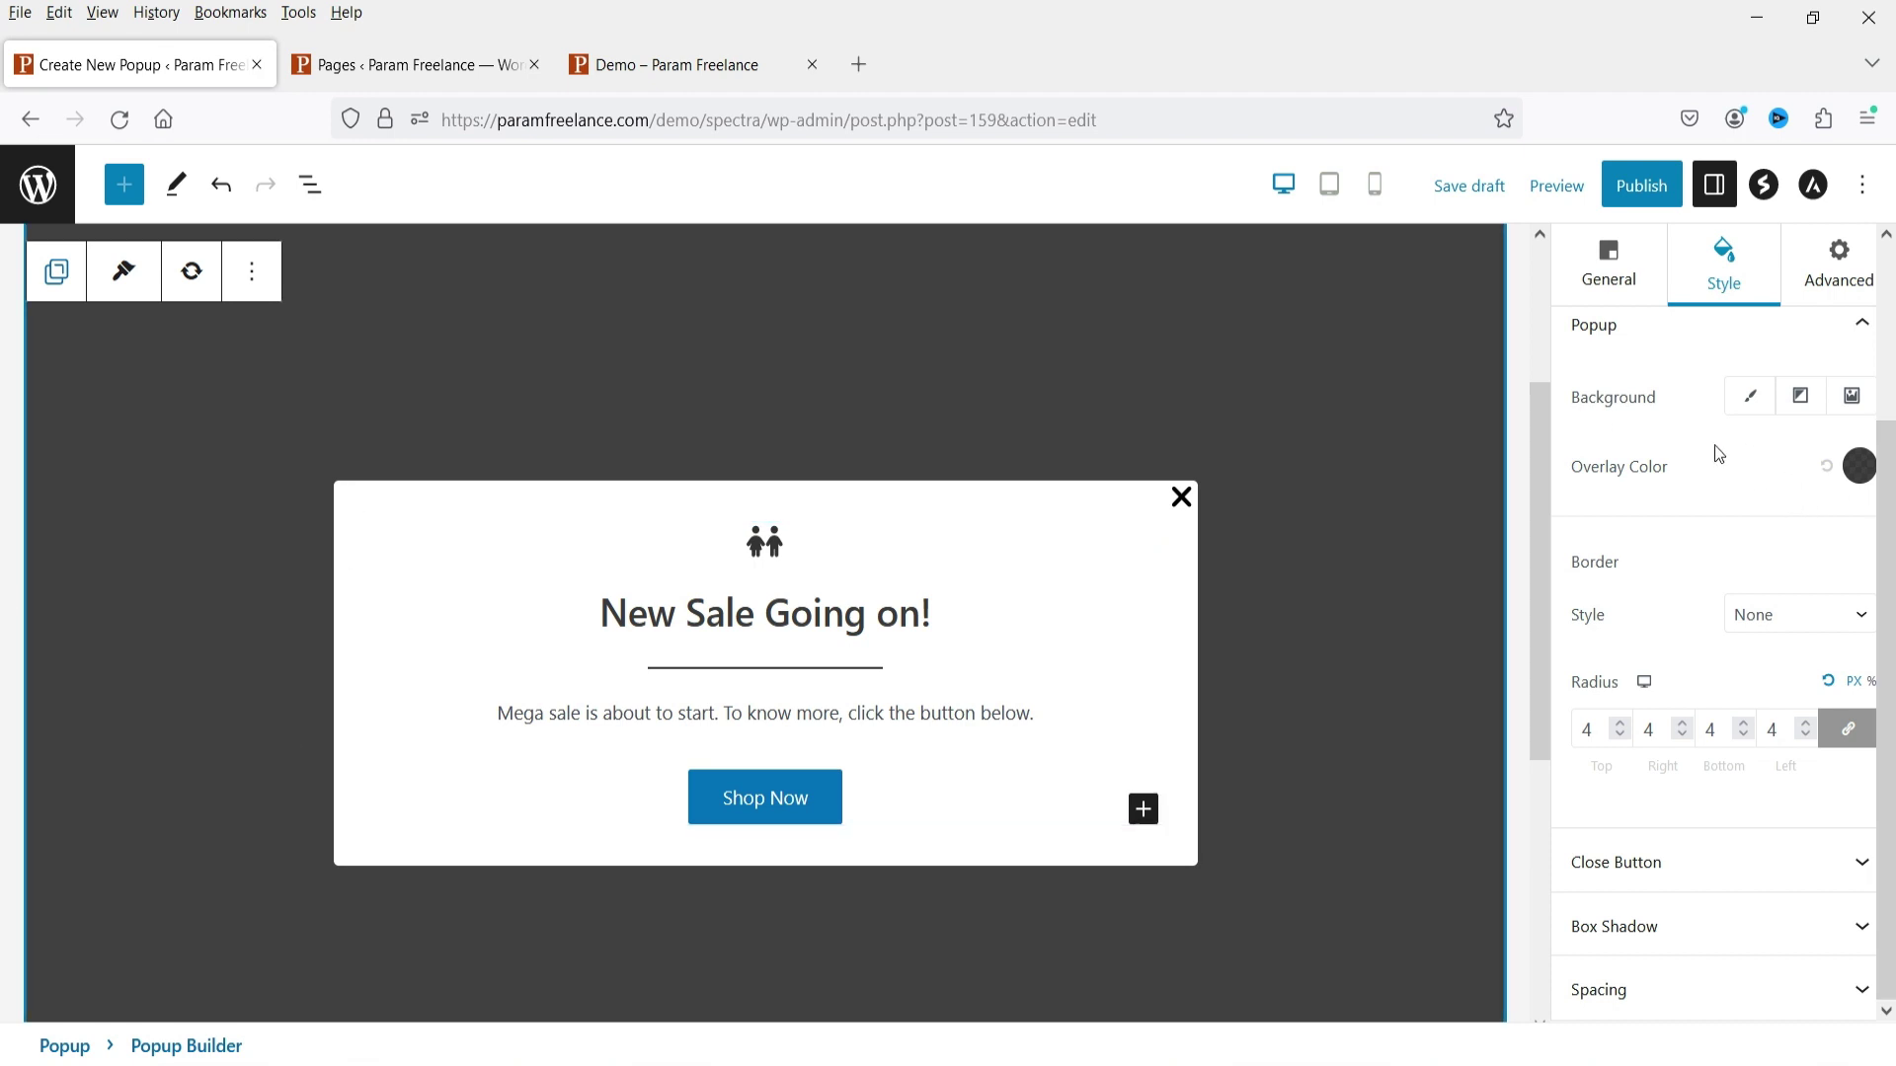
click(1745, 400)
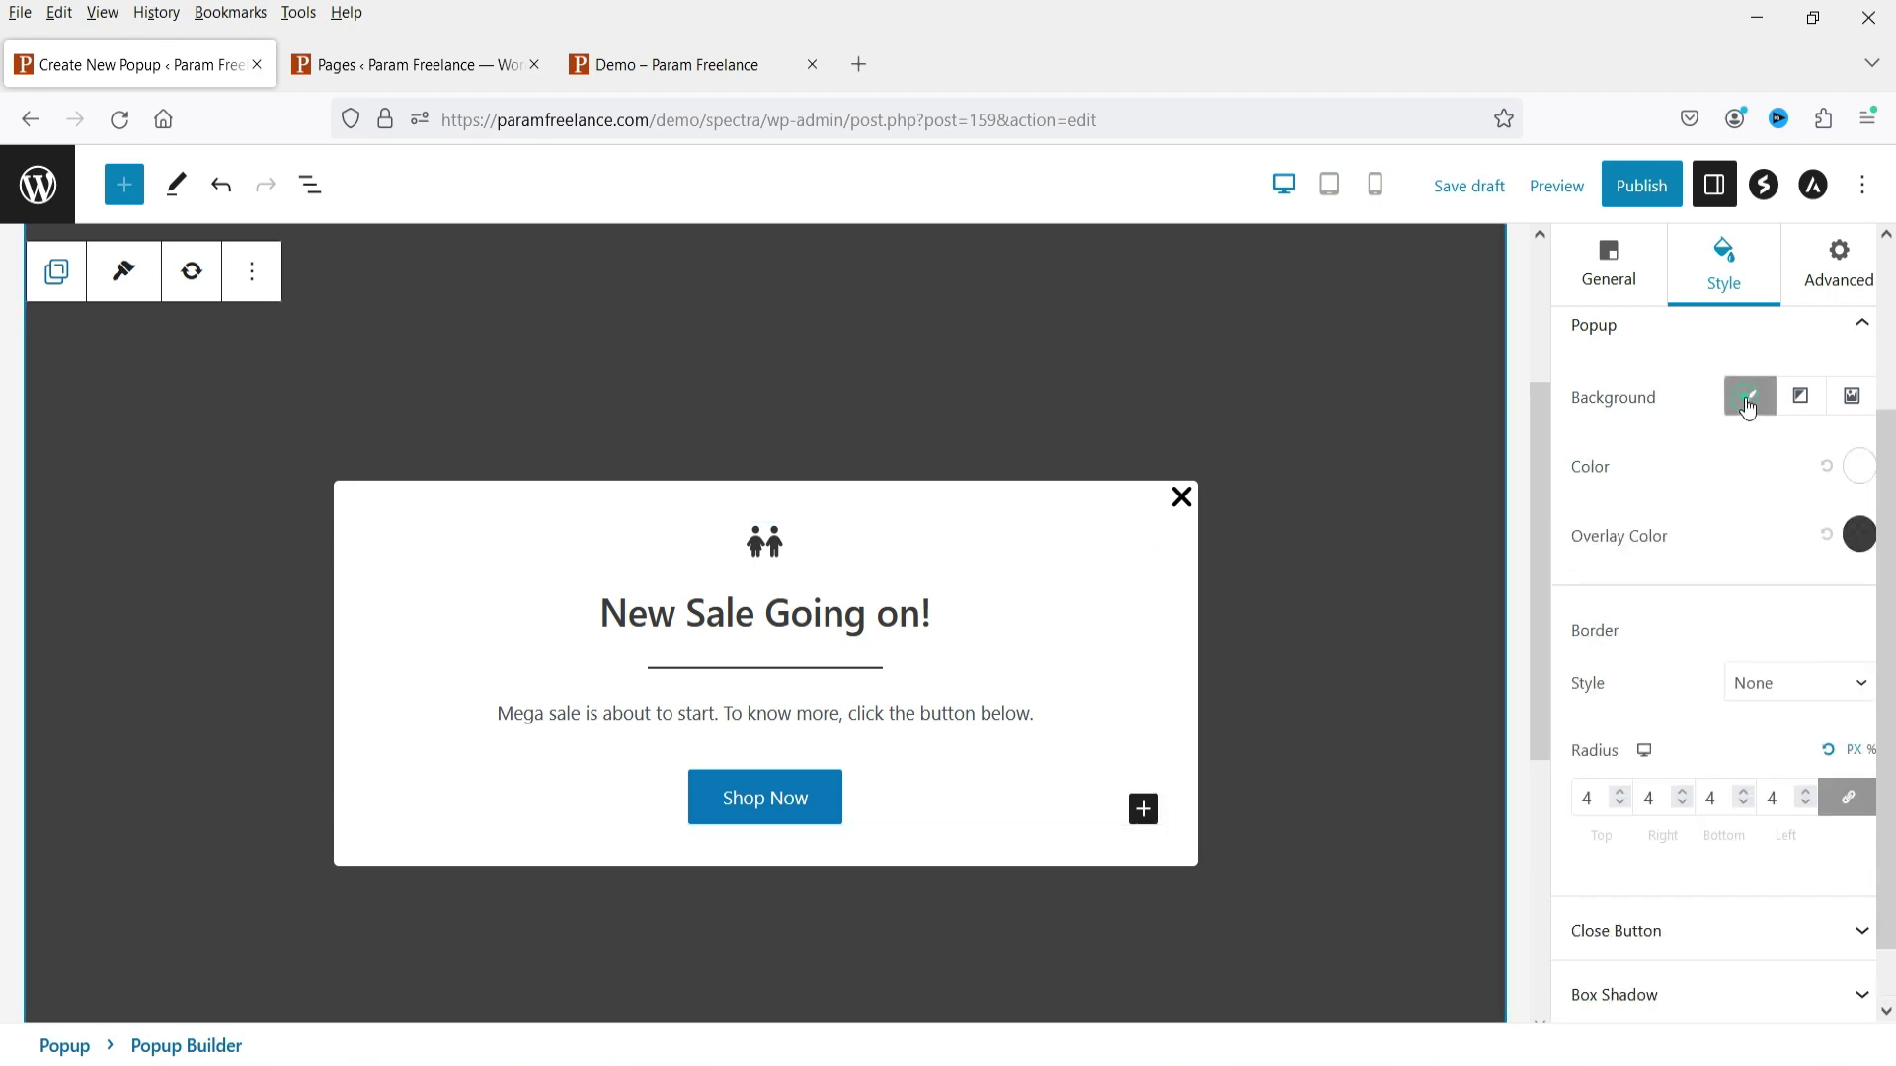
click(1856, 468)
mouse_move(1621, 497)
mouse_down()
mouse_move(1621, 517)
mouse_move(1655, 498)
mouse_up()
click(1638, 416)
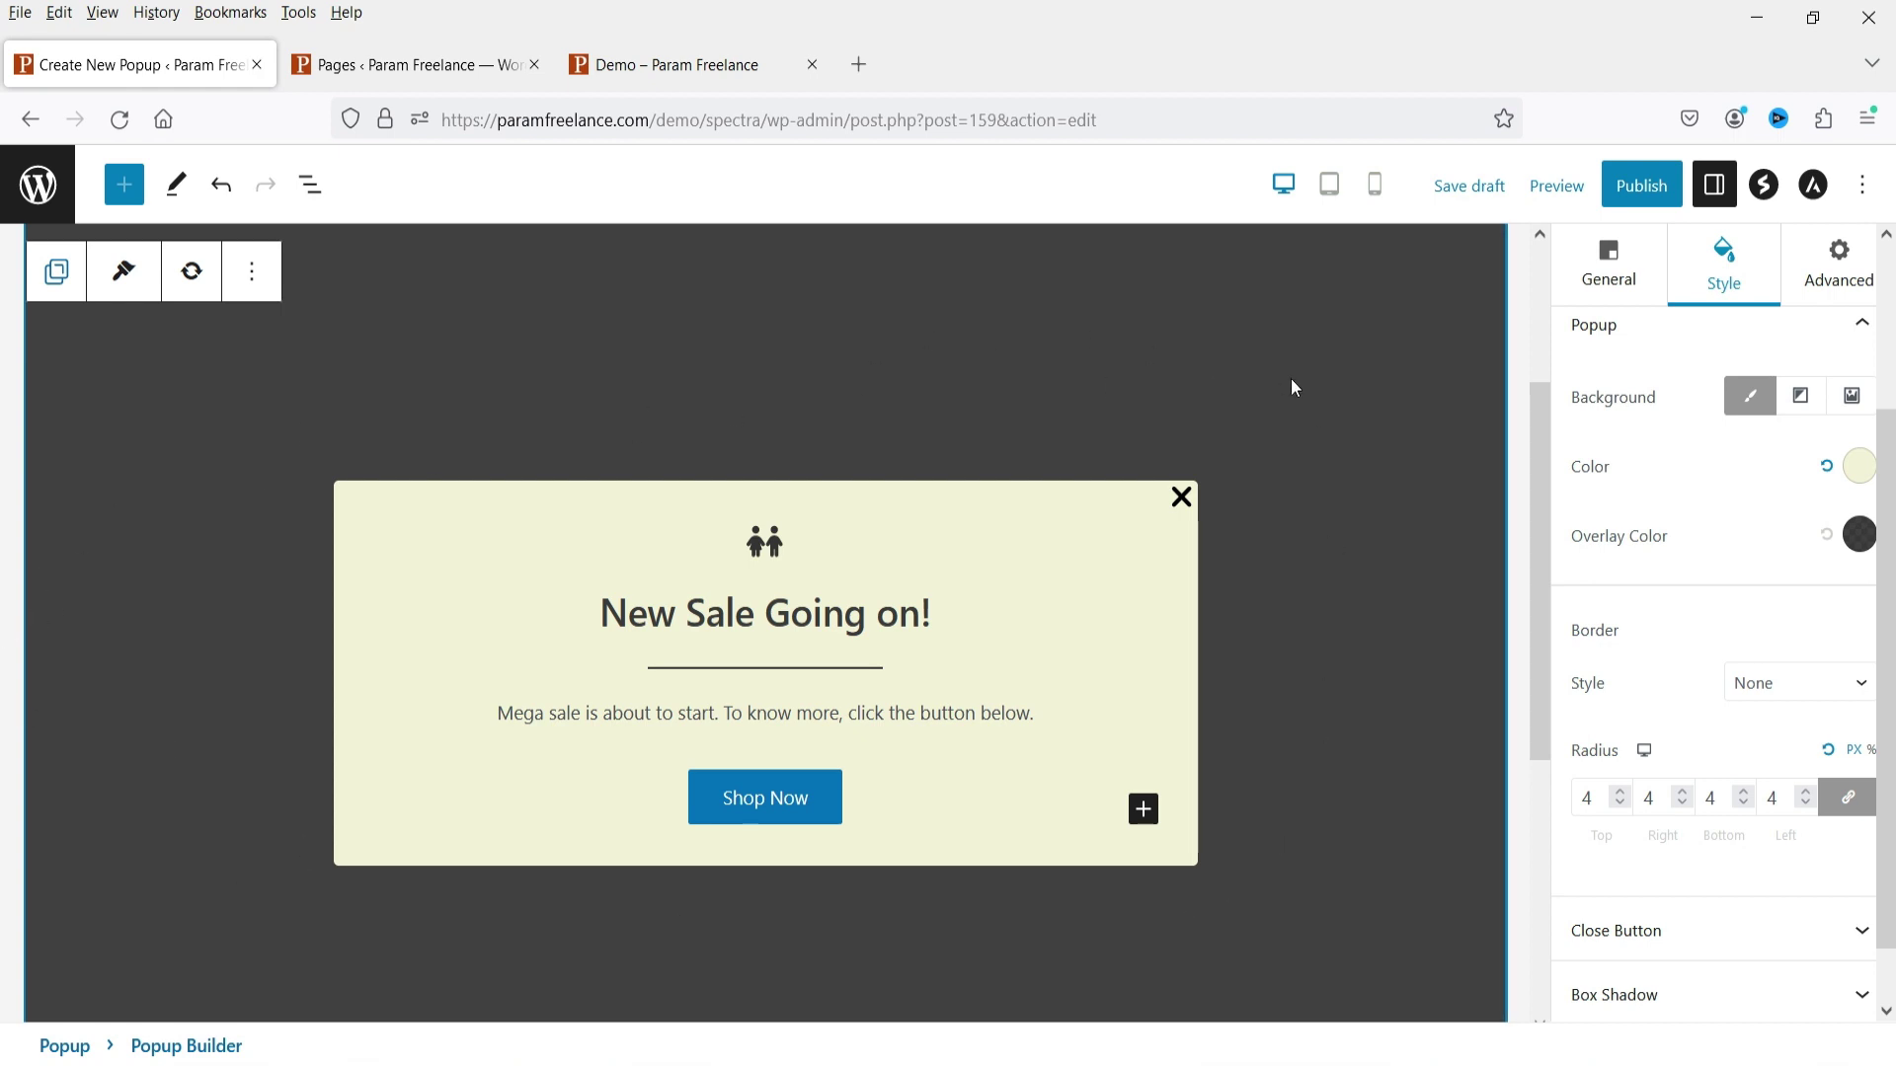
Set the popup's overlay colour to a dark reddish brown and keep the border style at None.
click(1861, 550)
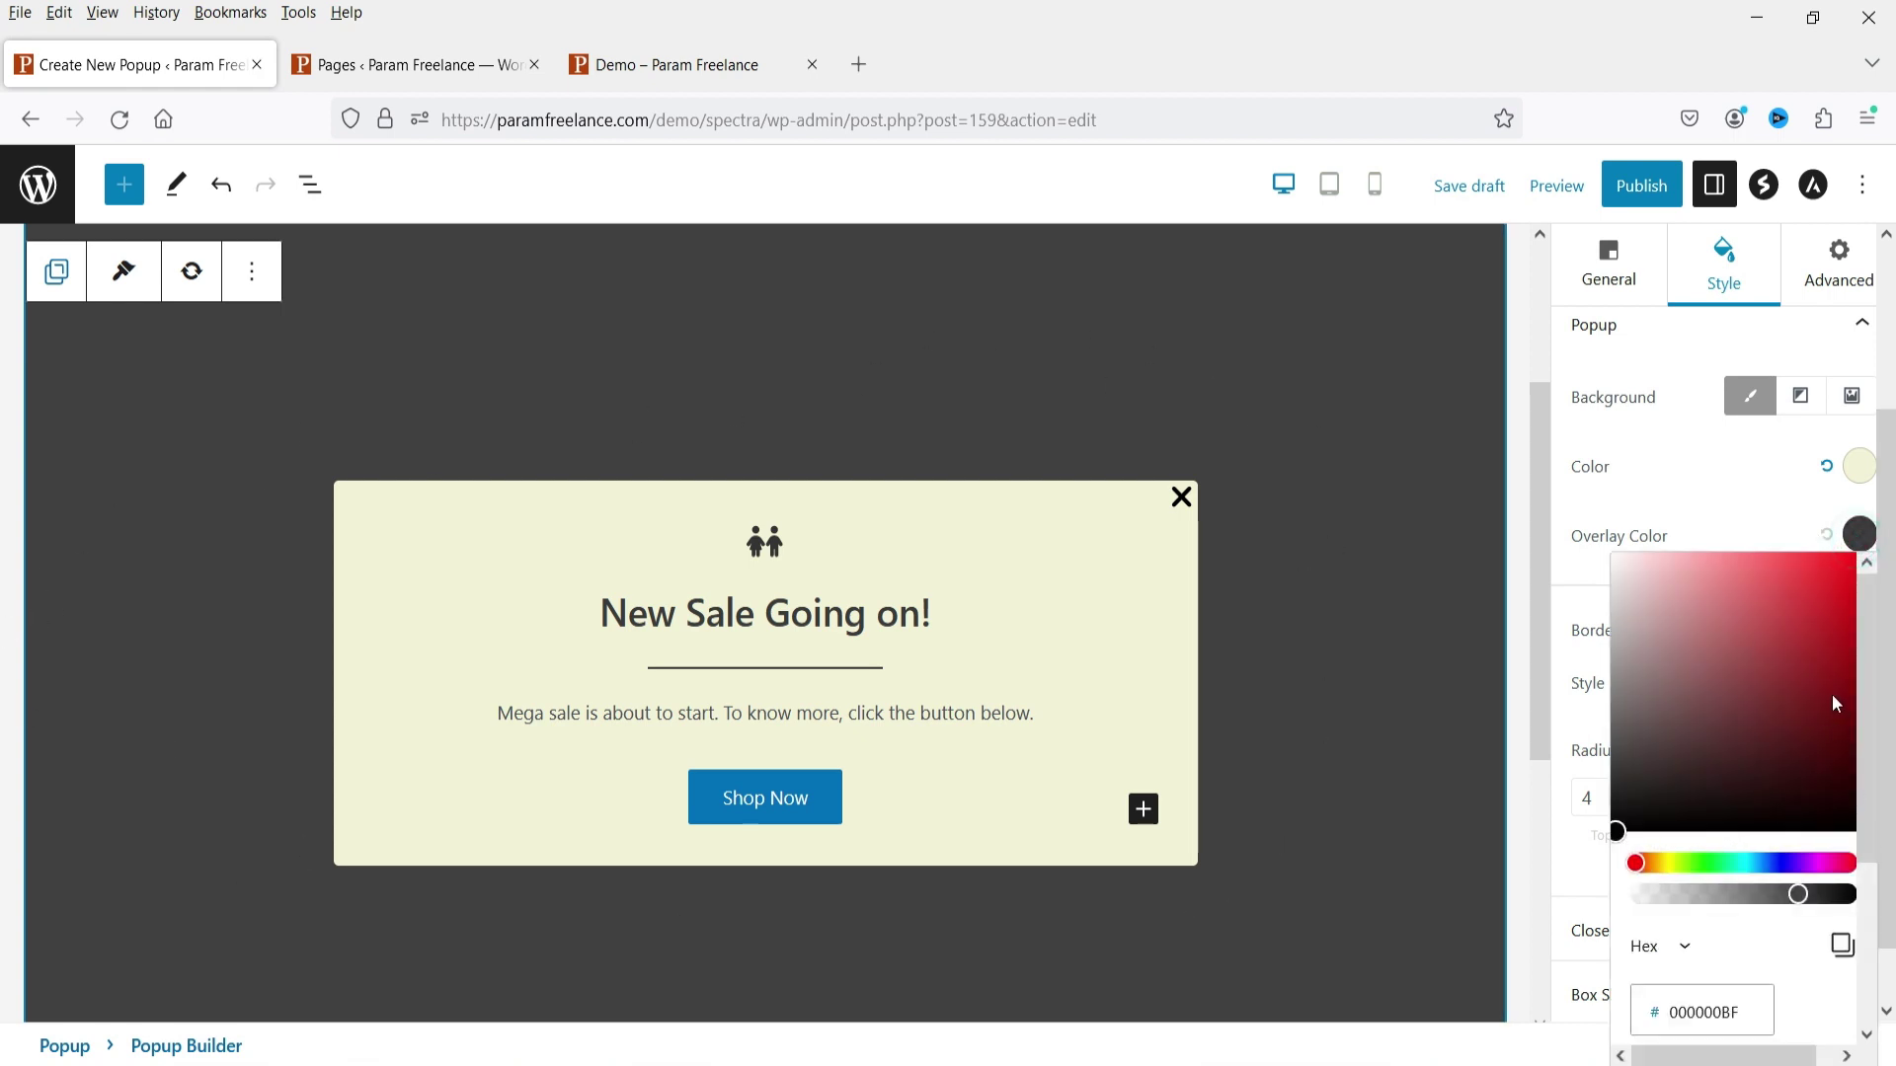
click(1833, 695)
drag(1832, 691, 1824, 779)
click(1678, 495)
click(1774, 614)
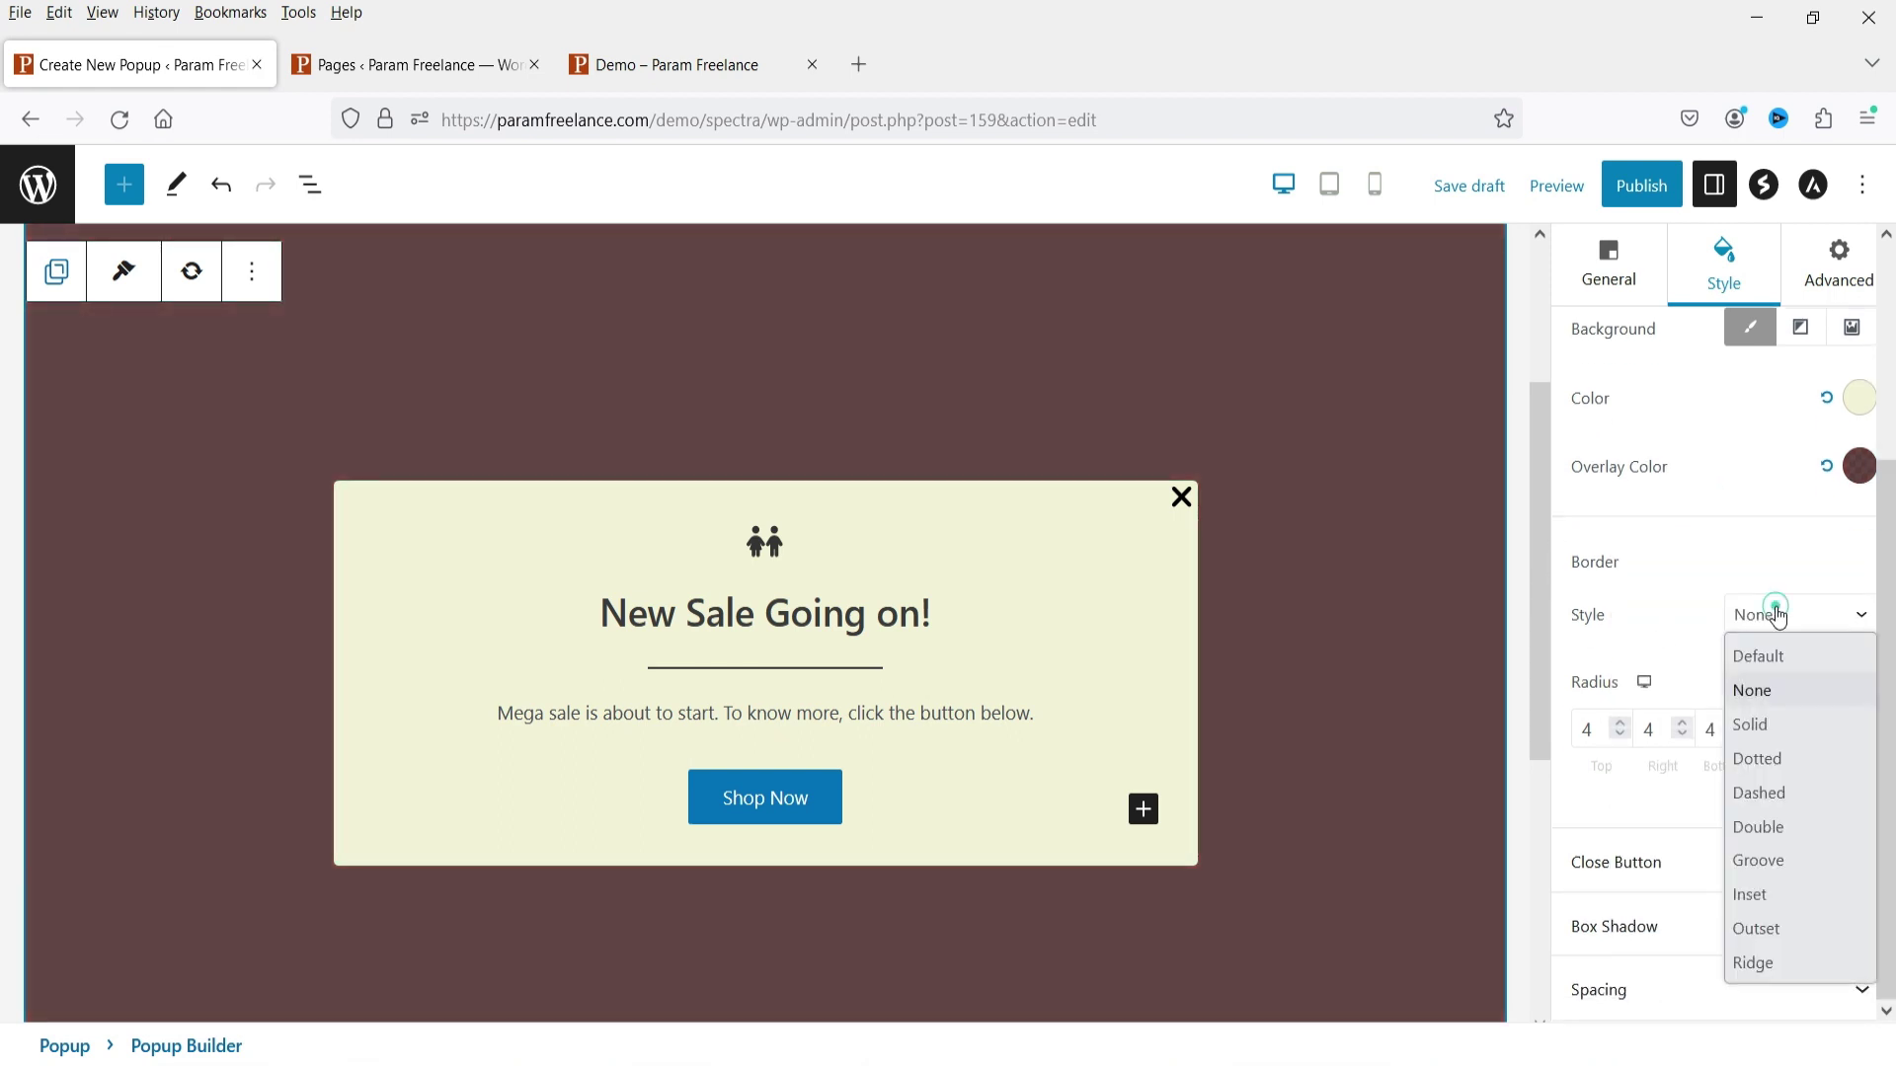
click(1706, 554)
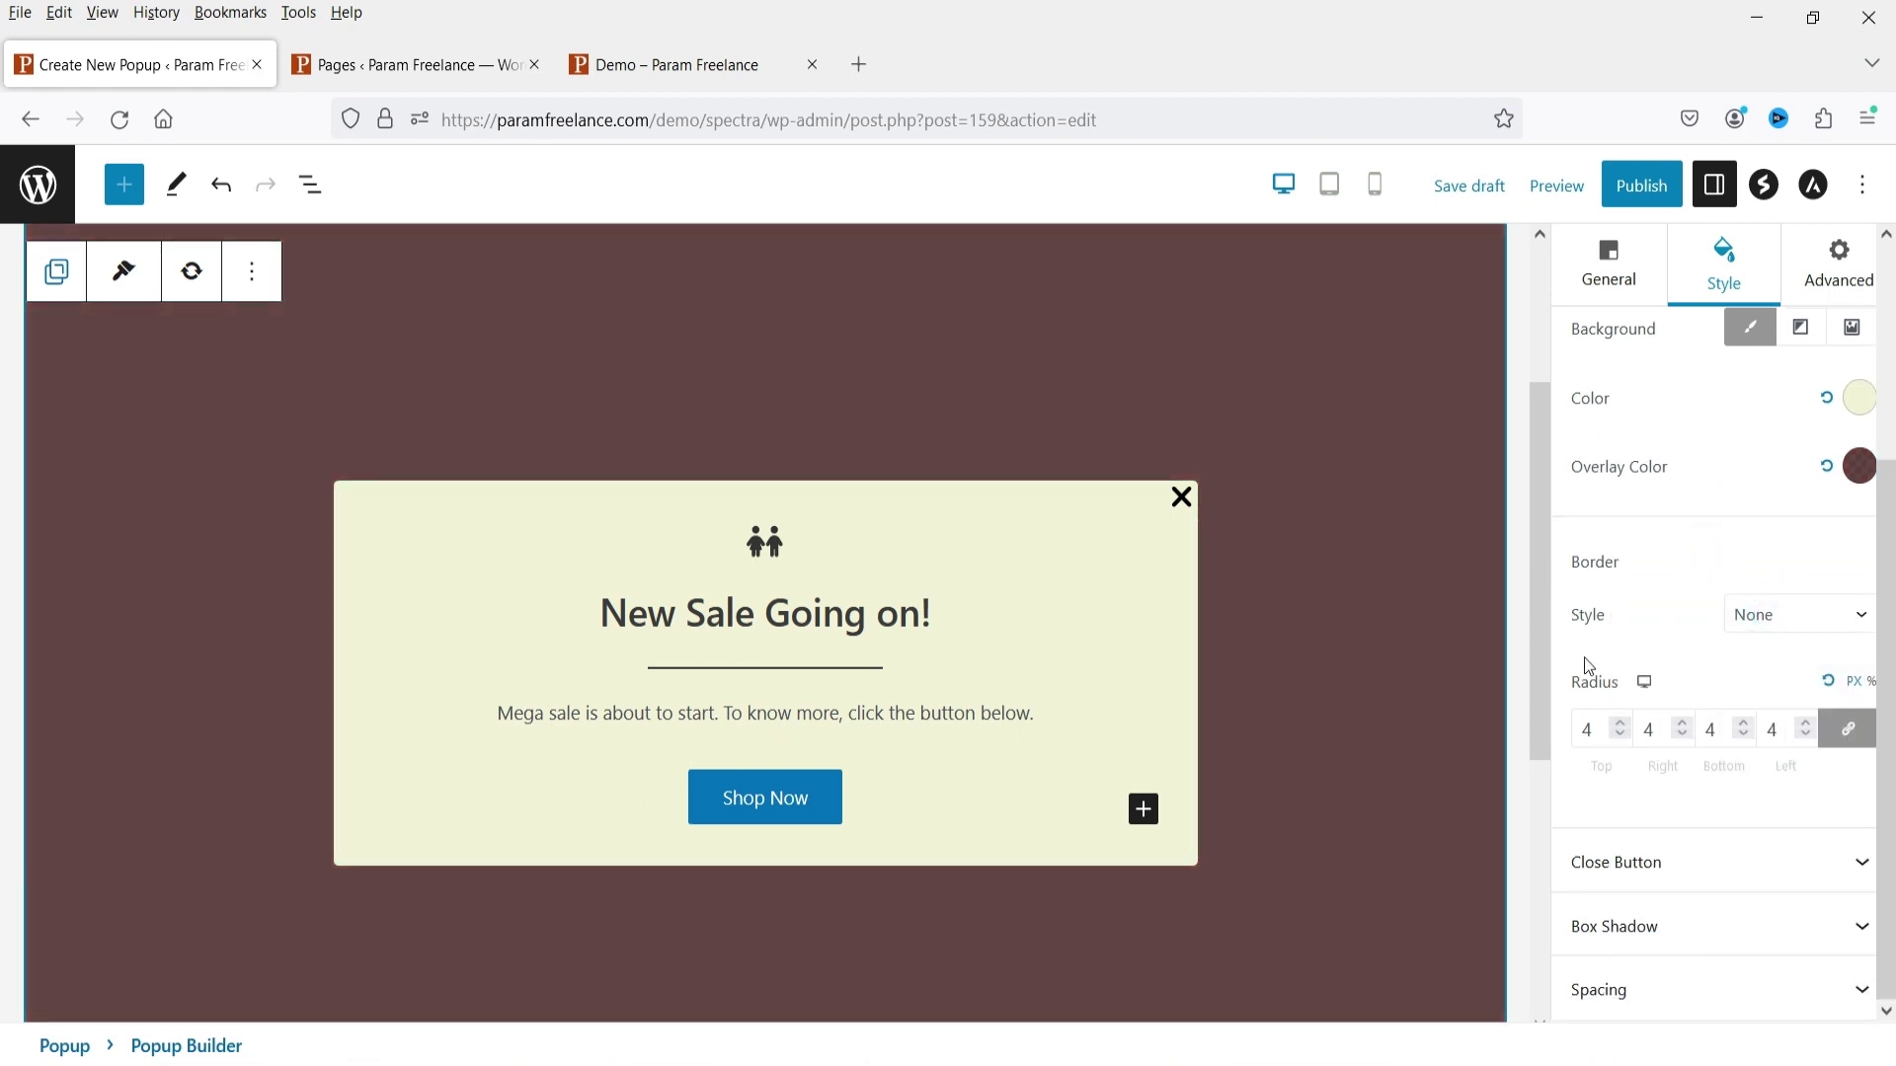
Enlarge the popup's close icon and apply the box shadow preset with vertical 18, blur 40 and spread -10.
click(1639, 865)
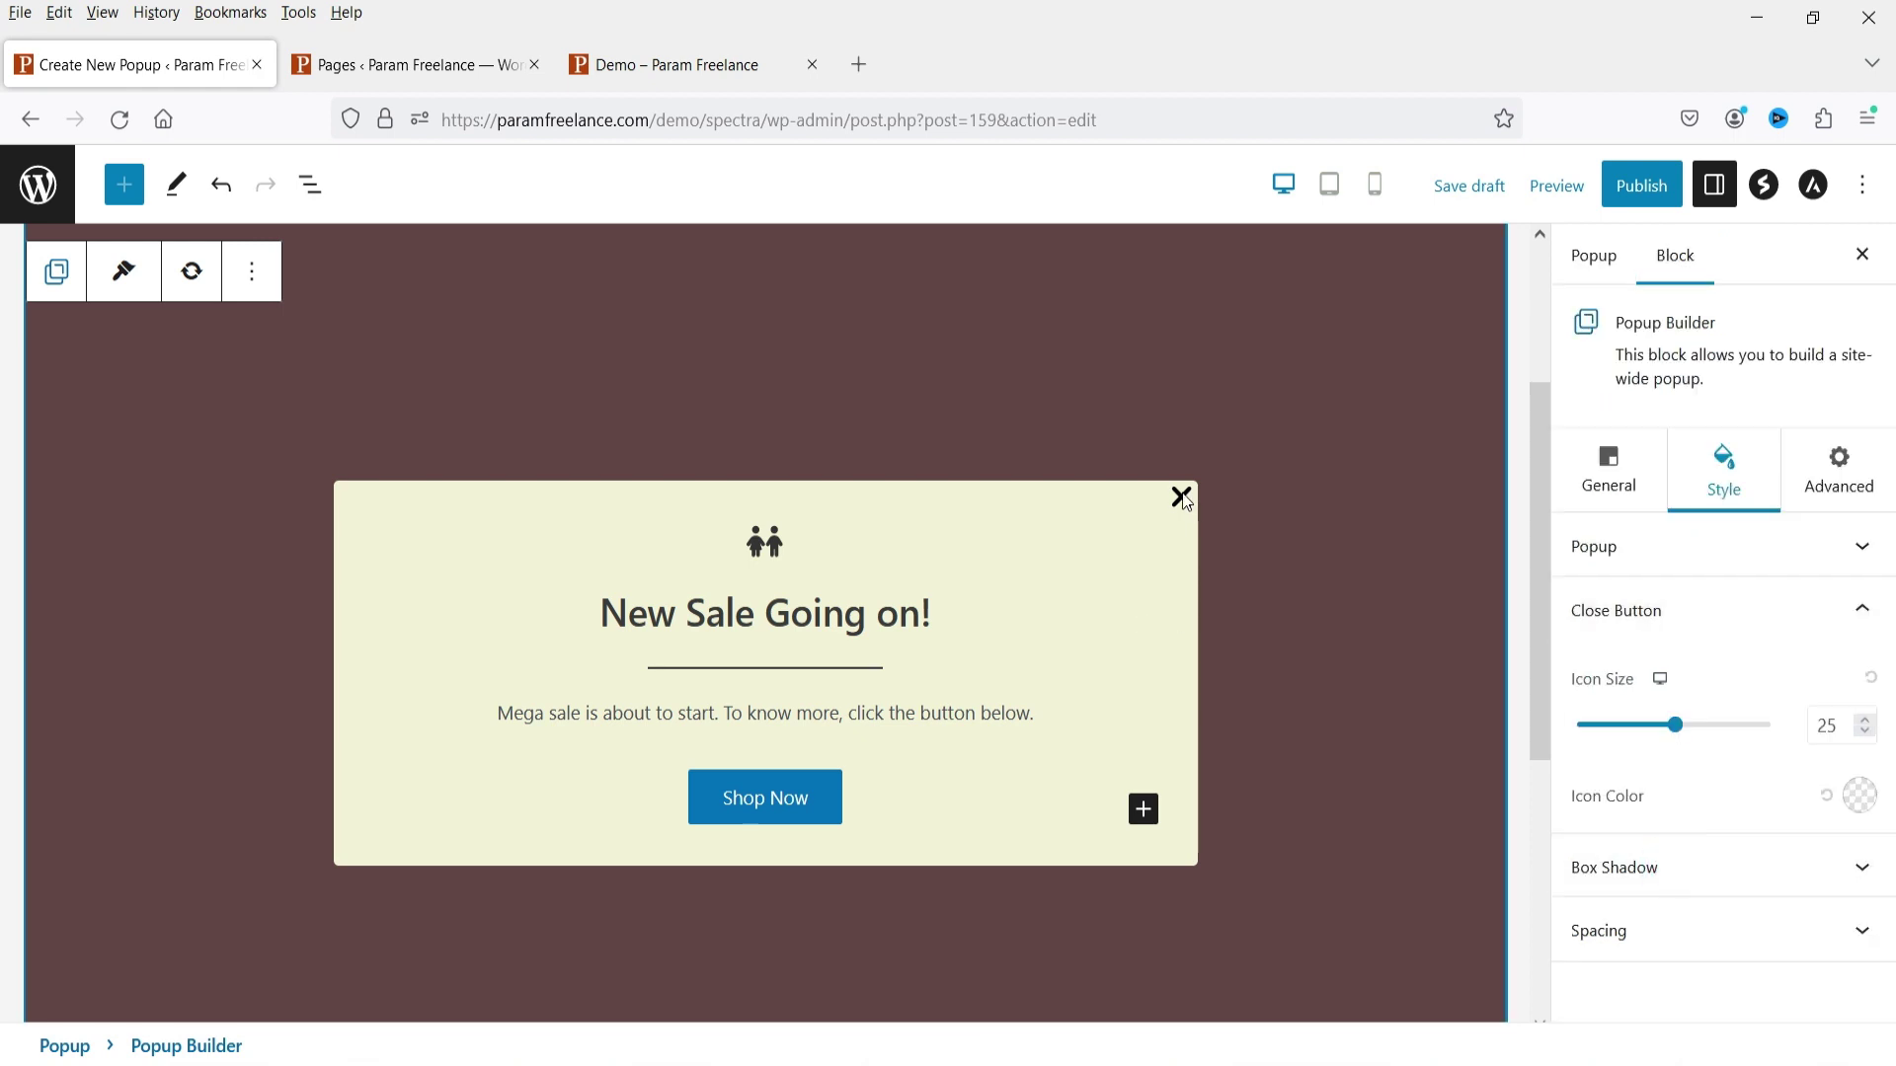
mouse_move(1679, 727)
mouse_down()
mouse_move(1659, 731)
mouse_move(1726, 731)
mouse_move(1710, 731)
mouse_up()
click(1712, 881)
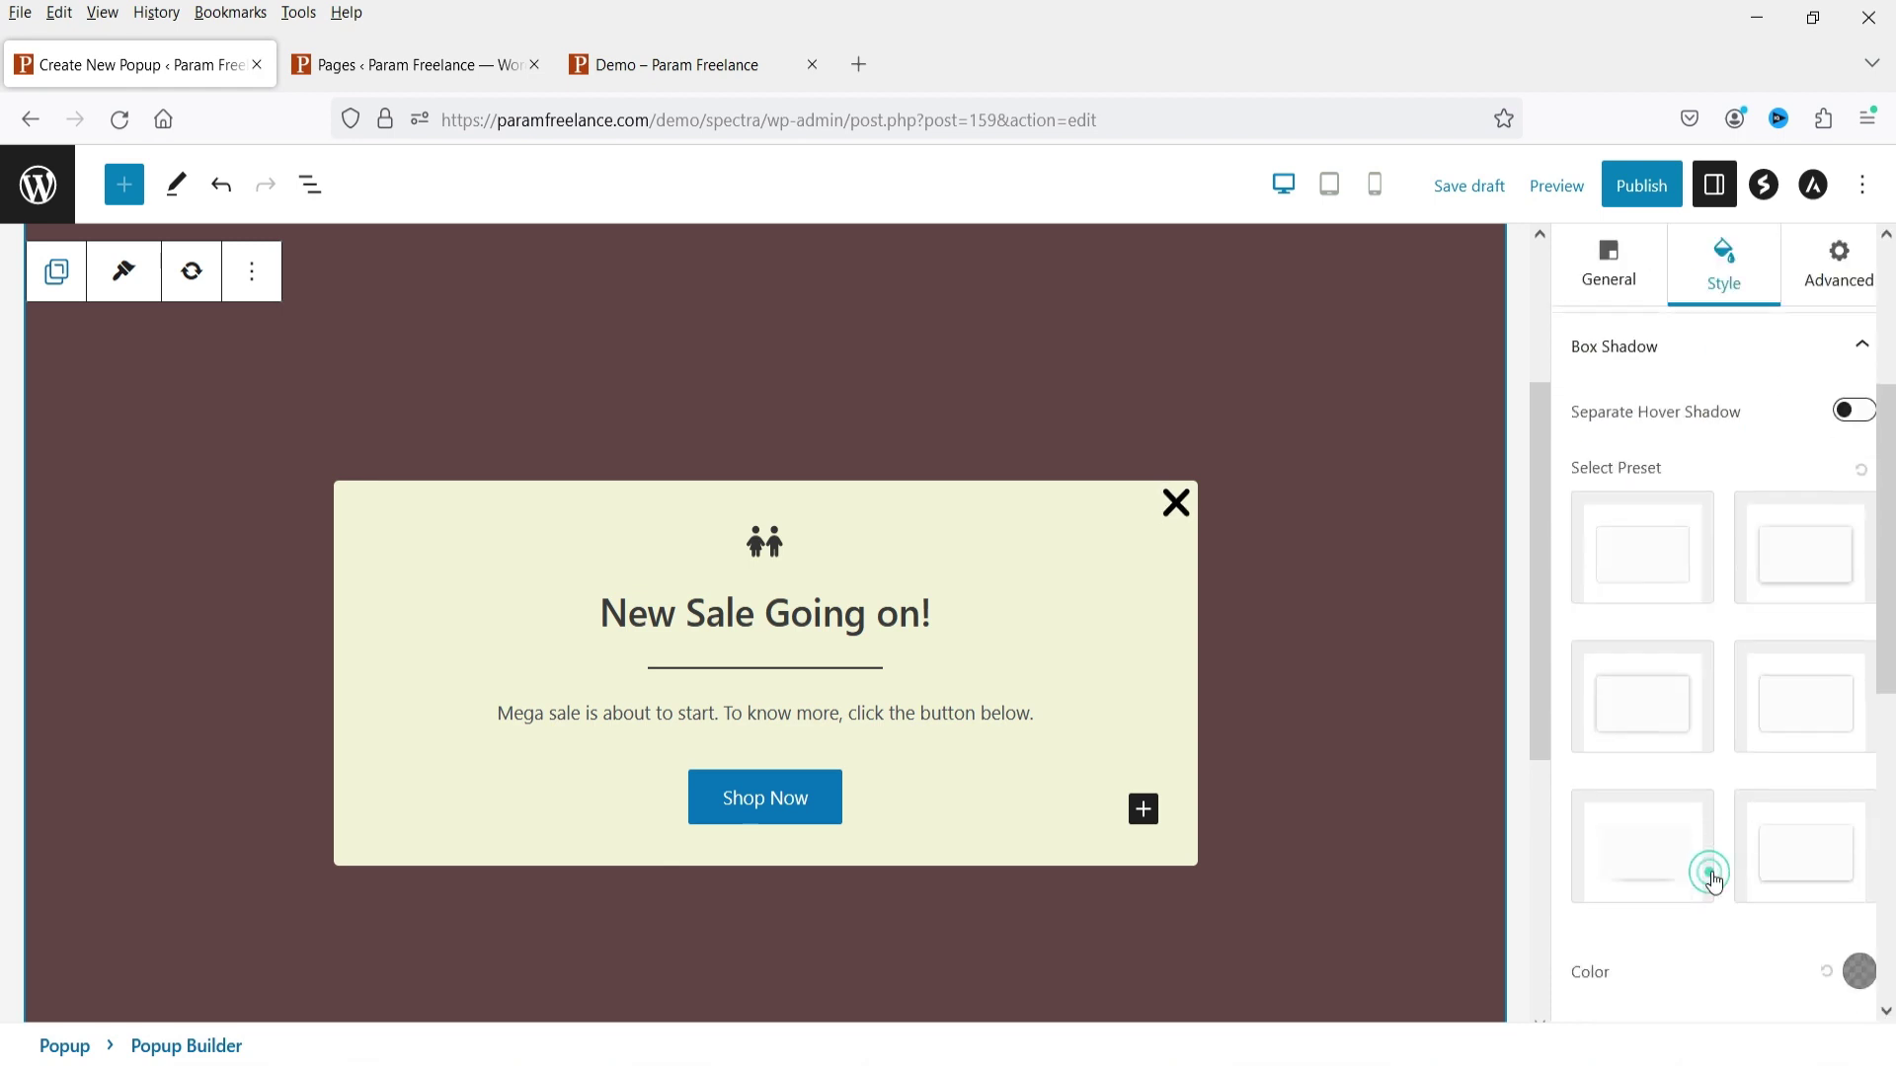
click(1821, 487)
scroll(1679, 790, down, 6)
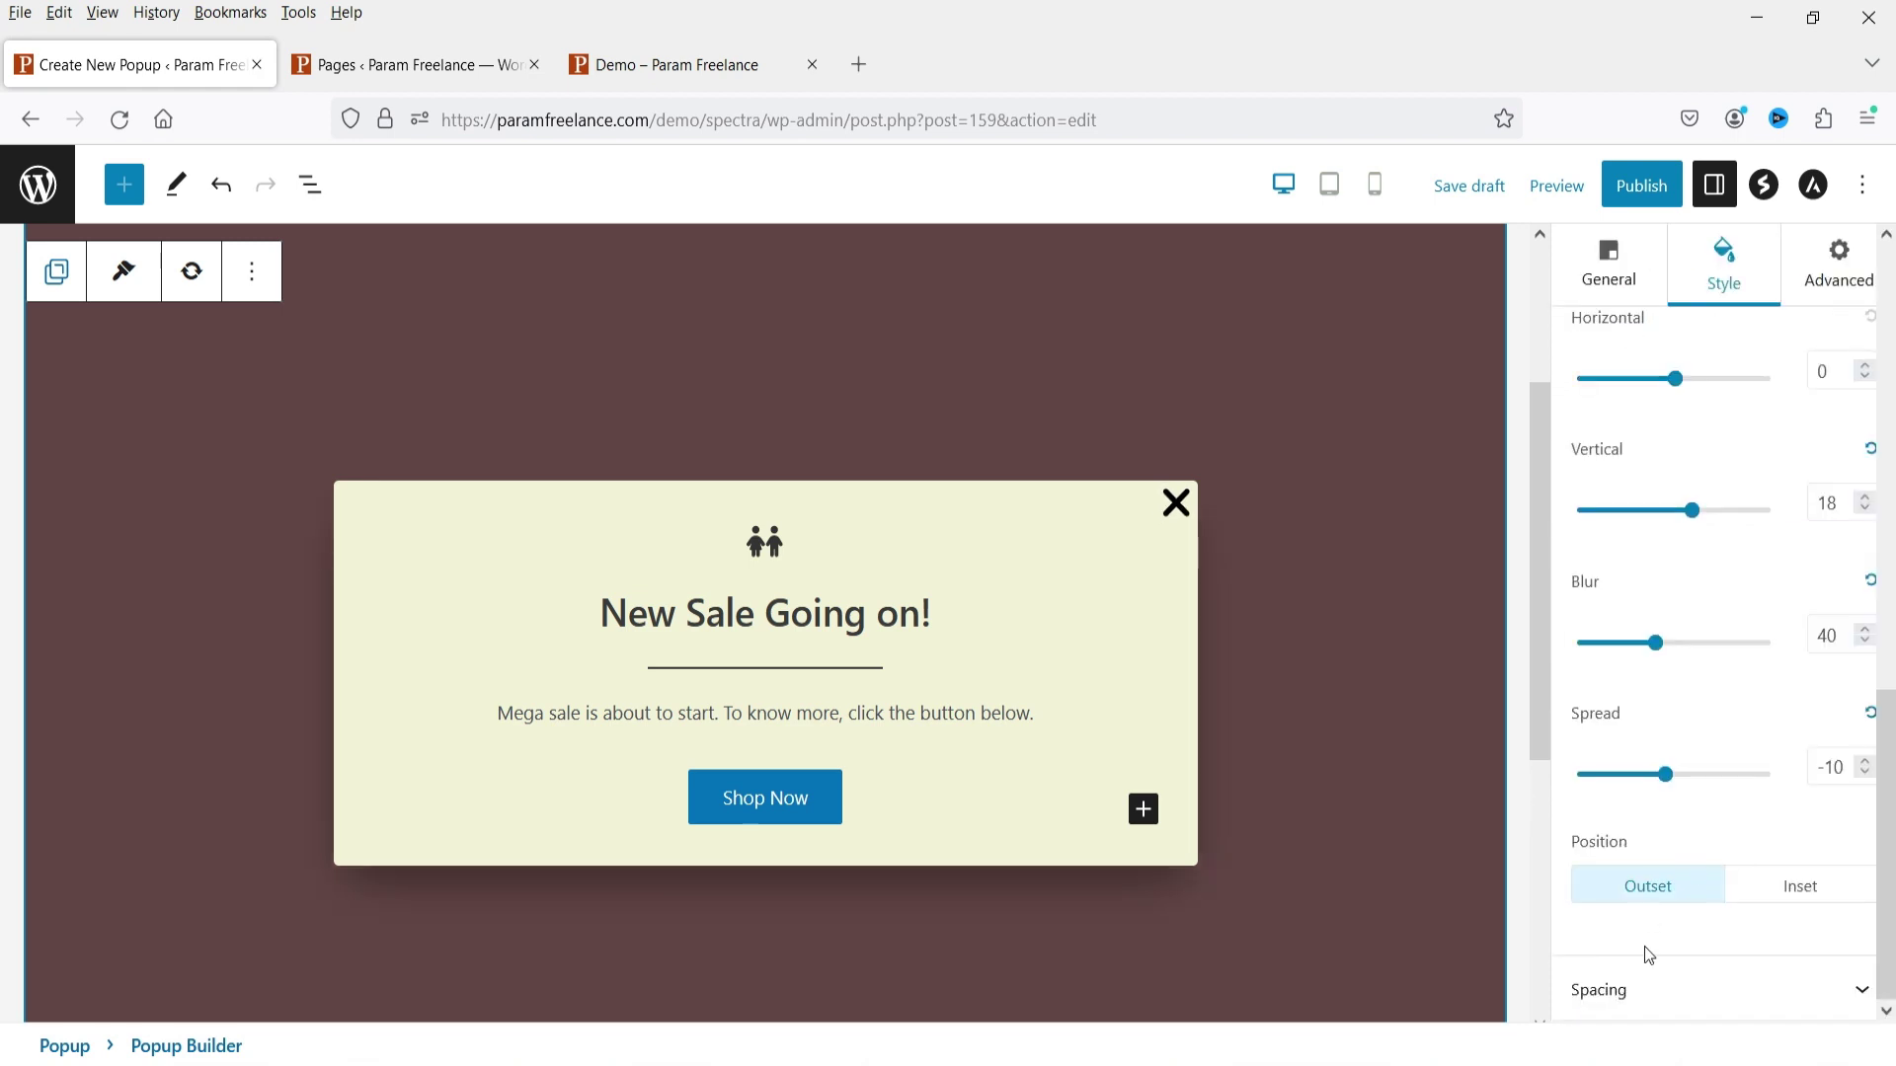
click(1645, 982)
scroll(1817, 711, up, 2)
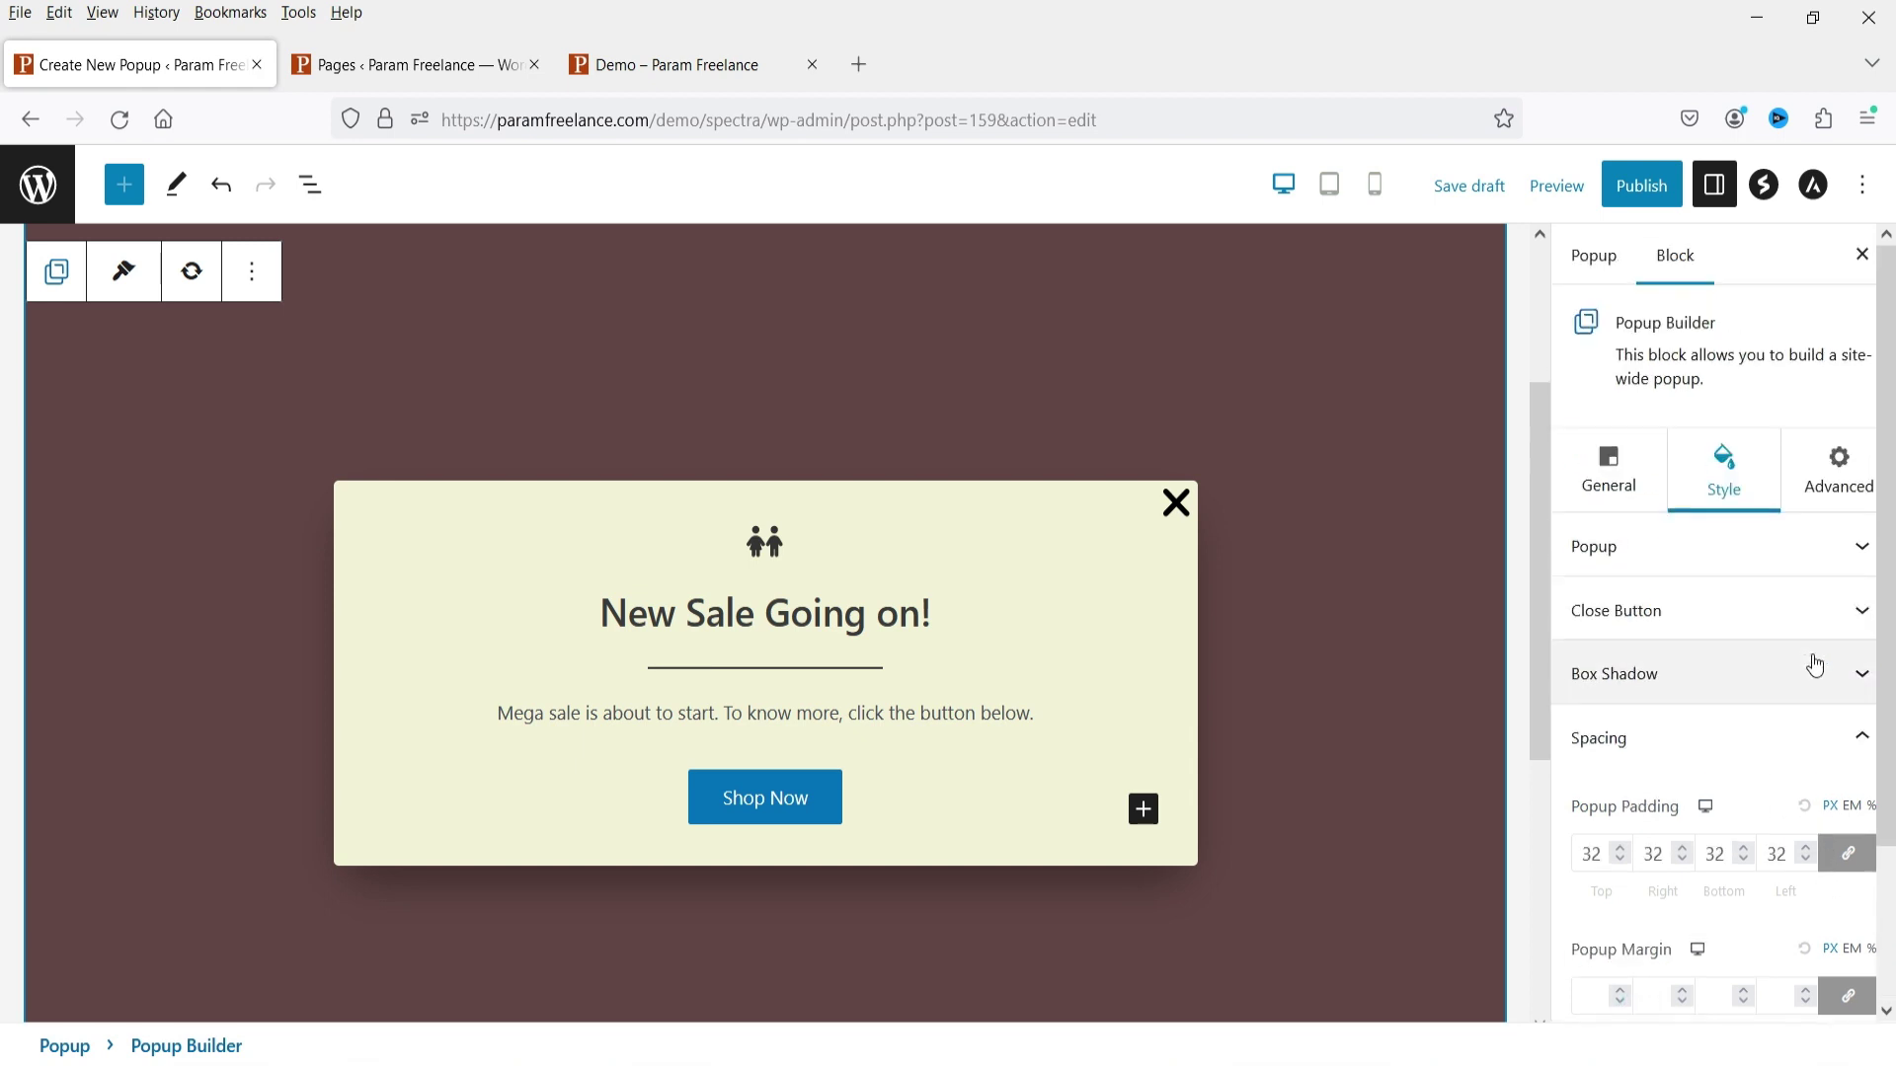
Try the popup's responsive condition for hiding it on mobile.
click(1838, 469)
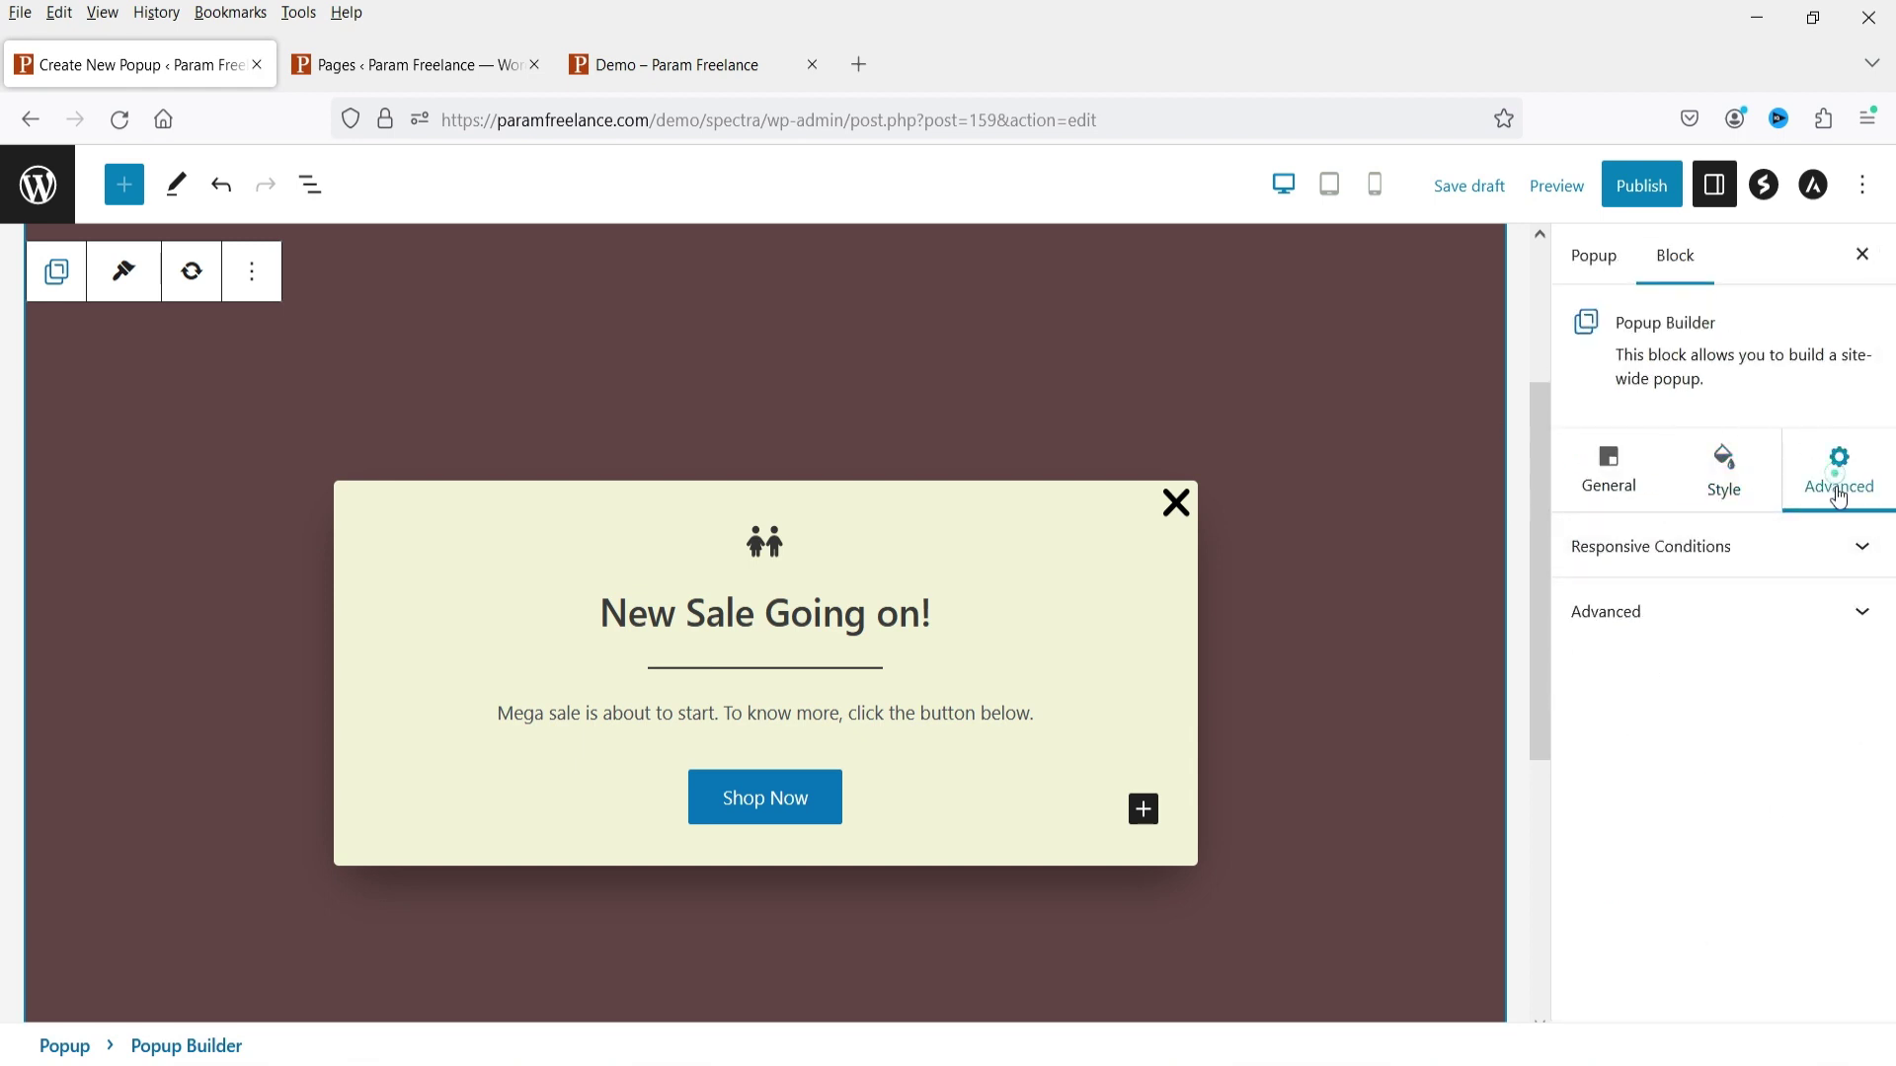
click(1703, 553)
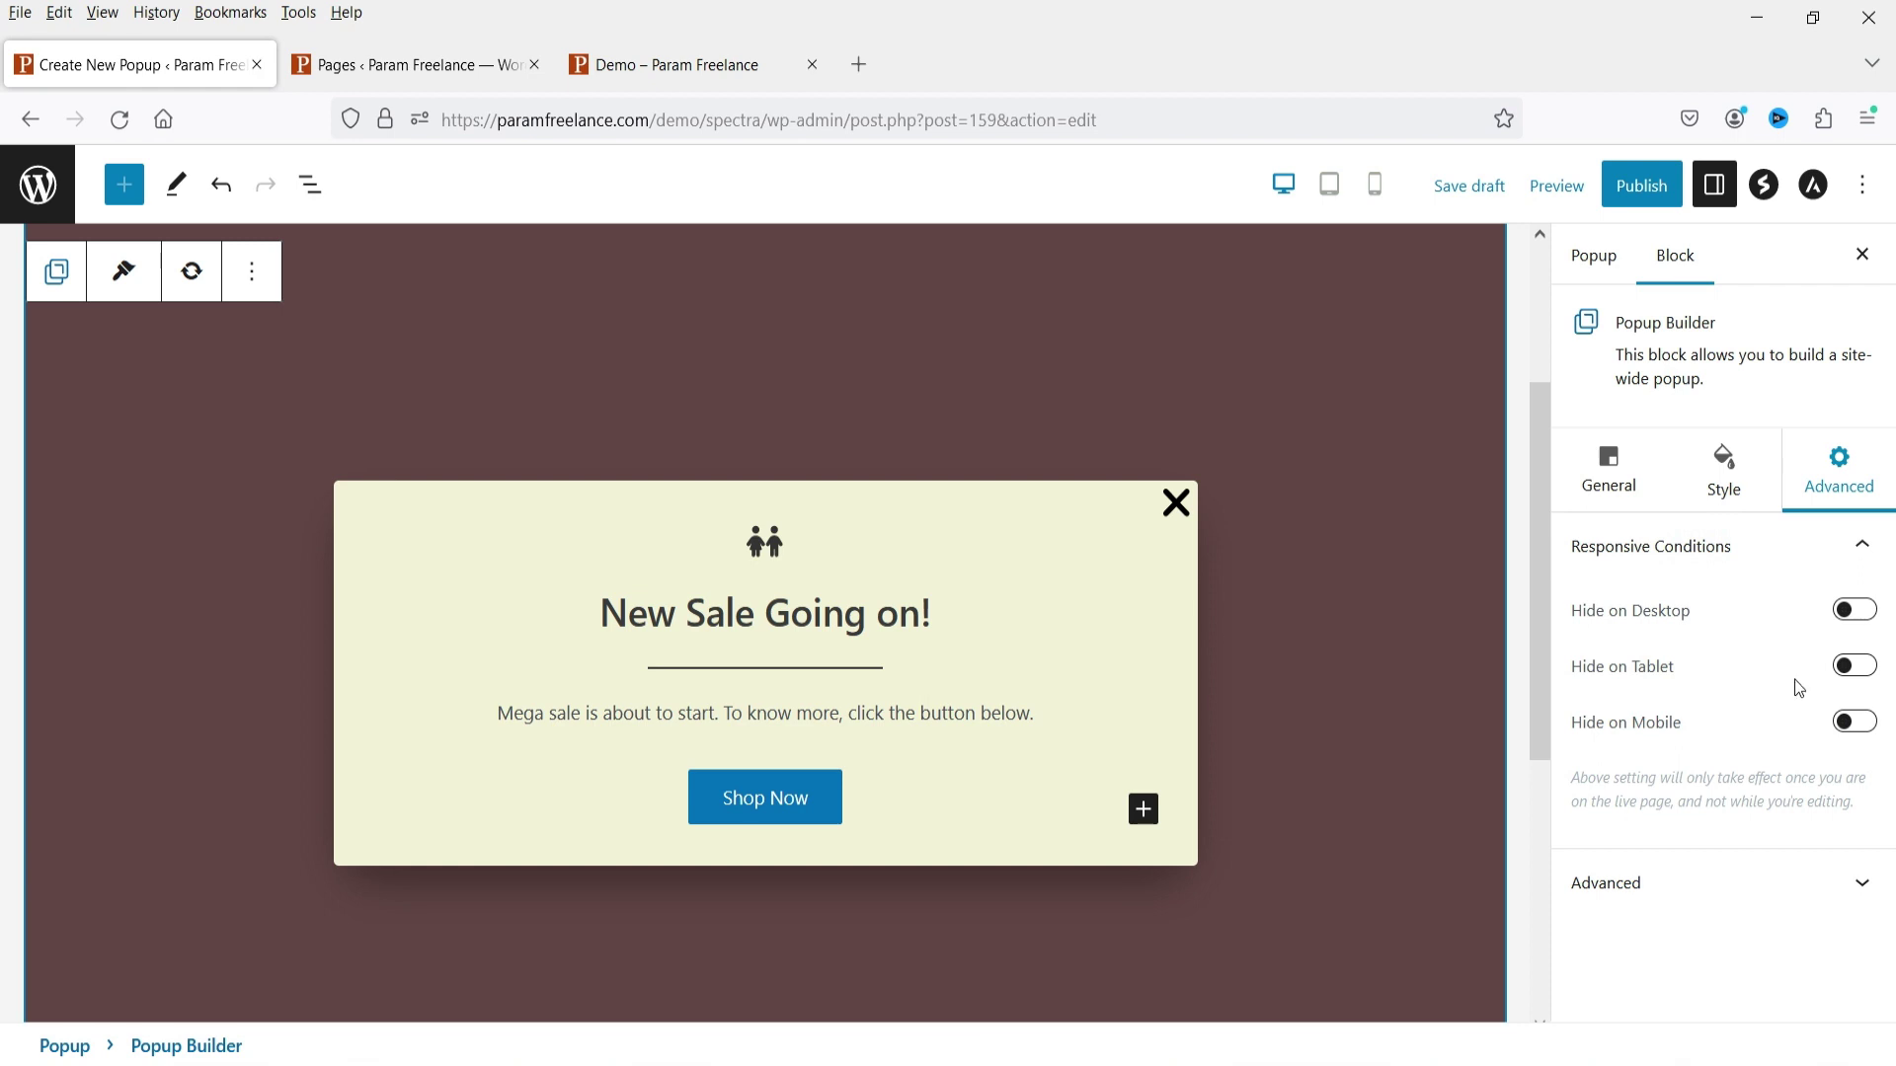
click(1843, 666)
click(1855, 724)
click(1855, 724)
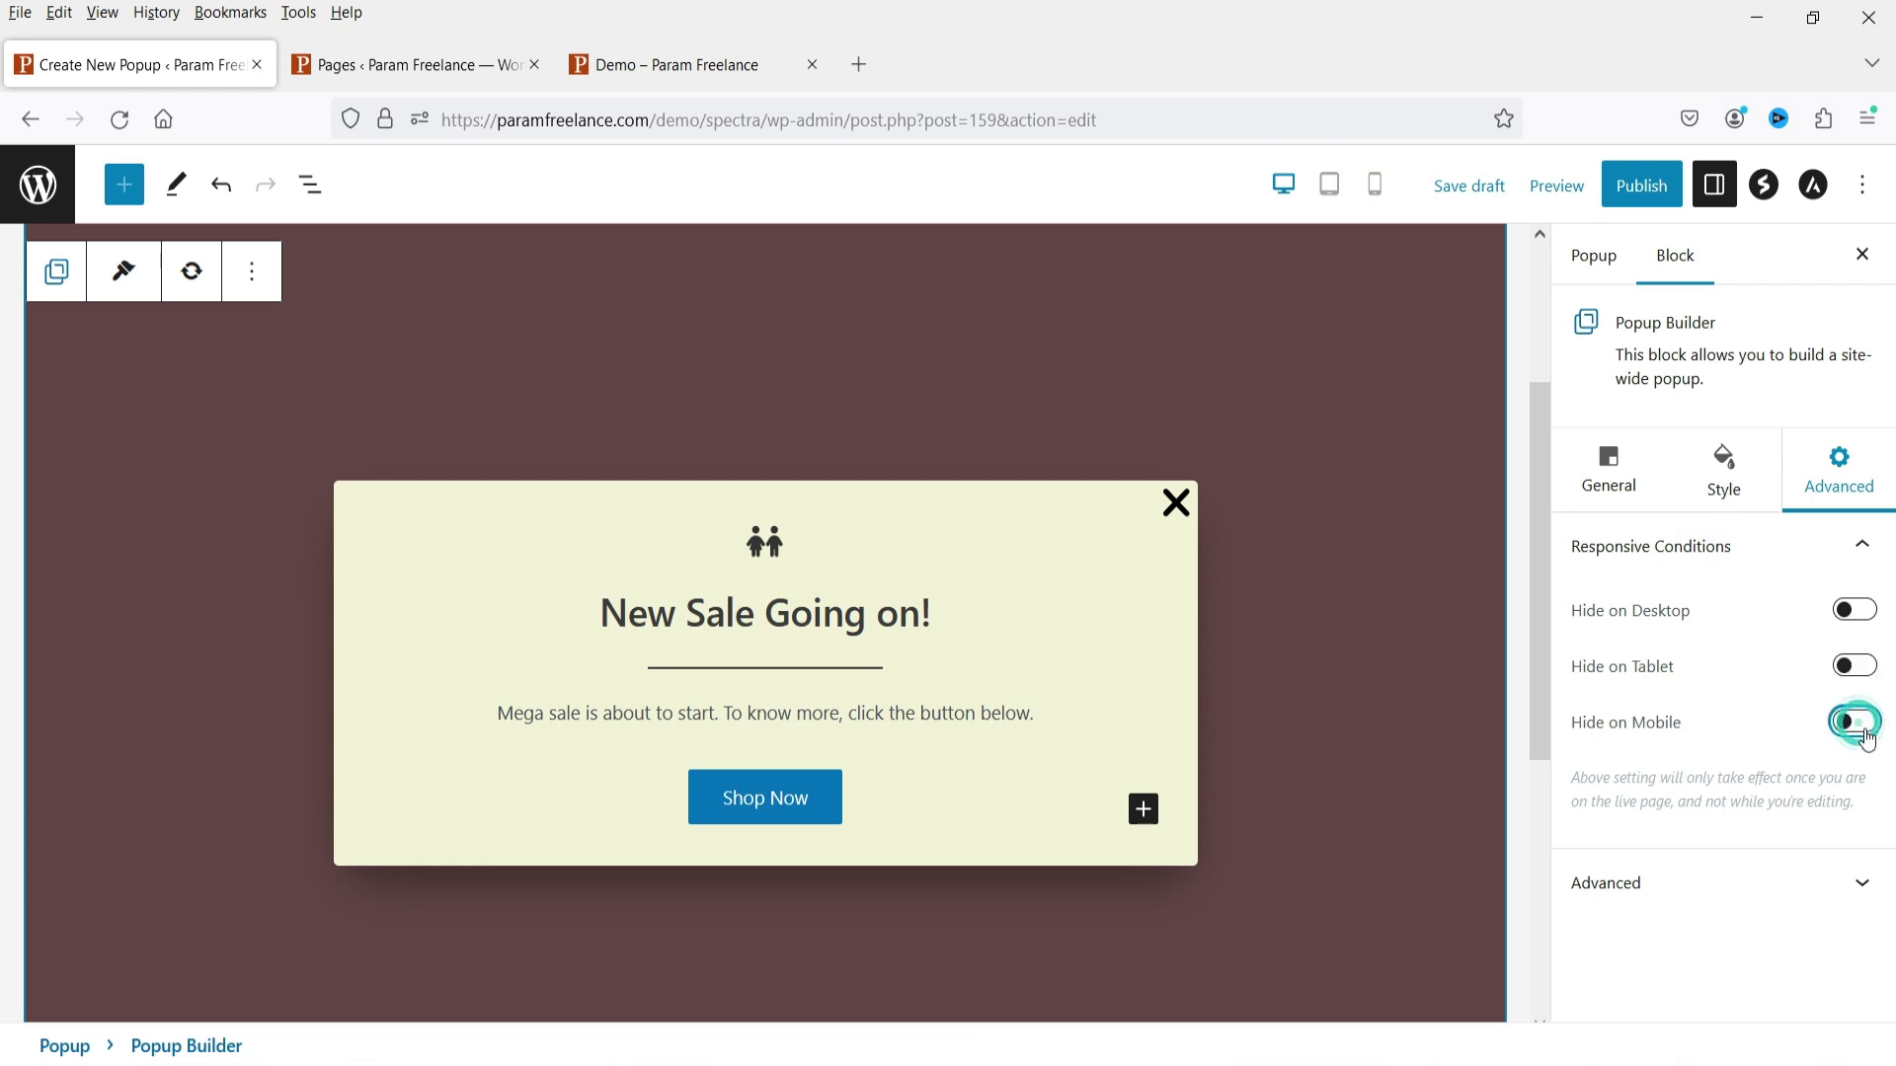
Preview the popup at tablet and mobile sizes and return to the desktop view.
click(1612, 472)
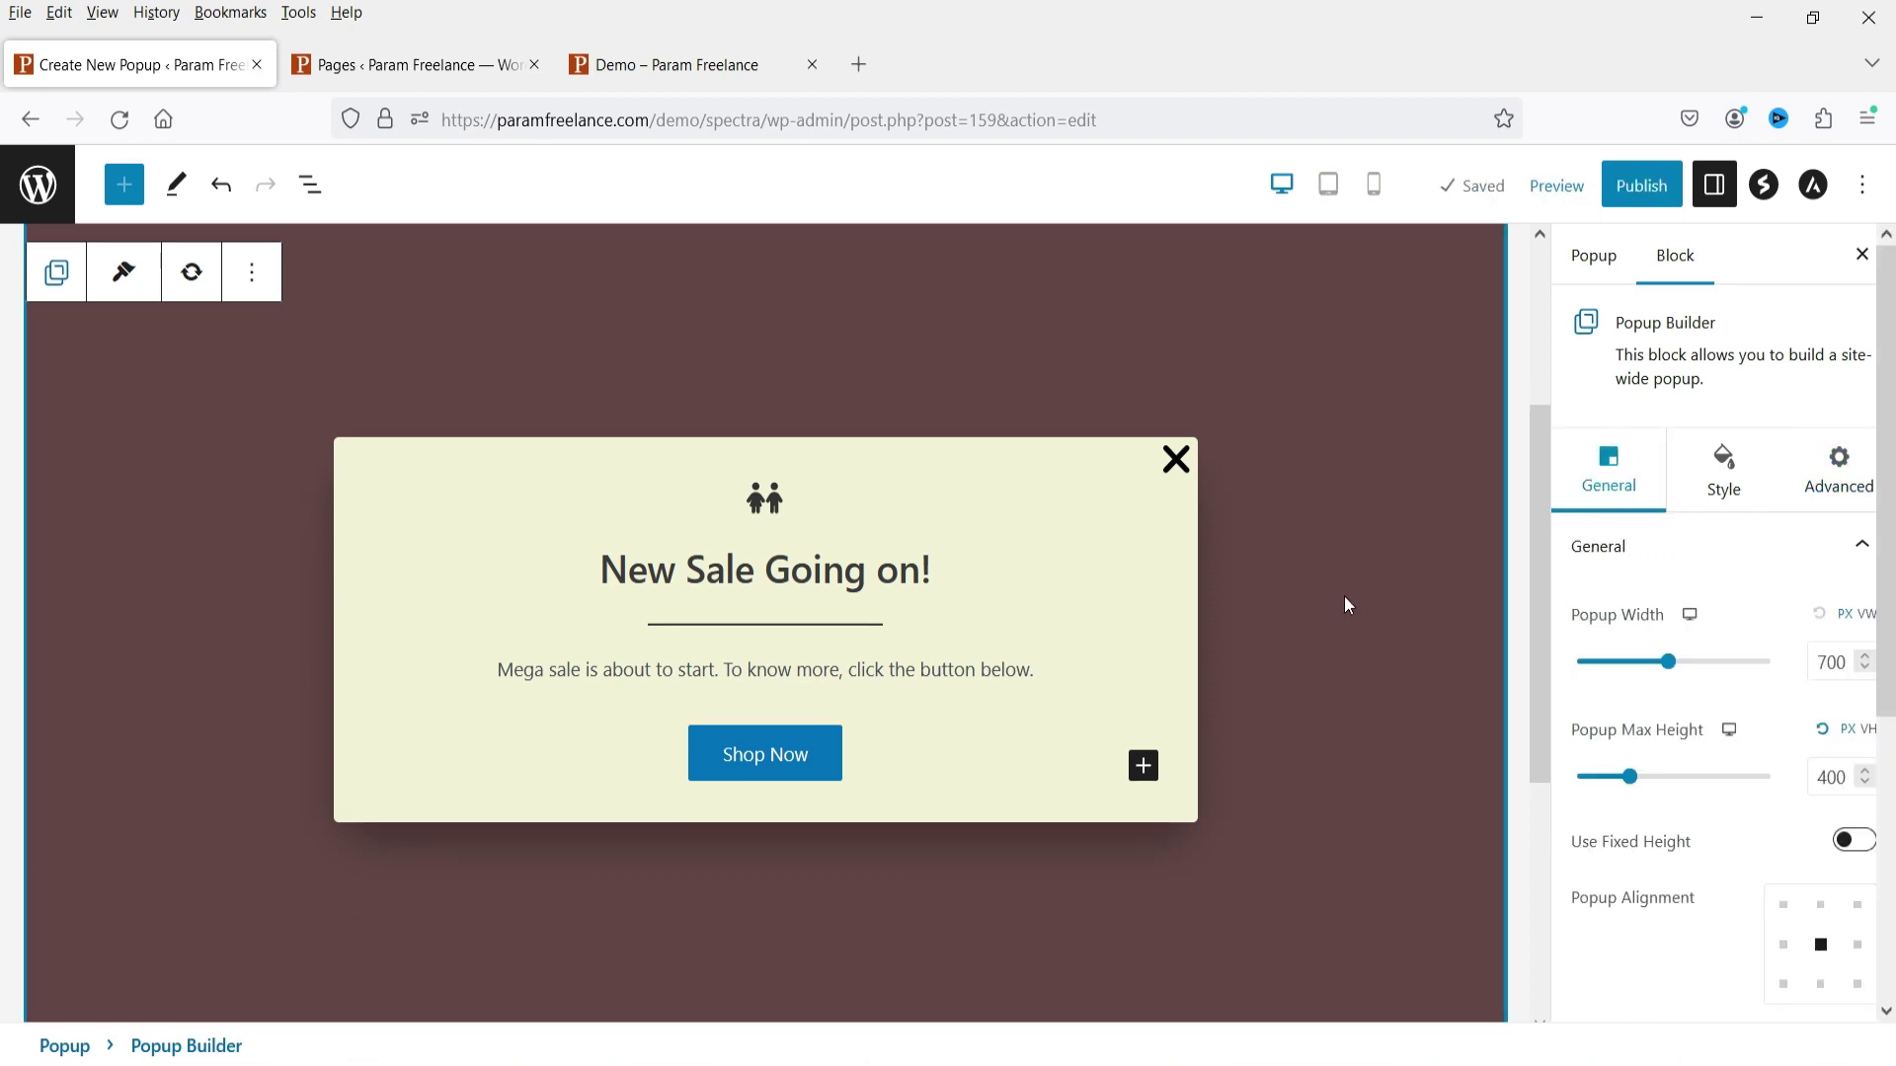
click(1340, 208)
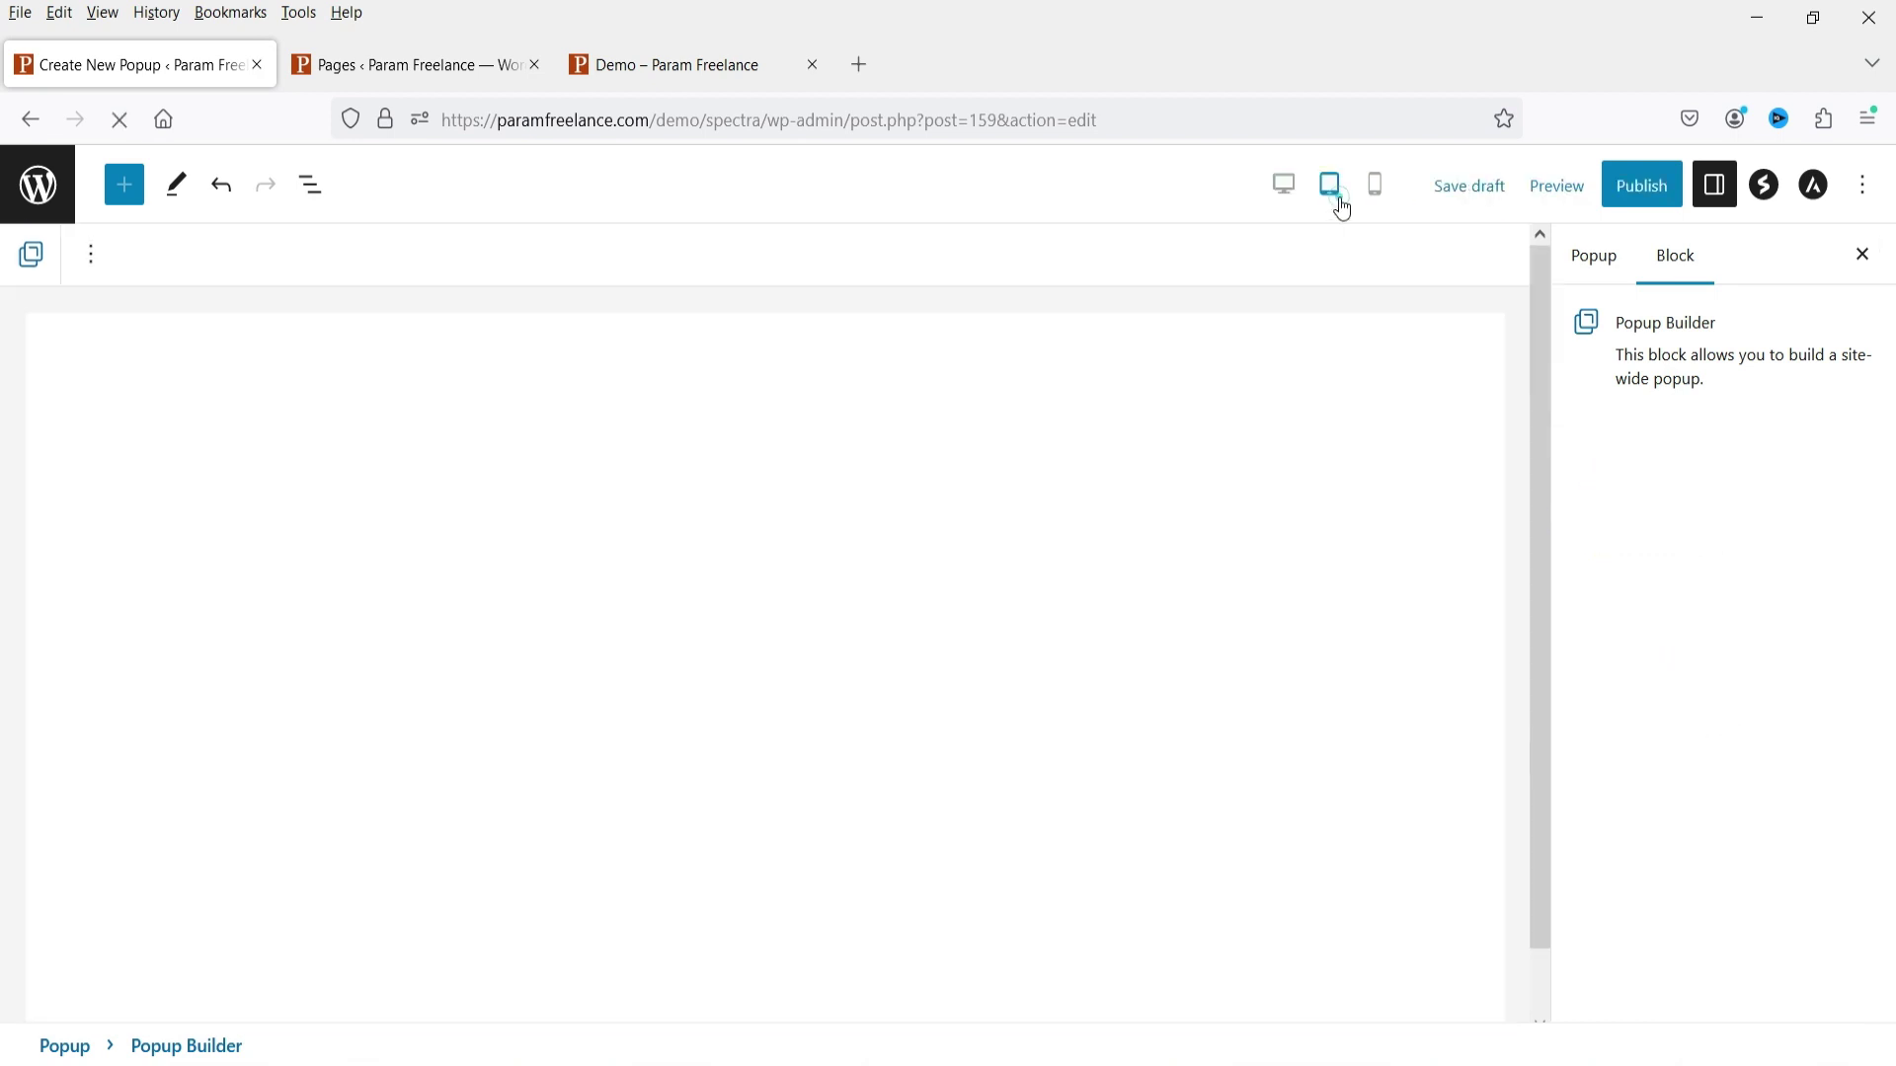
click(1375, 188)
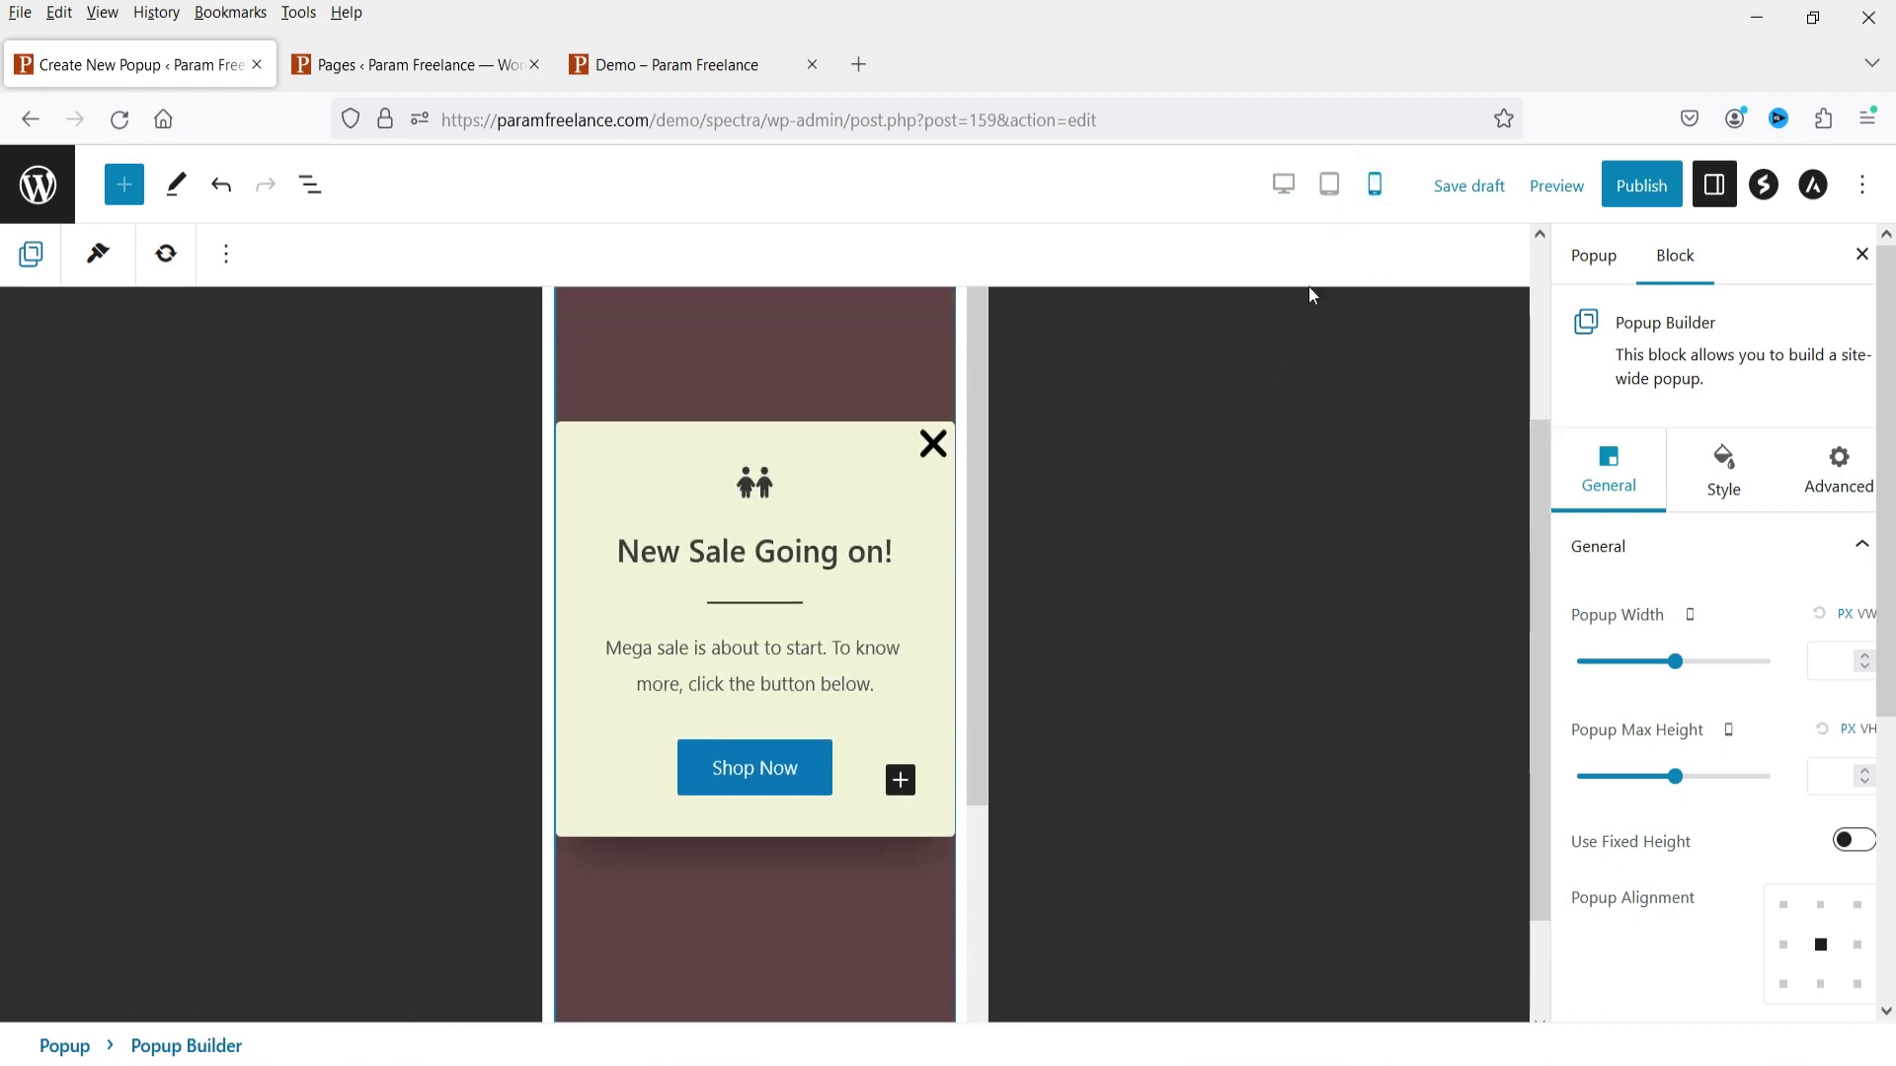
click(1327, 186)
click(1282, 188)
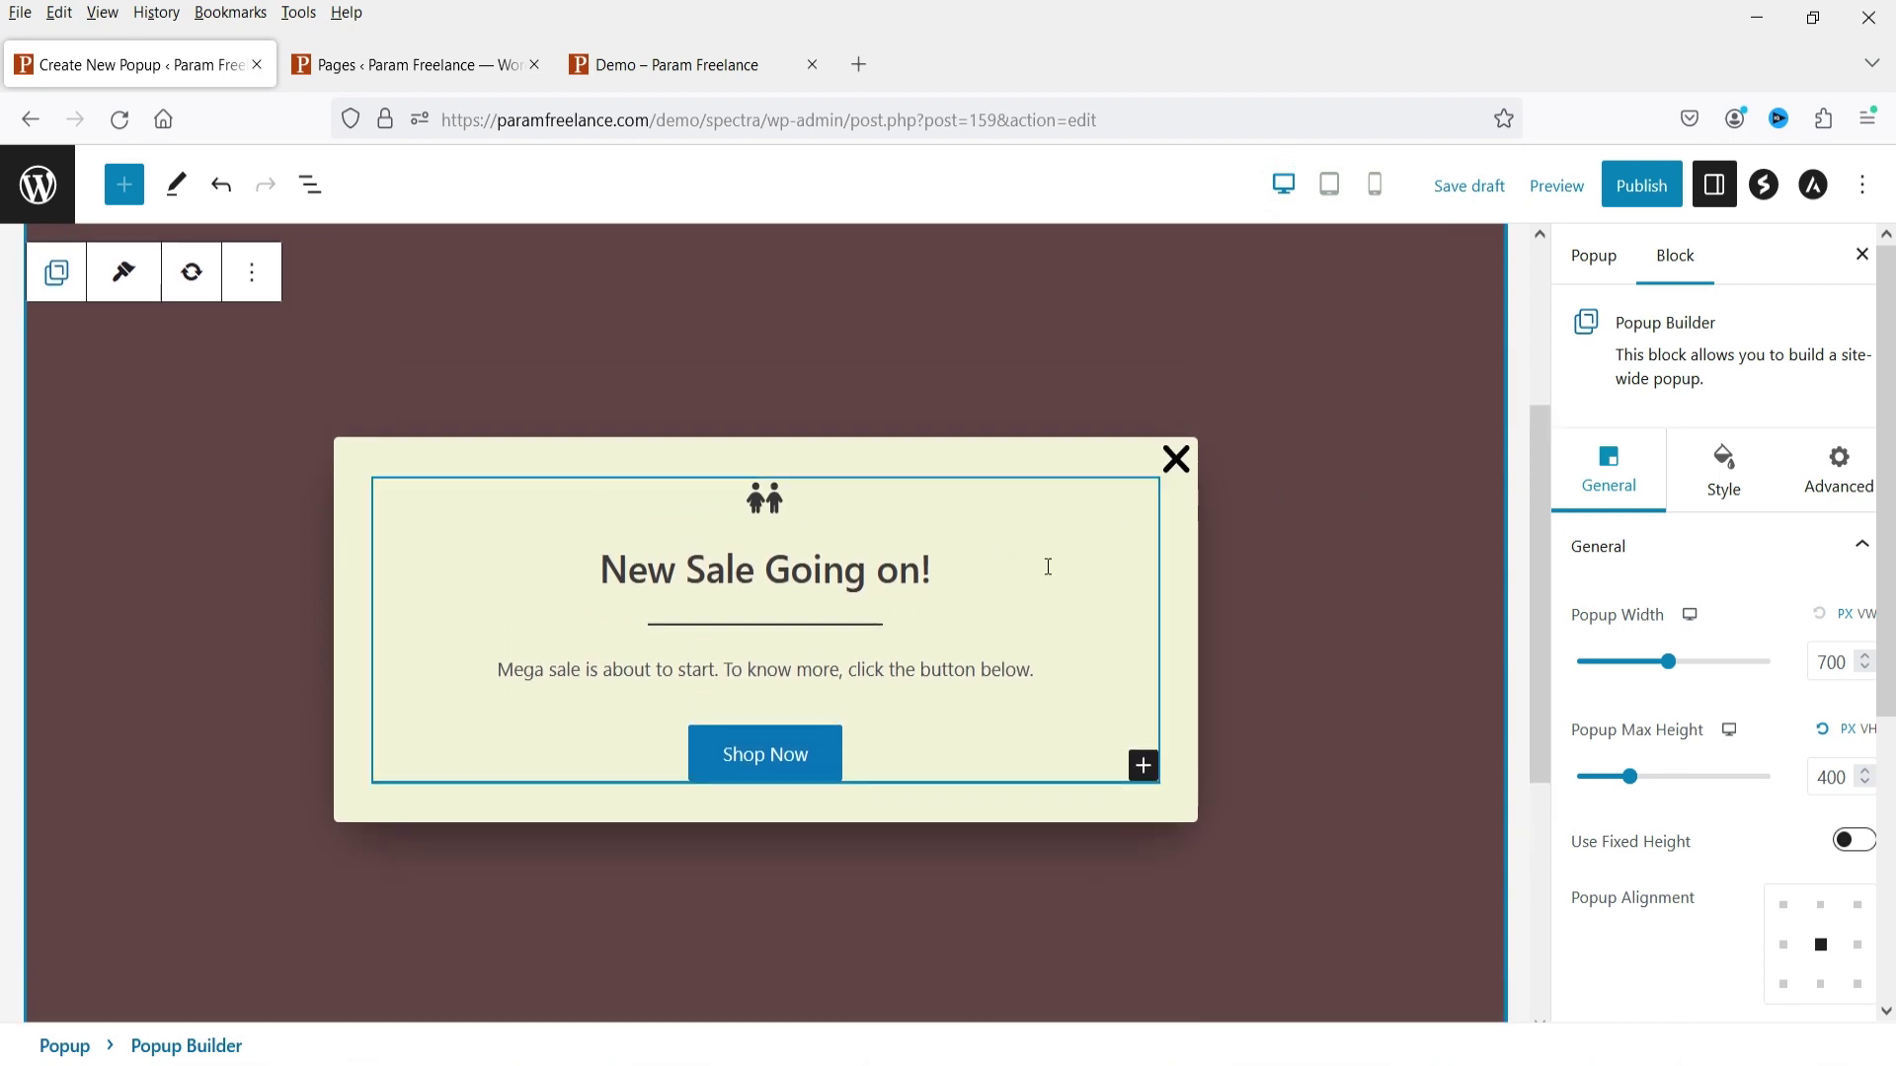
Try top, bottom, right and left alignments for the popup and return it to the centre.
scroll(1718, 770, down, 3)
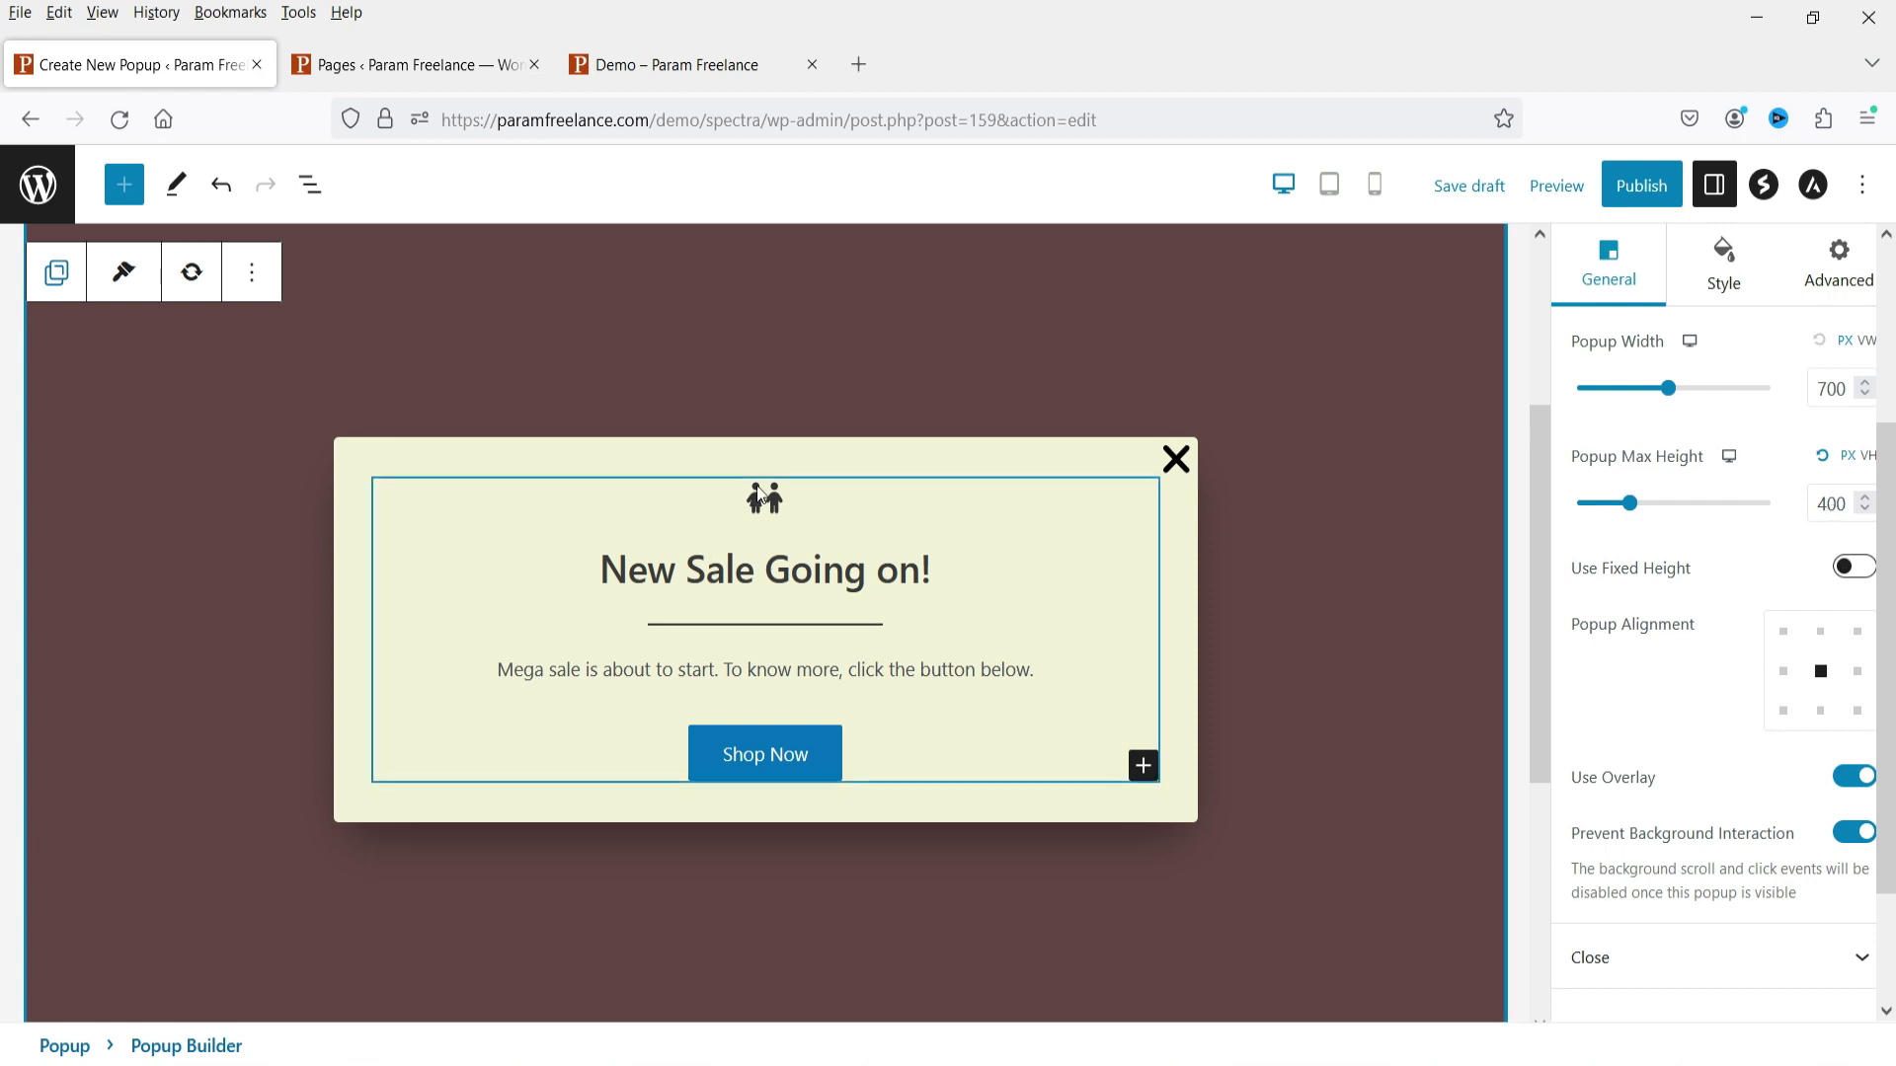
click(1820, 632)
click(1820, 672)
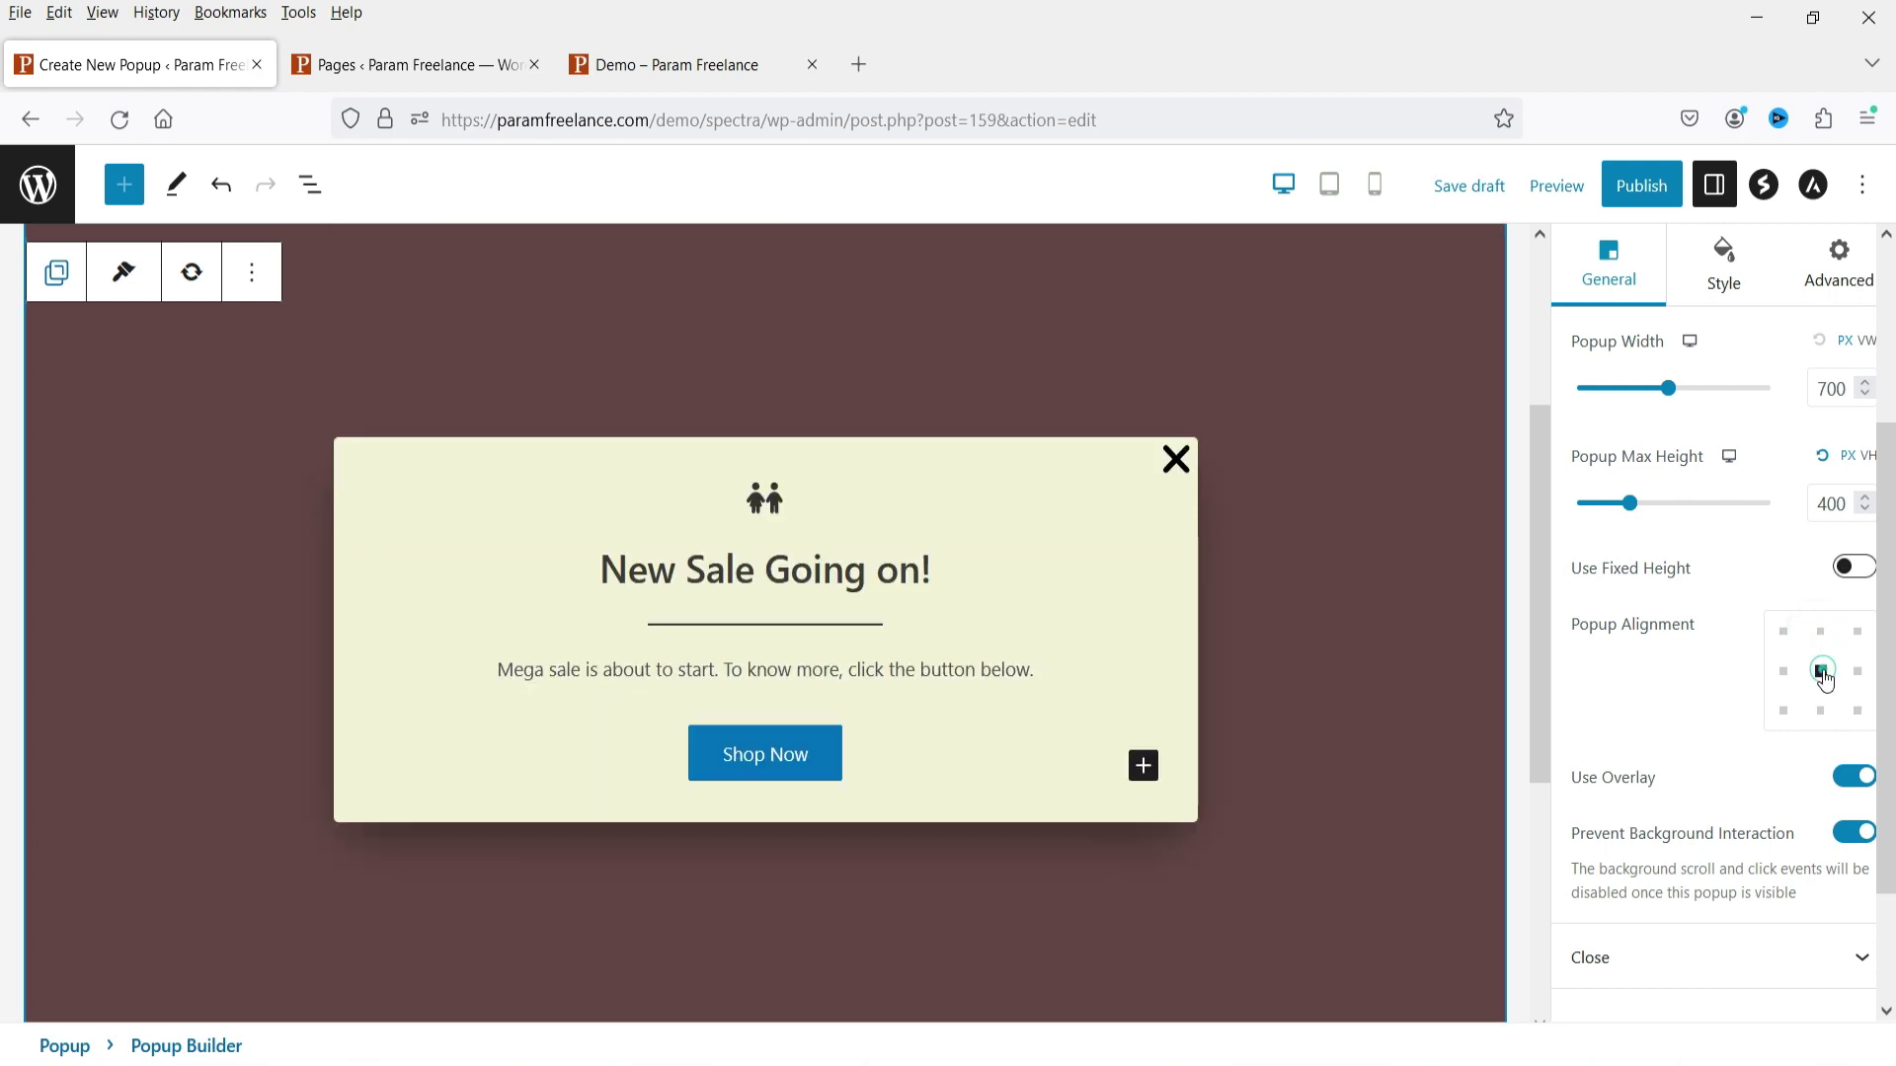
click(1822, 711)
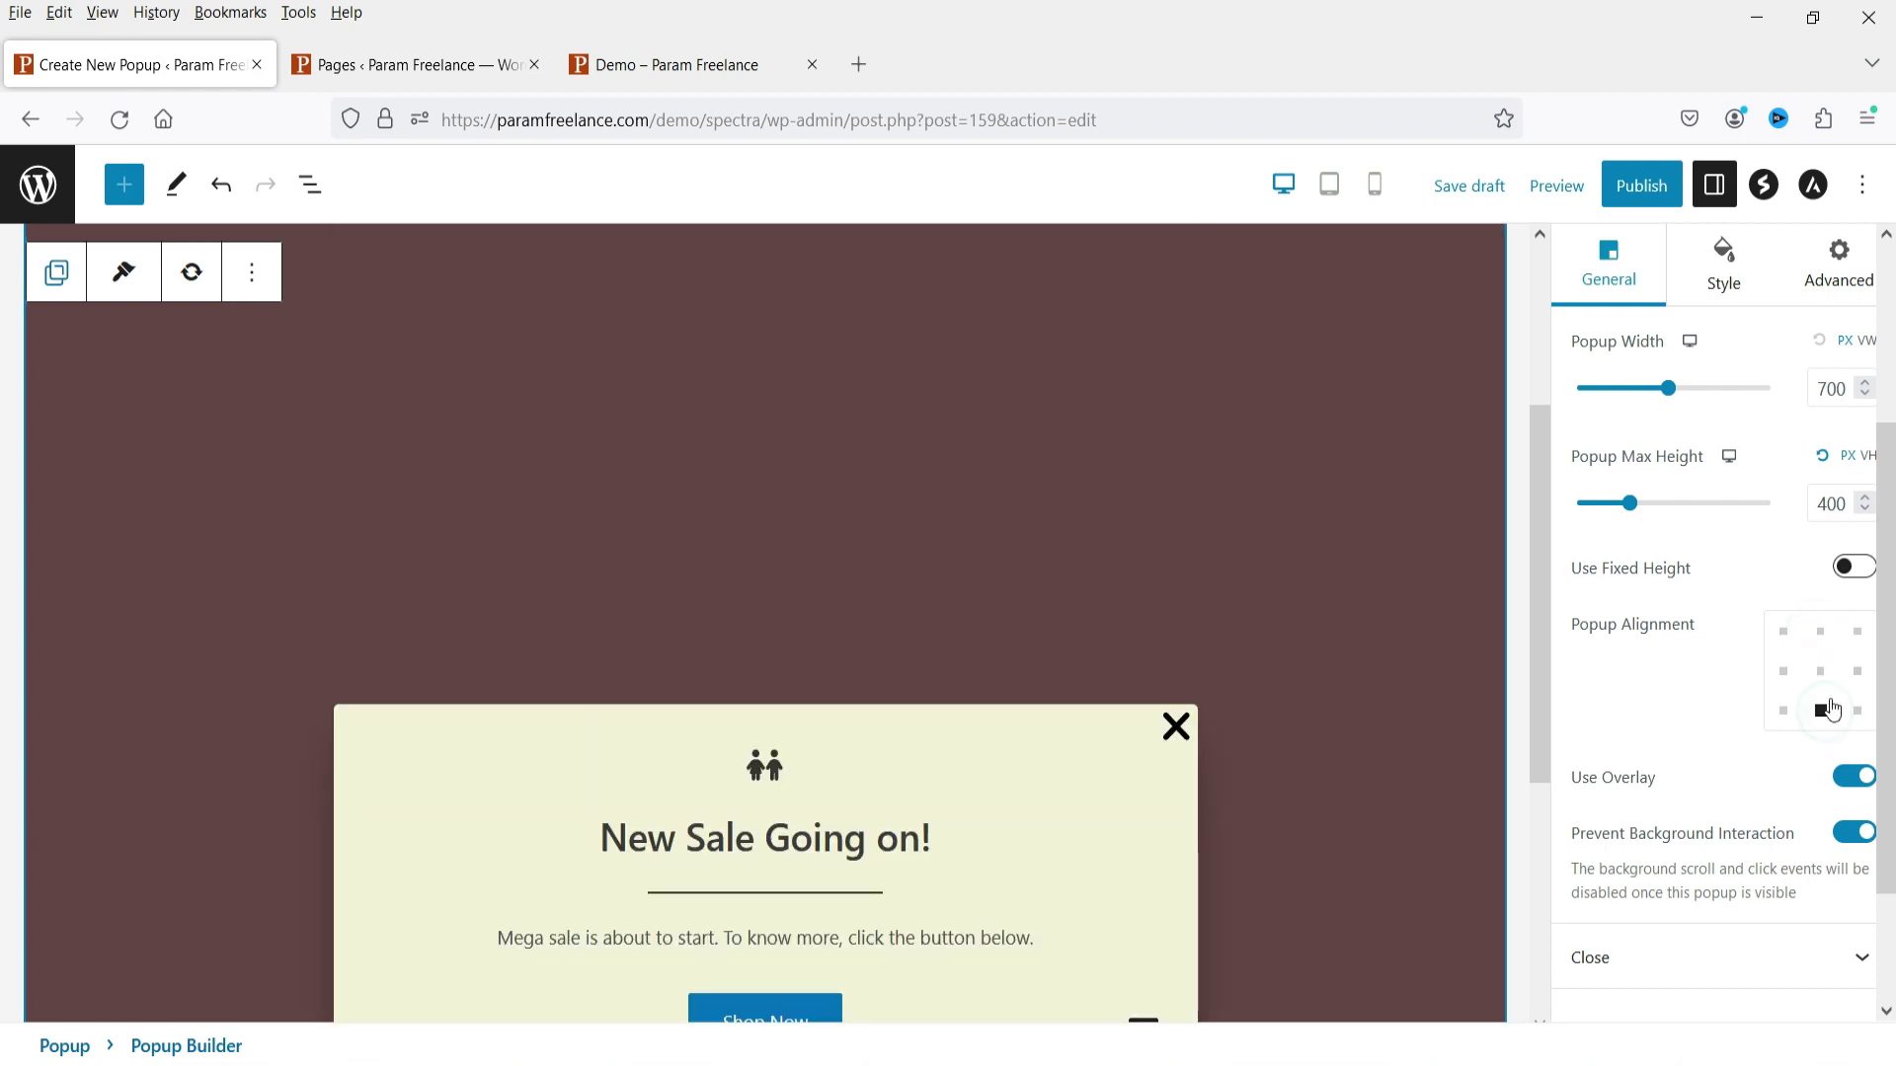
click(1856, 672)
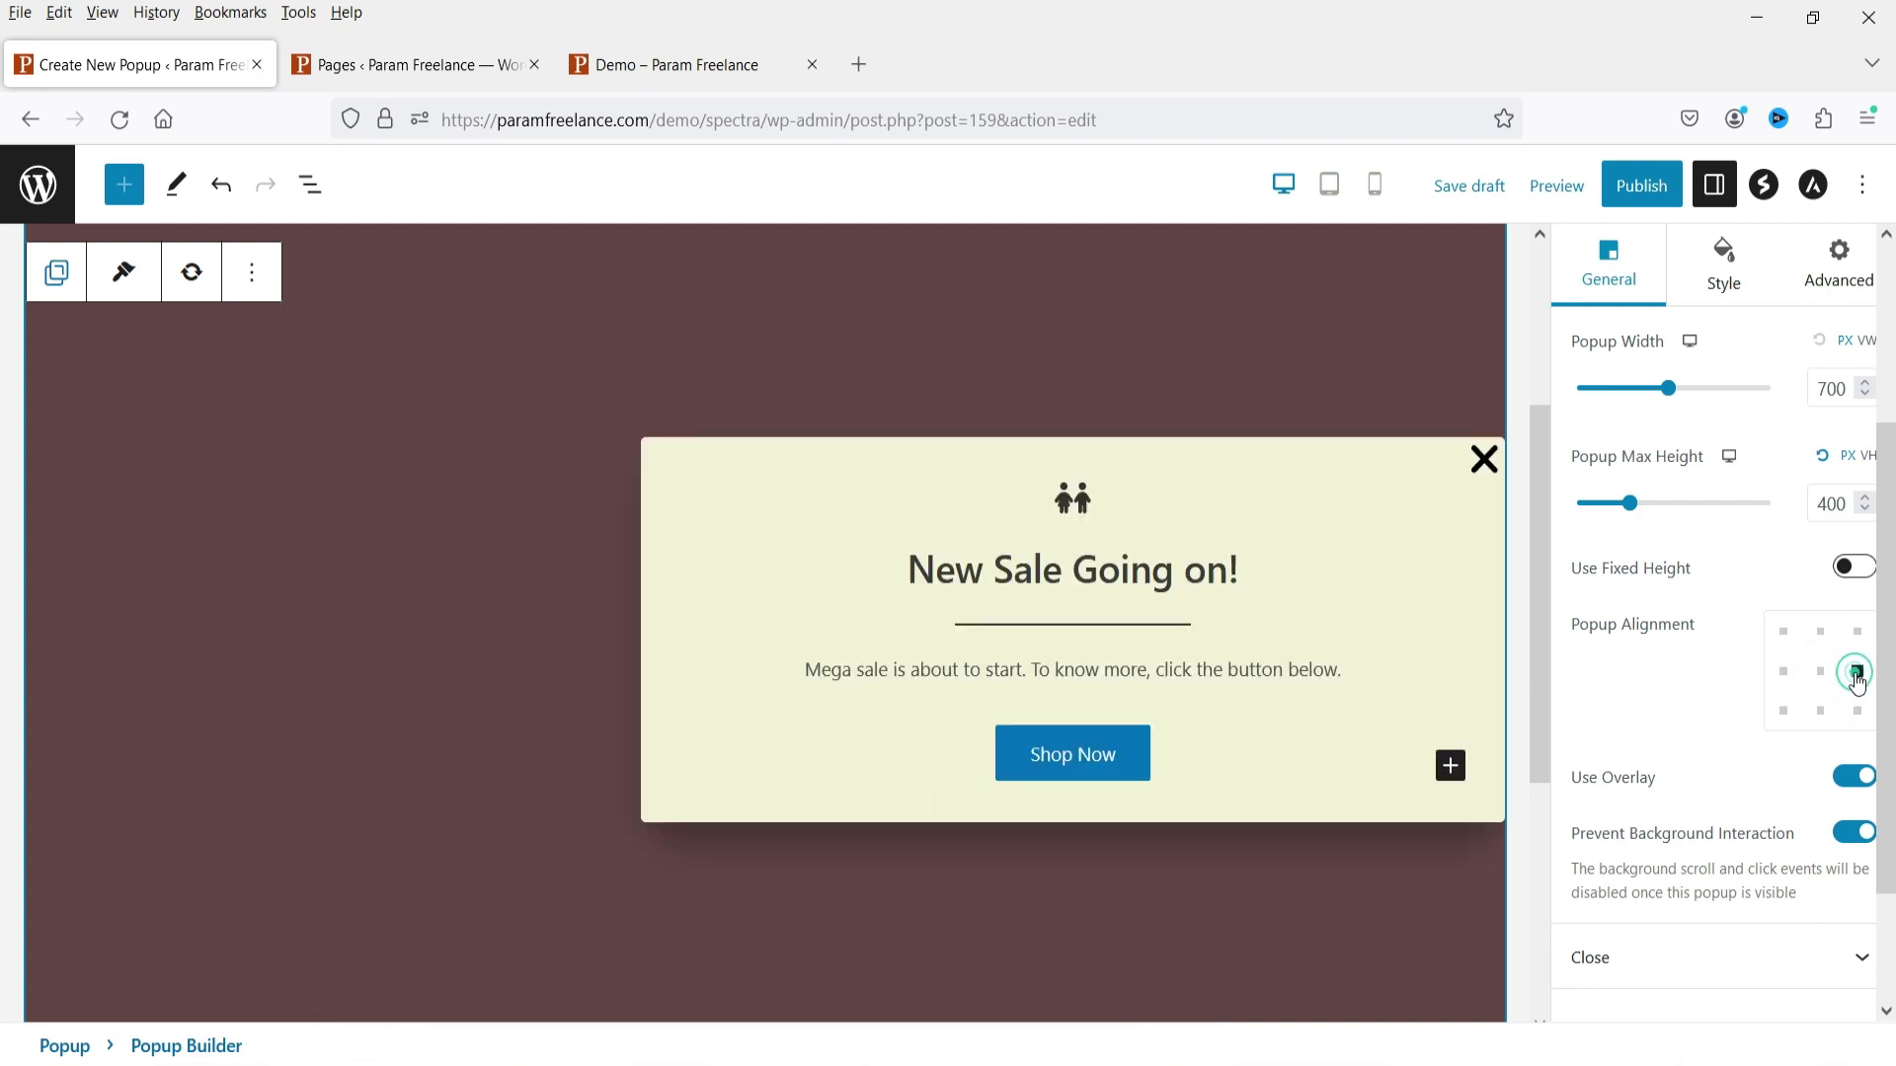
click(1783, 673)
click(1822, 672)
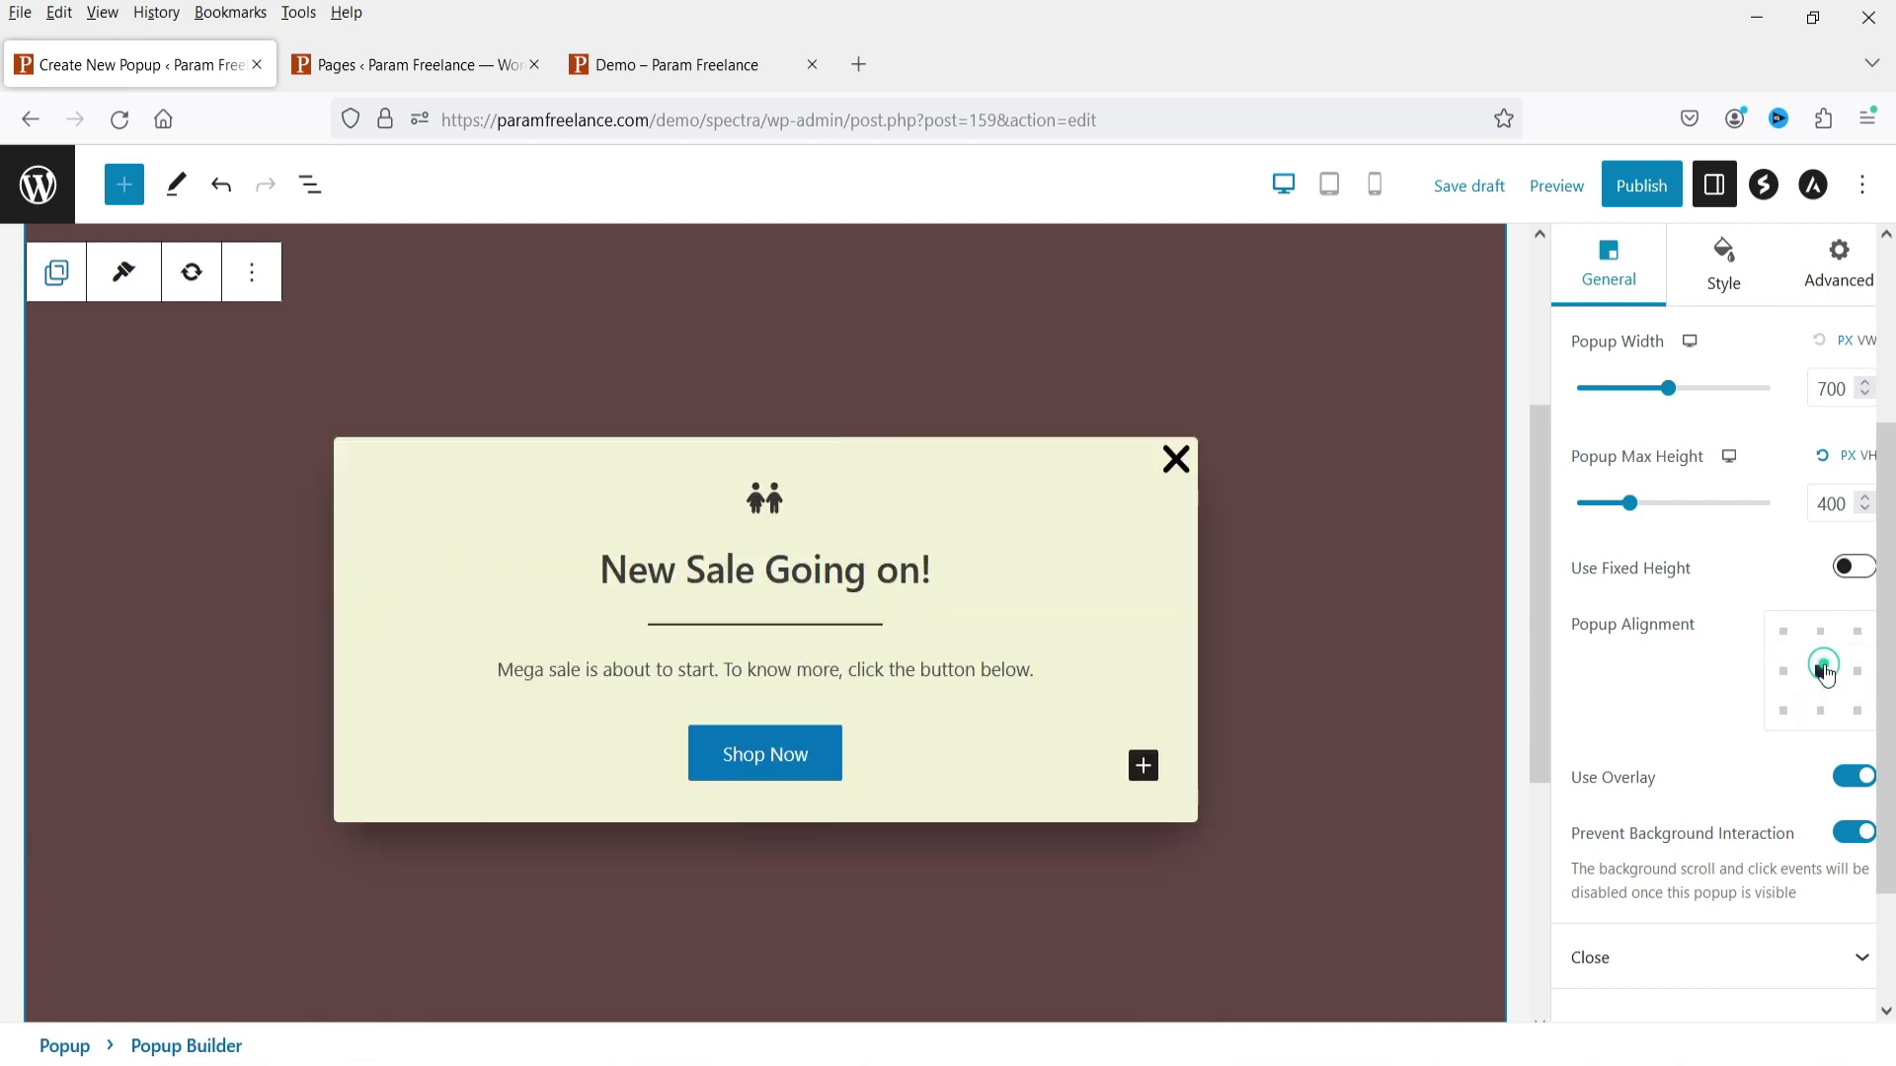
Try the popup without its overlay, then restore the overlay and review the close settings.
scroll(1735, 677, down, 3)
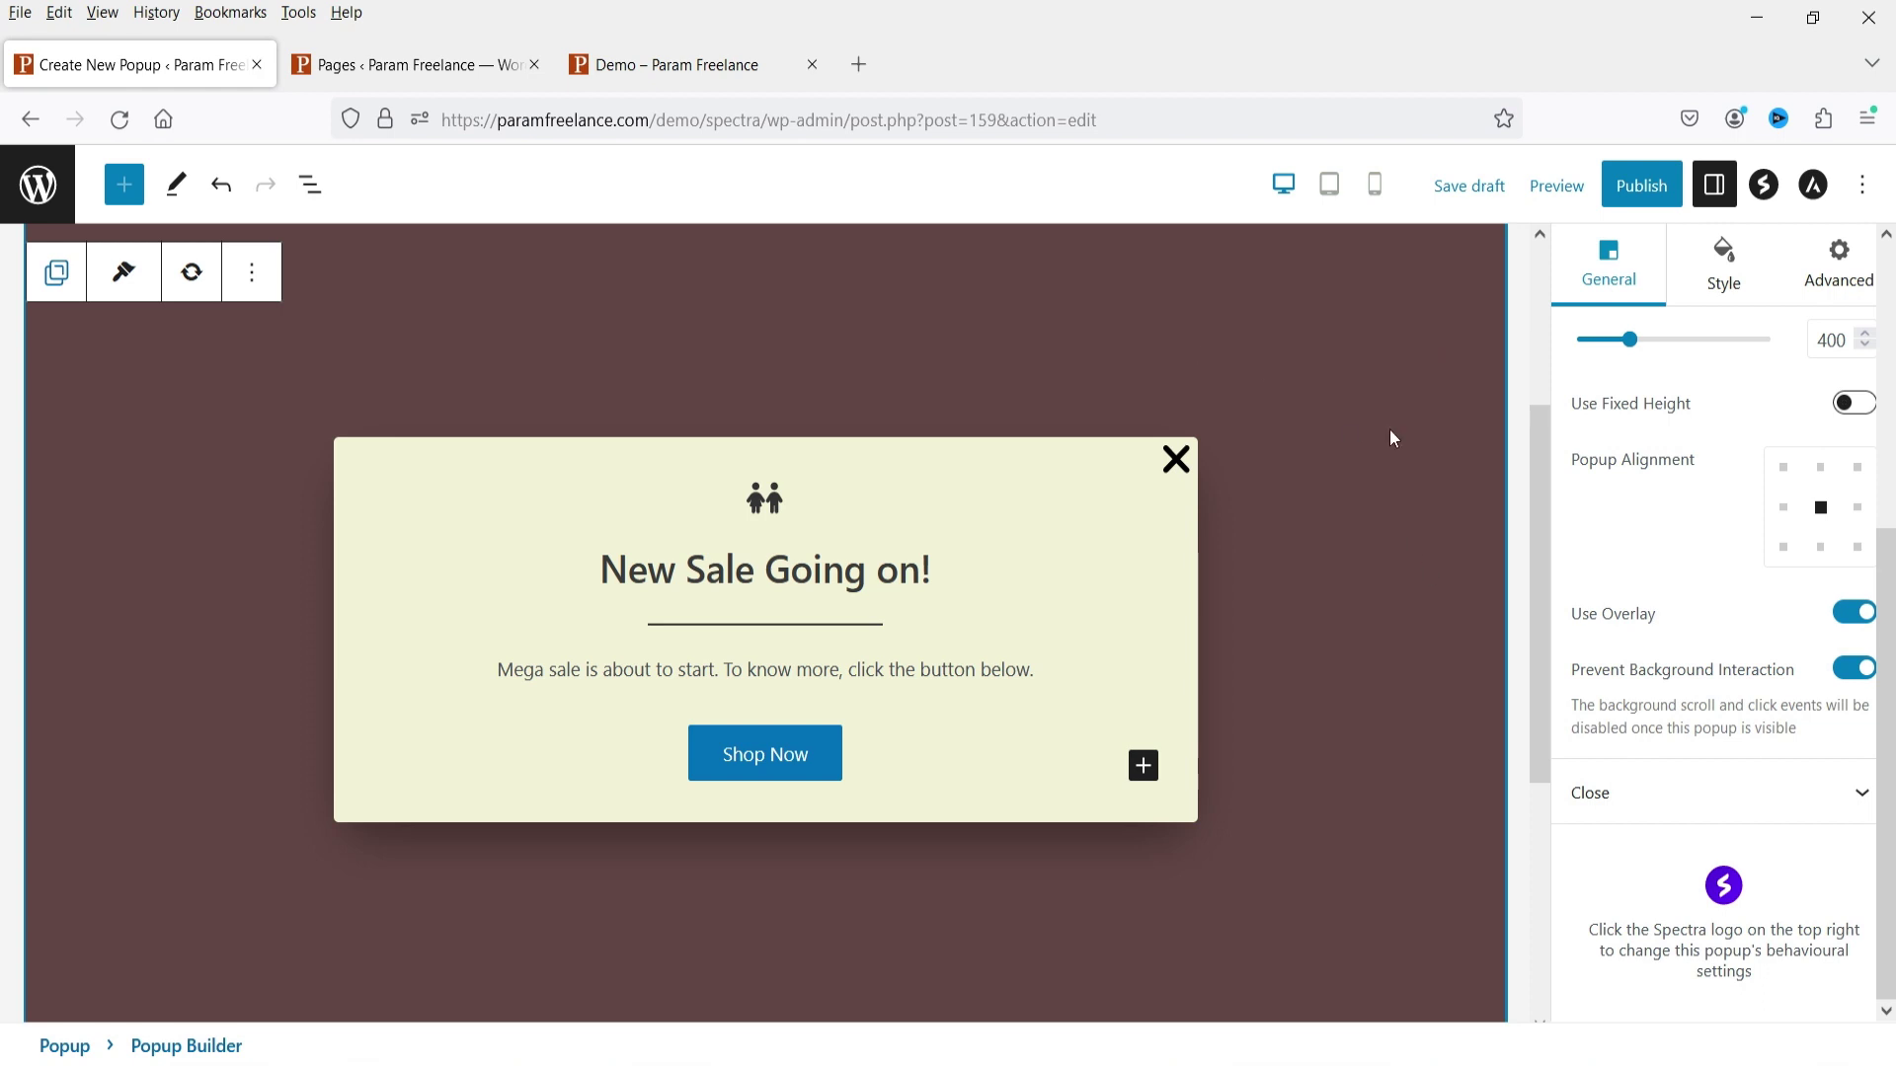
click(1843, 615)
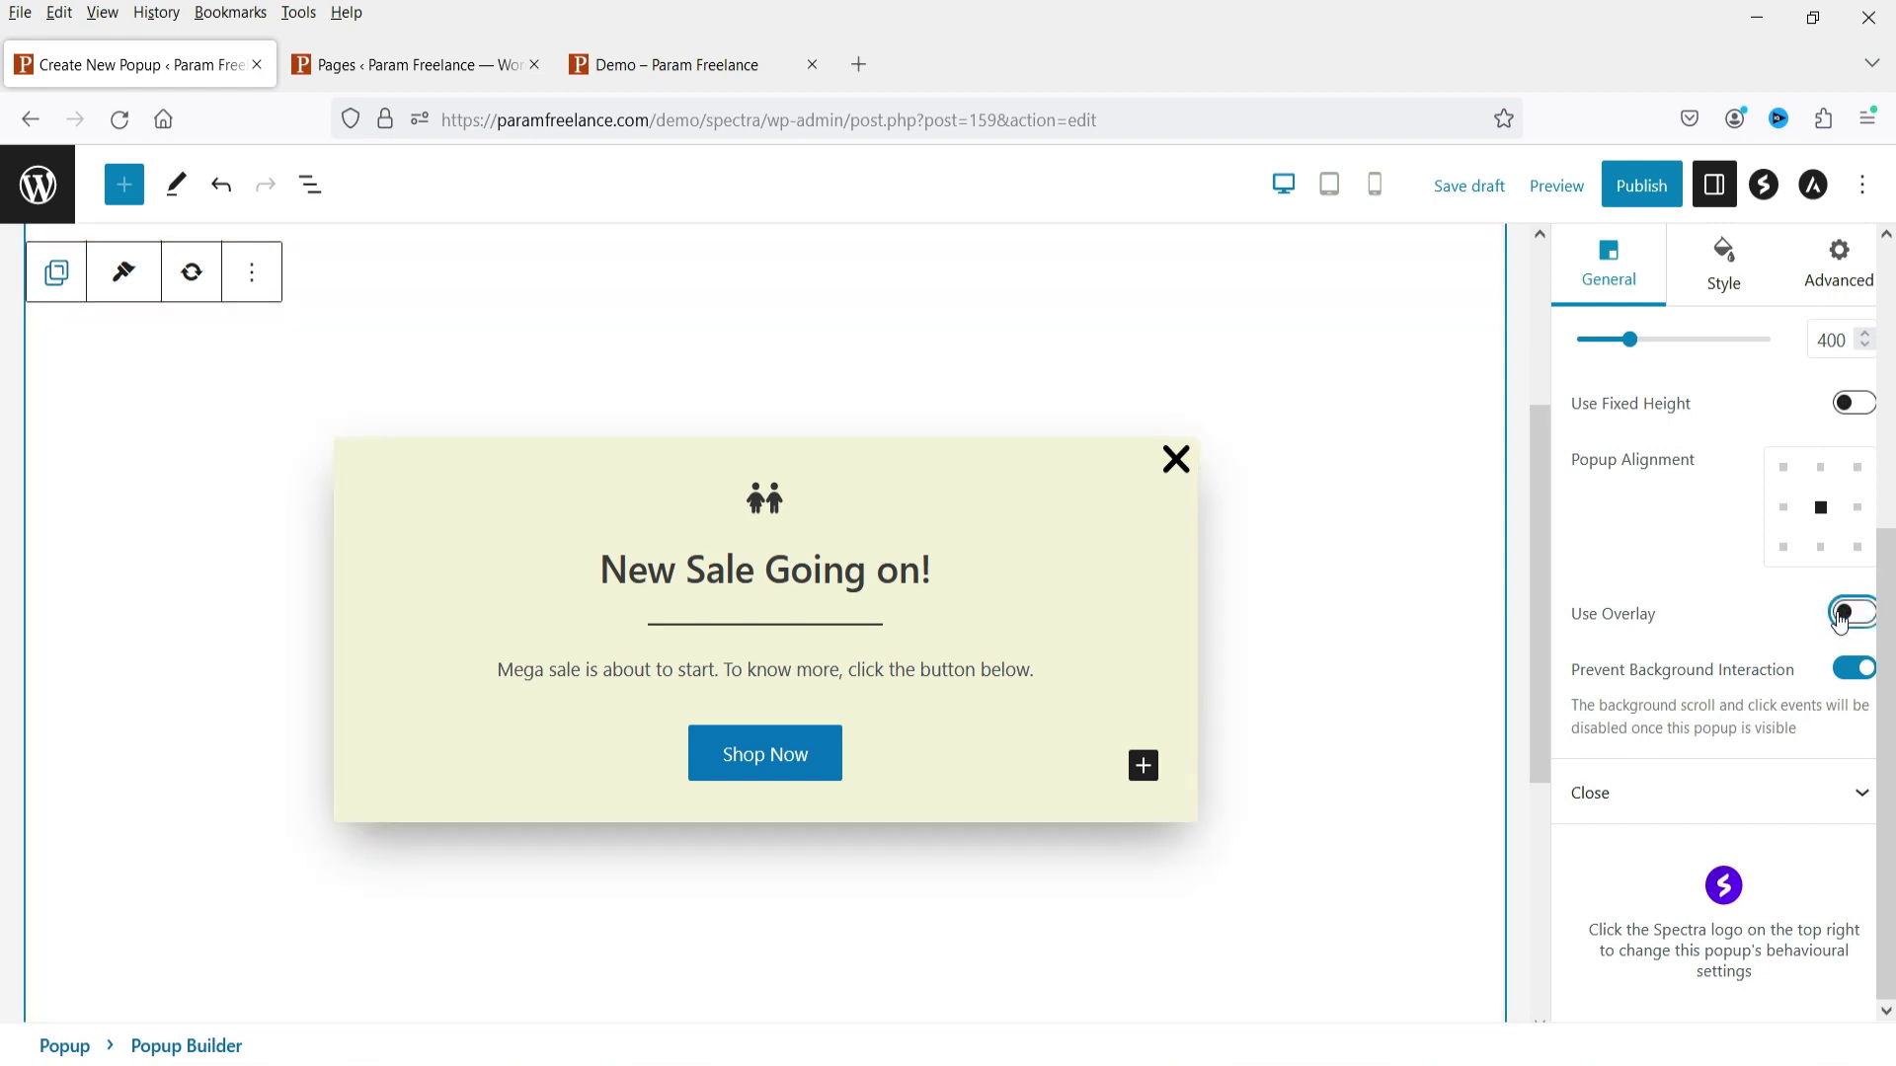
click(1843, 614)
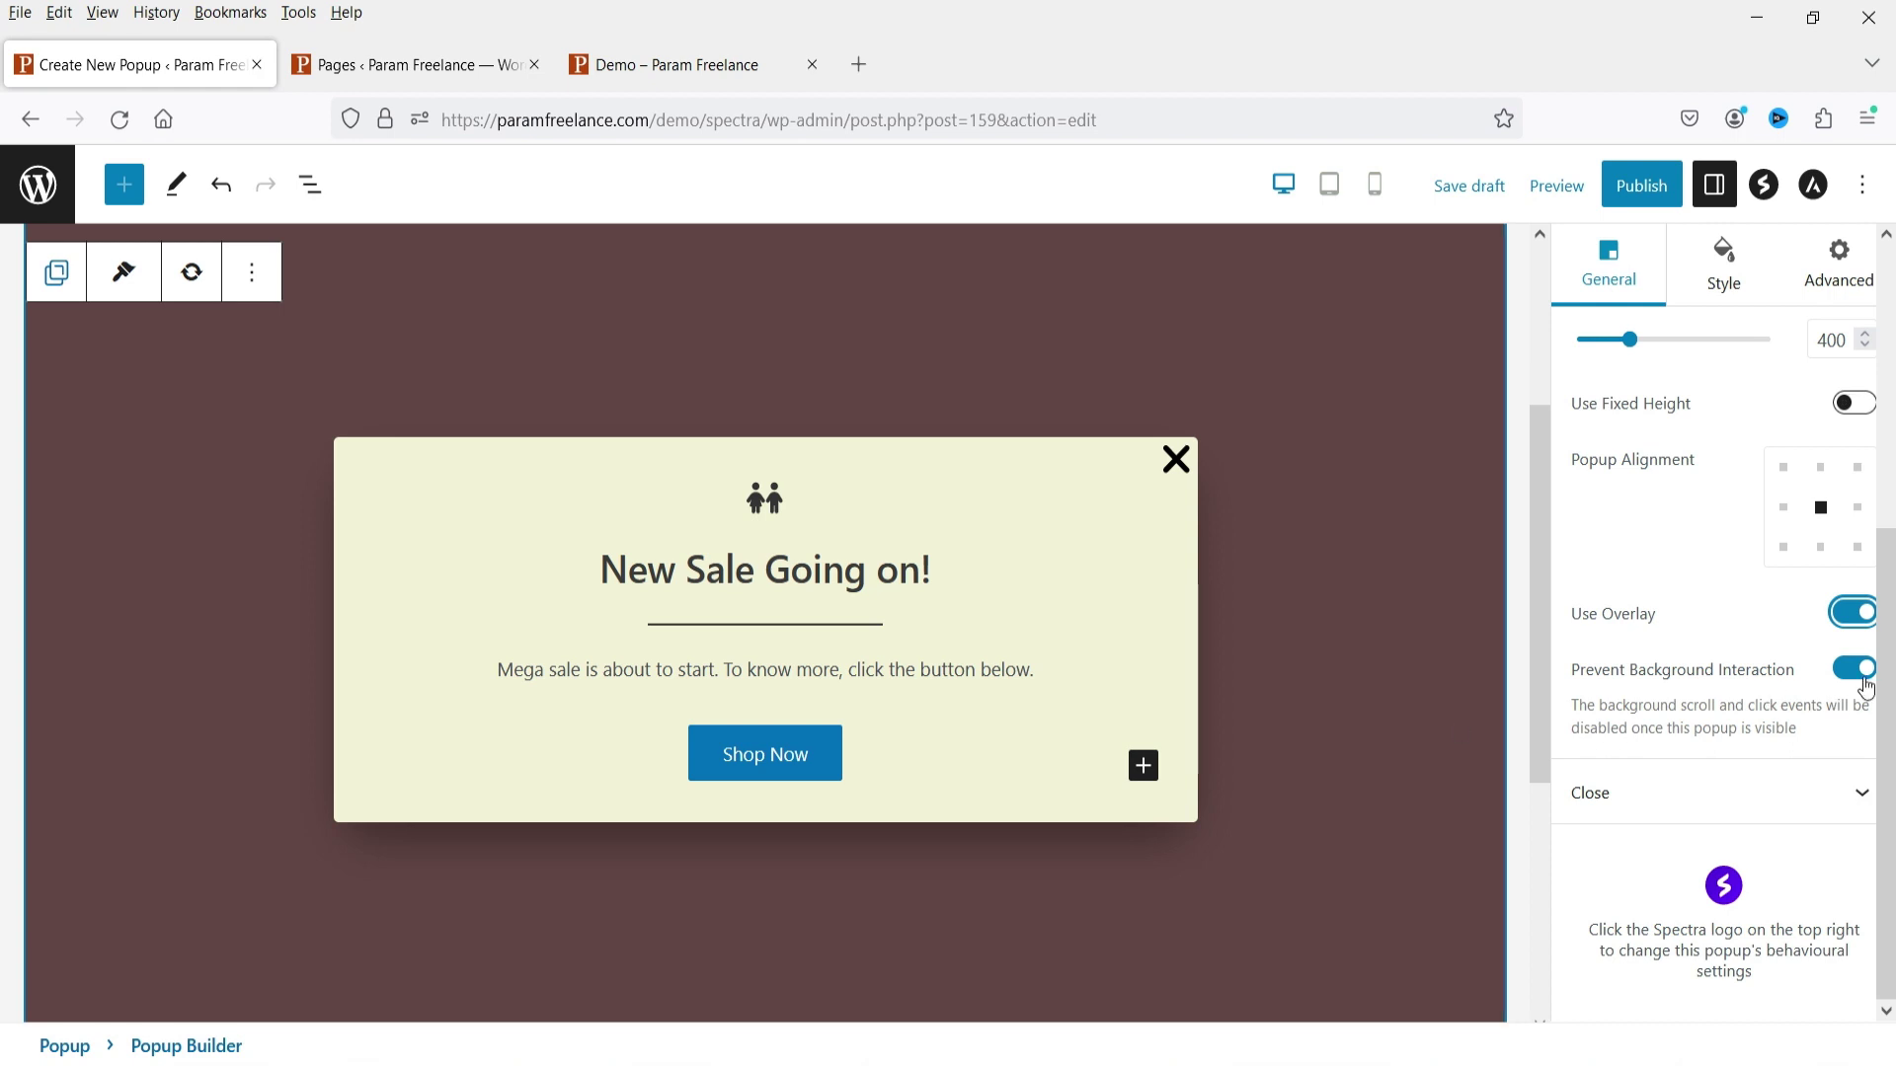
click(1727, 792)
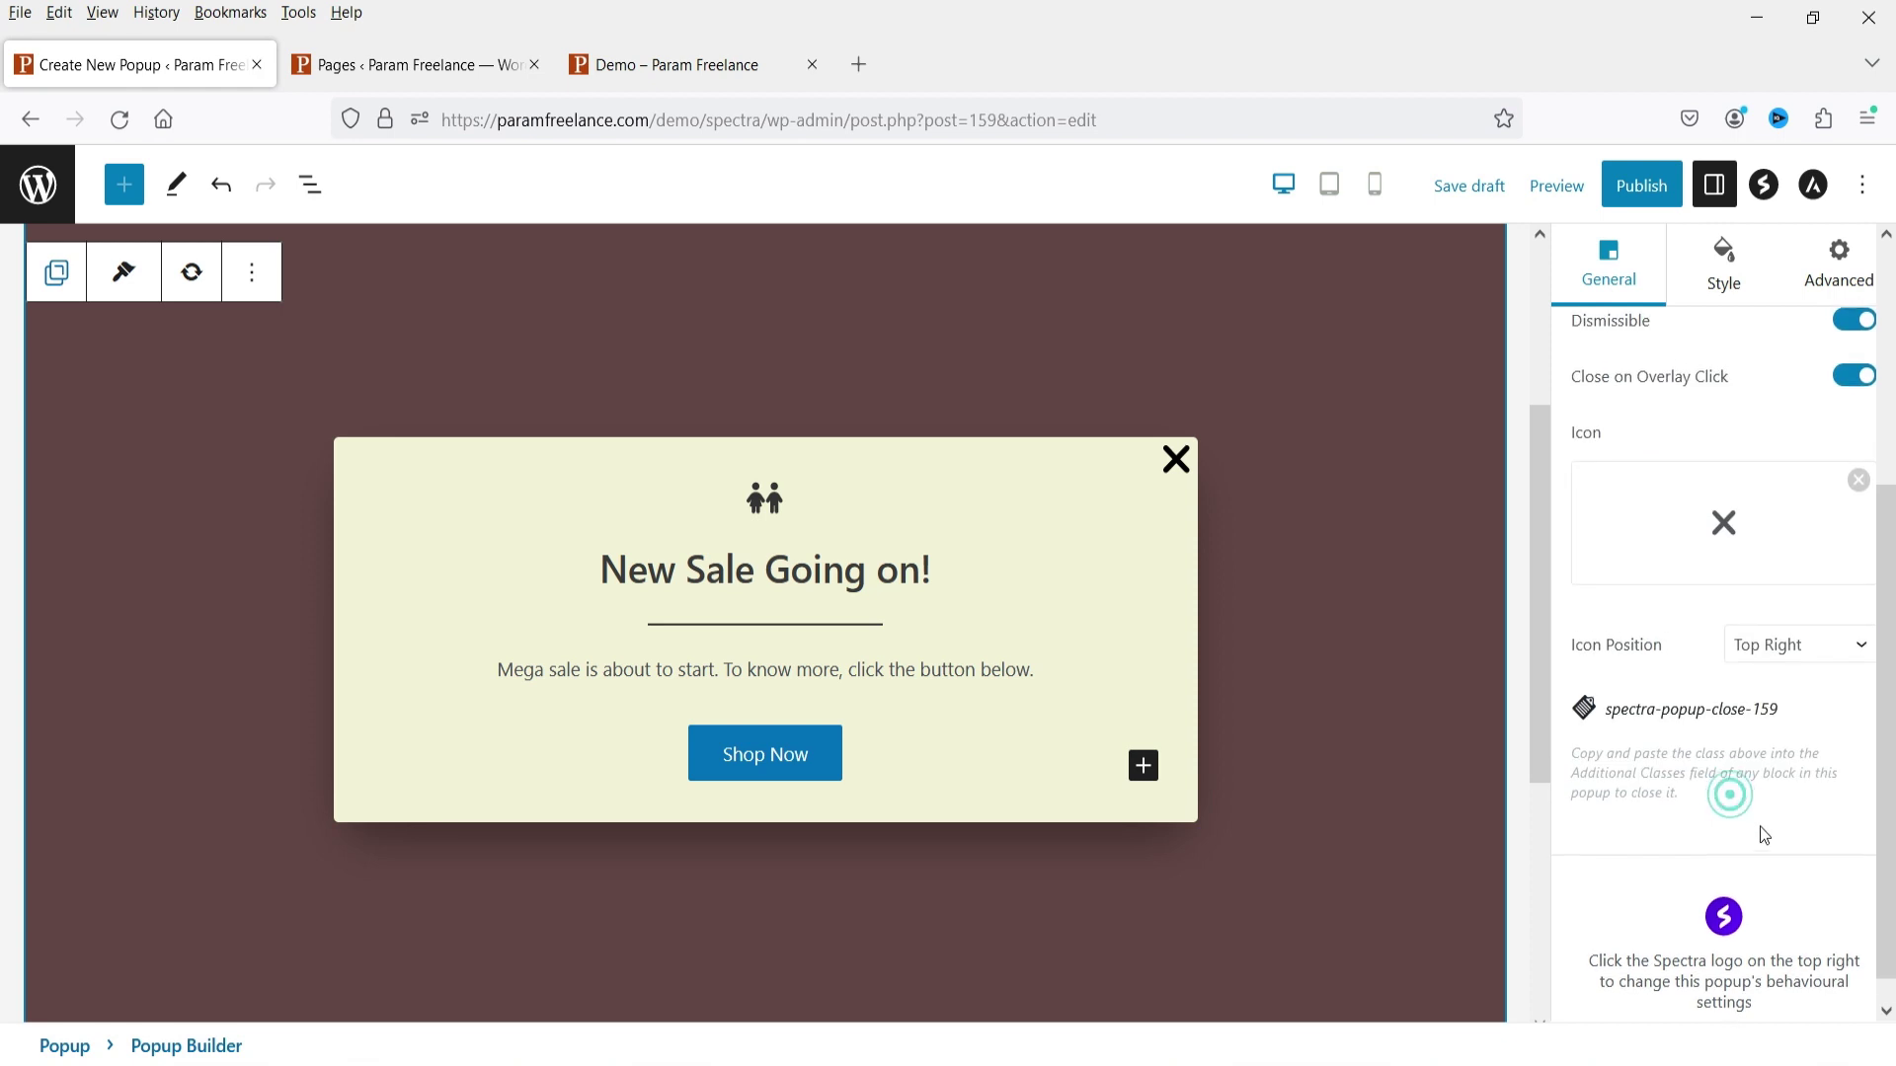
scroll(1777, 691, up, 4)
Set the Info Box icon's normal colour to a dark red.
click(435, 540)
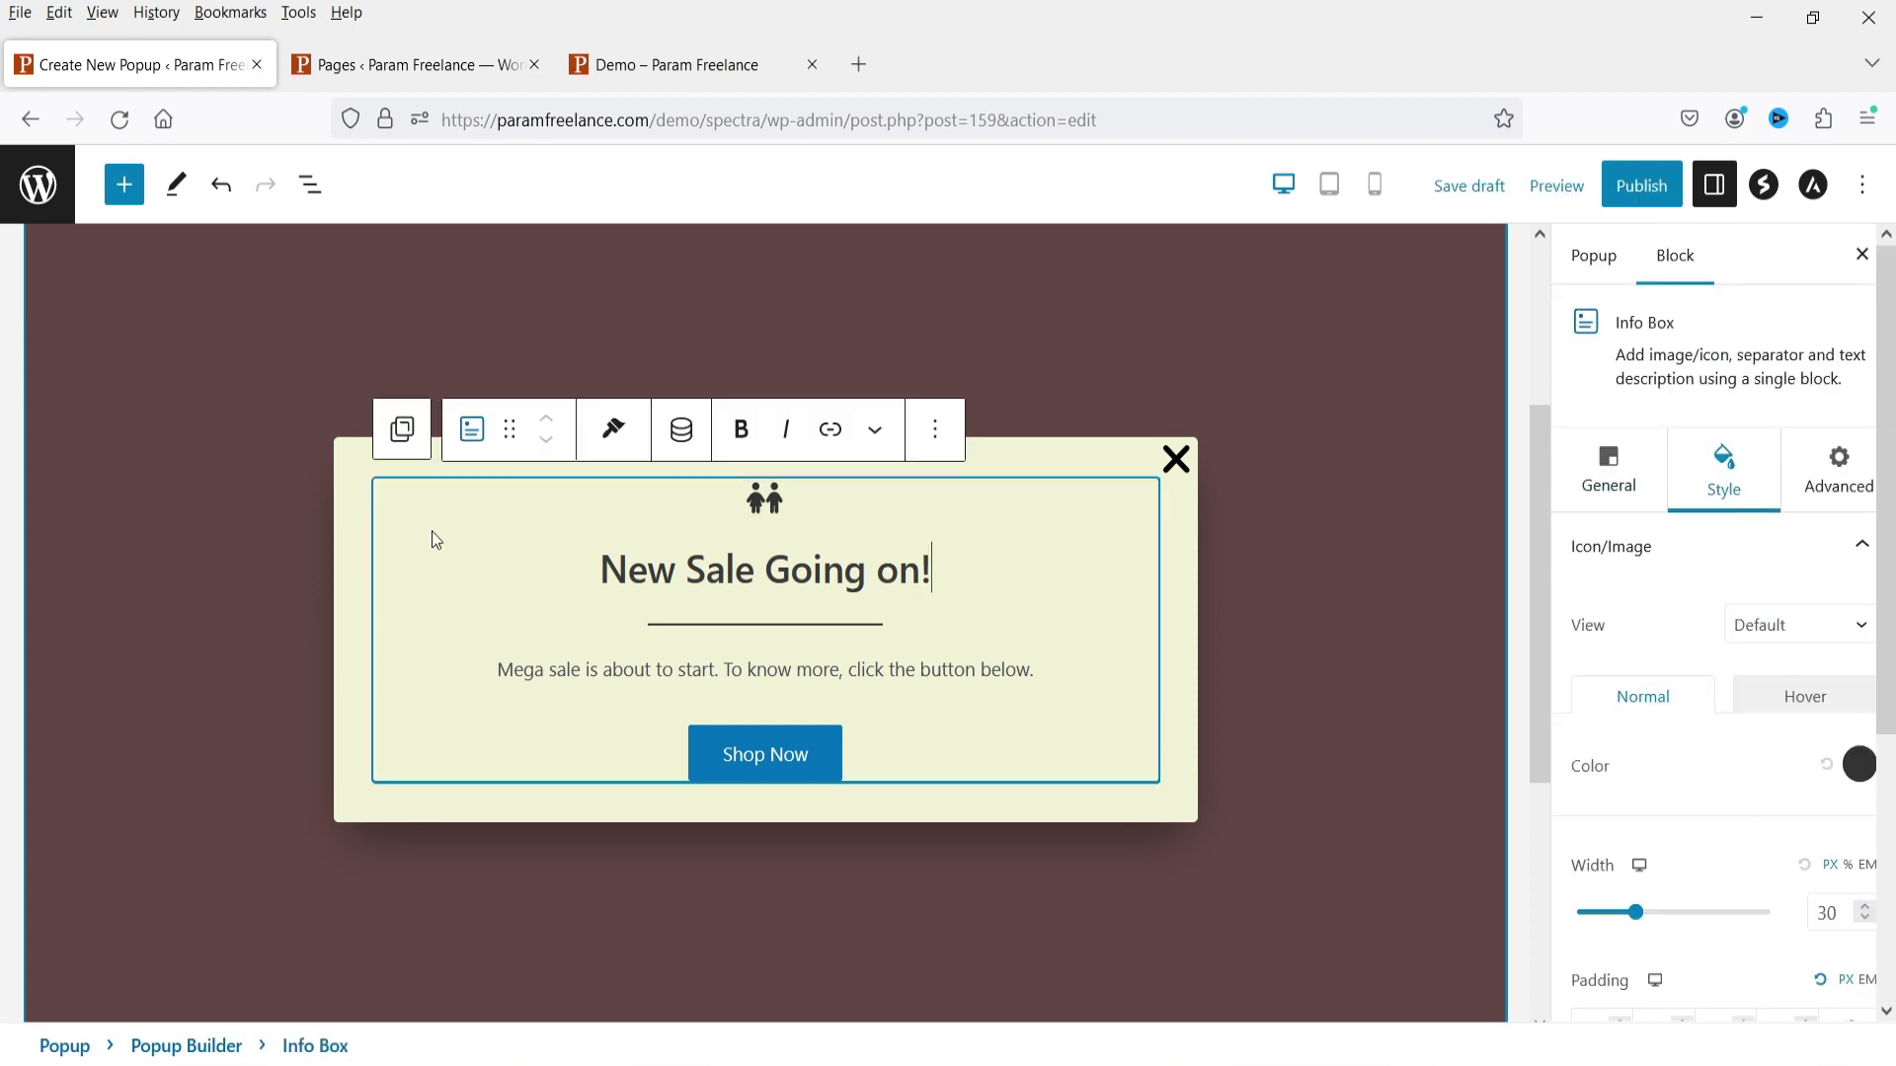
scroll(1718, 589, down, 3)
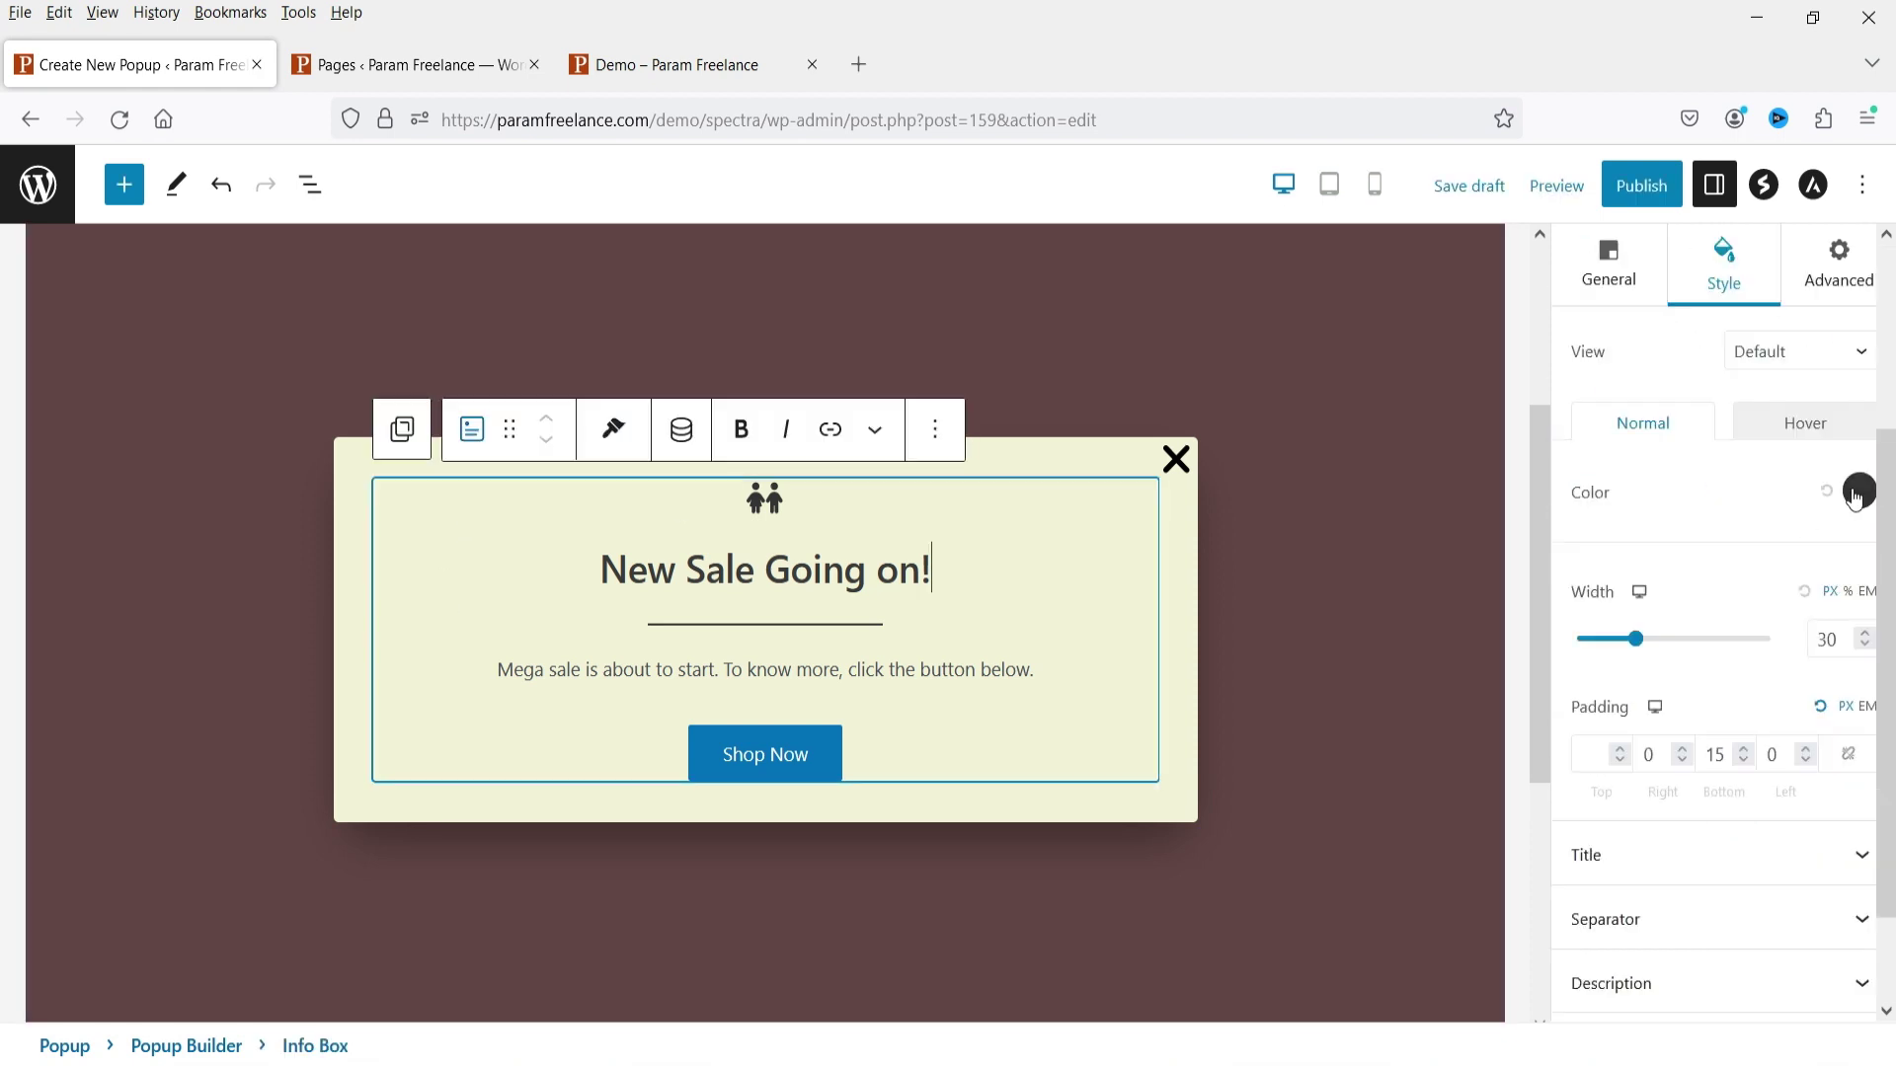
click(1854, 494)
click(1751, 593)
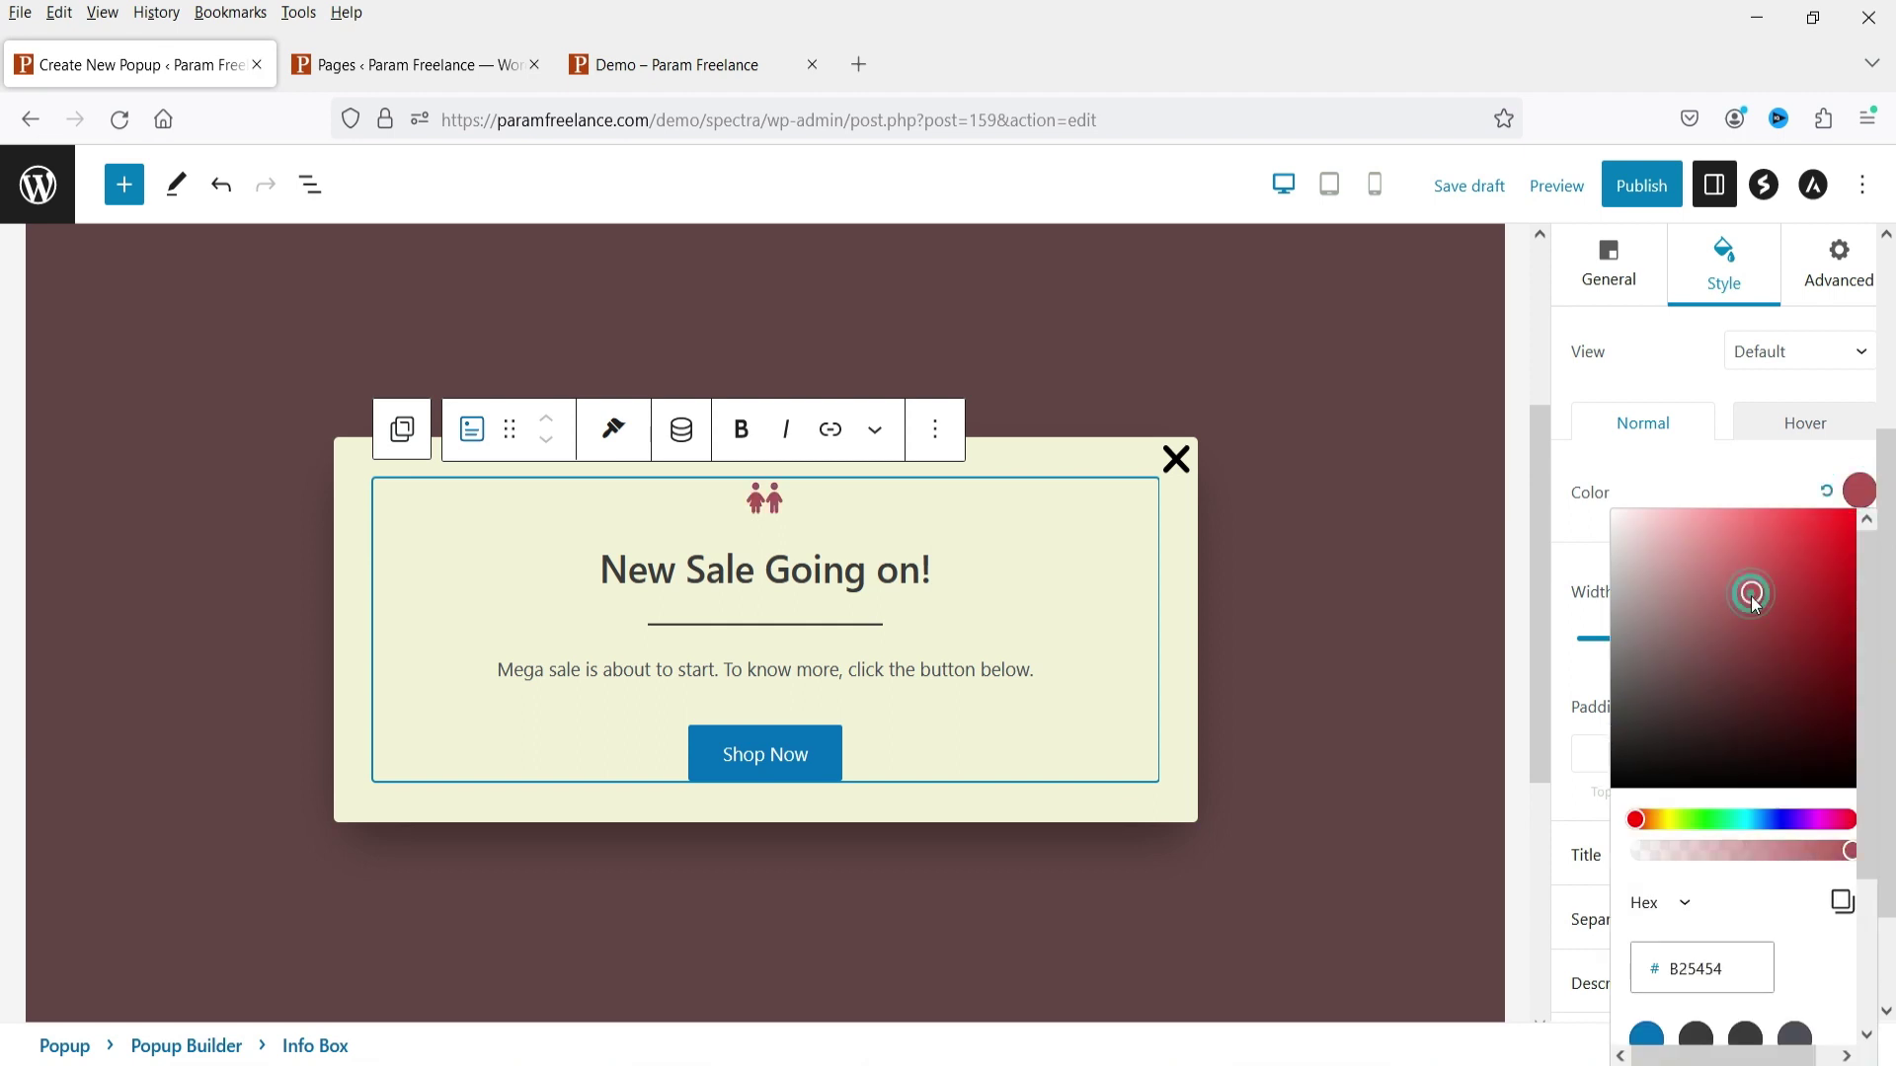
click(1690, 445)
Set the Info Box title colour to dark blue, hex 213777.
click(1696, 847)
click(1857, 514)
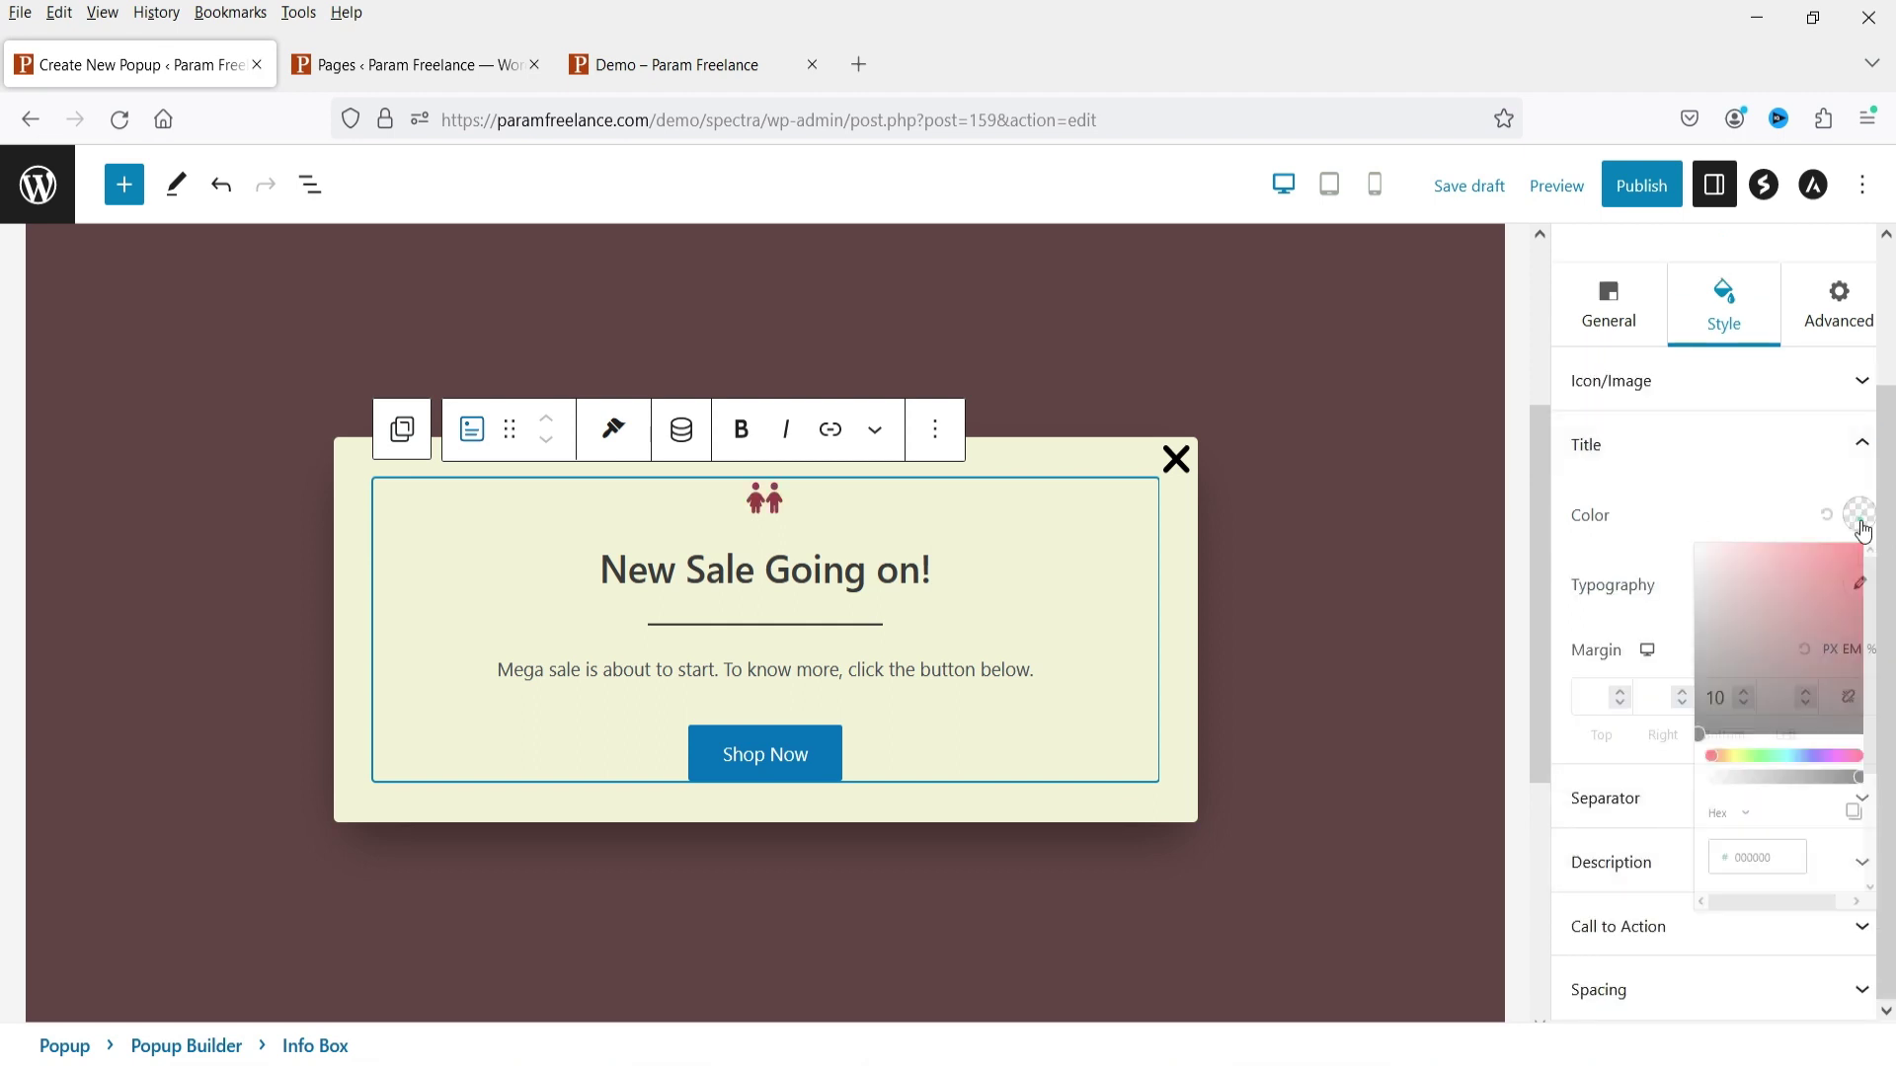
click(1773, 844)
click(1799, 681)
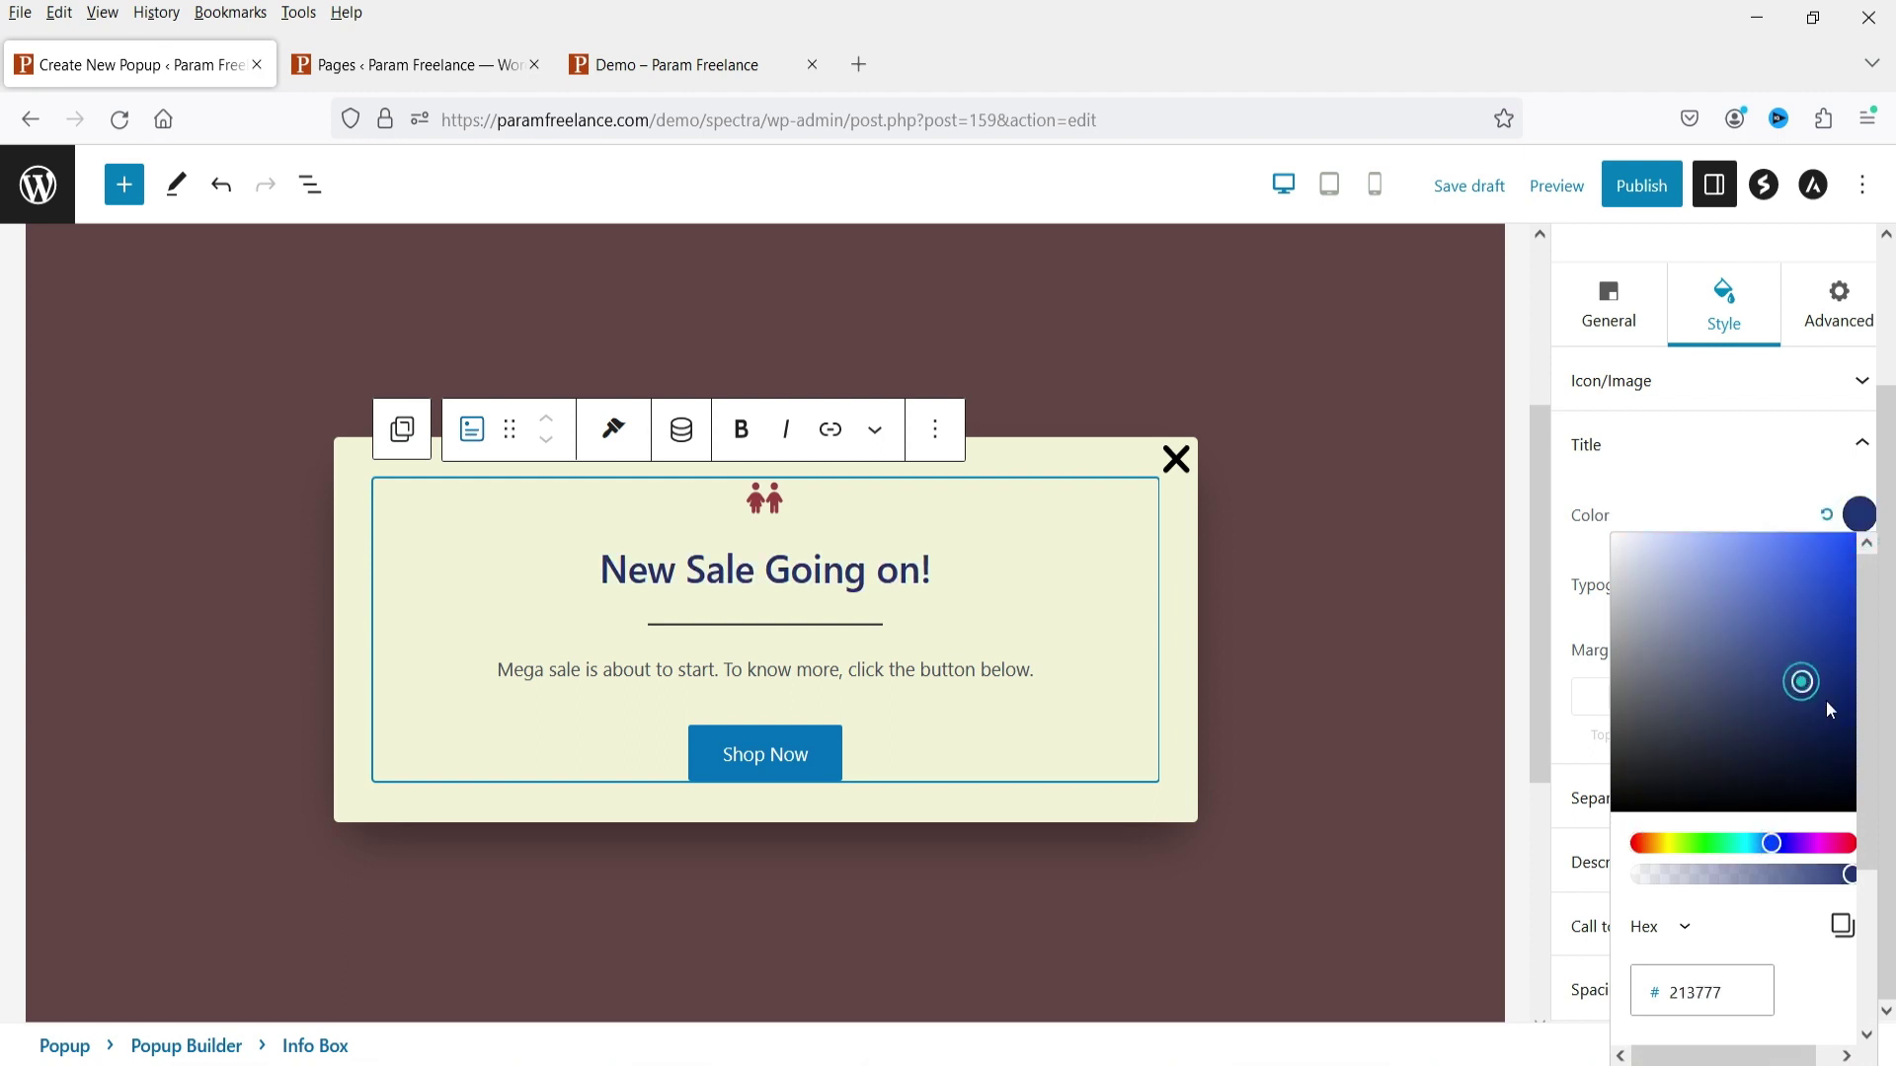
click(1711, 482)
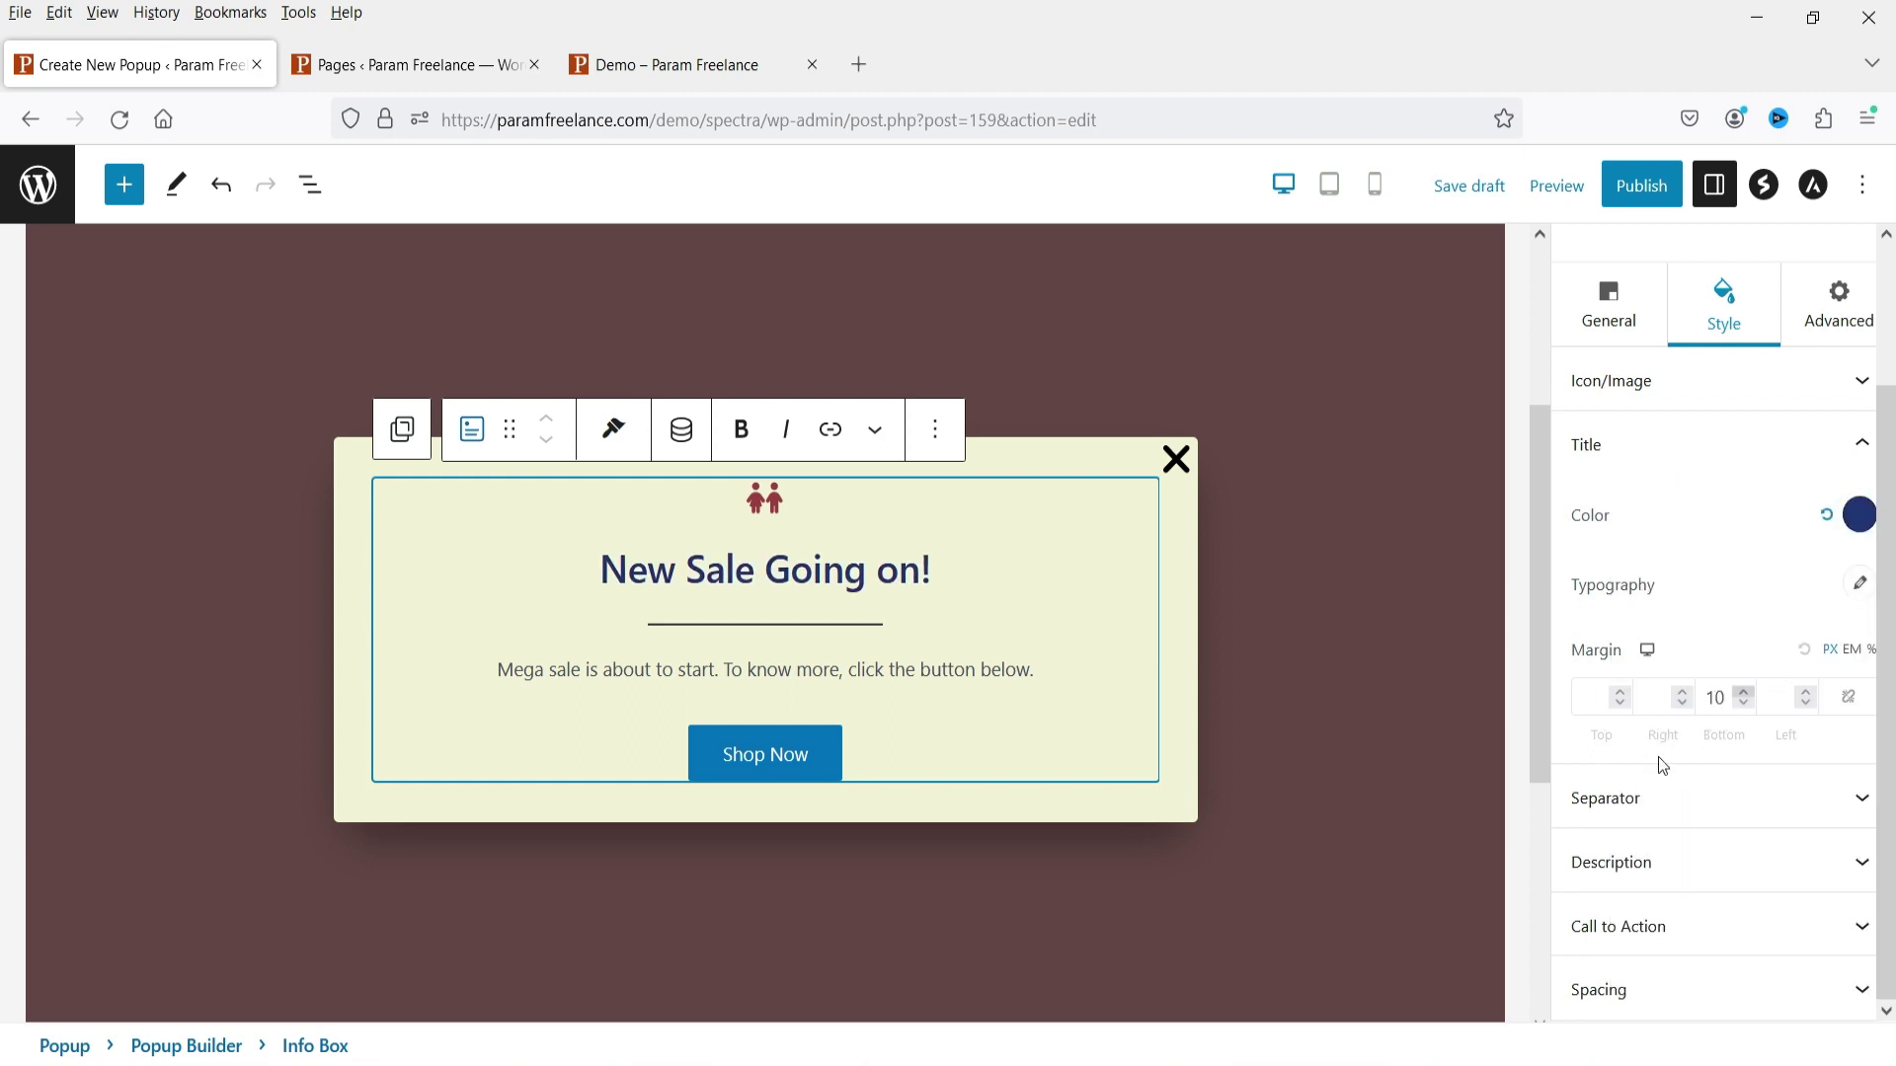
Set the Info Box description colour to black and the Shop Now button's normal background to a dark brown.
click(1639, 855)
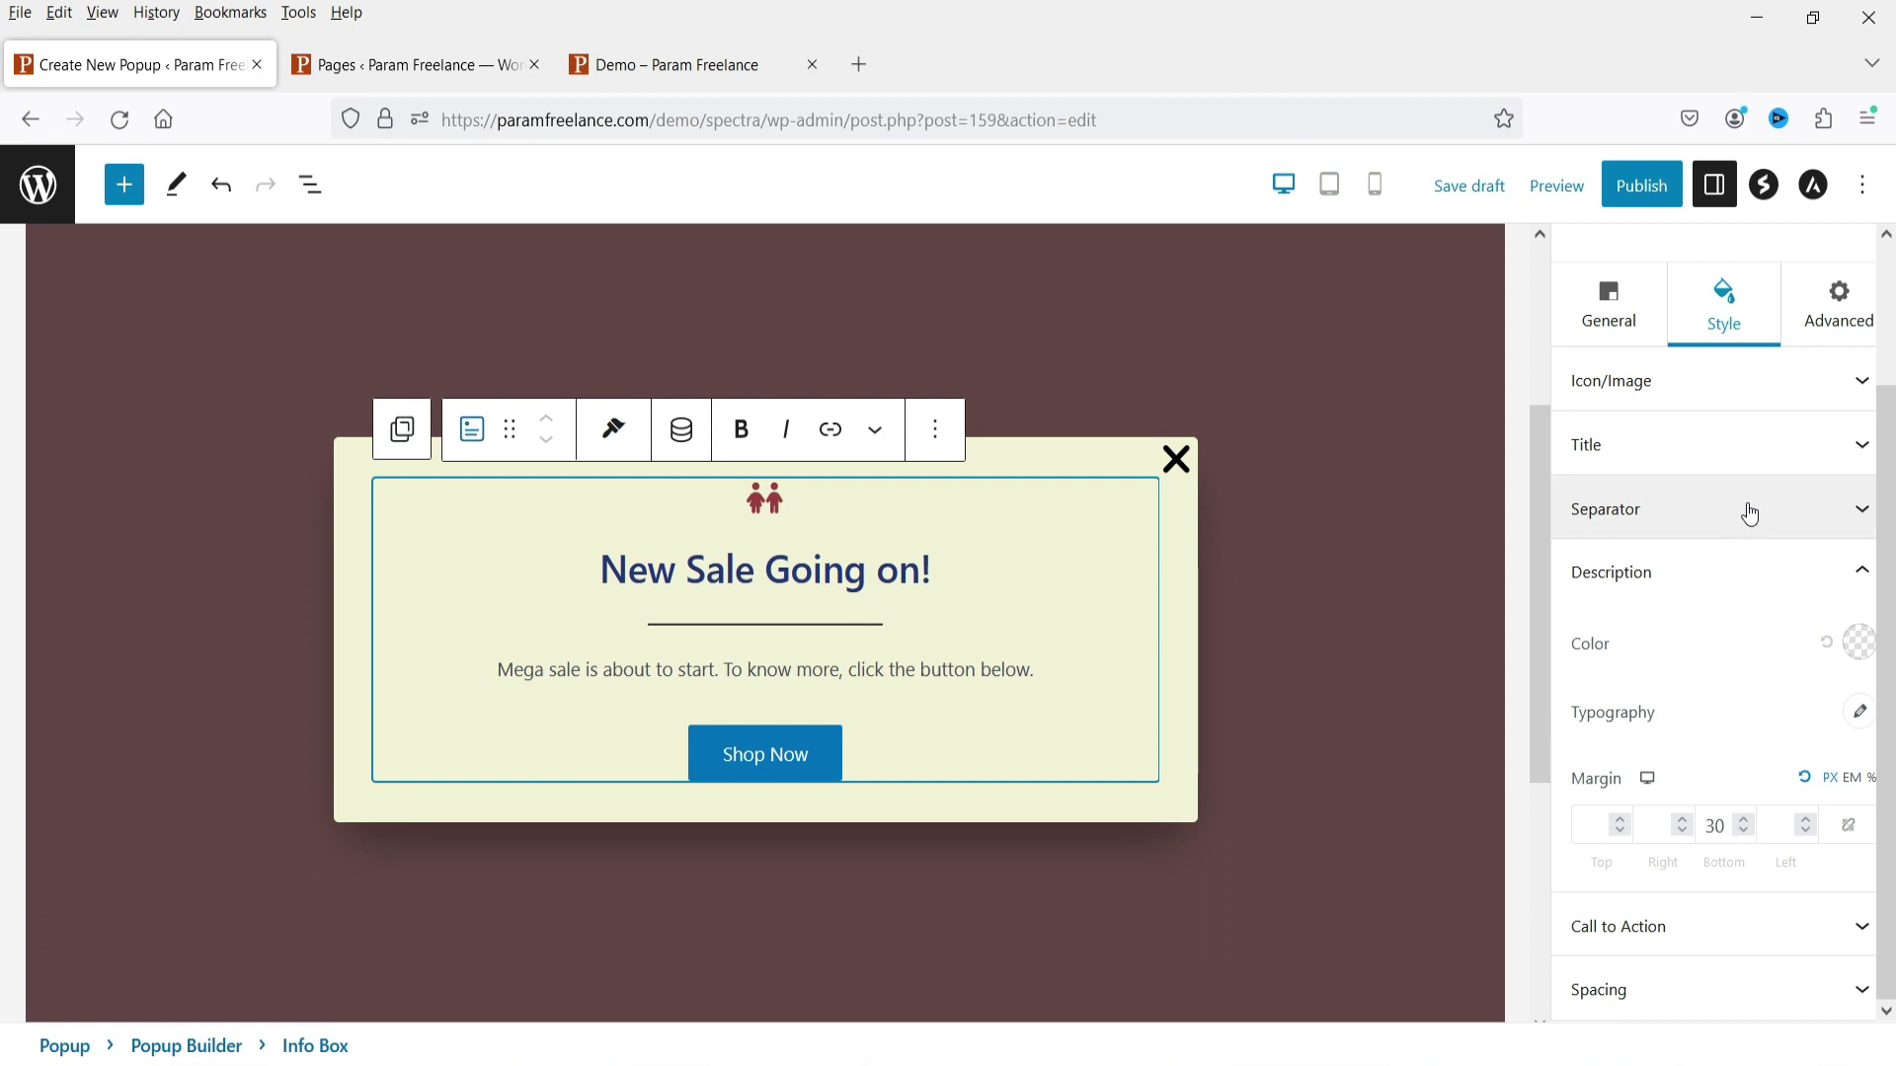
click(1859, 642)
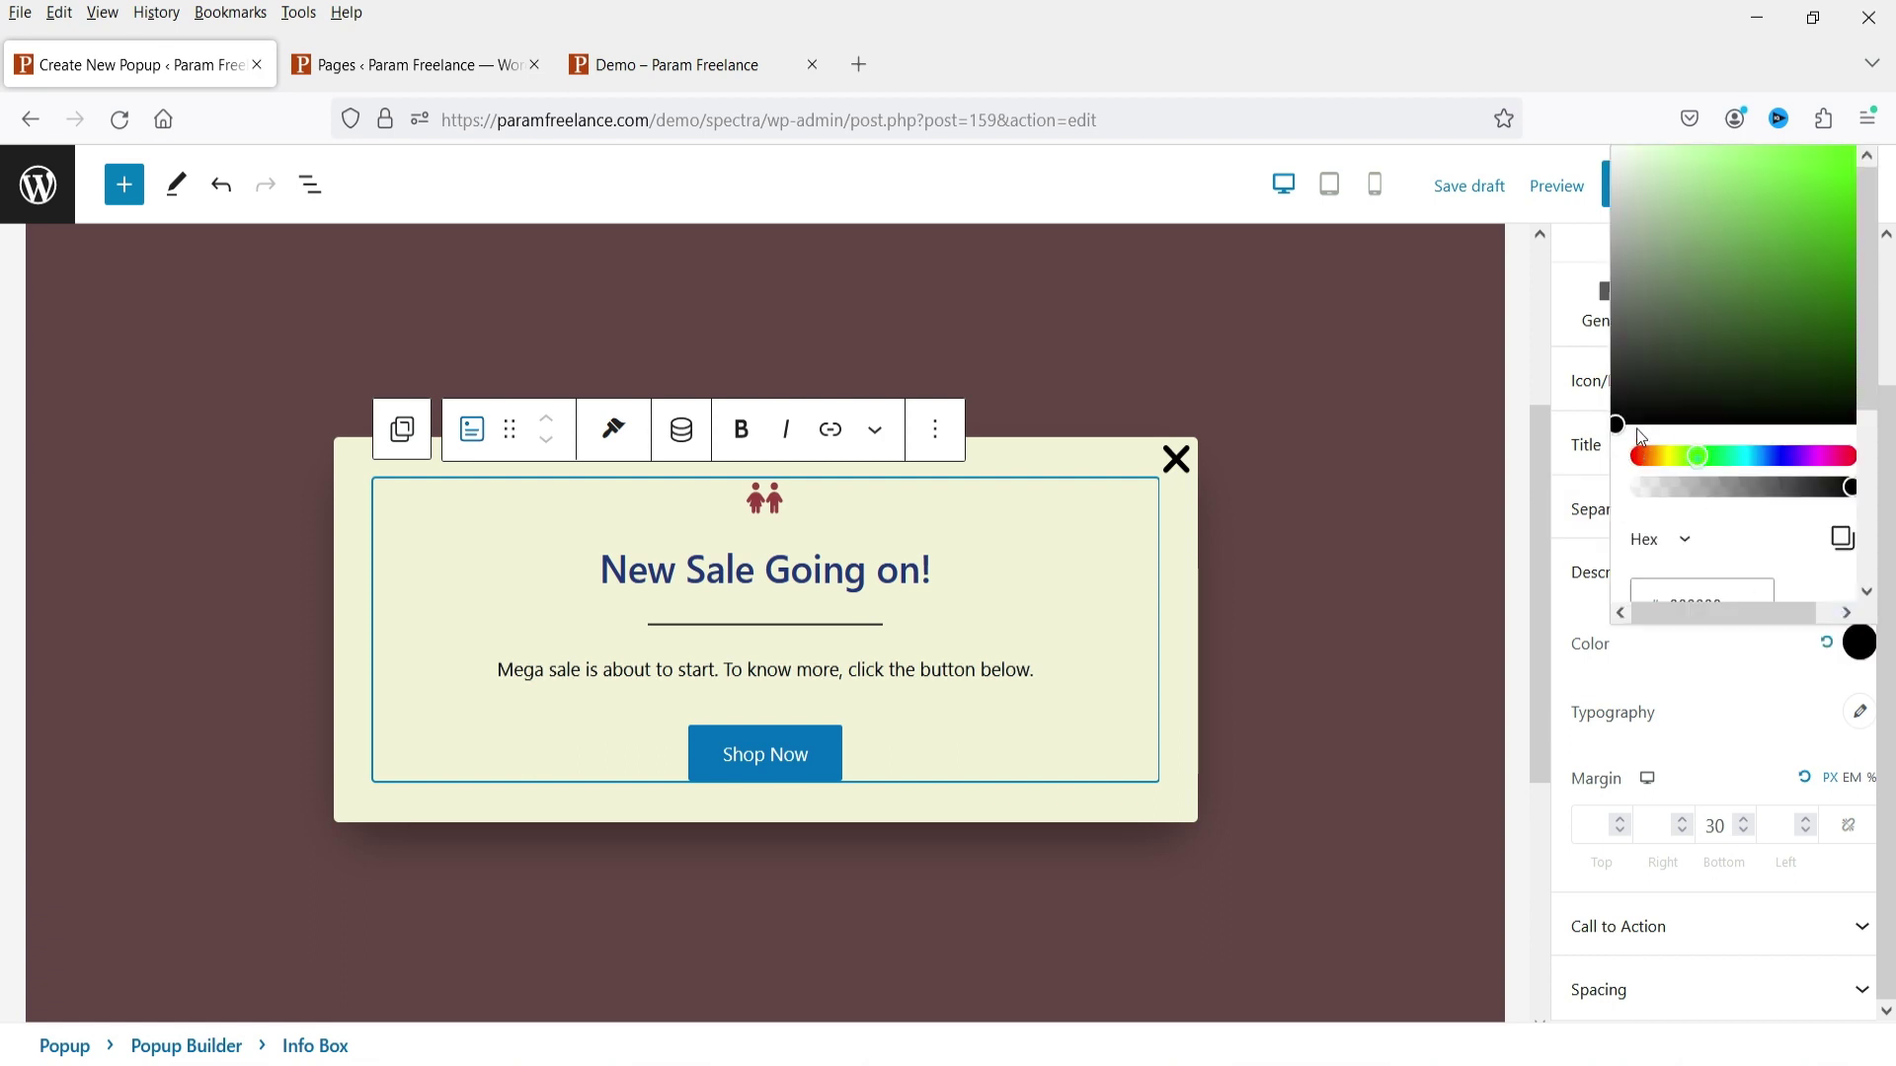
click(1655, 930)
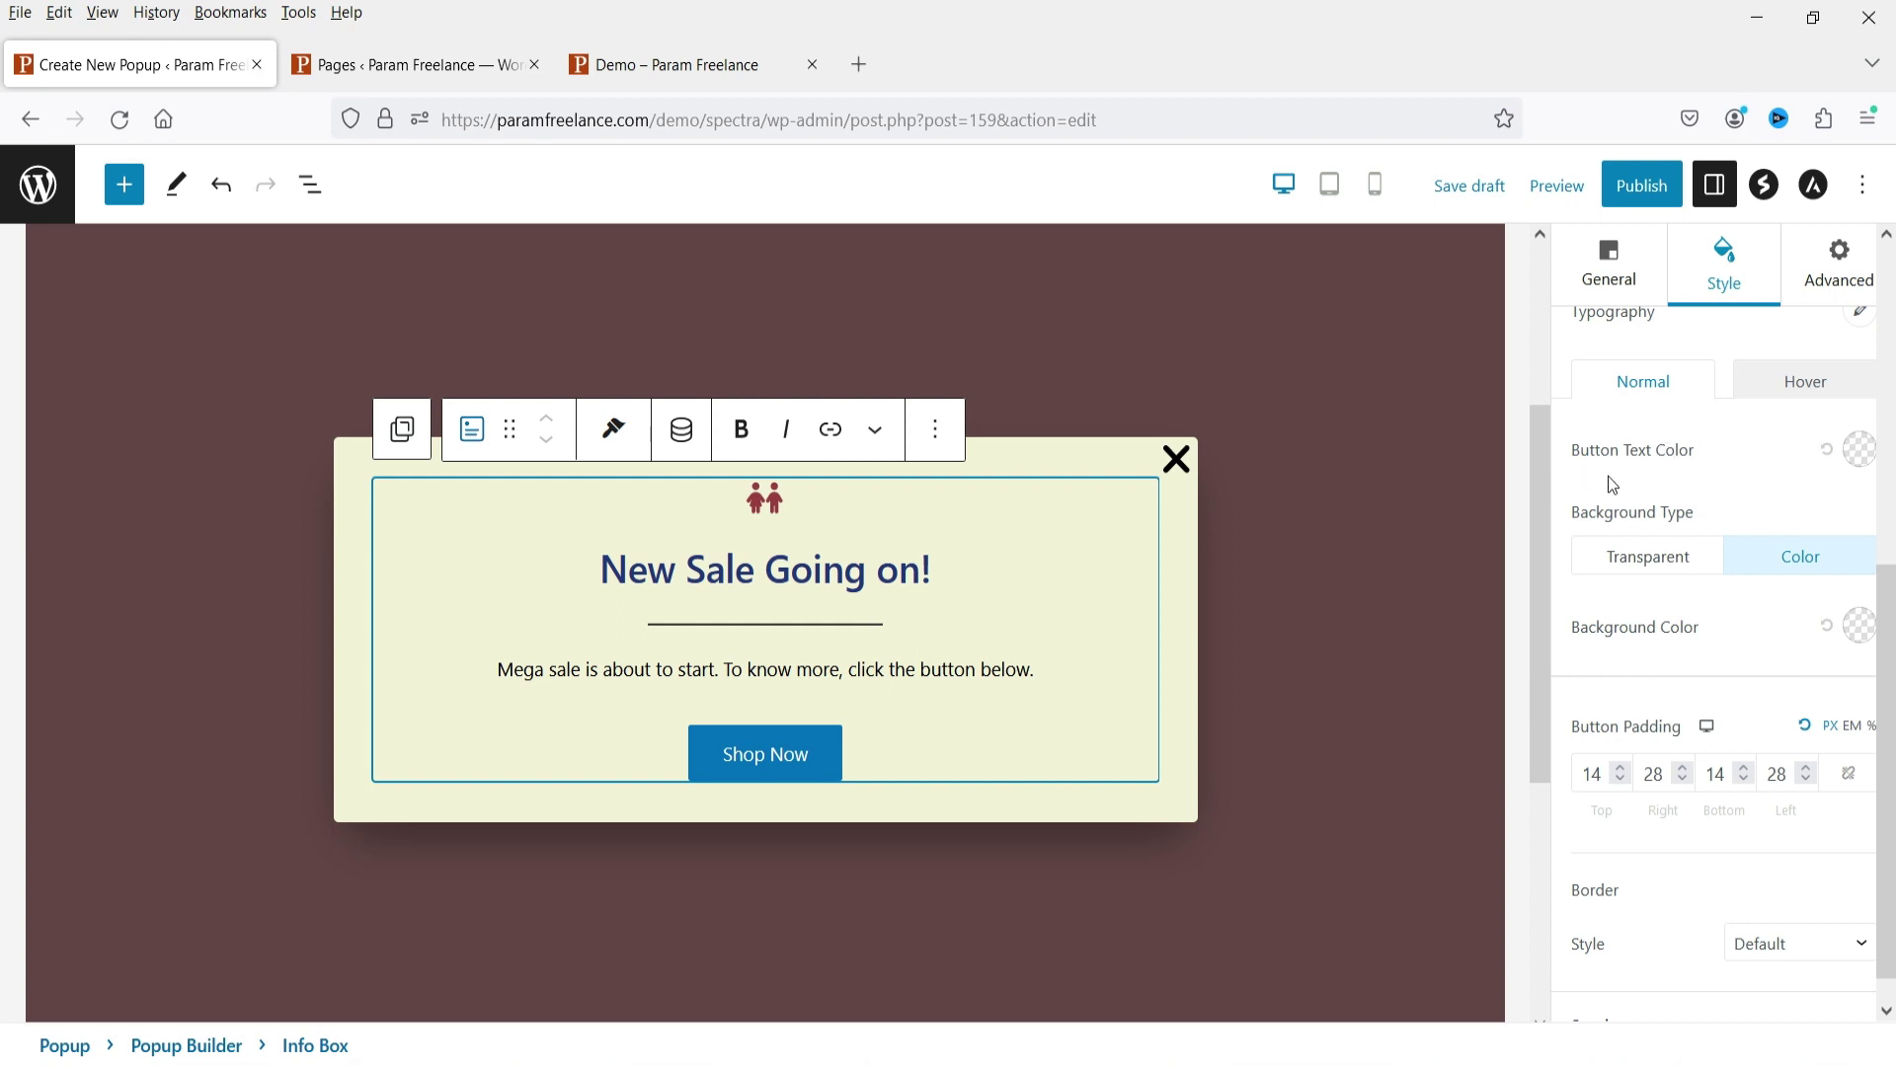
click(1859, 625)
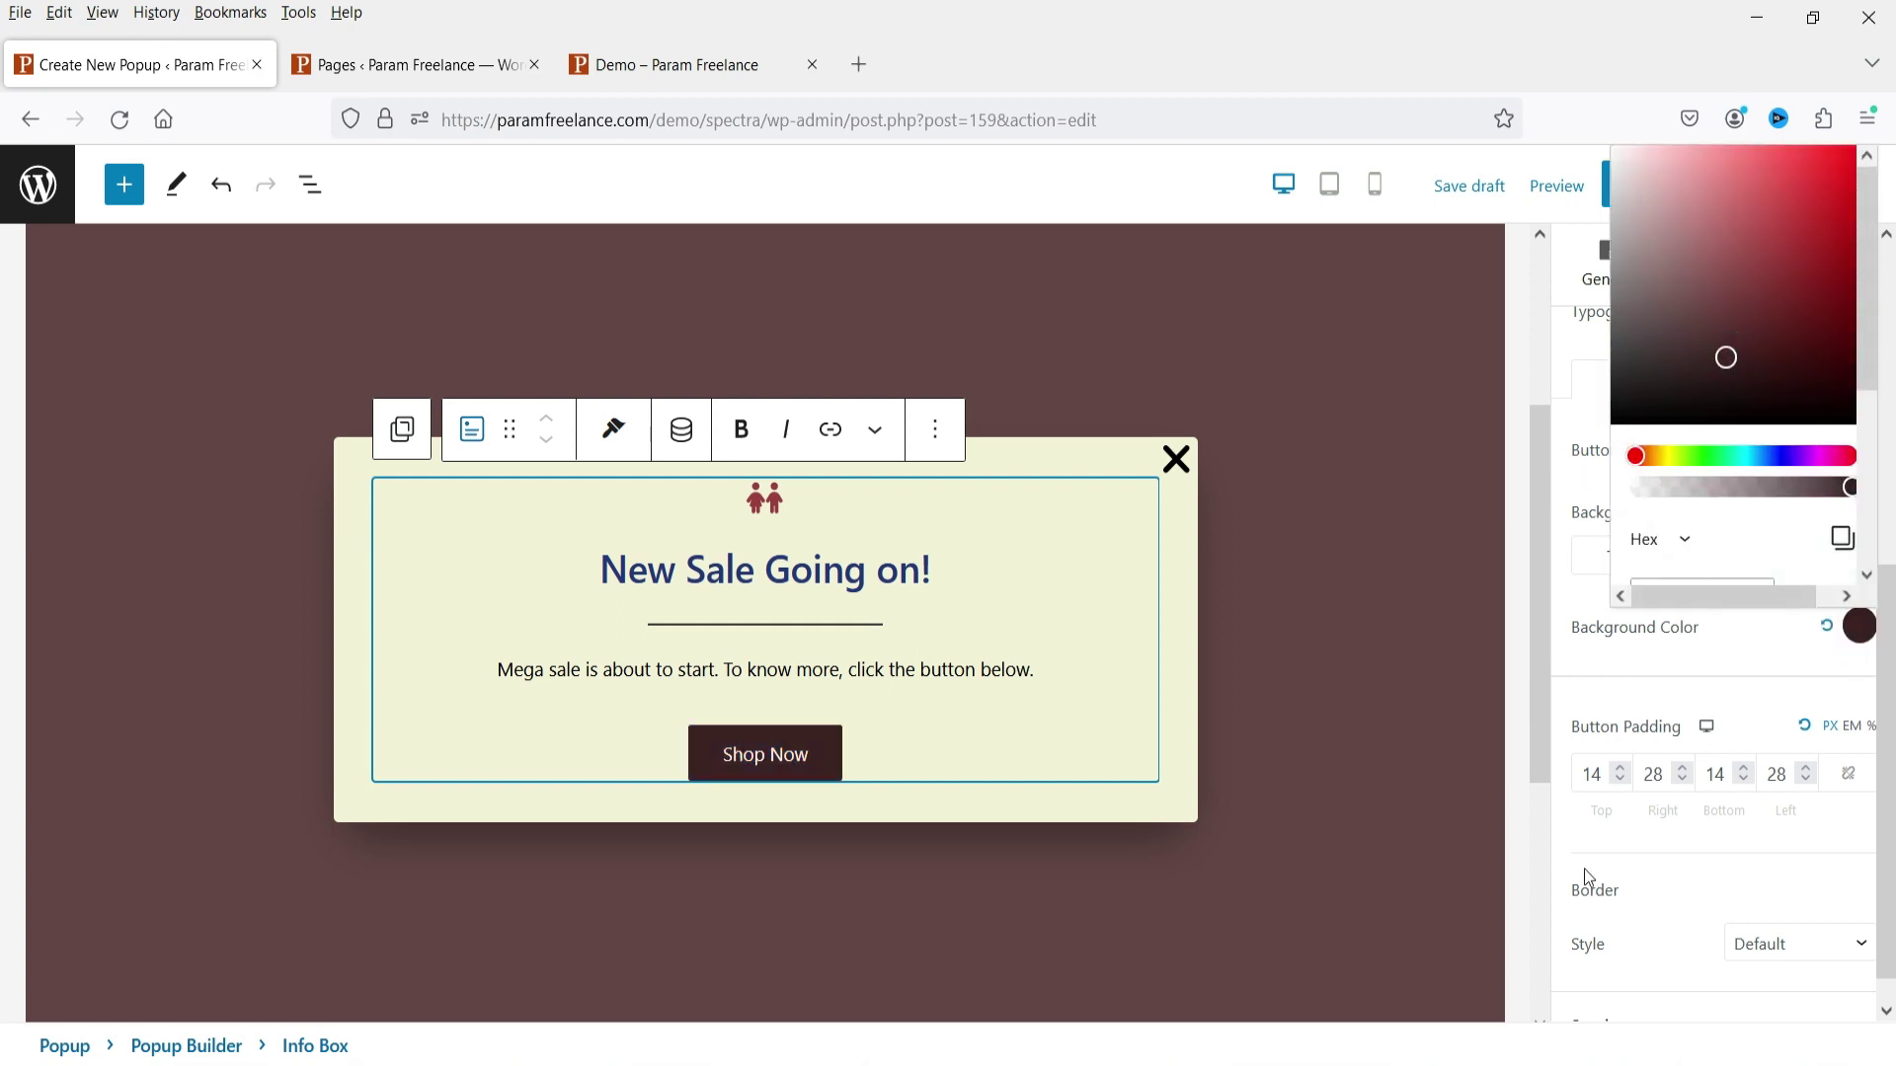
click(1752, 685)
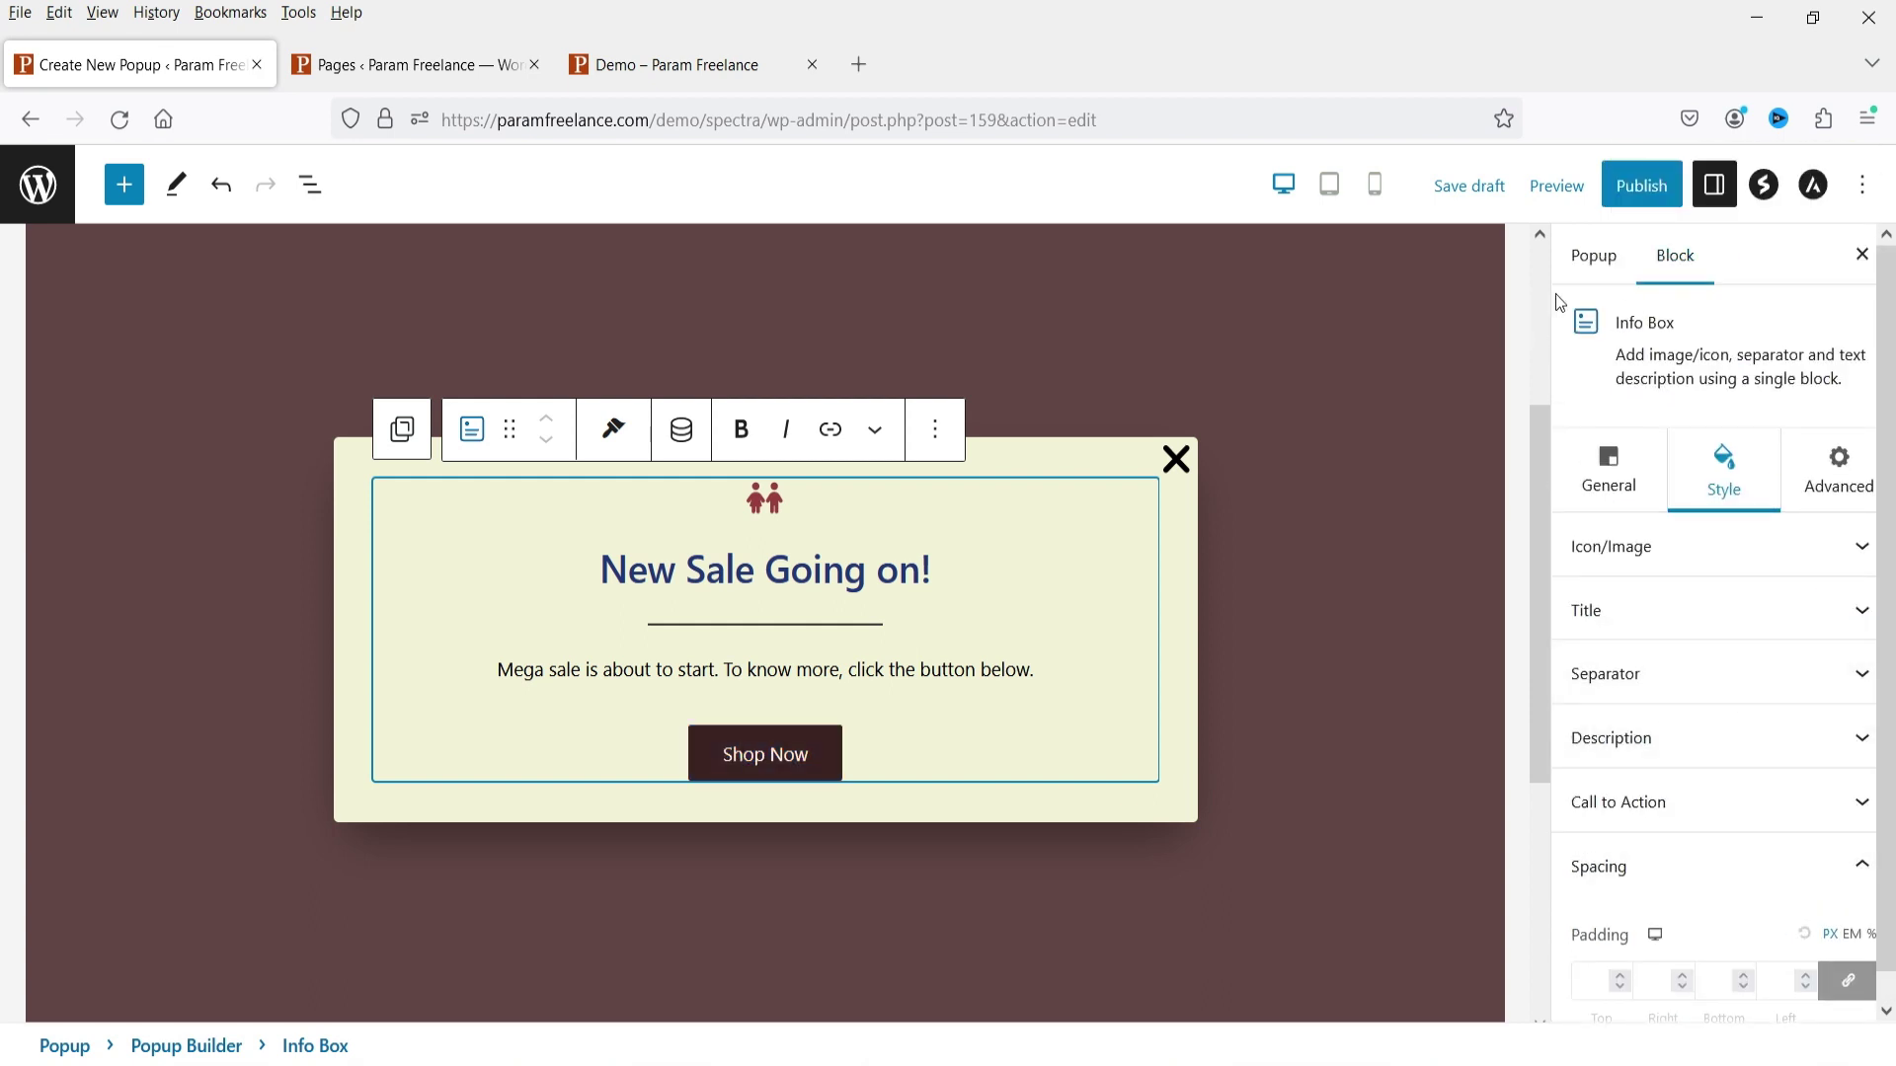
Select the whole popup block and set its on-load trigger delay to 10 seconds in the Spectra page settings.
click(345, 466)
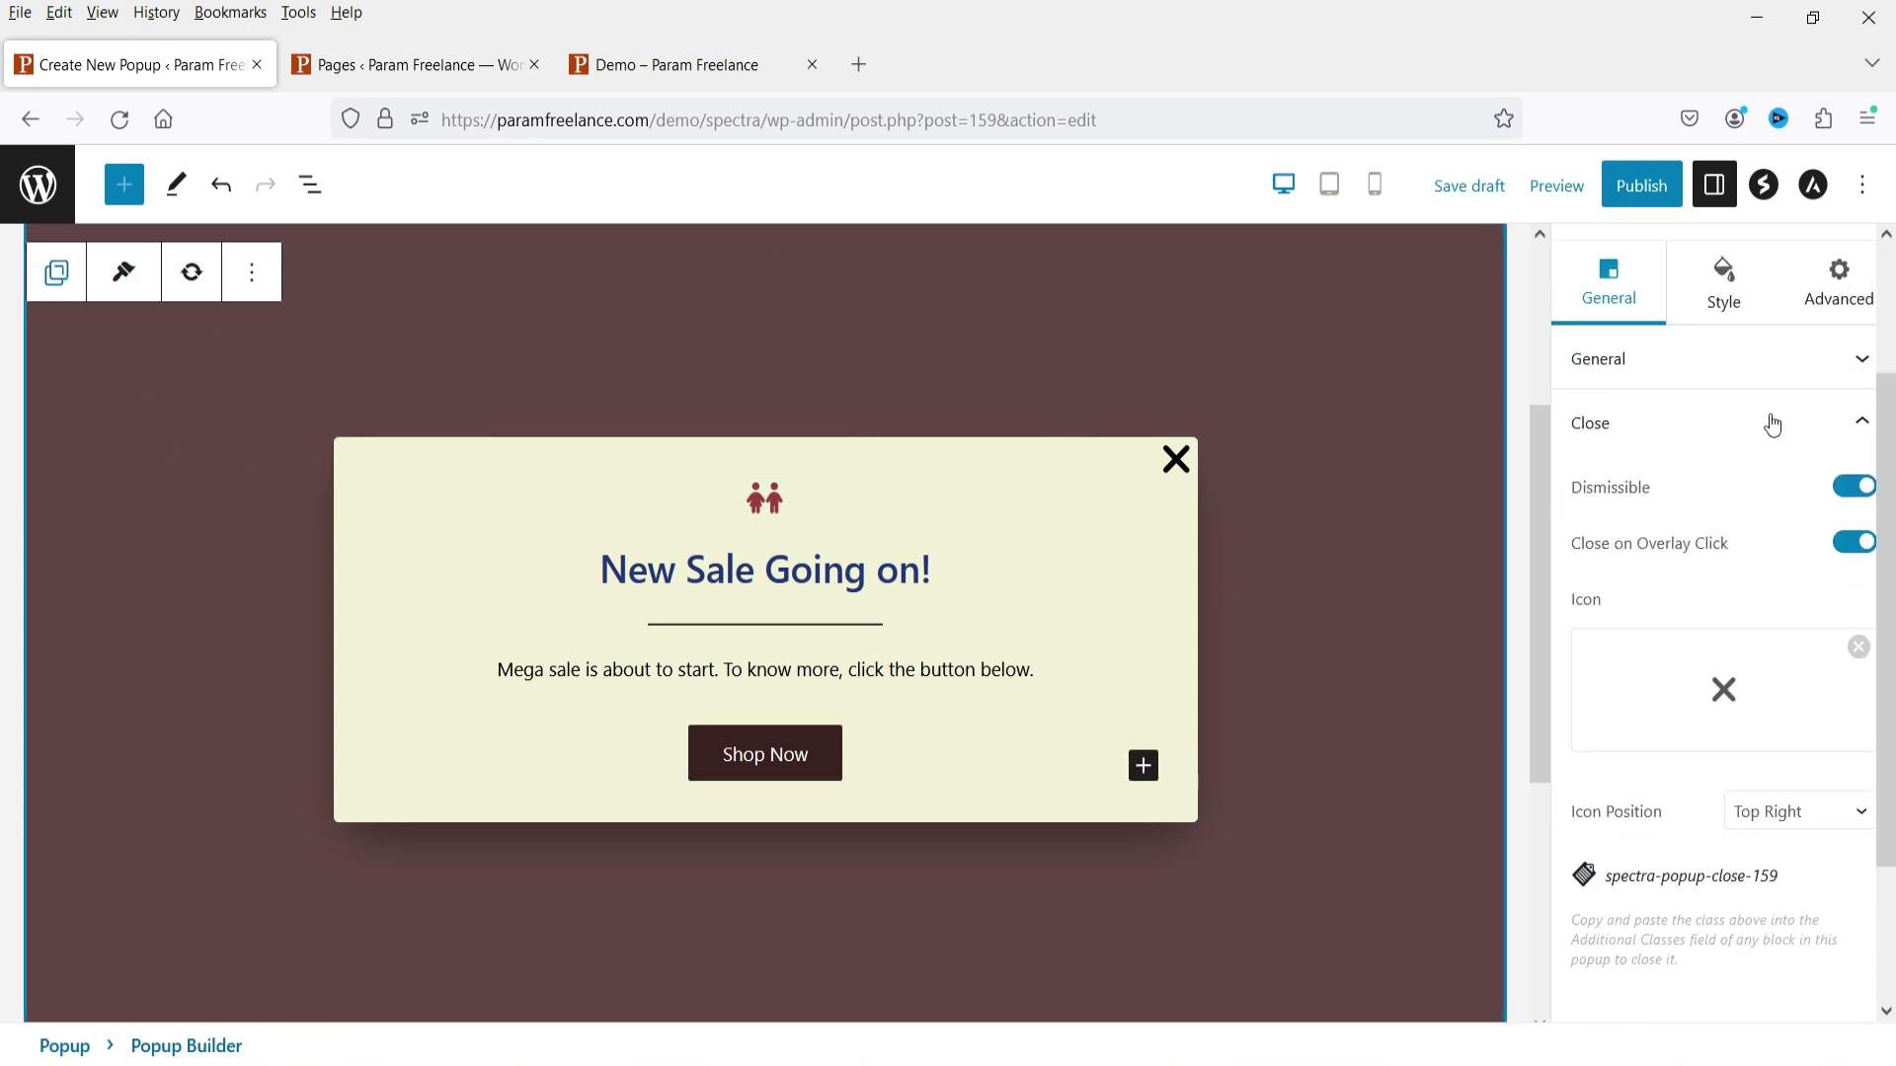
click(1765, 196)
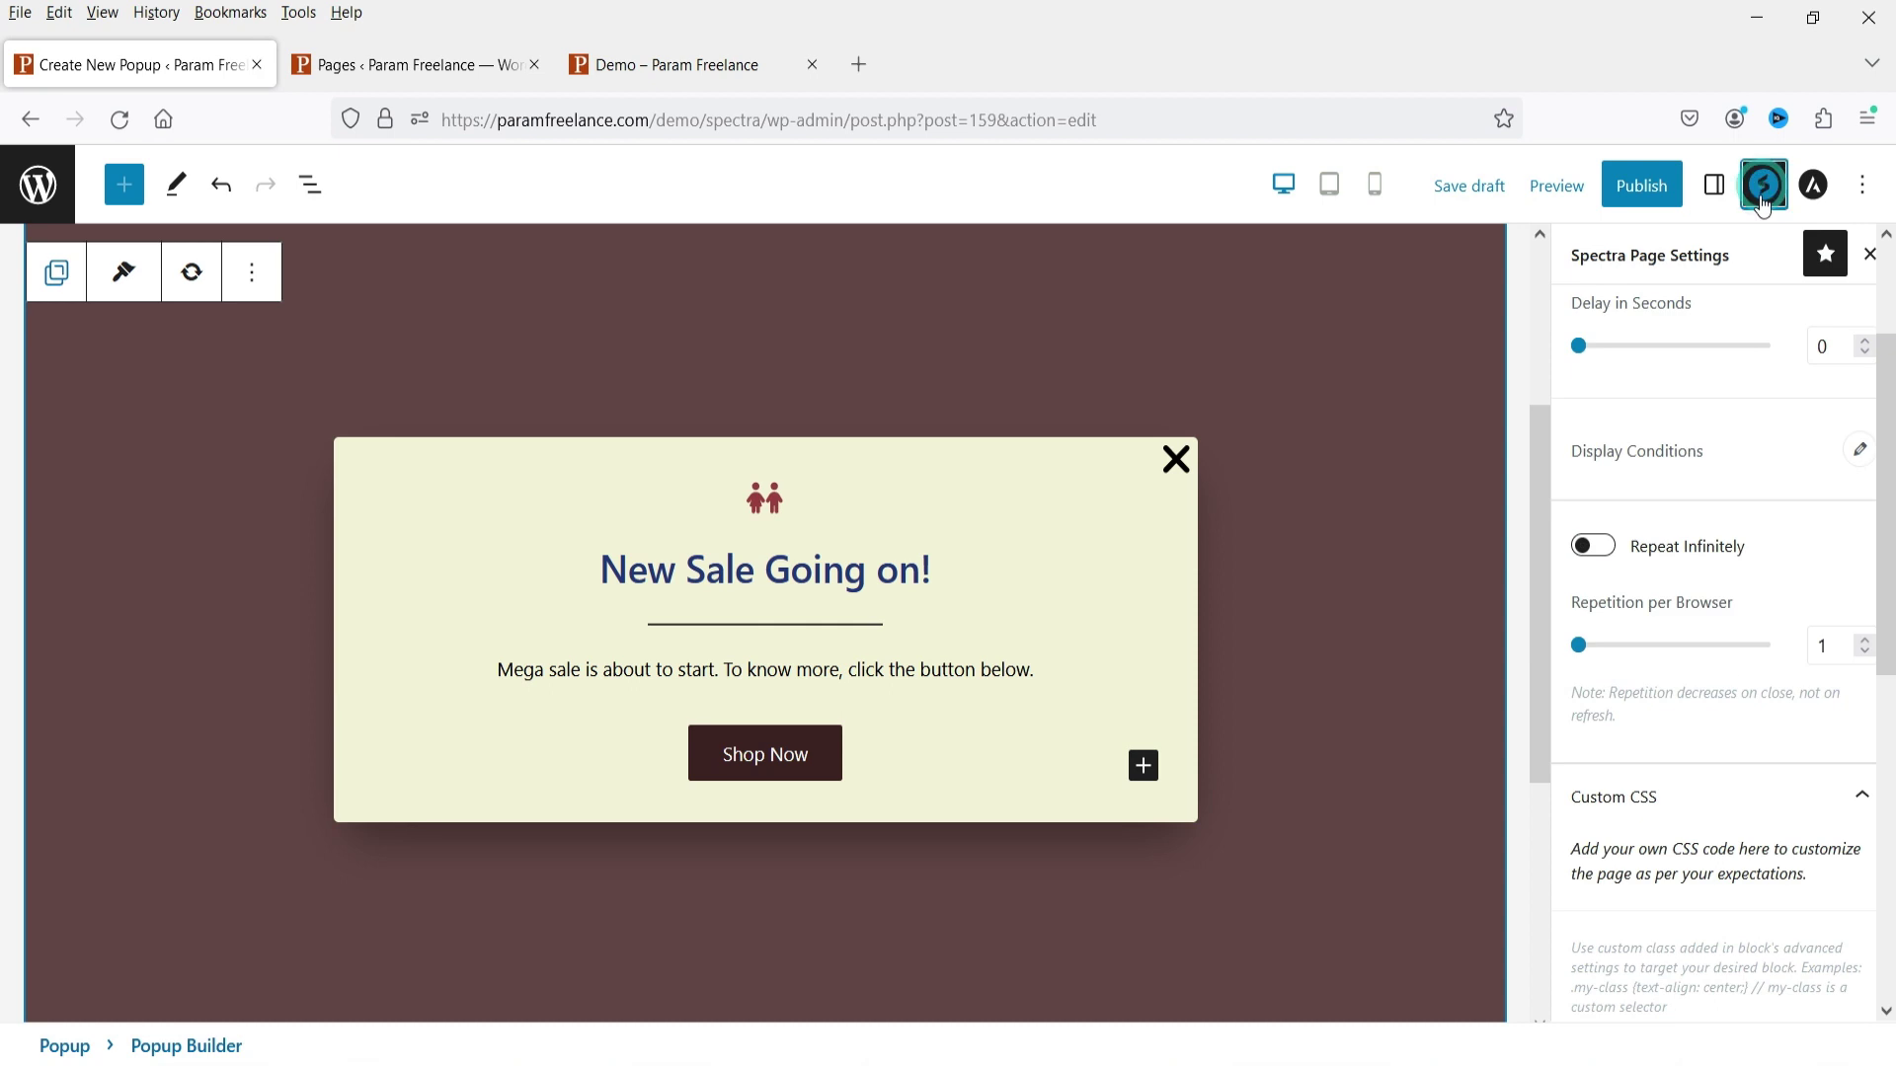
scroll(1744, 476, up, 2)
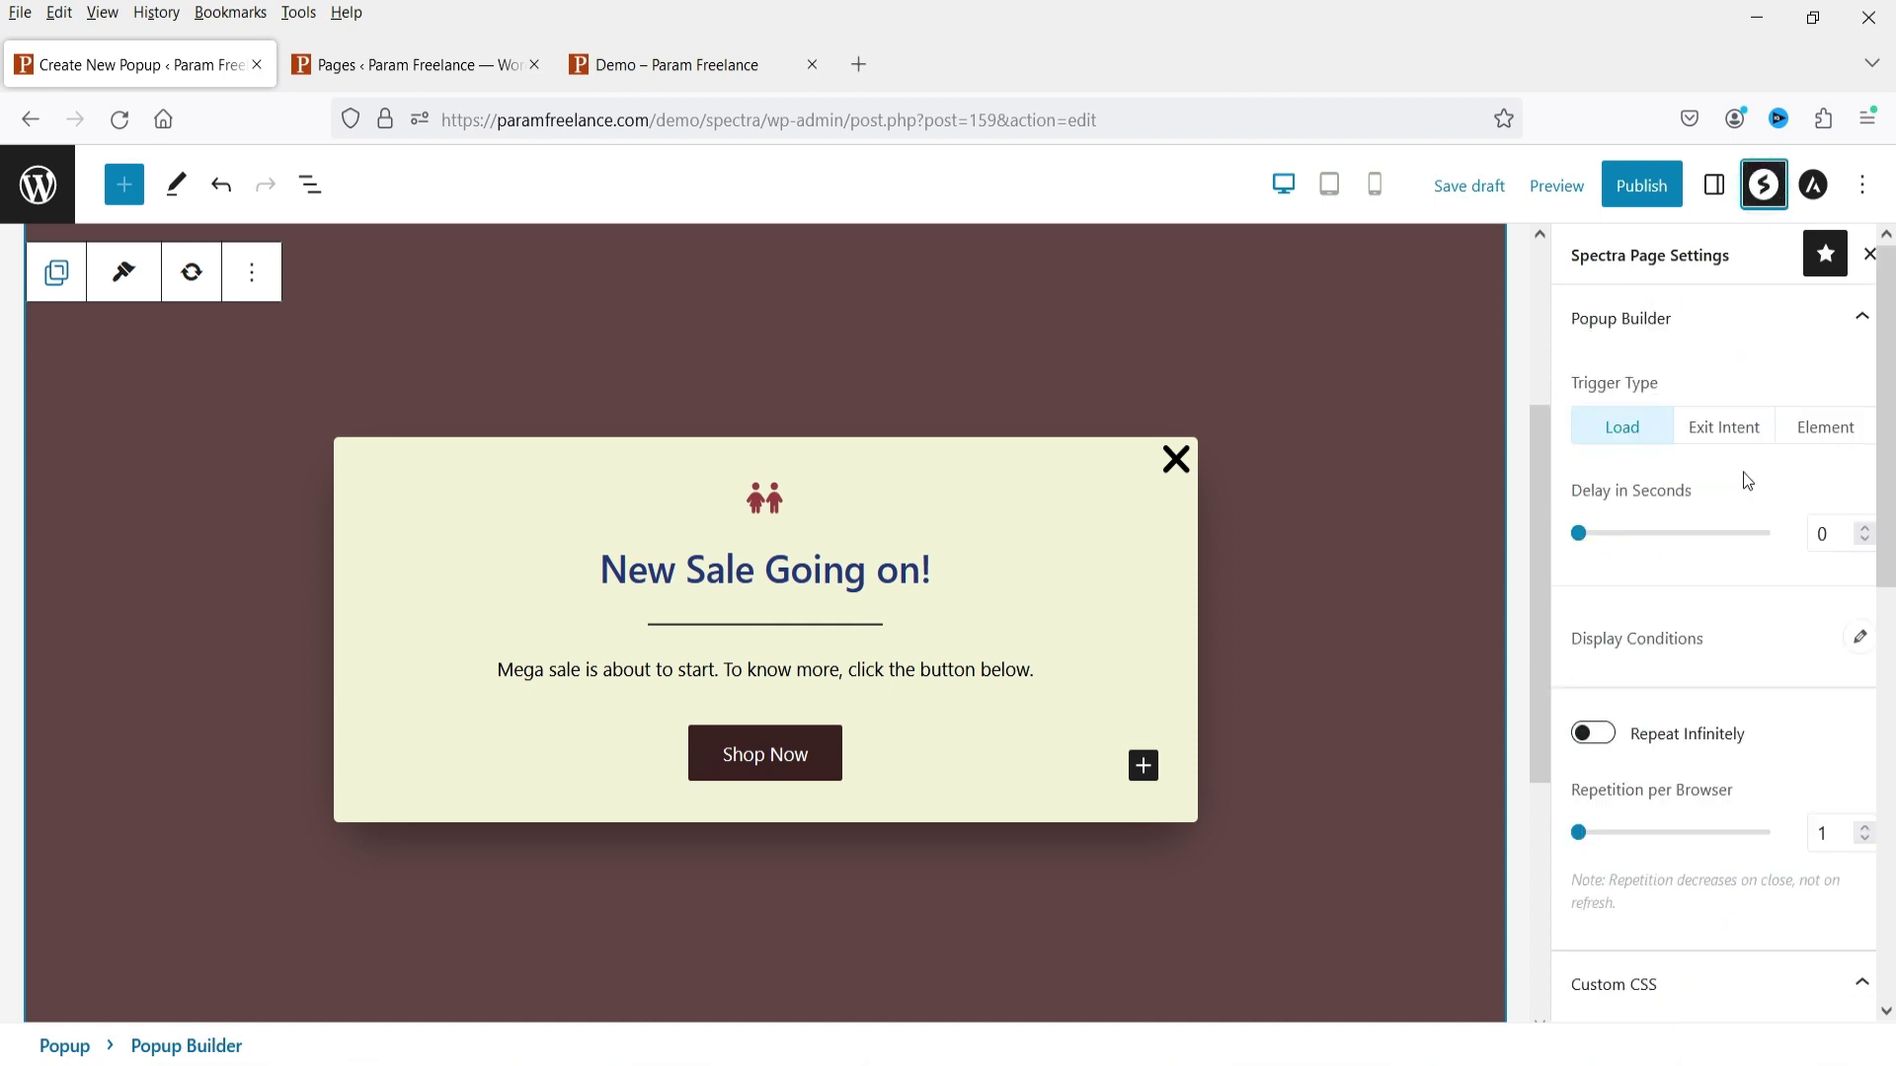
click(1820, 534)
text(1)
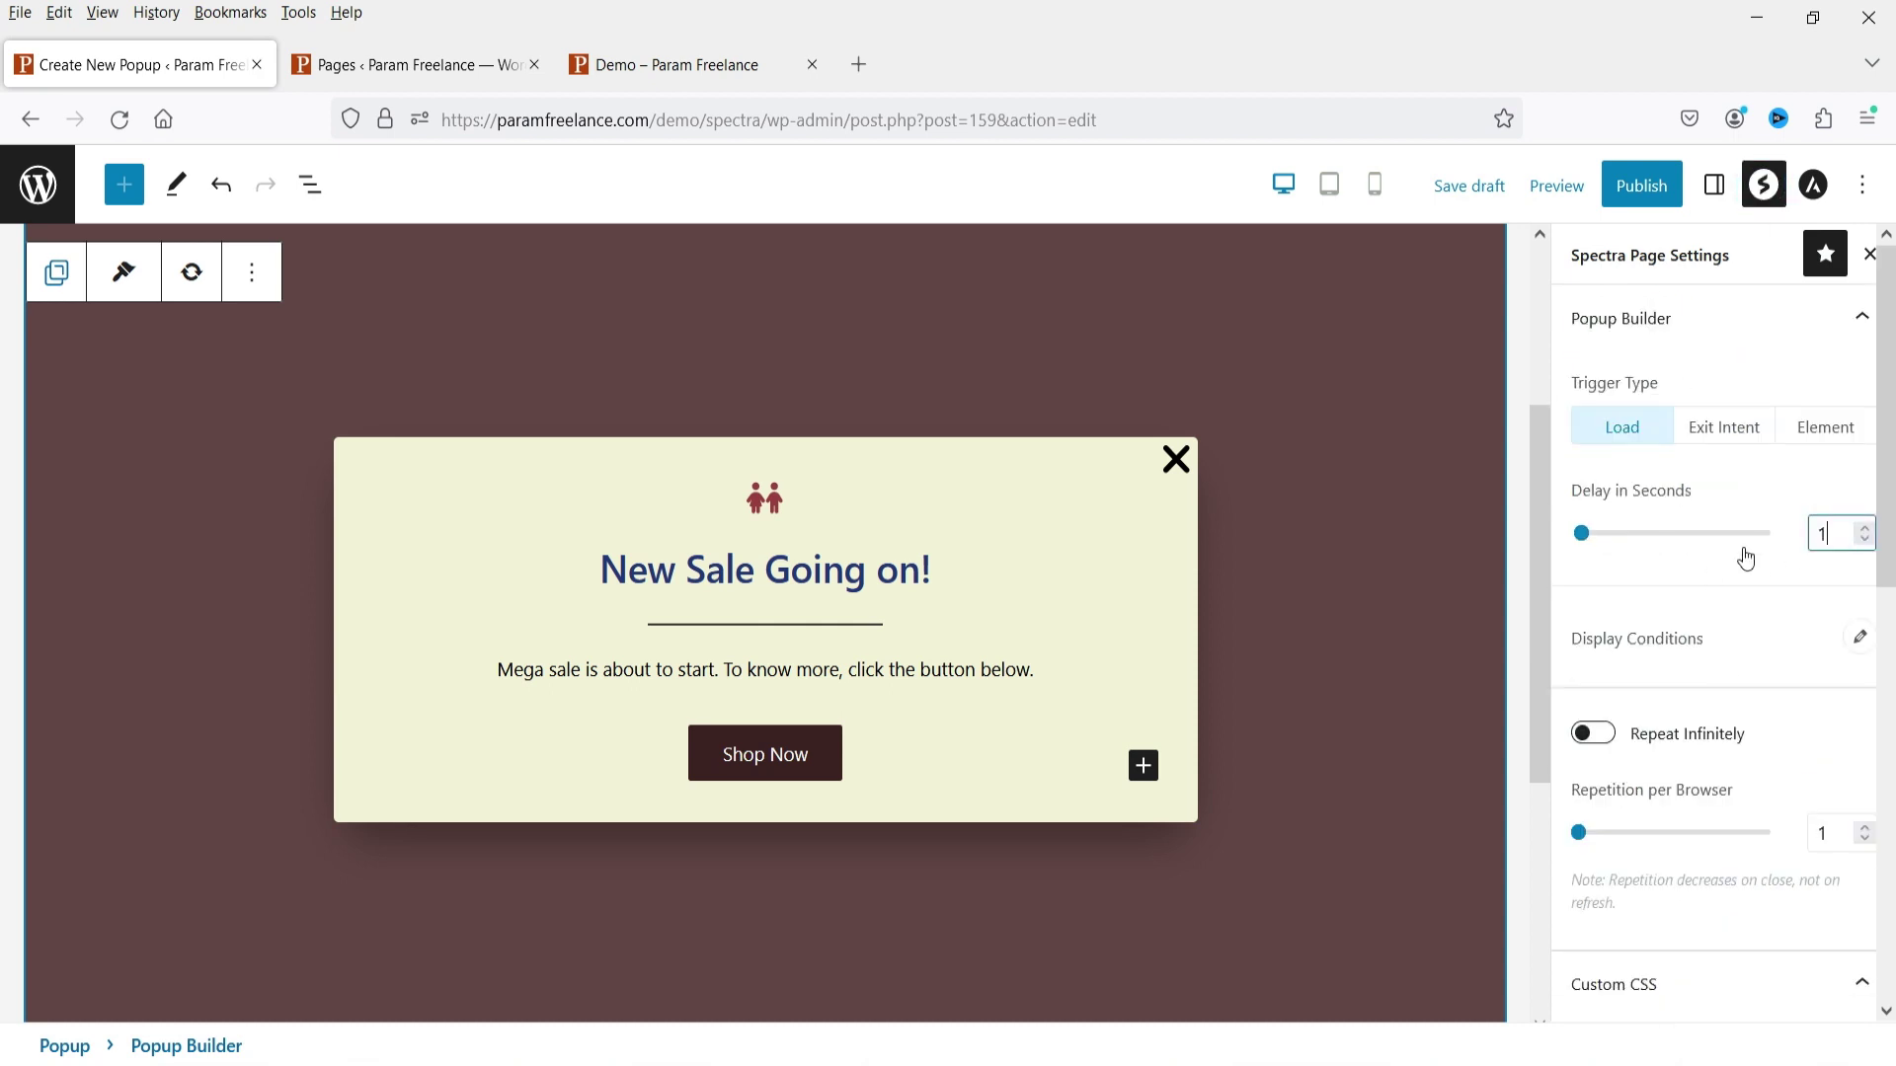
text(0)
Review the popup's display conditions without altering them, and set the repetition per browser to 5.
click(1853, 641)
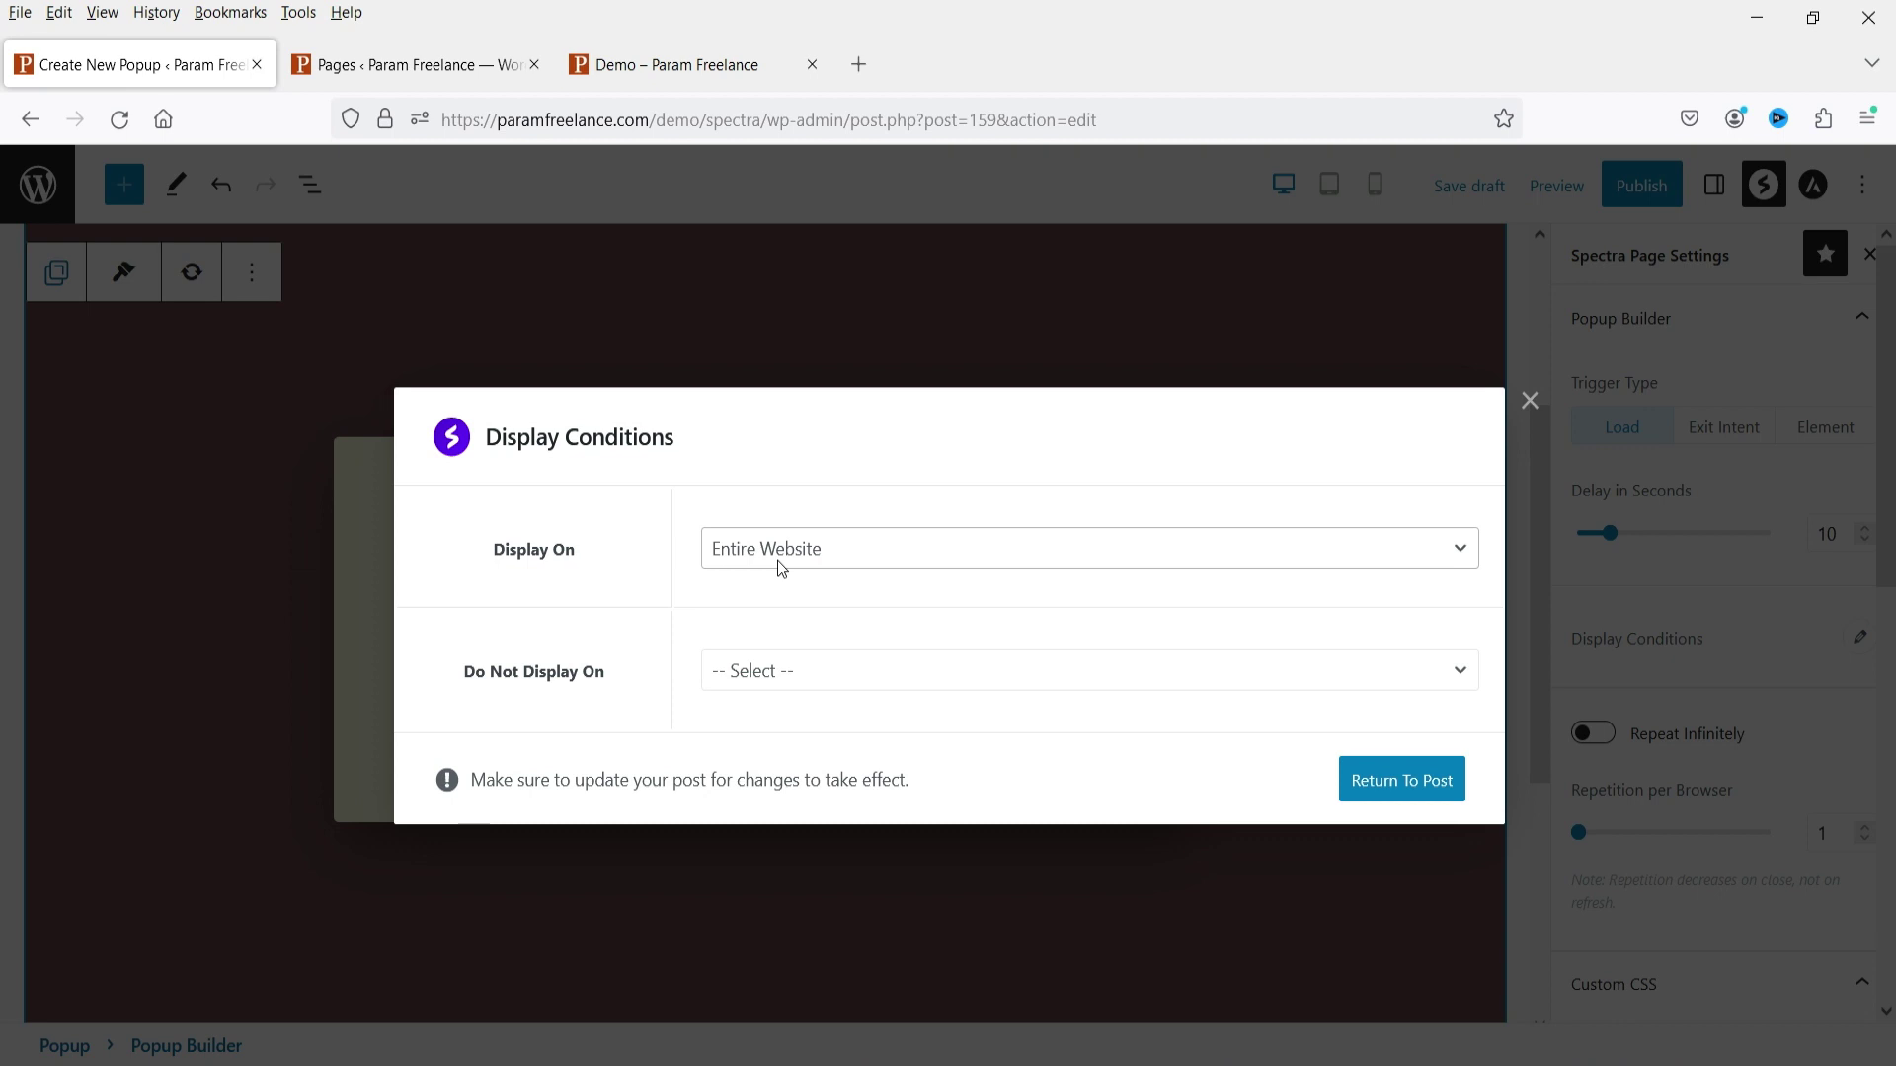
click(1403, 771)
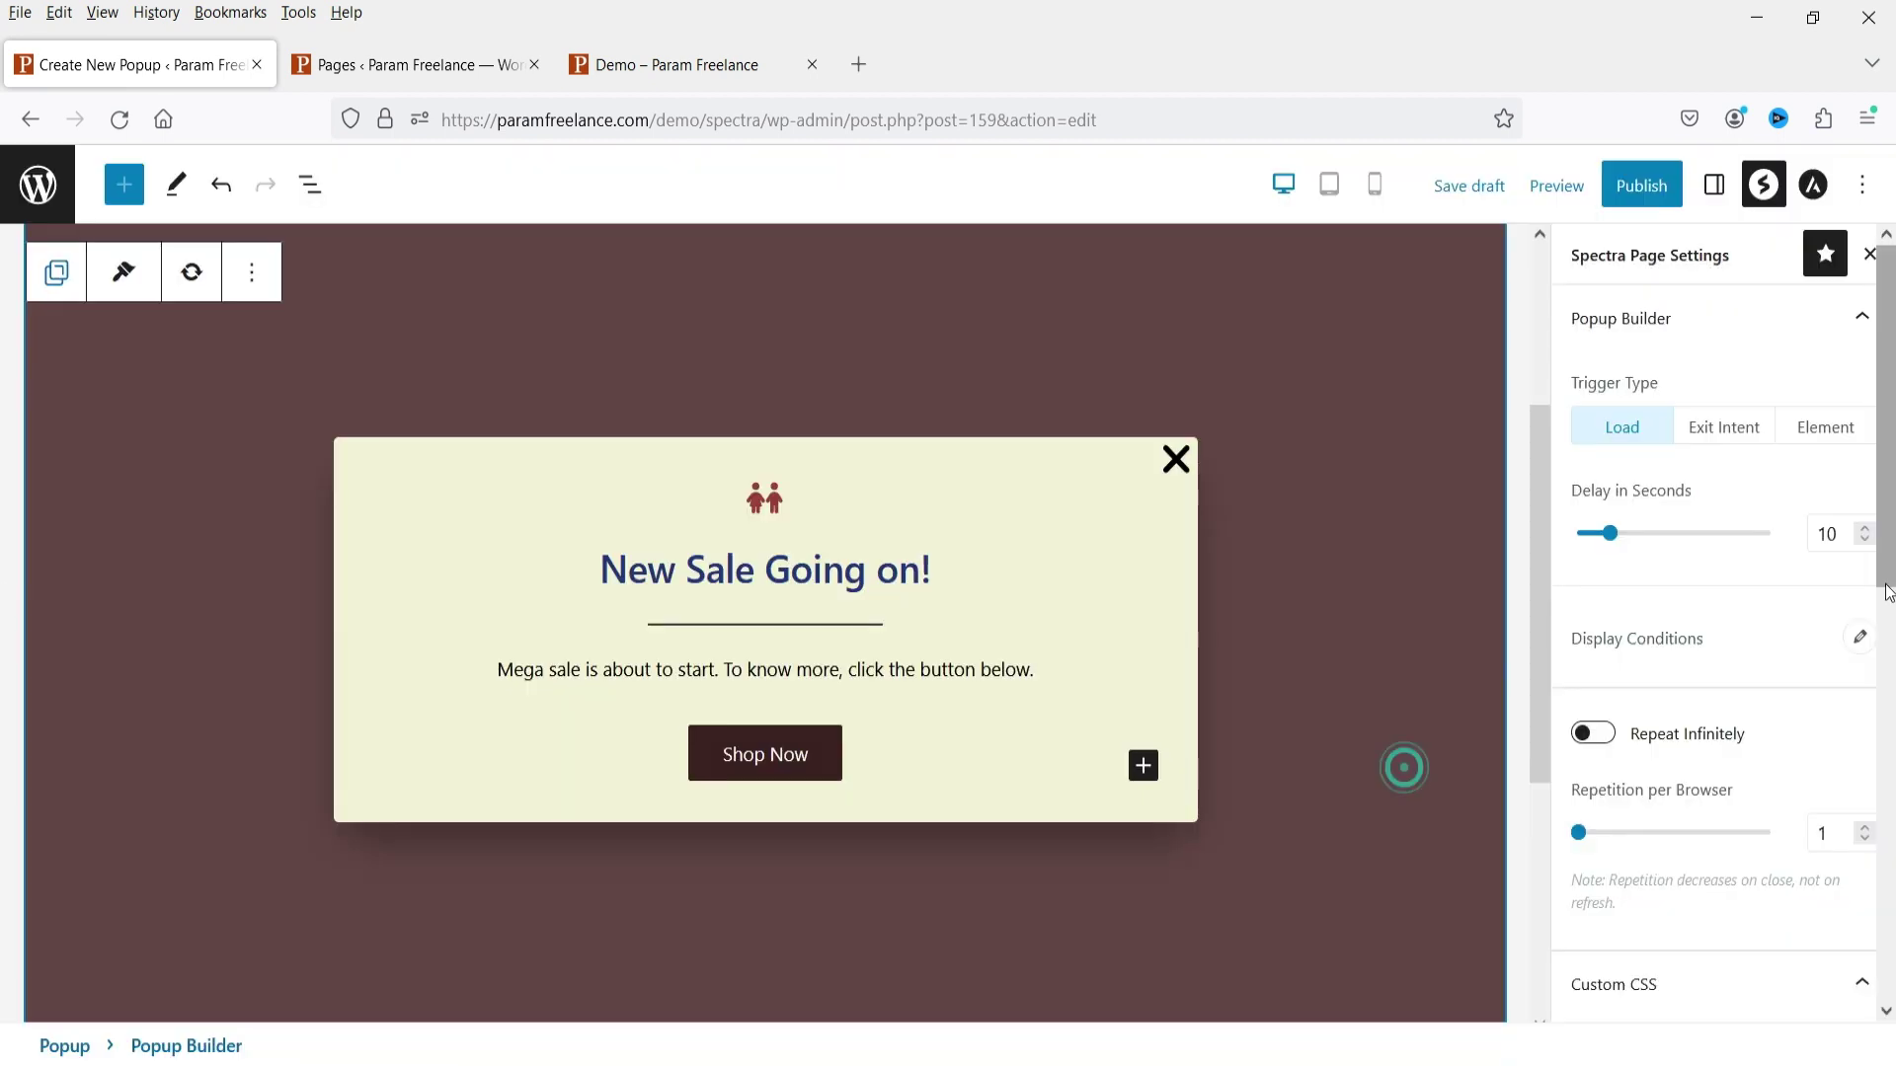
text(5)
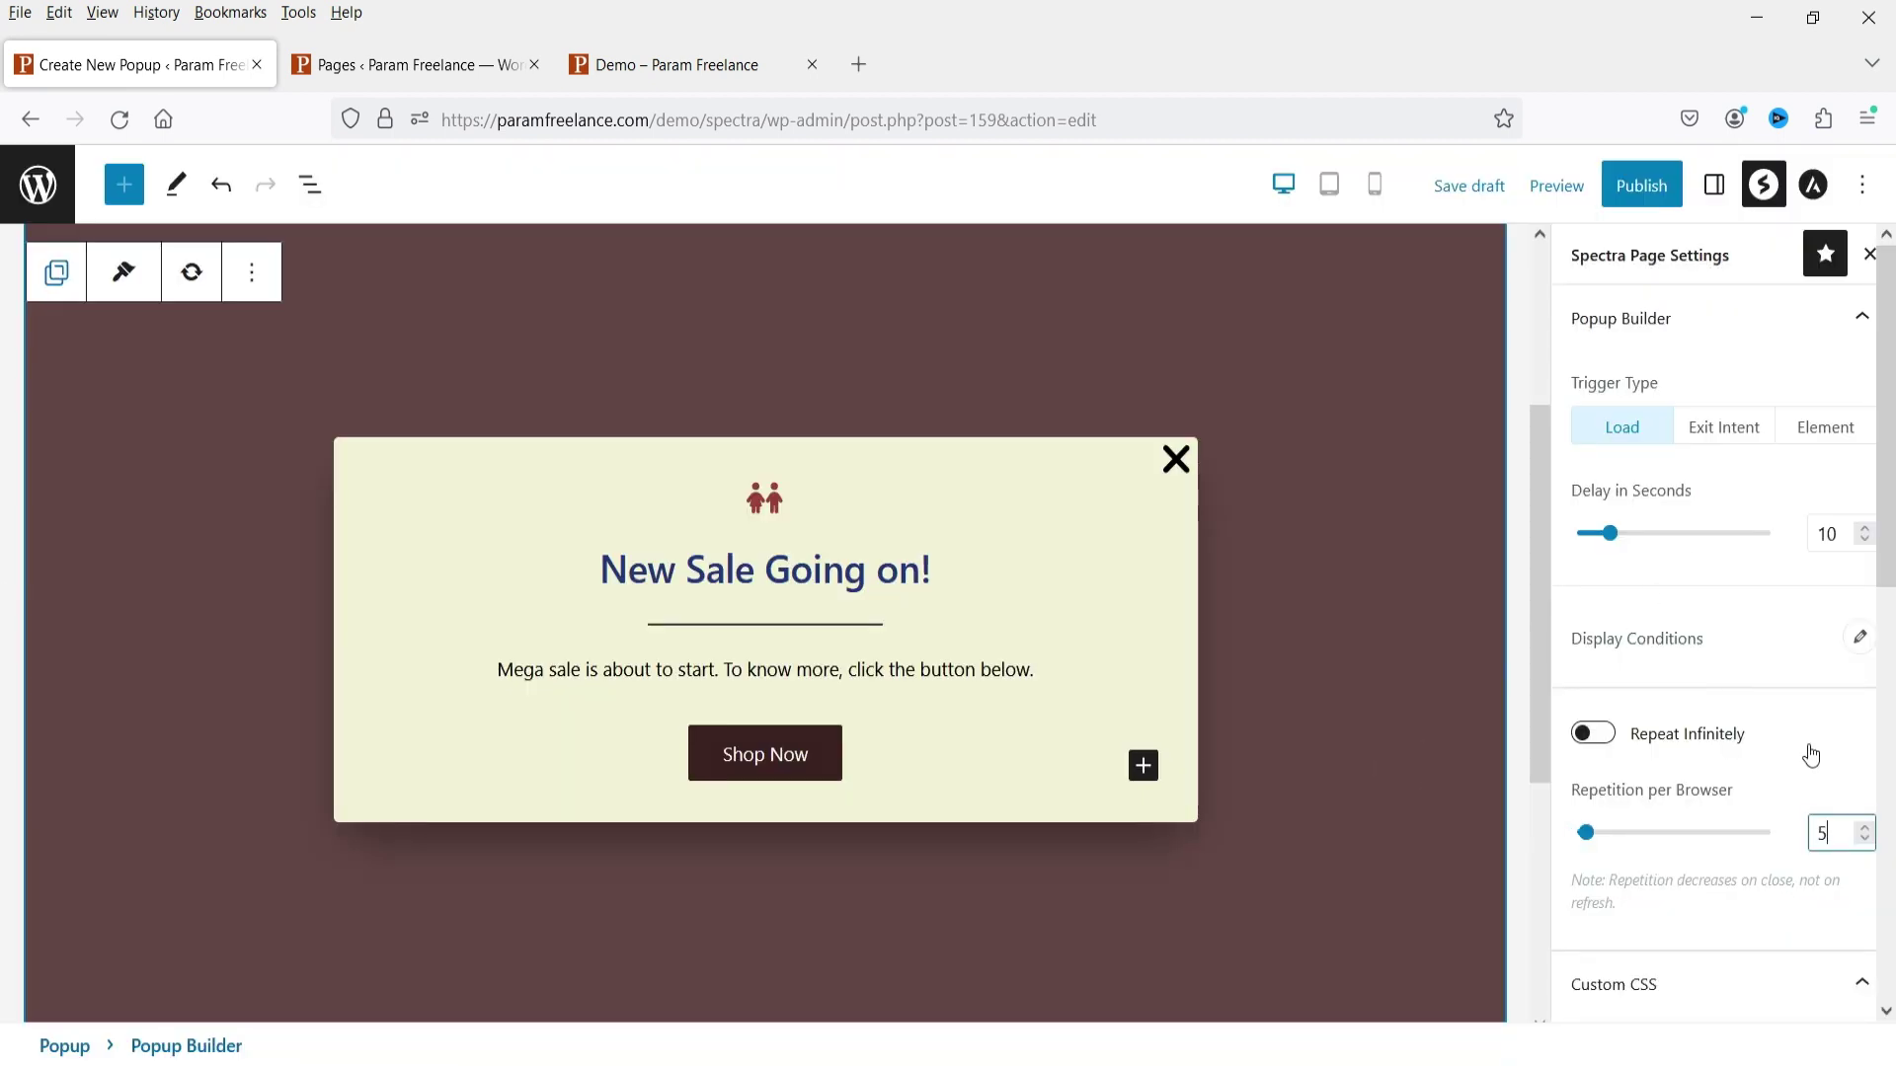
scroll(1765, 731, down, 5)
scroll(1738, 728, up, 5)
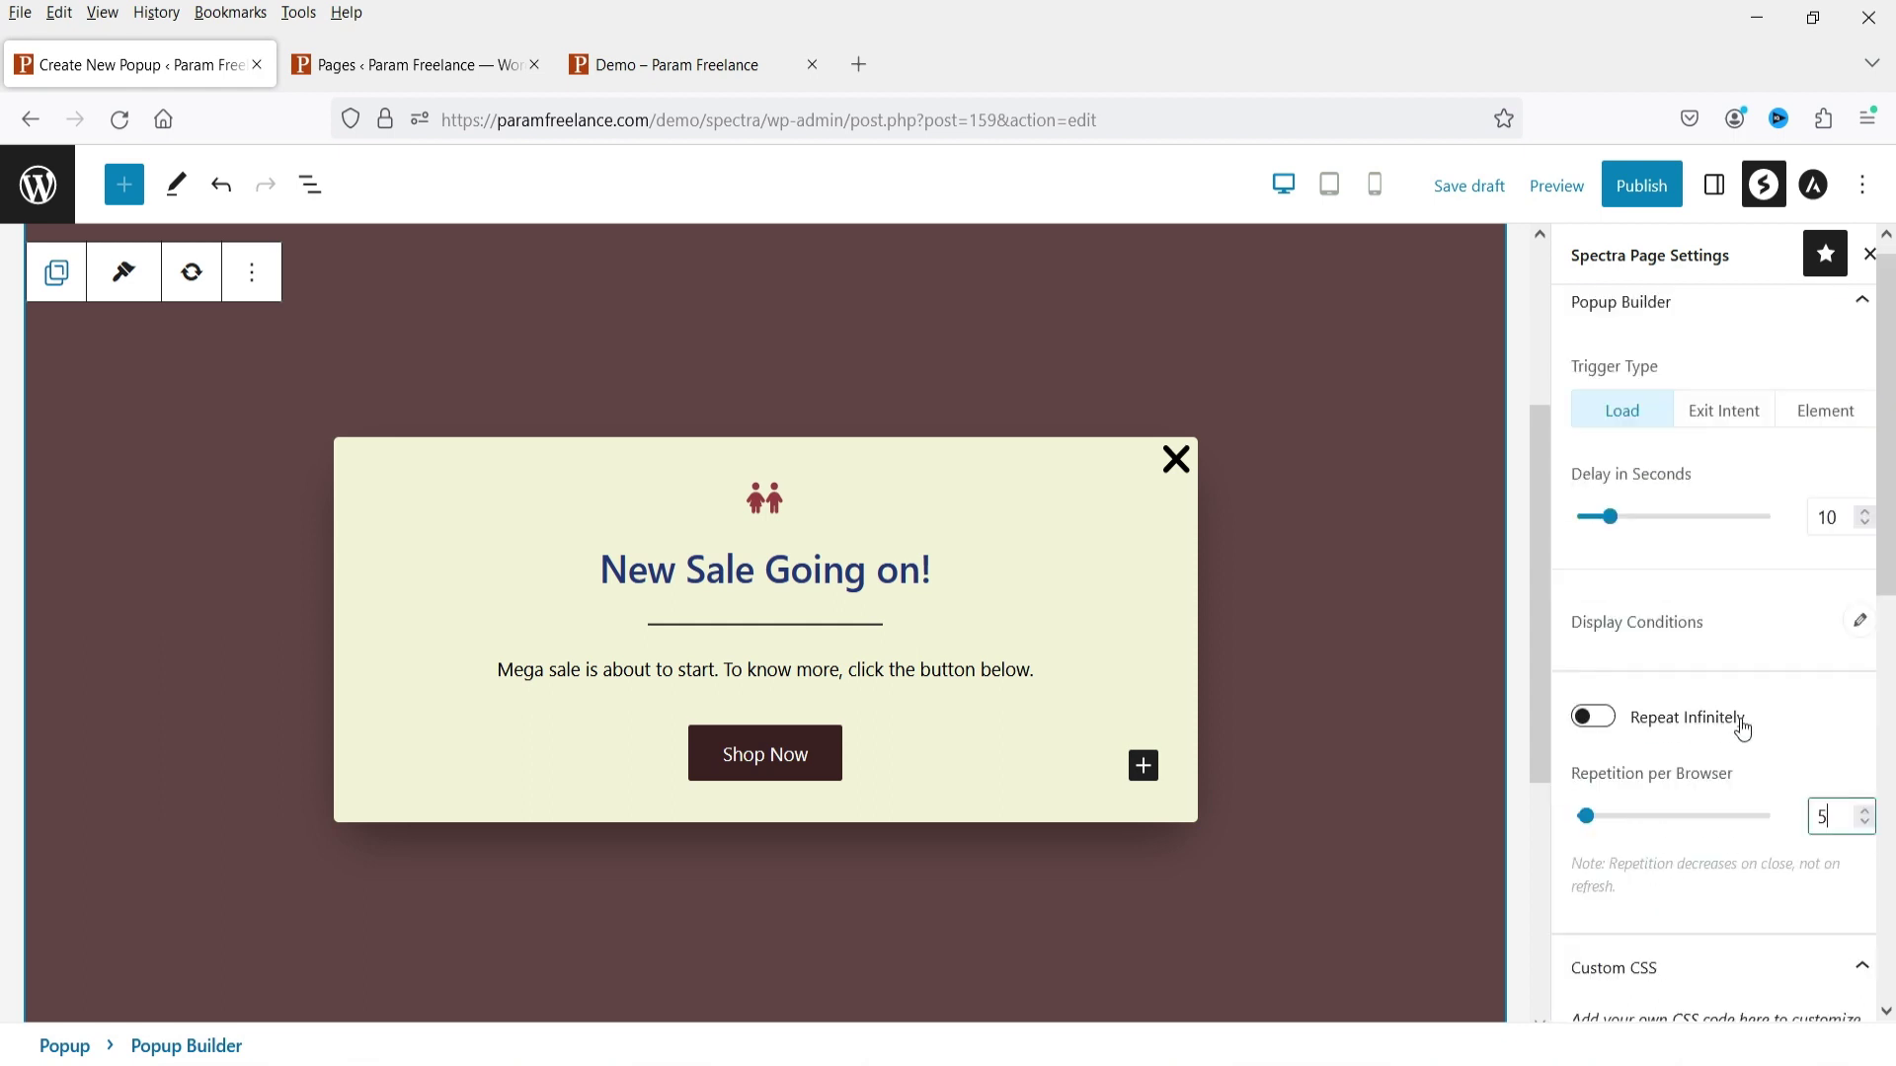
scroll(1743, 728, down, 4)
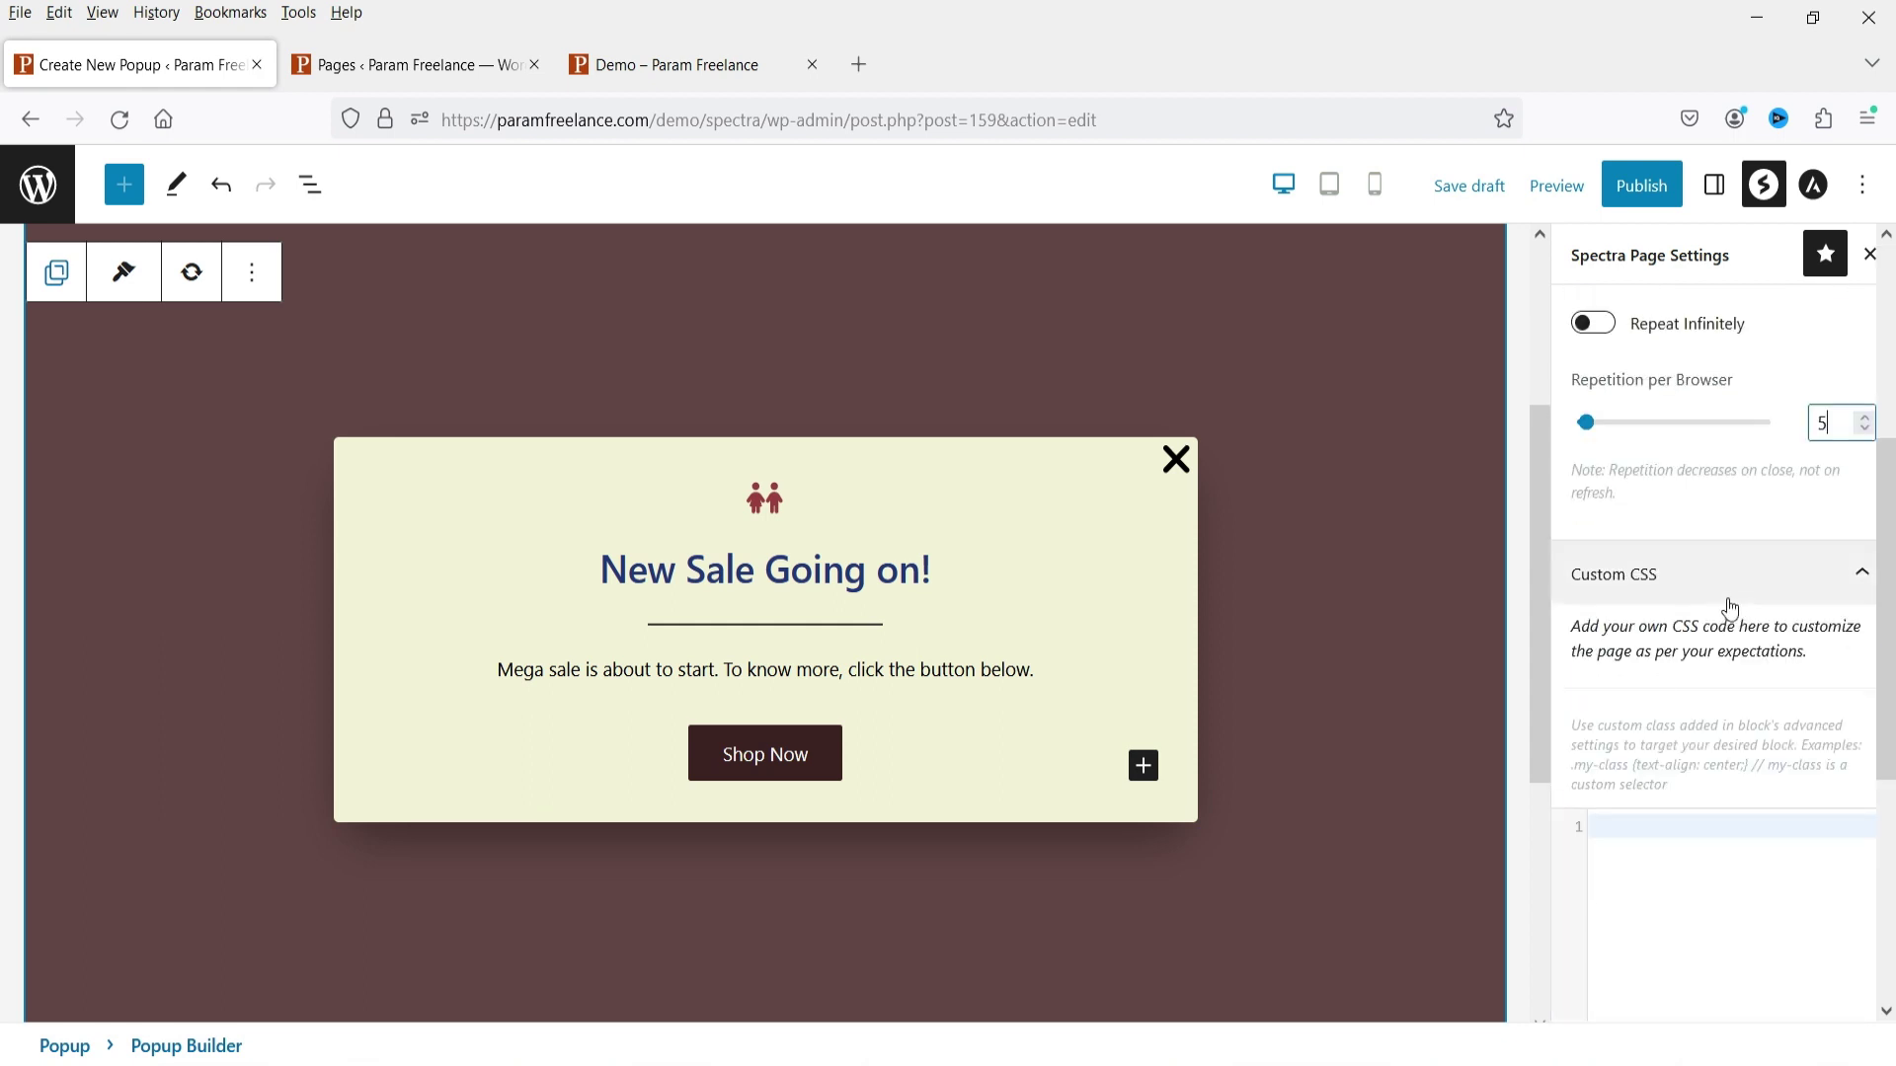
scroll(1718, 879, up, 4)
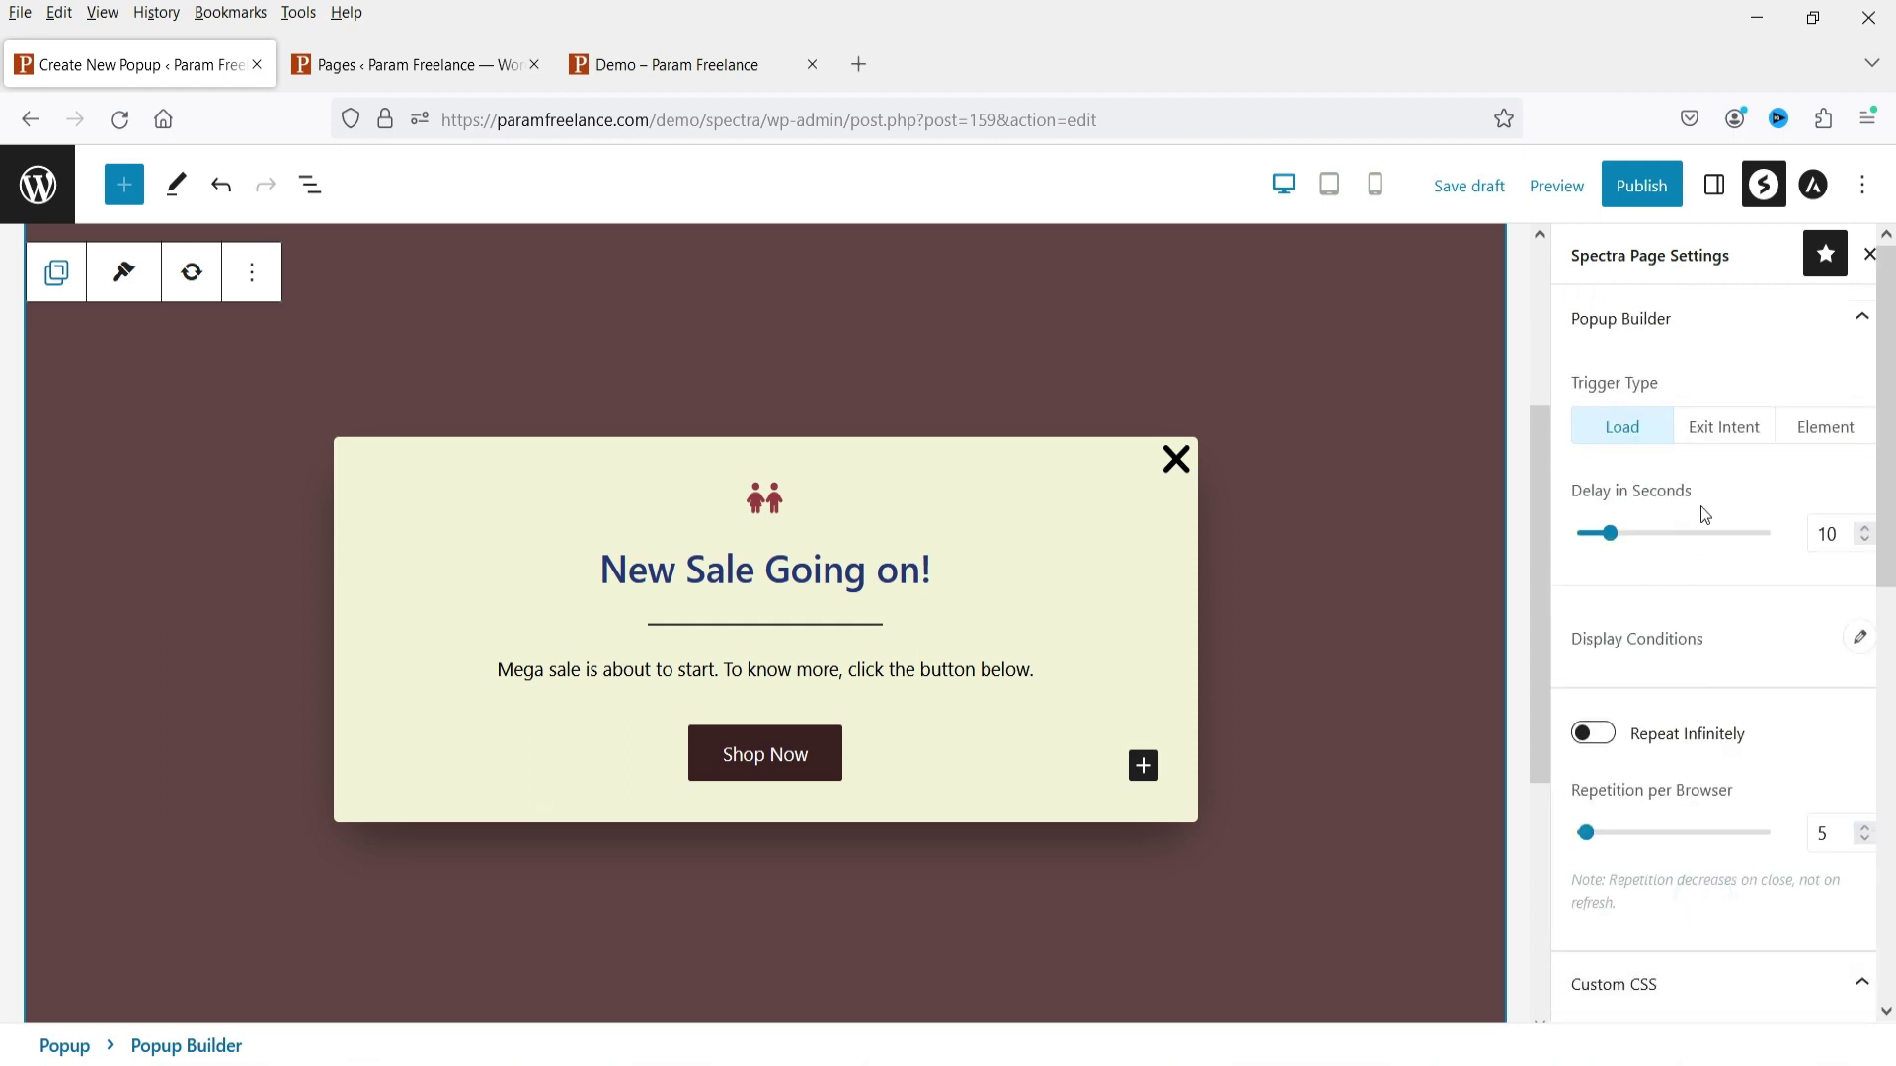
Try the Exit Intent trigger, check its display conditions, and return the trigger type to Load.
click(1725, 441)
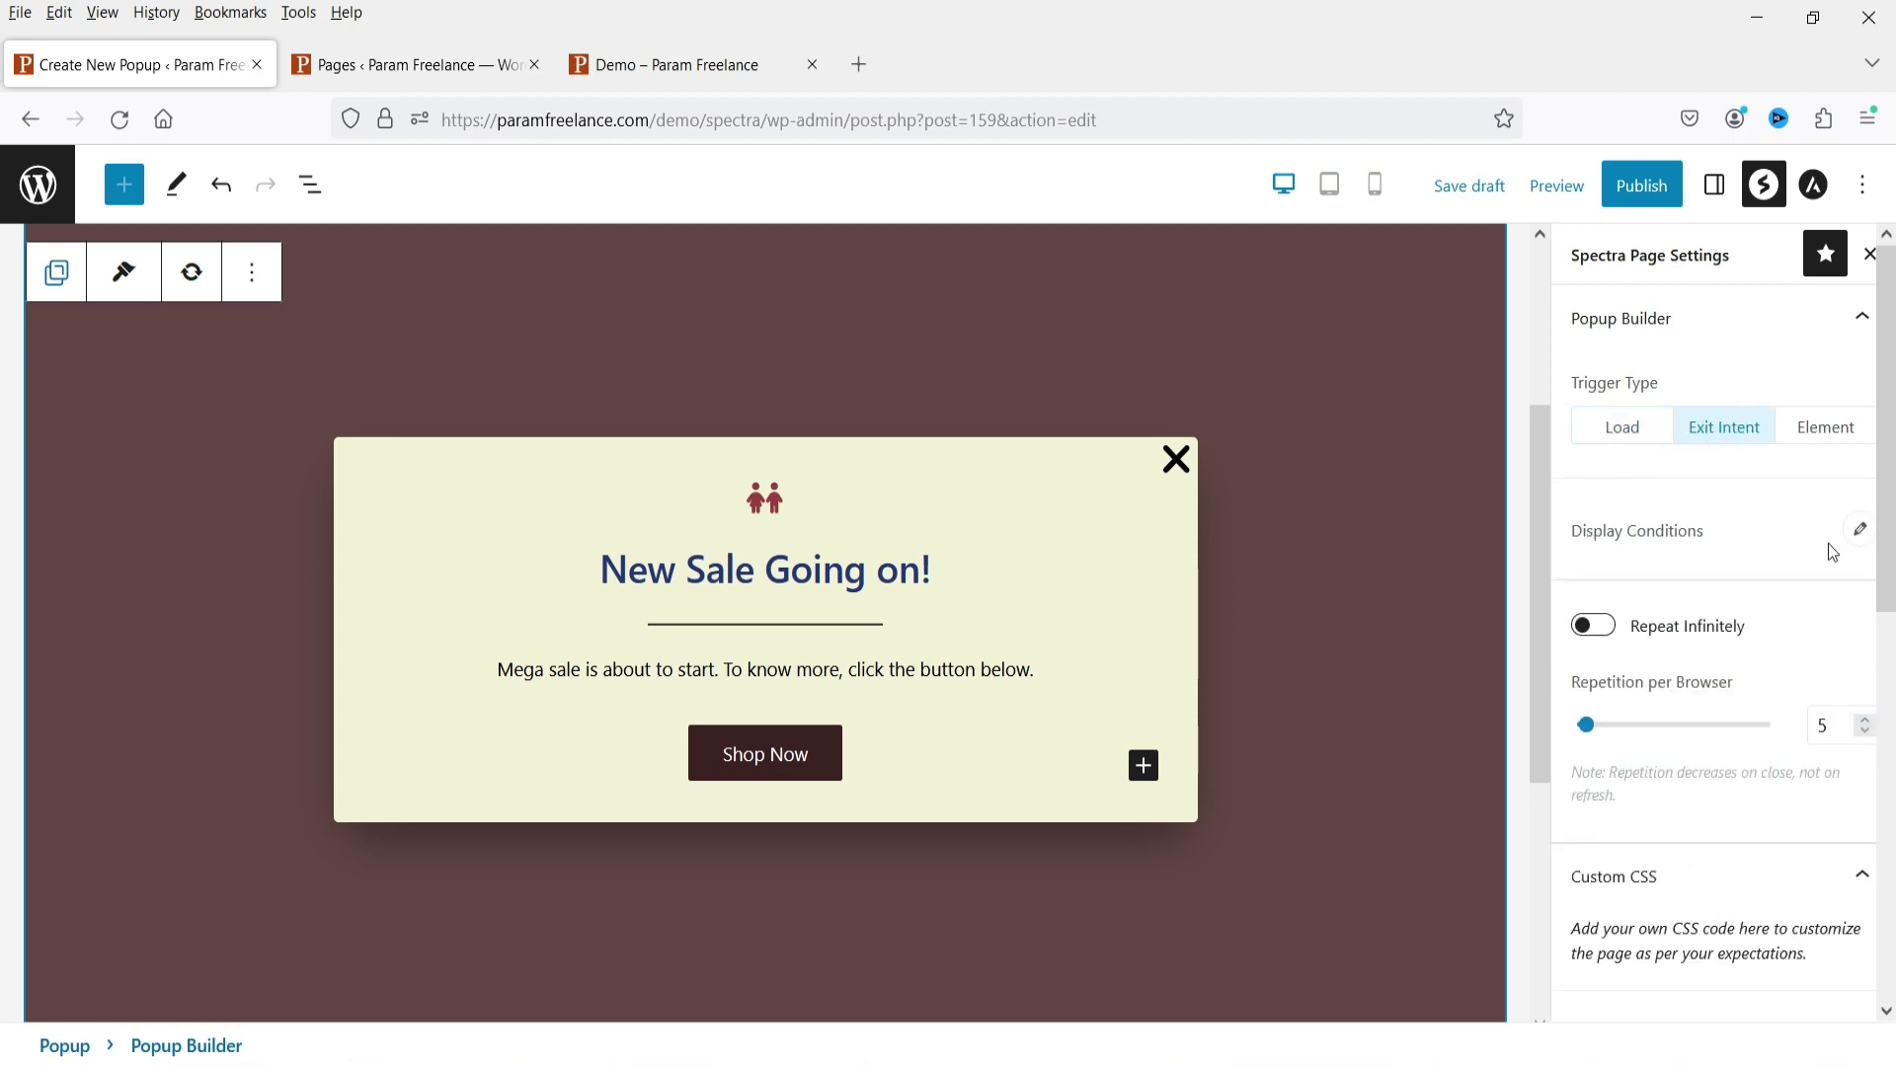
click(1860, 532)
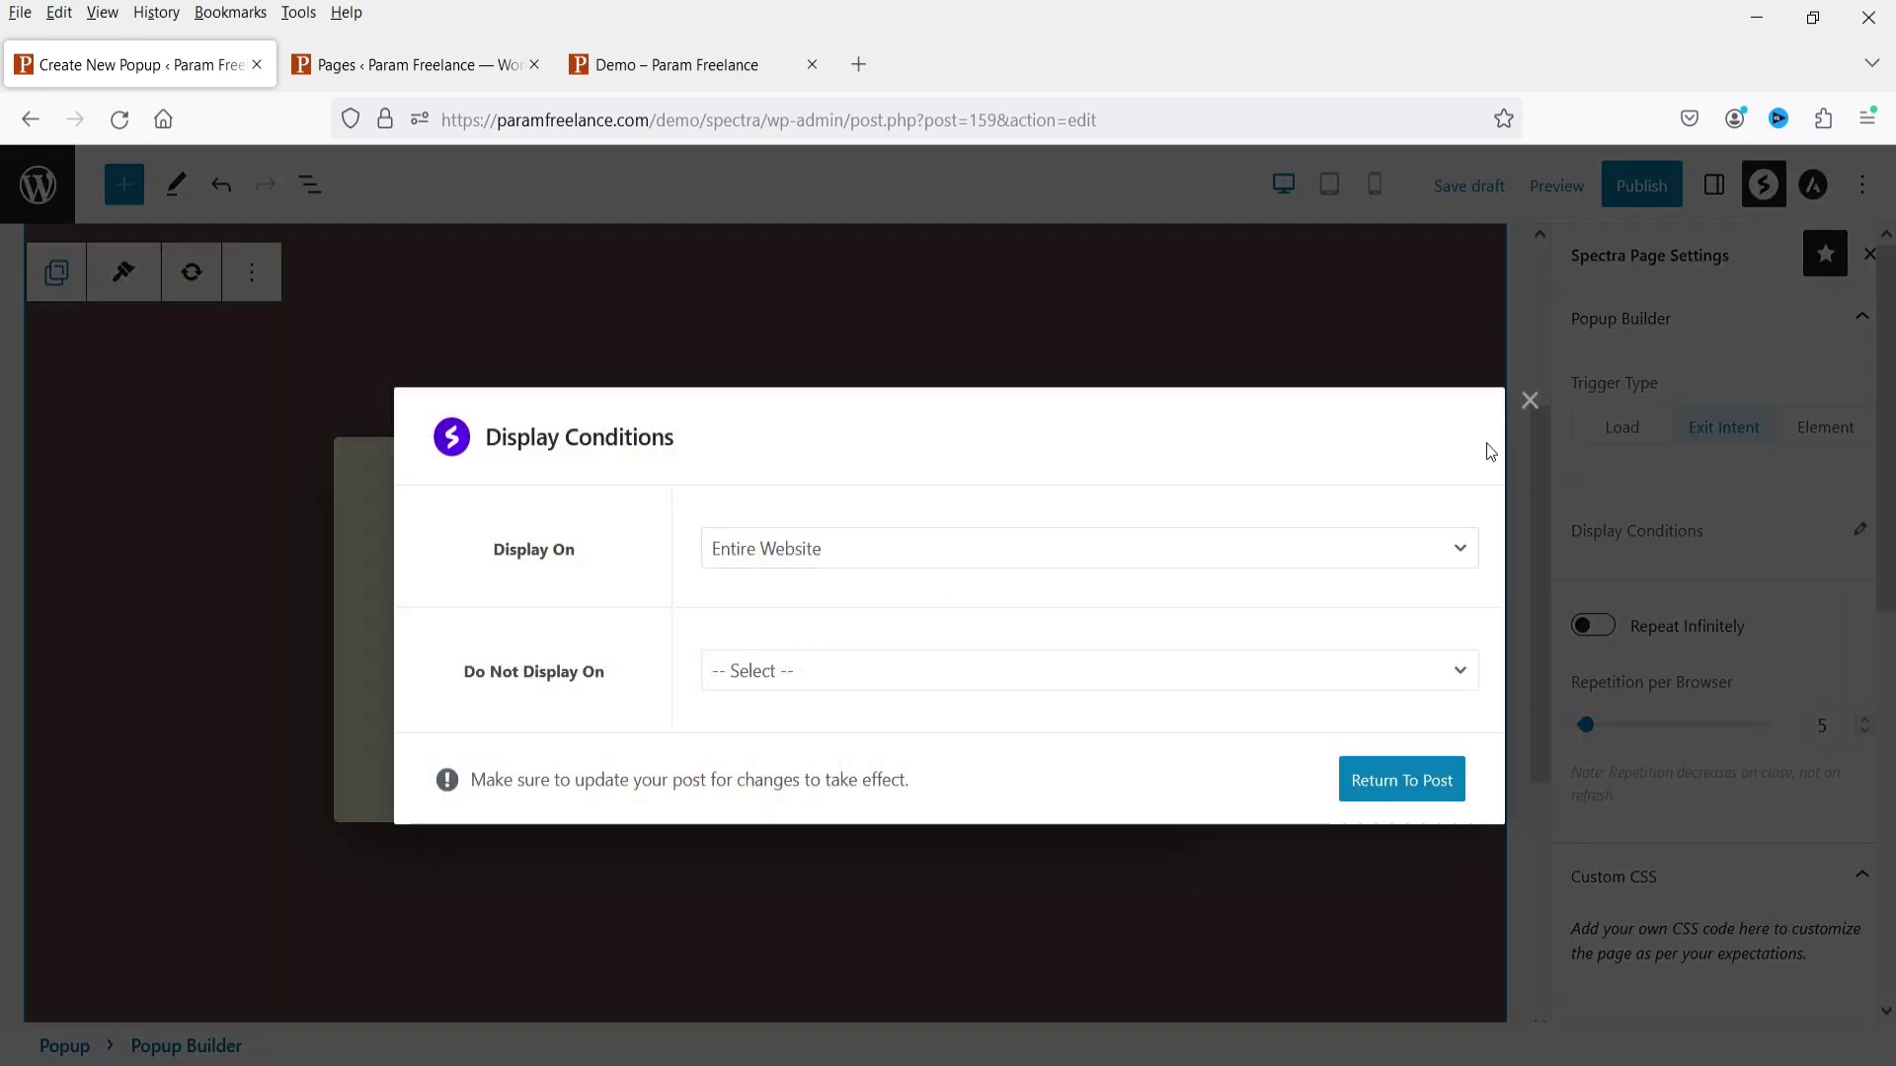
click(1529, 401)
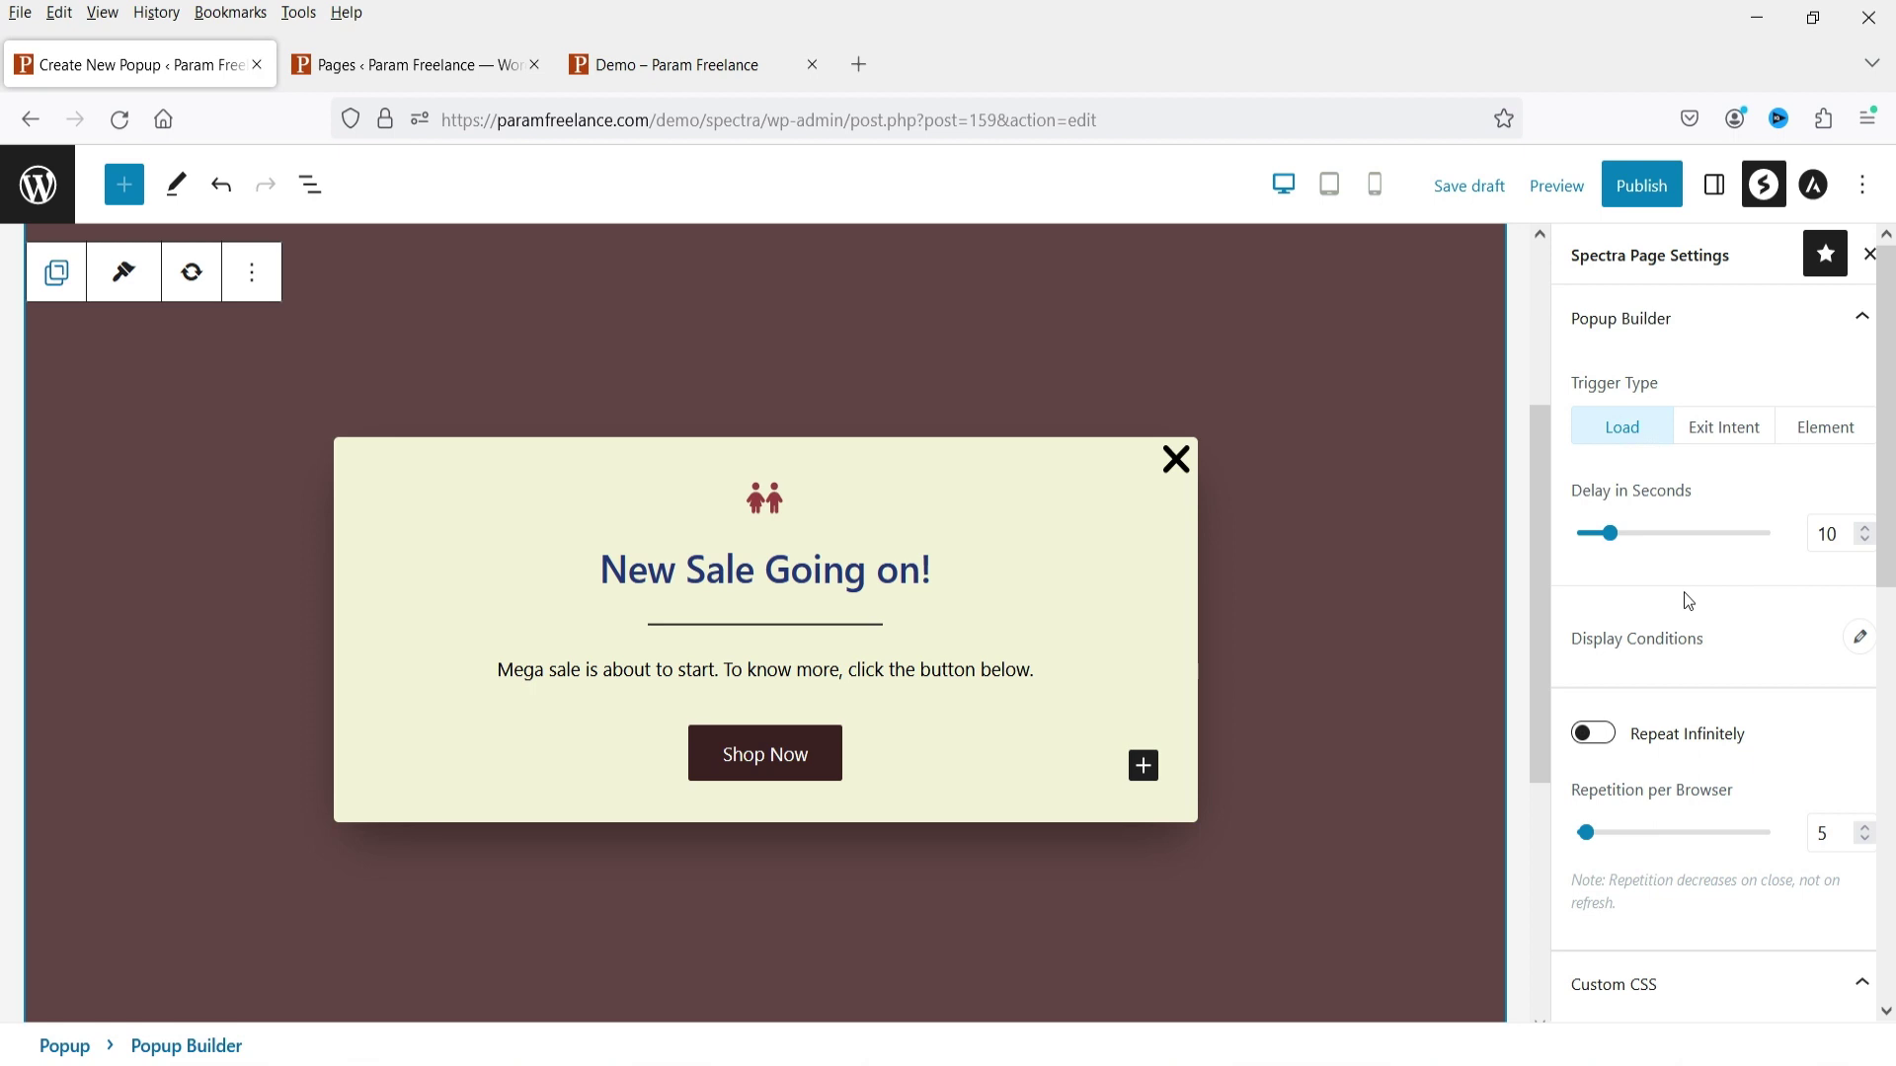
Publish the sale popup with public visibility and immediate publishing, confirming the pre-publish check.
click(1641, 185)
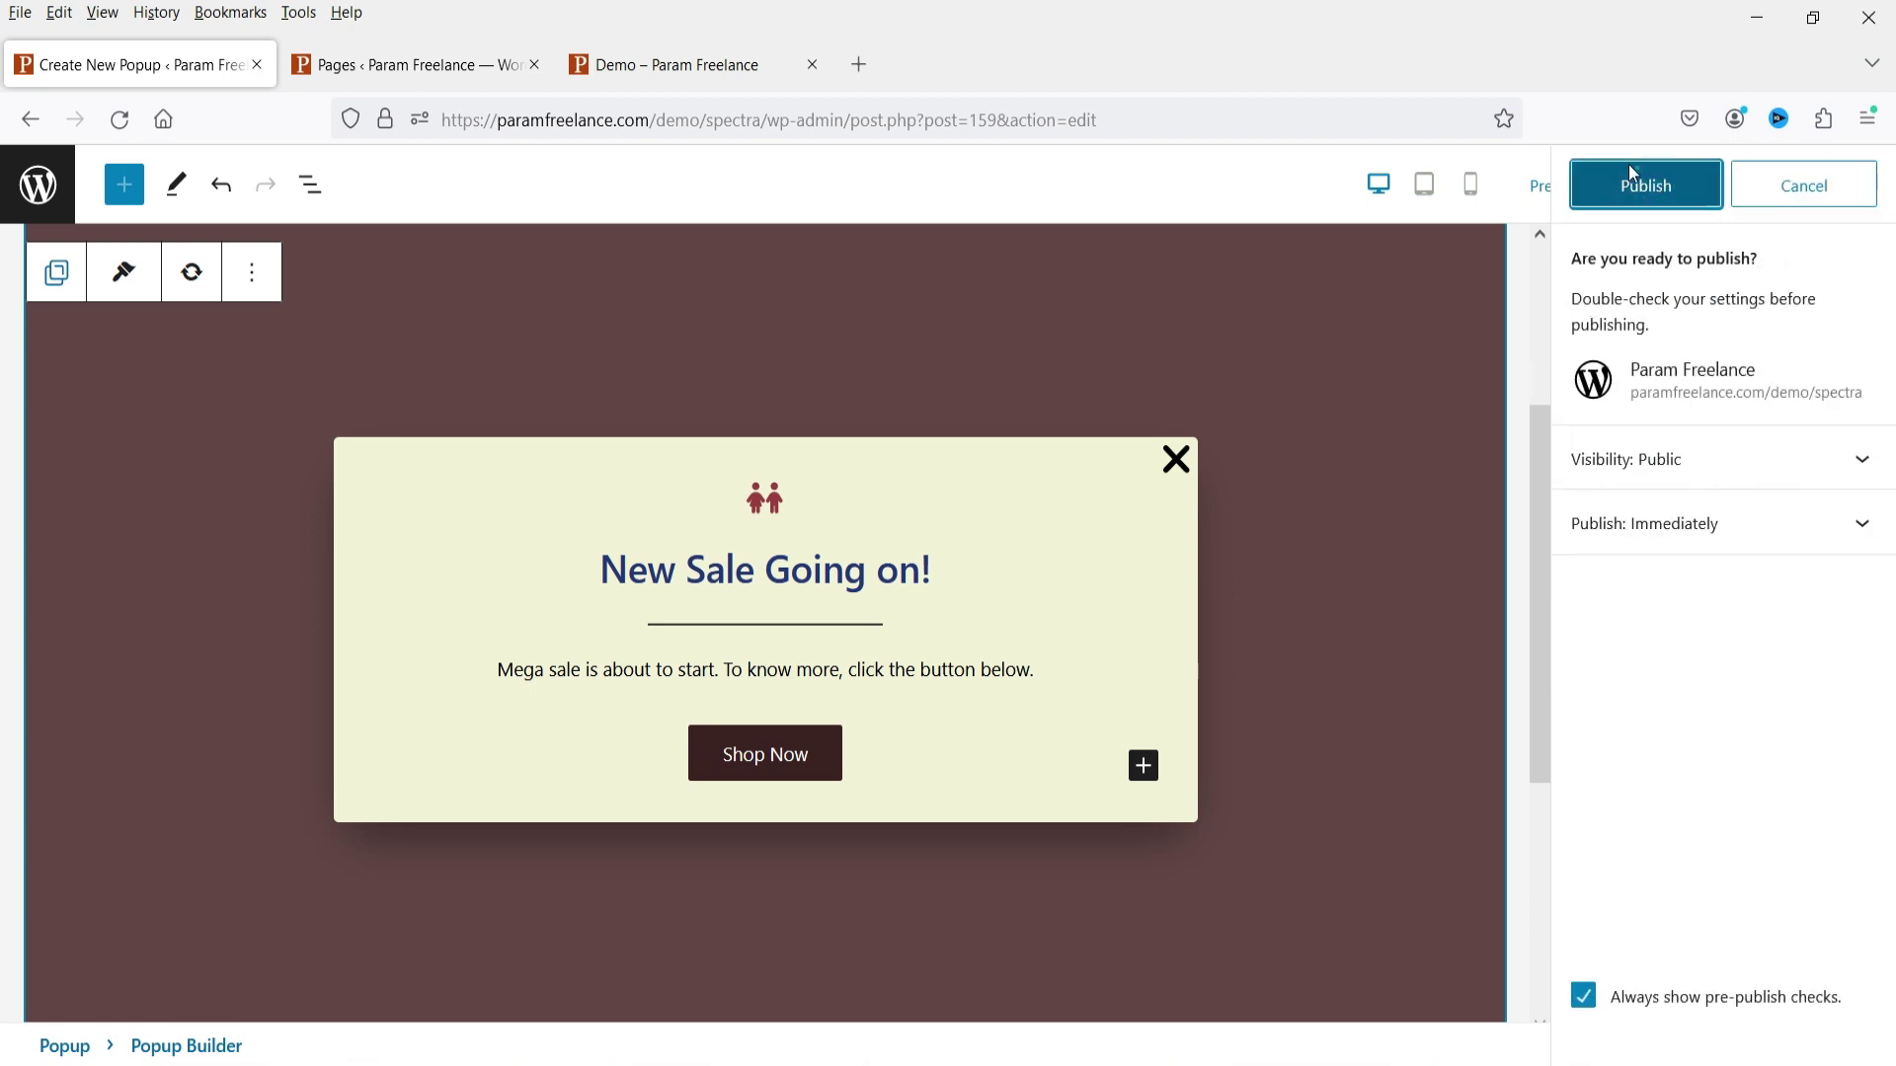
click(1637, 182)
Reload the live Demo page to check the sale popup and the flash sale bar, and dismiss both.
click(720, 78)
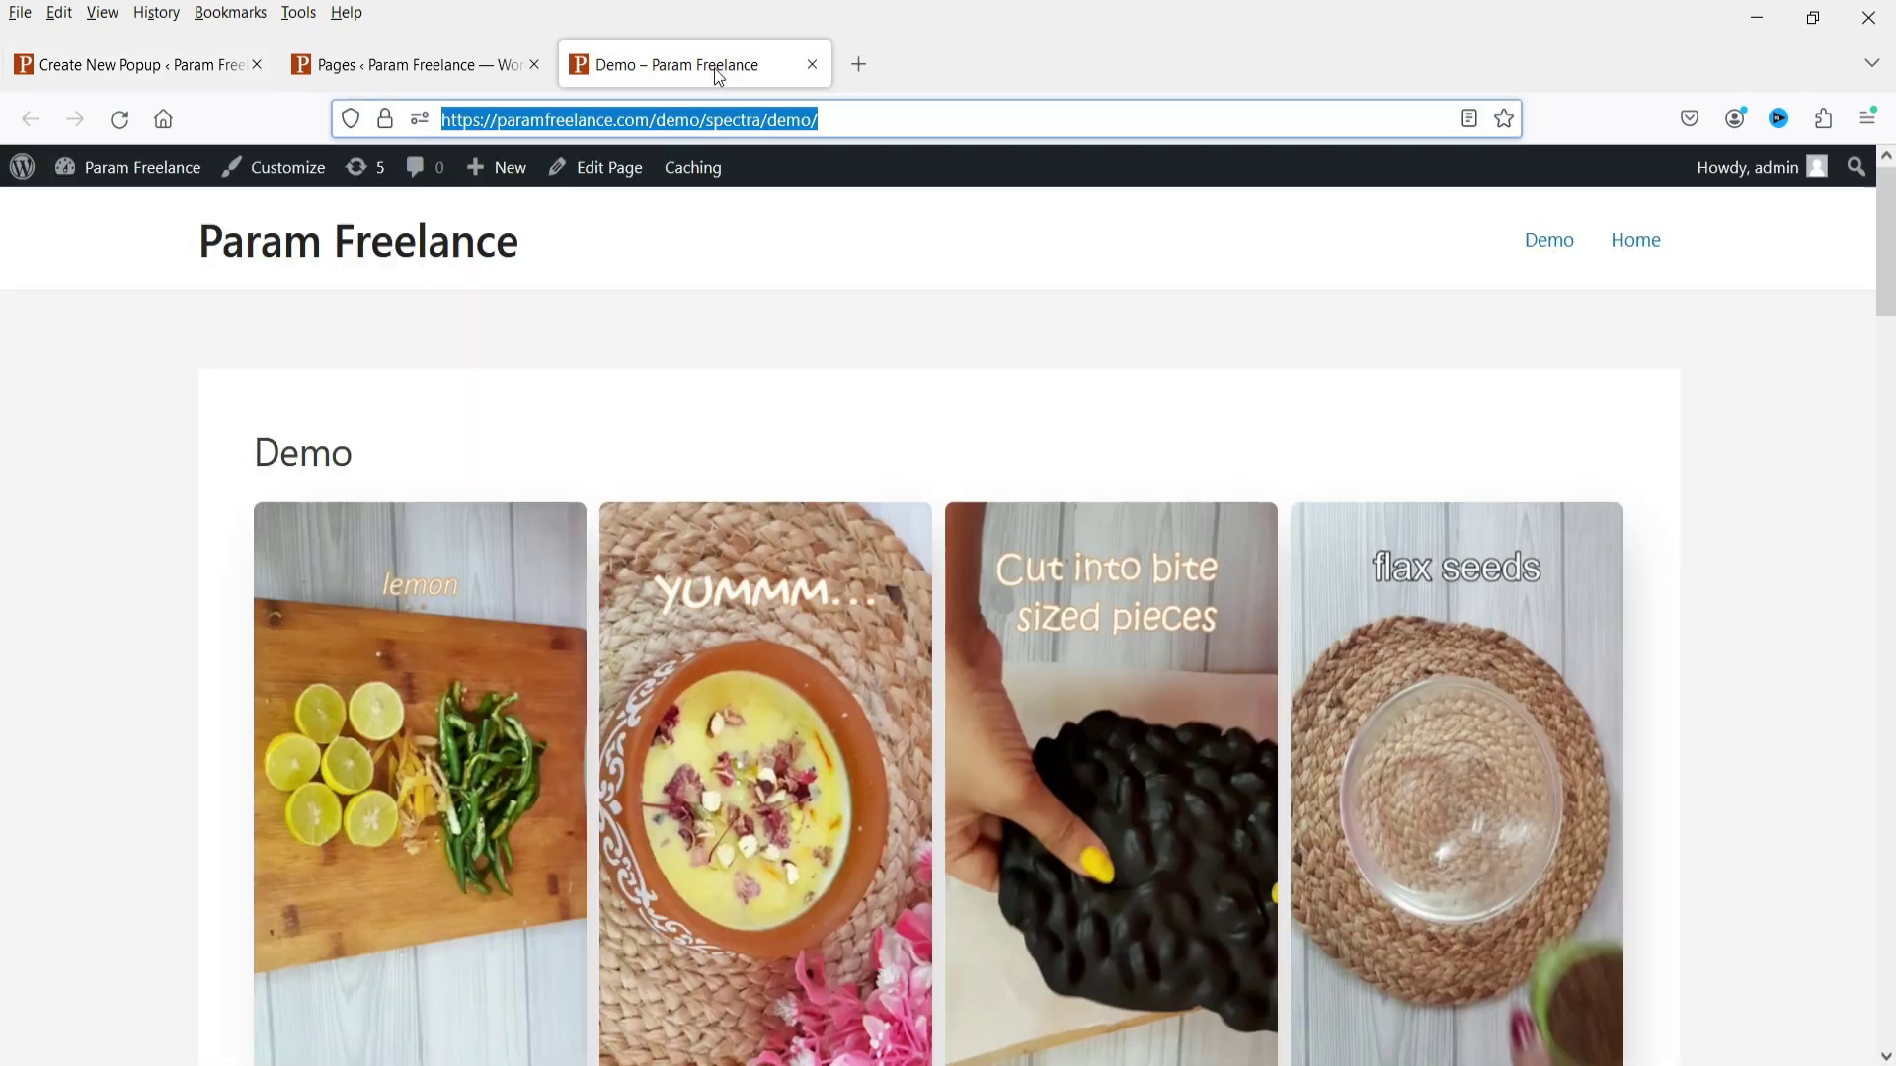
click(10, 432)
click(121, 119)
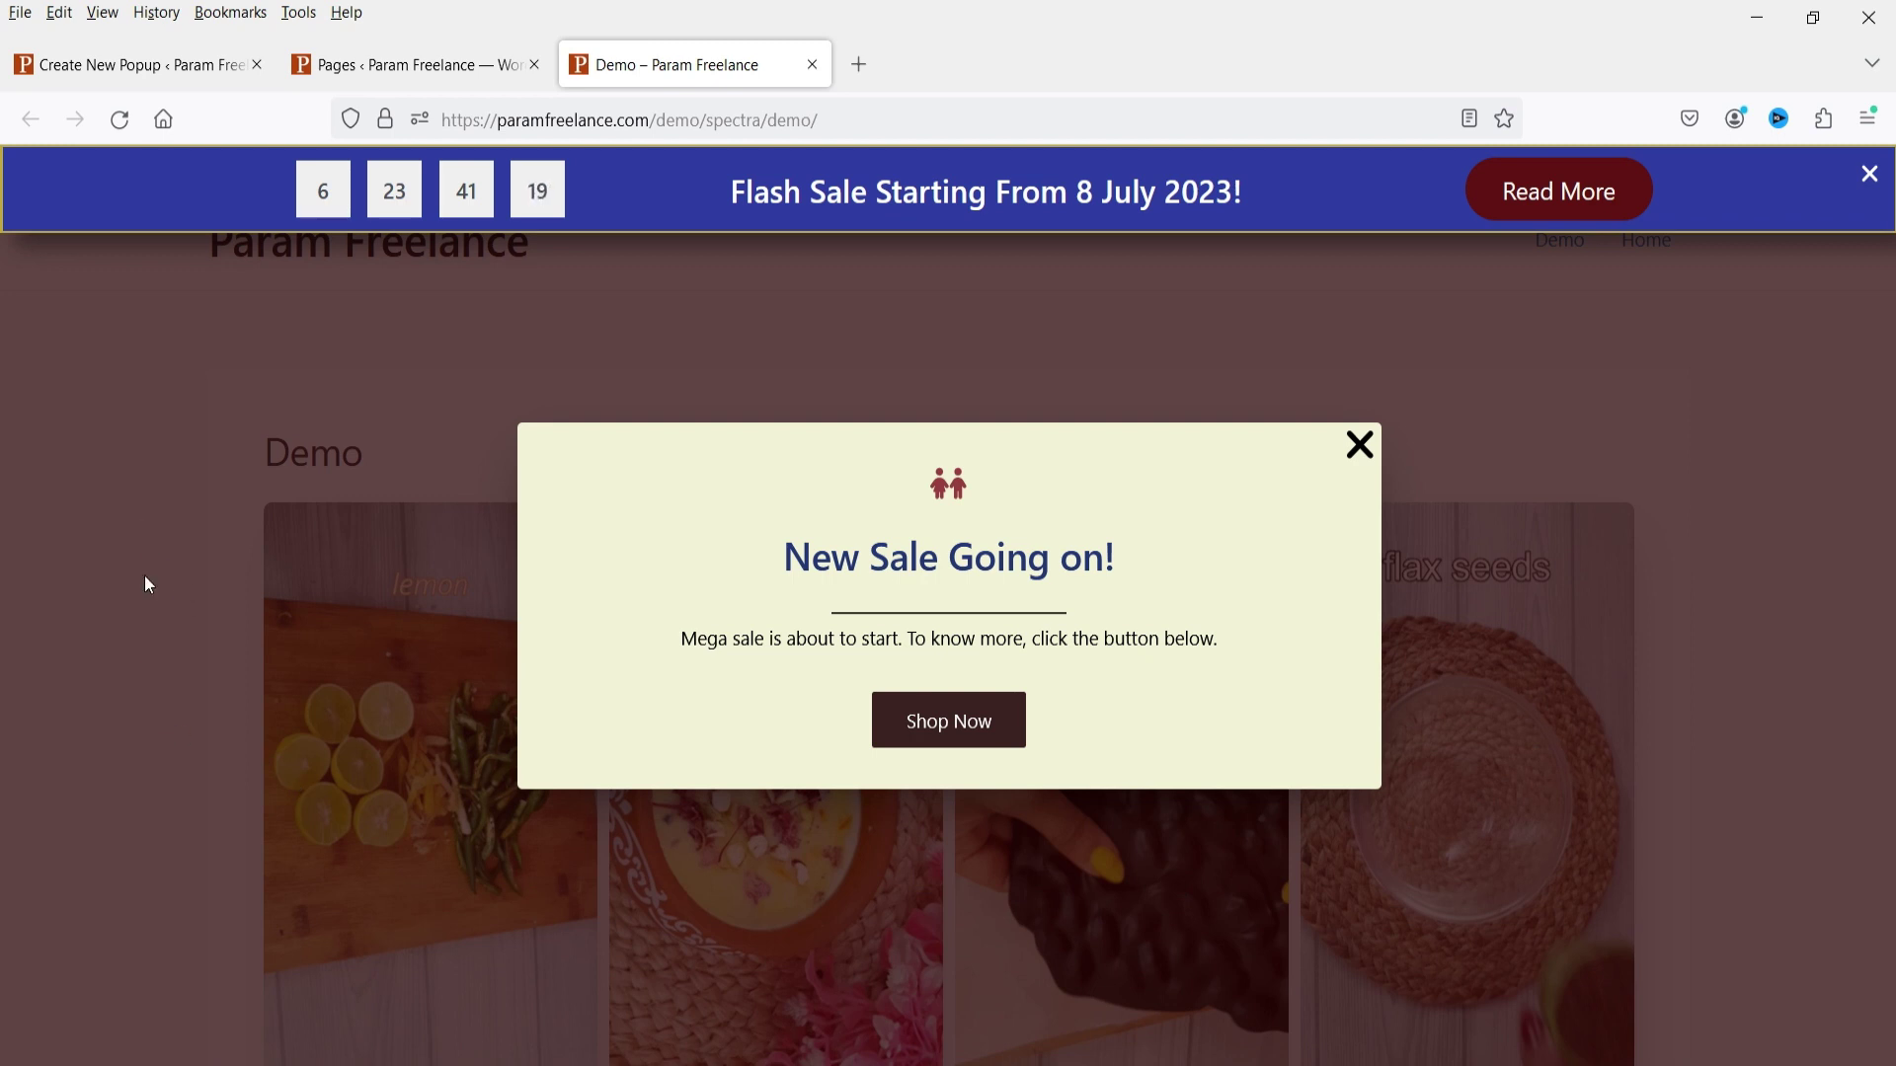
click(1572, 576)
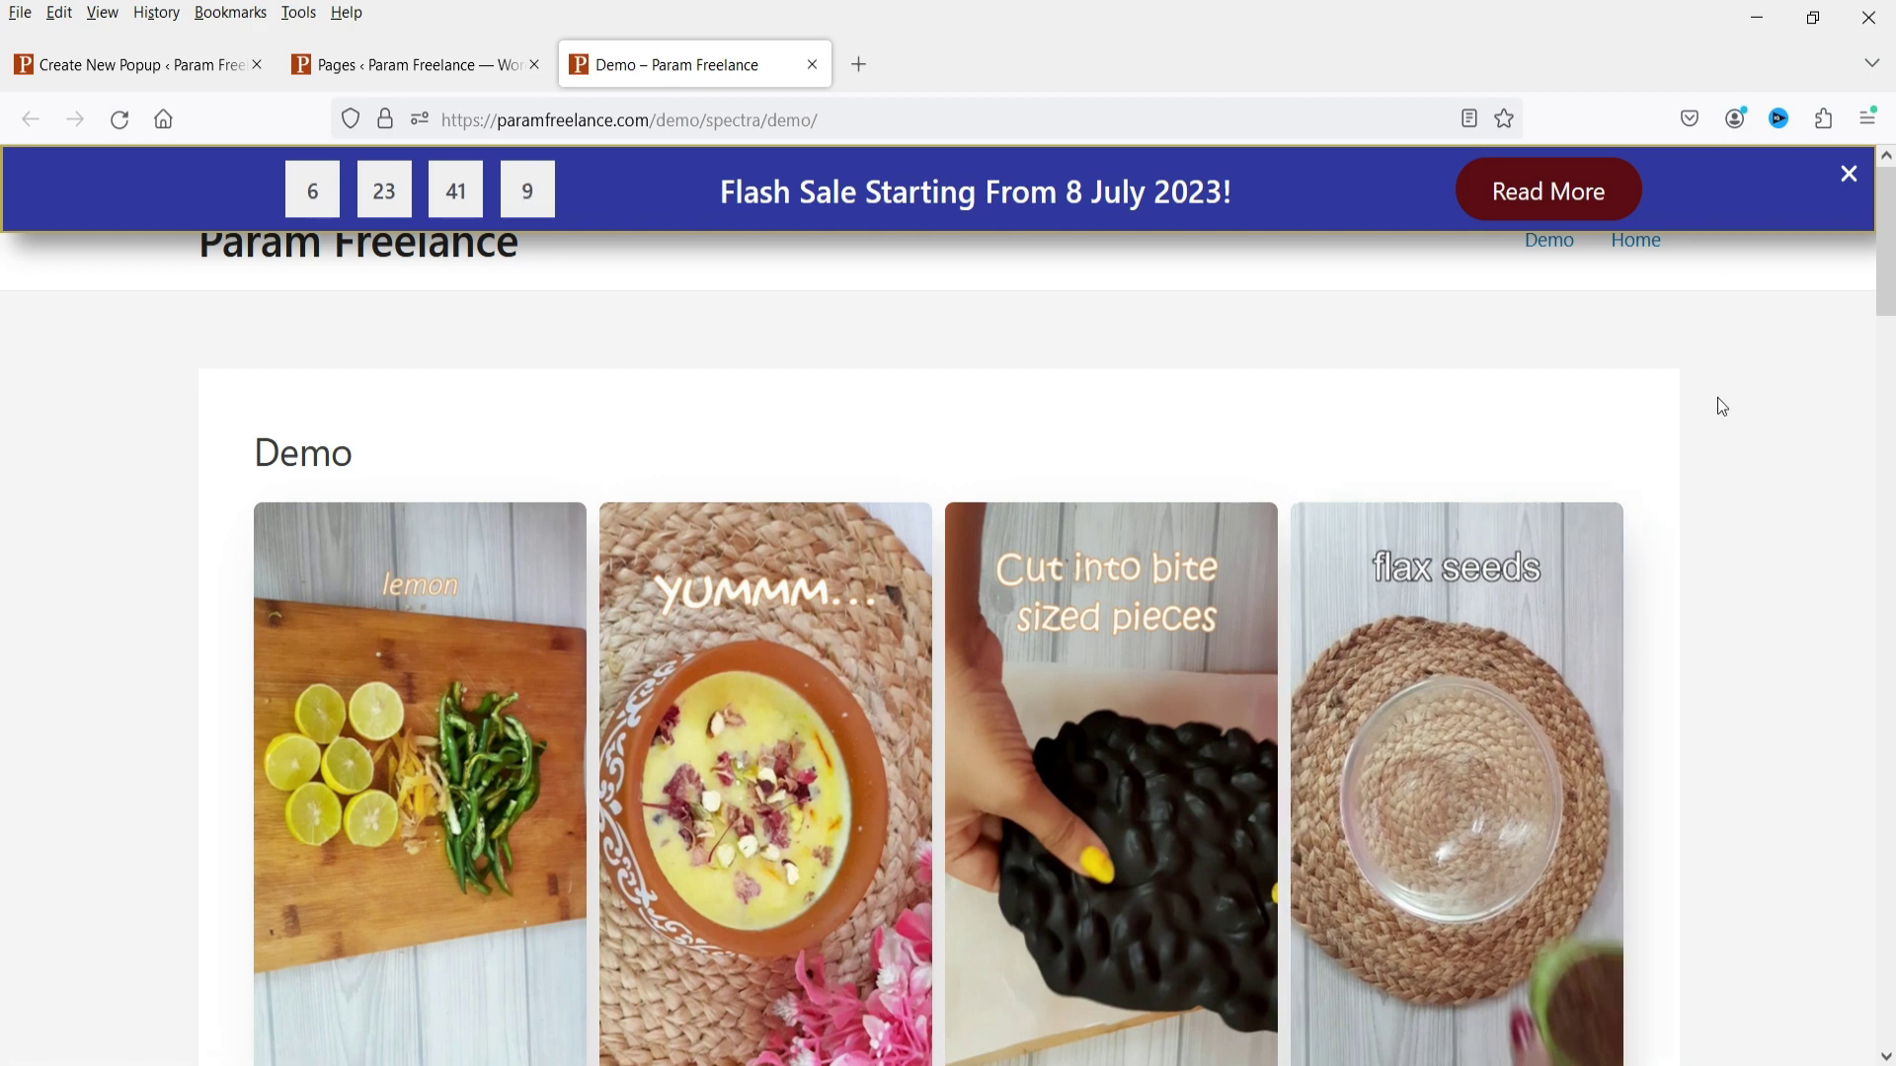
click(1850, 178)
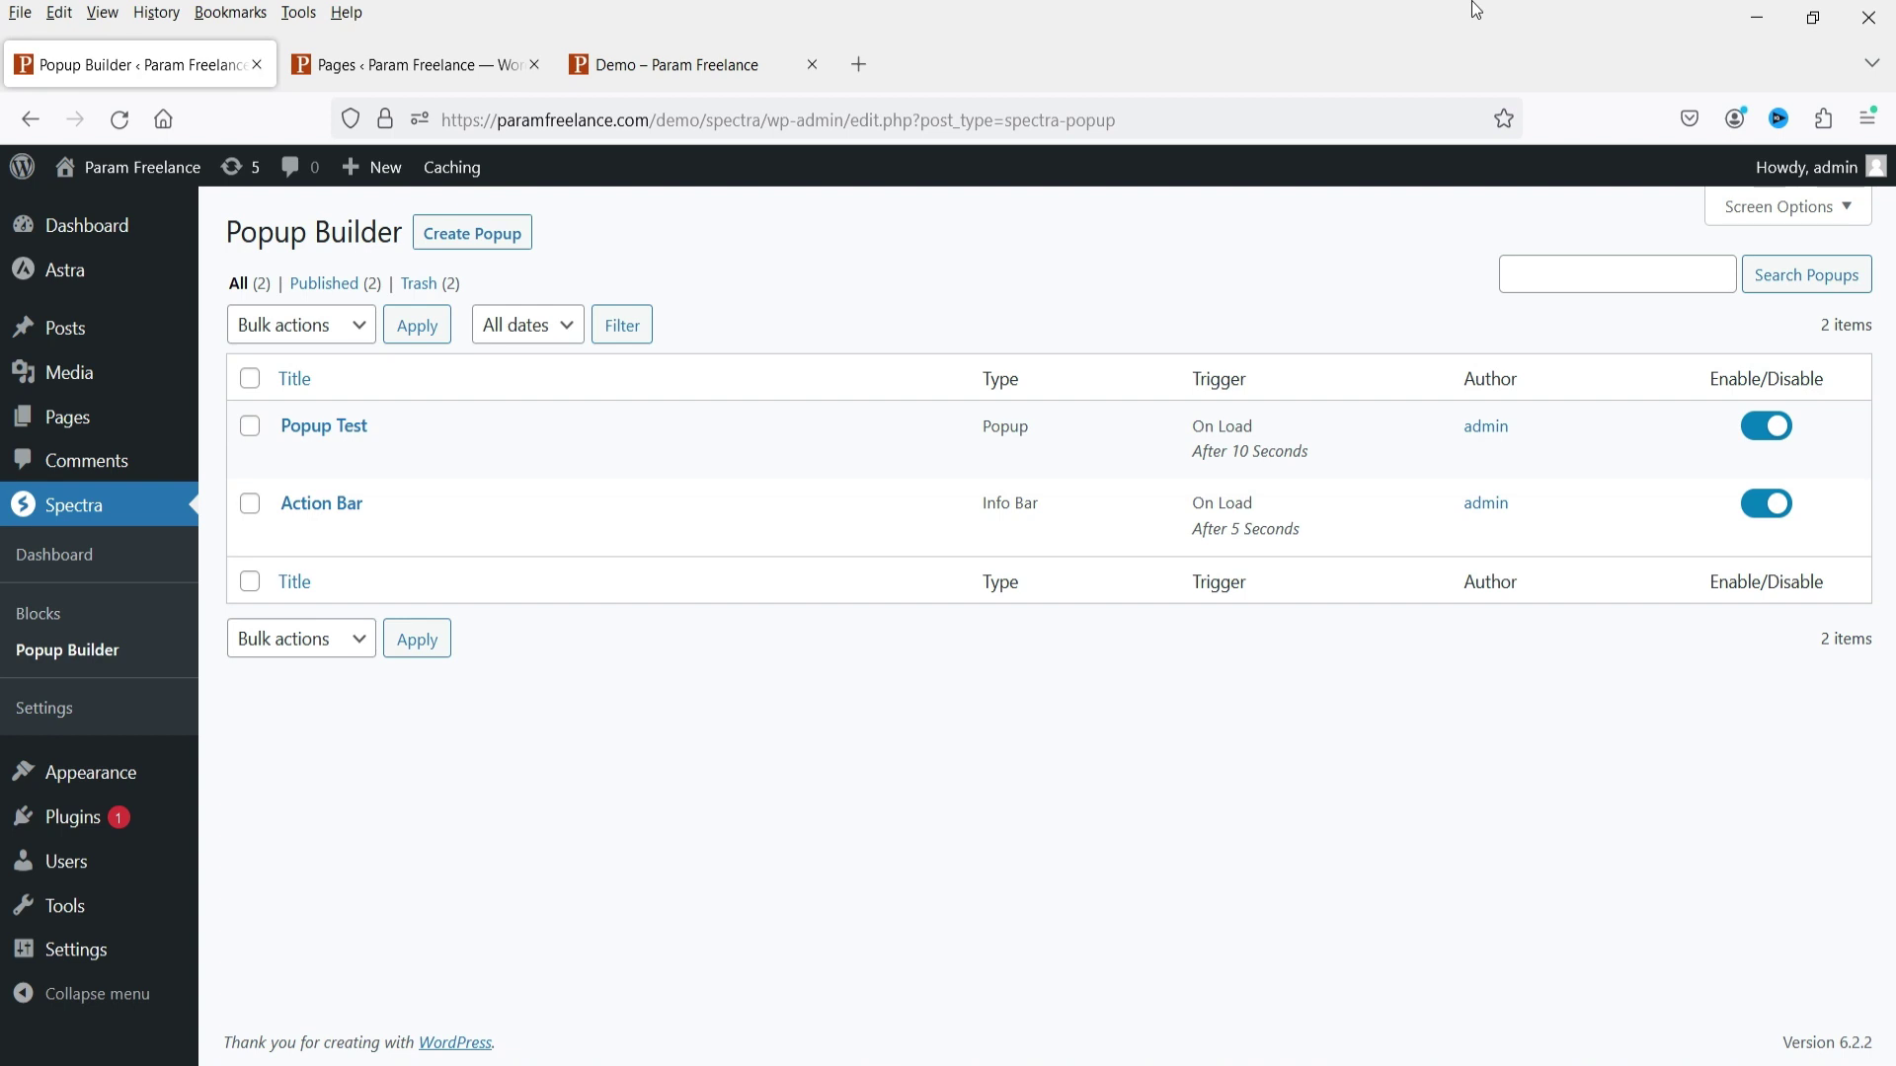